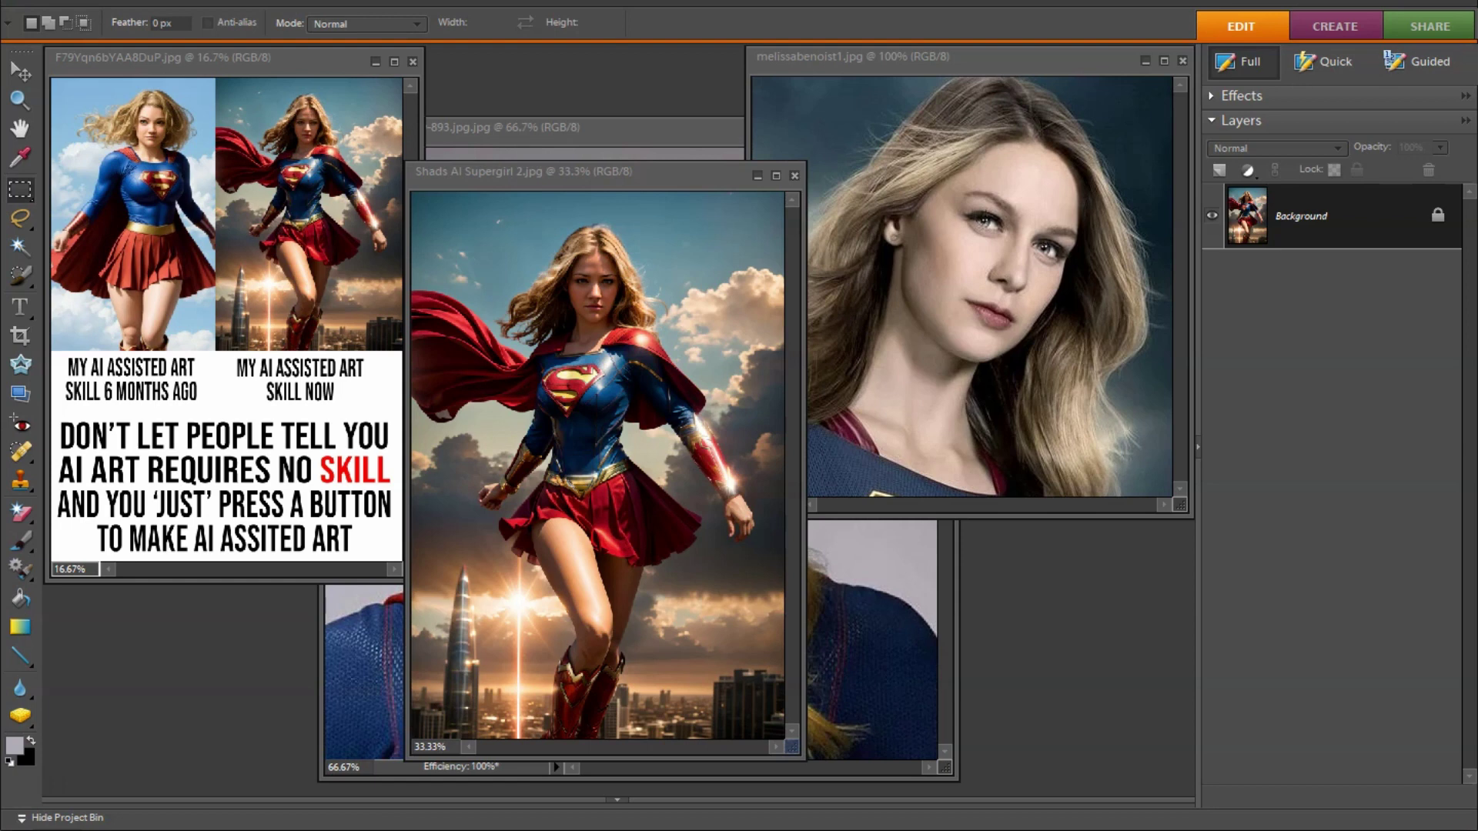
Step: Maximize the meme image and zoom in on the 'AI ASSITED ART' bottom caption
{"action": "left_click", "coordinate": [395, 61]}
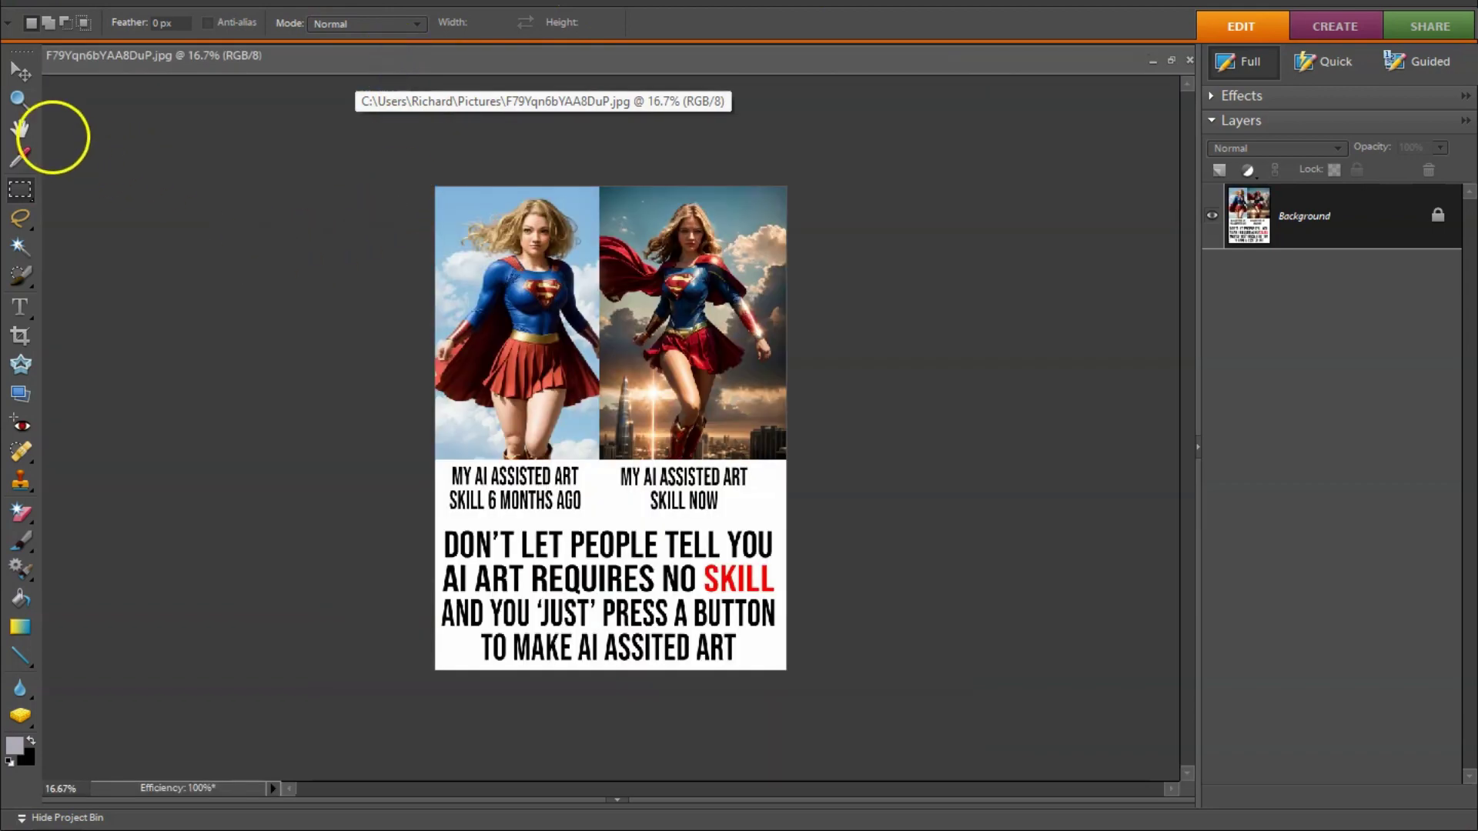
{"action": "left_click", "coordinate": [19, 99]}
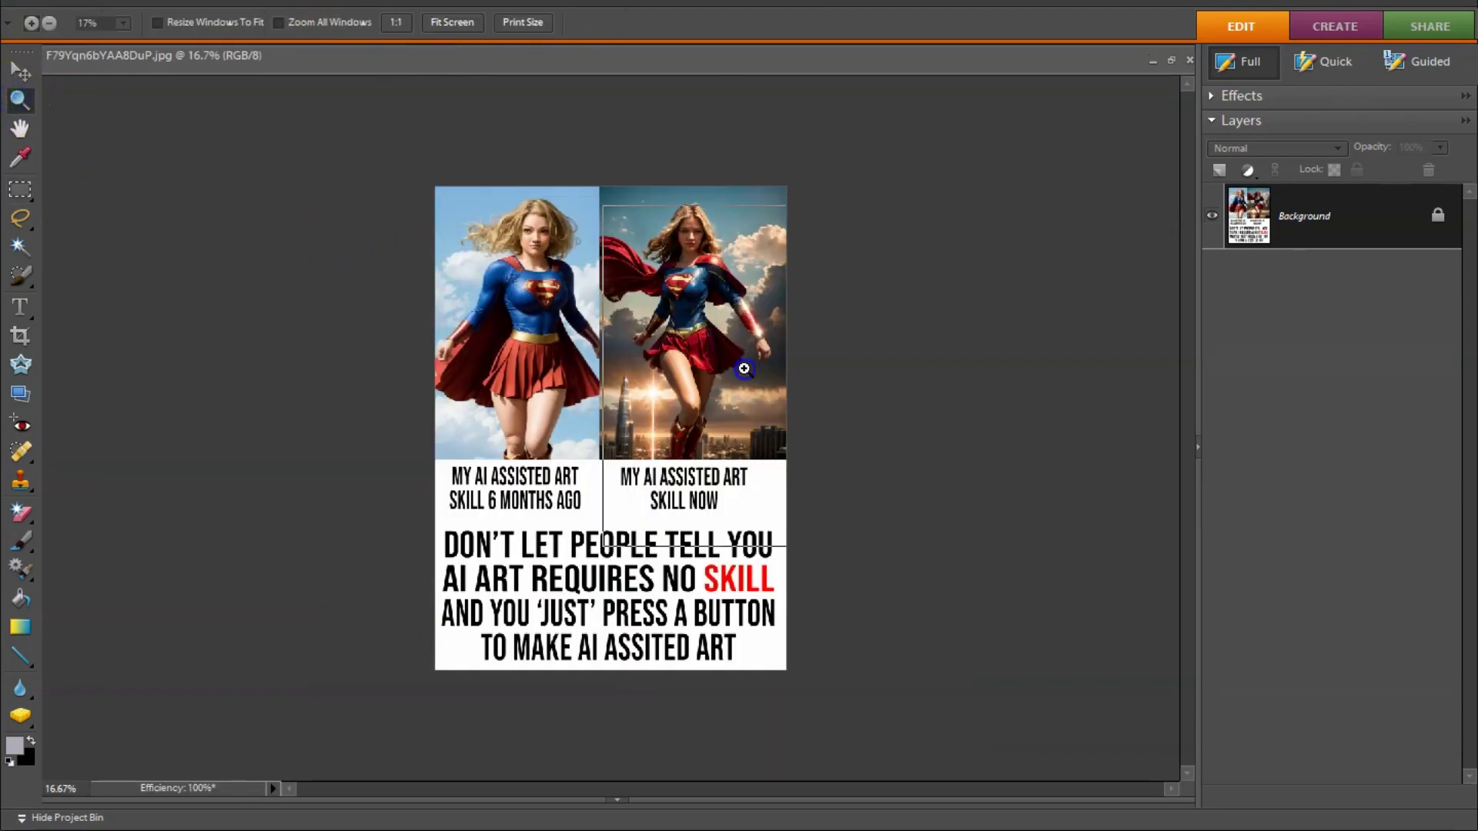
{"action": "left_click", "coordinate": [741, 334]}
{"action": "left_click", "coordinate": [741, 334]}
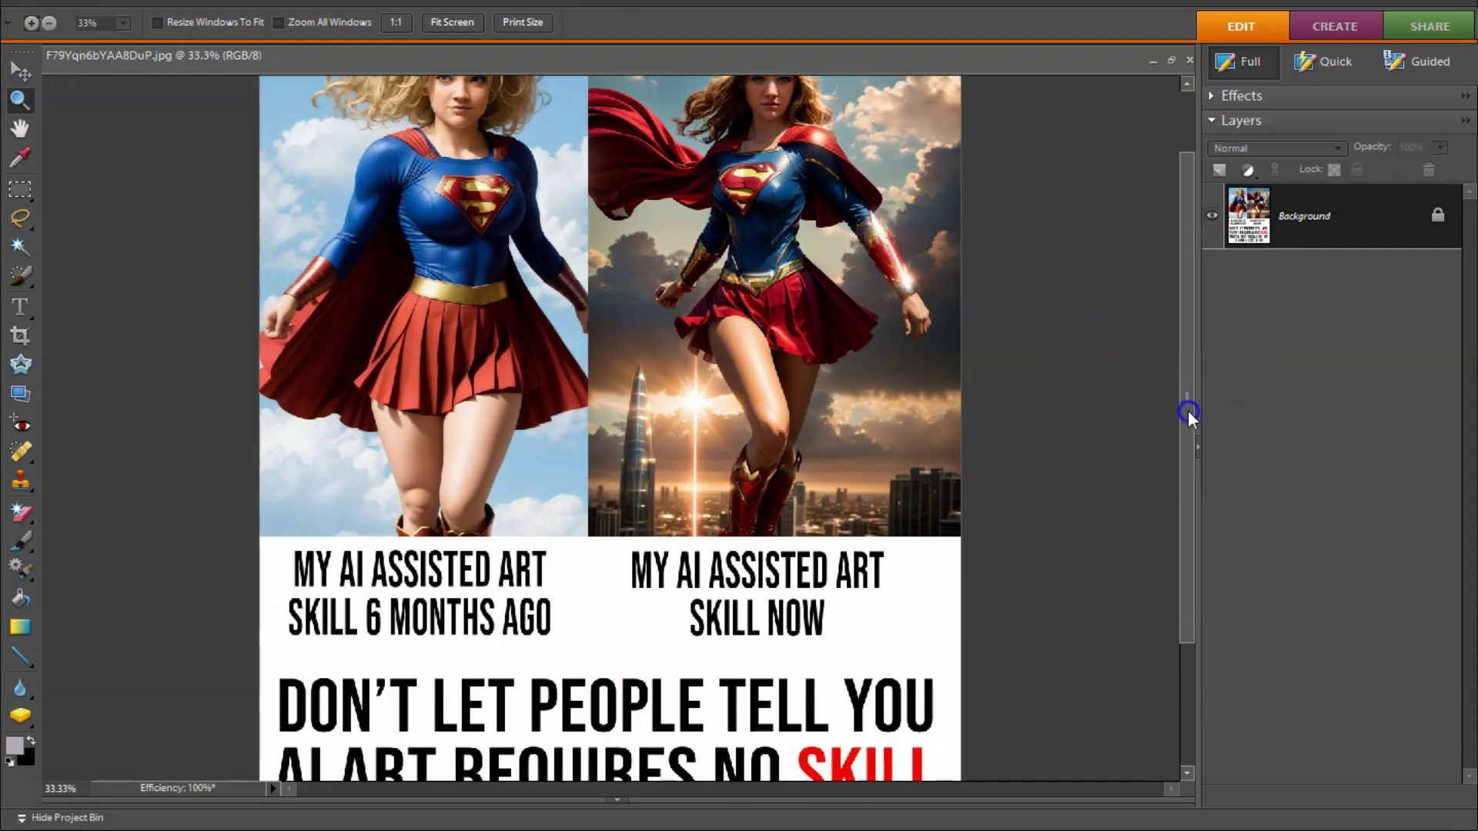
{"action": "left_click_drag", "start_coordinate": [1188, 410], "coordinate": [1184, 575]}
{"action": "left_click", "coordinate": [724, 525]}
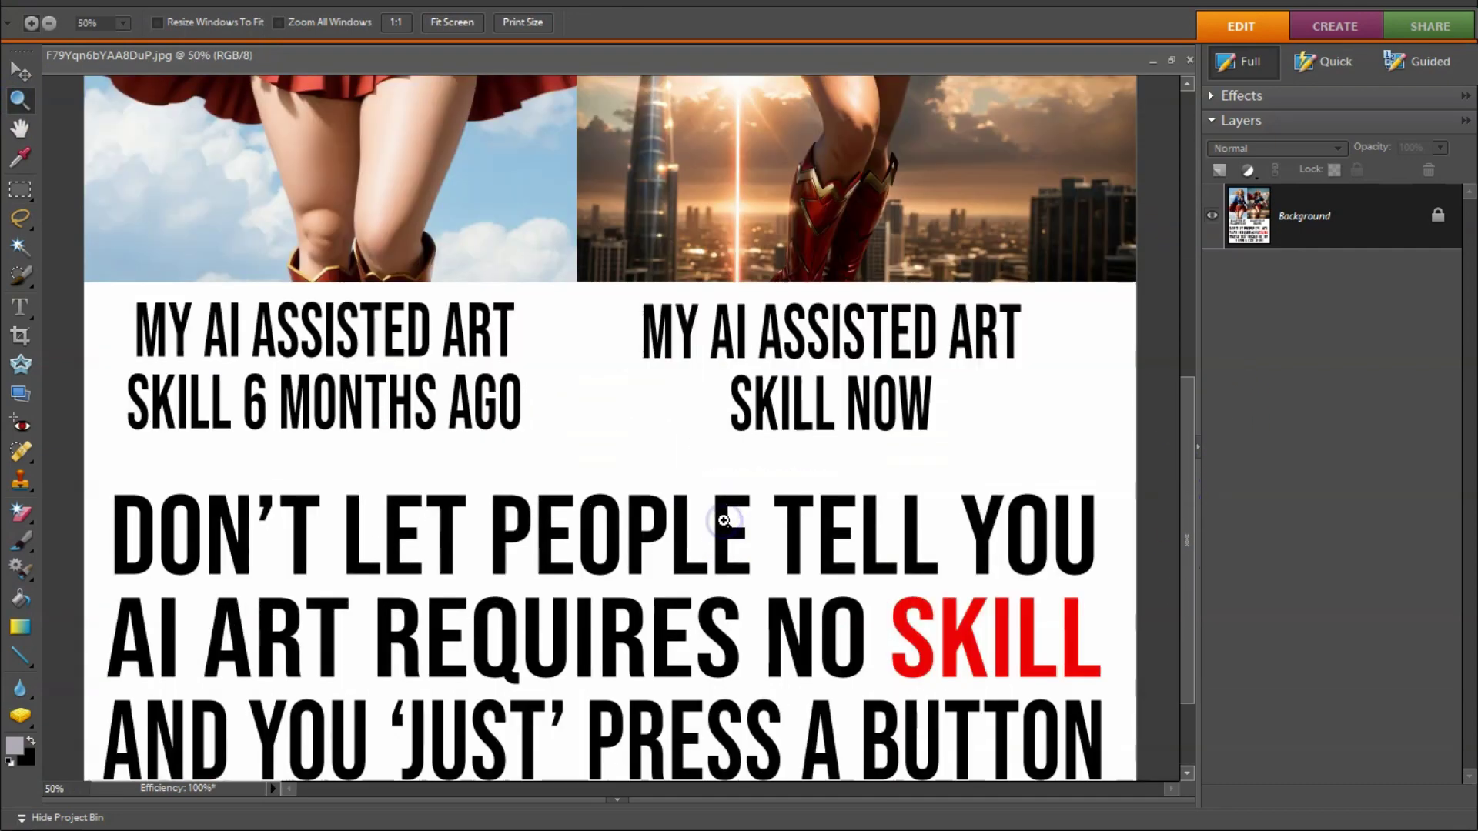
{"action": "left_click_drag", "start_coordinate": [1185, 468], "coordinate": [1183, 552]}
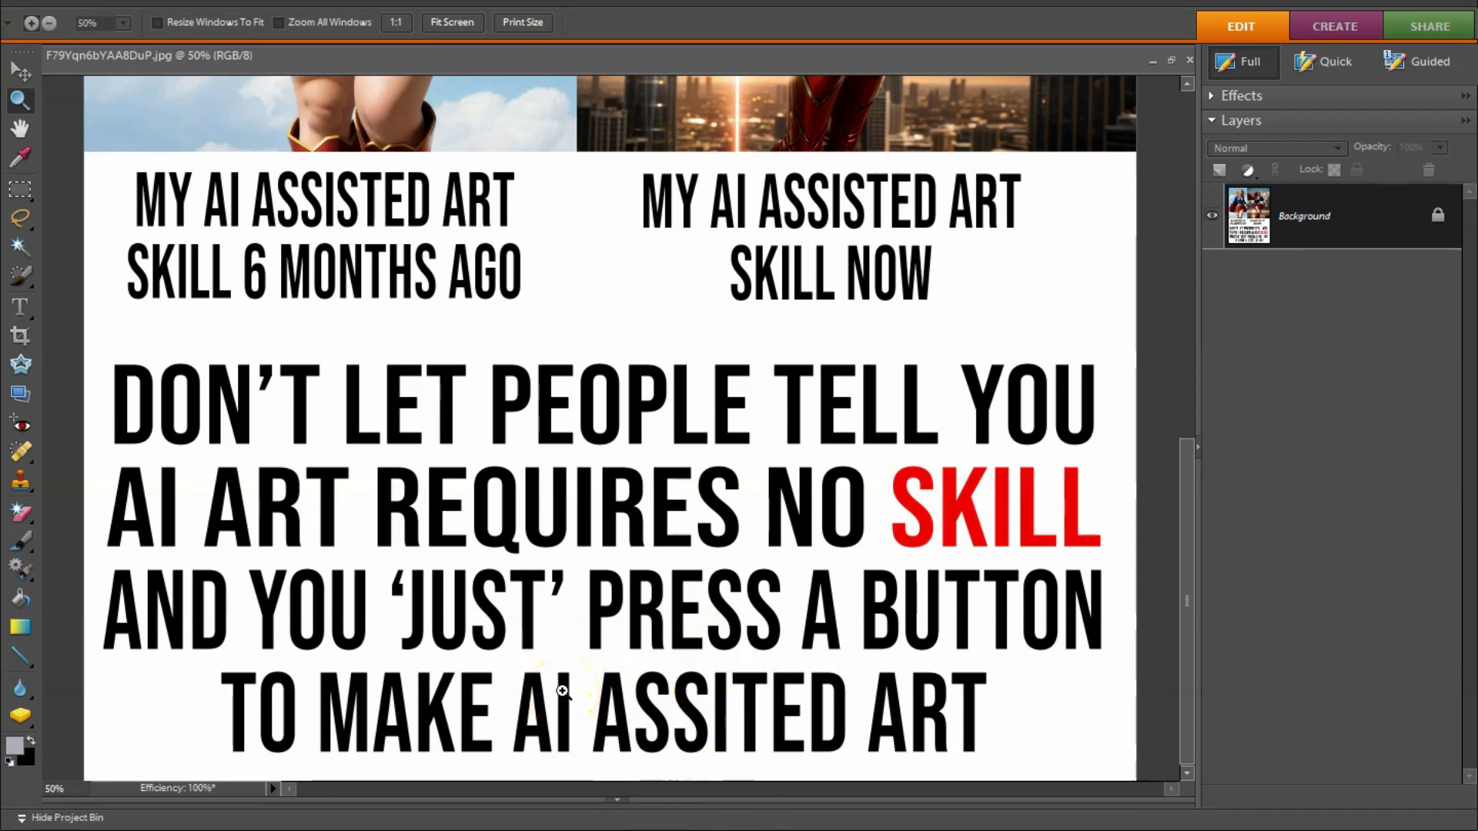
Step: Set the foreground painting colour to a fully saturated bright green
{"action": "left_click", "coordinate": [17, 748]}
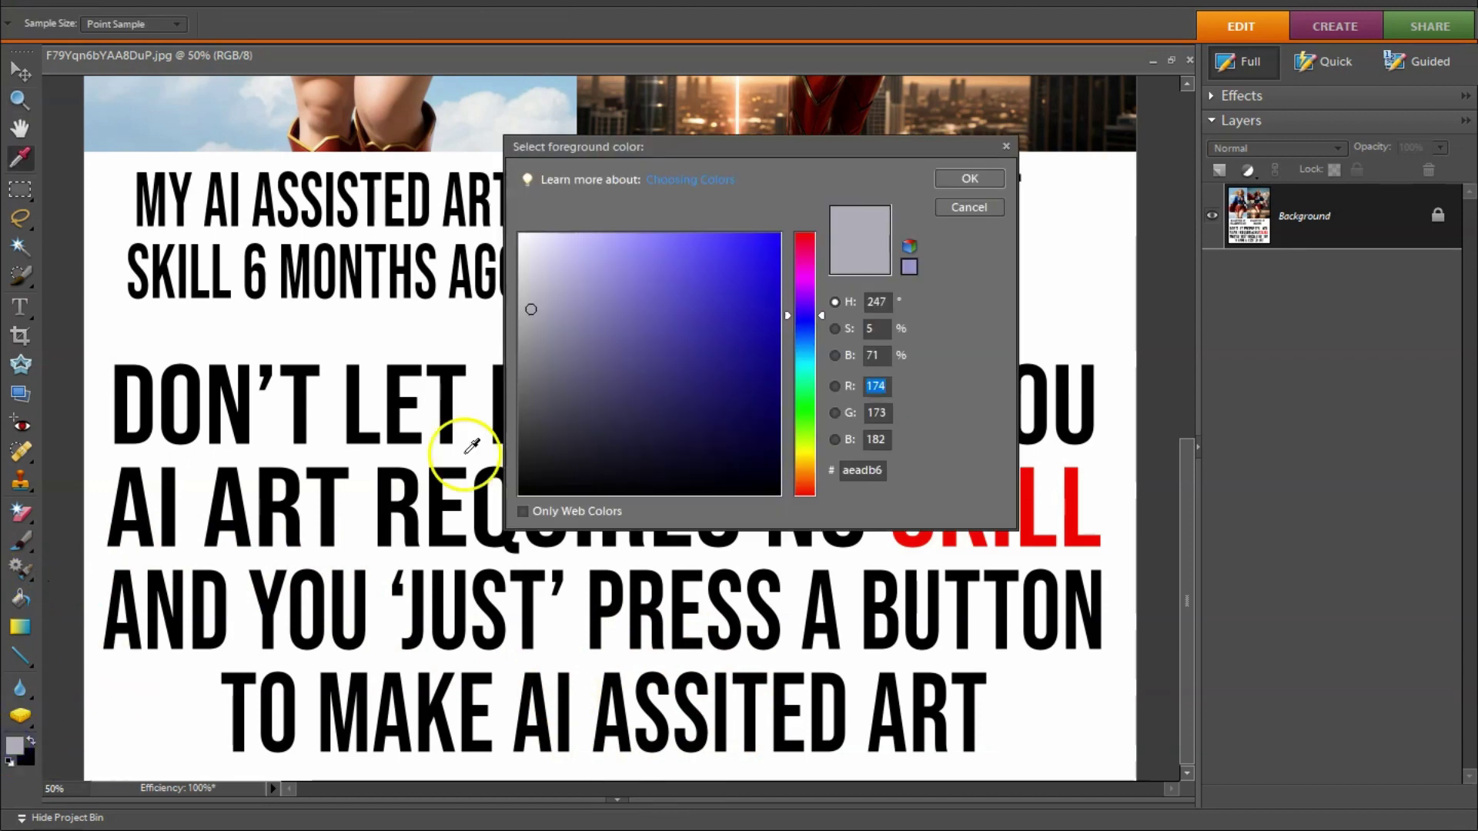
{"action": "left_click", "coordinate": [807, 405]}
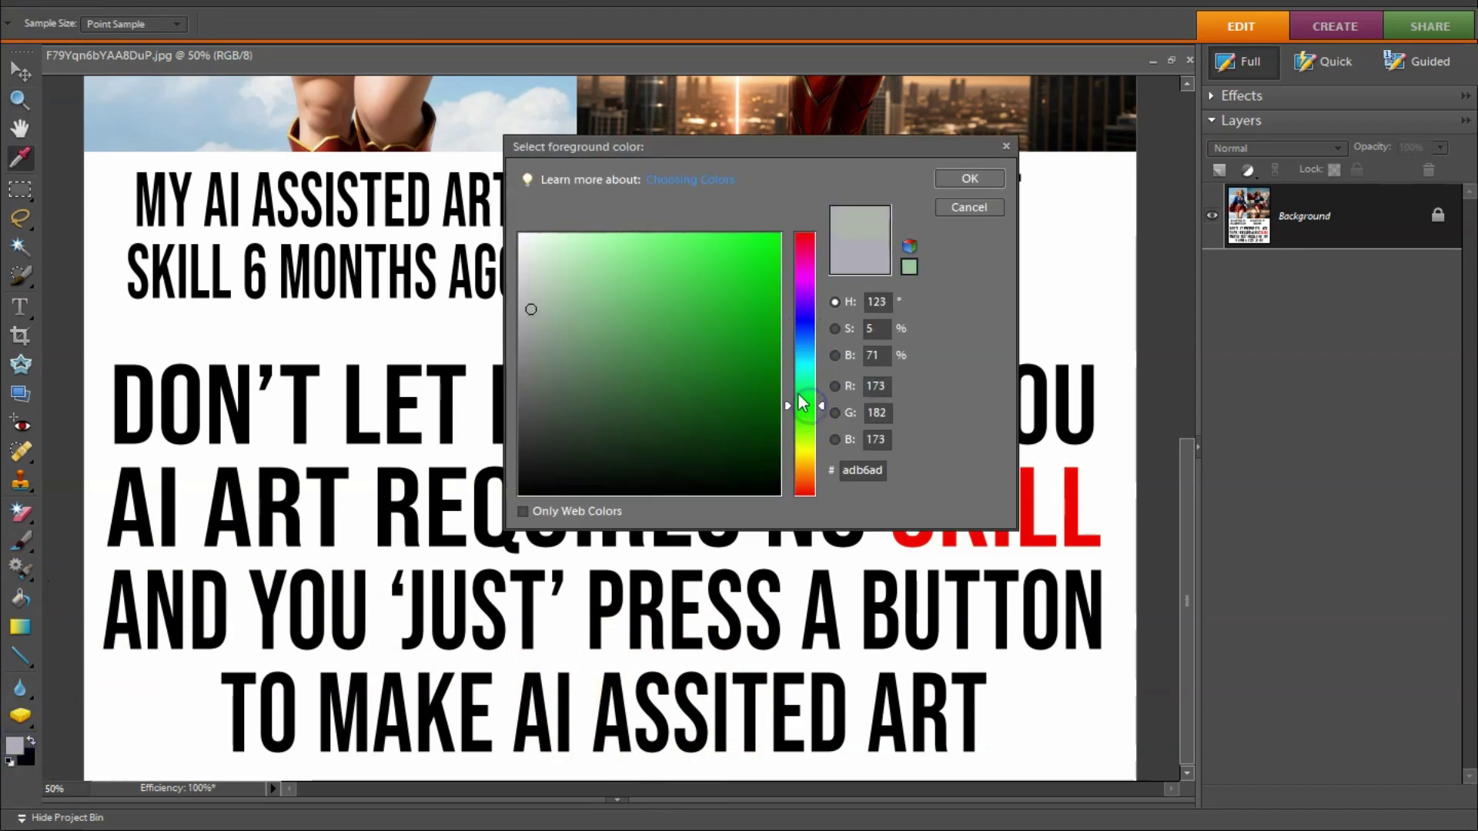
{"action": "left_click", "coordinate": [992, 181]}
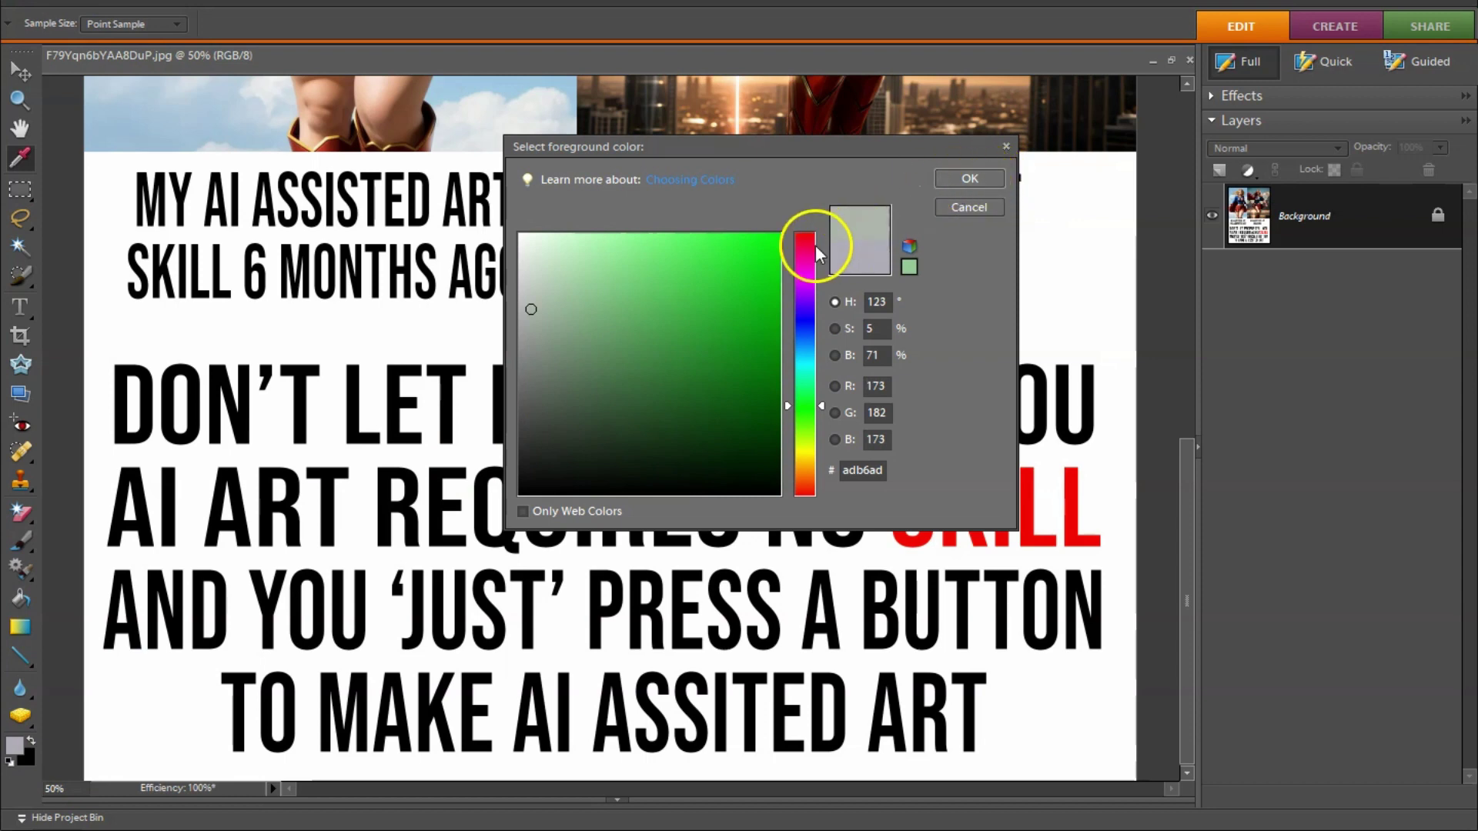
{"action": "left_click", "coordinate": [773, 236]}
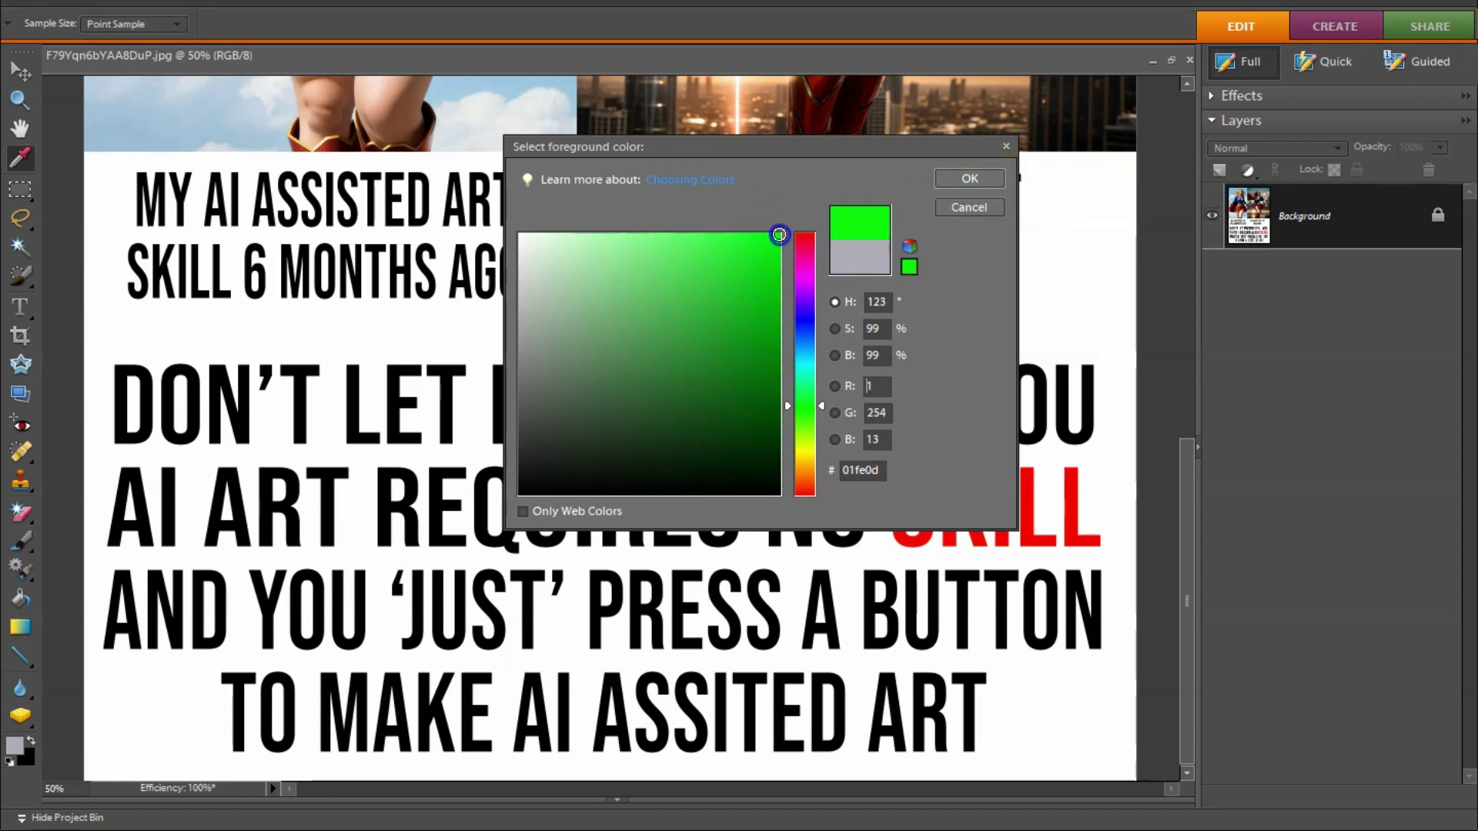
{"action": "left_click", "coordinate": [961, 182]}
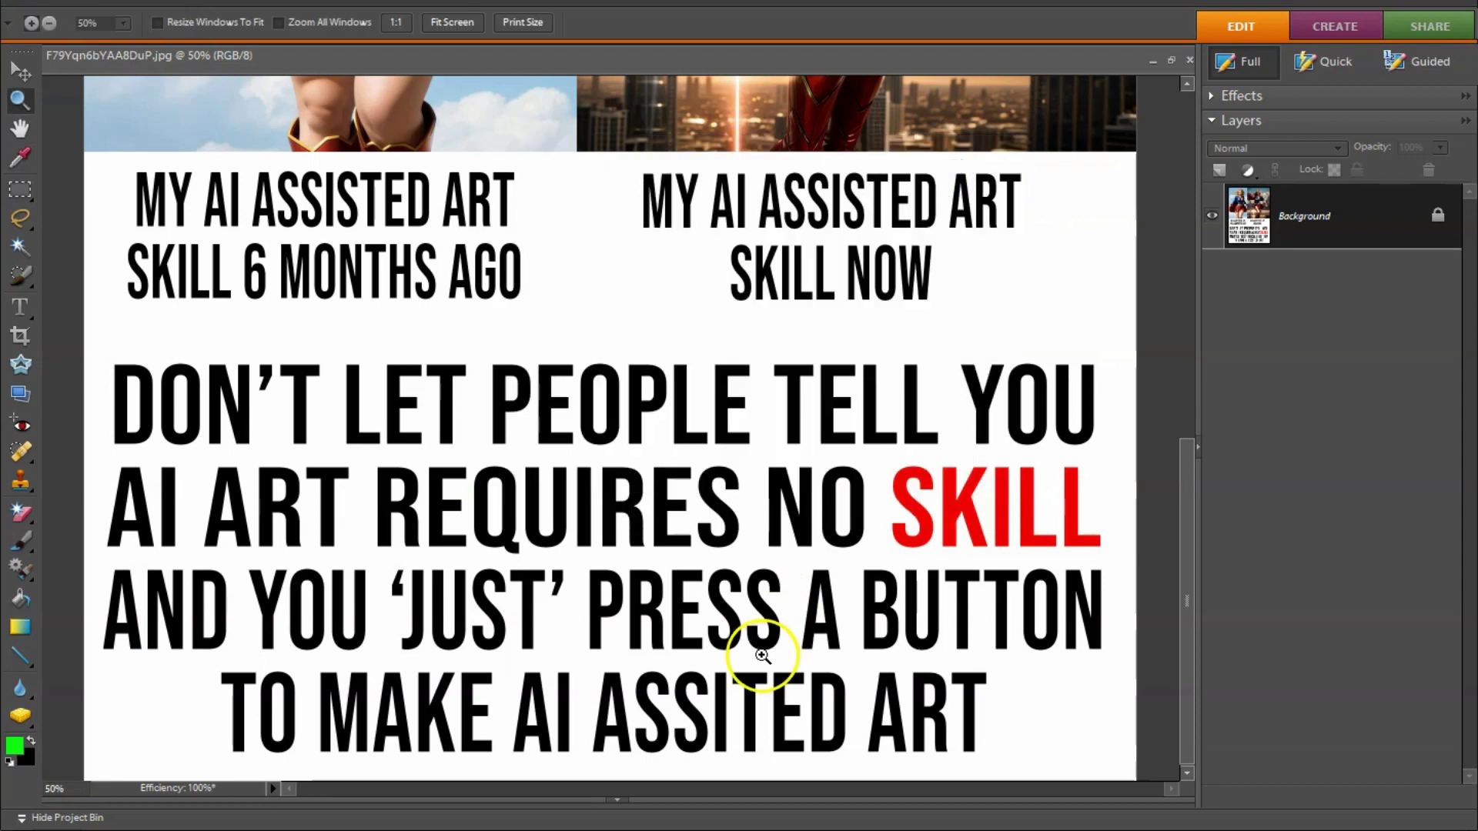
Step: Try the Brush tool's 5 px and 17 px presets, then undo the test stroke under PRESS A
{"action": "left_click", "coordinate": [21, 541]}
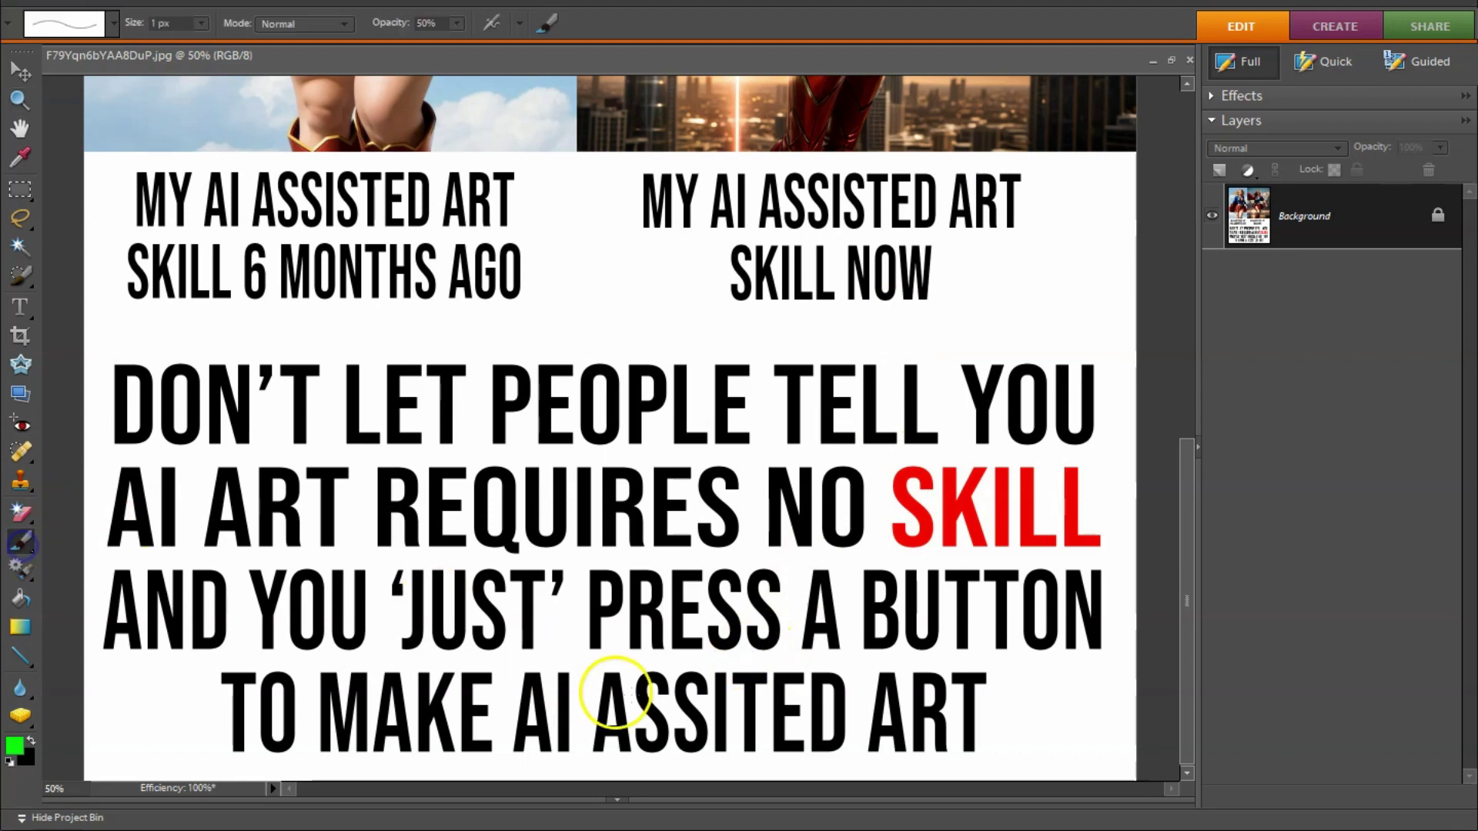
{"action": "left_click", "coordinate": [112, 24]}
{"action": "left_click", "coordinate": [31, 143]}
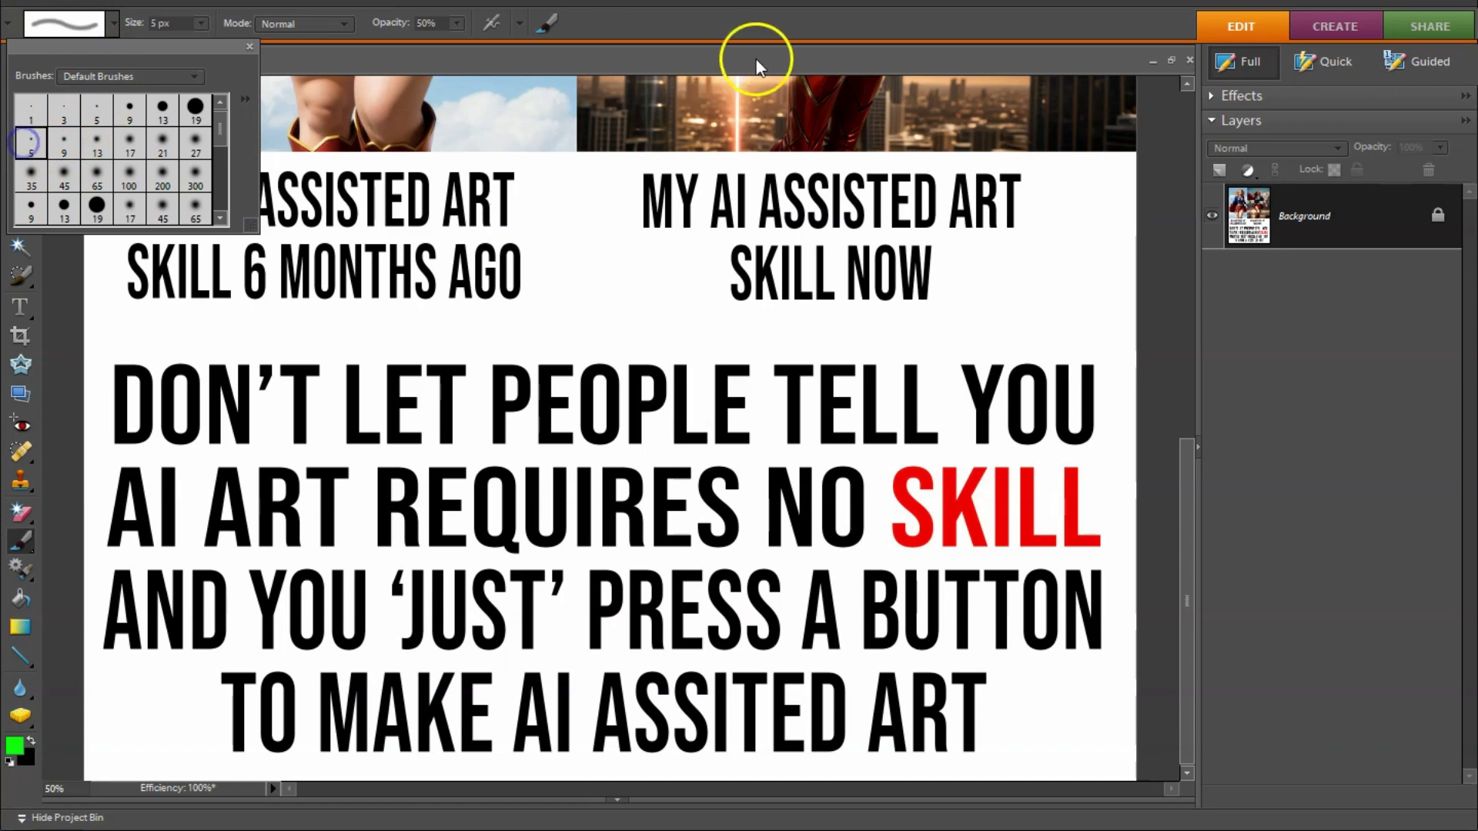
{"action": "left_click", "coordinate": [770, 20]}
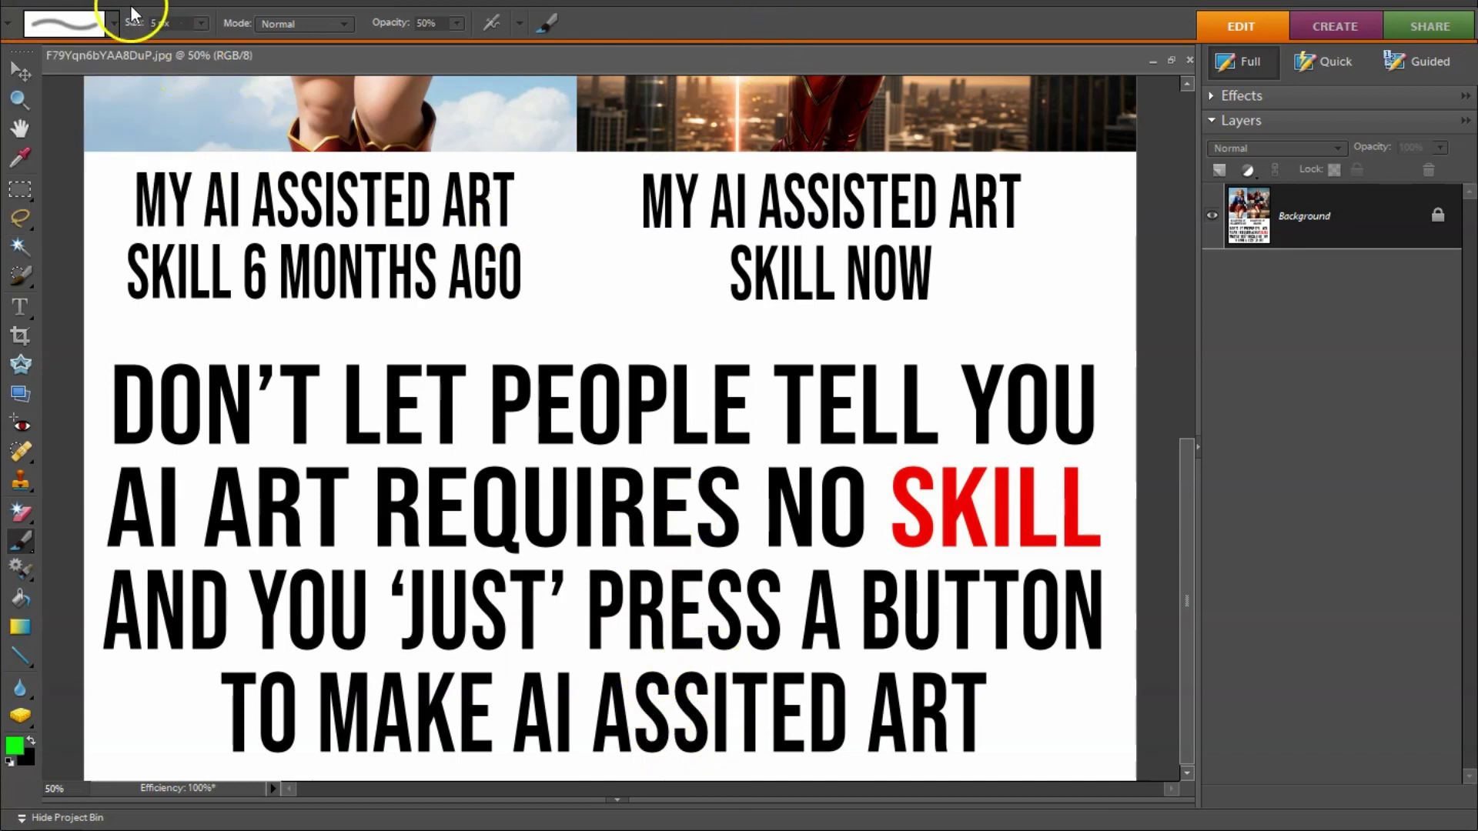
{"action": "left_click", "coordinate": [114, 24]}
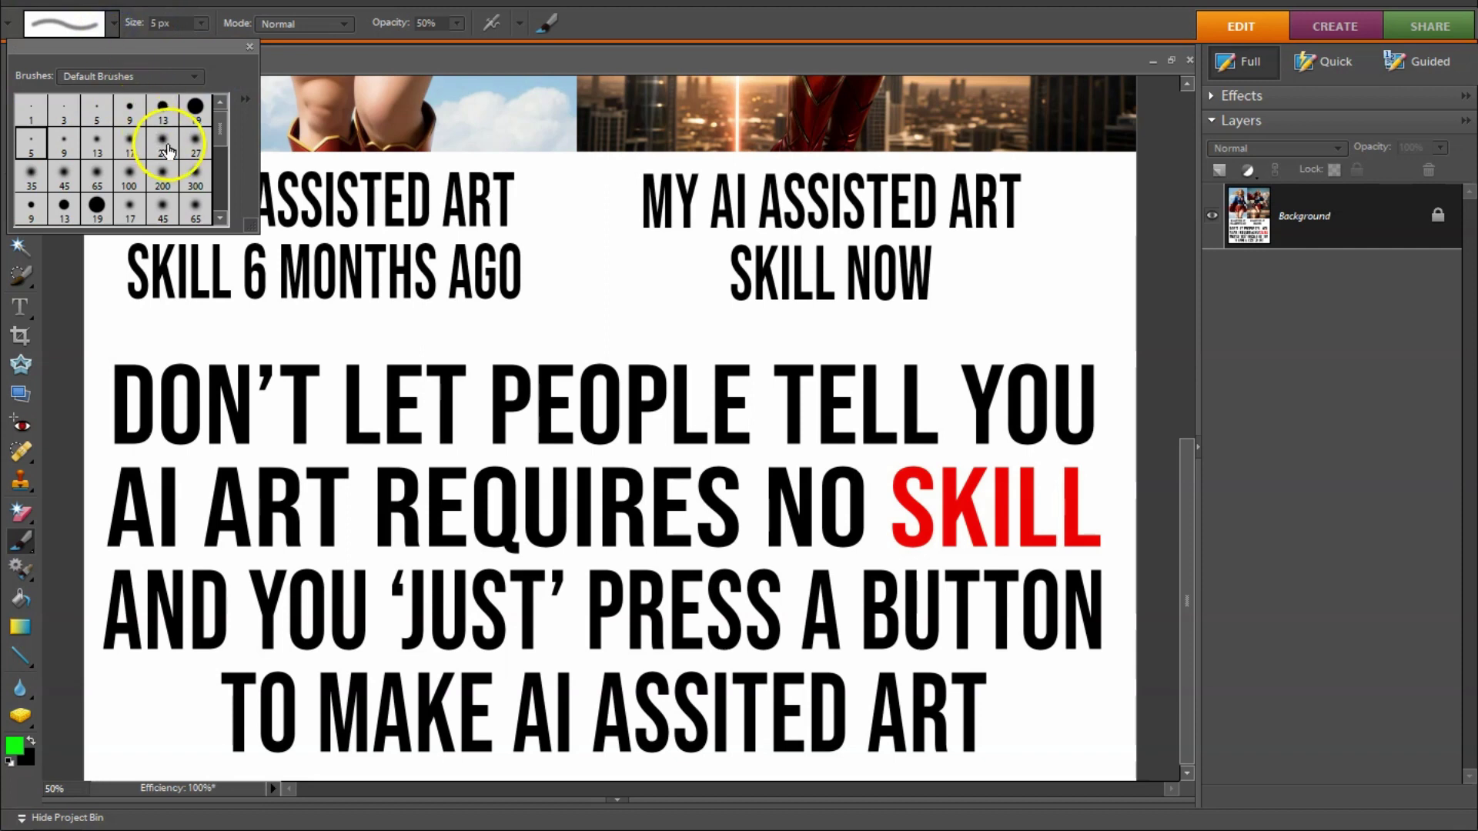
{"action": "left_click", "coordinate": [129, 141]}
{"action": "left_click", "coordinate": [674, 38]}
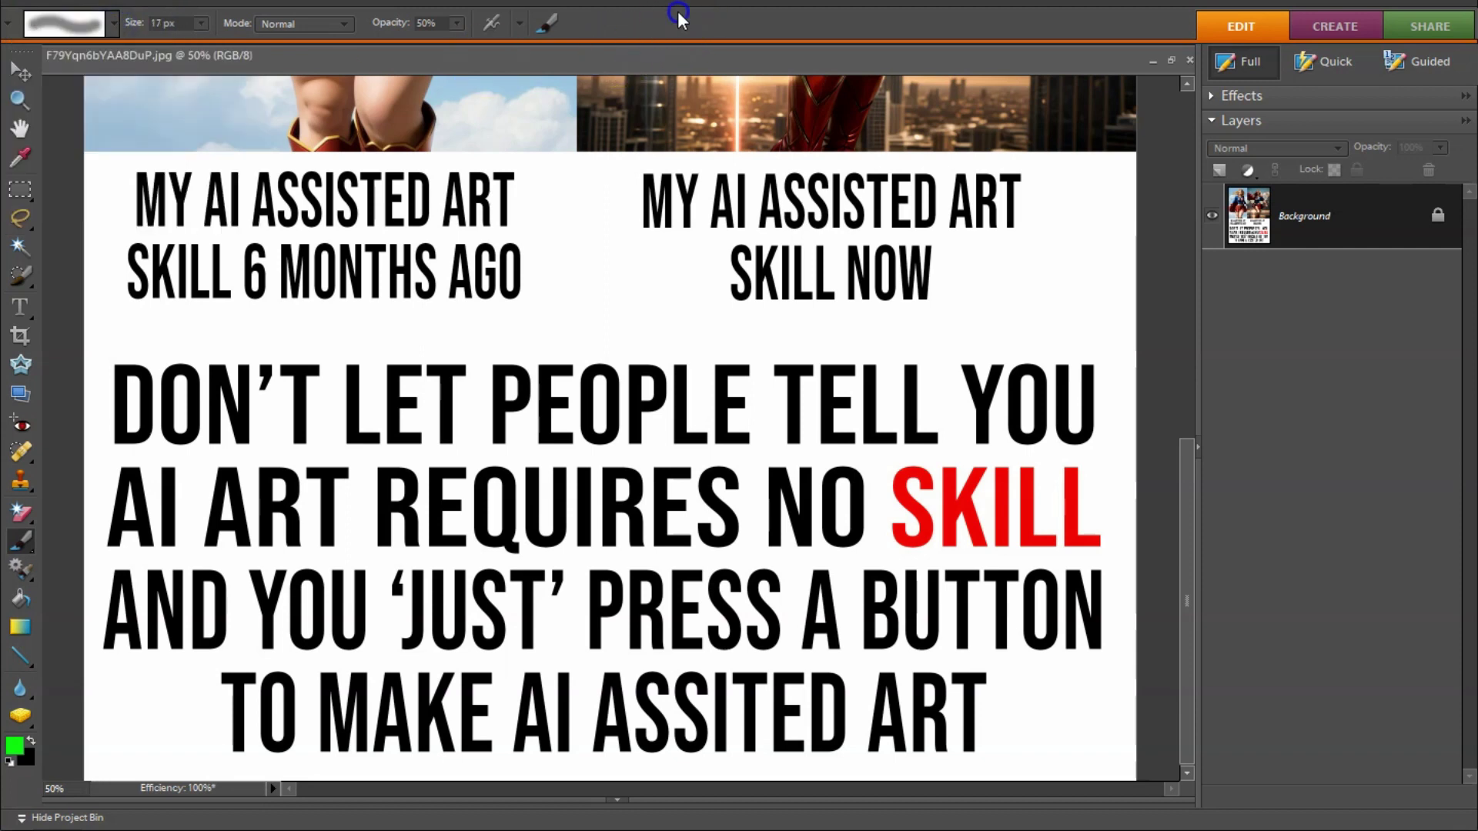
{"action": "left_click", "coordinate": [829, 655]}
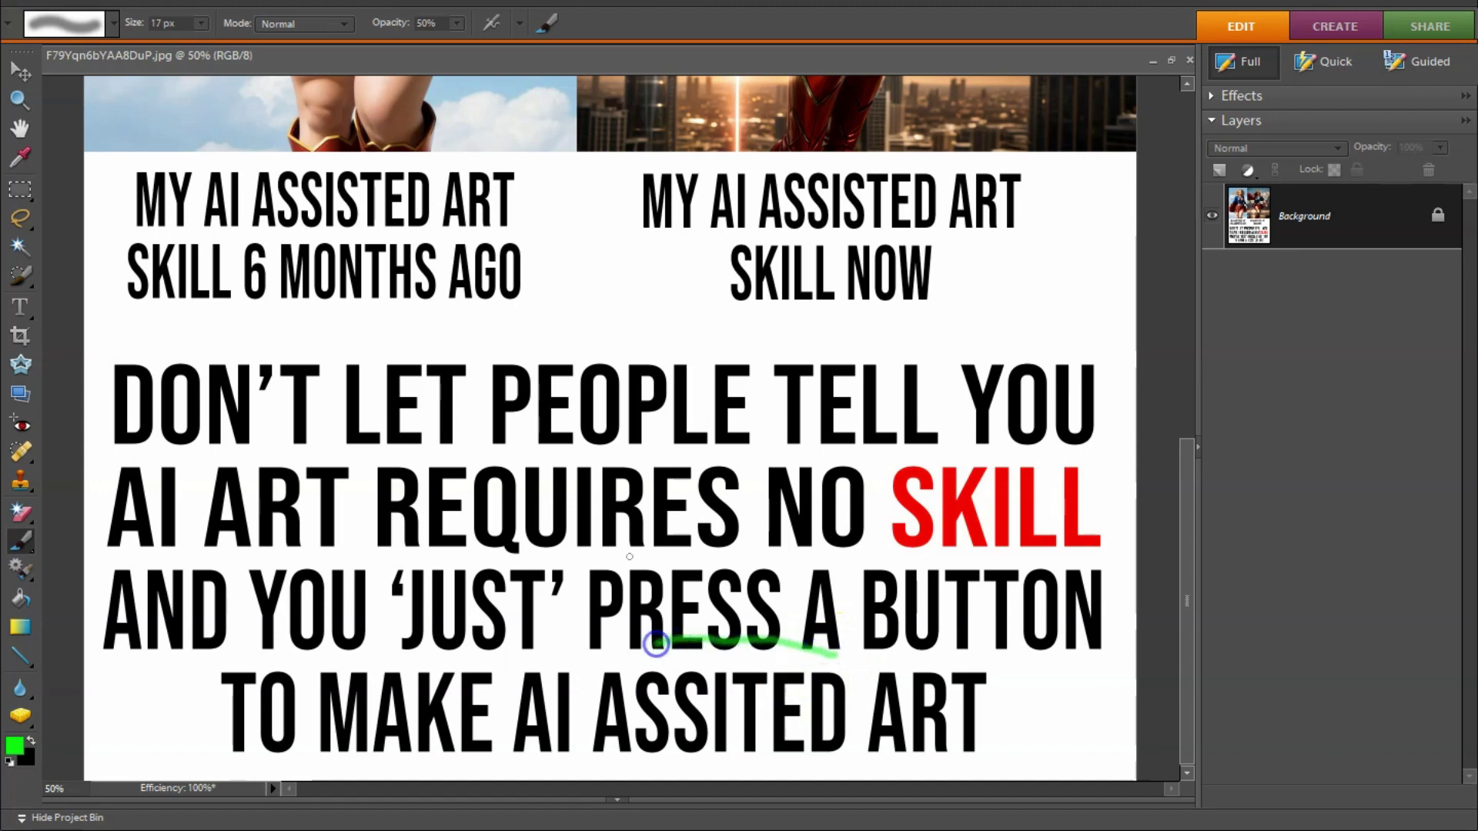
{"action": "left_click", "coordinate": [165, 4]}
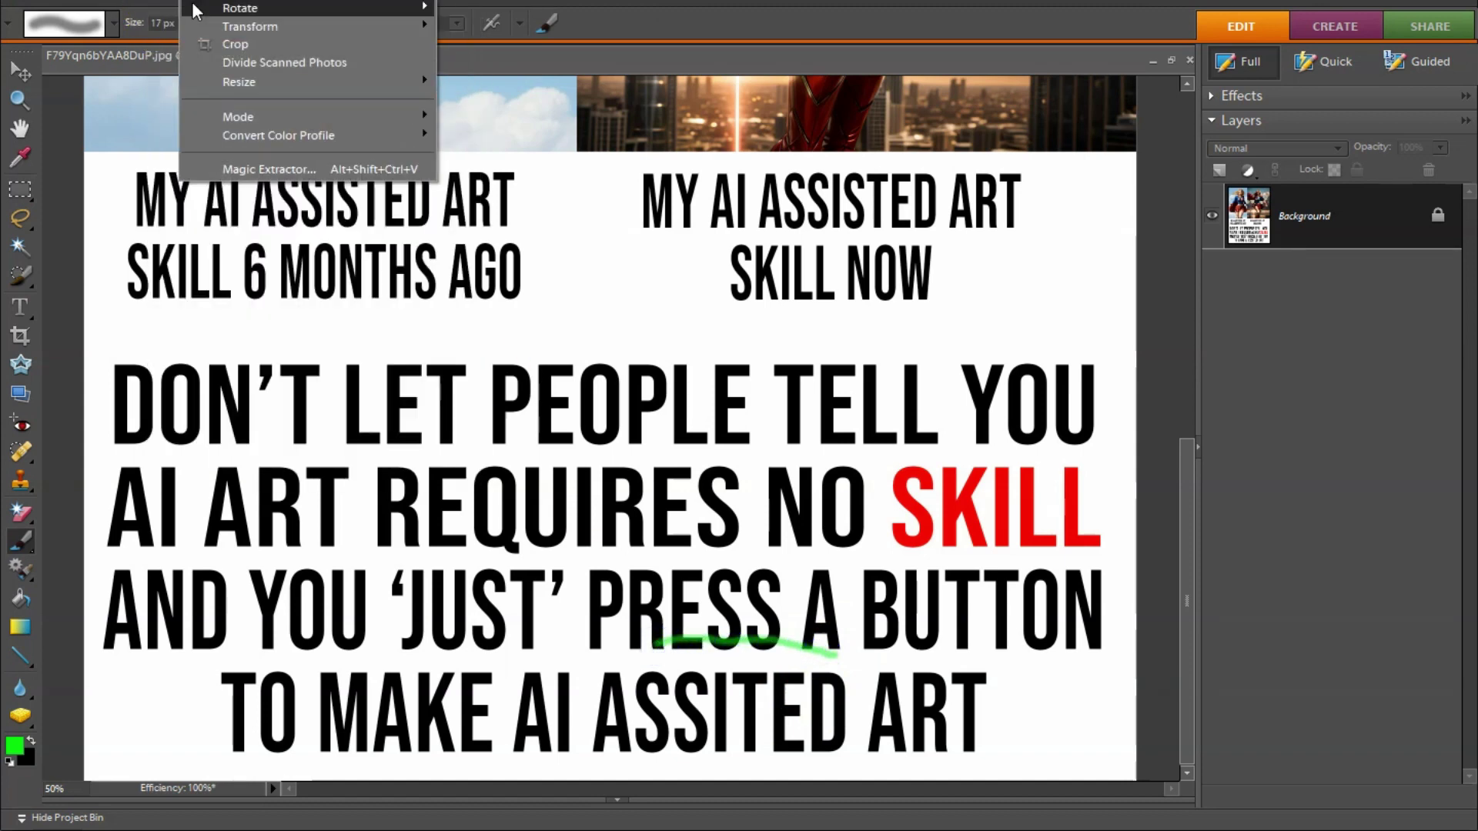
{"action": "left_click", "coordinate": [193, 7]}
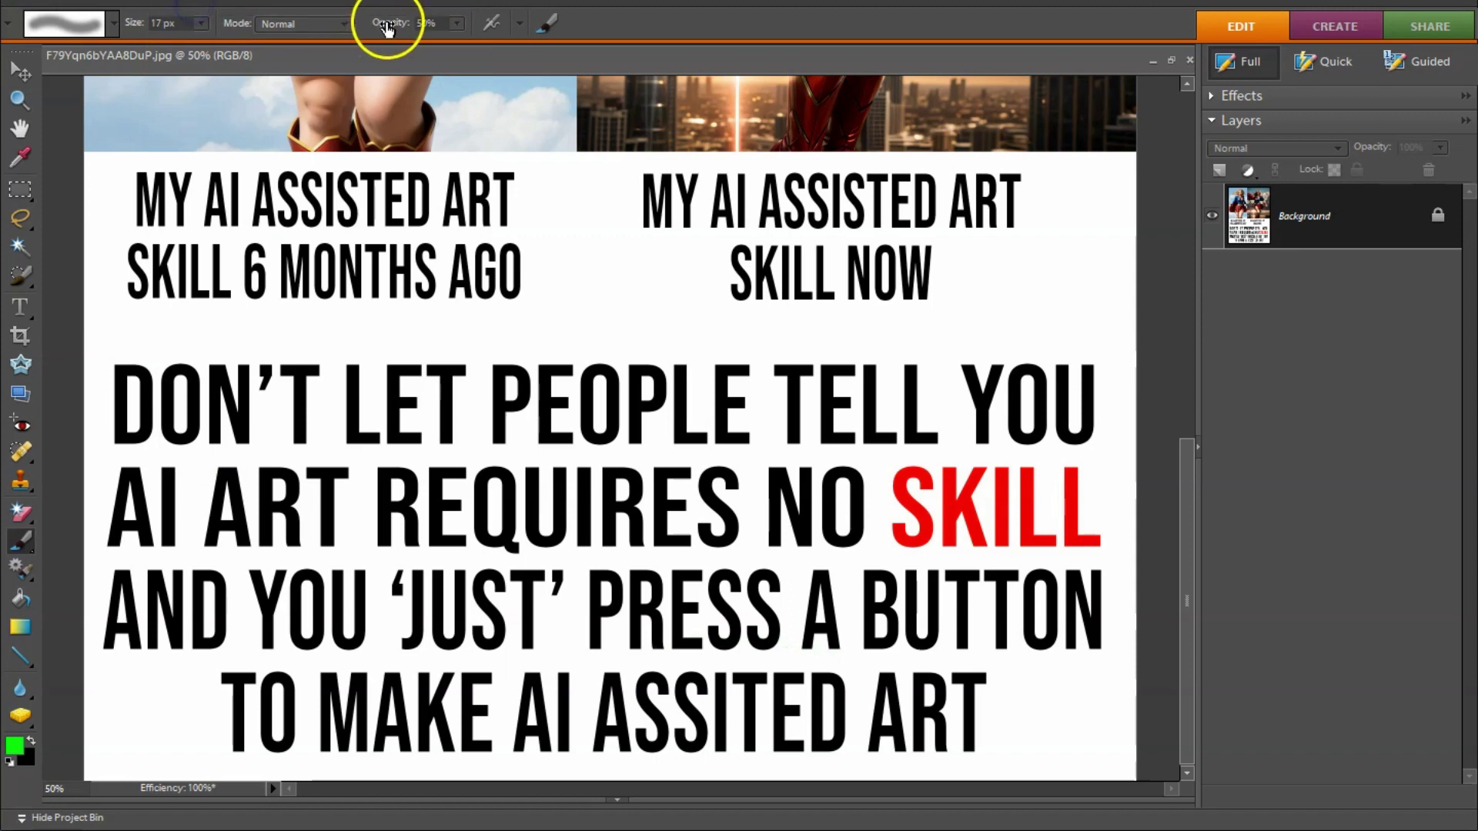
Step: Set the brush to 100% opacity with the 27 px preset
{"action": "left_click", "coordinate": [454, 25]}
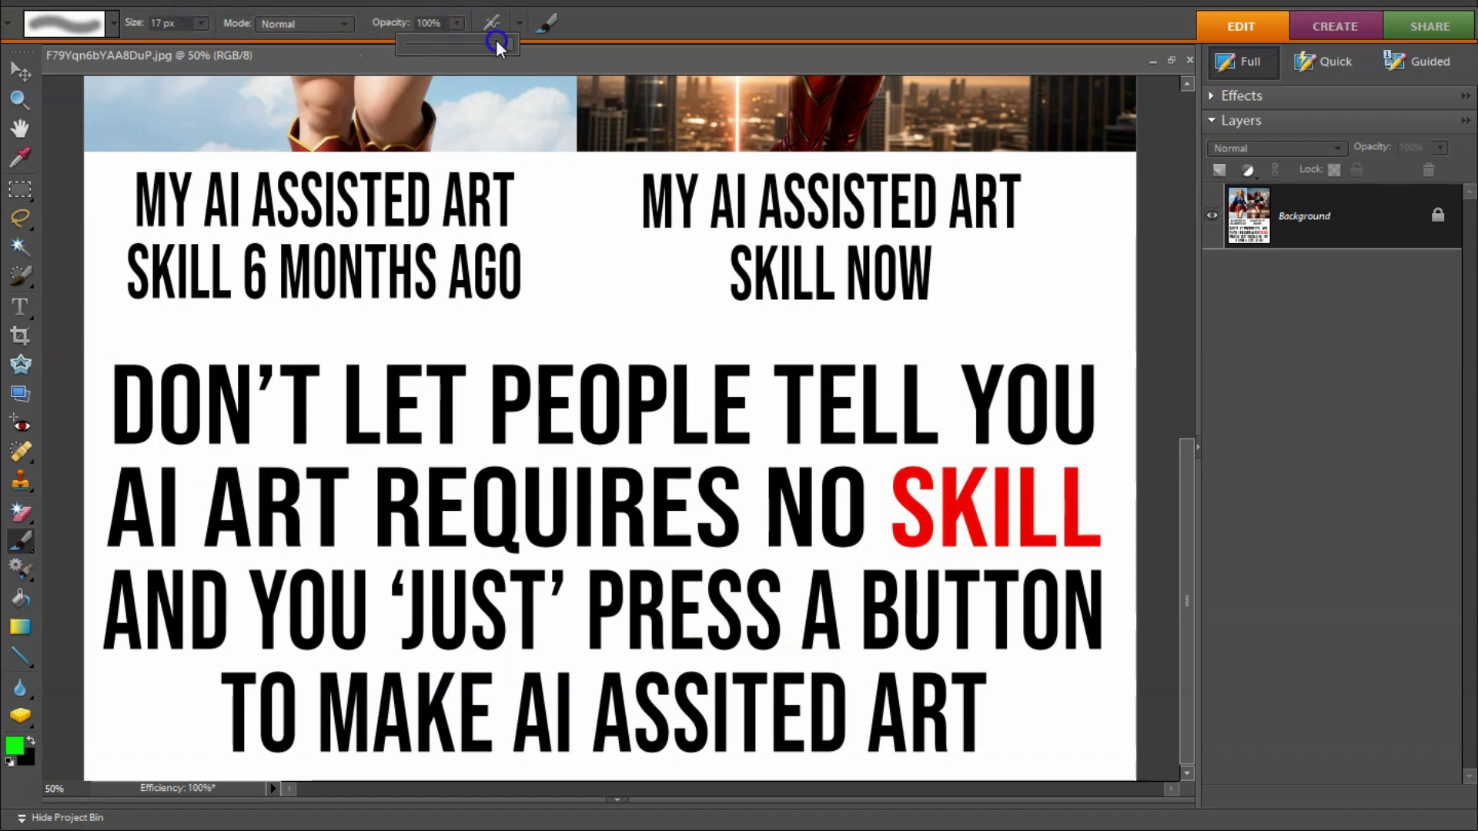
{"action": "left_click", "coordinate": [544, 35]}
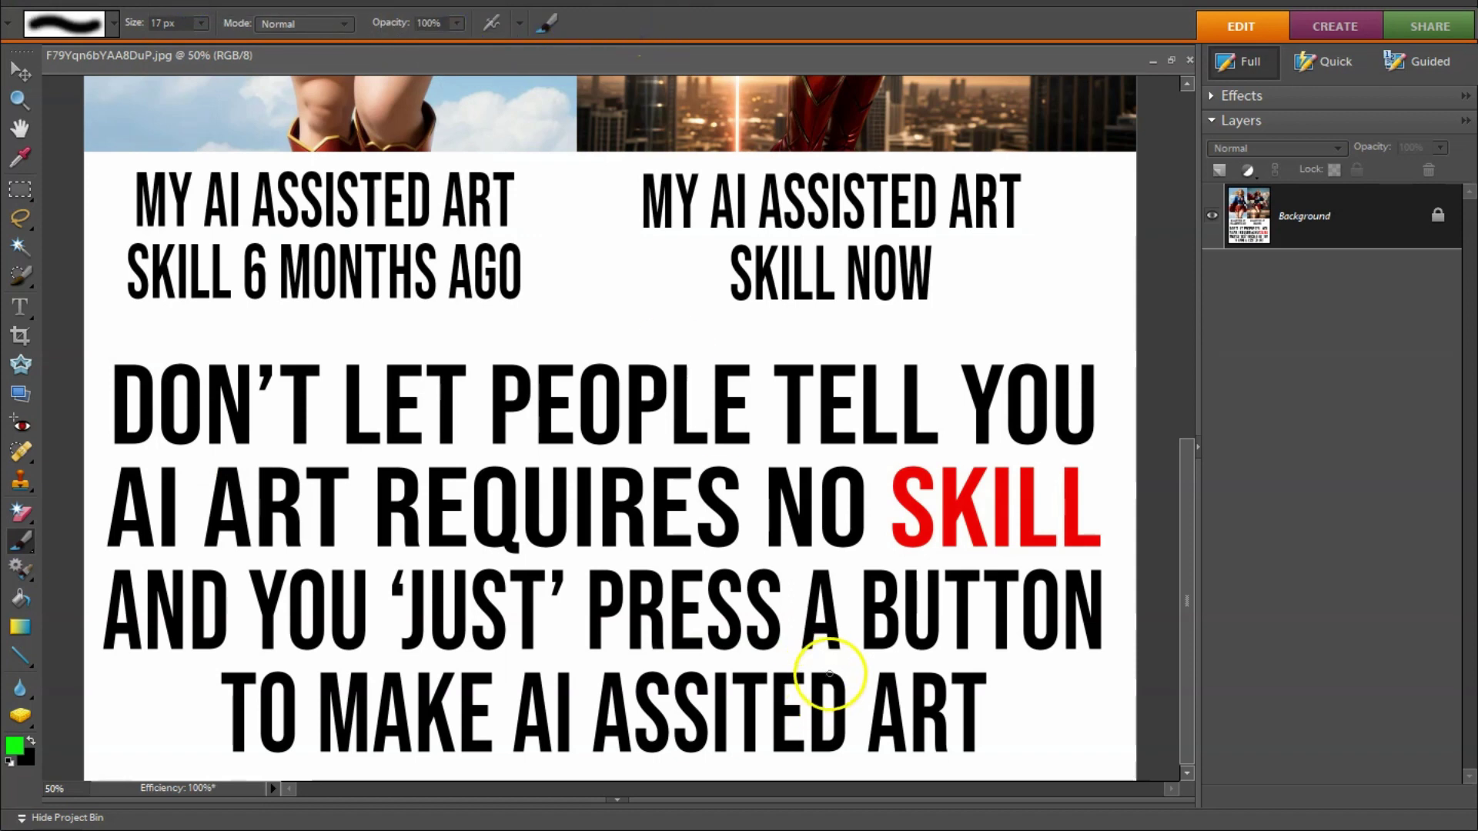
{"action": "left_click", "coordinate": [113, 25]}
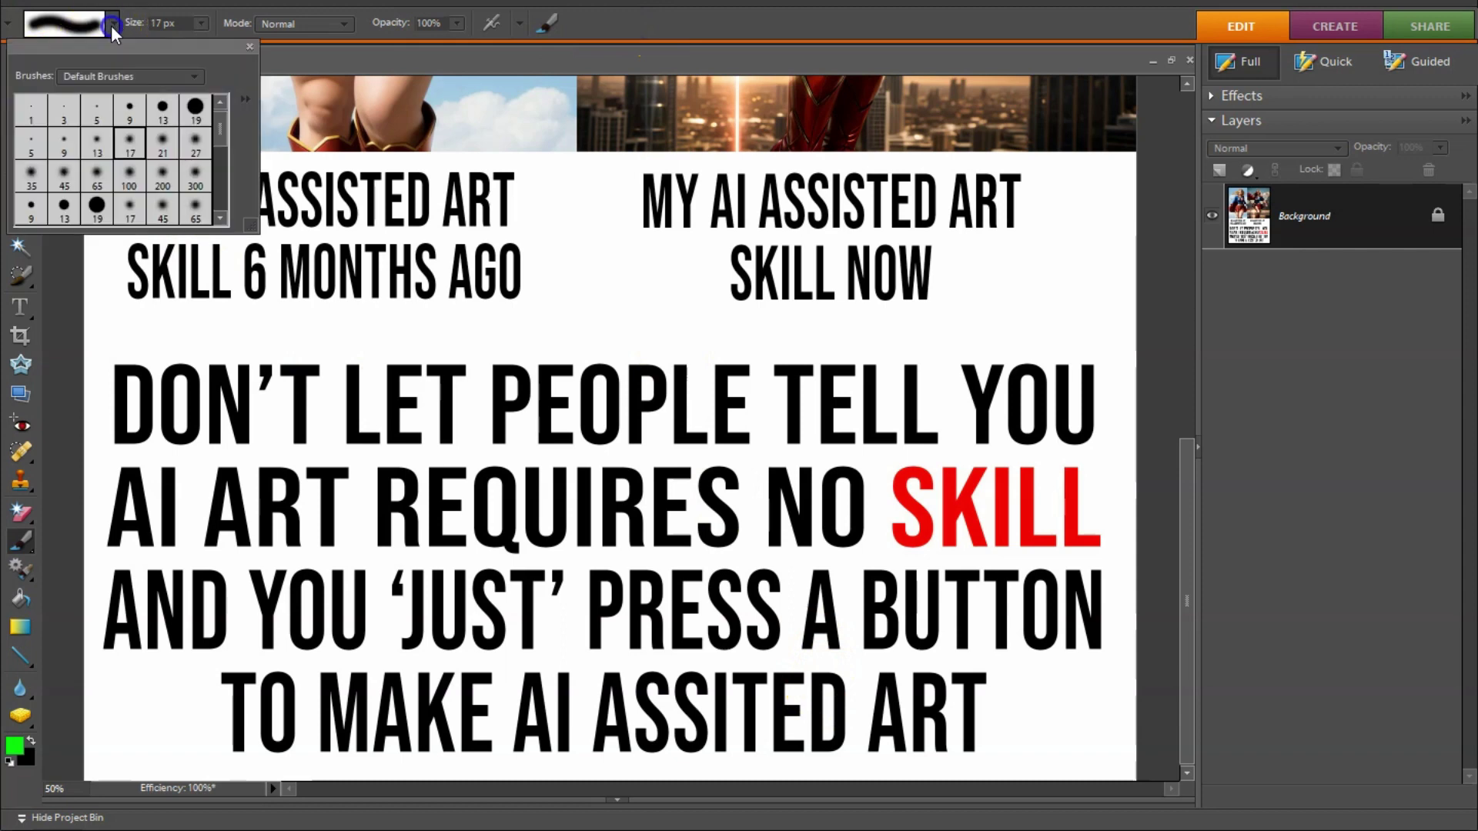
{"action": "left_click", "coordinate": [194, 143]}
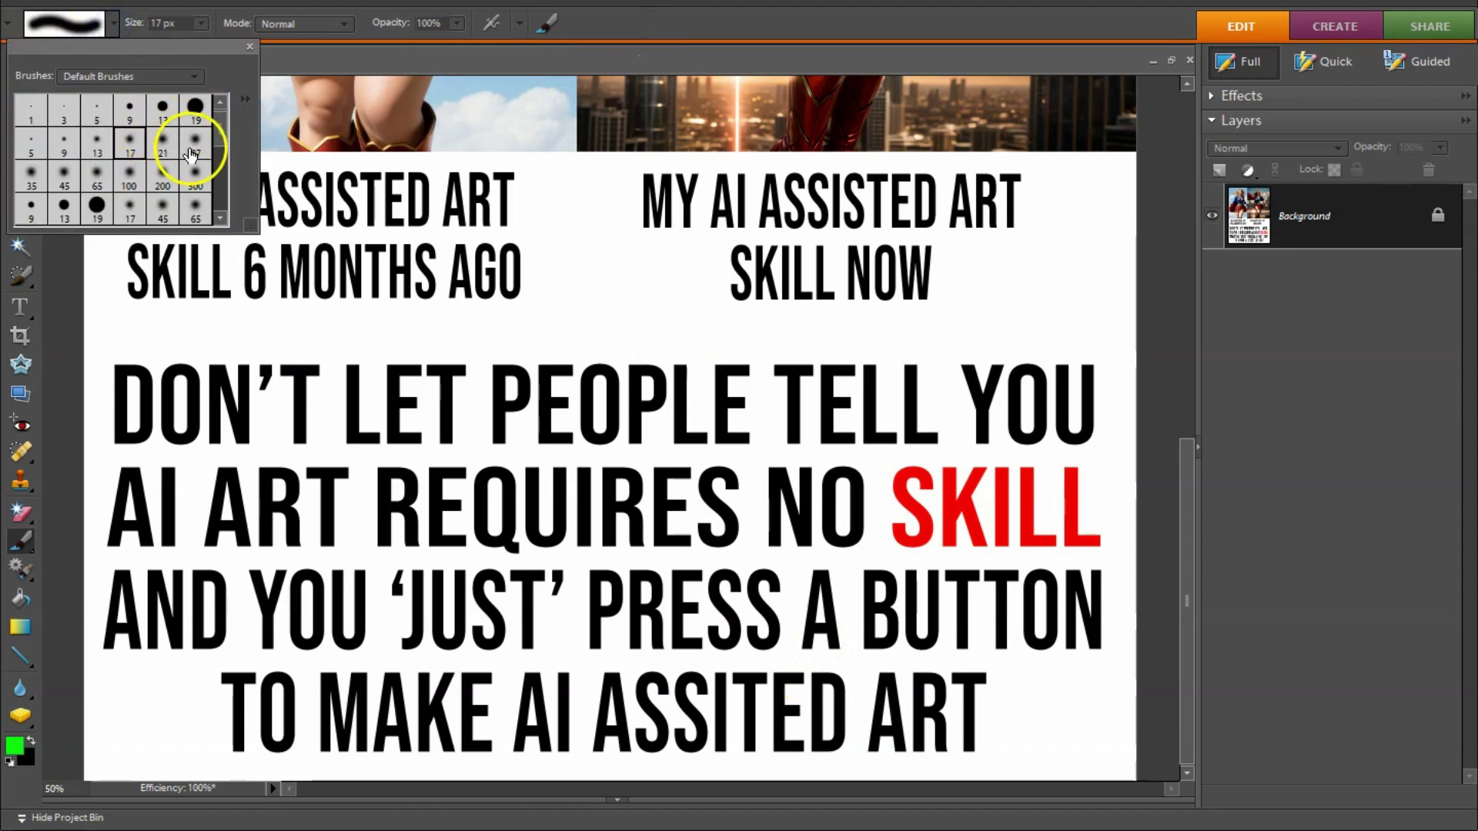
{"action": "left_click", "coordinate": [662, 27]}
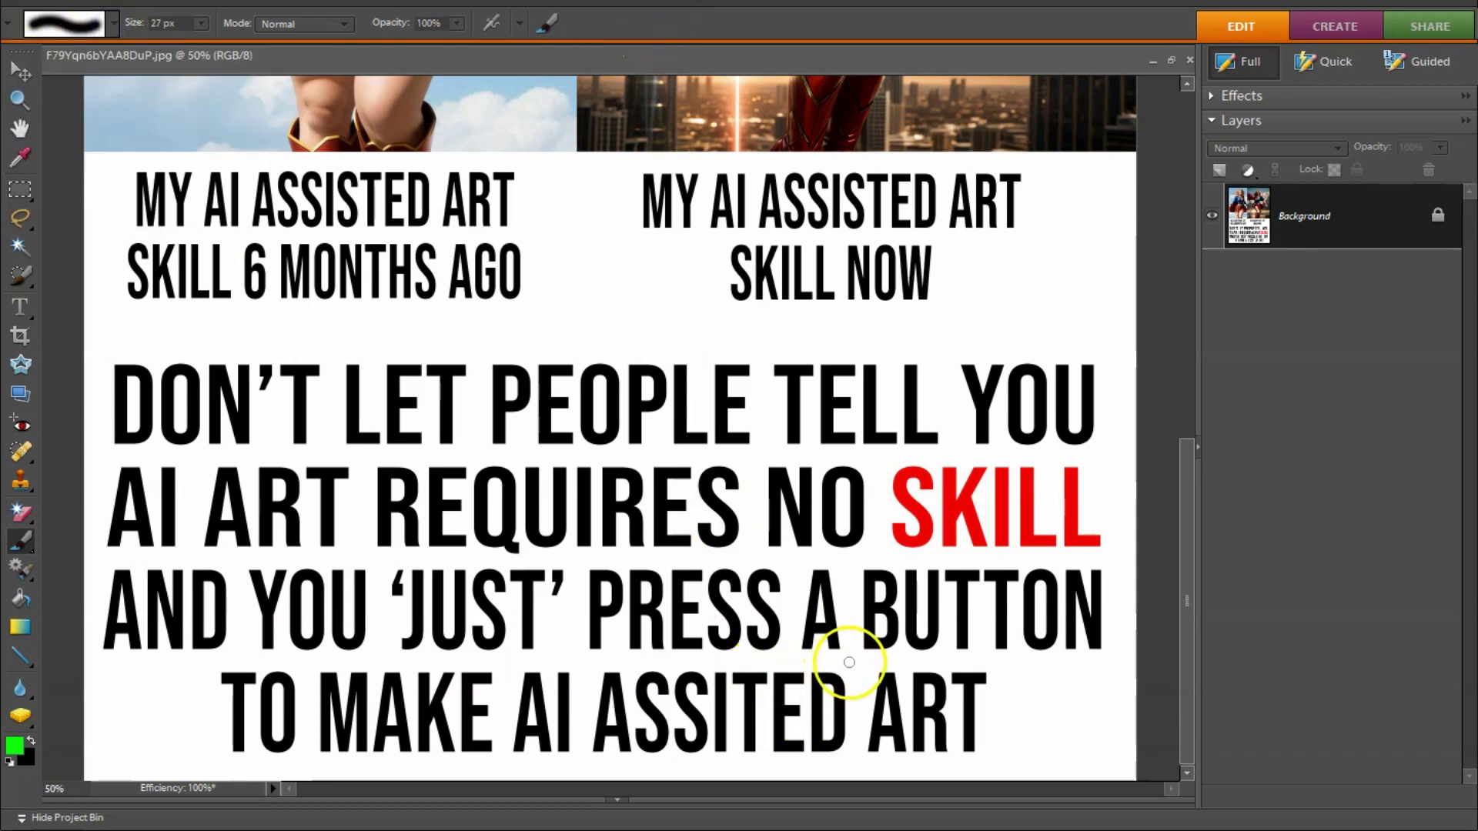
Step: Paint a bright green loop around 'ASSITED', then swap so black is the foreground colour
{"action": "left_click_drag", "start_coordinate": [848, 662], "coordinate": [835, 659]}
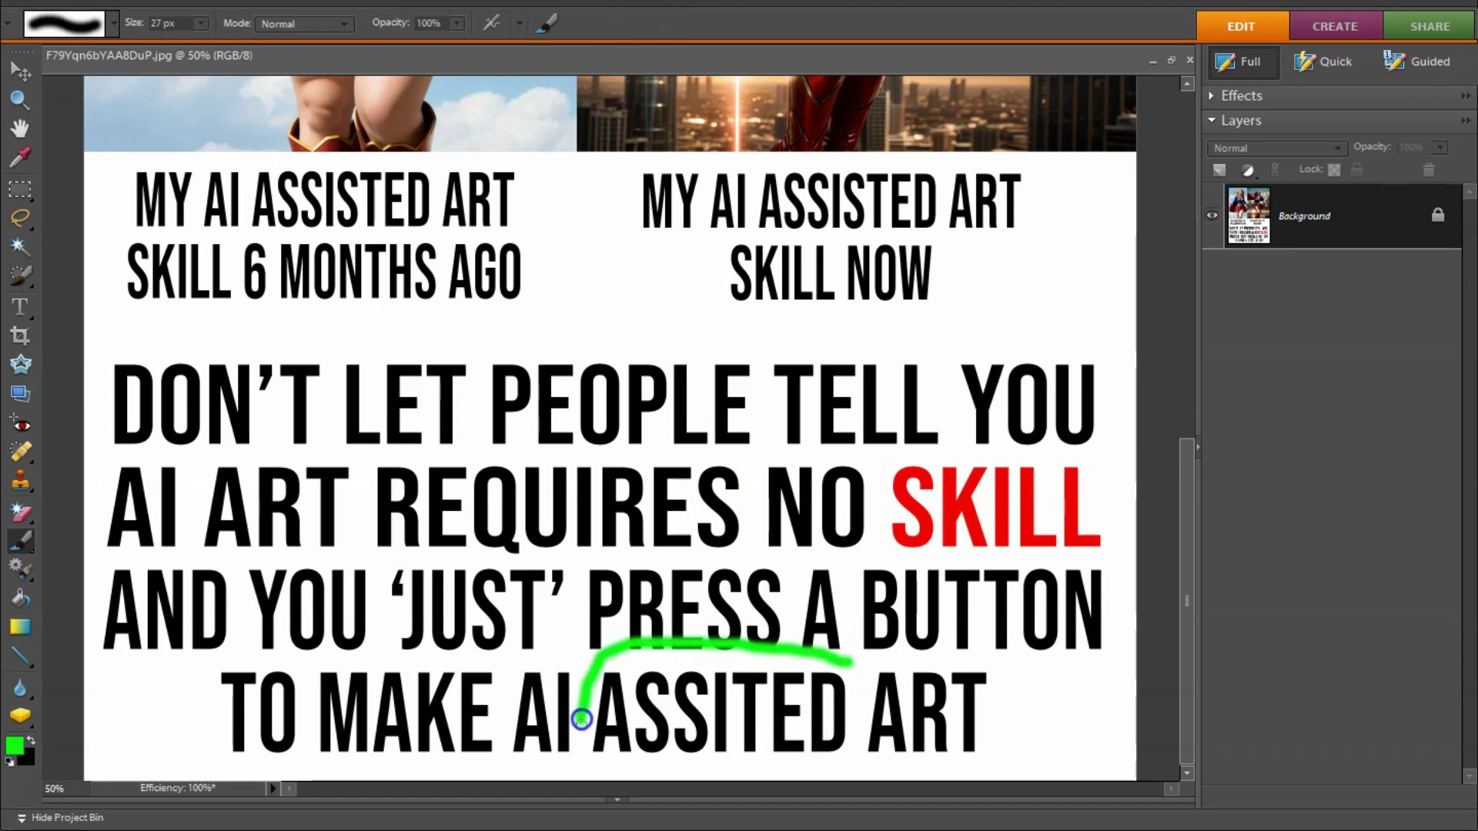
{"action": "left_click_drag", "start_coordinate": [632, 768], "coordinate": [695, 767]}
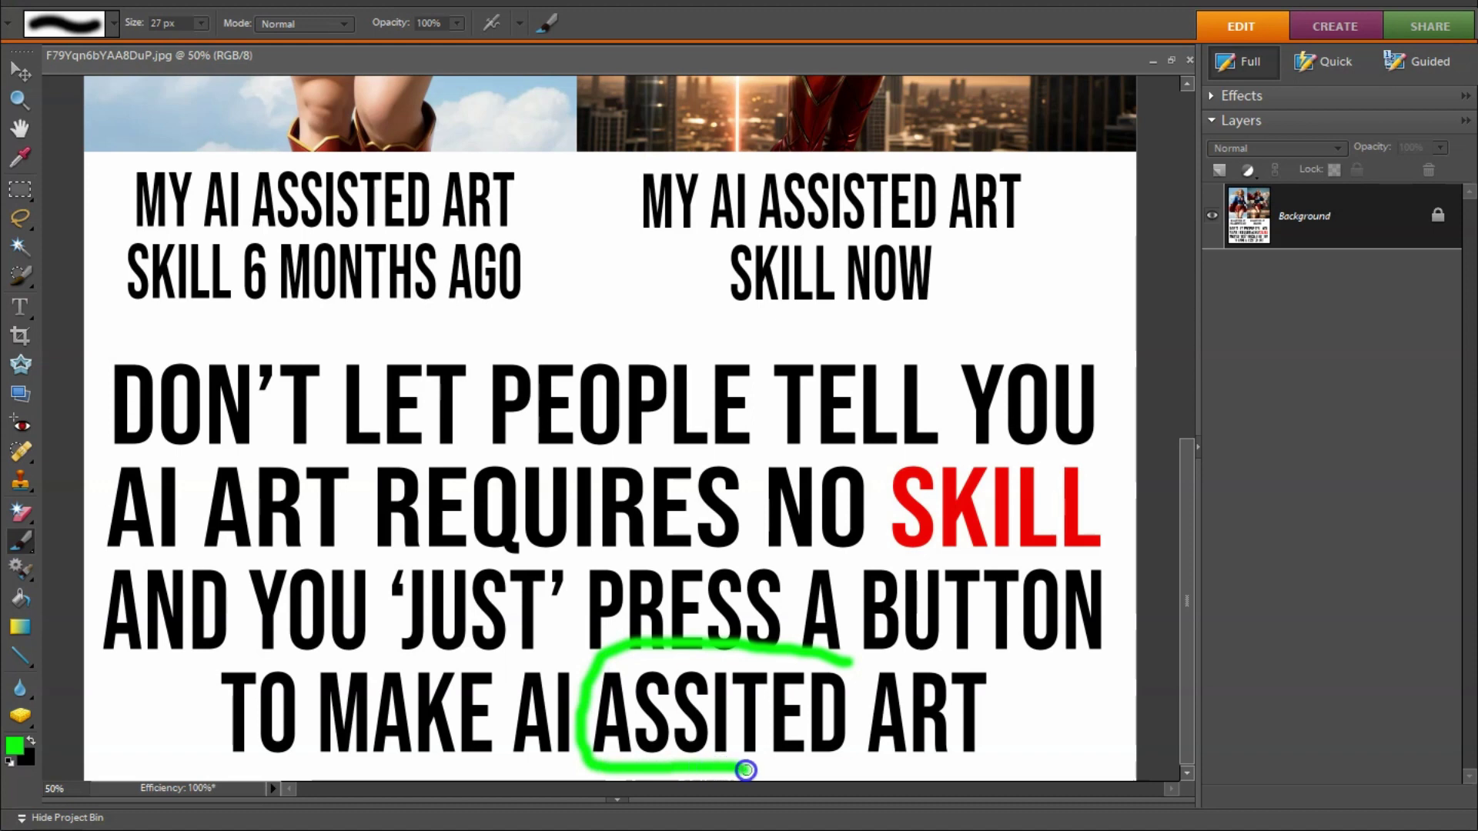
{"action": "left_click_drag", "start_coordinate": [864, 739], "coordinate": [869, 692]}
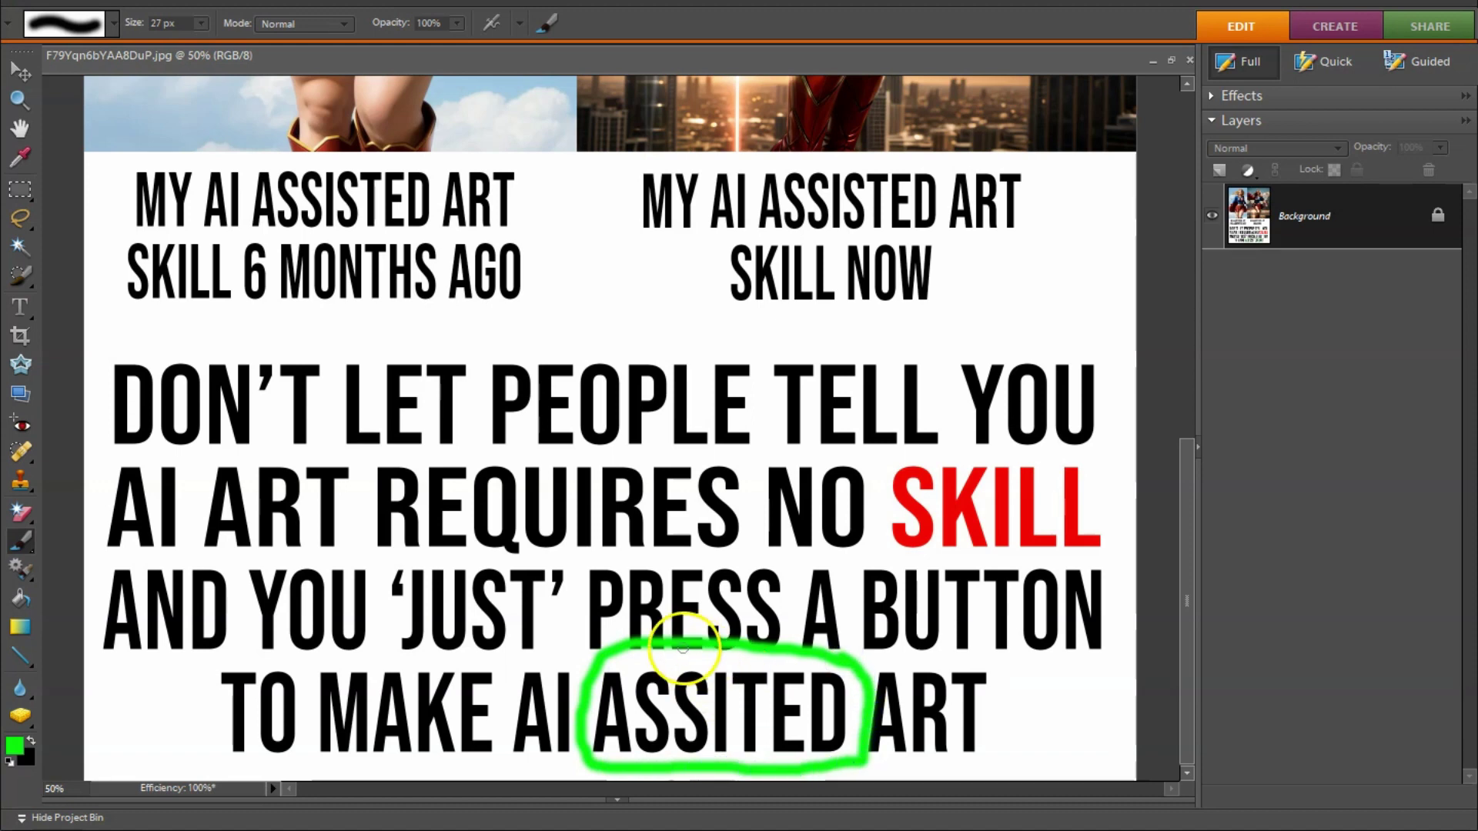
{"action": "left_click_drag", "start_coordinate": [650, 661], "coordinate": [633, 660]}
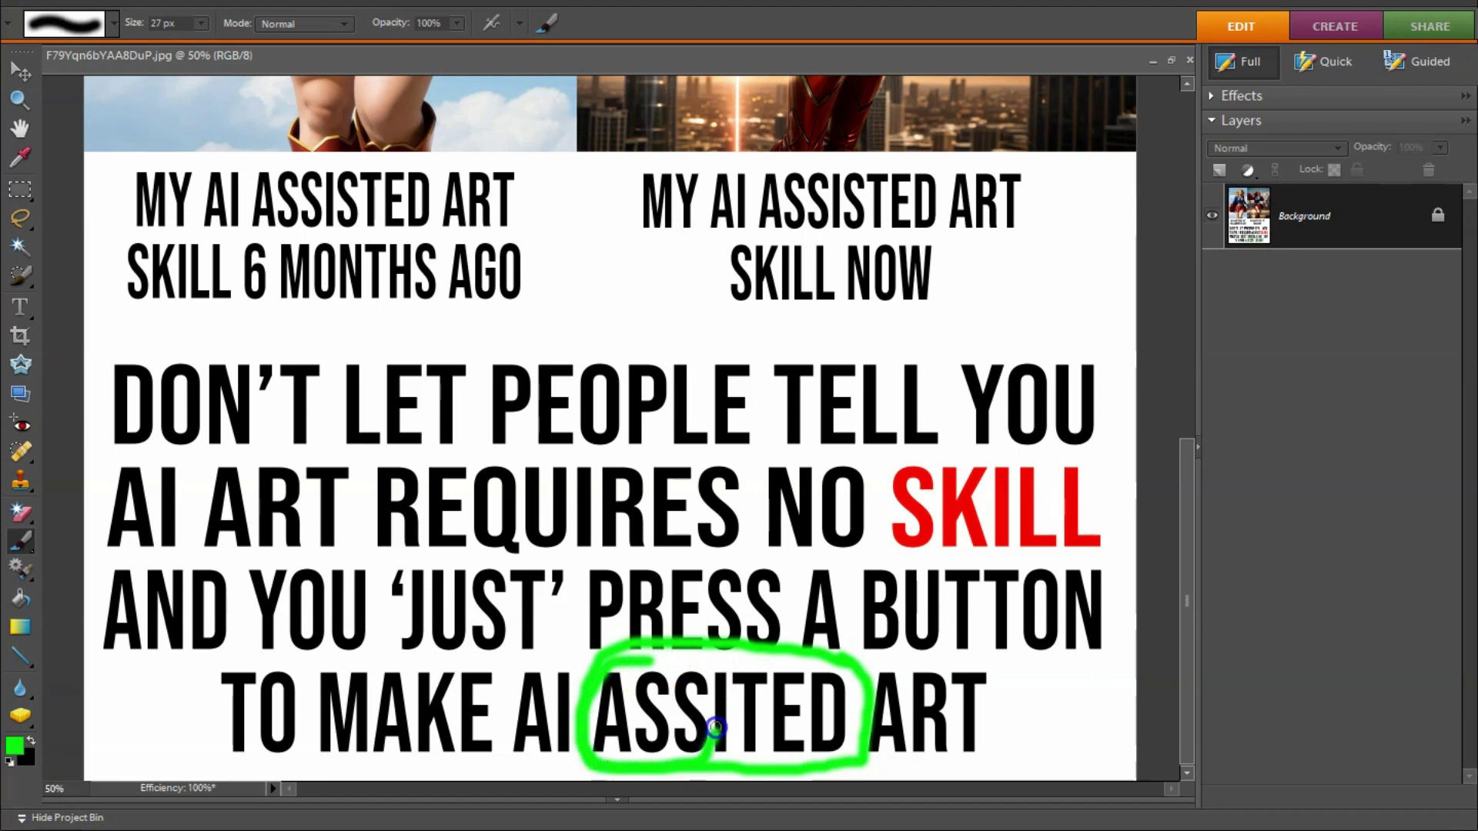
{"action": "left_click_drag", "start_coordinate": [688, 657], "coordinate": [656, 653]}
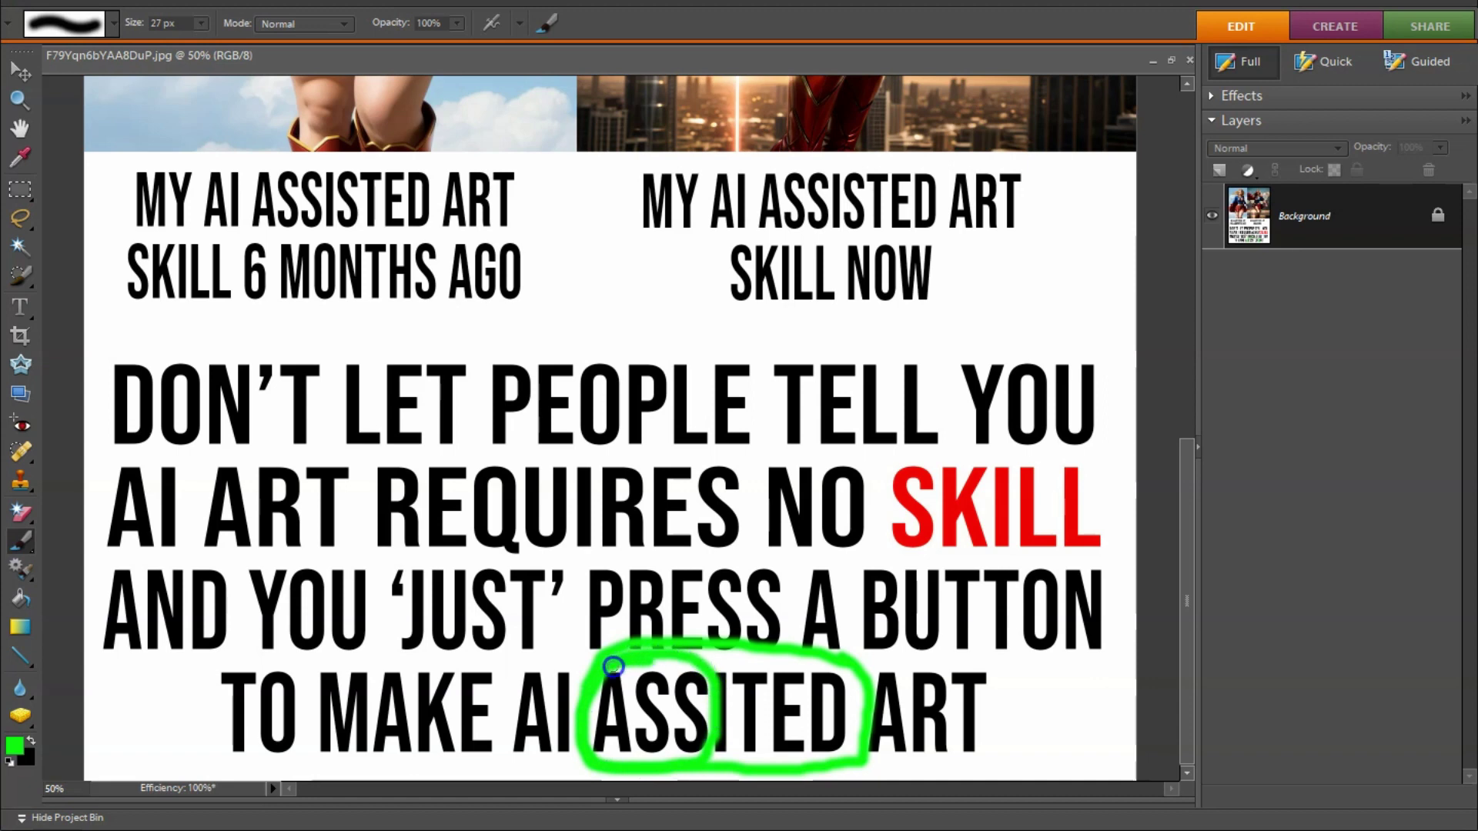
{"action": "left_click", "coordinate": [578, 768]}
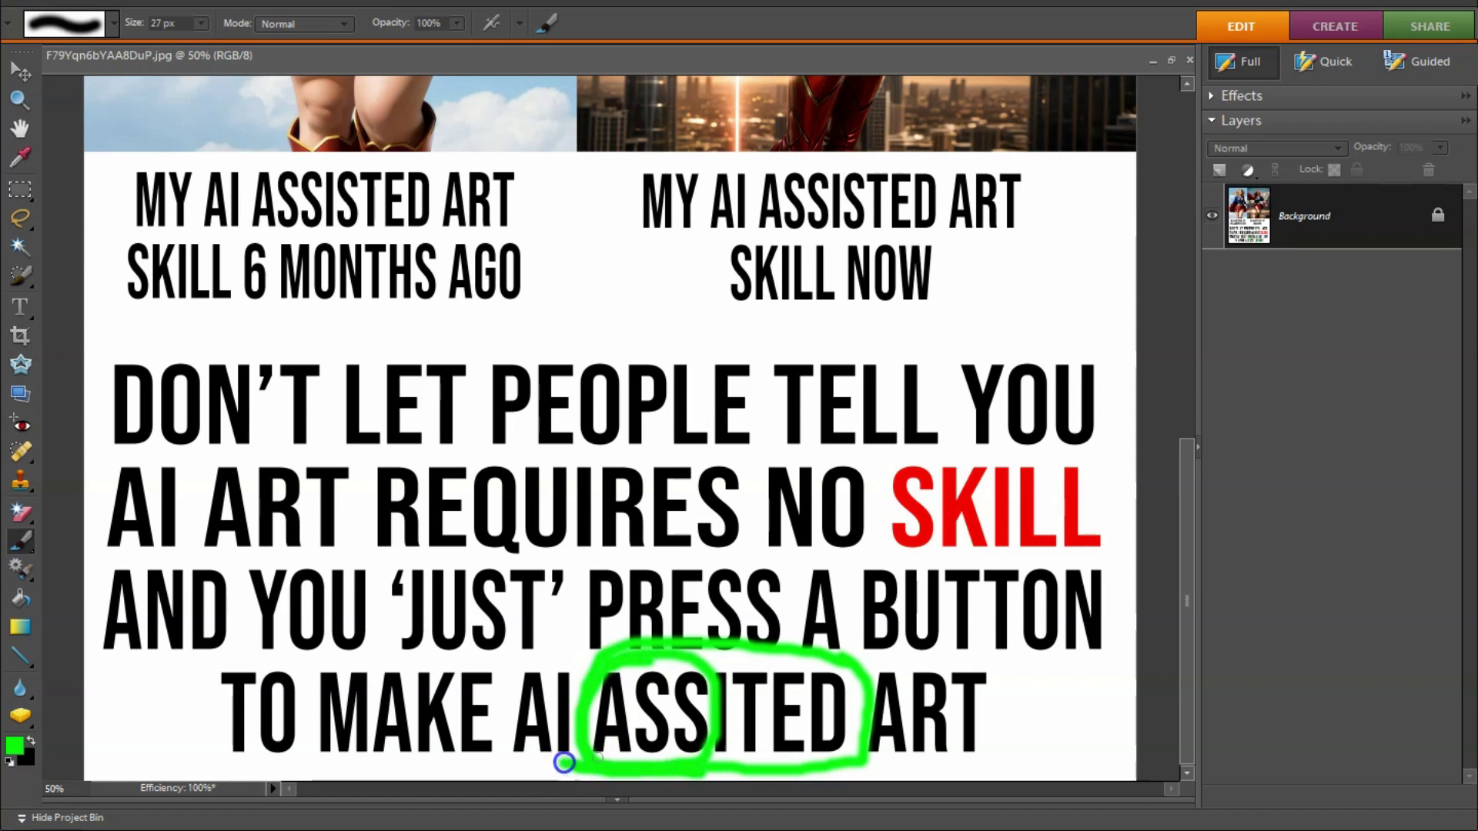
{"action": "left_click", "coordinate": [30, 740]}
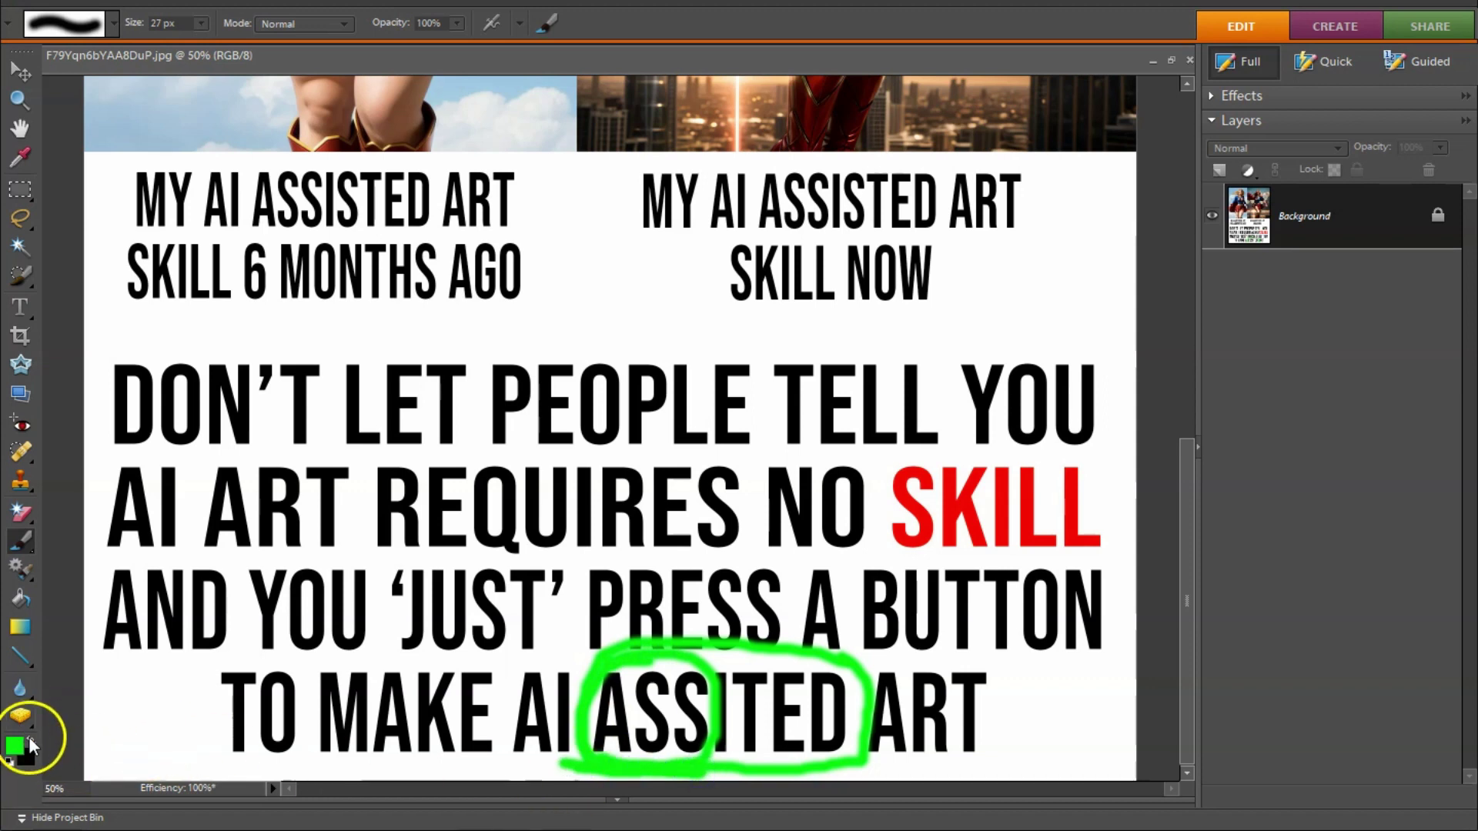
Step: Paint a black stroke under the circle, then undo it and several dark brush marks
{"action": "left_click_drag", "start_coordinate": [693, 766], "coordinate": [587, 766]}
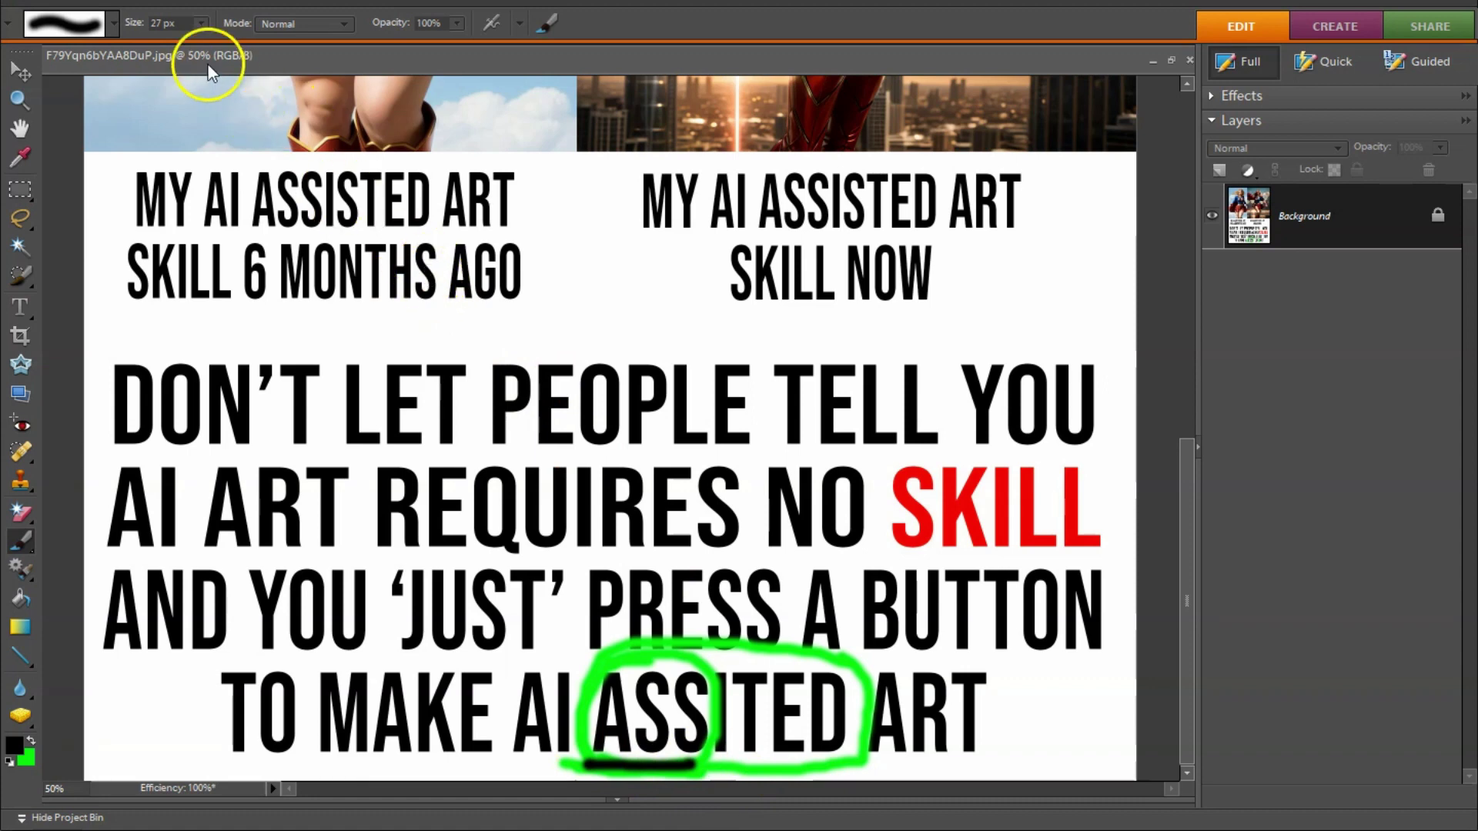
{"action": "left_click", "coordinate": [133, 2]}
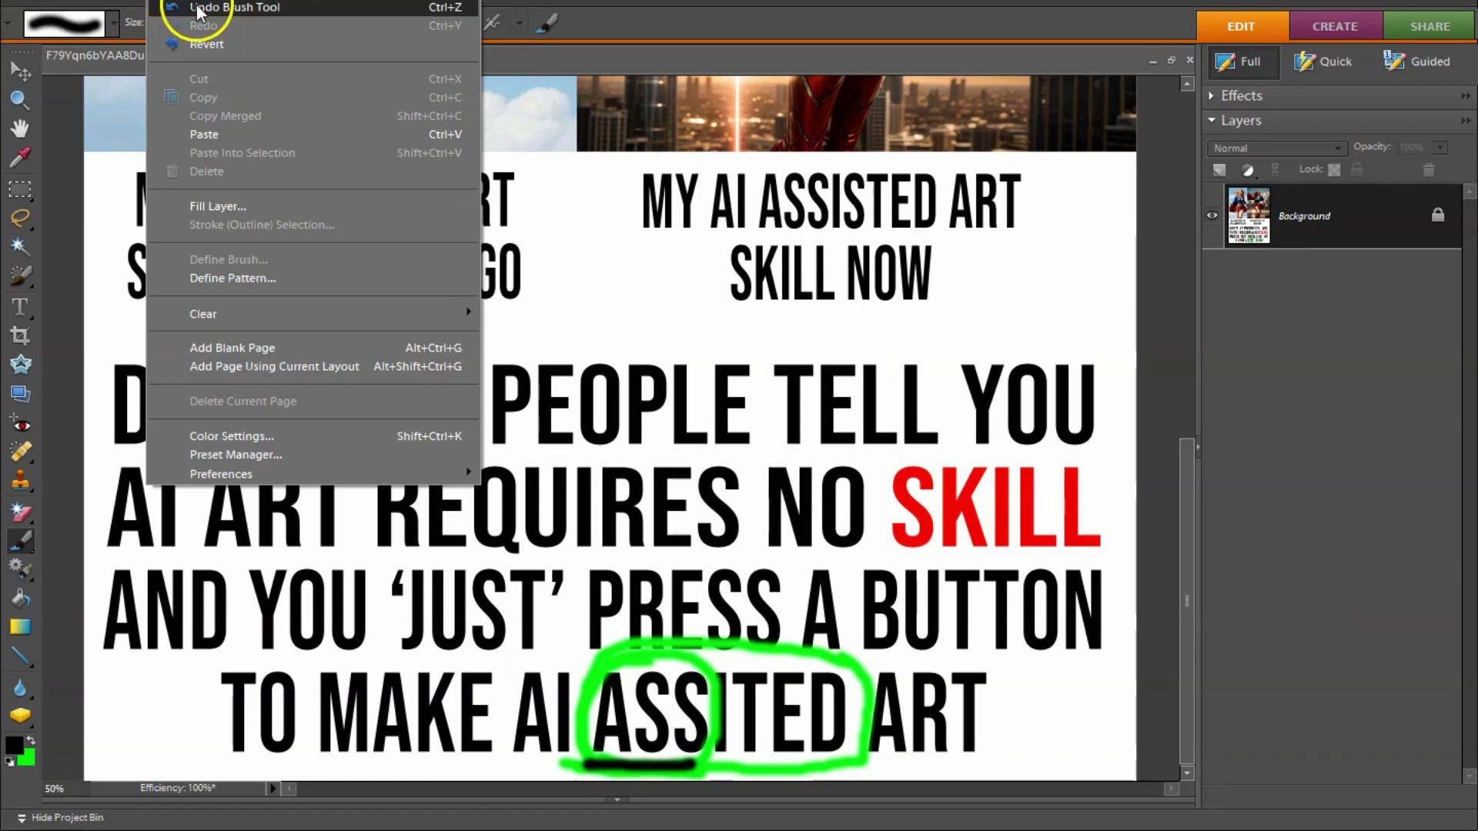
{"action": "left_click", "coordinate": [177, 6]}
{"action": "left_click", "coordinate": [177, 3]}
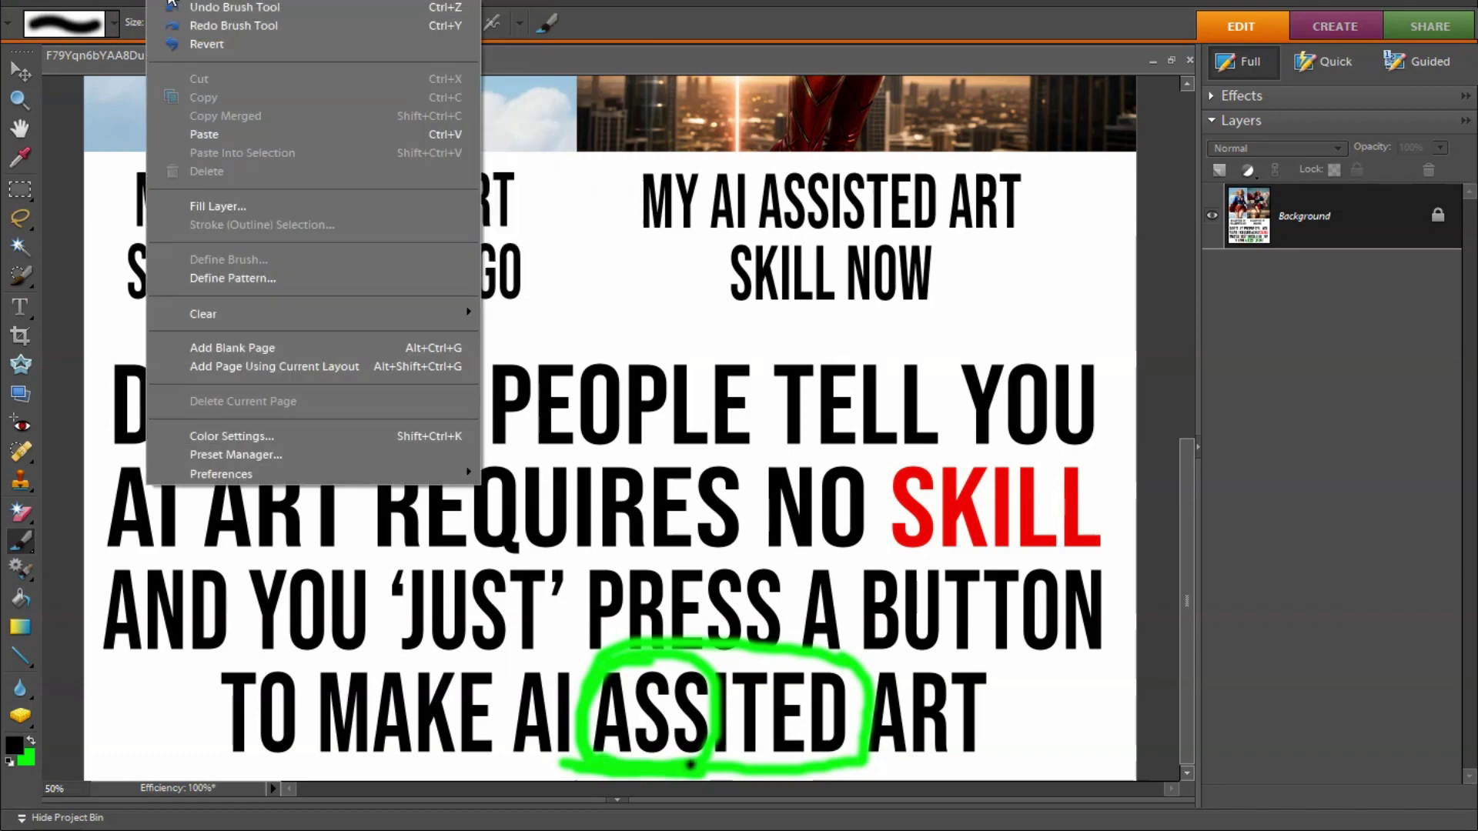
{"action": "left_click", "coordinate": [185, 8]}
{"action": "left_click", "coordinate": [169, 1]}
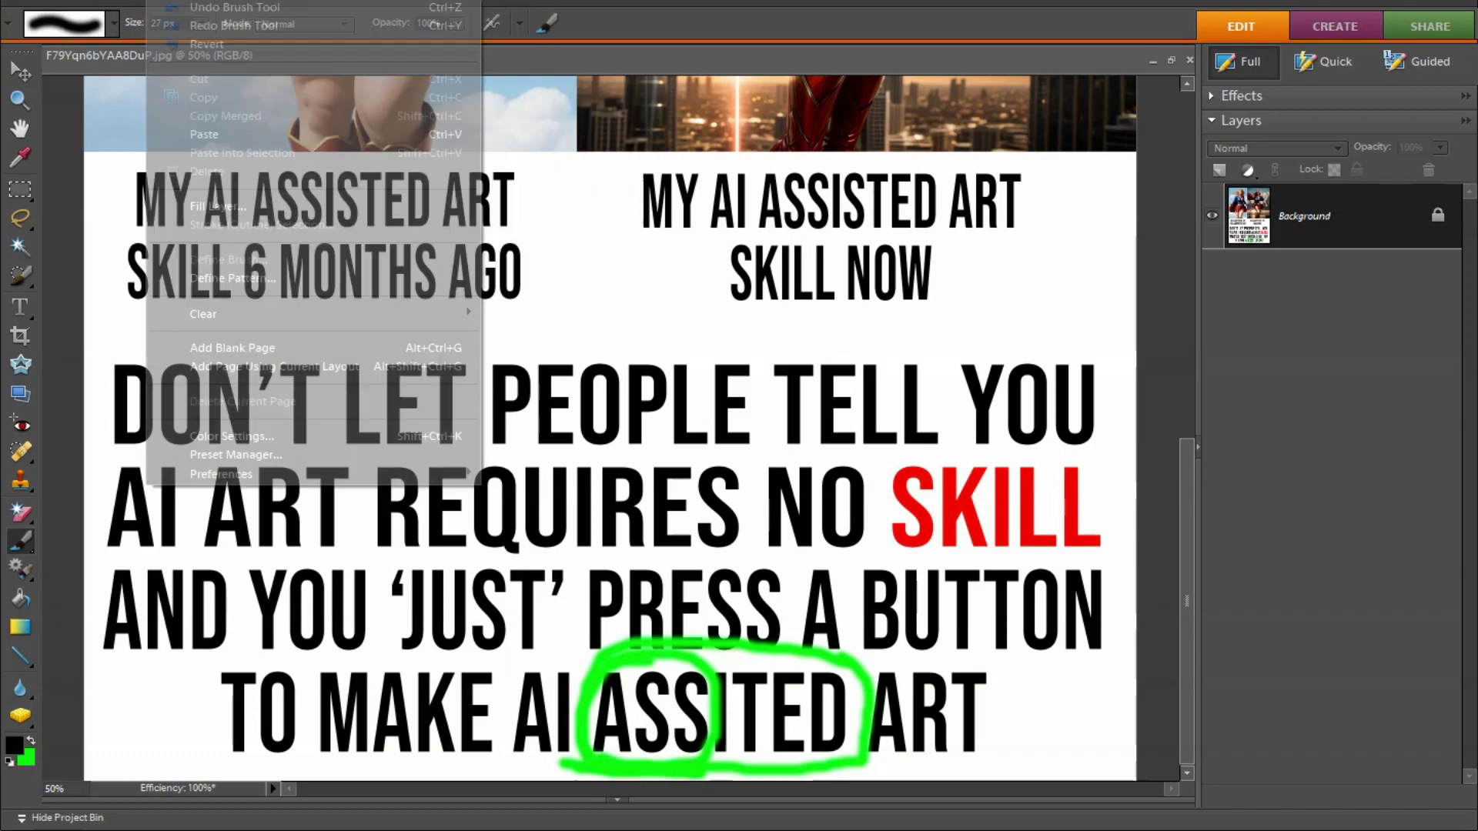
{"action": "left_click", "coordinate": [187, 10]}
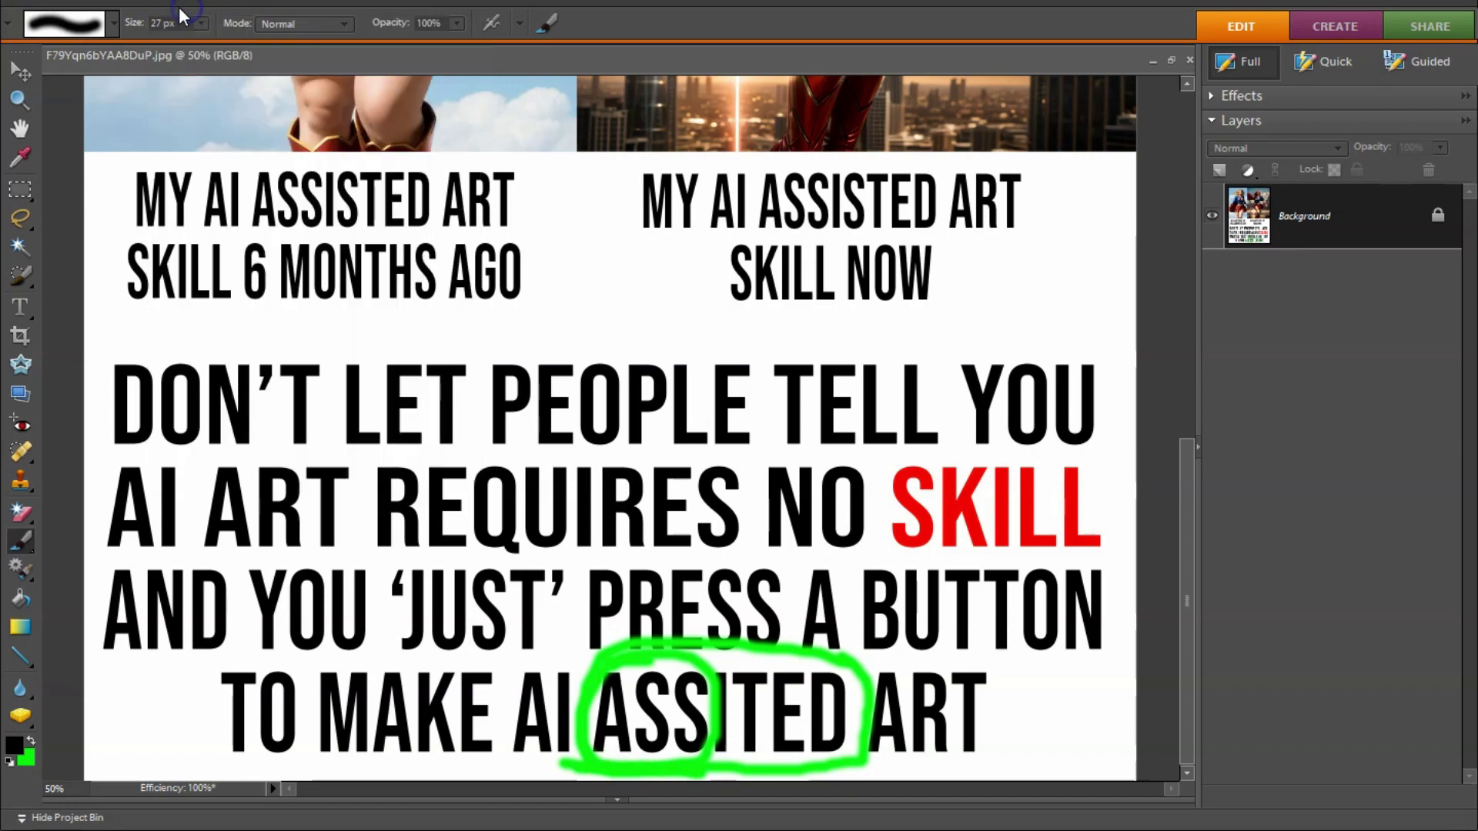
Step: Keep undoing brush strokes until the green circle around 'ASSITED' is gone
{"action": "left_click", "coordinate": [177, 4]}
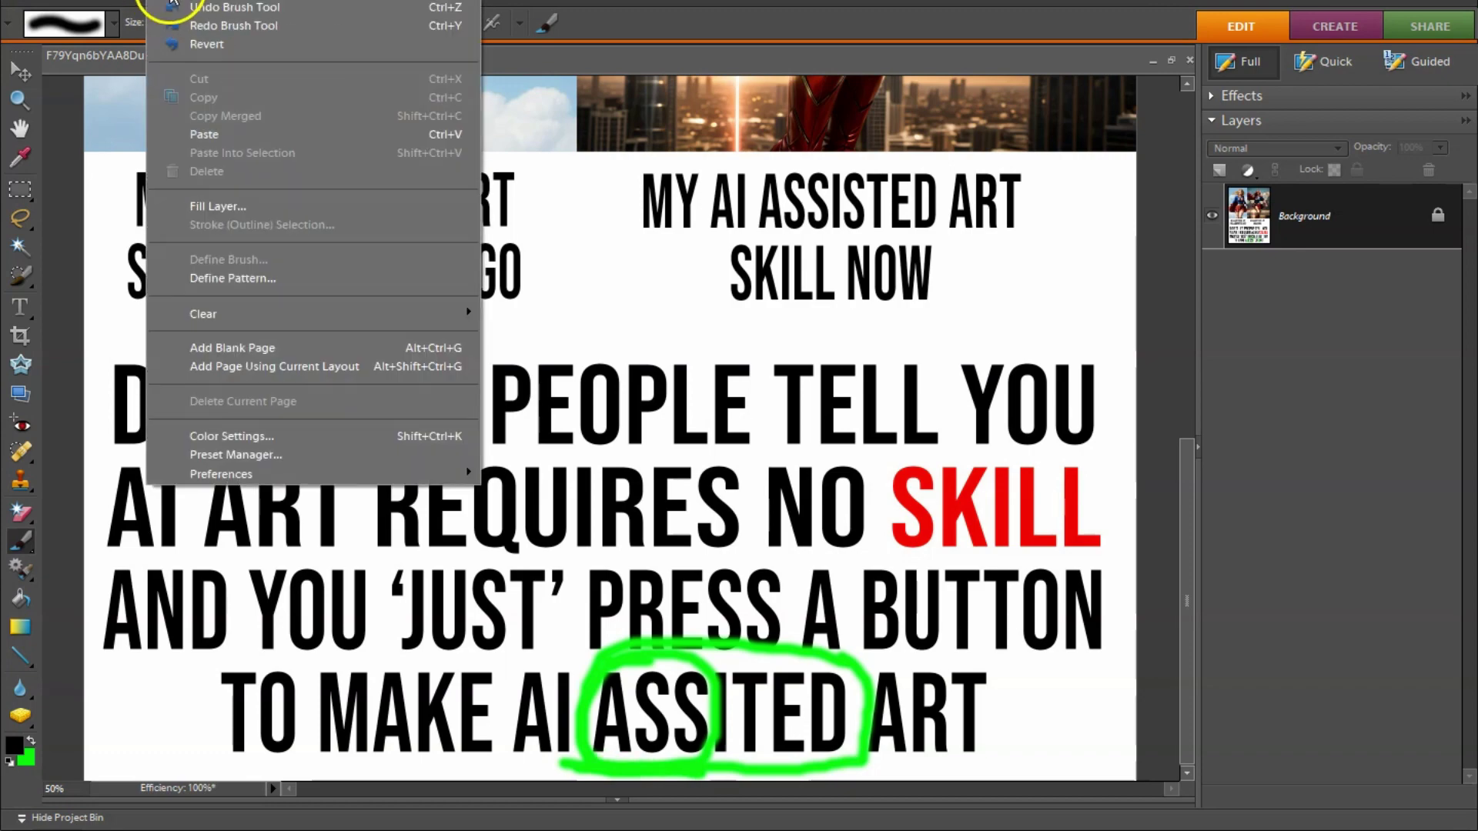
{"action": "left_click", "coordinate": [193, 11]}
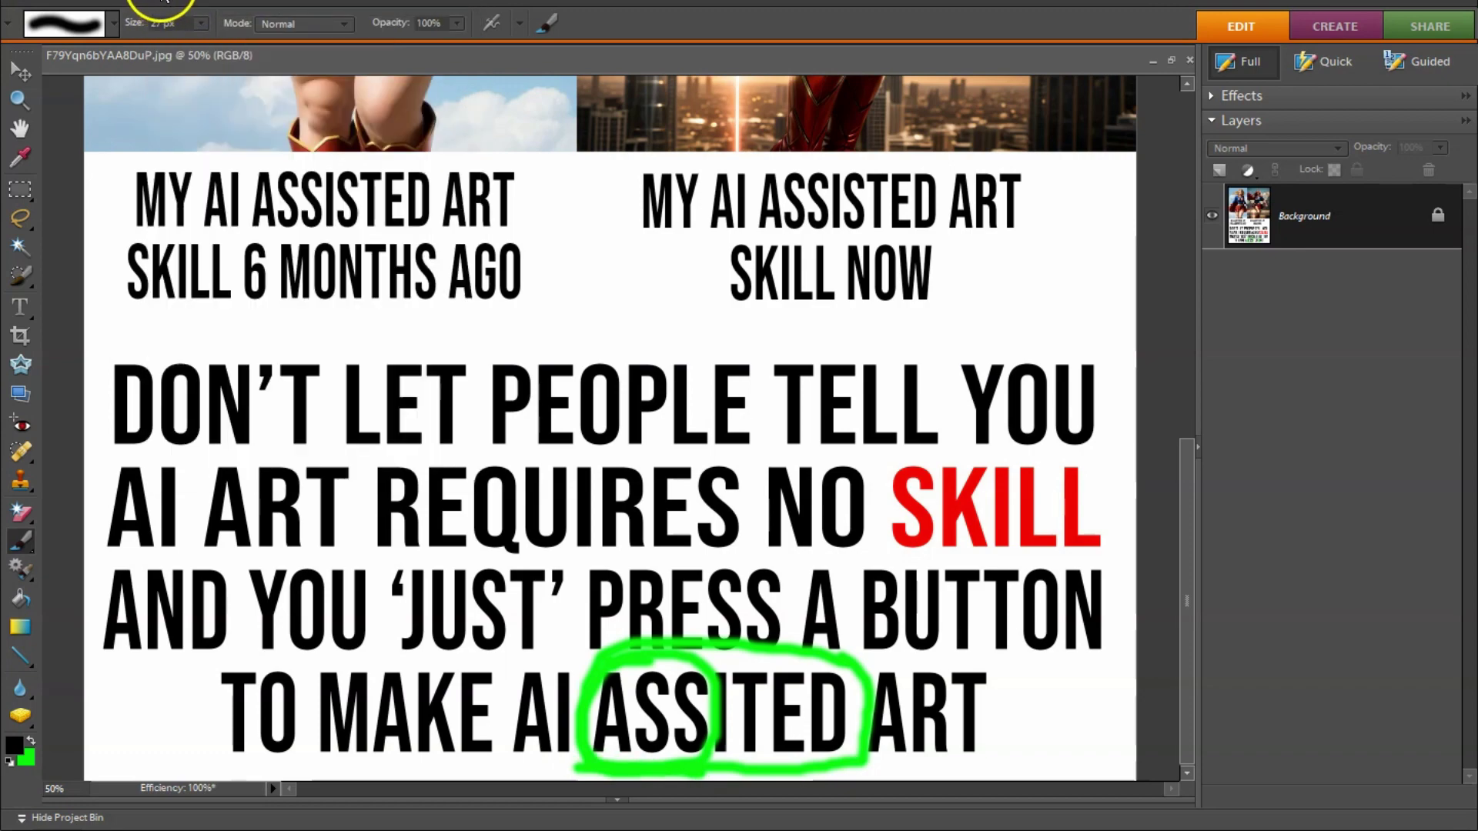
{"action": "left_click", "coordinate": [162, 2]}
{"action": "left_click", "coordinate": [193, 10]}
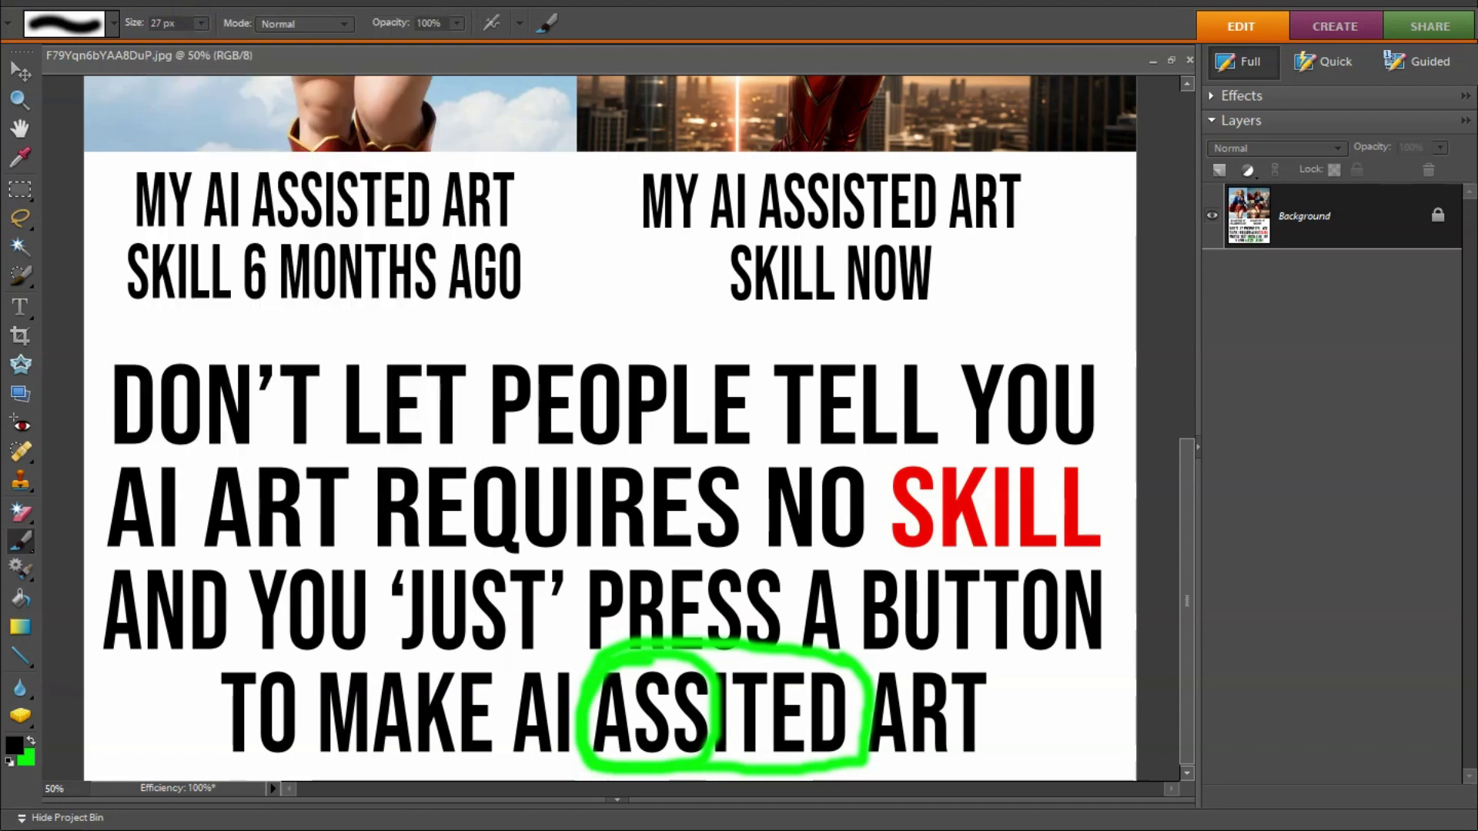
{"action": "left_click", "coordinate": [162, 2]}
{"action": "left_click", "coordinate": [194, 9]}
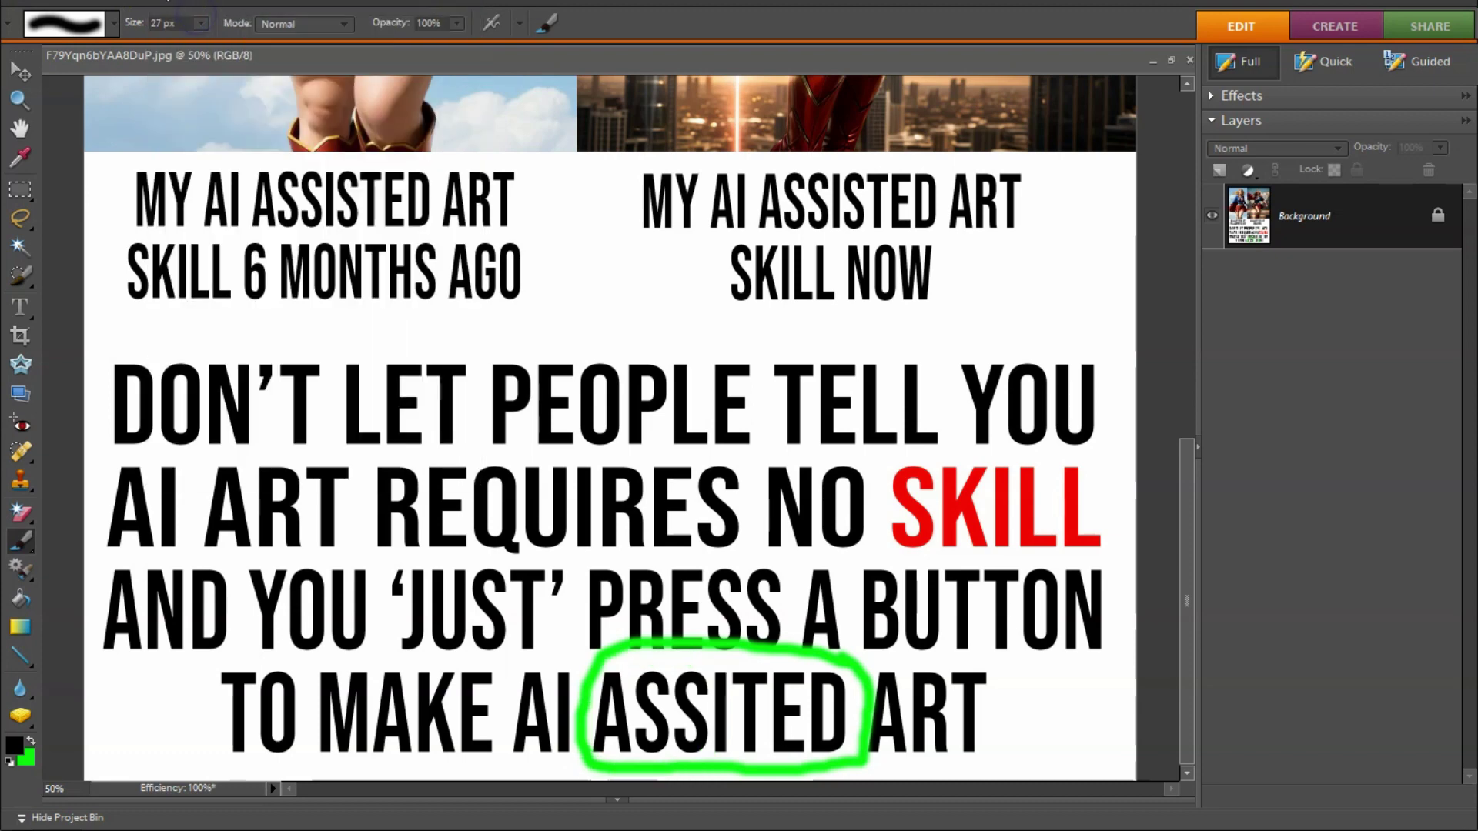
{"action": "left_click", "coordinate": [161, 1]}
{"action": "left_click", "coordinate": [161, 1]}
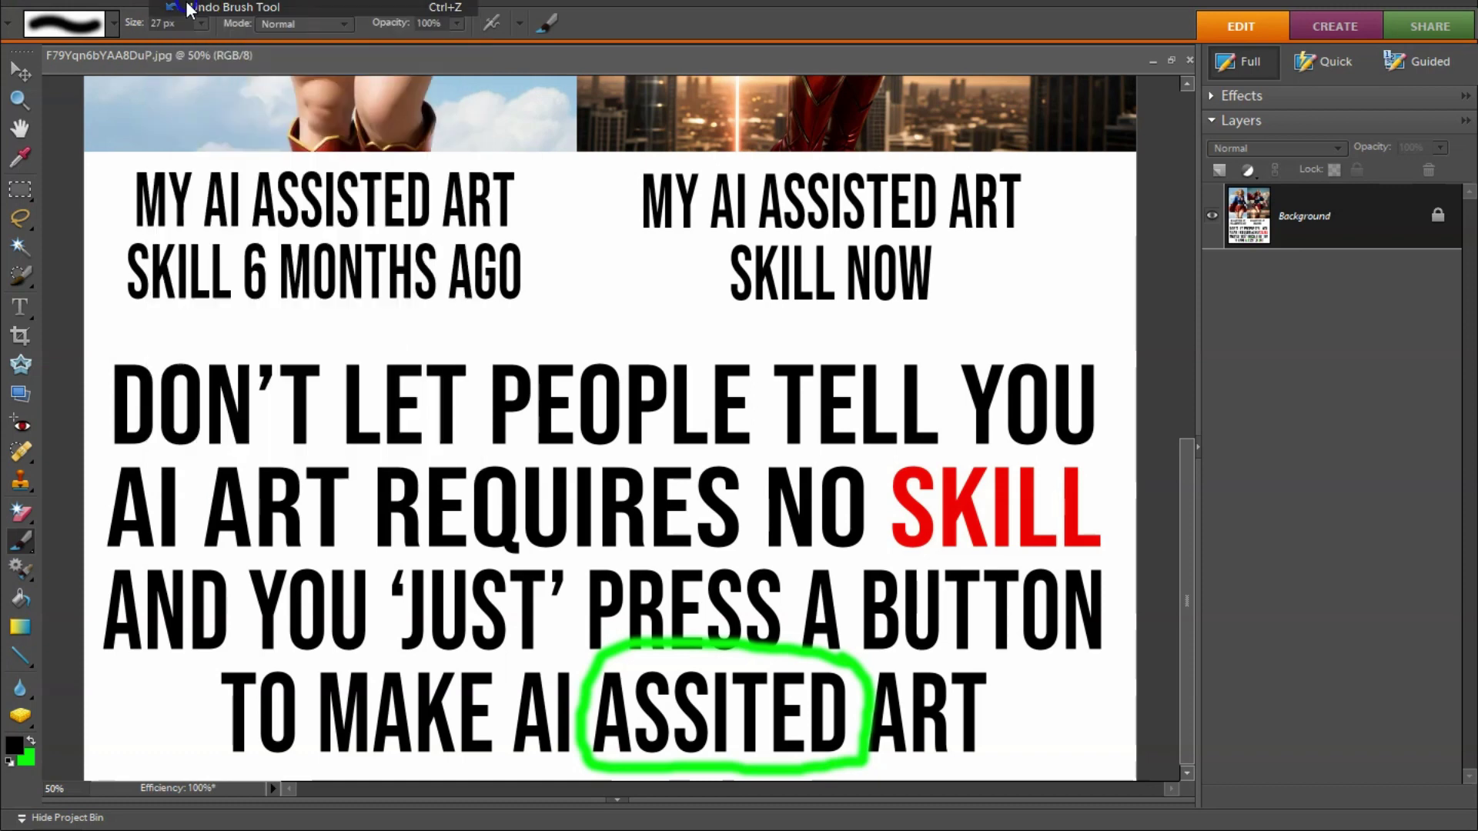
Step: Restore images to floating windows and zoom the meme out until it fits its window
{"action": "left_click", "coordinate": [1170, 58]}
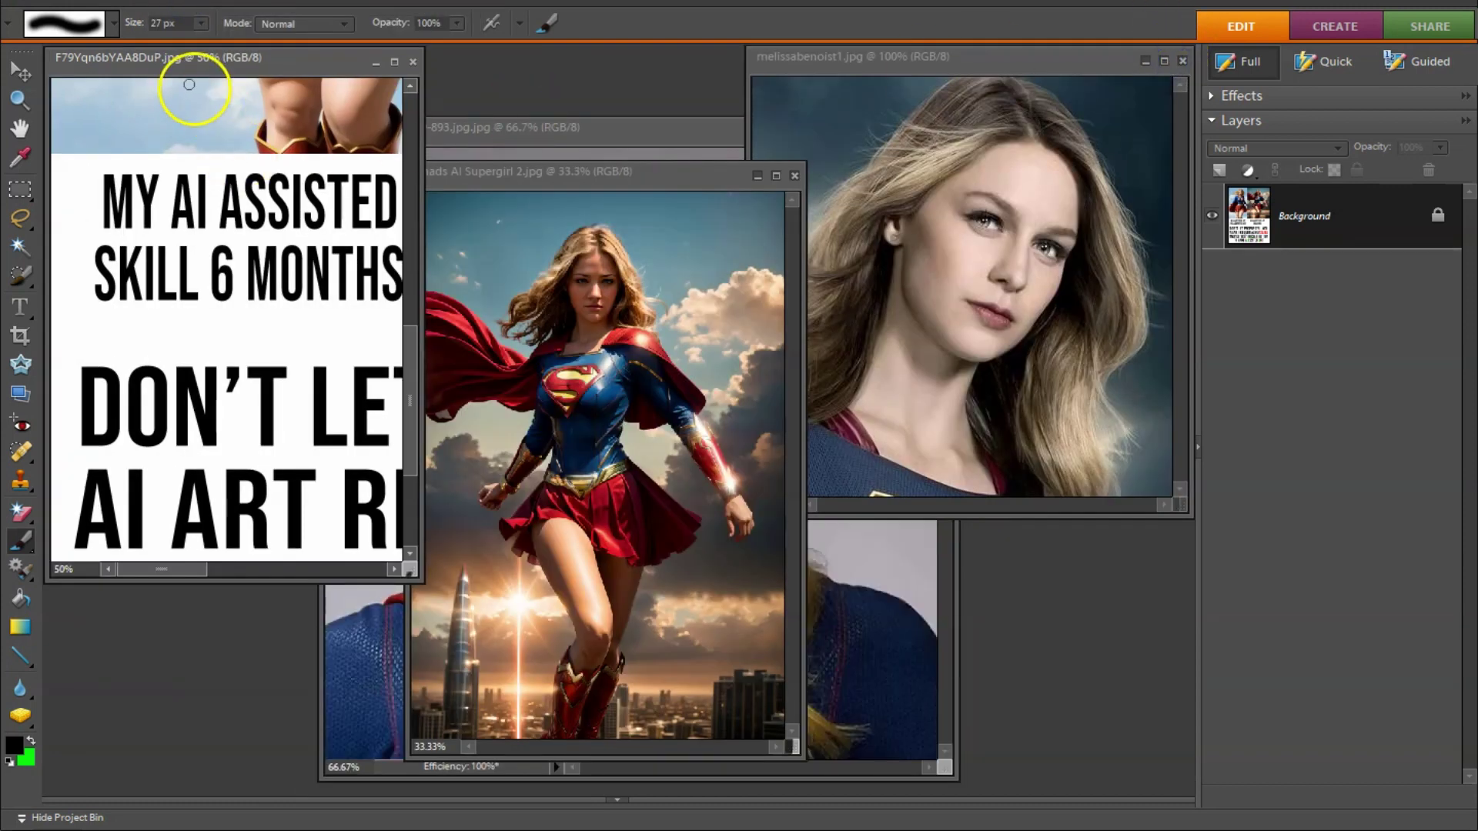
{"action": "left_click", "coordinate": [16, 99]}
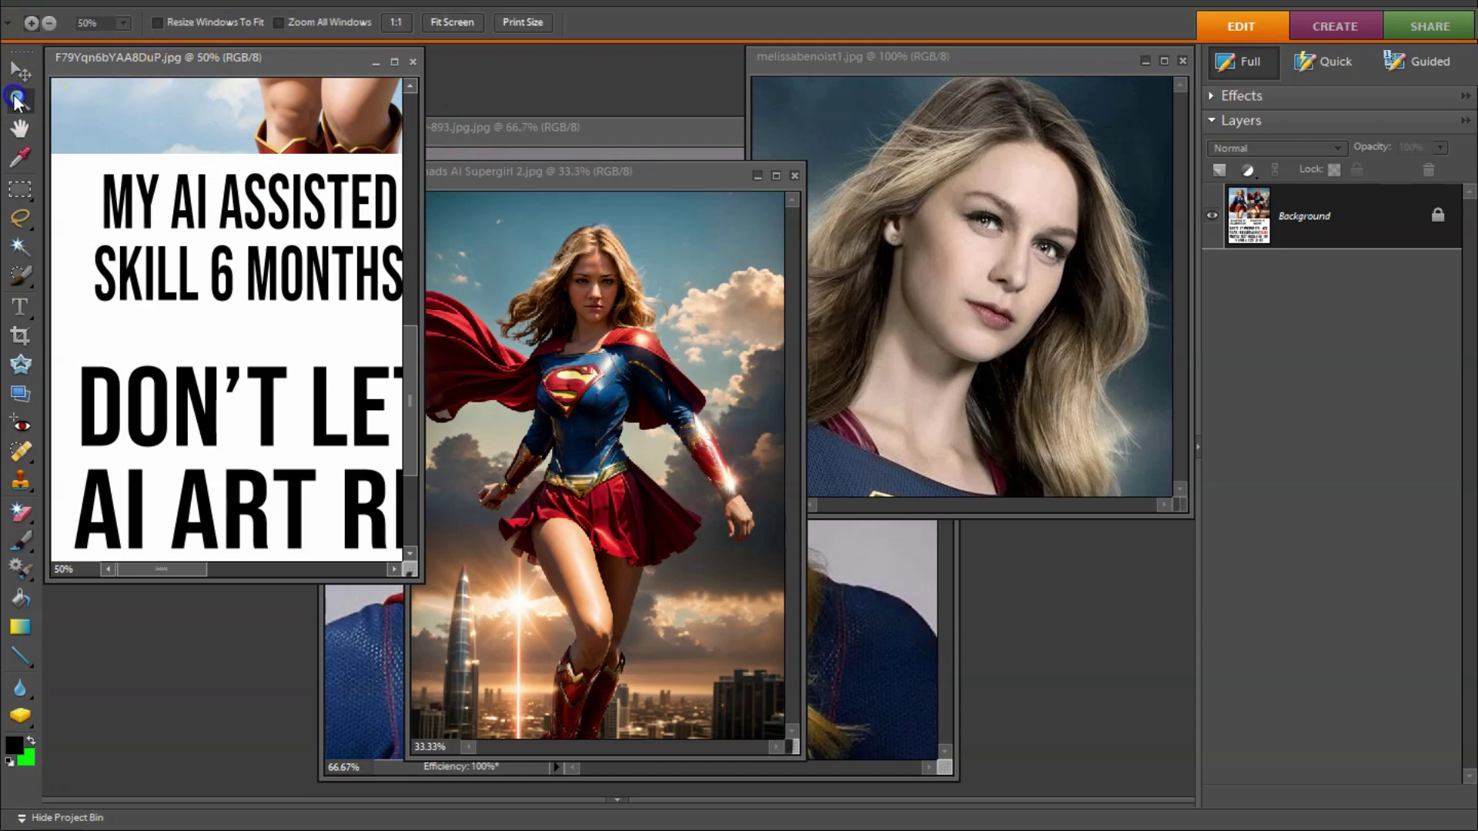
{"action": "left_click", "coordinate": [120, 26]}
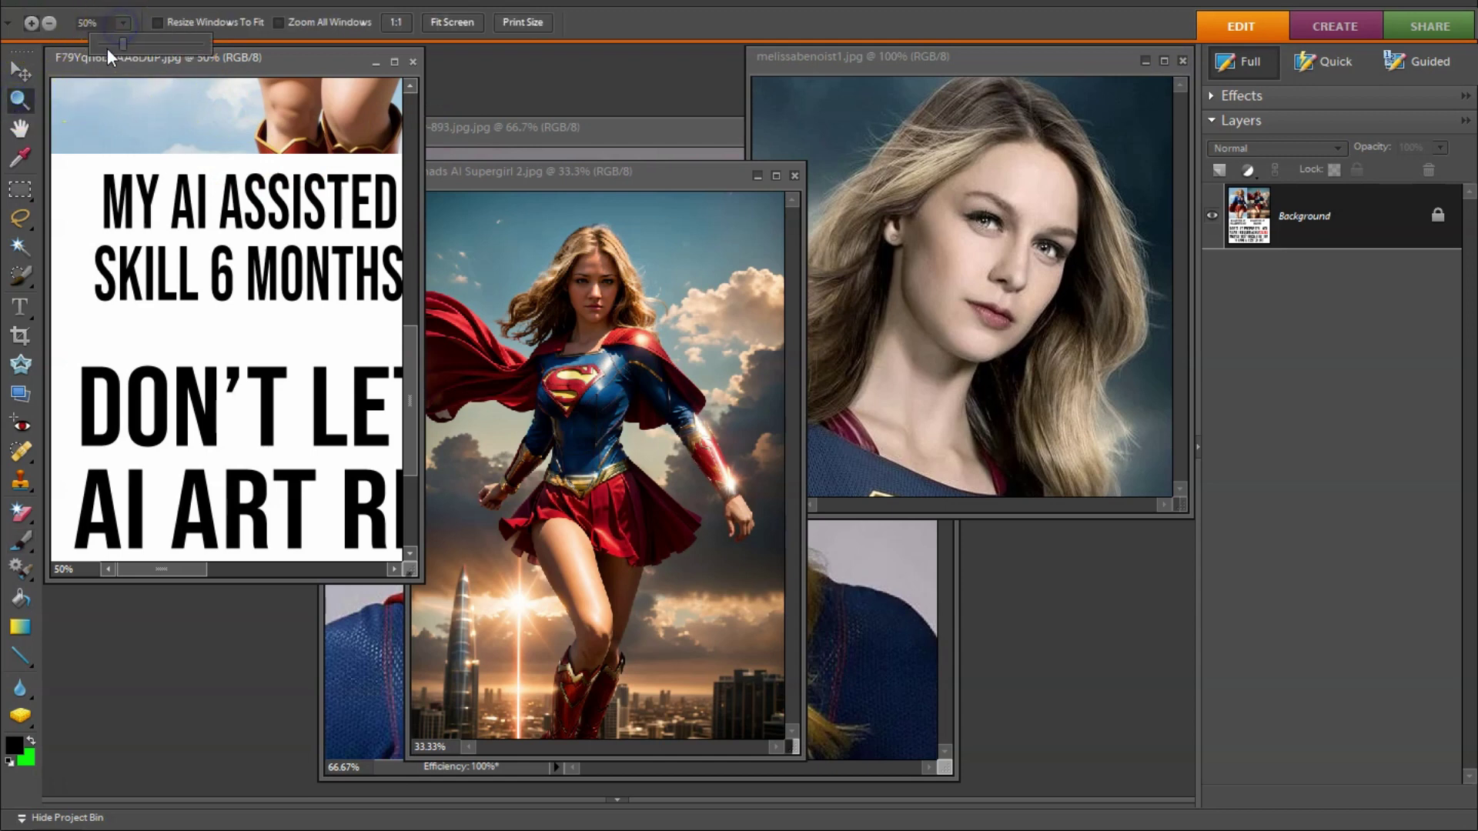
{"action": "left_click", "coordinate": [107, 44]}
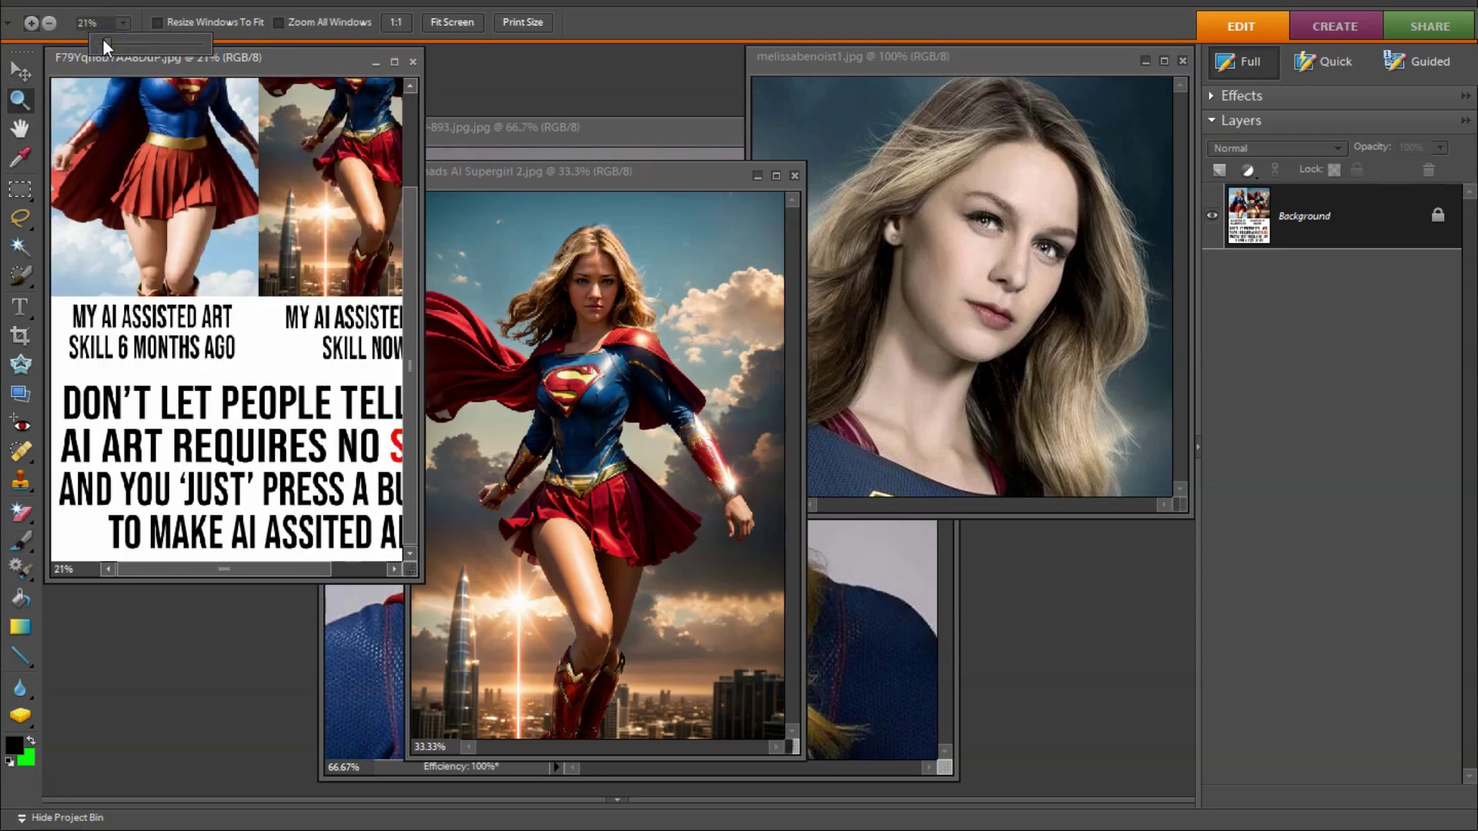
{"action": "left_click", "coordinate": [103, 38]}
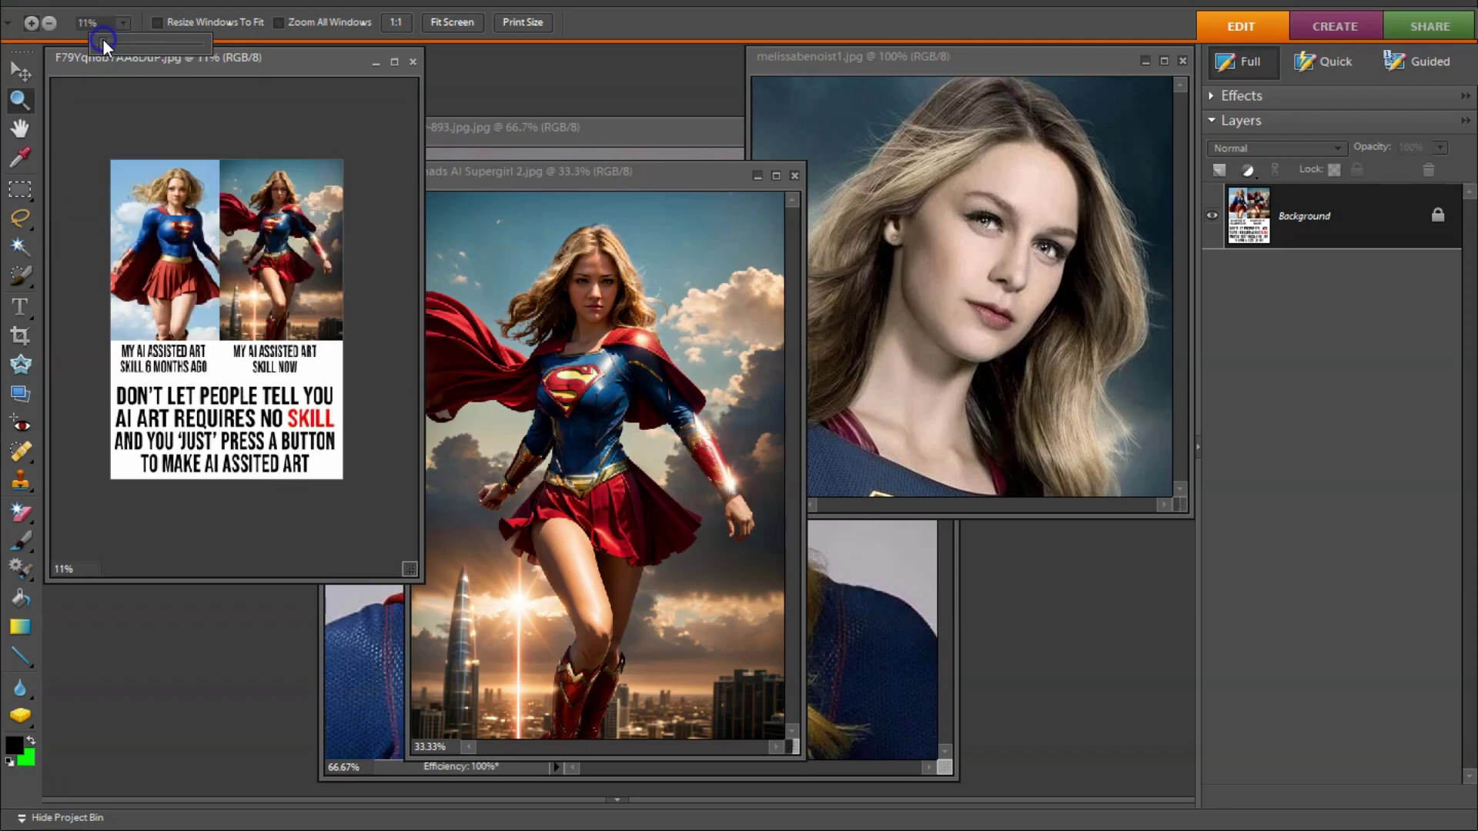
{"action": "left_click", "coordinate": [193, 293]}
{"action": "left_click", "coordinate": [231, 308]}
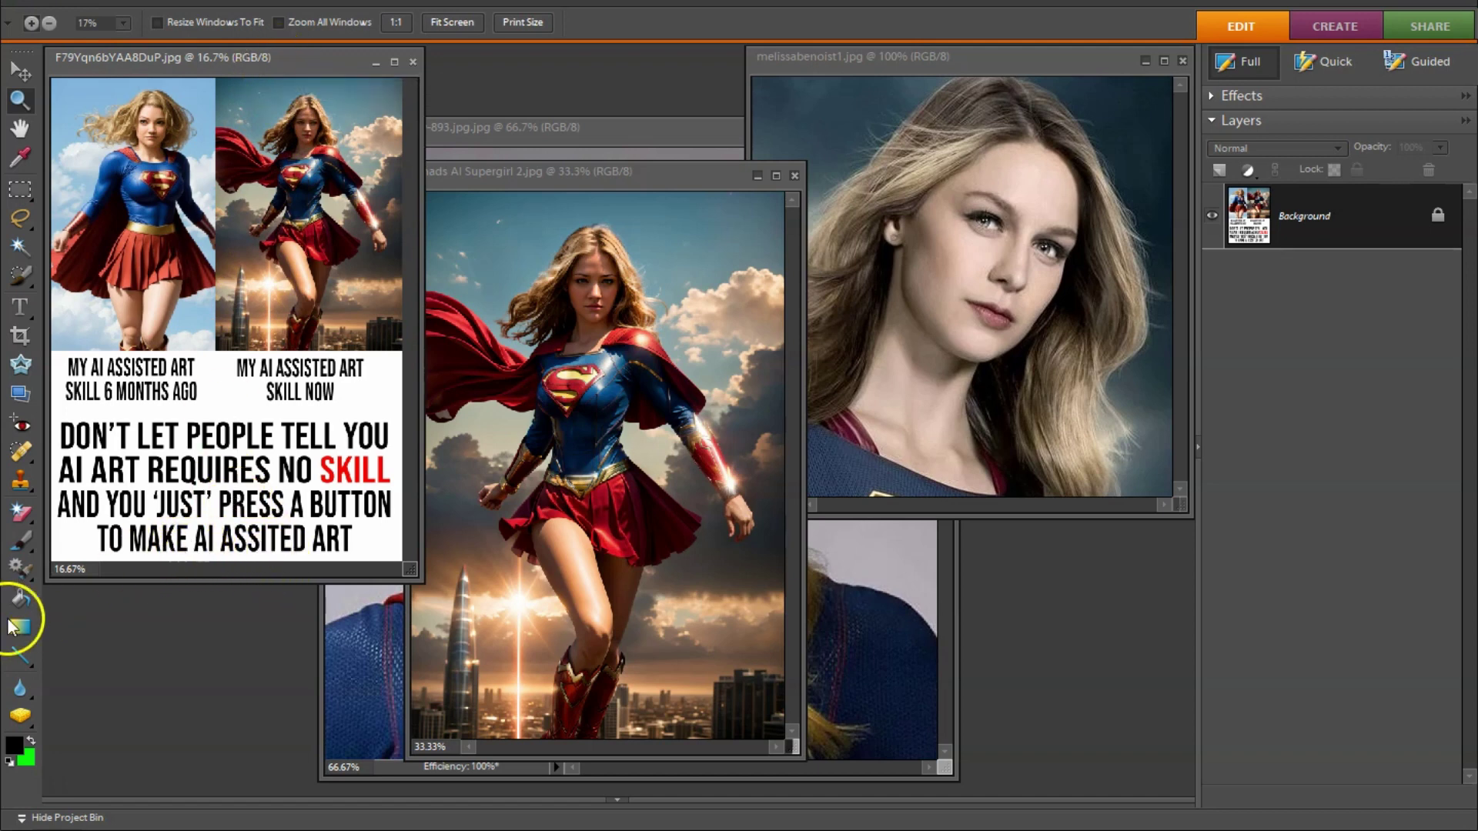
Step: Sample the leg's skin tone and brush and clone over the thigh edge and upper boot trim
{"action": "left_click", "coordinate": [20, 541]}
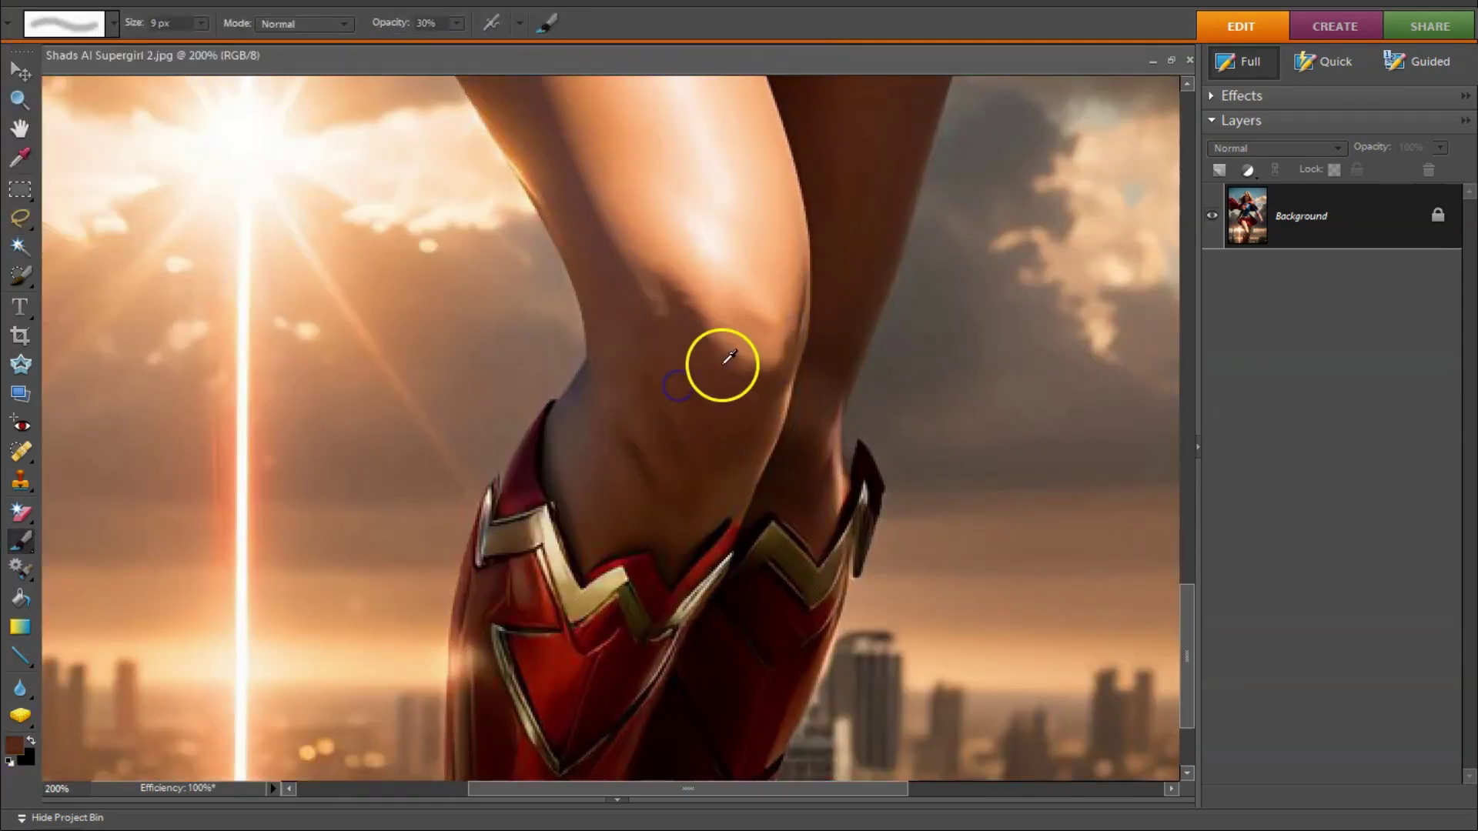
{"action": "left_click", "coordinate": [724, 360], "text": "alt"}
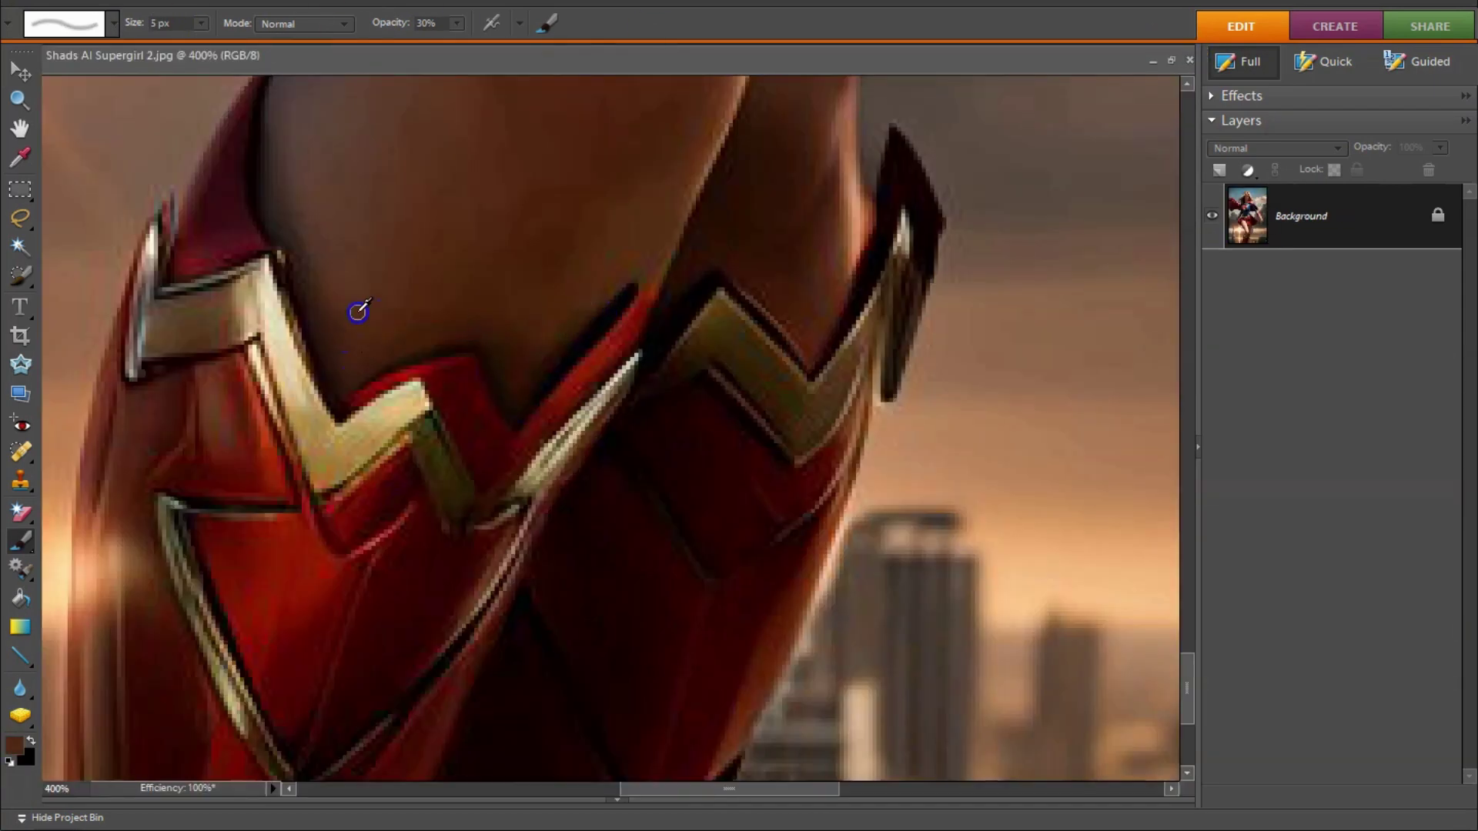
{"action": "scroll", "coordinate": [356, 313], "scroll_direction": "up", "scroll_amount": 3}
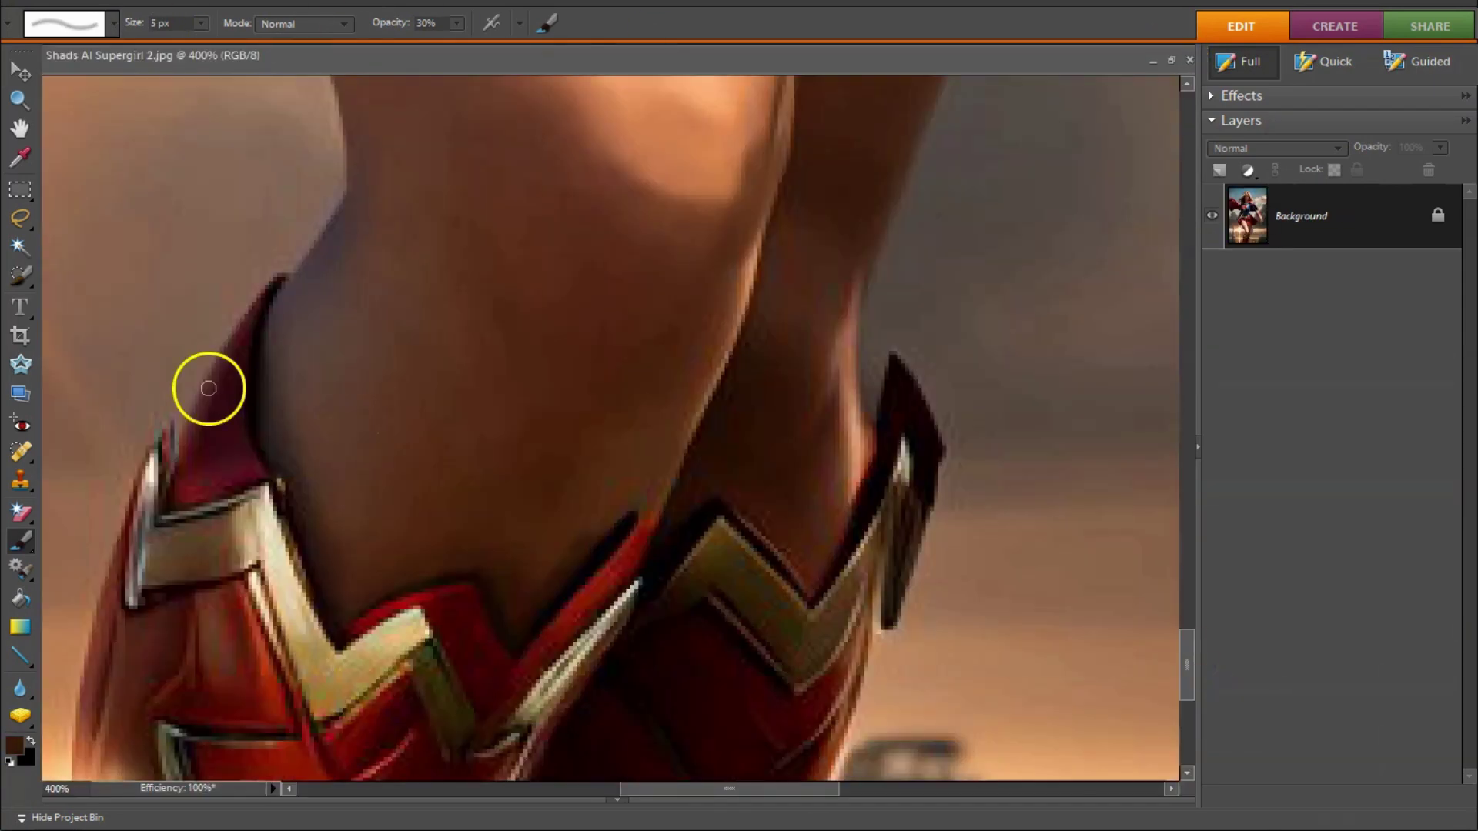
{"action": "left_click_drag", "start_coordinate": [204, 386], "coordinate": [264, 312]}
{"action": "key", "text": "s"}
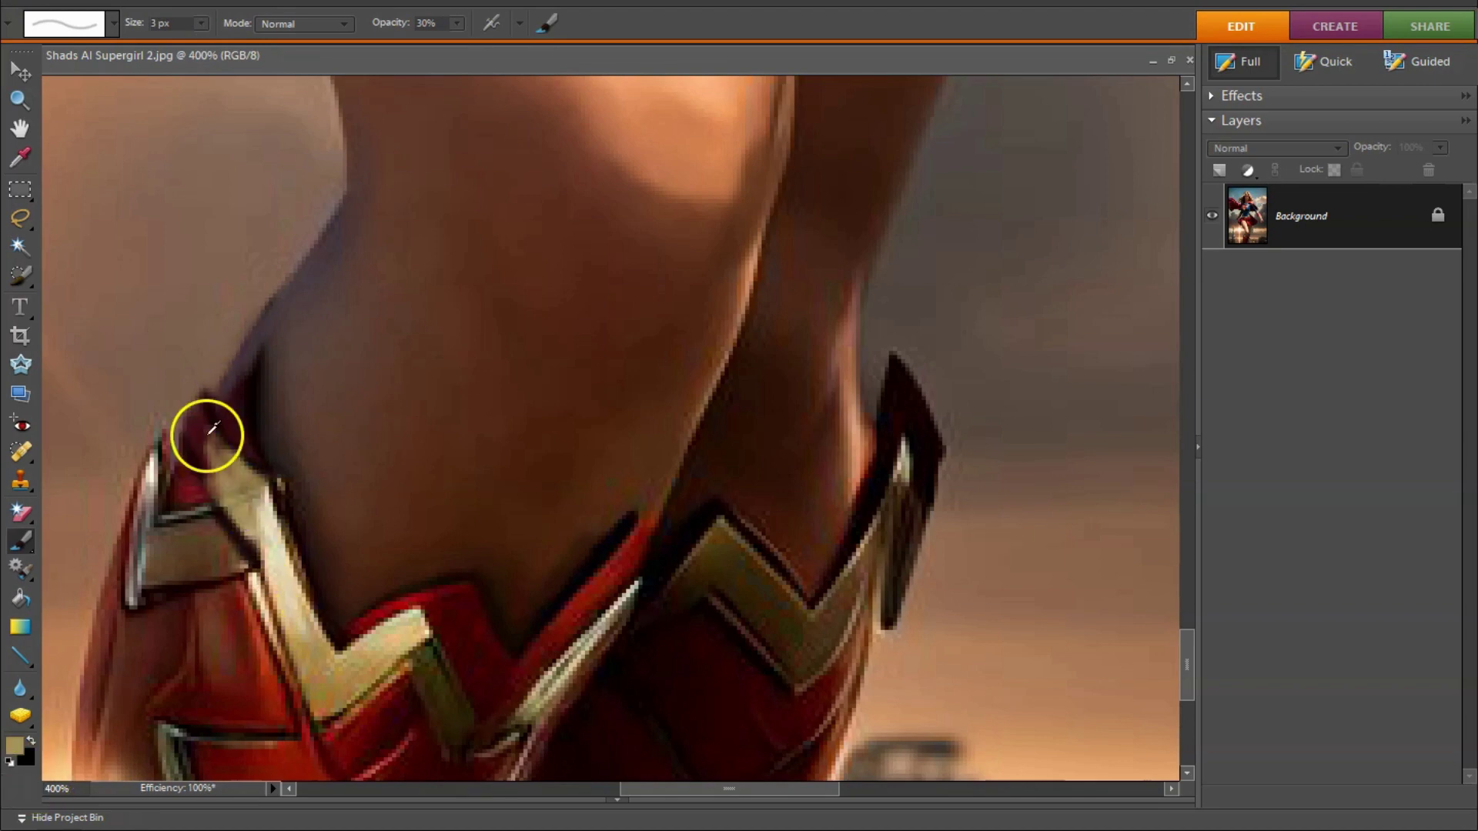
{"action": "left_click_drag", "start_coordinate": [205, 432], "coordinate": [228, 482]}
{"action": "left_click_drag", "start_coordinate": [223, 346], "coordinate": [257, 388]}
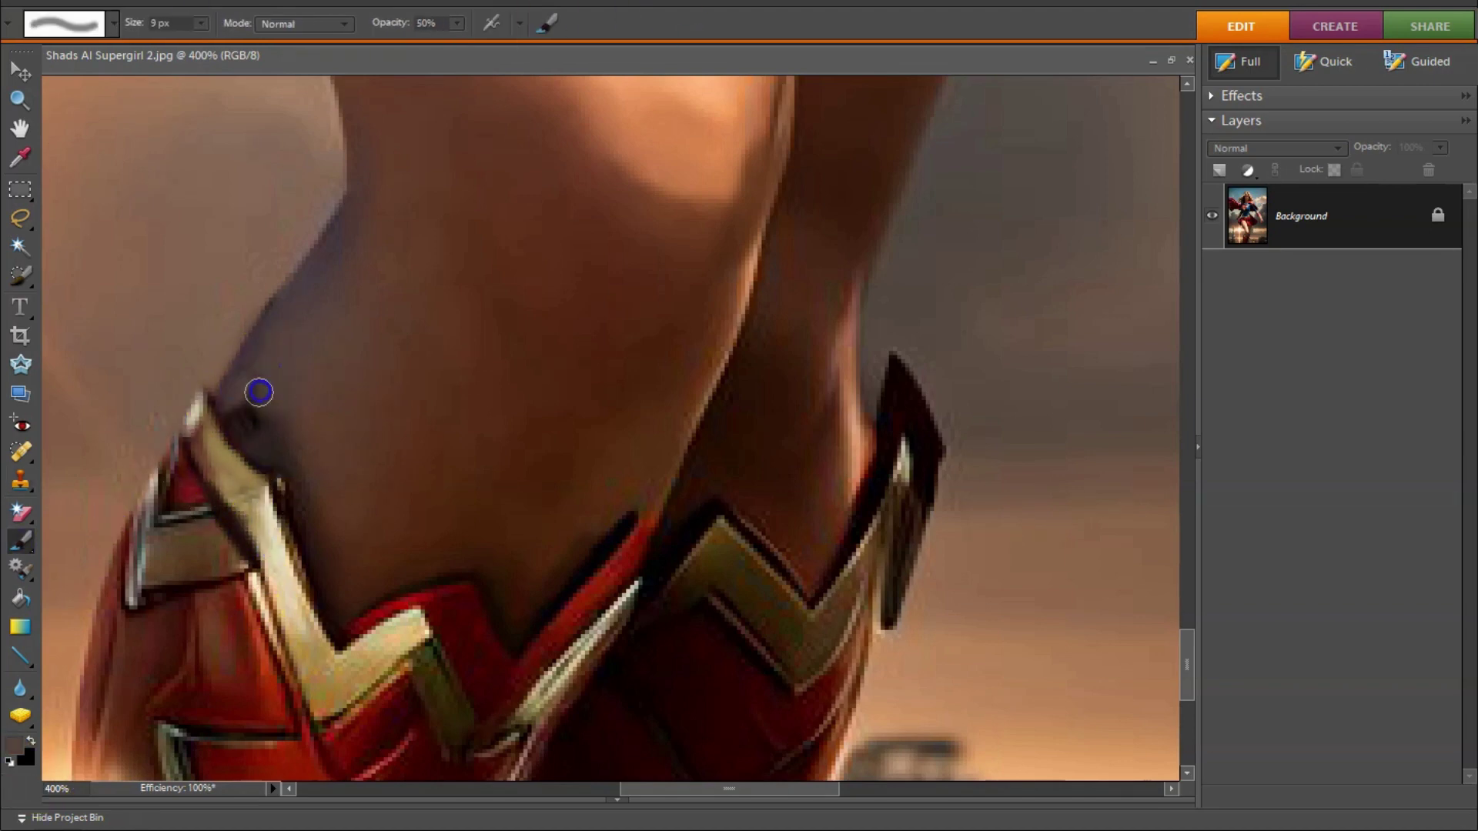
{"action": "key", "text": "b"}
Step: Try dark brown and black outlines on the gold trim, then undo those dark strokes
{"action": "left_click", "coordinate": [267, 410], "text": "alt"}
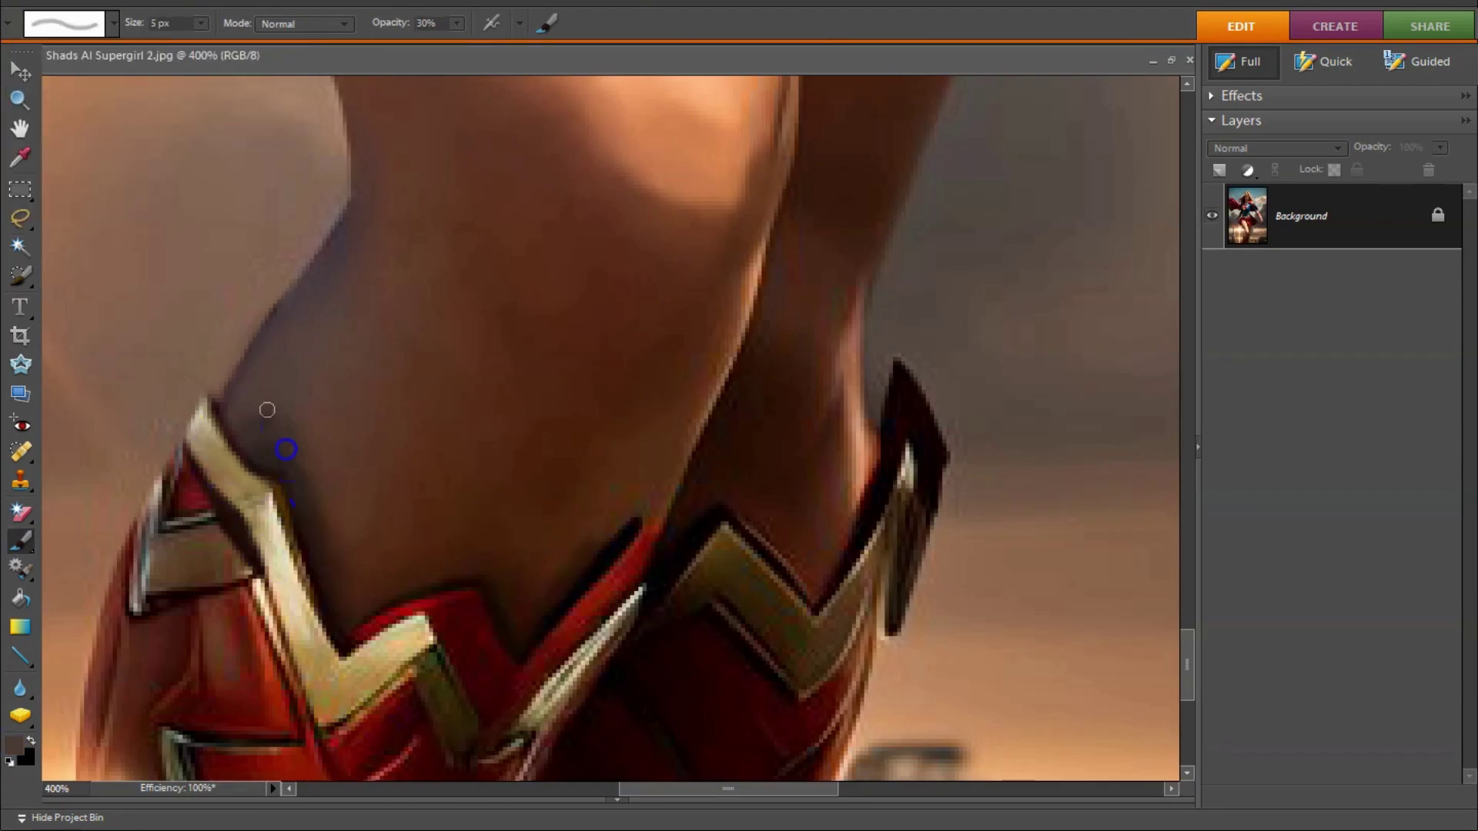
{"action": "key", "text": "s"}
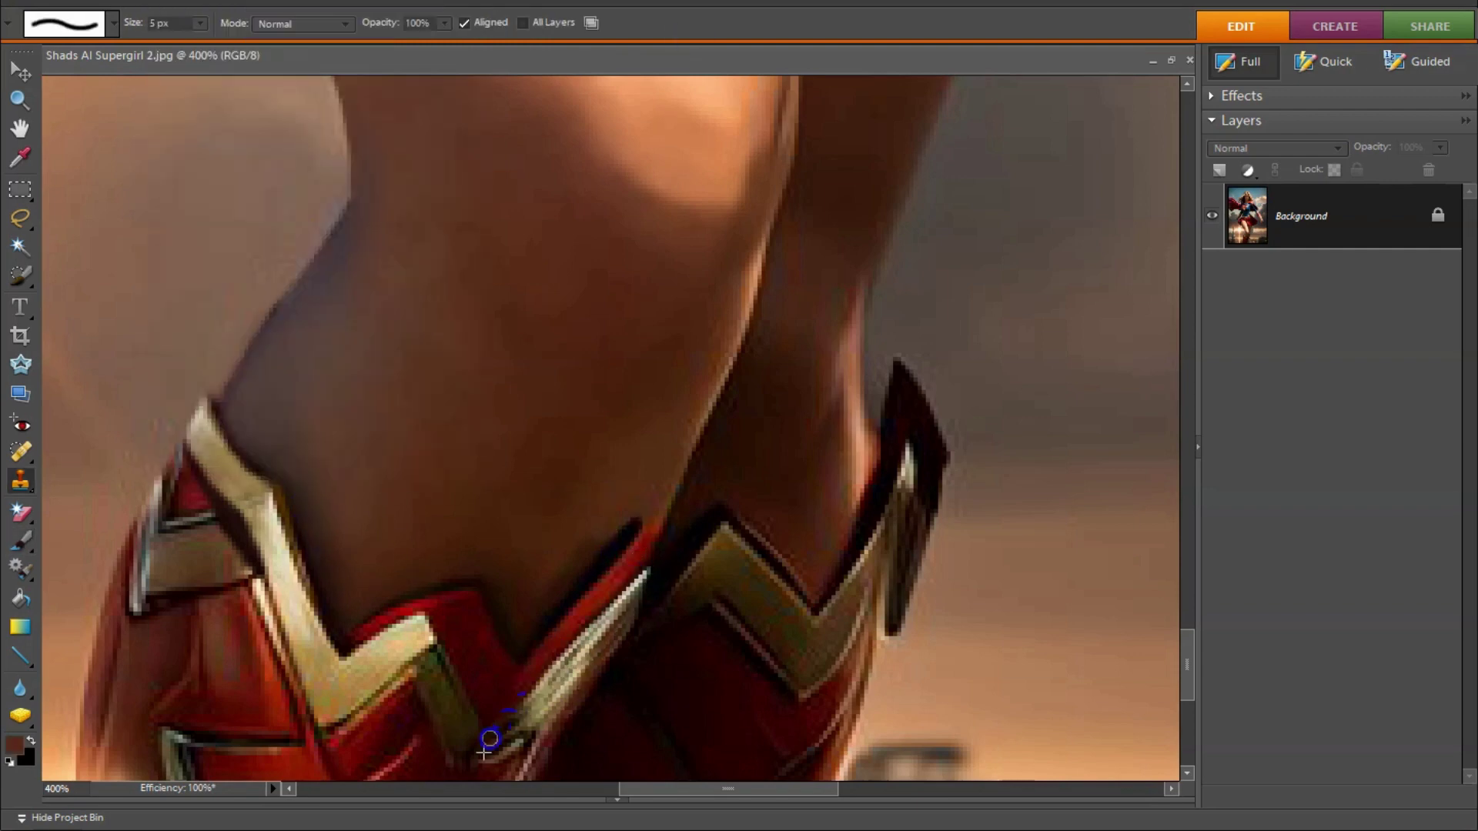
{"action": "scroll", "coordinate": [489, 743], "scroll_direction": "down", "scroll_amount": 2}
{"action": "key", "text": "b"}
{"action": "scroll", "coordinate": [497, 715], "scroll_direction": "up", "scroll_amount": 2}
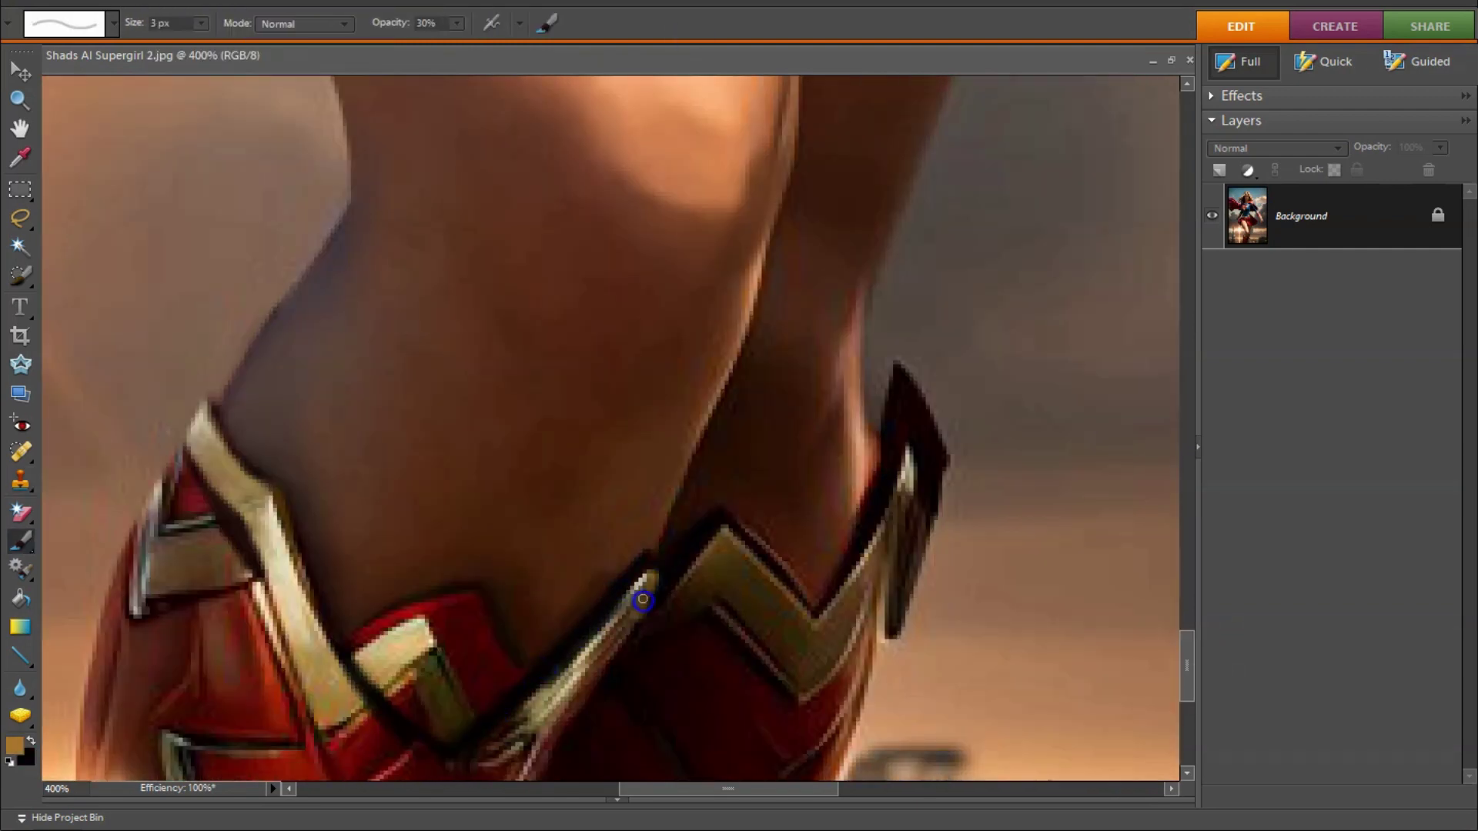
{"action": "scroll", "coordinate": [642, 599], "scroll_direction": "down", "scroll_amount": 4}
{"action": "scroll", "coordinate": [297, 429], "scroll_direction": "up", "scroll_amount": 2}
{"action": "left_click", "coordinate": [477, 658], "text": "alt"}
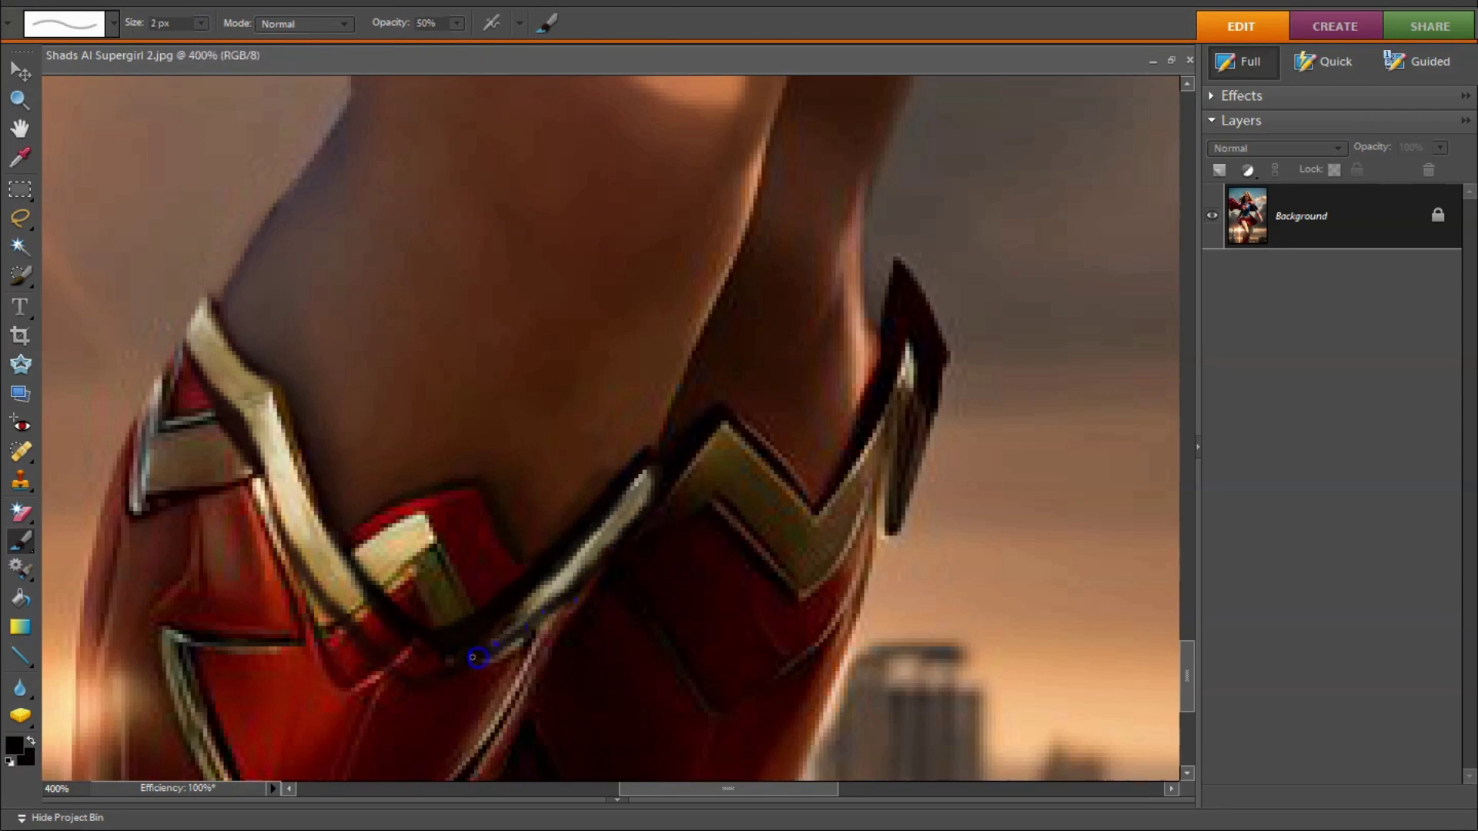
{"action": "key", "text": "ctrl+z"}
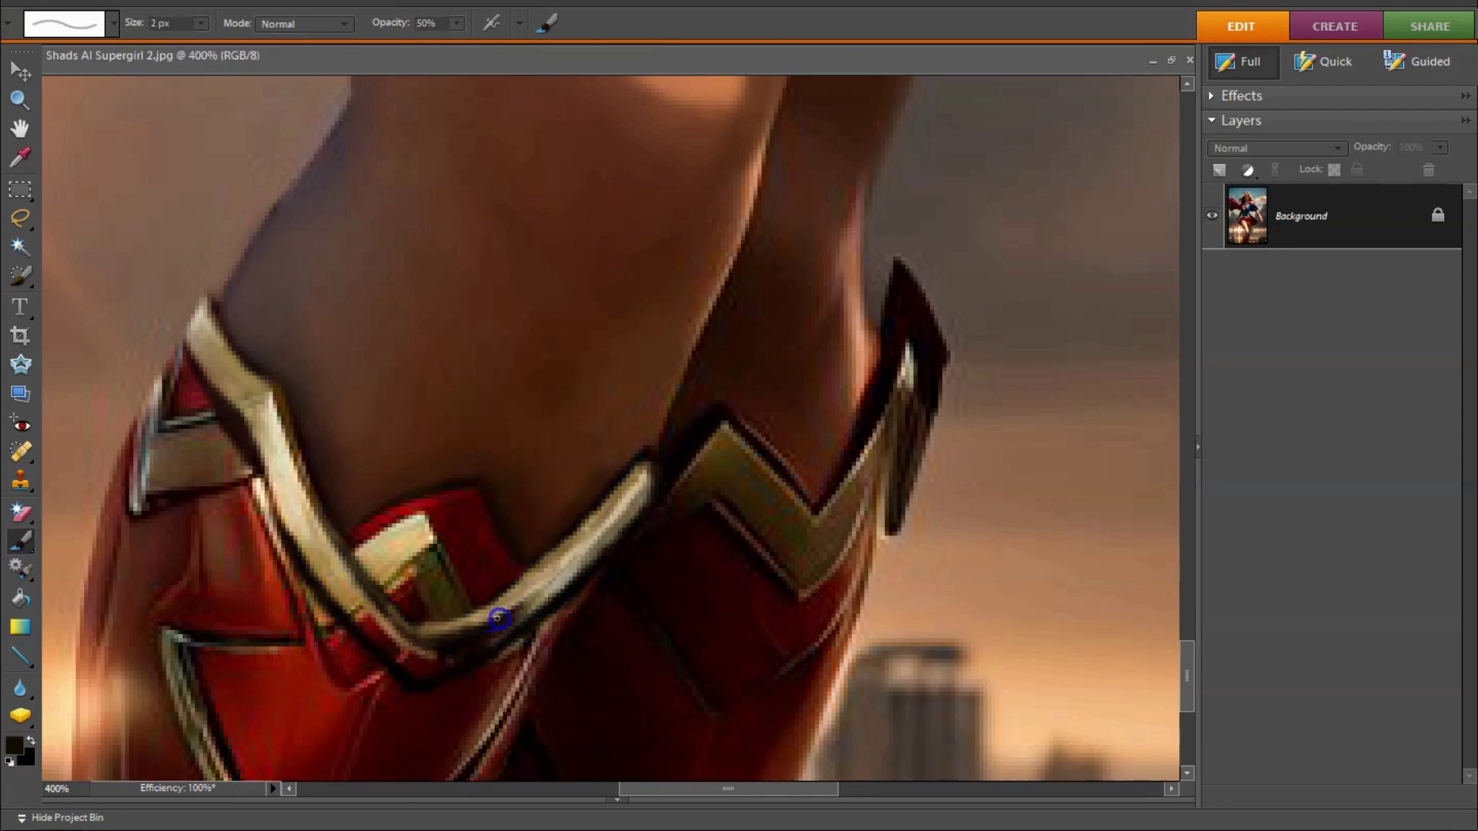
Step: At 30% opacity, paint skin over the red piece above the trim and the trim's left side
{"action": "key", "text": "bracketright"}
{"action": "key", "text": "bracketright"}
{"action": "key", "text": "bracketright"}
{"action": "left_click", "coordinate": [297, 518], "text": "alt"}
{"action": "left_click_drag", "start_coordinate": [297, 518], "coordinate": [471, 597]}
{"action": "scroll", "coordinate": [460, 585], "scroll_direction": "up", "scroll_amount": 1}
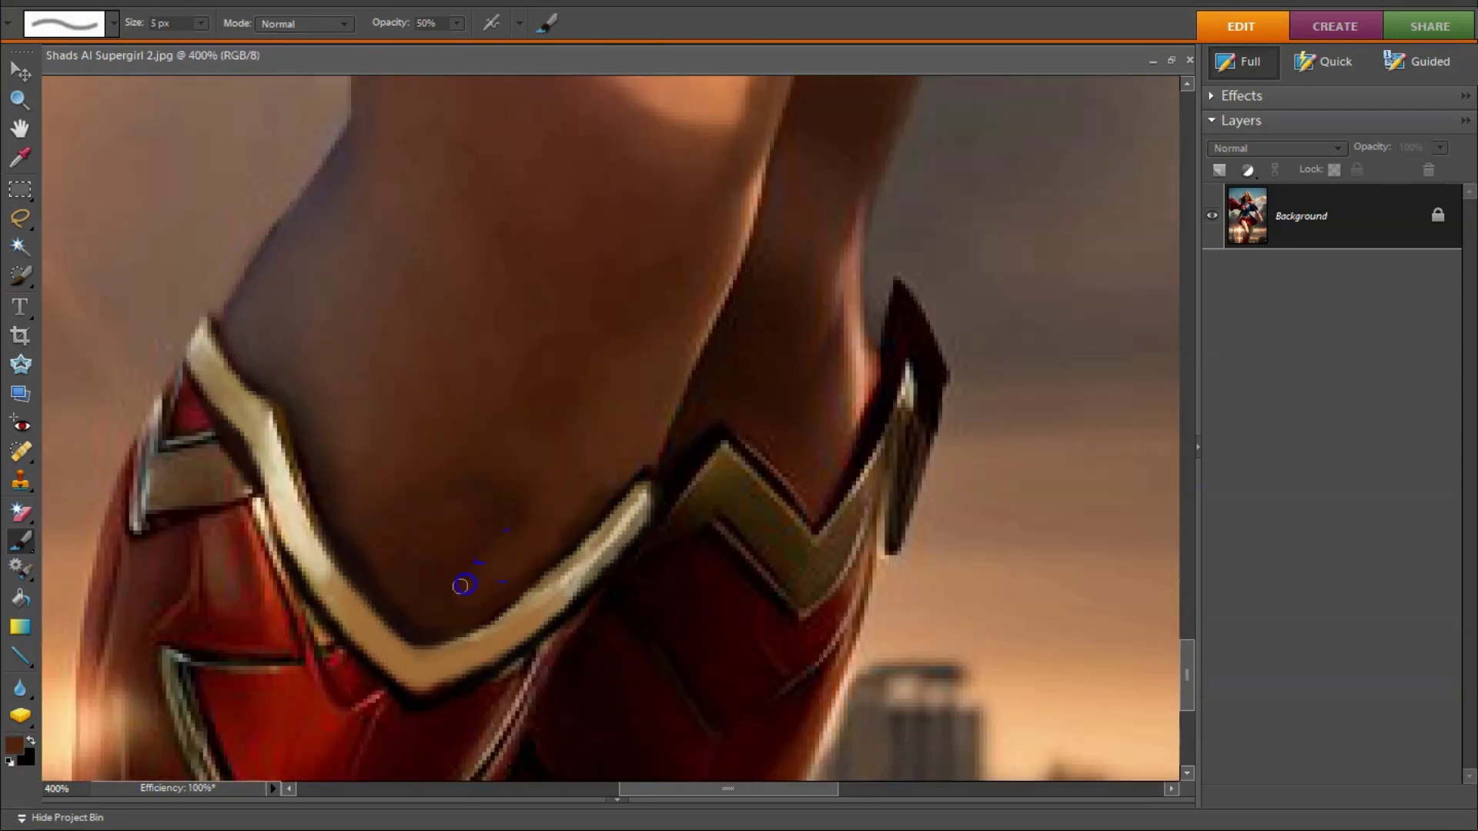
{"action": "key", "text": "3"}
{"action": "left_click_drag", "start_coordinate": [411, 677], "coordinate": [282, 589]}
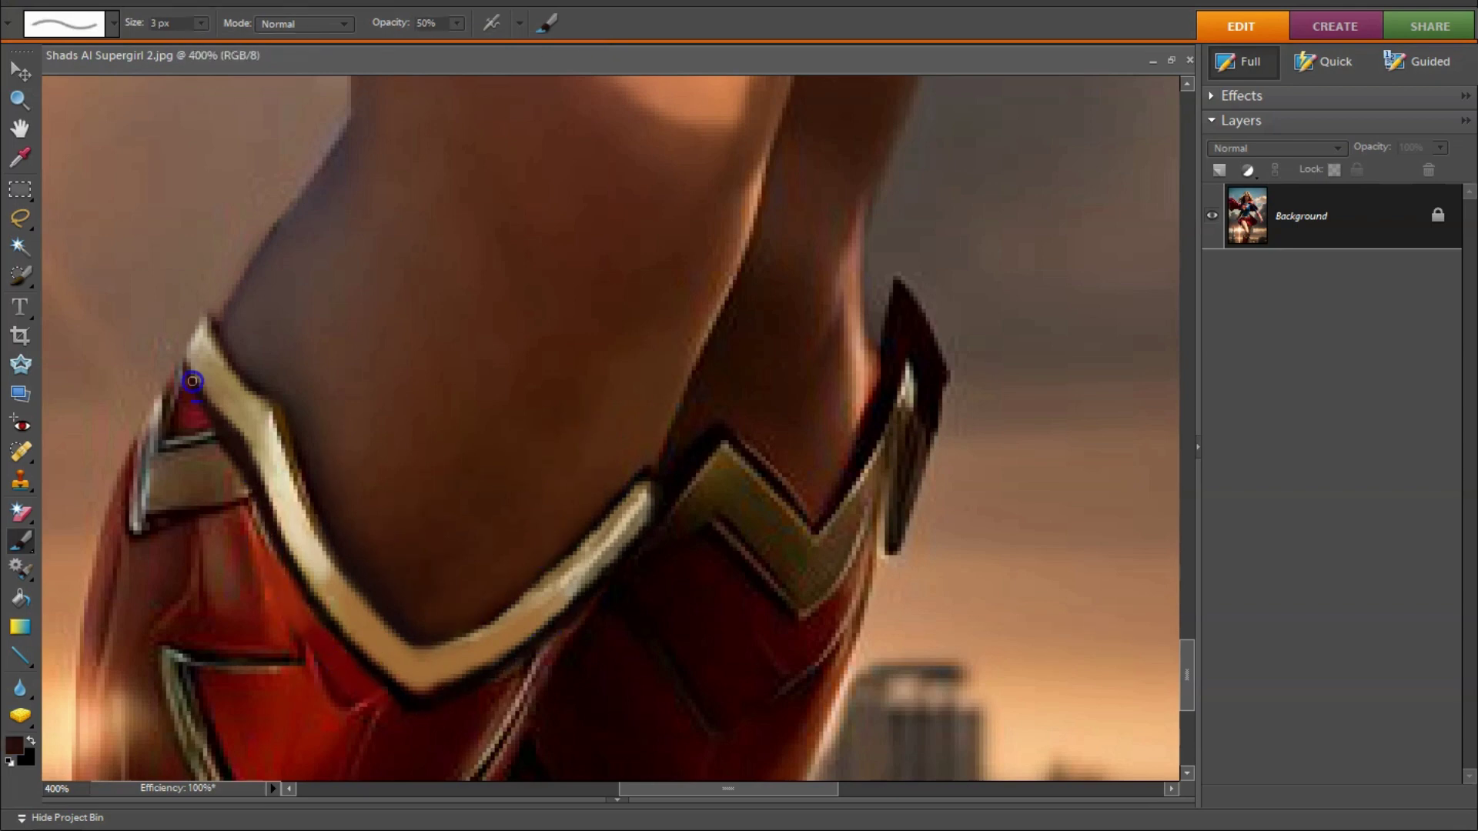
{"action": "left_click_drag", "start_coordinate": [224, 493], "coordinate": [257, 577]}
{"action": "scroll", "coordinate": [257, 577], "scroll_direction": "down", "scroll_amount": 1}
Step: With a 2 px brush, paint a fine line along the gold trim's upper edge and resample skin tones
{"action": "left_click", "coordinate": [201, 23]}
{"action": "left_click_drag", "start_coordinate": [202, 44], "coordinate": [200, 44]}
{"action": "left_click_drag", "start_coordinate": [531, 581], "coordinate": [612, 489]}
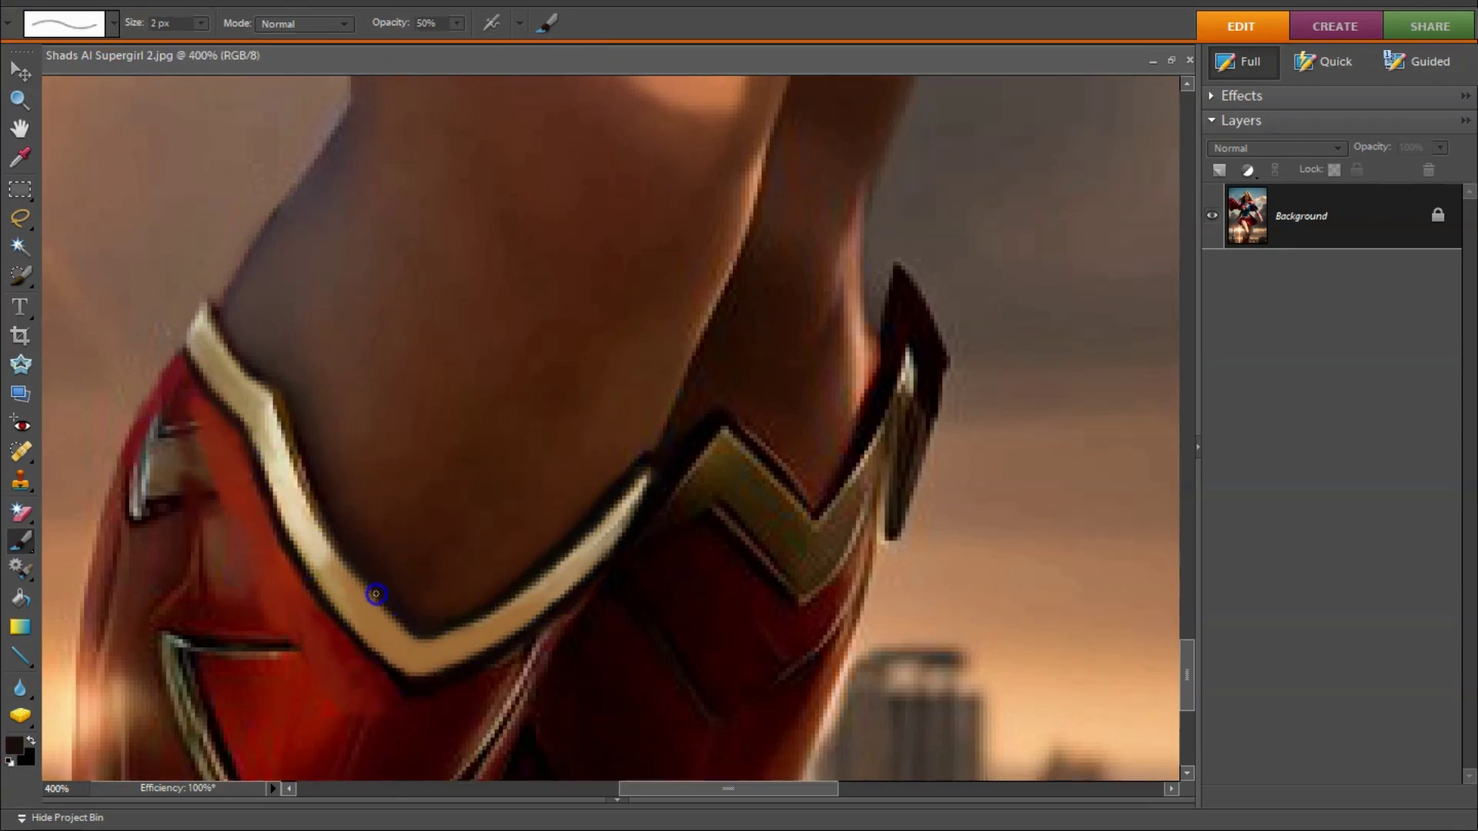
{"action": "left_click", "coordinate": [151, 612], "text": "alt"}
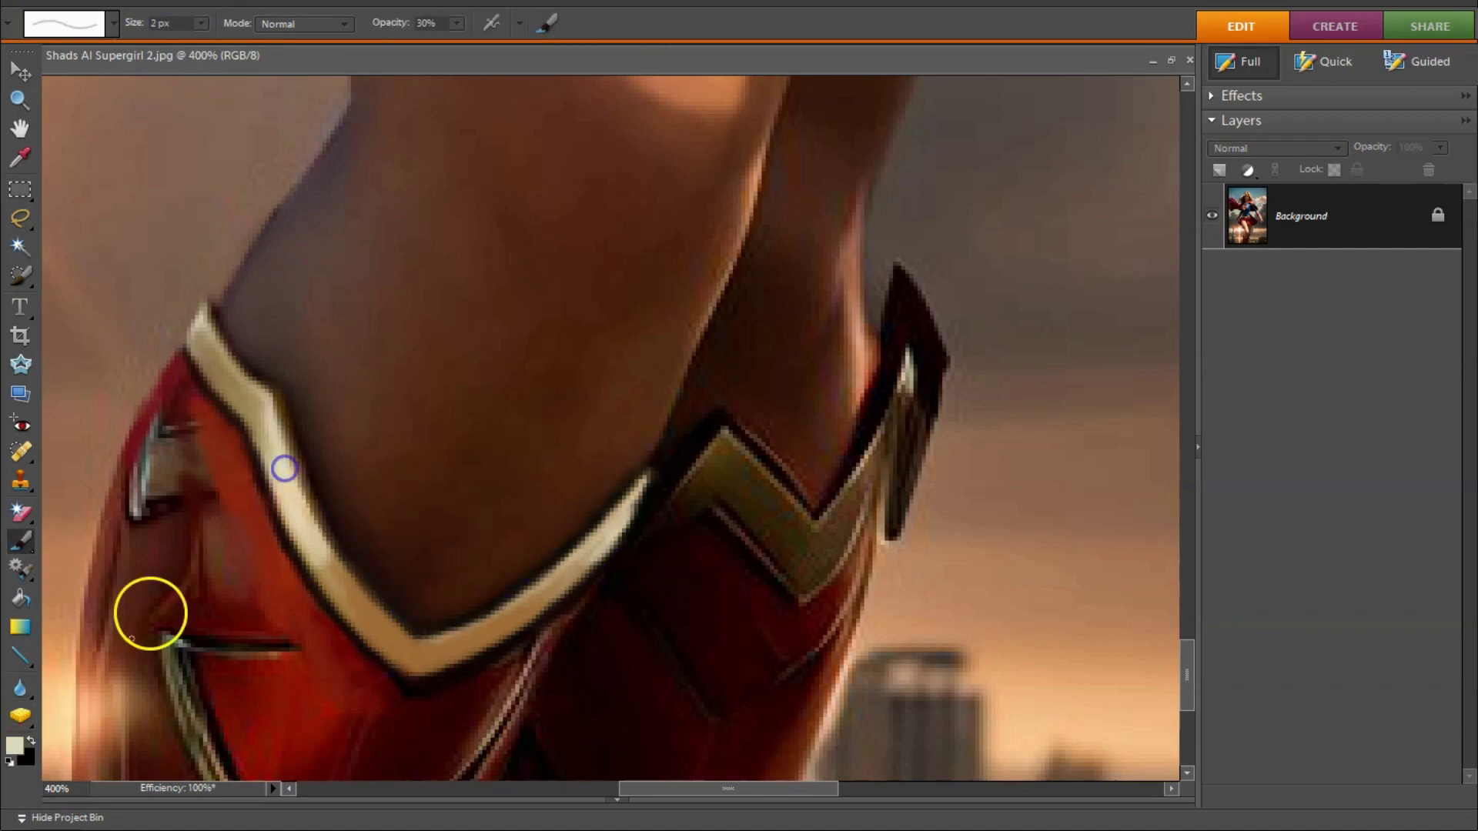
{"action": "left_click", "coordinate": [323, 271], "text": "alt"}
{"action": "scroll", "coordinate": [315, 301], "scroll_direction": "up", "scroll_amount": 3}
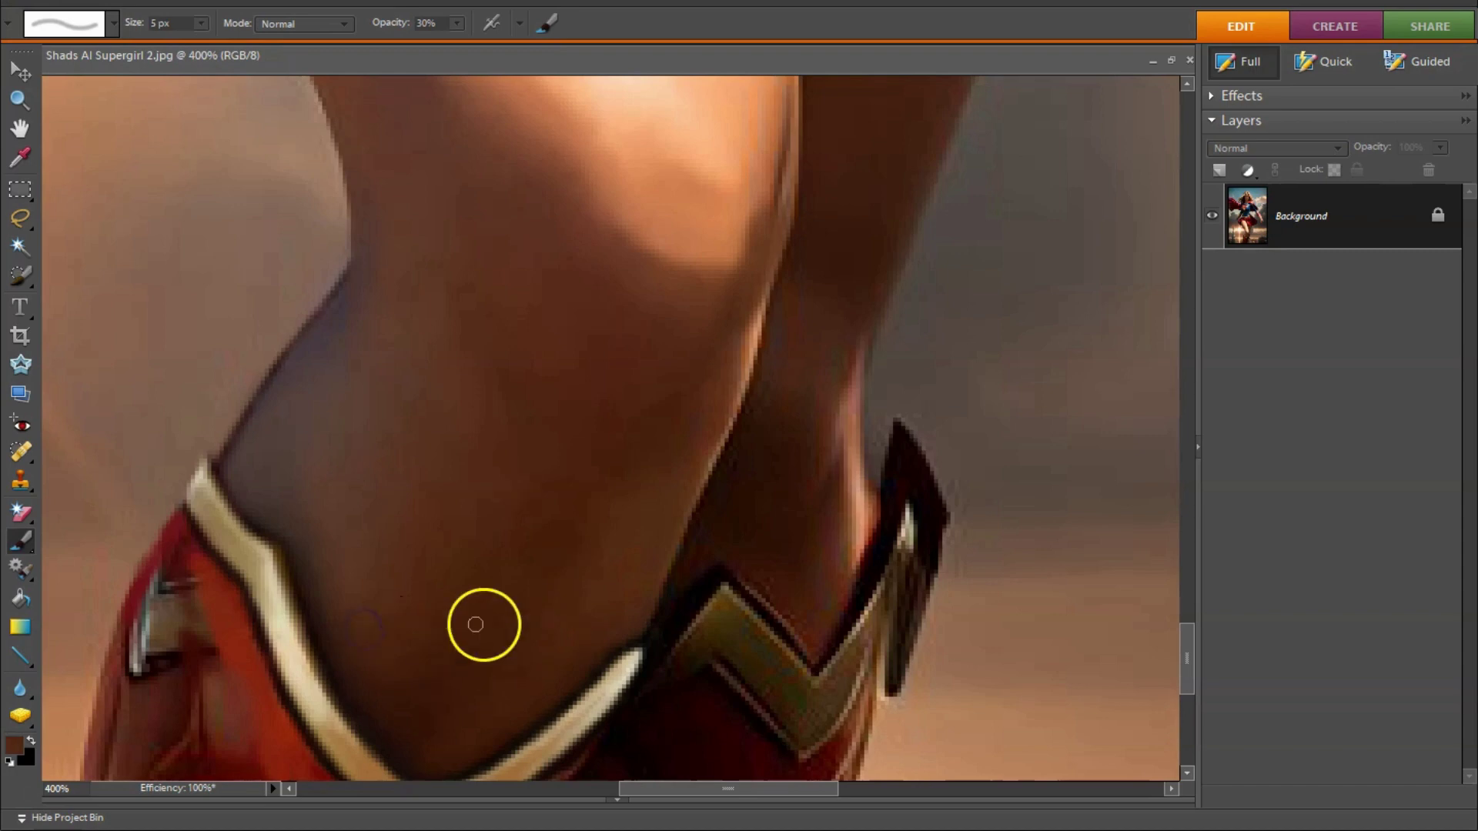
{"action": "left_click_drag", "start_coordinate": [201, 23], "coordinate": [197, 46]}
{"action": "scroll", "coordinate": [477, 581], "scroll_direction": "down", "scroll_amount": 3}
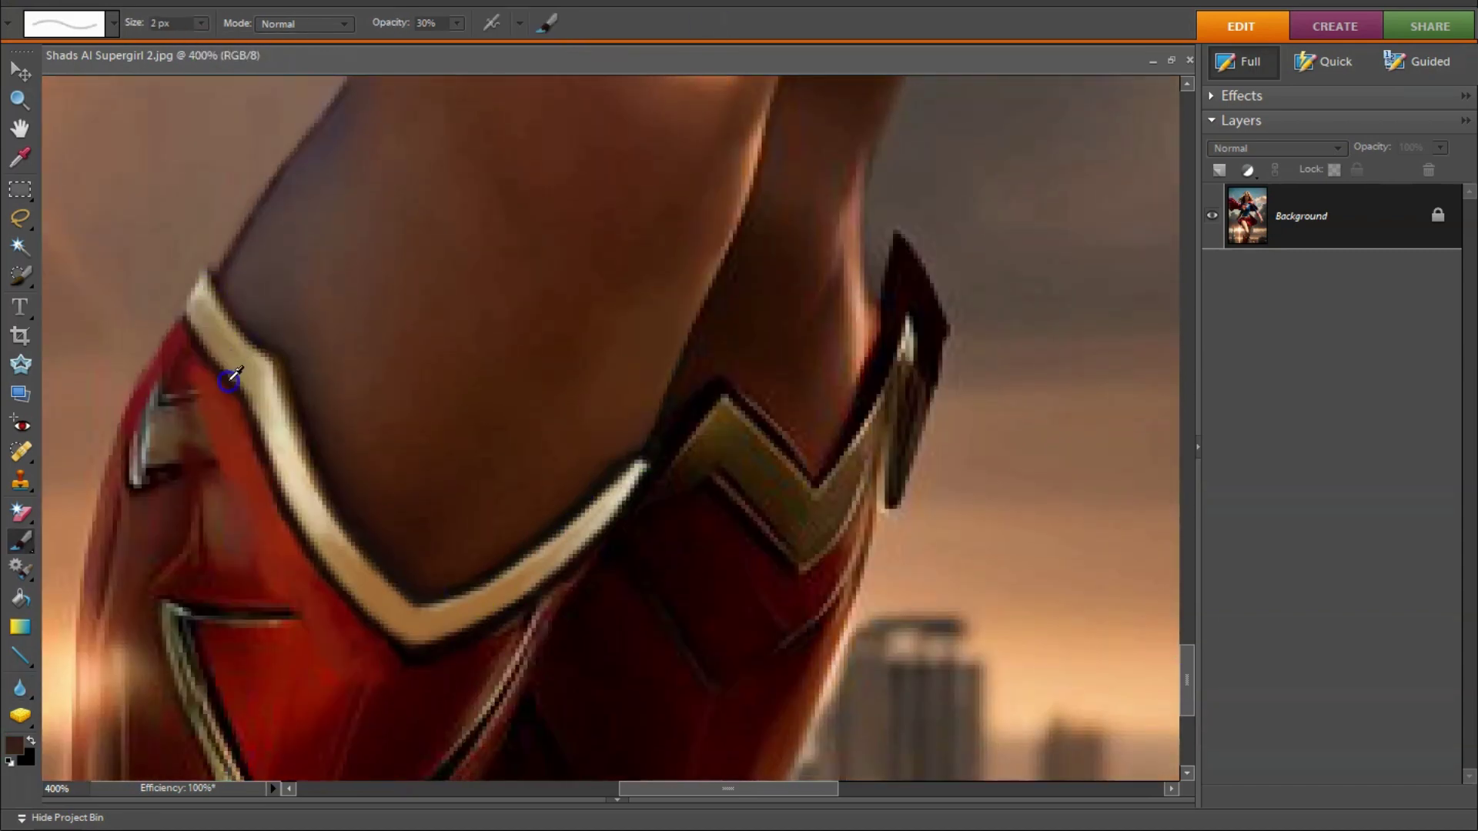
Step: Move to the red boot below the trim and set a thinner brush at 50% opacity
{"action": "scroll", "coordinate": [543, 636], "scroll_direction": "down", "scroll_amount": 4}
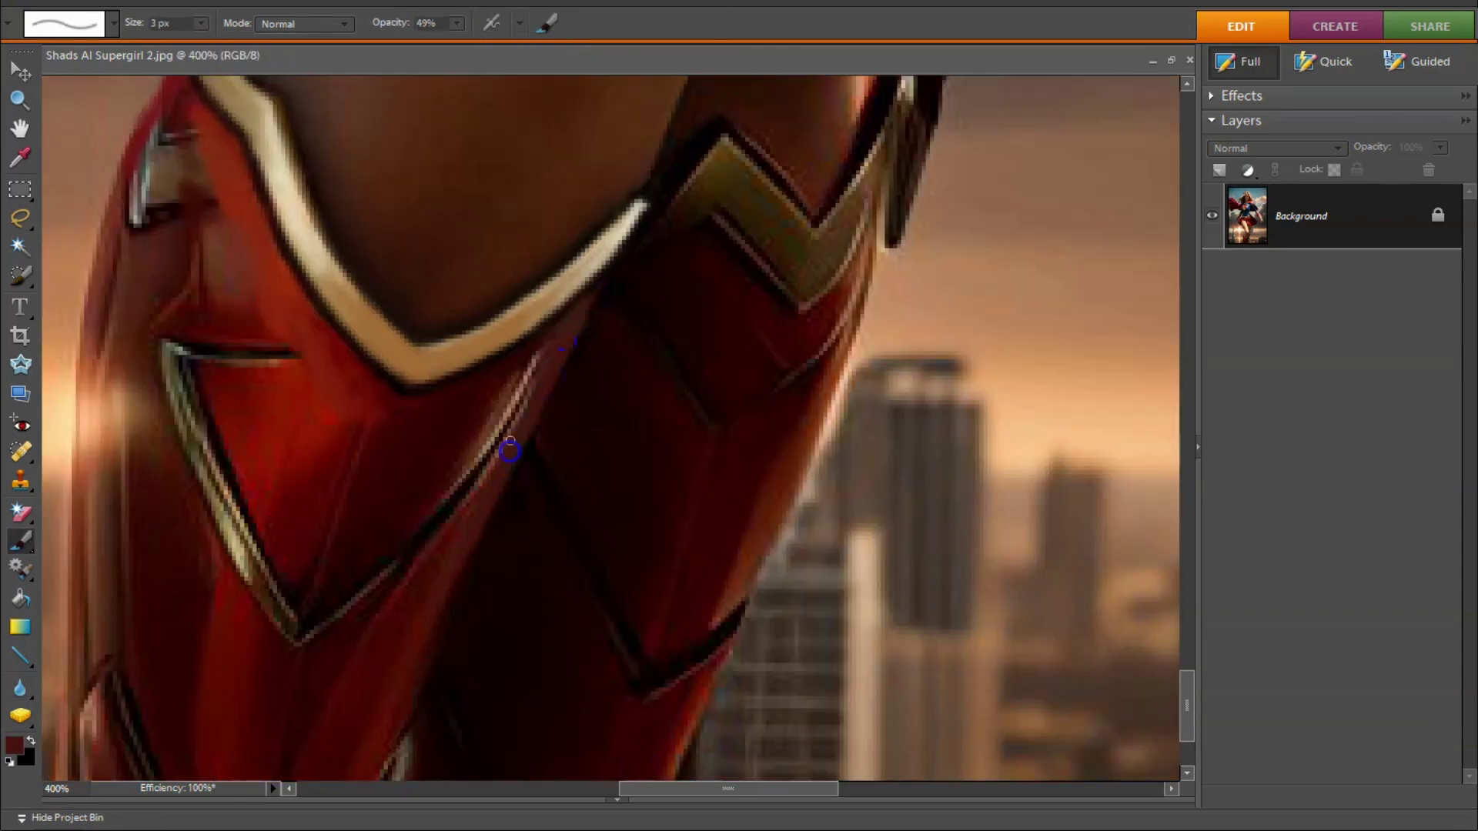
{"action": "key", "text": "s"}
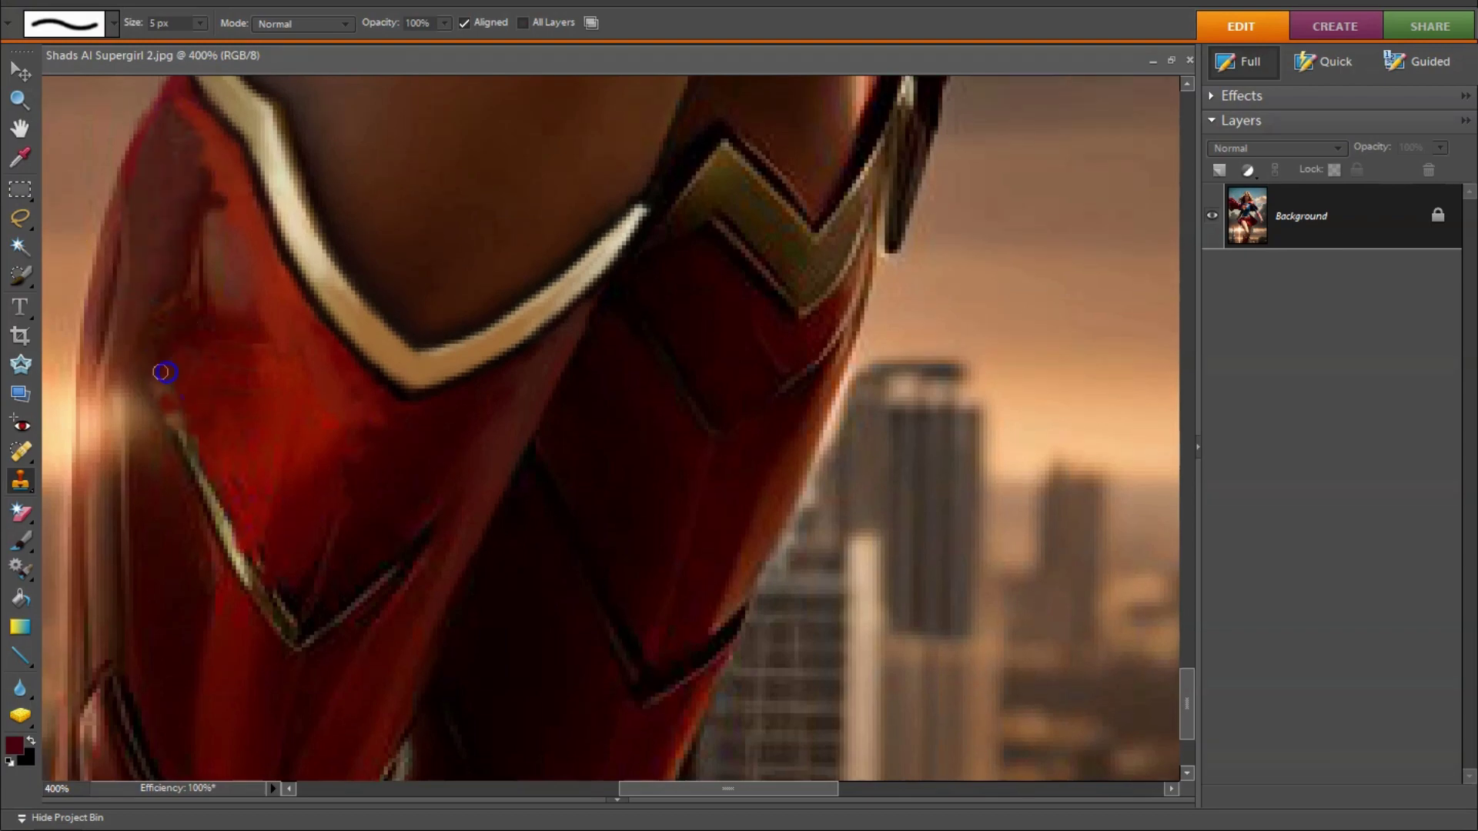
{"action": "scroll", "coordinate": [432, 231], "scroll_direction": "down", "scroll_amount": 3}
{"action": "scroll", "coordinate": [432, 231], "scroll_direction": "left", "scroll_amount": 4}
{"action": "scroll", "coordinate": [379, 674], "scroll_direction": "up", "scroll_amount": 3}
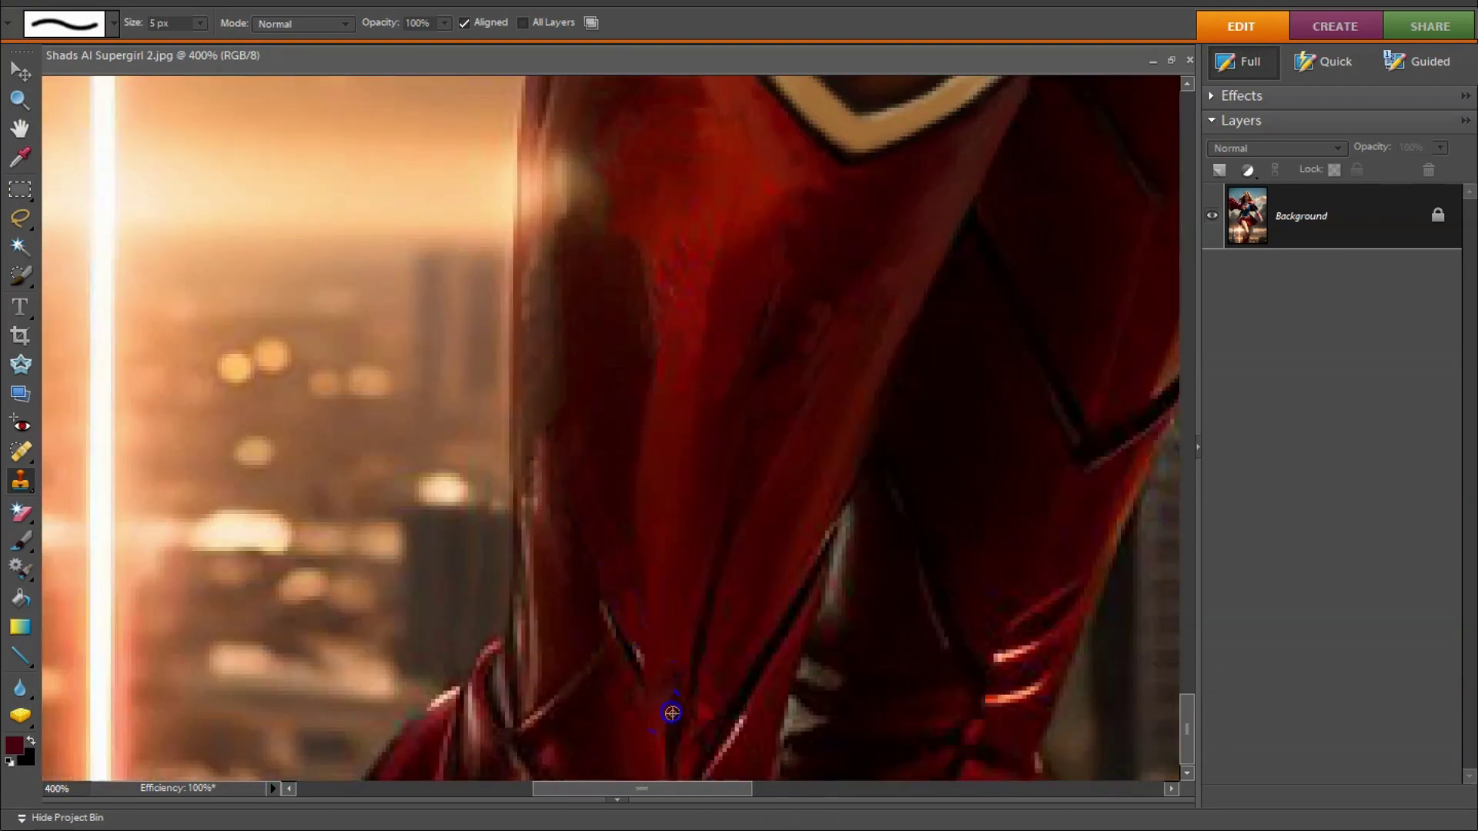
{"action": "scroll", "coordinate": [781, 603], "scroll_direction": "up", "scroll_amount": 2}
{"action": "key", "text": "b"}
{"action": "scroll", "coordinate": [182, 577], "scroll_direction": "down", "scroll_amount": 4}
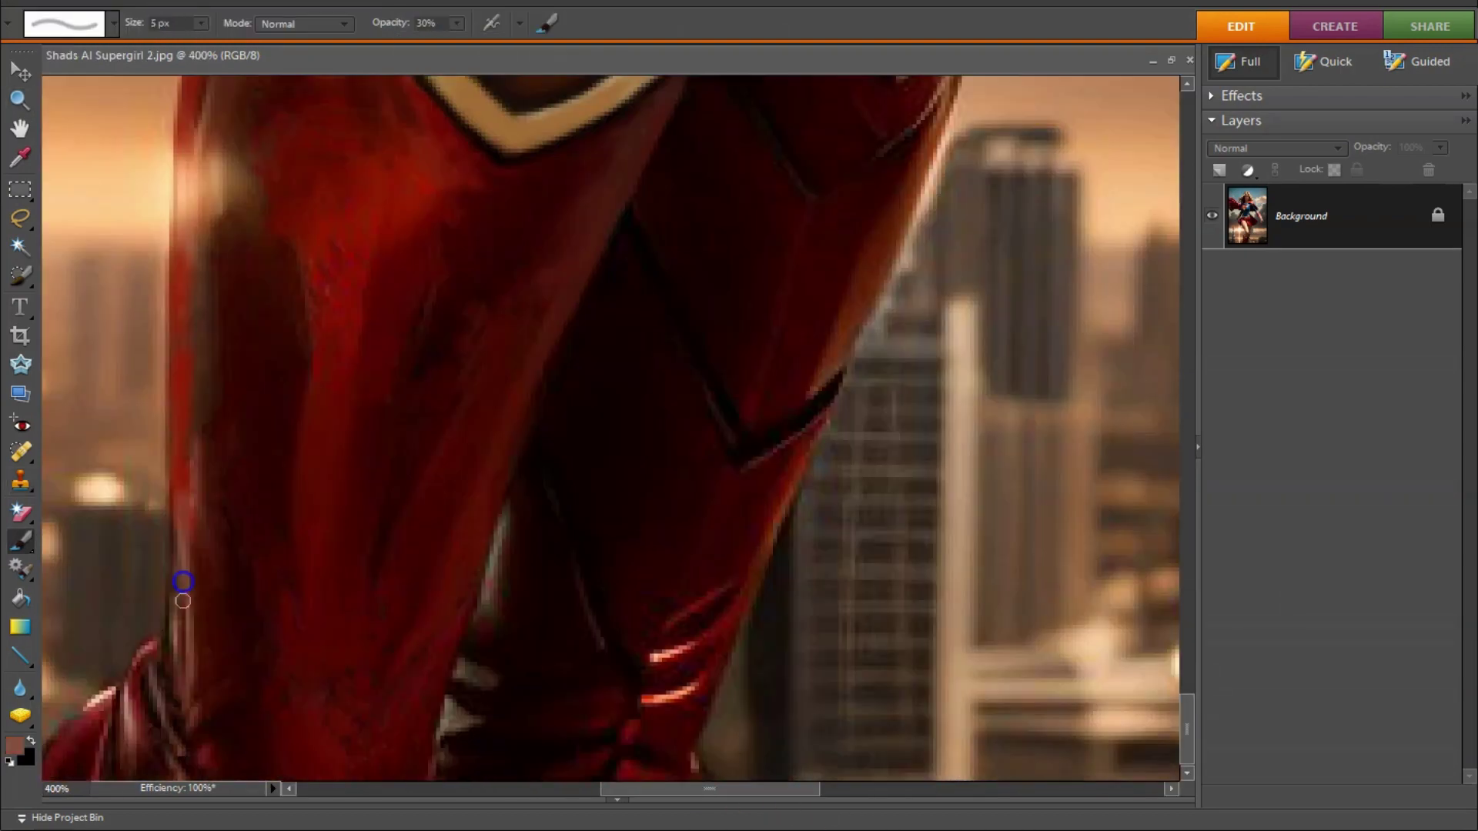
{"action": "scroll", "coordinate": [429, 732], "scroll_direction": "left", "scroll_amount": 4}
{"action": "key", "text": "bracketleft"}
{"action": "key", "text": "bracketleft"}
{"action": "key", "text": "5"}
{"action": "left_click", "coordinate": [445, 439], "text": "alt"}
Step: At 30% opacity, sample reds and paint over the dark patches just below the trim
{"action": "scroll", "coordinate": [318, 752], "scroll_direction": "left", "scroll_amount": 1}
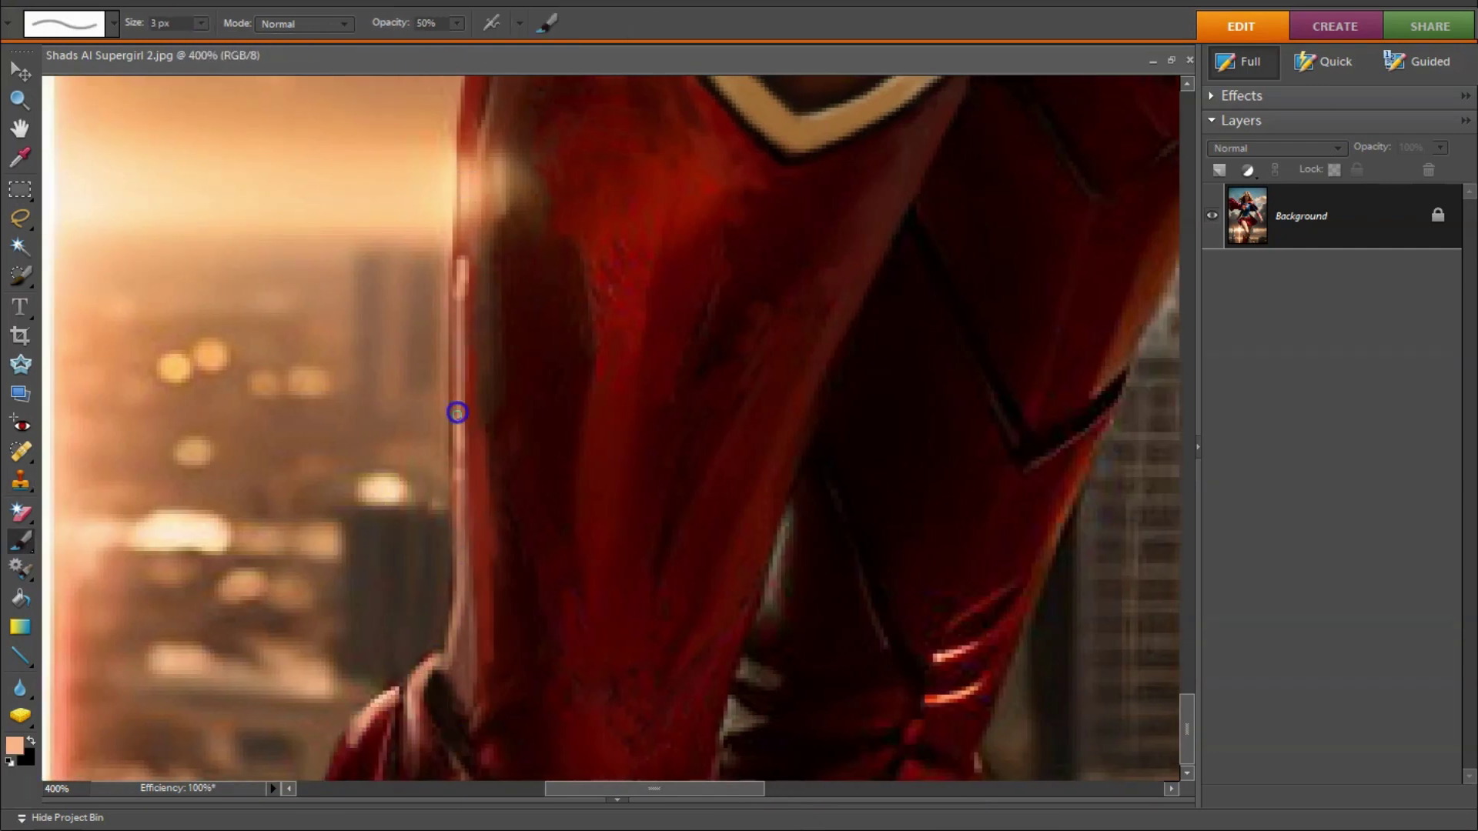
{"action": "scroll", "coordinate": [456, 412], "scroll_direction": "up", "scroll_amount": 5}
{"action": "key", "text": "3"}
{"action": "left_click", "coordinate": [502, 423], "text": "alt"}
{"action": "key", "text": "bracketright"}
{"action": "key", "text": "bracketright"}
{"action": "left_click", "coordinate": [541, 402]}
{"action": "left_click_drag", "start_coordinate": [541, 402], "coordinate": [593, 291]}
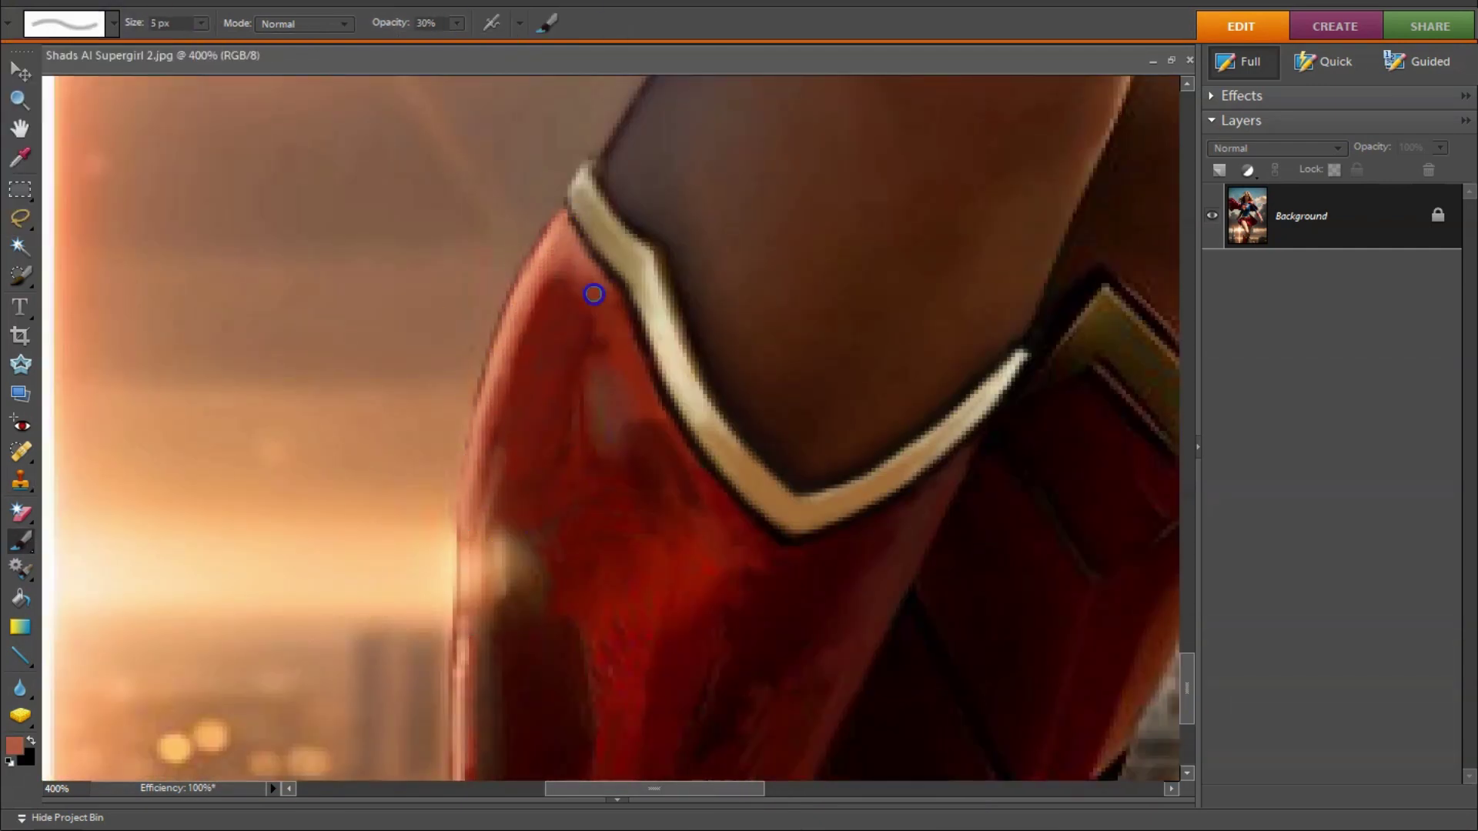
{"action": "left_click", "coordinate": [349, 518], "text": "alt"}
{"action": "left_click", "coordinate": [551, 255], "text": "alt"}
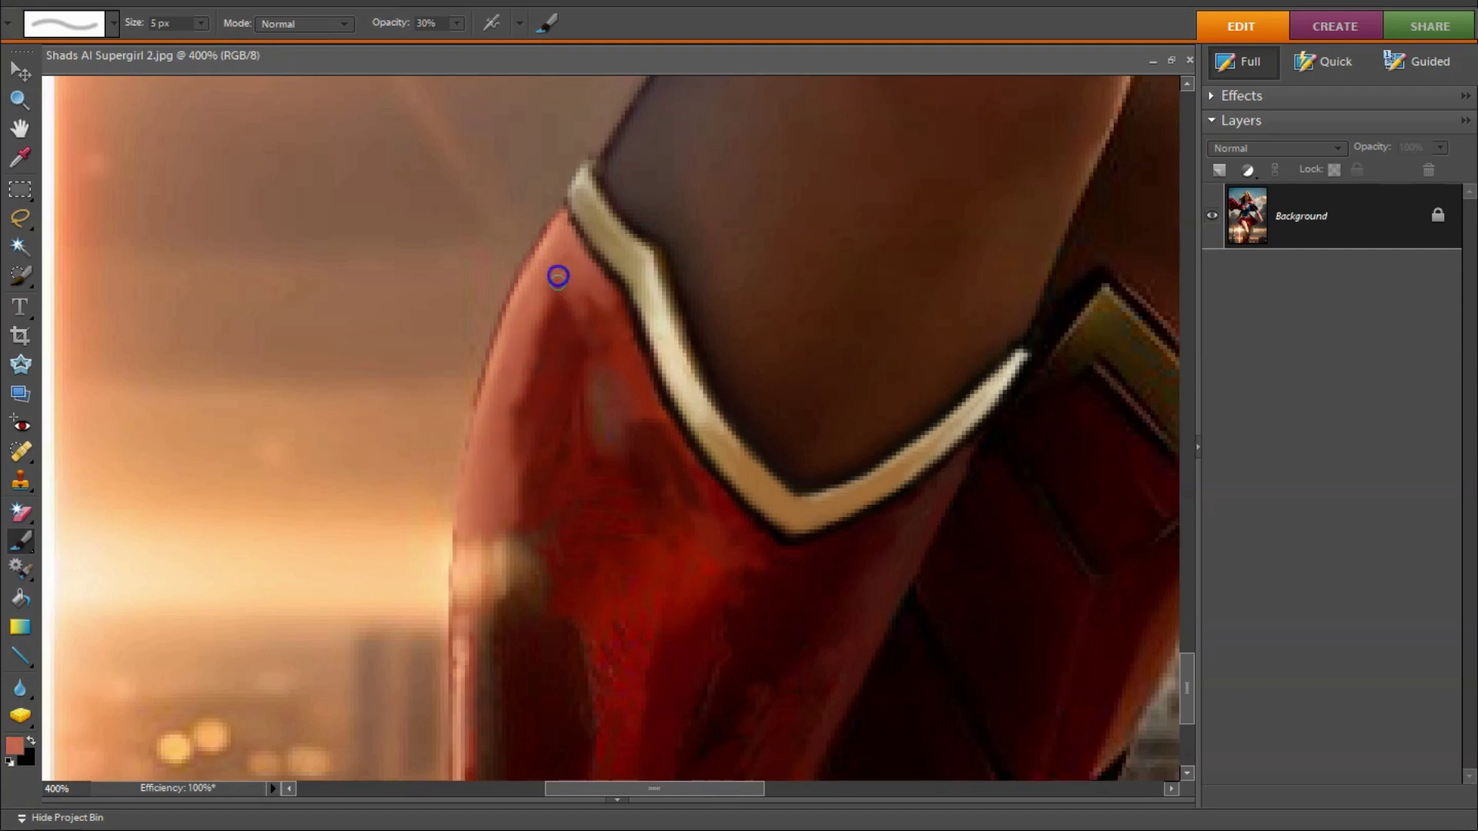
{"action": "left_click_drag", "start_coordinate": [552, 256], "coordinate": [574, 287]}
Step: Paint lighter red over the leg's left side and lower boot with a 9 px brush, then zoom in
{"action": "left_click", "coordinate": [716, 520], "text": "alt"}
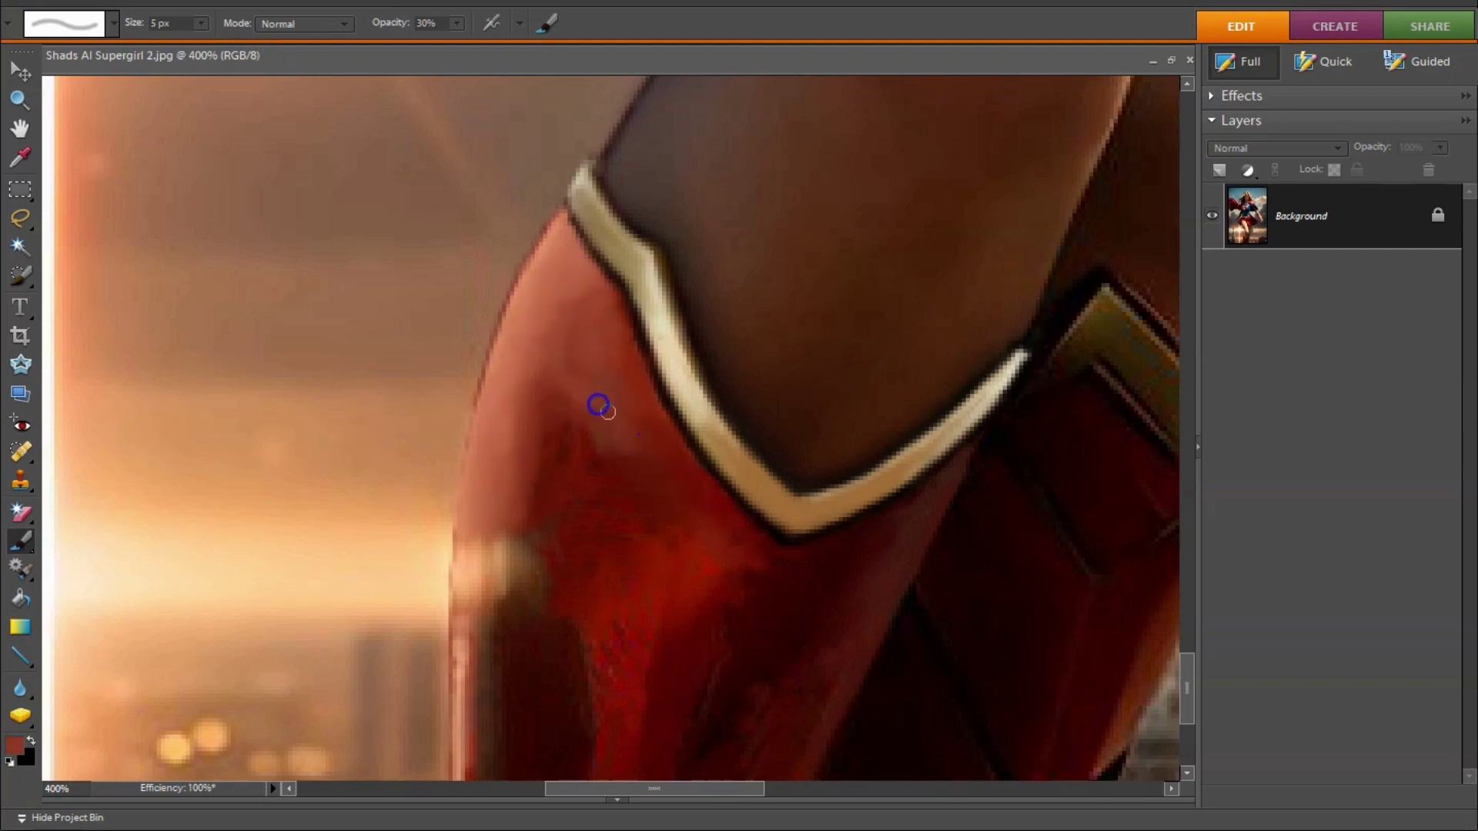
{"action": "mouse_move", "coordinate": [509, 346]}
{"action": "left_mouse_down"}
{"action": "mouse_move", "coordinate": [561, 439]}
{"action": "mouse_move", "coordinate": [501, 597]}
{"action": "left_mouse_up"}
{"action": "left_click", "coordinate": [561, 439], "text": "alt"}
{"action": "key", "text": "bracketright"}
{"action": "key", "text": "bracketright"}
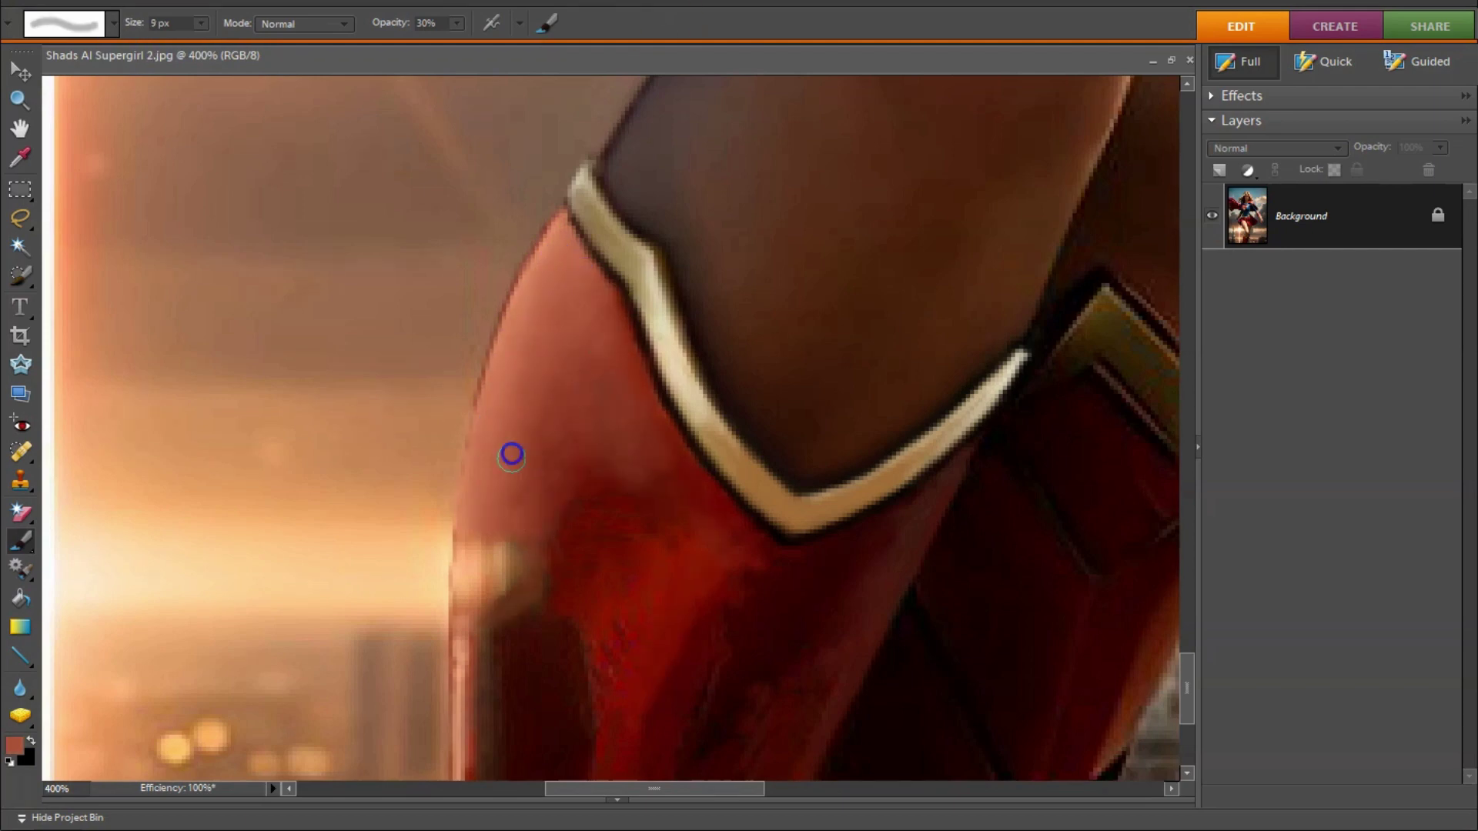
{"action": "mouse_move", "coordinate": [511, 452]}
{"action": "left_mouse_down"}
{"action": "mouse_move", "coordinate": [509, 531]}
{"action": "mouse_move", "coordinate": [531, 453]}
{"action": "left_mouse_up"}
{"action": "scroll", "coordinate": [539, 550], "scroll_direction": "down", "scroll_amount": 5}
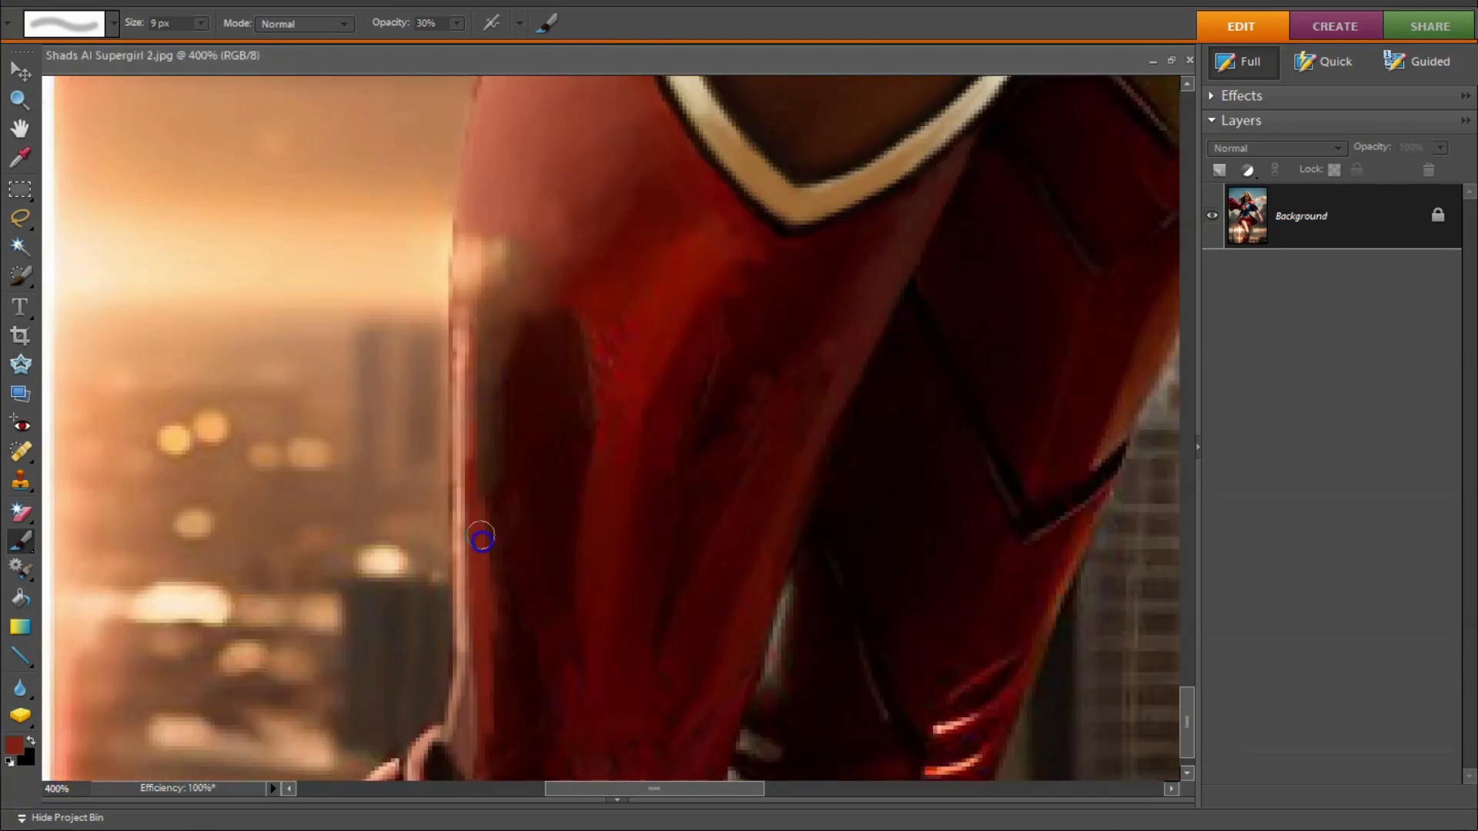
{"action": "mouse_move", "coordinate": [482, 538]}
{"action": "left_mouse_down"}
{"action": "mouse_move", "coordinate": [570, 438]}
{"action": "mouse_move", "coordinate": [481, 643]}
{"action": "left_mouse_up"}
{"action": "key", "text": "bracketleft"}
{"action": "key", "text": "bracketleft"}
{"action": "key", "text": "bracketleft"}
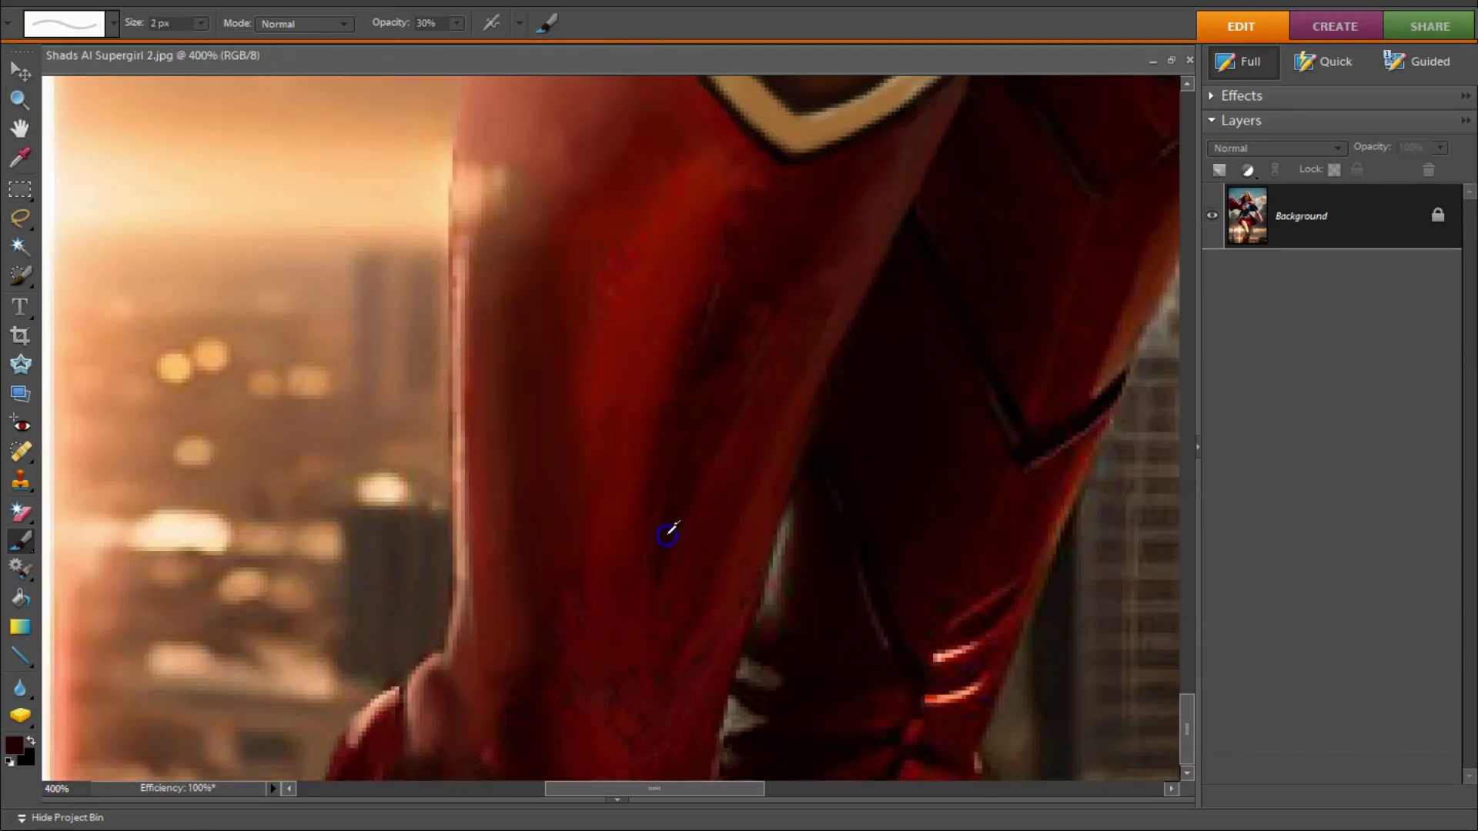
{"action": "key", "text": "ctrl+equal"}
Step: Sample a peach tone from the image and check it in the colour picker
{"action": "scroll", "coordinate": [445, 733], "scroll_direction": "down", "scroll_amount": 1}
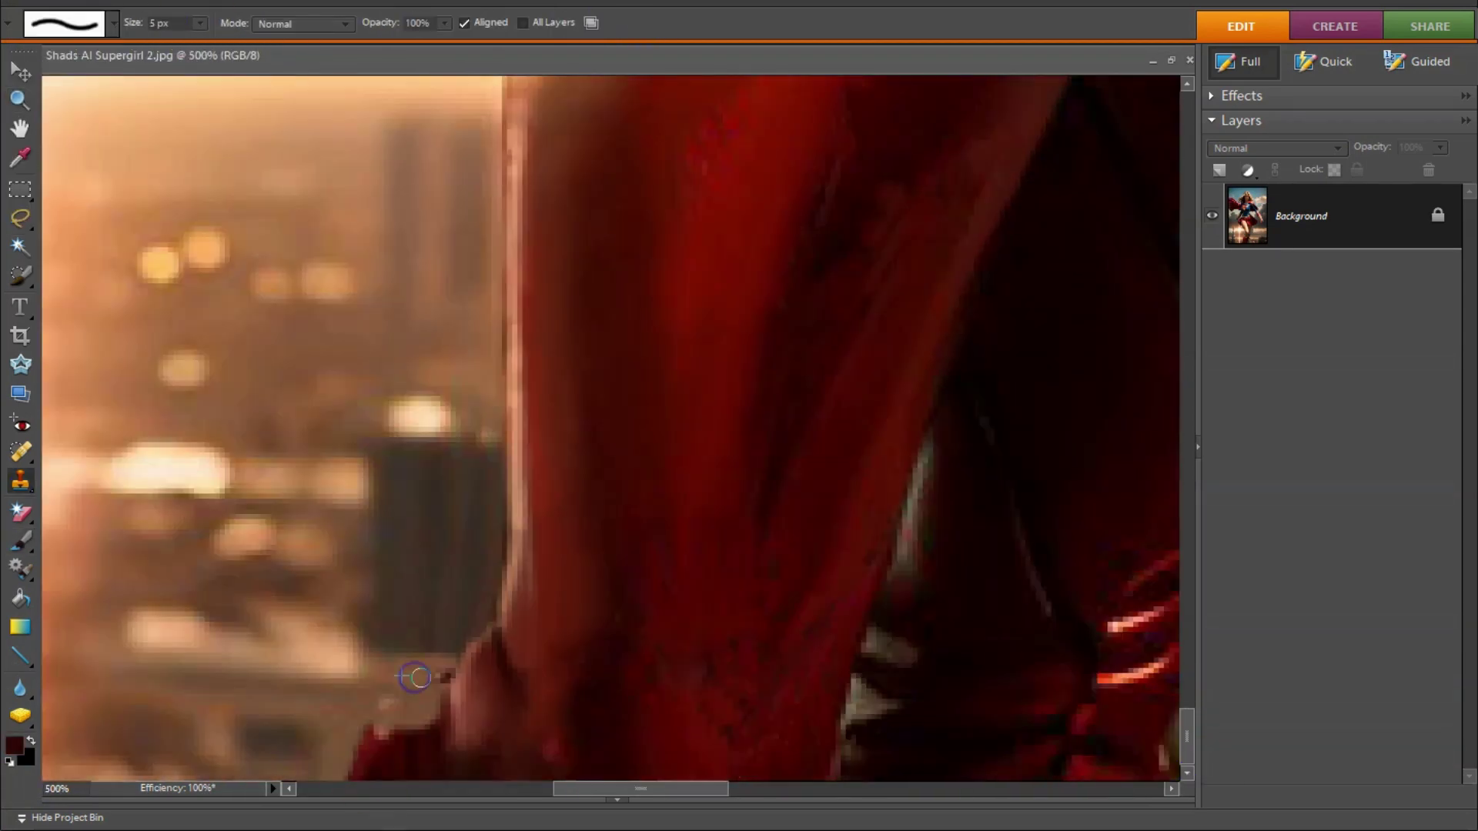
{"action": "left_click", "coordinate": [390, 686], "text": "alt"}
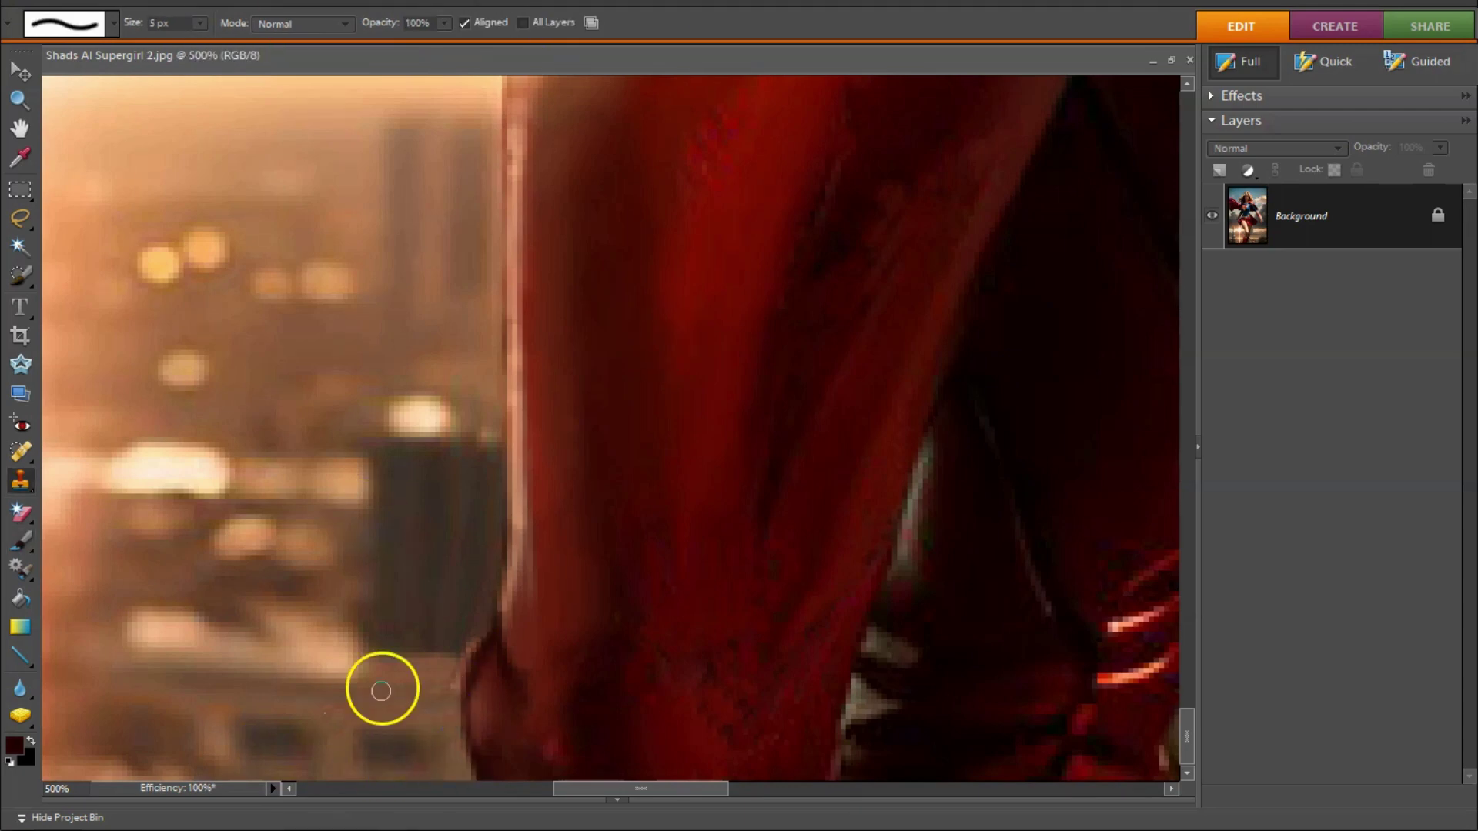
{"action": "key", "text": "i"}
{"action": "scroll", "coordinate": [456, 766], "scroll_direction": "up", "scroll_amount": 5}
{"action": "left_click", "coordinate": [16, 743]}
{"action": "key", "text": "Return"}
{"action": "key", "text": "b"}
{"action": "scroll", "coordinate": [544, 438], "scroll_direction": "up", "scroll_amount": 3}
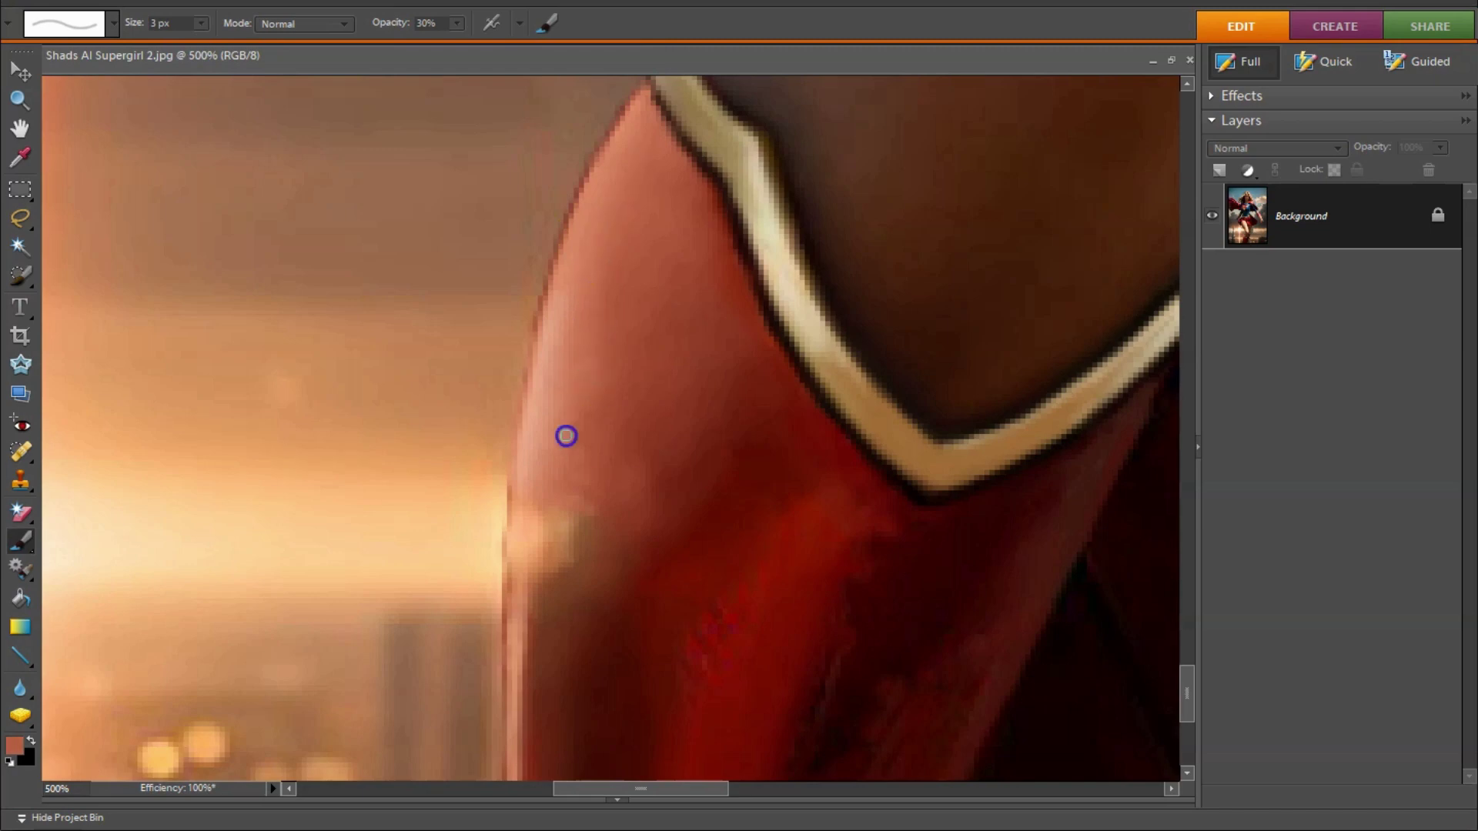
Step: Sample dark maroon and dark red from the leg, sizing the brush between 2 and 5 px
{"action": "key", "text": "bracketleft"}
{"action": "left_click", "coordinate": [86, 680], "text": "alt"}
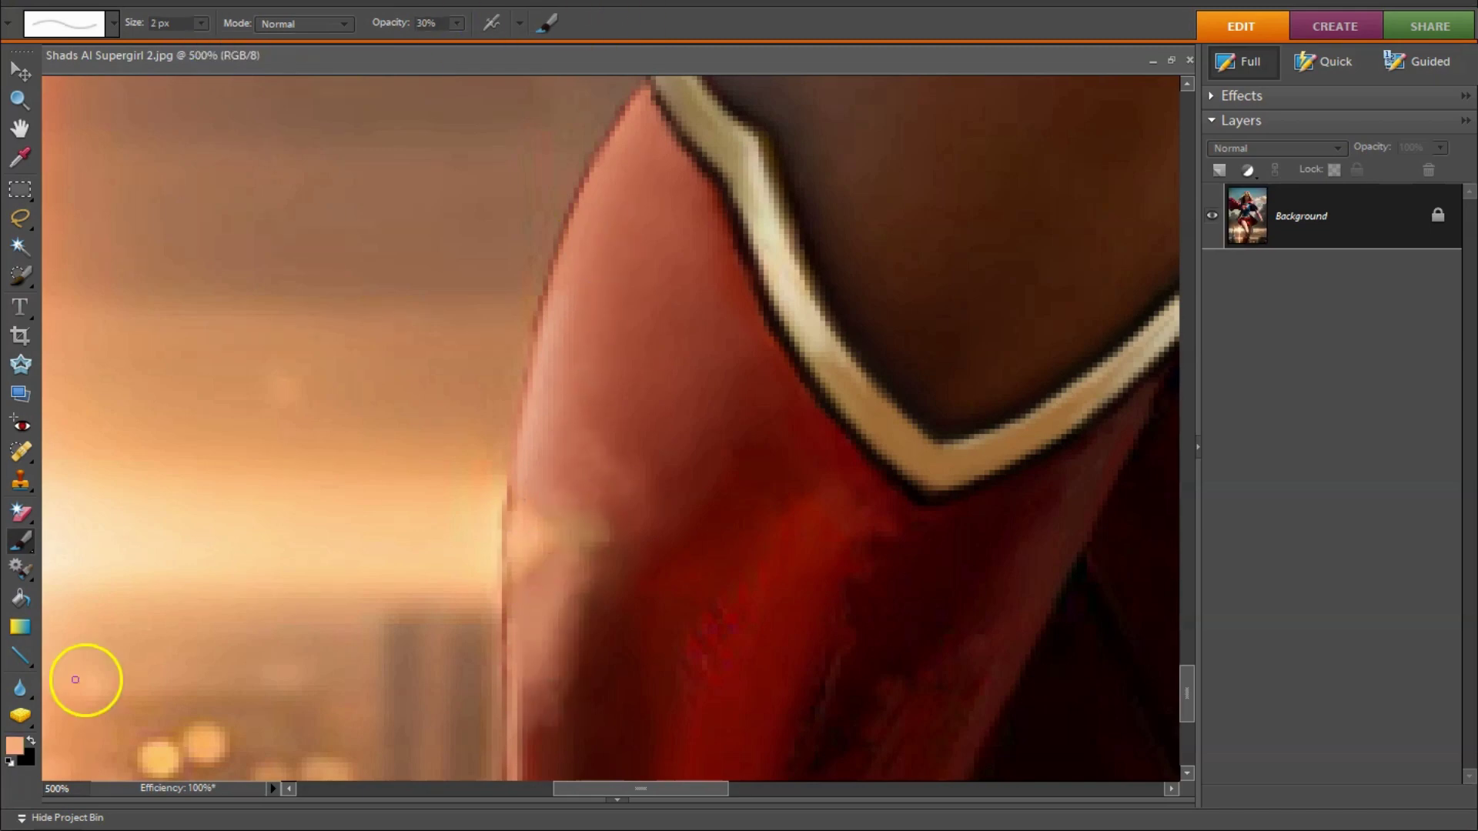
{"action": "scroll", "coordinate": [509, 518], "scroll_direction": "up", "scroll_amount": 2}
{"action": "scroll", "coordinate": [576, 300], "scroll_direction": "down", "scroll_amount": 4}
{"action": "left_click", "coordinate": [600, 287], "text": "alt"}
{"action": "key", "text": "bracketright"}
{"action": "key", "text": "bracketright"}
{"action": "key", "text": "bracketright"}
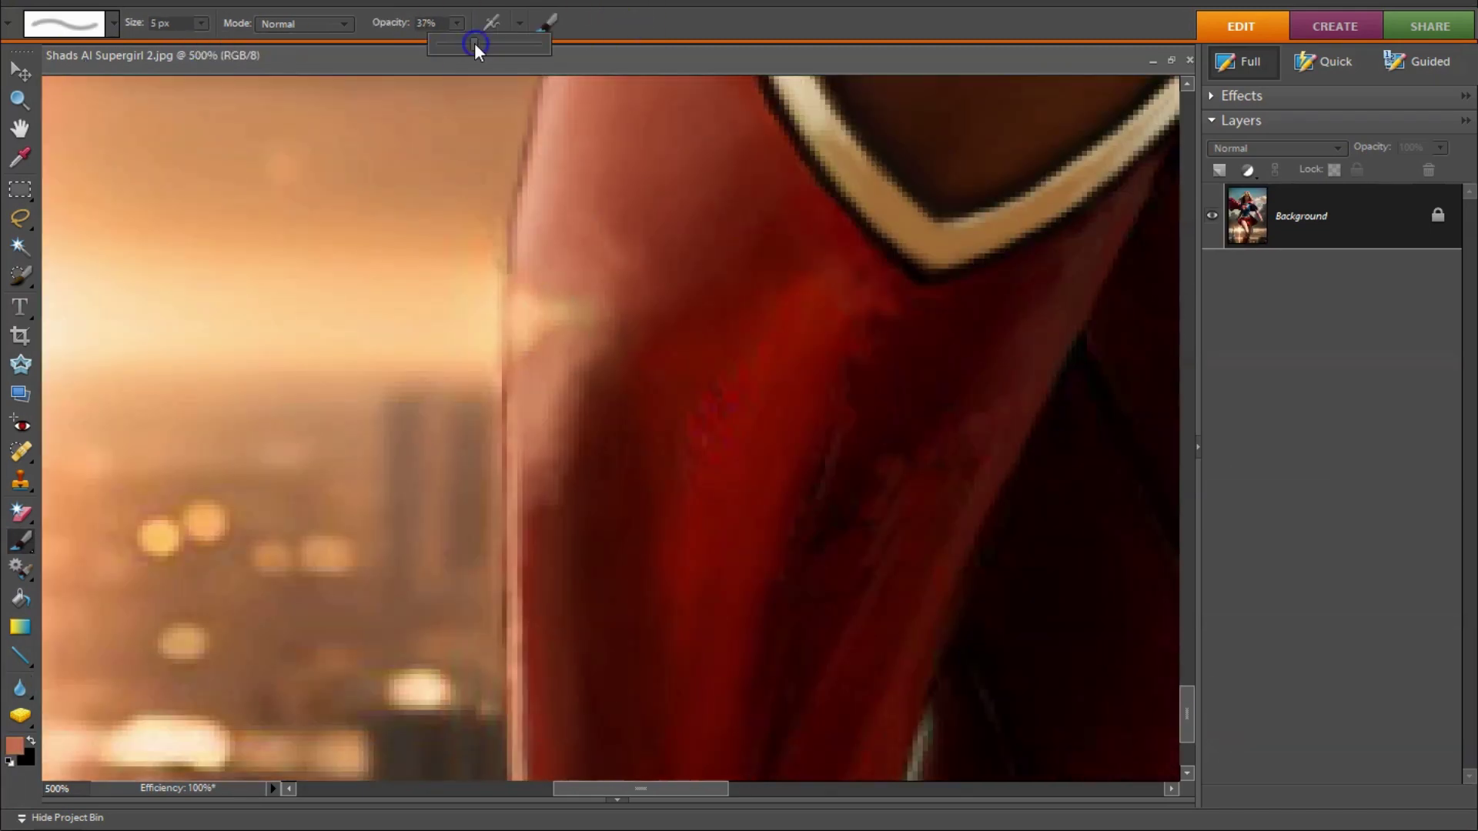
{"action": "scroll", "coordinate": [636, 376], "scroll_direction": "up", "scroll_amount": 2}
{"action": "scroll", "coordinate": [616, 310], "scroll_direction": "down", "scroll_amount": 3}
{"action": "left_click", "coordinate": [688, 303], "text": "alt"}
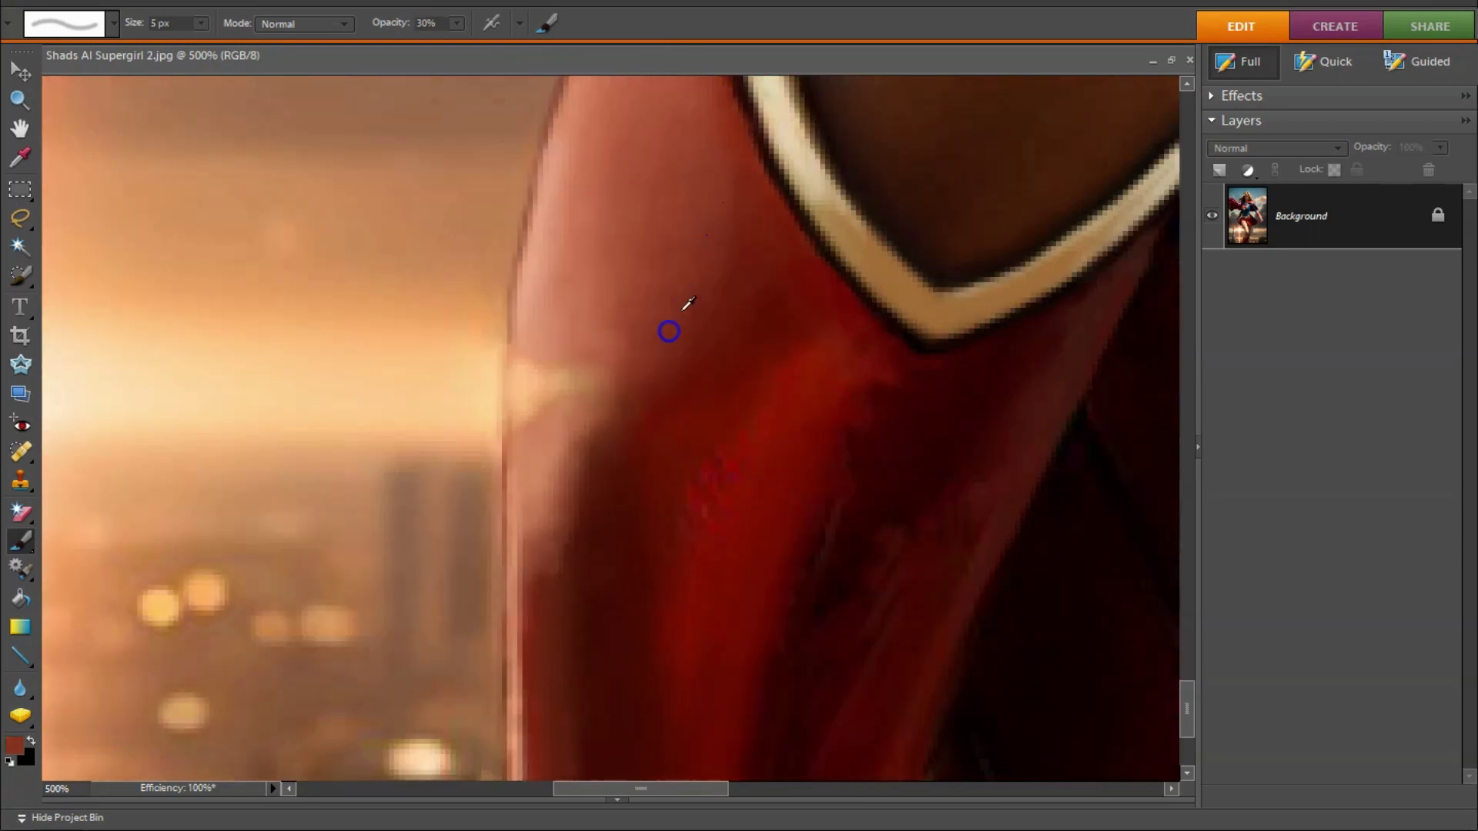
{"action": "key", "text": "bracketleft"}
{"action": "key", "text": "bracketleft"}
{"action": "scroll", "coordinate": [601, 690], "scroll_direction": "down", "scroll_amount": 6}
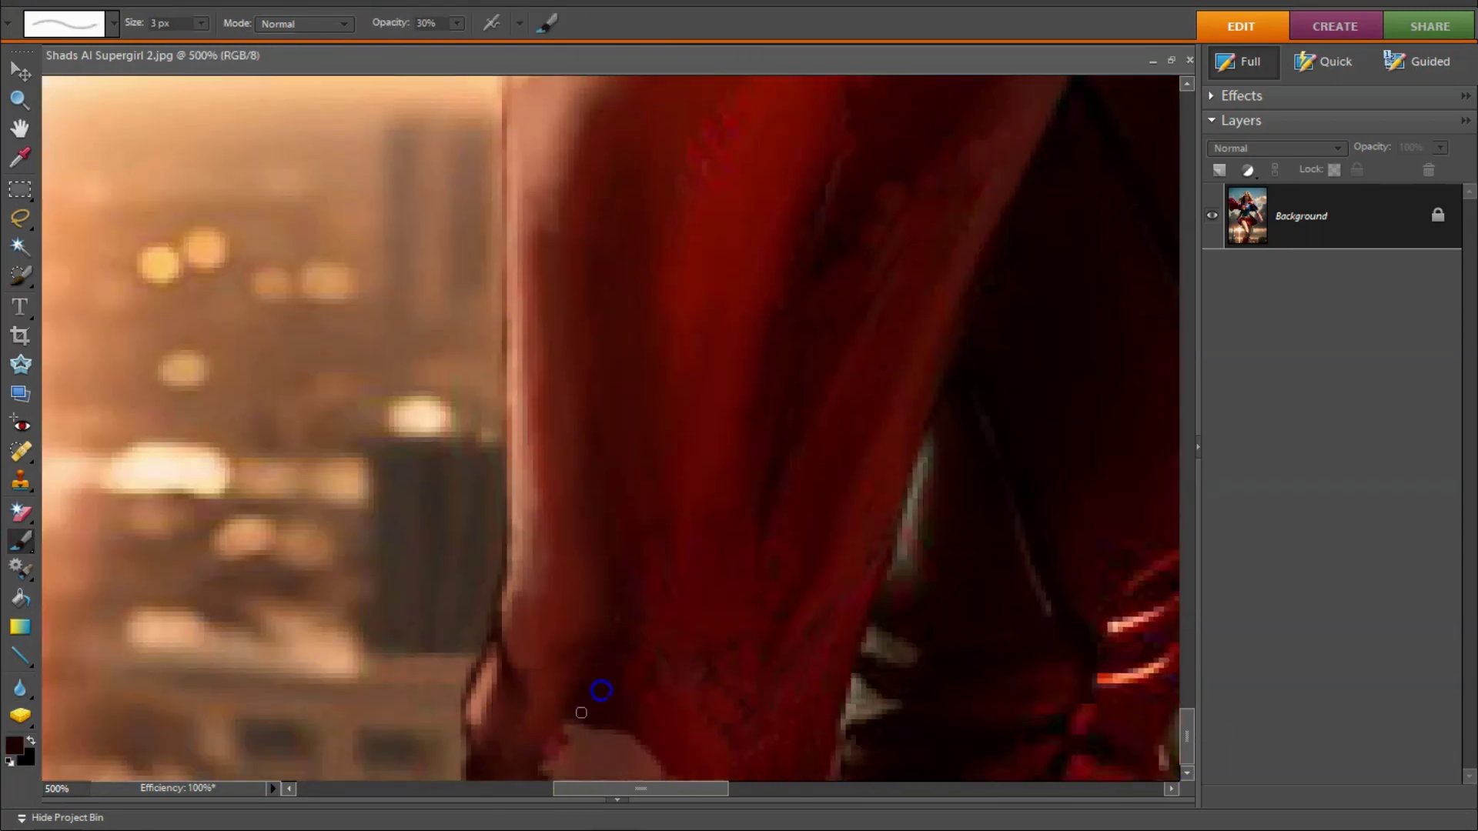
Step: Sample lighter reddish-brown, peach highlight and dark shadow-red tones around the boot
{"action": "left_click", "coordinate": [576, 529], "text": "alt"}
{"action": "scroll", "coordinate": [650, 603], "scroll_direction": "up", "scroll_amount": 5}
{"action": "left_click", "coordinate": [580, 307], "text": "alt"}
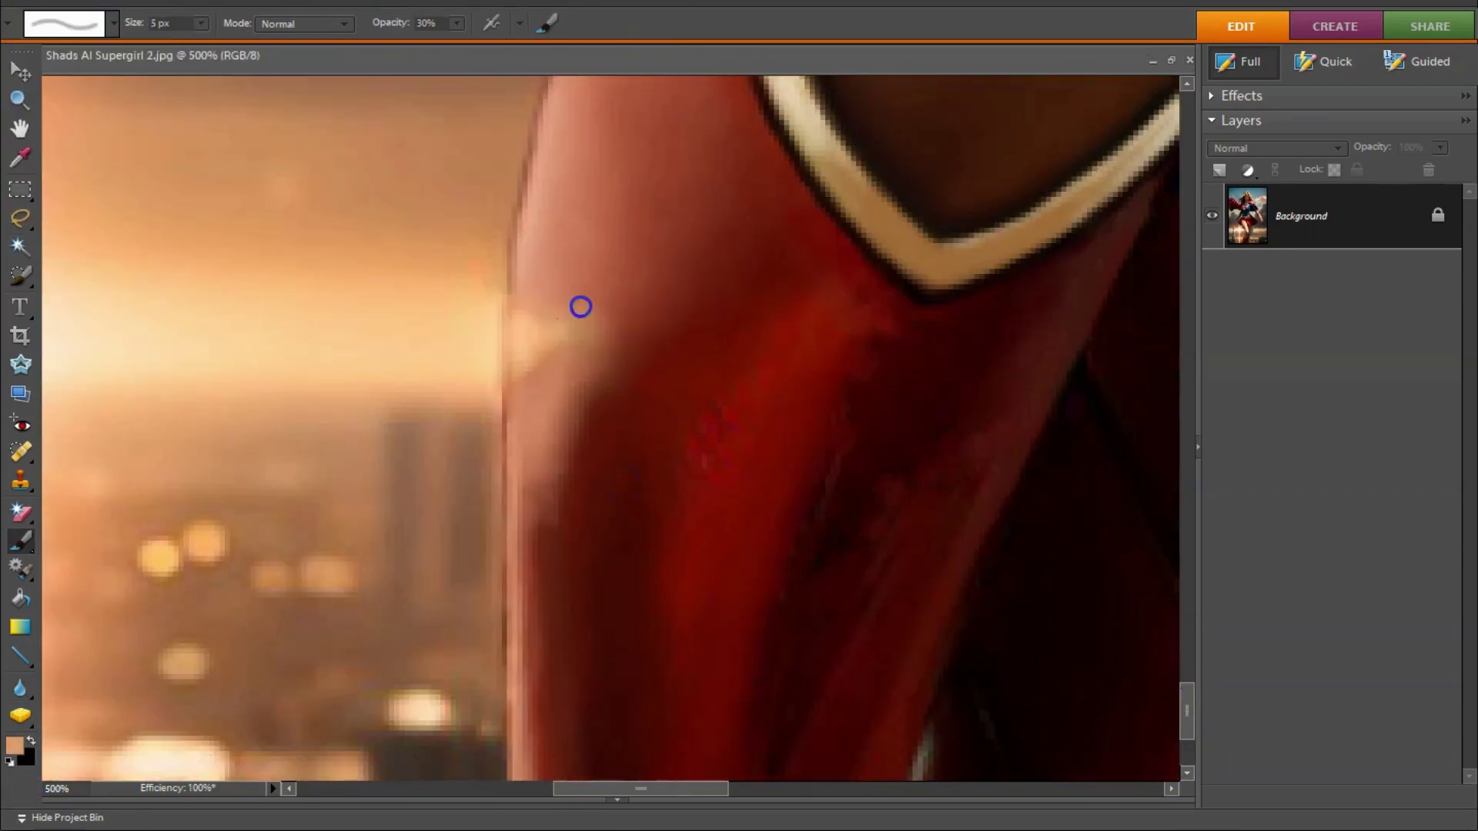
{"action": "scroll", "coordinate": [544, 330], "scroll_direction": "down", "scroll_amount": 4}
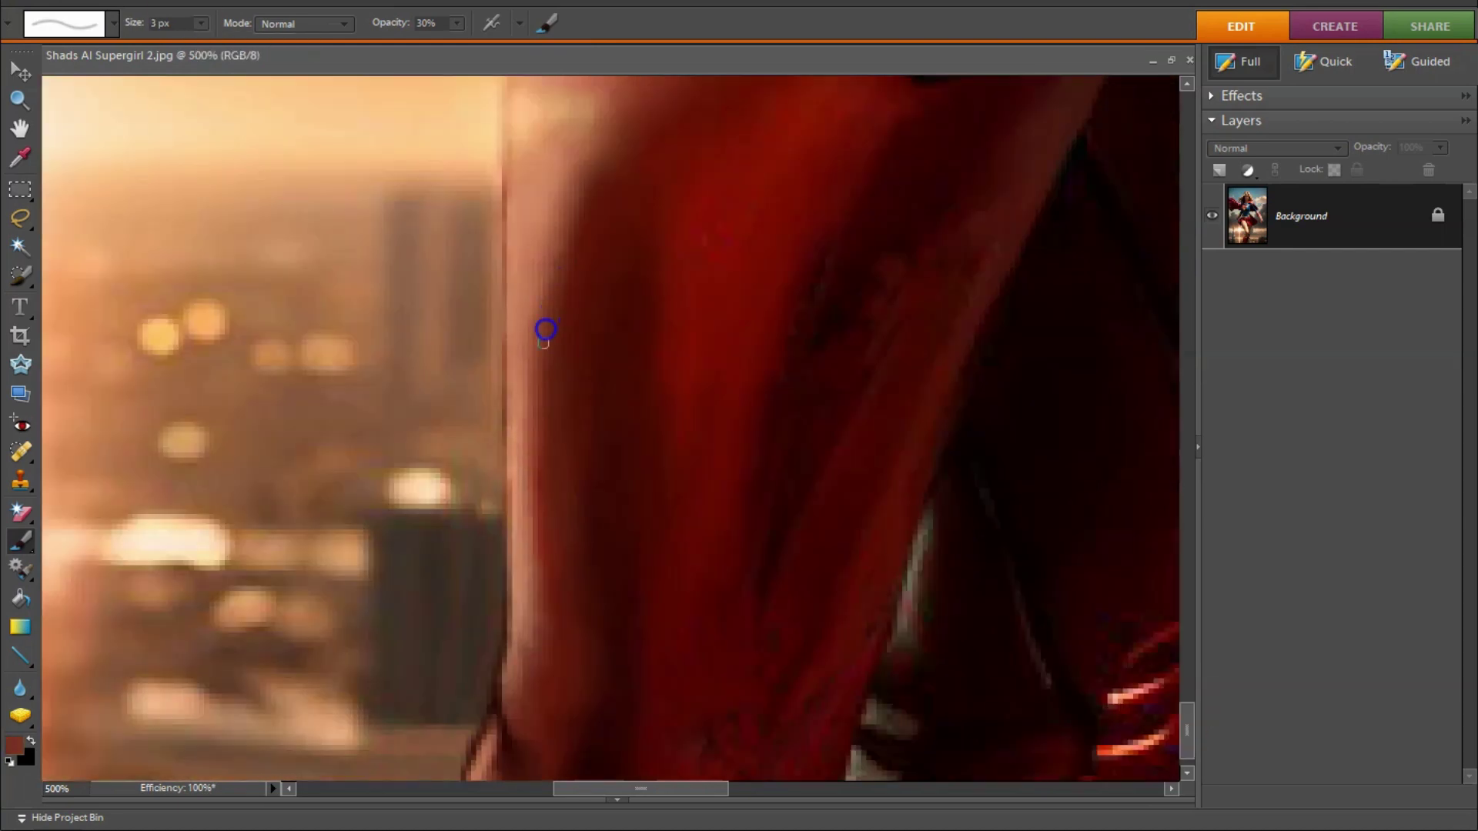
{"action": "scroll", "coordinate": [783, 220], "scroll_direction": "up", "scroll_amount": 3}
{"action": "scroll", "coordinate": [569, 311], "scroll_direction": "down", "scroll_amount": 4}
{"action": "left_click", "coordinate": [691, 556], "text": "alt"}
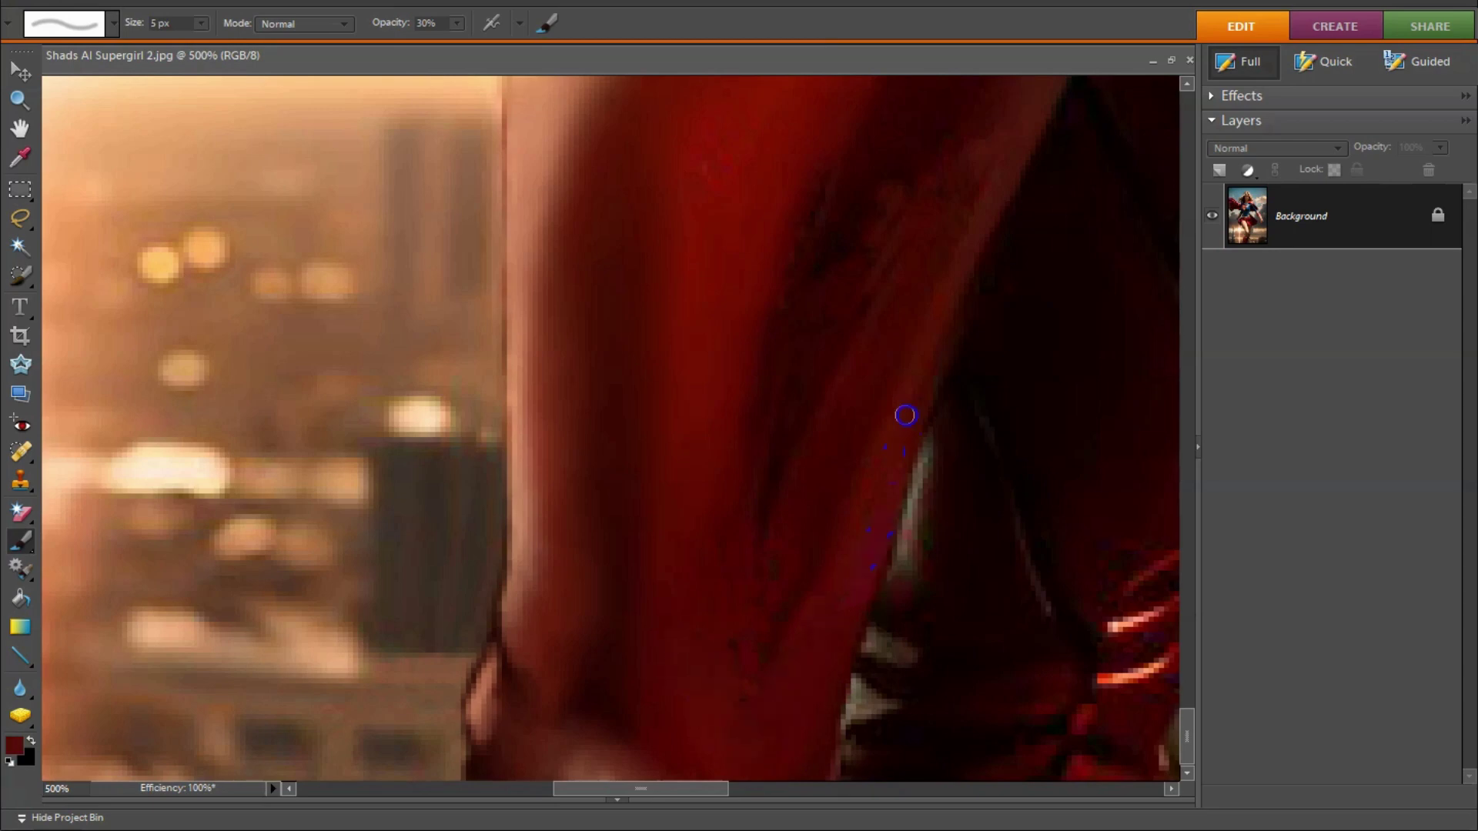
{"action": "scroll", "coordinate": [769, 631], "scroll_direction": "up", "scroll_amount": 4}
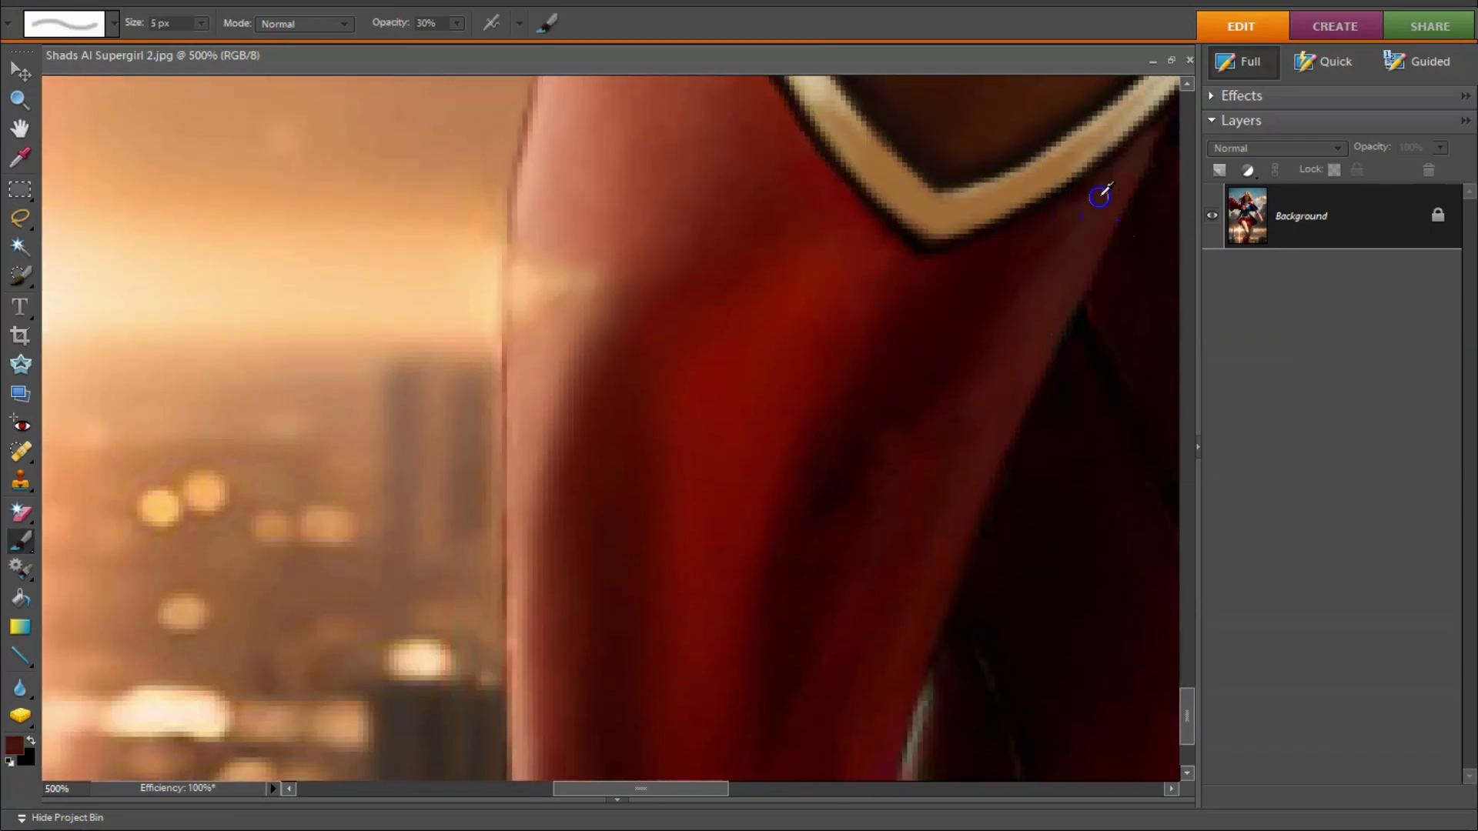
{"action": "scroll", "coordinate": [732, 501], "scroll_direction": "down", "scroll_amount": 4}
{"action": "left_click", "coordinate": [732, 501]}
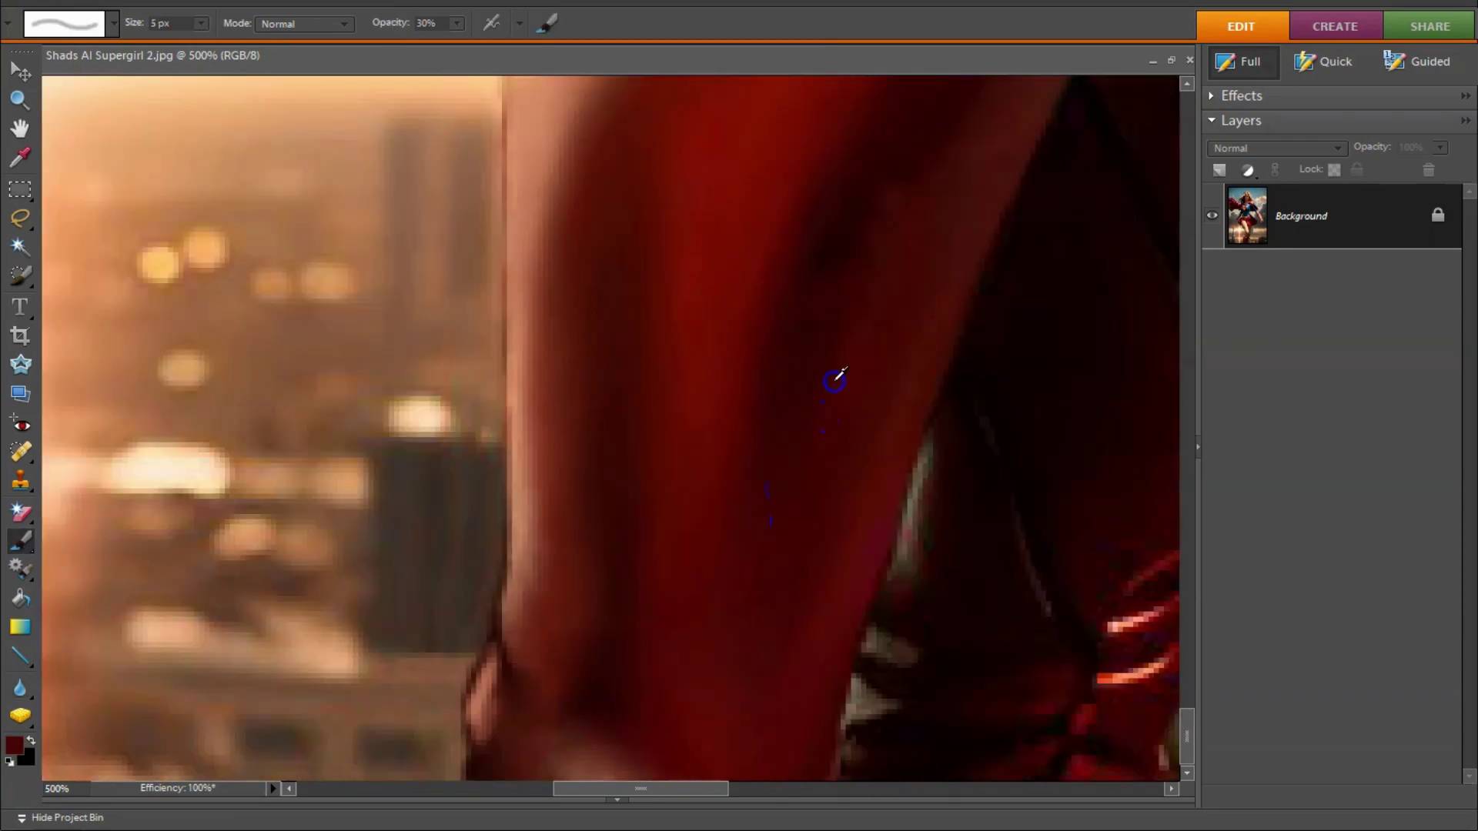
{"action": "scroll", "coordinate": [838, 377], "scroll_direction": "up", "scroll_amount": 4}
Step: Paint a dark brown line along the cream trim's edge with a 3 px brush
{"action": "key", "text": "["}
{"action": "key", "text": "["}
{"action": "scroll", "coordinate": [685, 505], "scroll_direction": "right", "scroll_amount": 3}
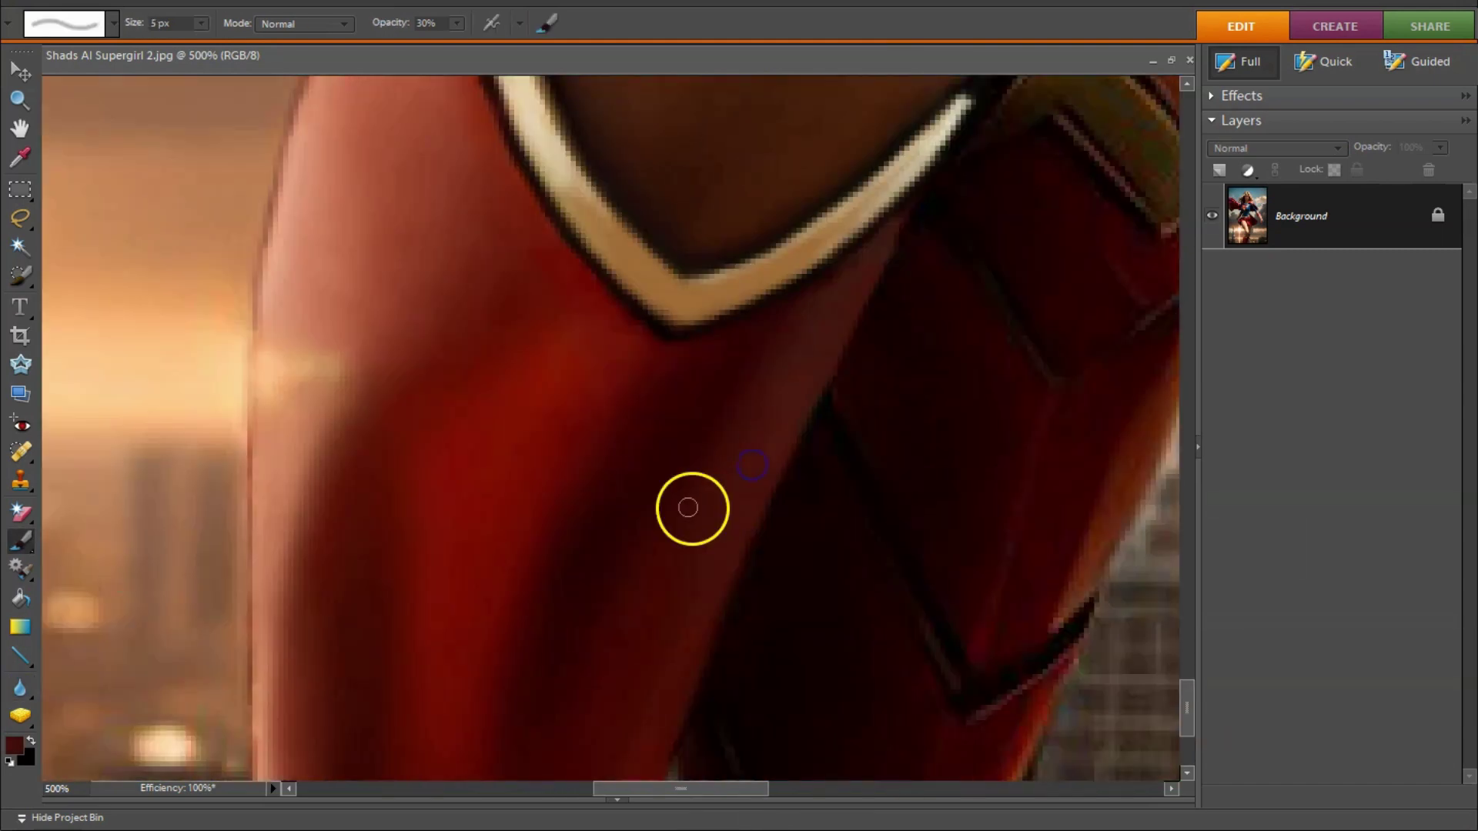
{"action": "scroll", "coordinate": [917, 419], "scroll_direction": "up", "scroll_amount": 3}
{"action": "left_click", "coordinate": [916, 418], "text": "alt"}
{"action": "left_click_drag", "start_coordinate": [658, 388], "coordinate": [514, 527]}
{"action": "key", "text": "ctrl+0"}
{"action": "scroll", "coordinate": [466, 331], "scroll_direction": "up", "scroll_amount": 6}
{"action": "key", "text": "]"}
Step: Set brush opacity to 20% and sample dark and lighter red-browns from the boot
{"action": "left_click", "coordinate": [465, 331], "text": "alt"}
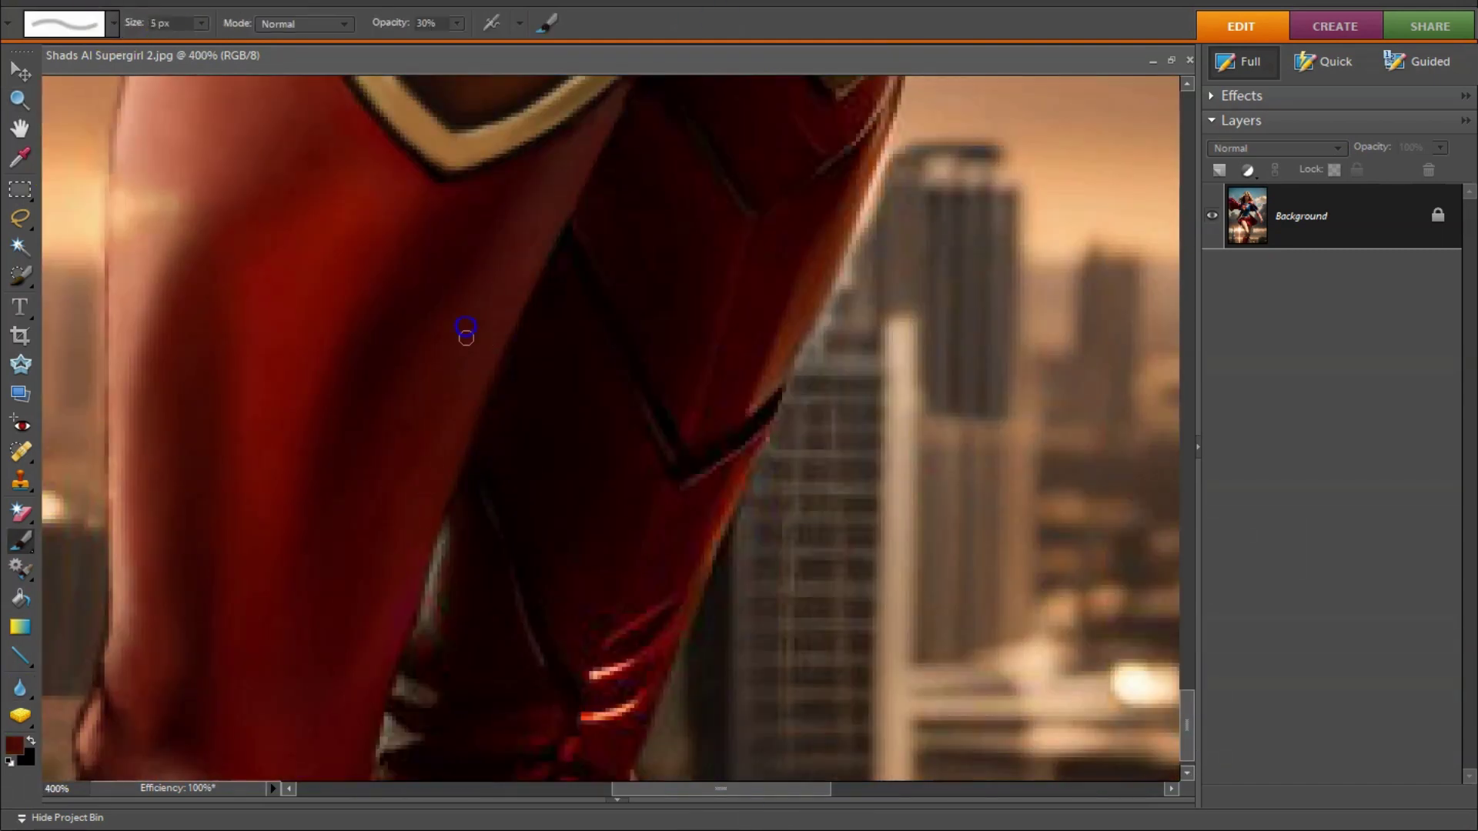
{"action": "key", "text": "2"}
{"action": "scroll", "coordinate": [422, 501], "scroll_direction": "left", "scroll_amount": 2}
{"action": "scroll", "coordinate": [422, 502], "scroll_direction": "up", "scroll_amount": 1}
{"action": "left_click", "coordinate": [364, 336], "text": "alt"}
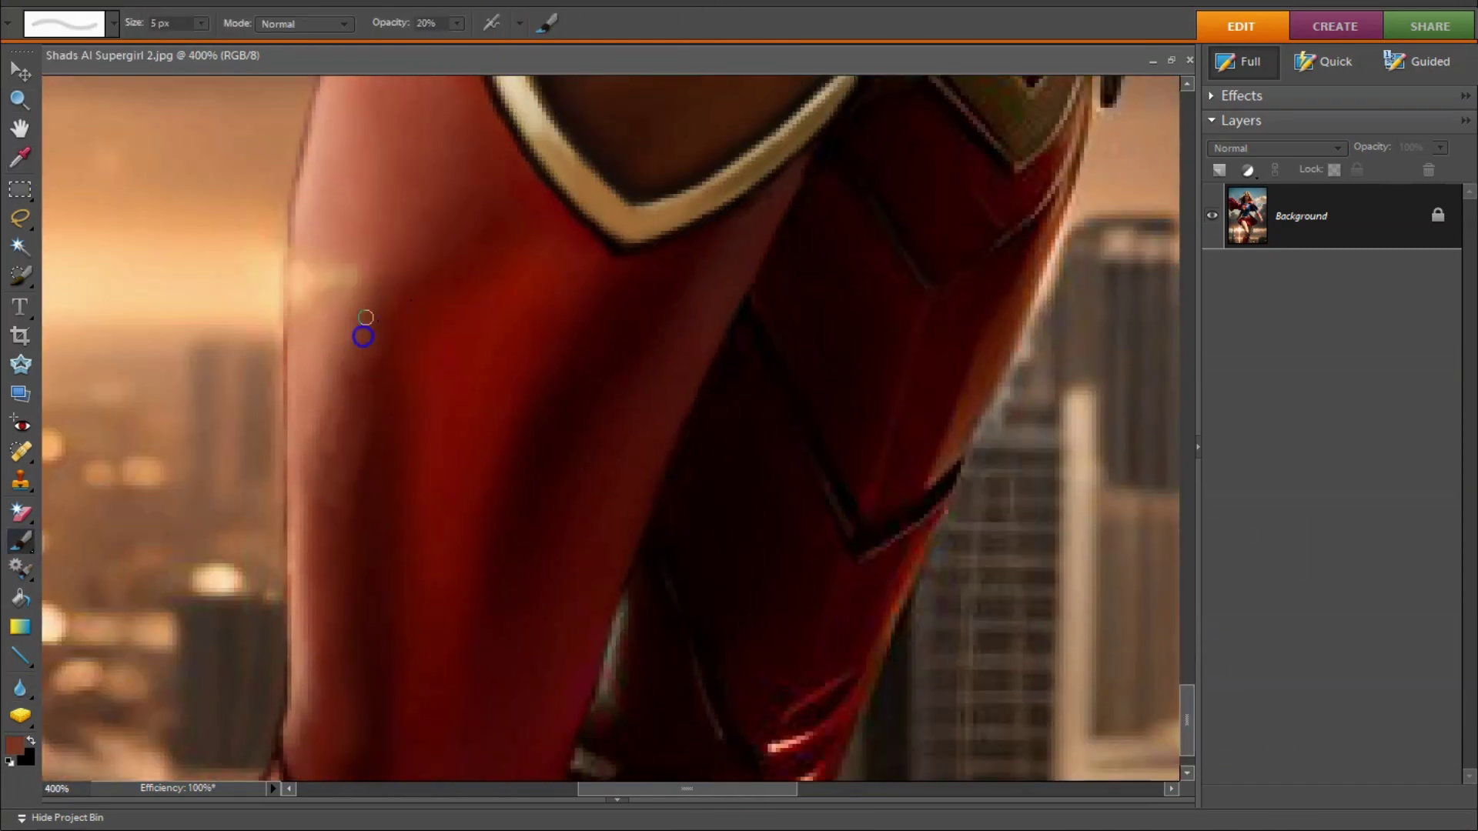
{"action": "key", "text": "r"}
{"action": "scroll", "coordinate": [315, 503], "scroll_direction": "up", "scroll_amount": 2}
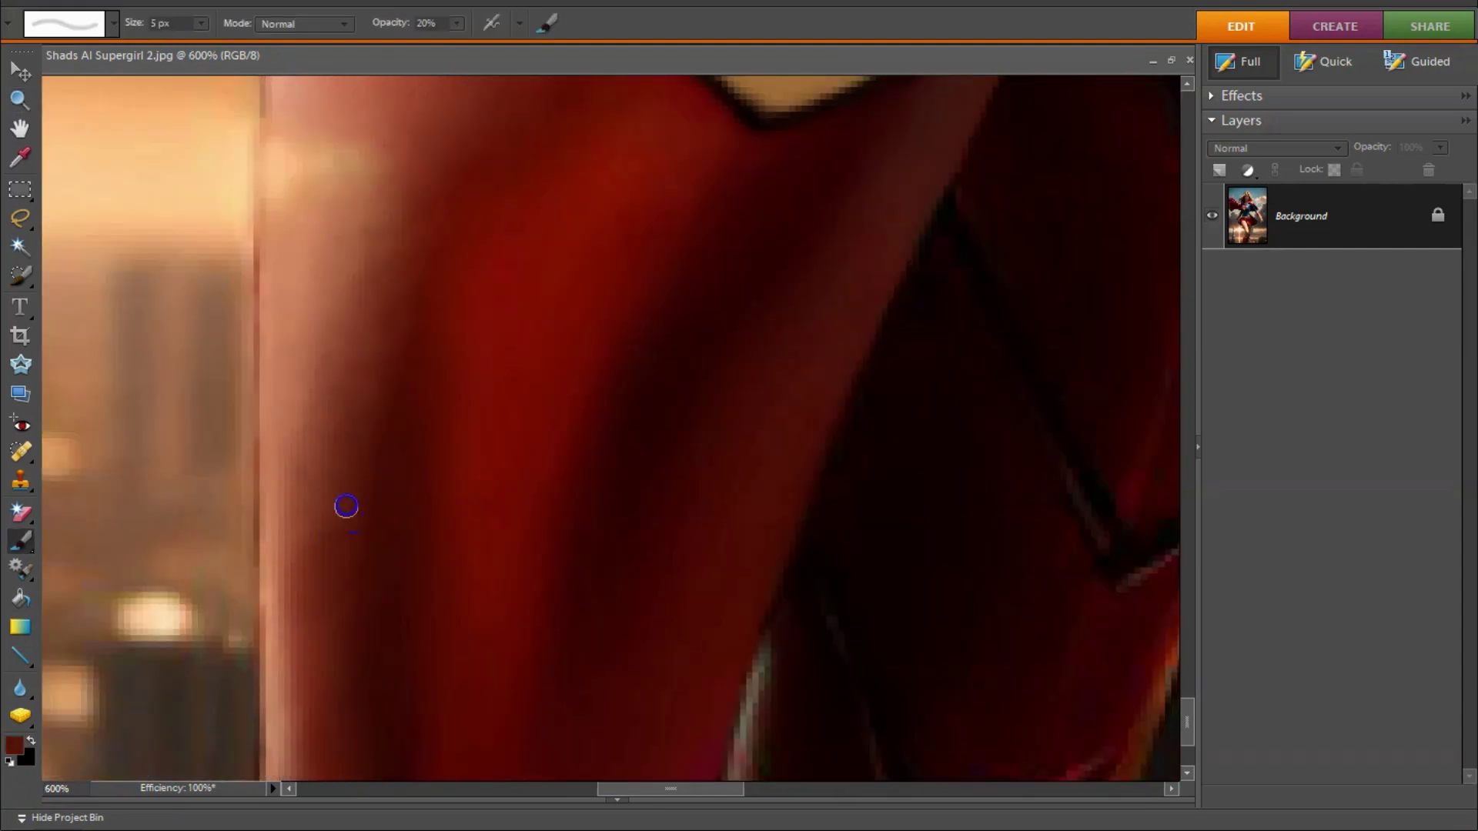
Step: Brighten the top edge of the cream trim with a sampled cream colour
{"action": "key", "text": "b"}
{"action": "key", "text": "r"}
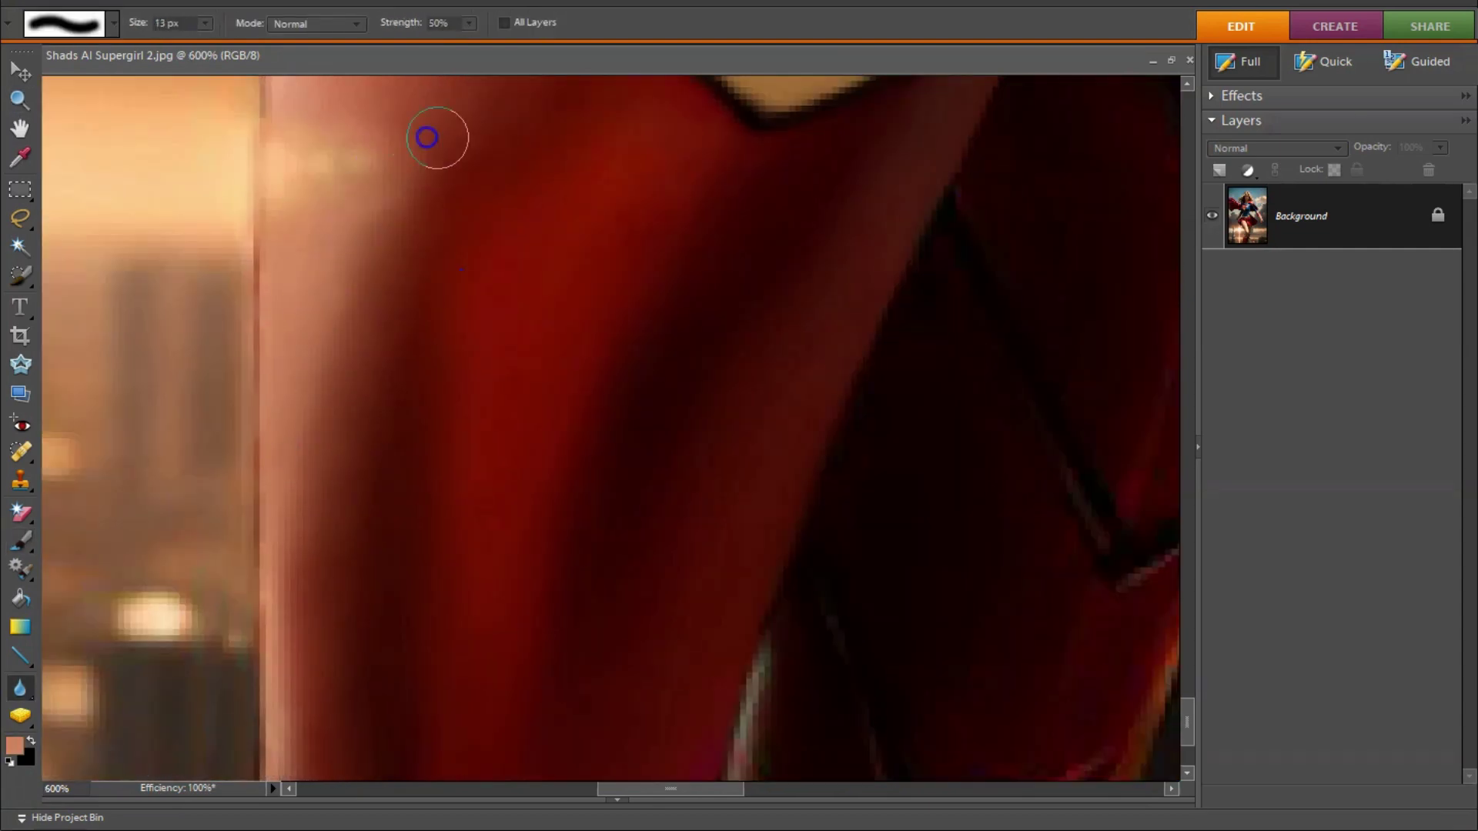
{"action": "scroll", "coordinate": [500, 231], "scroll_direction": "up", "scroll_amount": 5}
{"action": "key", "text": "b"}
{"action": "left_click", "coordinate": [581, 297], "text": "alt"}
{"action": "scroll", "coordinate": [539, 254], "scroll_direction": "up", "scroll_amount": 2}
{"action": "left_click_drag", "start_coordinate": [450, 204], "coordinate": [465, 267]}
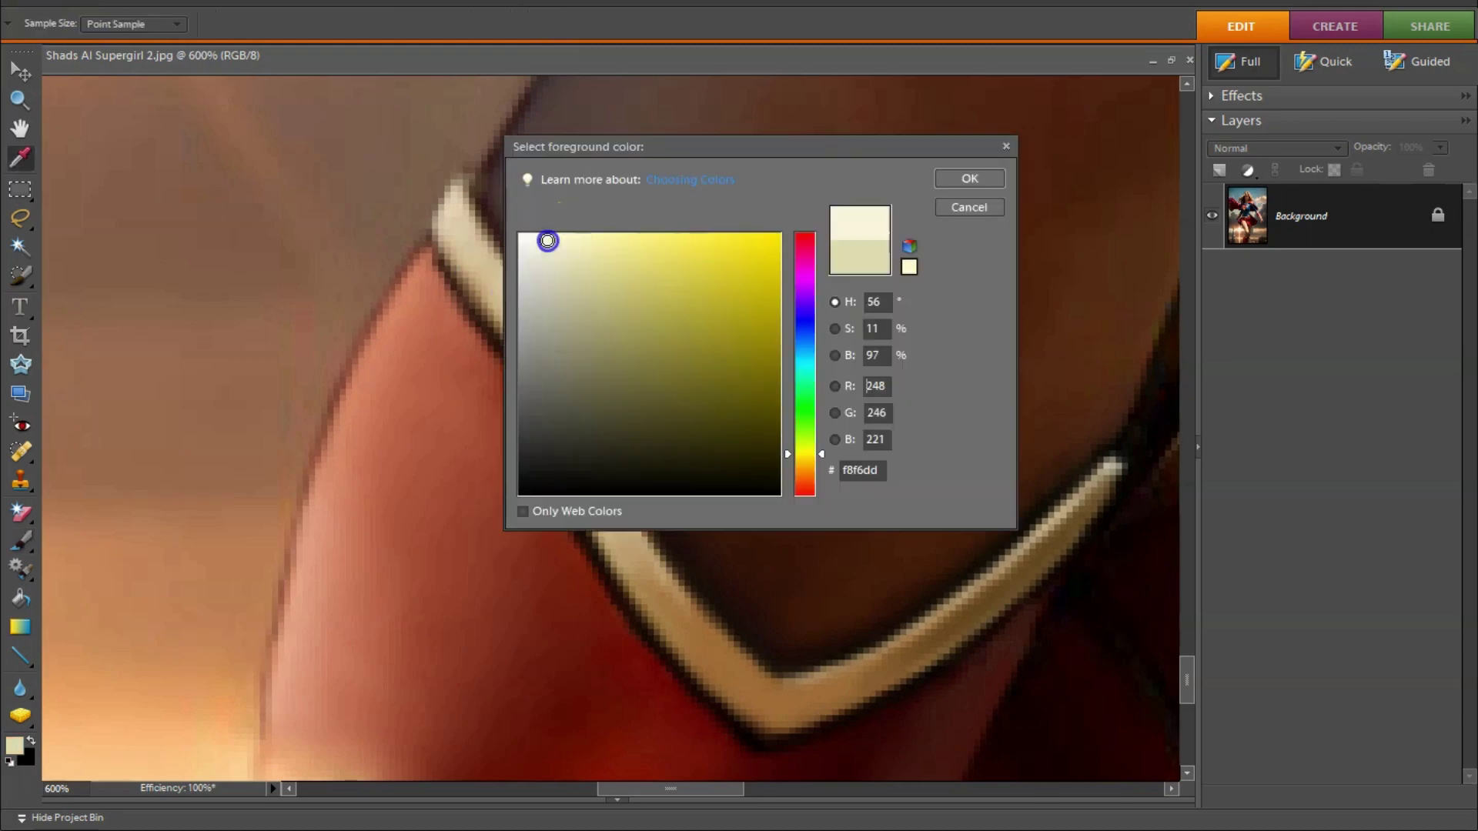
Step: Sample dark brown and dark red boot tones, resizing the brush from 9 to 5 px
{"action": "left_click", "coordinate": [1086, 446], "text": "alt"}
{"action": "scroll", "coordinate": [1086, 447], "scroll_direction": "down", "scroll_amount": 2}
{"action": "key", "text": "bracketright"}
{"action": "key", "text": "bracketright"}
{"action": "key", "text": "bracketright"}
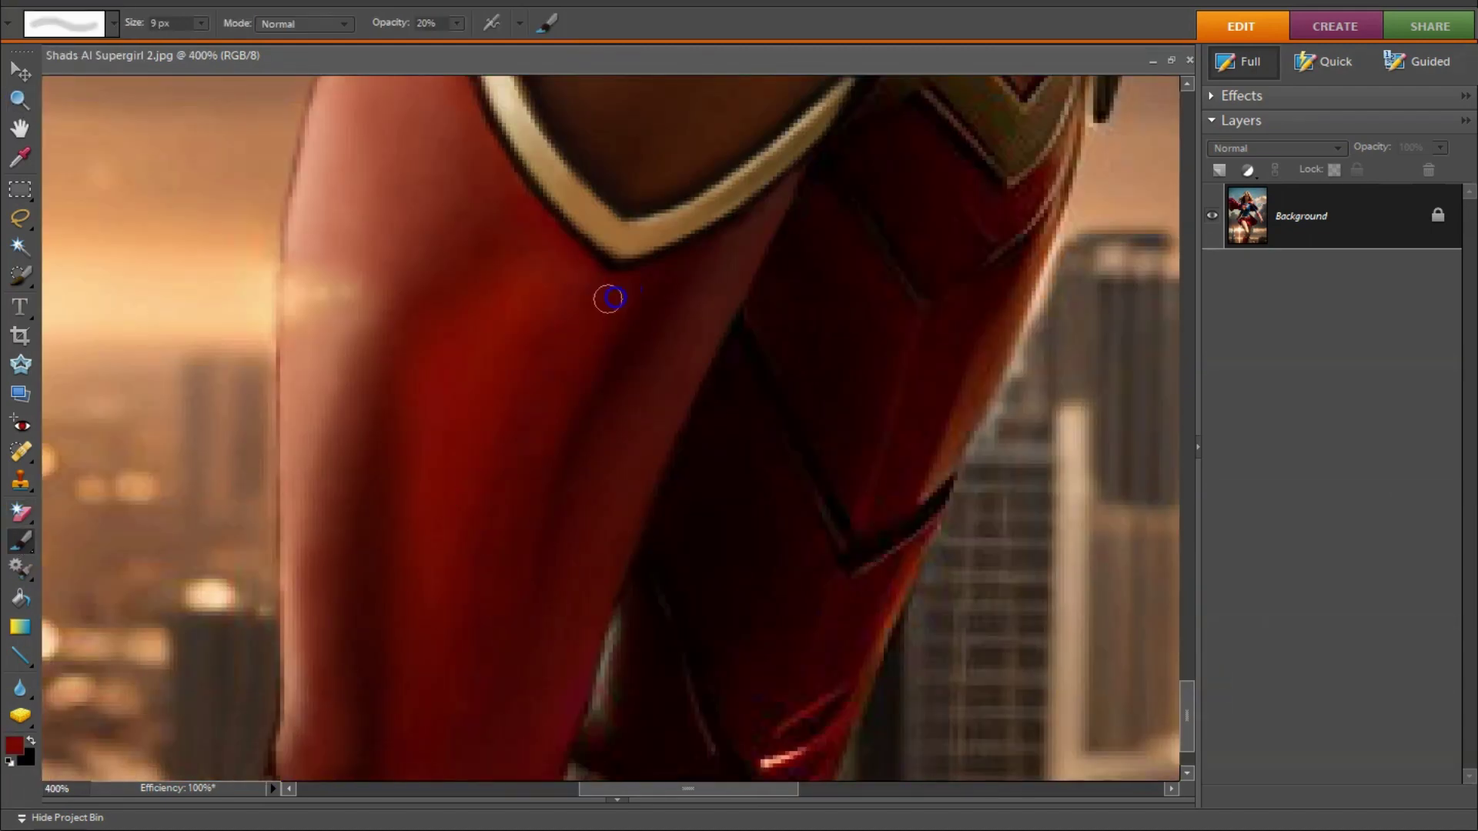
{"action": "left_click", "coordinate": [495, 429], "text": "alt"}
{"action": "scroll", "coordinate": [464, 591], "scroll_direction": "down", "scroll_amount": 1}
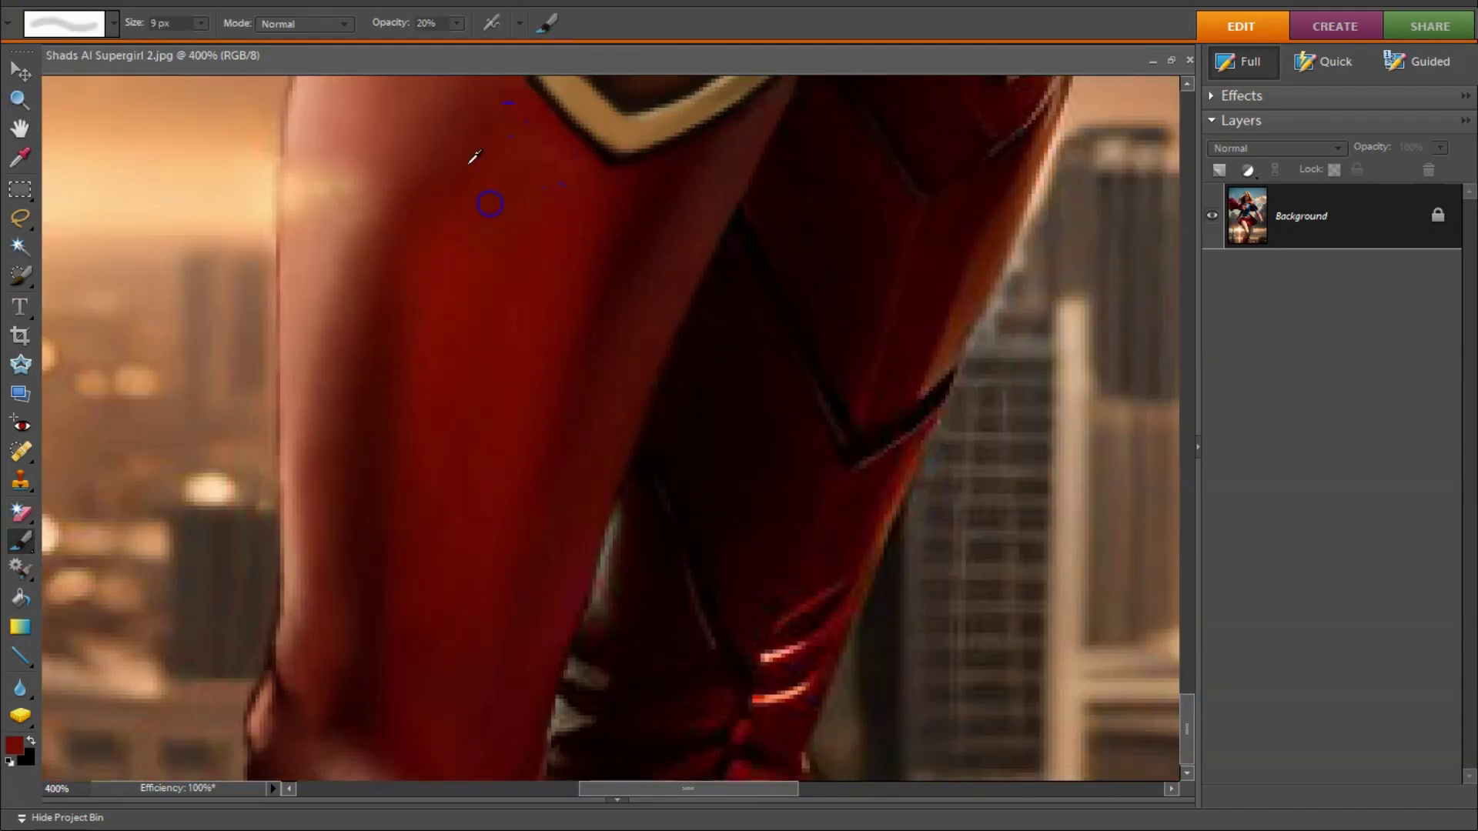
{"action": "scroll", "coordinate": [478, 398], "scroll_direction": "up", "scroll_amount": 4}
{"action": "key", "text": "bracketleft"}
{"action": "key", "text": "bracketleft"}
Step: Sample salmon and lighter salmon tones from the boot
{"action": "left_click", "coordinate": [478, 398], "text": "alt"}
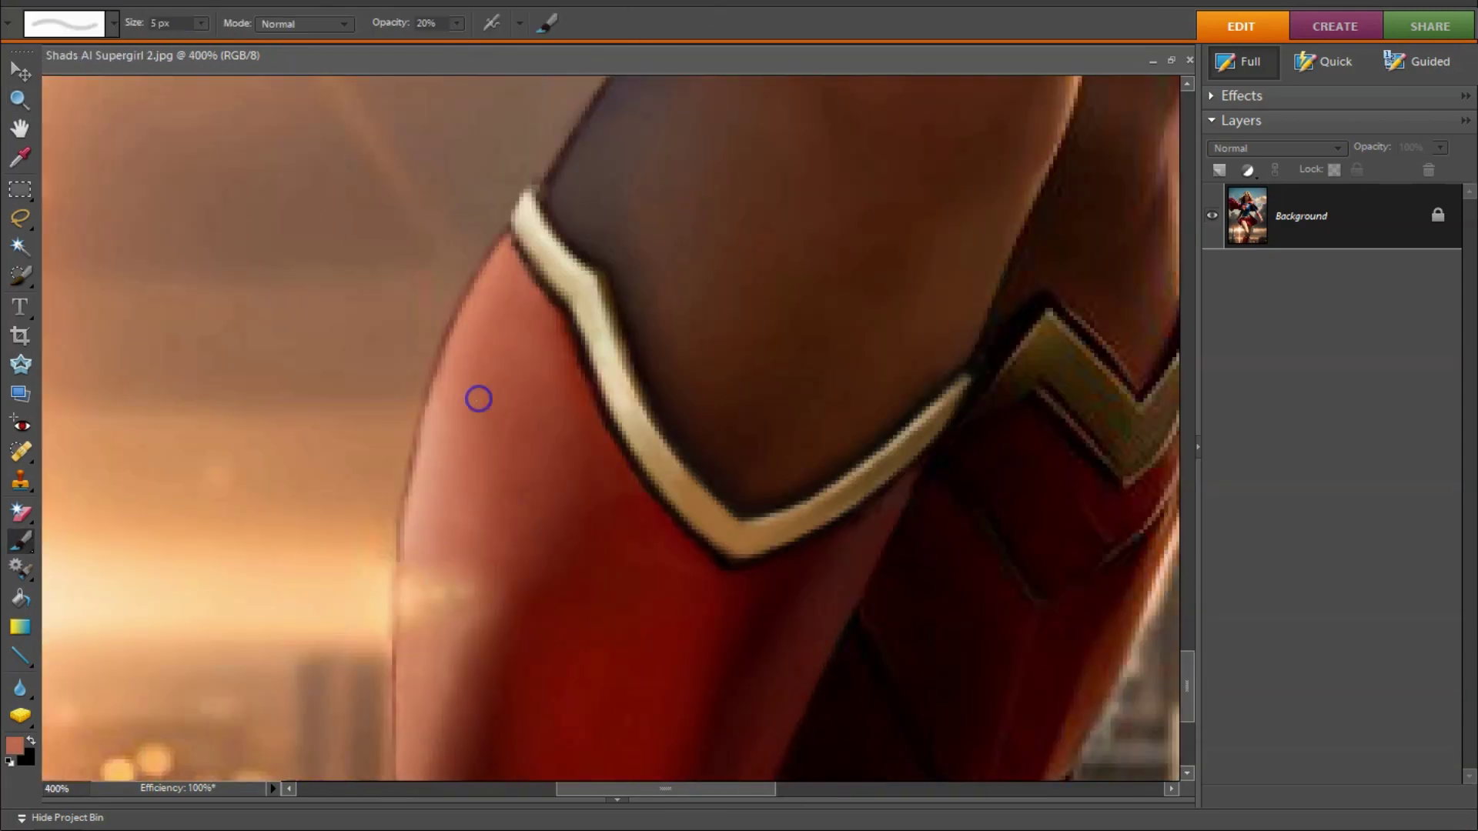
{"action": "scroll", "coordinate": [389, 518], "scroll_direction": "down", "scroll_amount": 1}
{"action": "scroll", "coordinate": [564, 603], "scroll_direction": "down", "scroll_amount": 1}
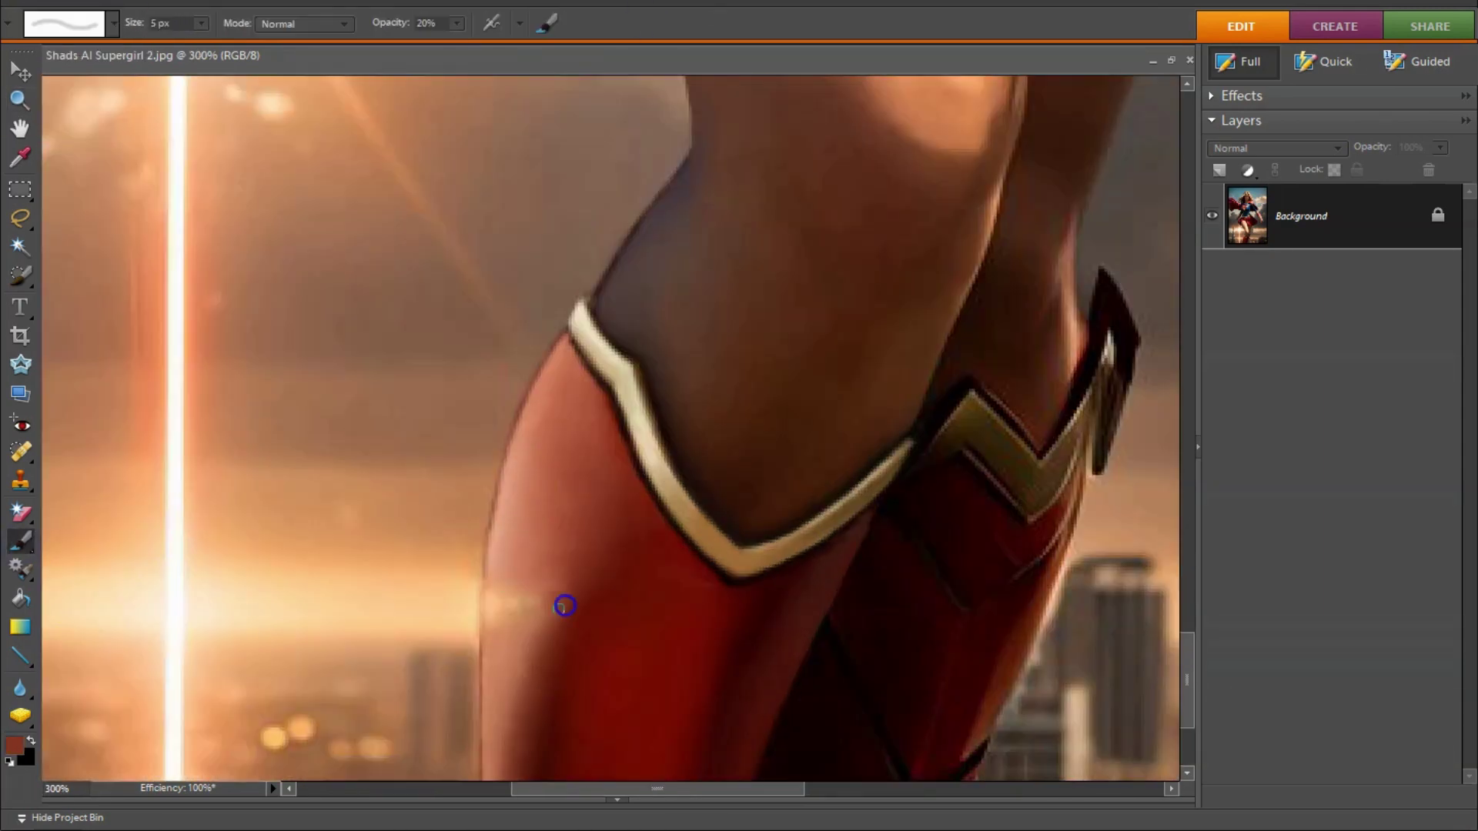
{"action": "scroll", "coordinate": [480, 333], "scroll_direction": "up", "scroll_amount": 3}
{"action": "left_click", "coordinate": [480, 333], "text": "alt"}
{"action": "scroll", "coordinate": [480, 332], "scroll_direction": "down", "scroll_amount": 3}
{"action": "scroll", "coordinate": [451, 670], "scroll_direction": "up", "scroll_amount": 3}
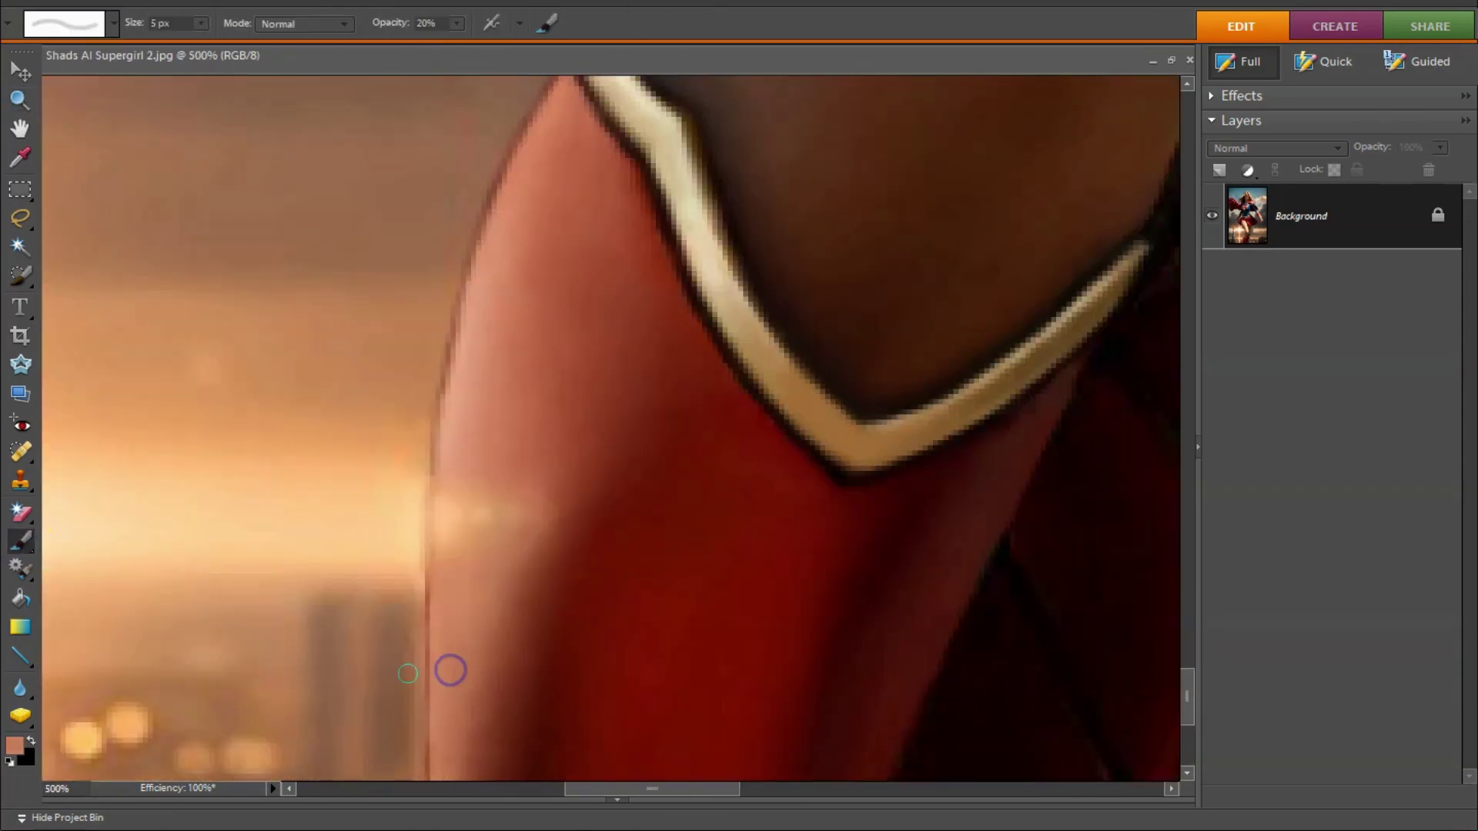
{"action": "scroll", "coordinate": [883, 390], "scroll_direction": "down", "scroll_amount": 3}
{"action": "scroll", "coordinate": [883, 389], "scroll_direction": "up", "scroll_amount": 3}
Step: Paint and clone over the doubled zigzag trim band on the far boot
{"action": "left_click", "coordinate": [456, 23]}
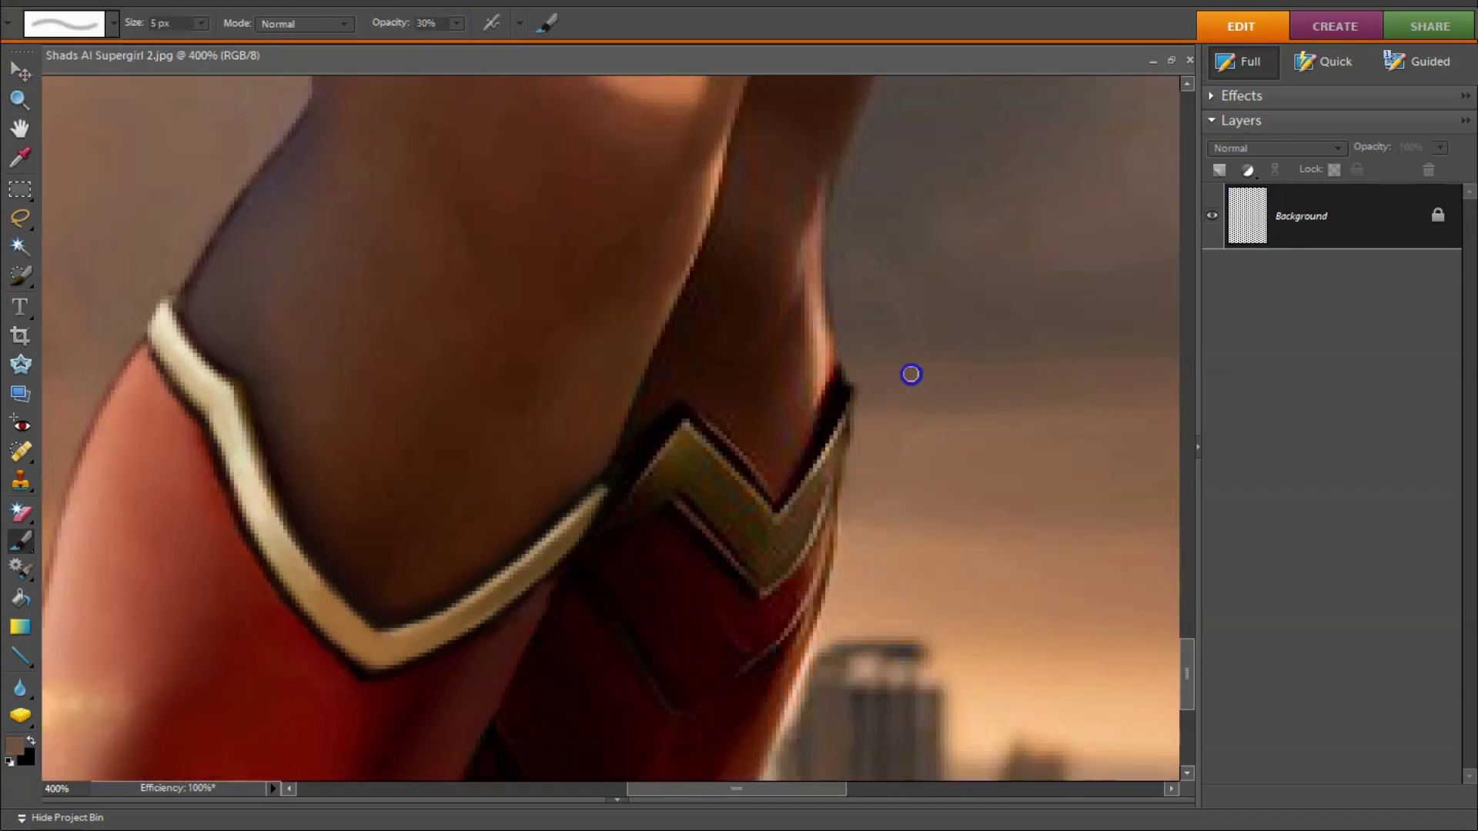
{"action": "key", "text": "bracketleft"}
{"action": "key", "text": "bracketleft"}
{"action": "key", "text": "bracketleft"}
{"action": "left_click", "coordinate": [890, 459], "text": "alt"}
{"action": "mouse_move", "coordinate": [738, 554]}
{"action": "left_mouse_down"}
{"action": "mouse_move", "coordinate": [626, 518]}
{"action": "mouse_move", "coordinate": [765, 544]}
{"action": "left_mouse_up"}
{"action": "key", "text": "s"}
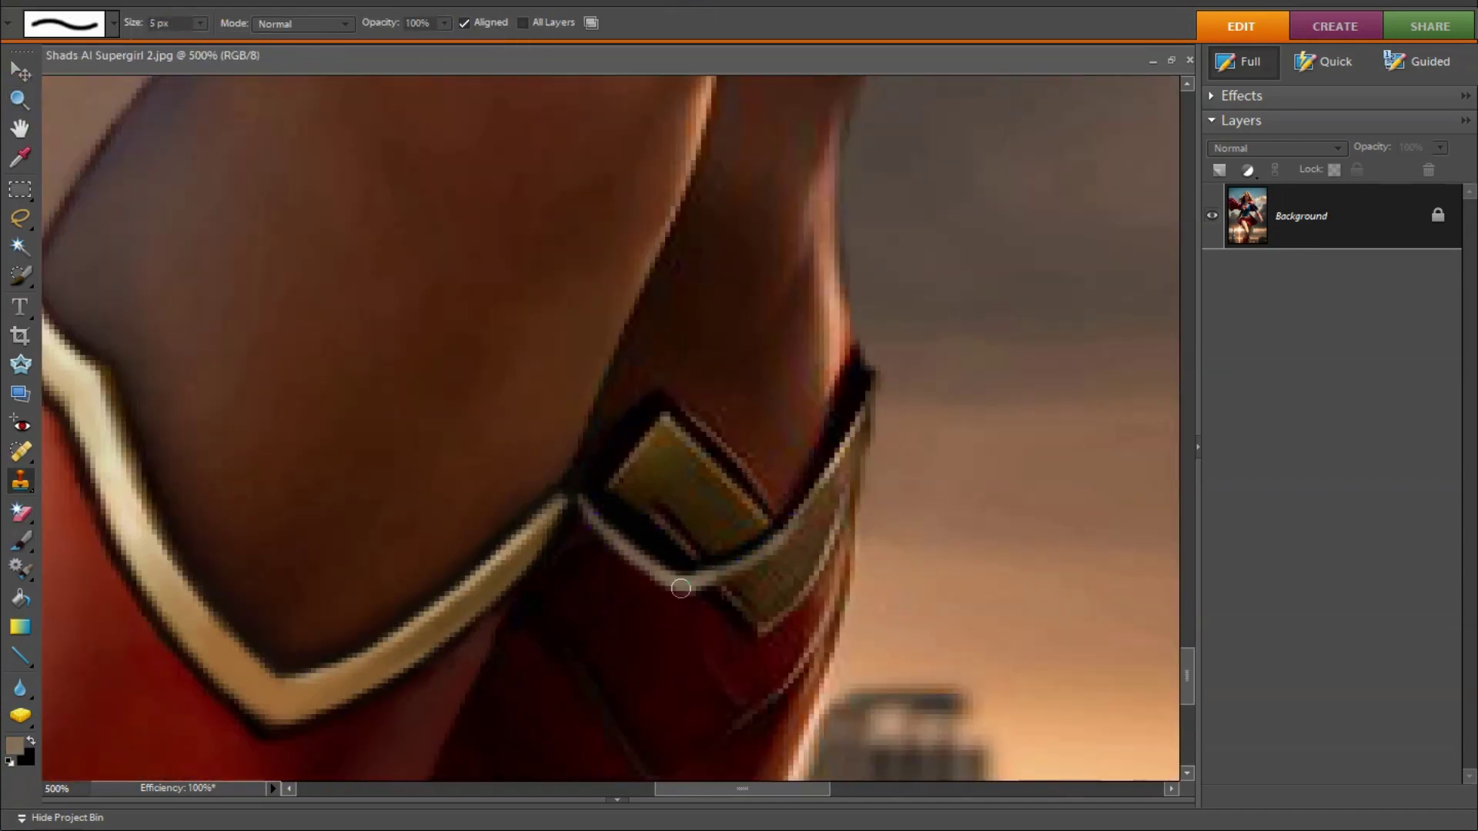
{"action": "left_click_drag", "start_coordinate": [677, 587], "coordinate": [845, 462]}
Step: At 50% strength, repaint the far boot's zigzag trim and brighten its dark edge
{"action": "key", "text": "b"}
{"action": "mouse_move", "coordinate": [891, 401]}
{"action": "left_mouse_down"}
{"action": "mouse_move", "coordinate": [862, 469]}
{"action": "mouse_move", "coordinate": [808, 511]}
{"action": "left_mouse_up"}
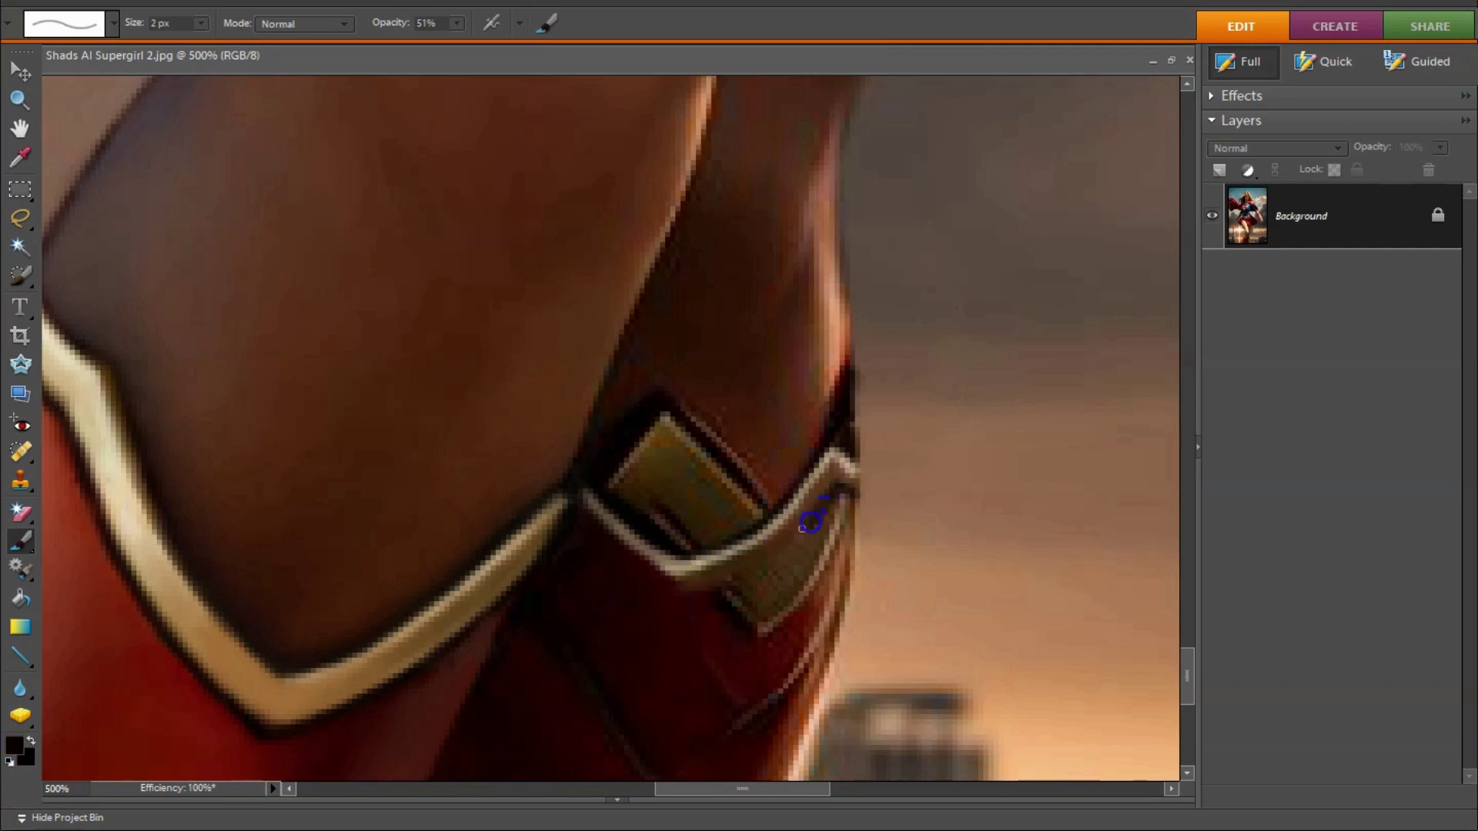
{"action": "key", "text": "bracketright"}
{"action": "key", "text": "bracketright"}
{"action": "key", "text": "bracketright"}
{"action": "key", "text": "5"}
{"action": "left_click", "coordinate": [626, 561], "text": "alt"}
{"action": "mouse_move", "coordinate": [769, 461]}
{"action": "left_mouse_down"}
{"action": "mouse_move", "coordinate": [723, 502]}
{"action": "mouse_move", "coordinate": [660, 518]}
{"action": "left_mouse_up"}
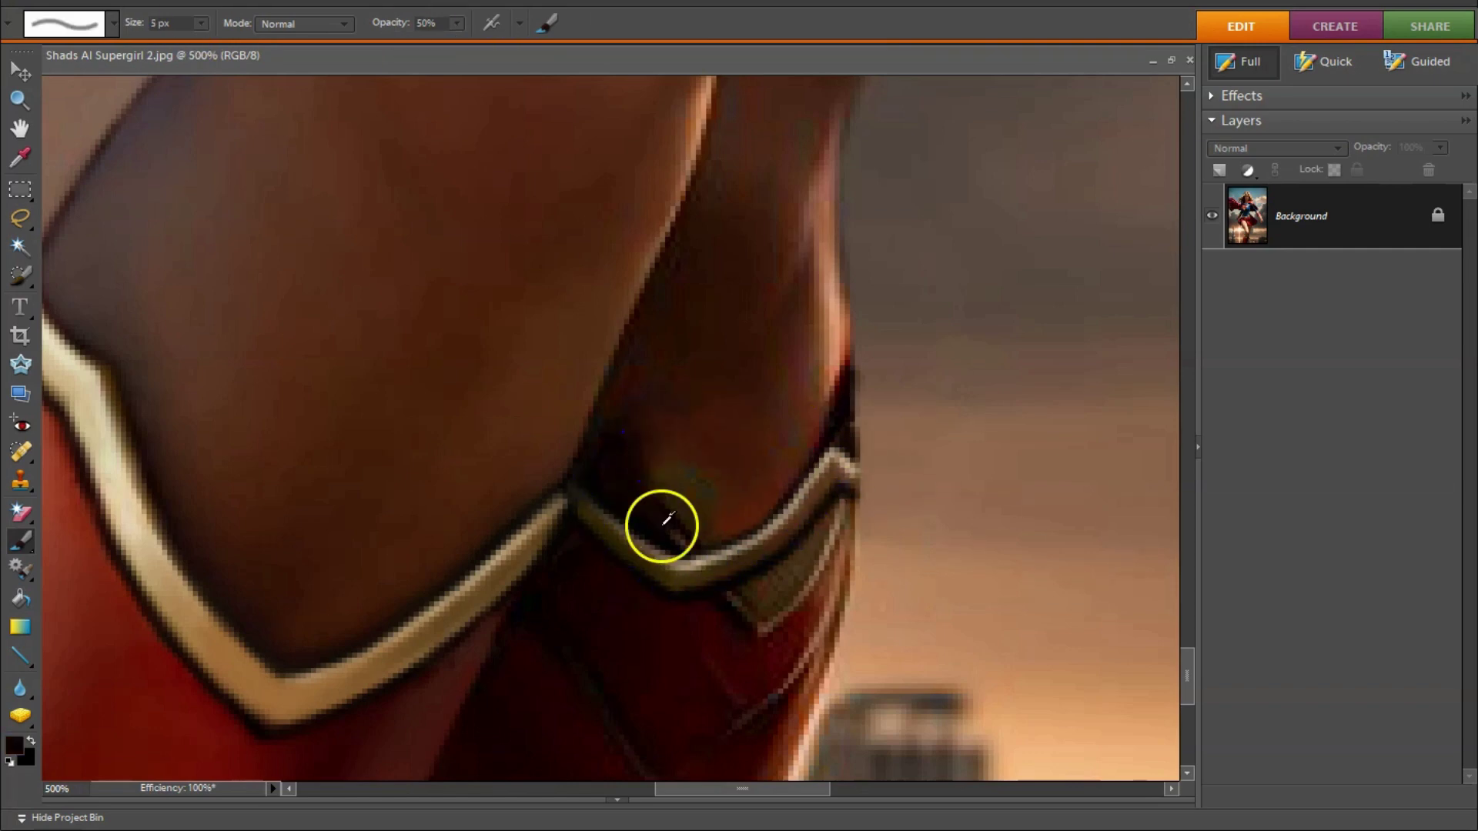
{"action": "mouse_move", "coordinate": [801, 431]}
{"action": "left_mouse_down"}
{"action": "mouse_move", "coordinate": [864, 313]}
{"action": "mouse_move", "coordinate": [838, 343]}
{"action": "left_mouse_up"}
Step: Zoom out to check the image, then return to the boot trim and sample its dark brown shadow
{"action": "left_click", "coordinate": [790, 578], "text": "alt"}
{"action": "key", "text": "z"}
{"action": "key", "text": "ctrl+0"}
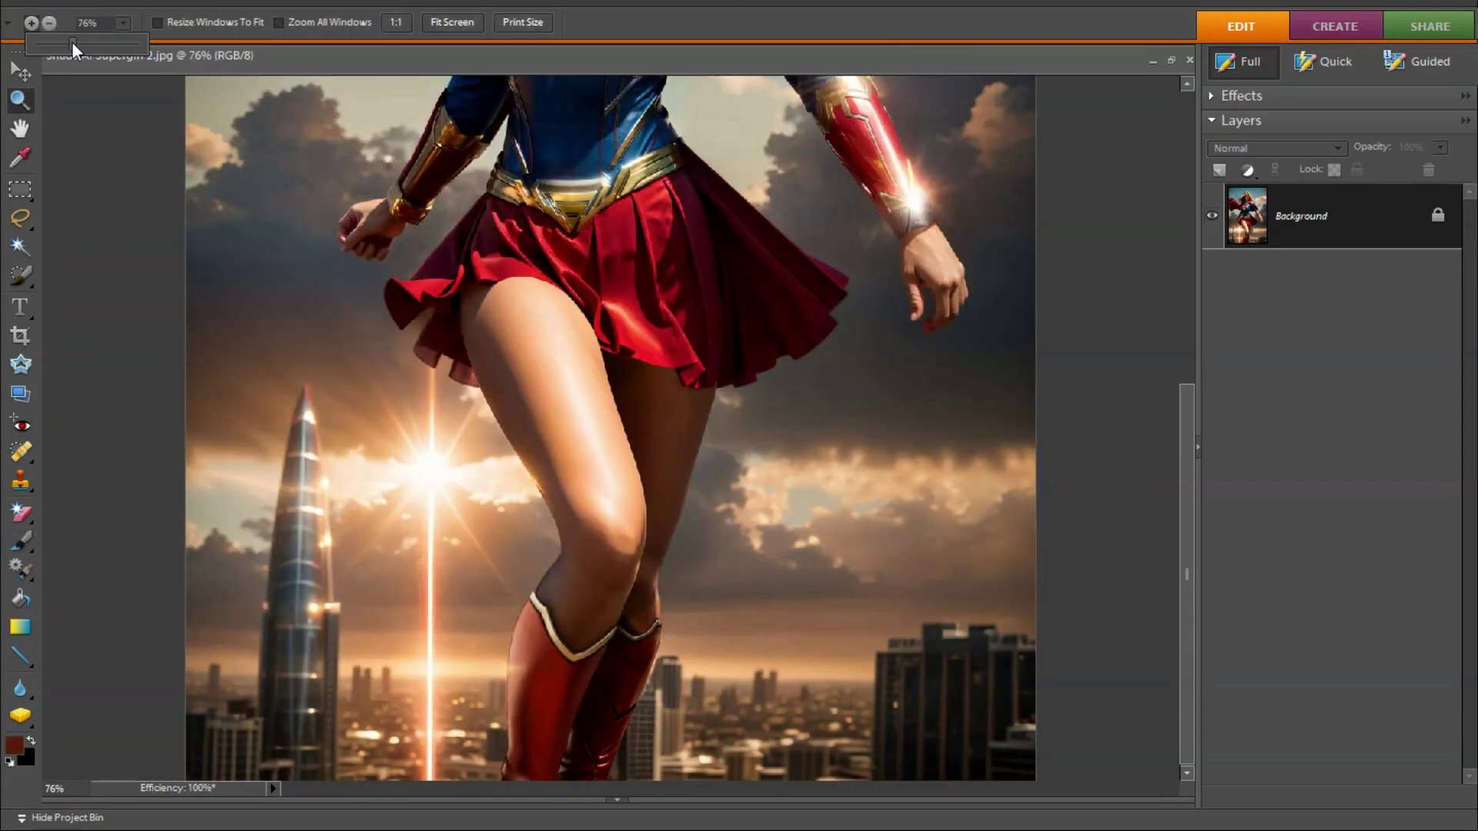
{"action": "left_click", "coordinate": [650, 488]}
{"action": "key", "text": "s"}
{"action": "key", "text": "b"}
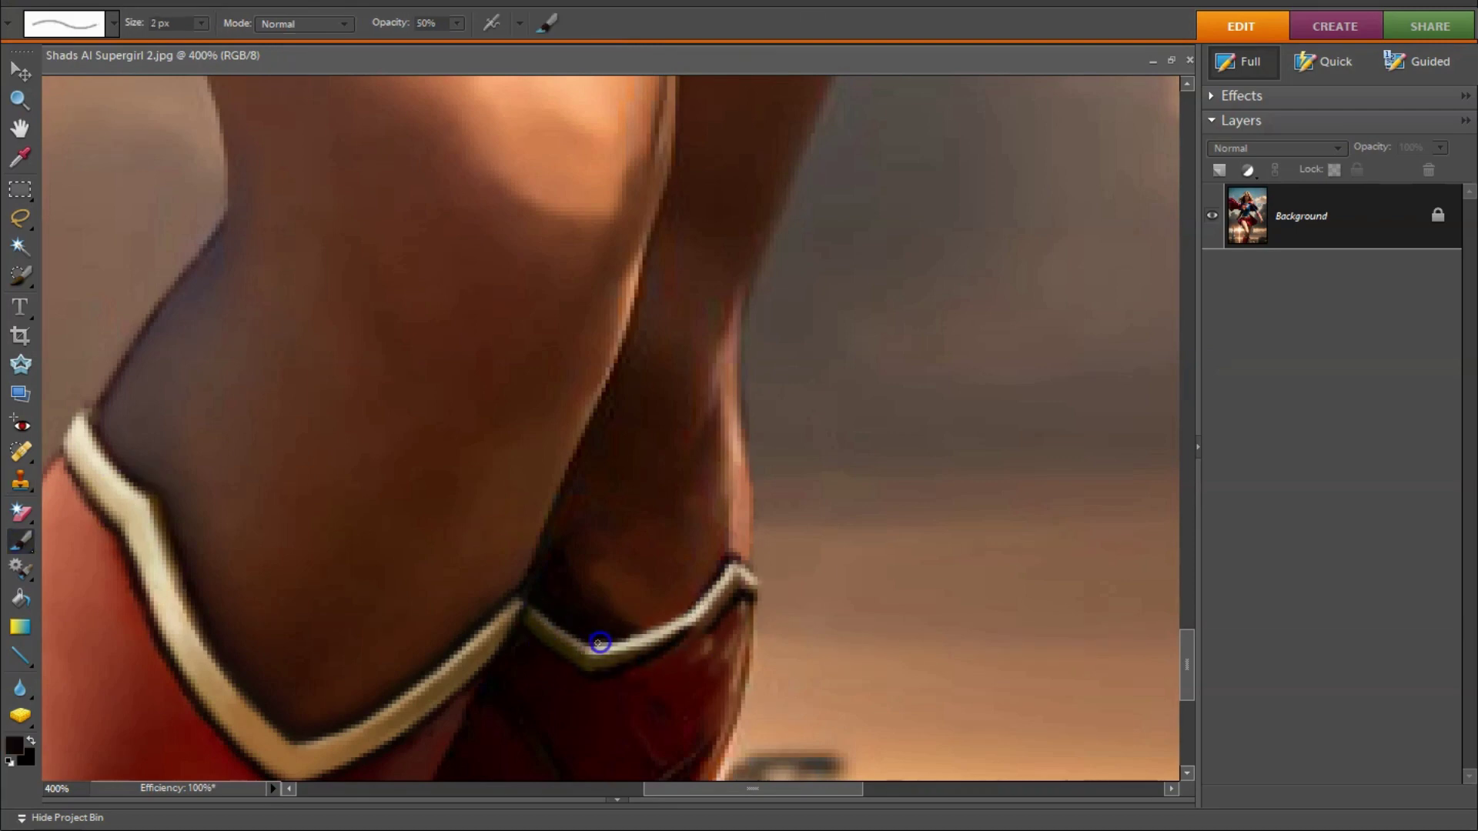
{"action": "left_click", "coordinate": [658, 644], "text": "alt"}
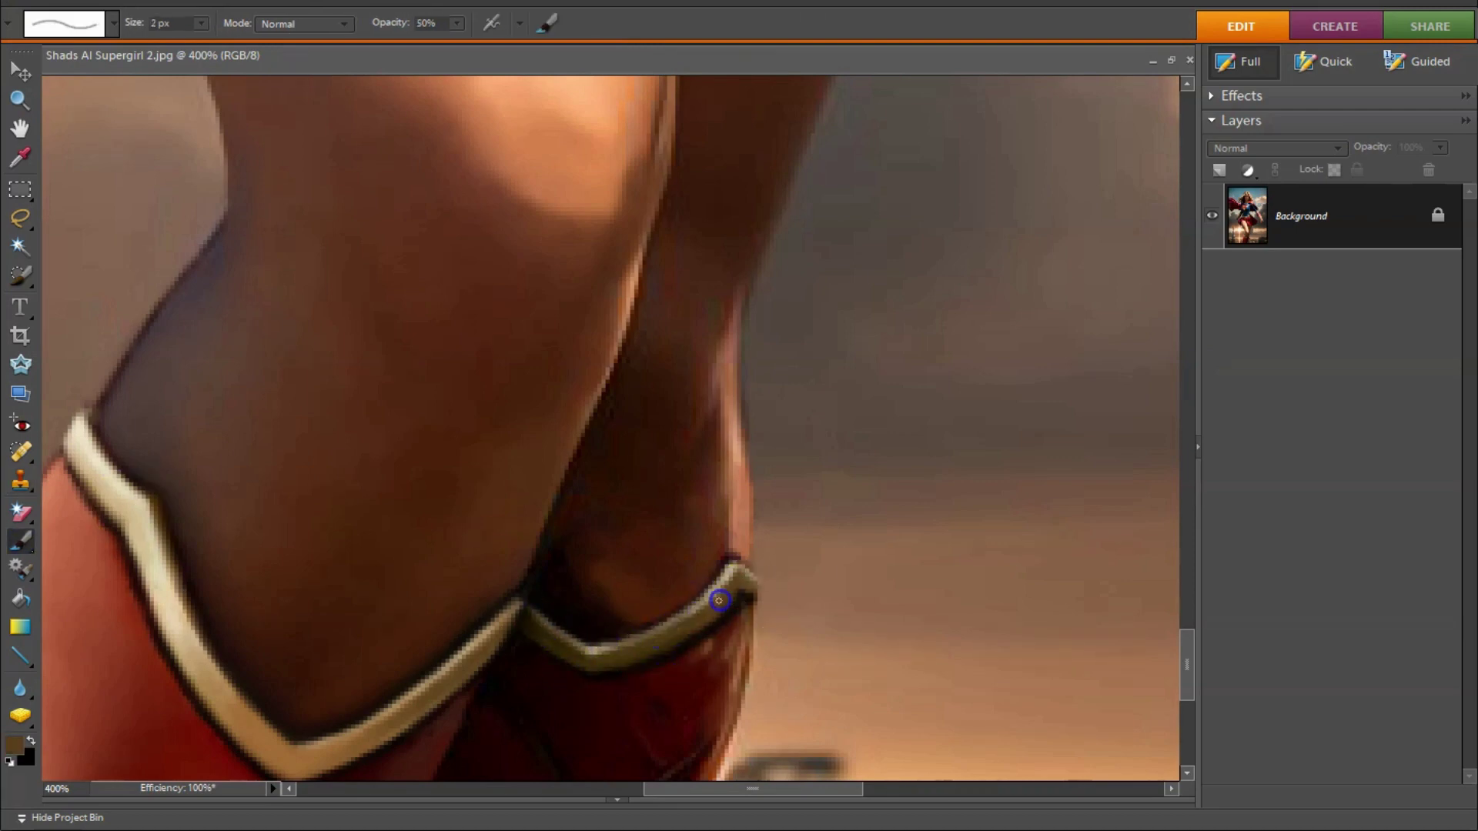
Step: Sample the boot's dark red and a lighter red for low-strength painting
{"action": "scroll", "coordinate": [1191, 680], "scroll_direction": "down", "scroll_amount": 5}
{"action": "scroll", "coordinate": [620, 669], "scroll_direction": "up", "scroll_amount": 4}
{"action": "scroll", "coordinate": [564, 495], "scroll_direction": "down", "scroll_amount": 4}
{"action": "left_click", "coordinate": [564, 495], "text": "alt"}
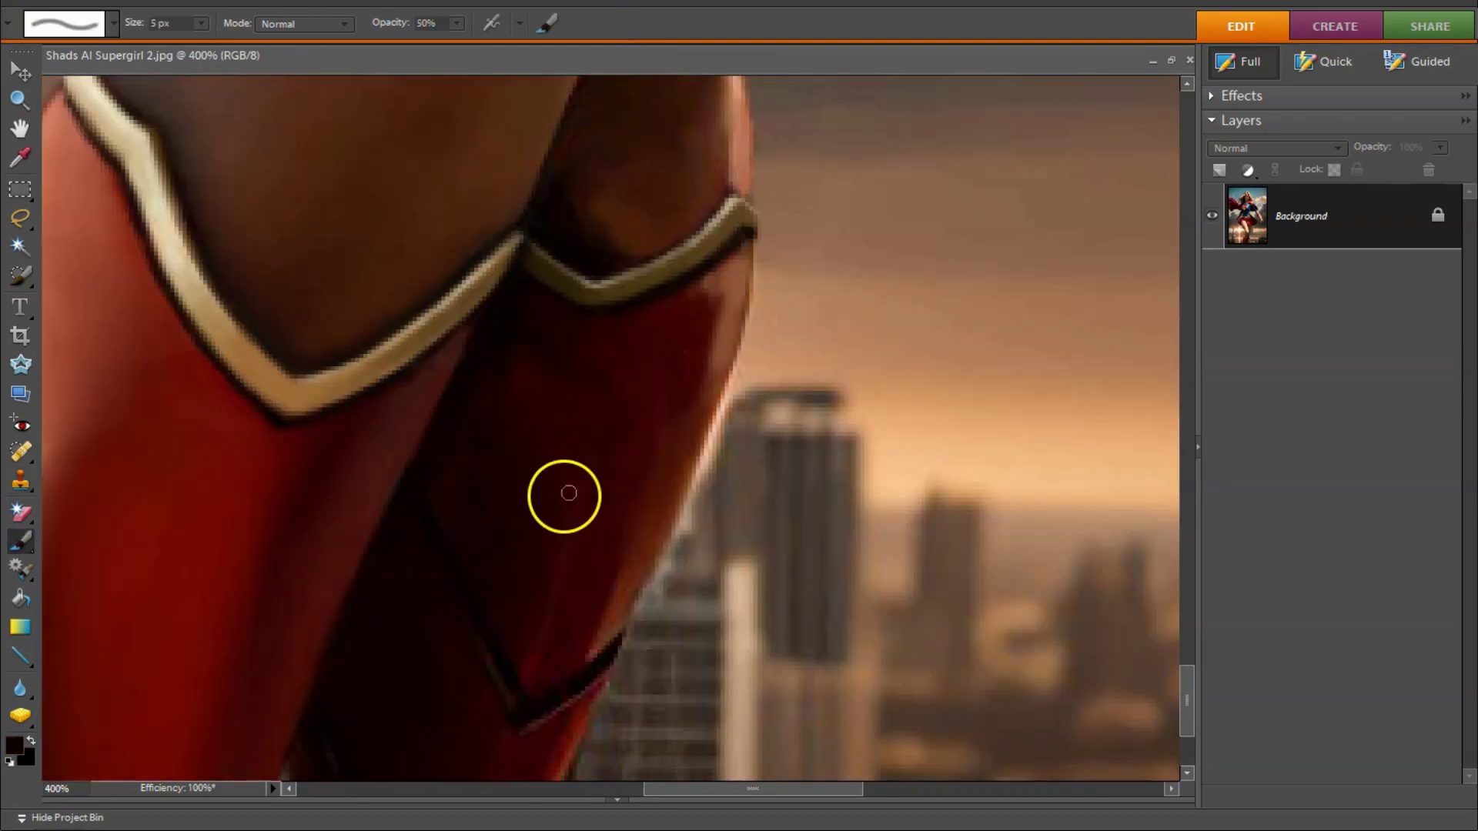
{"action": "key", "text": "s"}
{"action": "scroll", "coordinate": [620, 683], "scroll_direction": "left", "scroll_amount": 3}
{"action": "key", "text": "b"}
{"action": "left_click", "coordinate": [188, 538], "text": "alt"}
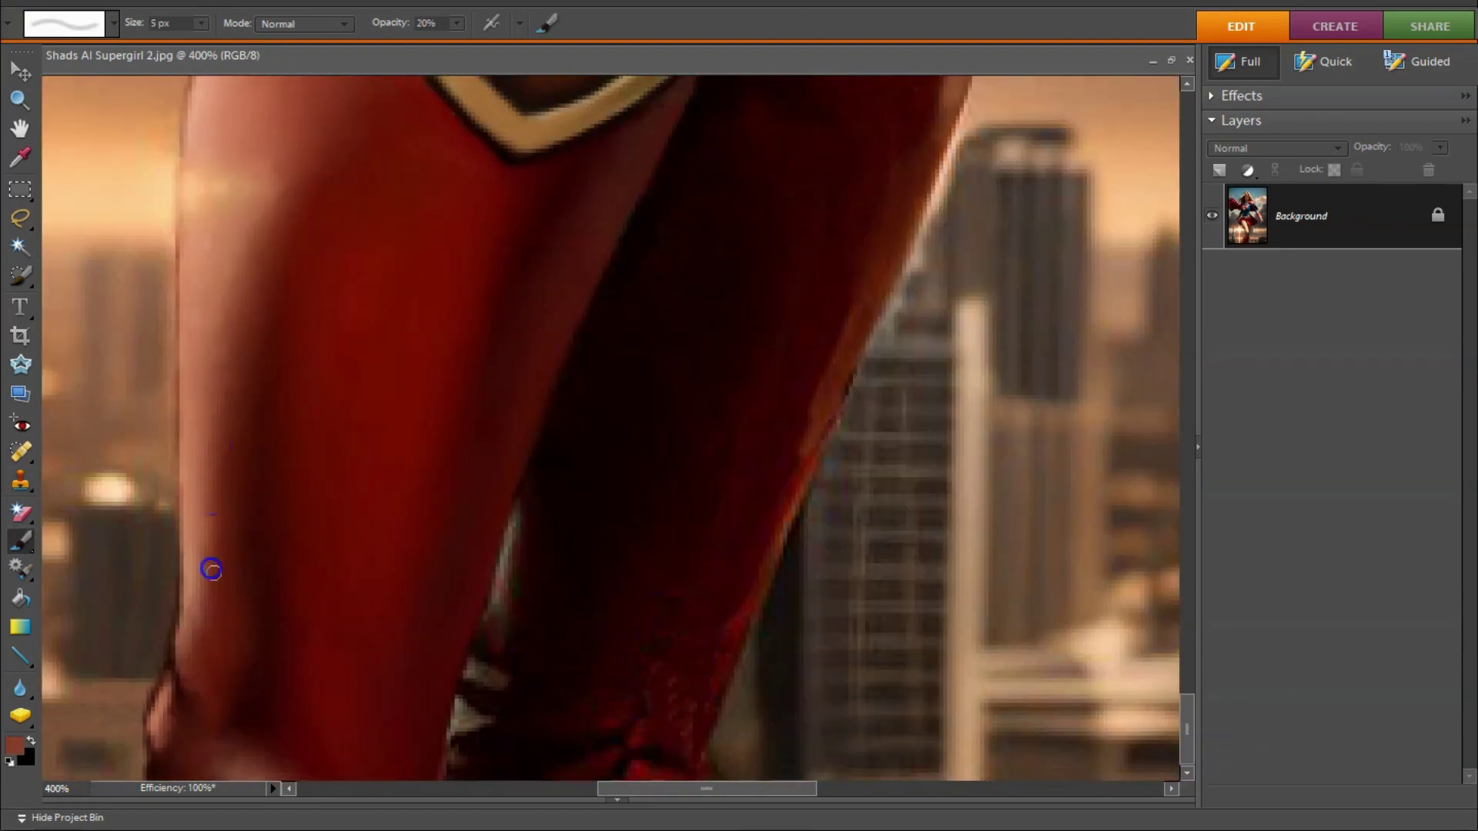
Step: Darken the bright highlights on the boot's left edge and the bright red patch below
{"action": "scroll", "coordinate": [939, 329], "scroll_direction": "up", "scroll_amount": 3}
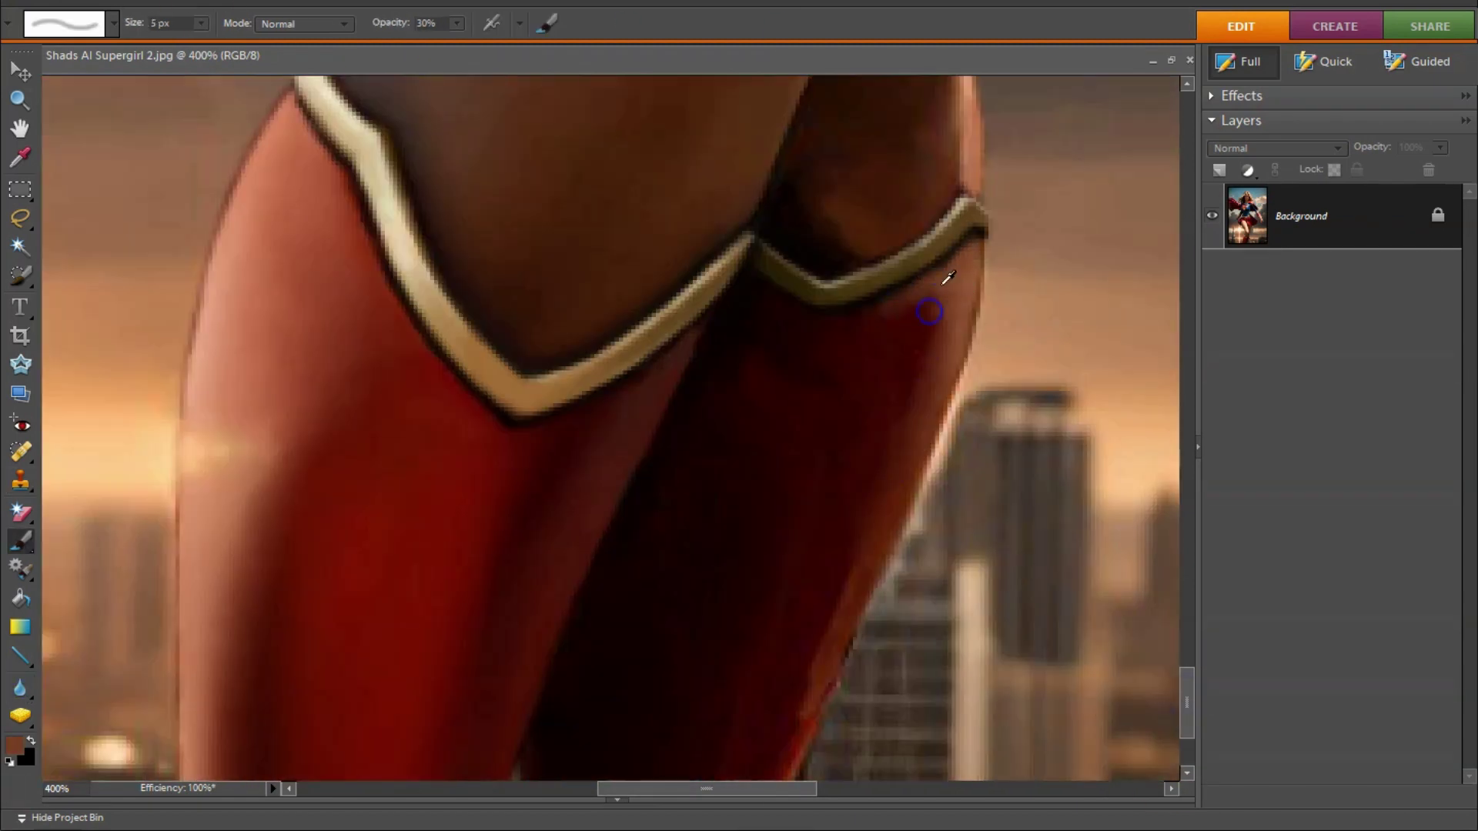
{"action": "scroll", "coordinate": [850, 382], "scroll_direction": "up", "scroll_amount": 2}
{"action": "key", "text": "s"}
{"action": "scroll", "coordinate": [878, 404], "scroll_direction": "up", "scroll_amount": 3}
{"action": "scroll", "coordinate": [1039, 271], "scroll_direction": "down", "scroll_amount": 4}
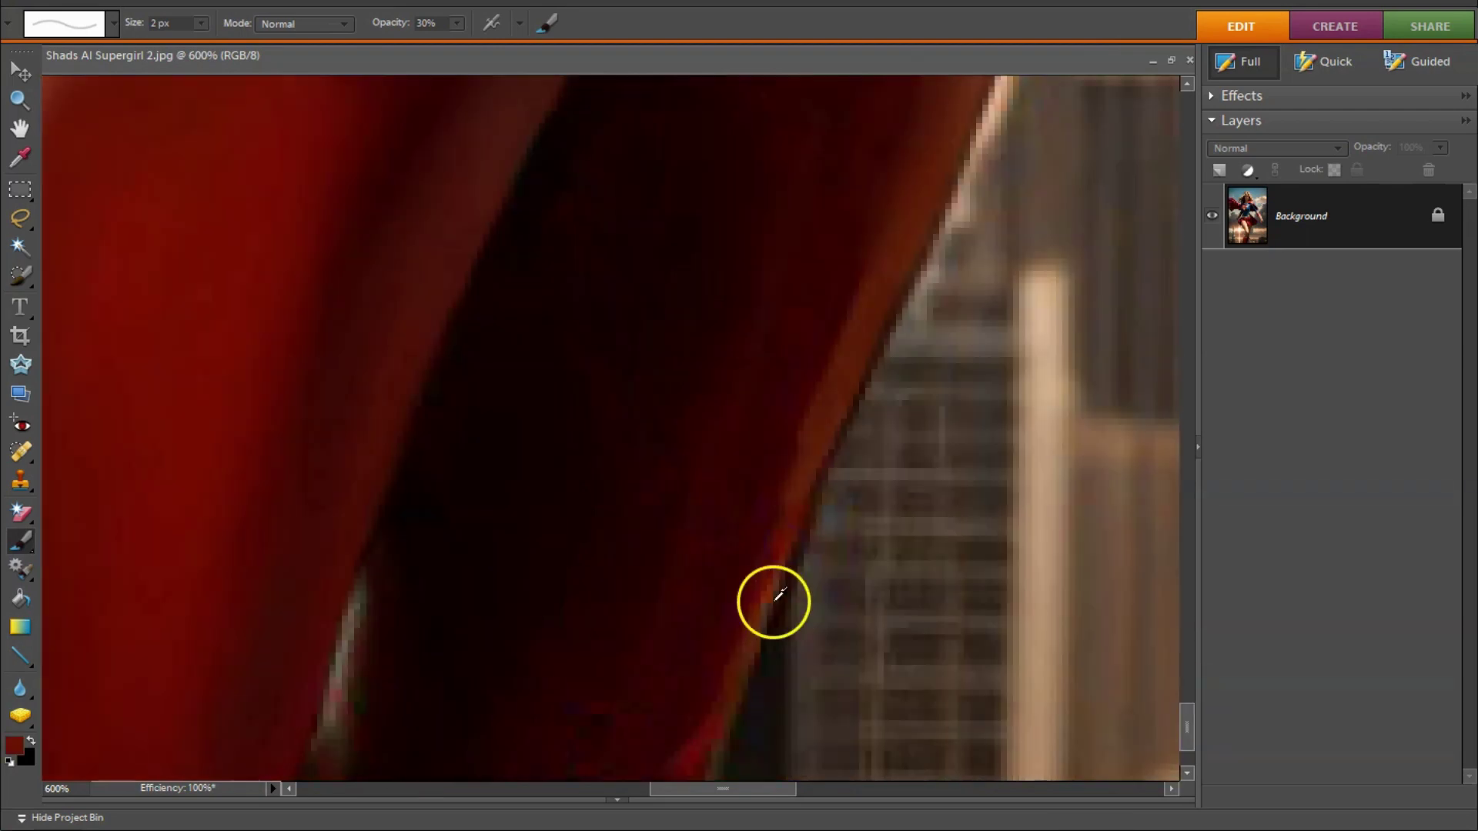
{"action": "key", "text": "b"}
{"action": "key", "text": "bracketright"}
{"action": "key", "text": "bracketright"}
{"action": "key", "text": "bracketright"}
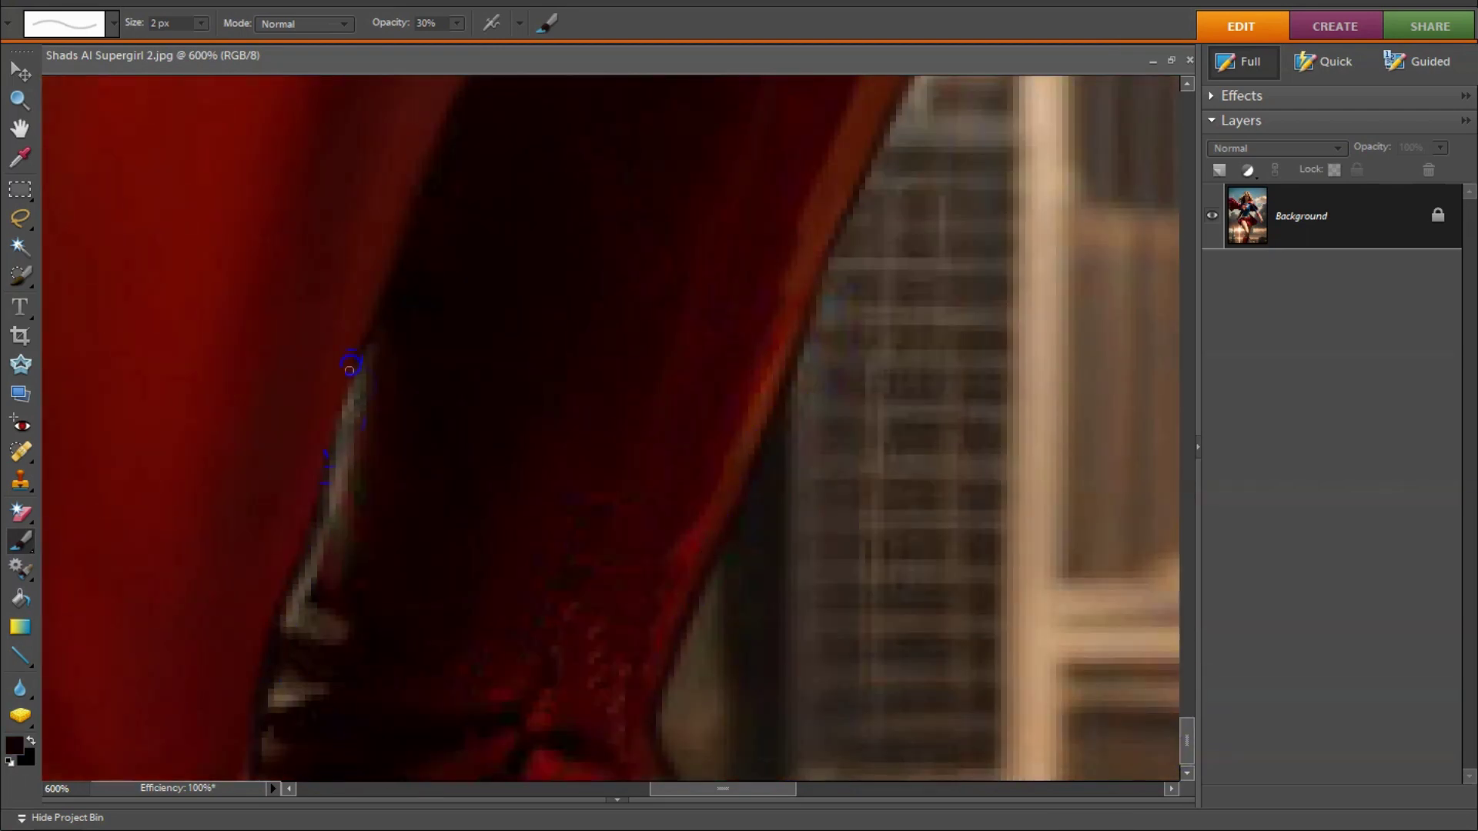
{"action": "mouse_move", "coordinate": [354, 353]}
{"action": "left_mouse_down"}
{"action": "mouse_move", "coordinate": [297, 659]}
{"action": "mouse_move", "coordinate": [324, 770]}
{"action": "left_mouse_up"}
{"action": "mouse_move", "coordinate": [539, 770]}
{"action": "left_mouse_down"}
{"action": "mouse_move", "coordinate": [592, 712]}
{"action": "mouse_move", "coordinate": [561, 602]}
{"action": "left_mouse_up"}
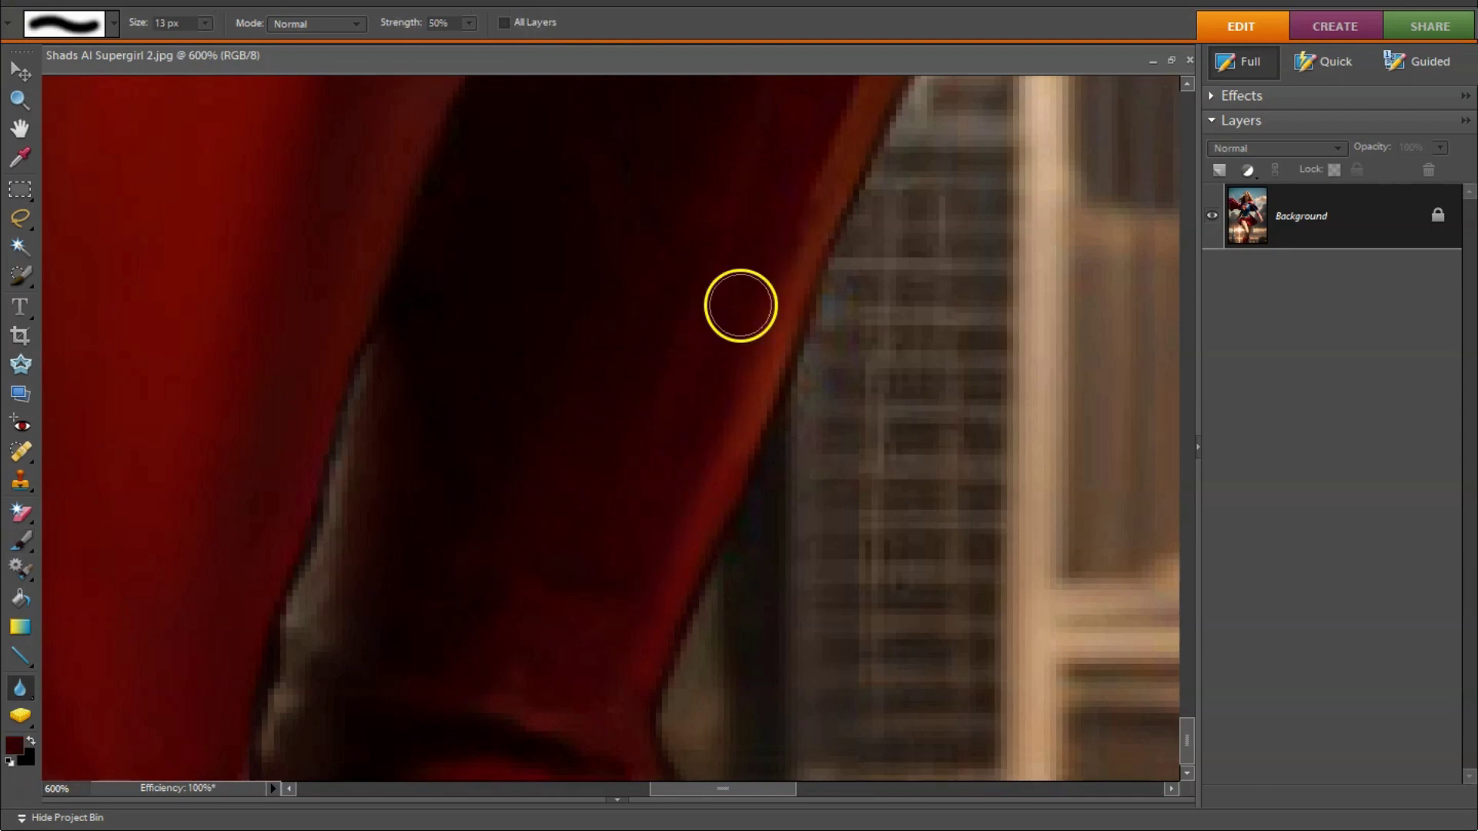
Step: Sample a brown near the gold trim and lighten the skin edge above the boot trim
{"action": "scroll", "coordinate": [854, 338], "scroll_direction": "up", "scroll_amount": 5}
{"action": "left_click", "coordinate": [958, 380], "text": "alt"}
{"action": "key", "text": "bracketleft"}
{"action": "key", "text": "bracketleft"}
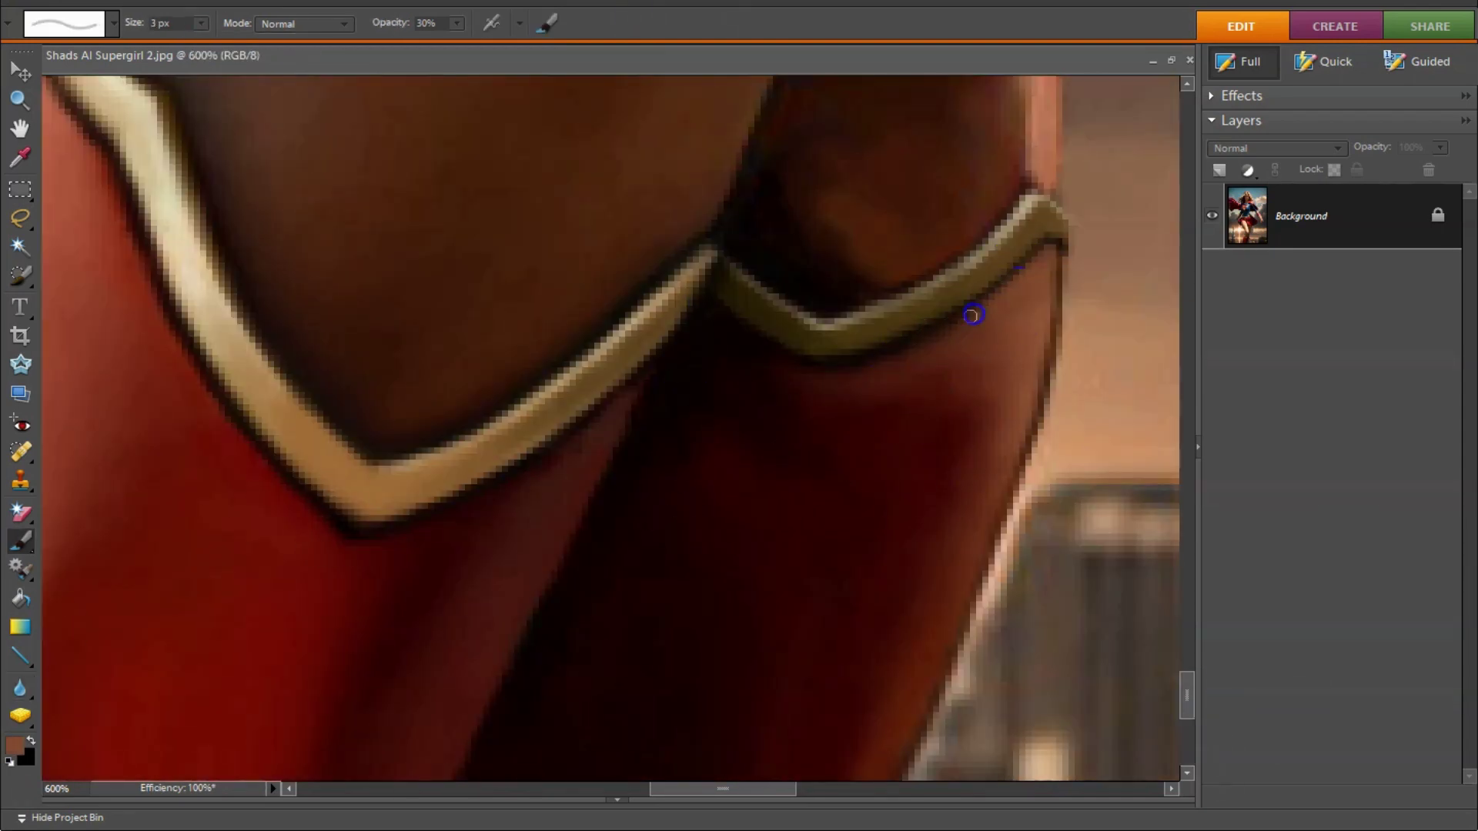
{"action": "scroll", "coordinate": [541, 690], "scroll_direction": "down", "scroll_amount": 5}
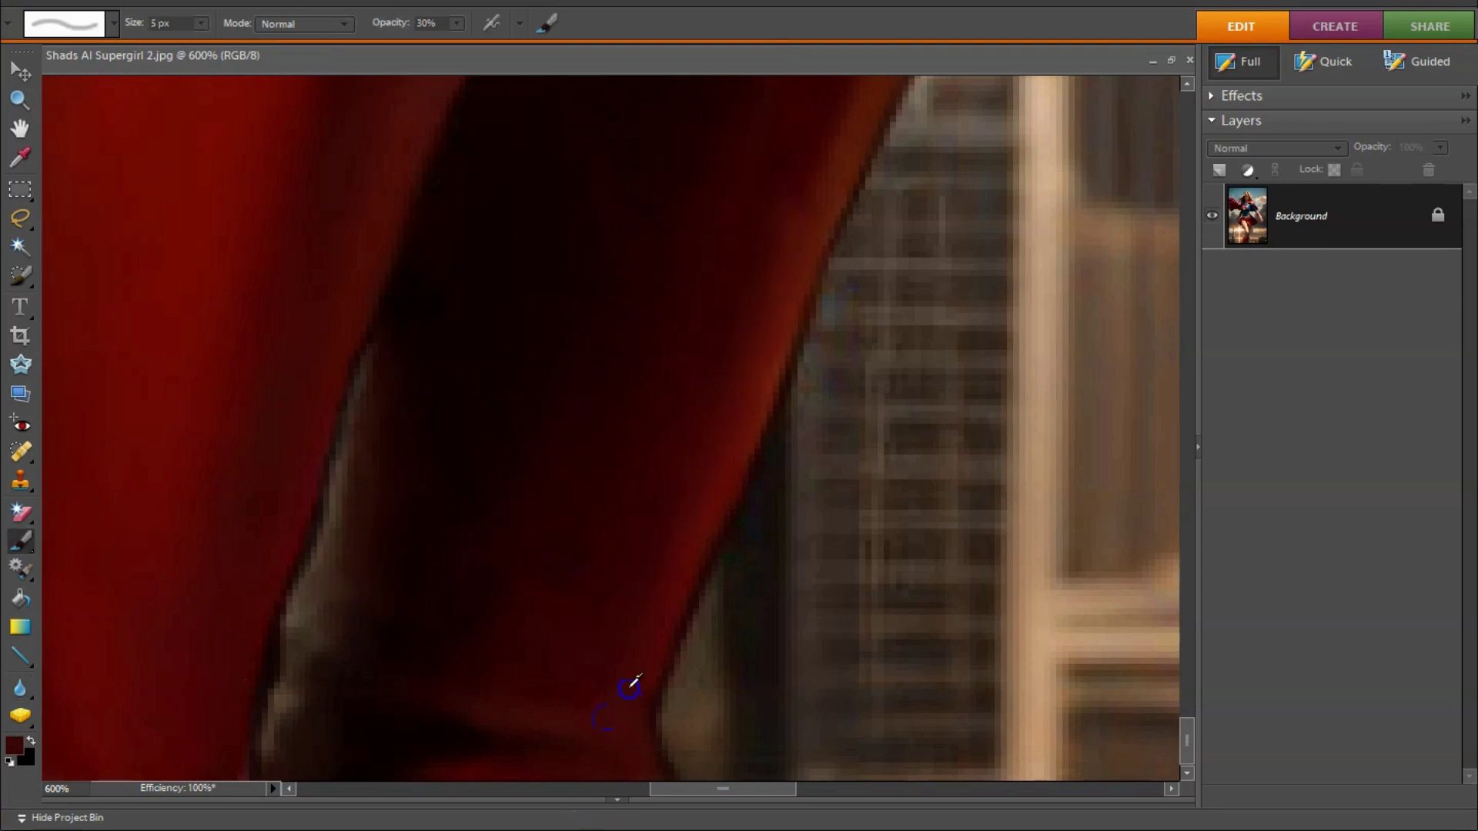
{"action": "scroll", "coordinate": [828, 601], "scroll_direction": "up", "scroll_amount": 3}
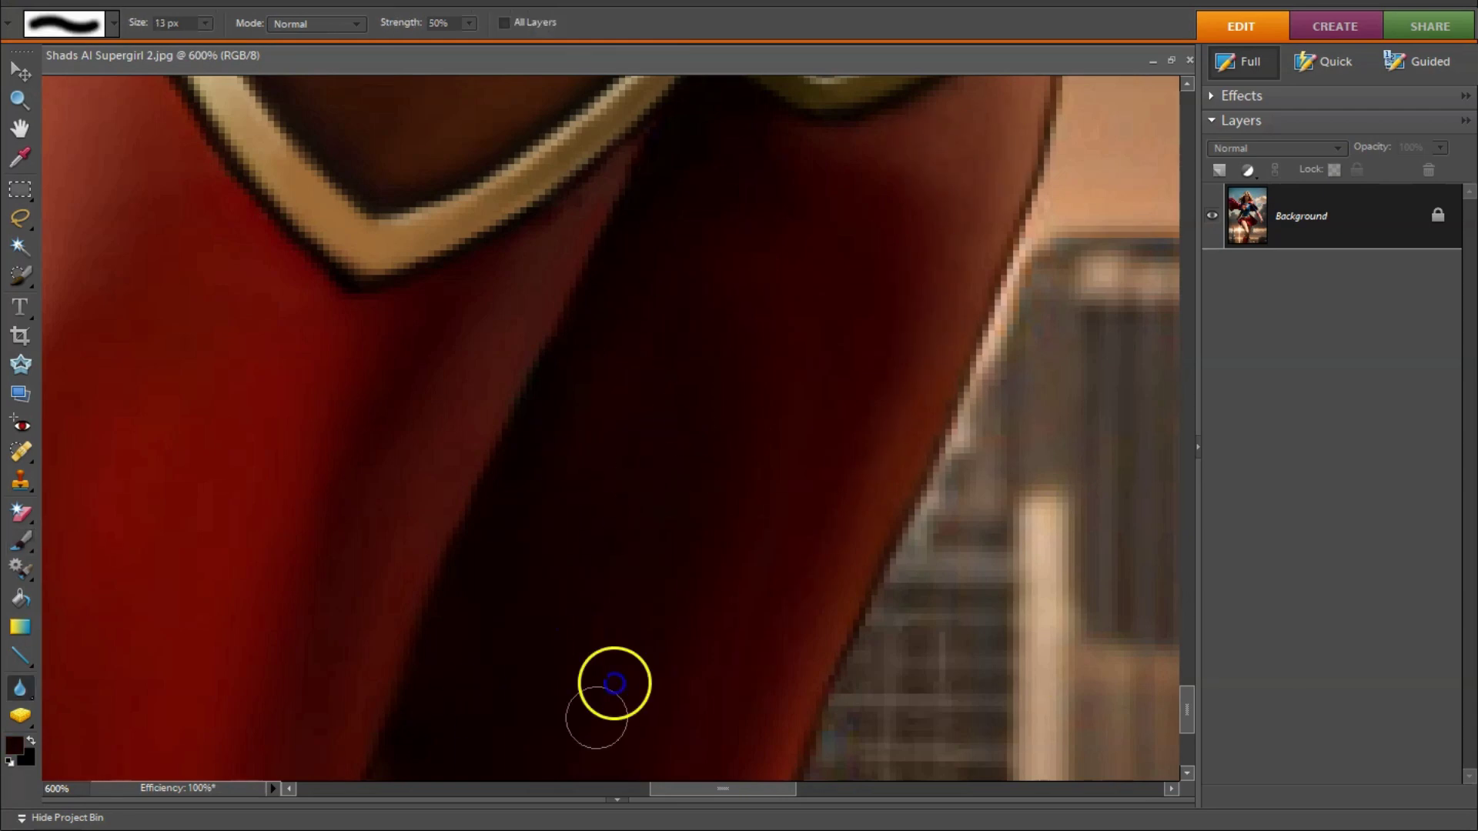
{"action": "scroll", "coordinate": [610, 683], "scroll_direction": "up", "scroll_amount": 3}
{"action": "key", "text": "bracketleft"}
{"action": "key", "text": "bracketleft"}
{"action": "scroll", "coordinate": [923, 454], "scroll_direction": "up", "scroll_amount": 3}
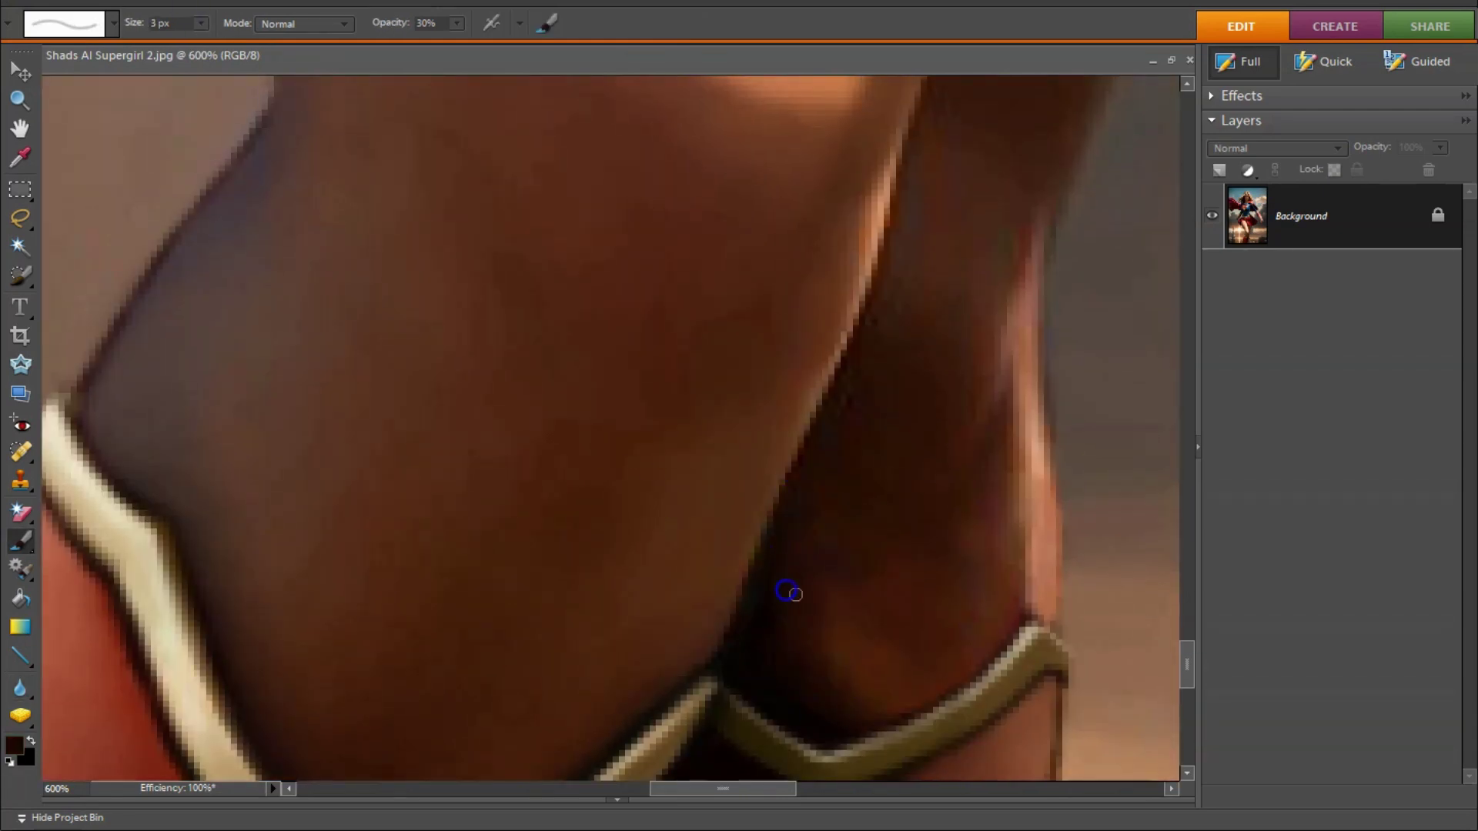
{"action": "left_click_drag", "start_coordinate": [1026, 511], "coordinate": [1023, 608]}
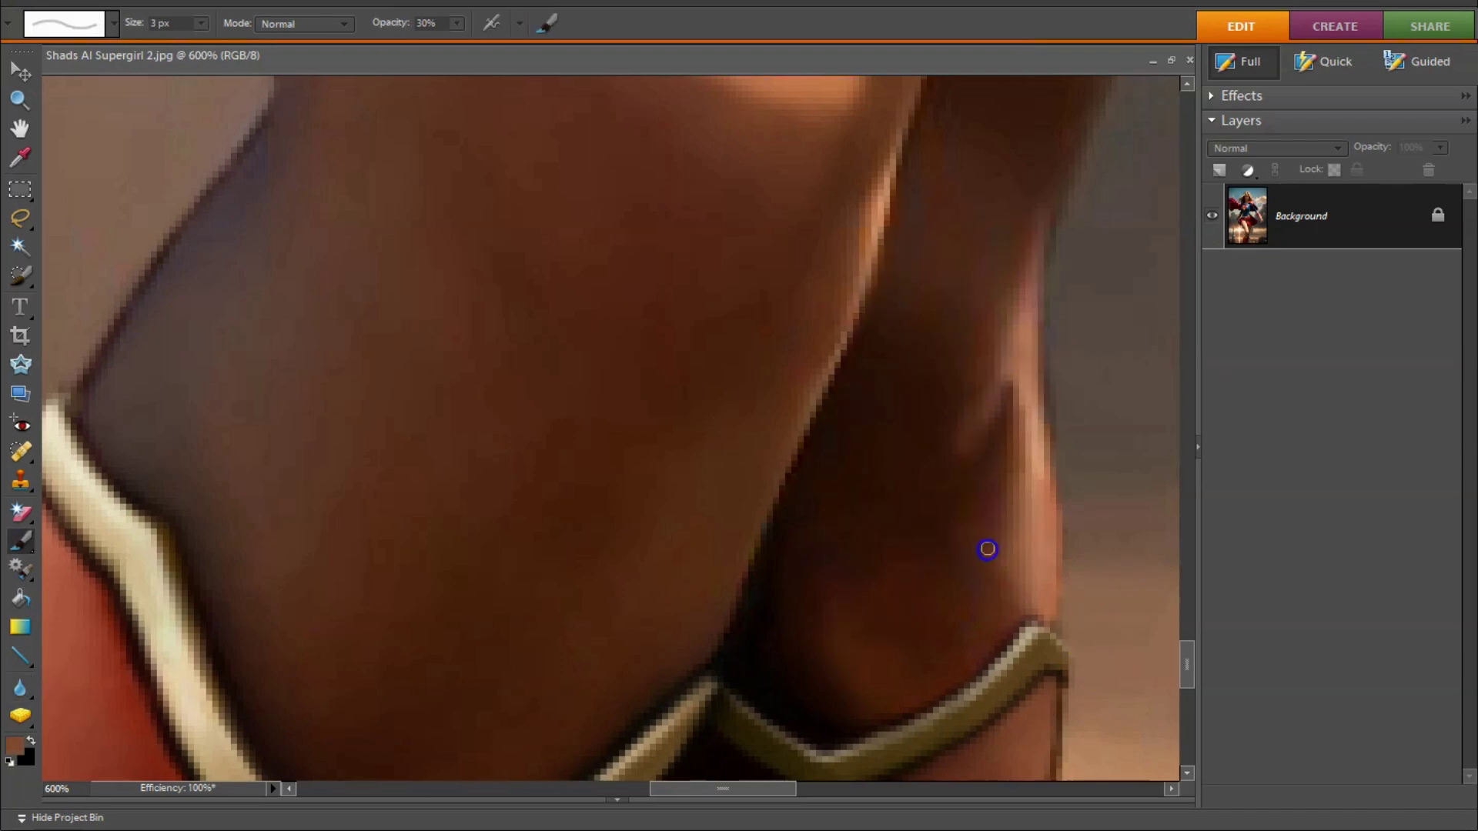
Step: Paint a dark edge along the lower hem of the red skirt
{"action": "scroll", "coordinate": [670, 486], "scroll_direction": "up", "scroll_amount": 3}
{"action": "scroll", "coordinate": [671, 487], "scroll_direction": "right", "scroll_amount": 3}
{"action": "scroll", "coordinate": [801, 431], "scroll_direction": "down", "scroll_amount": 3}
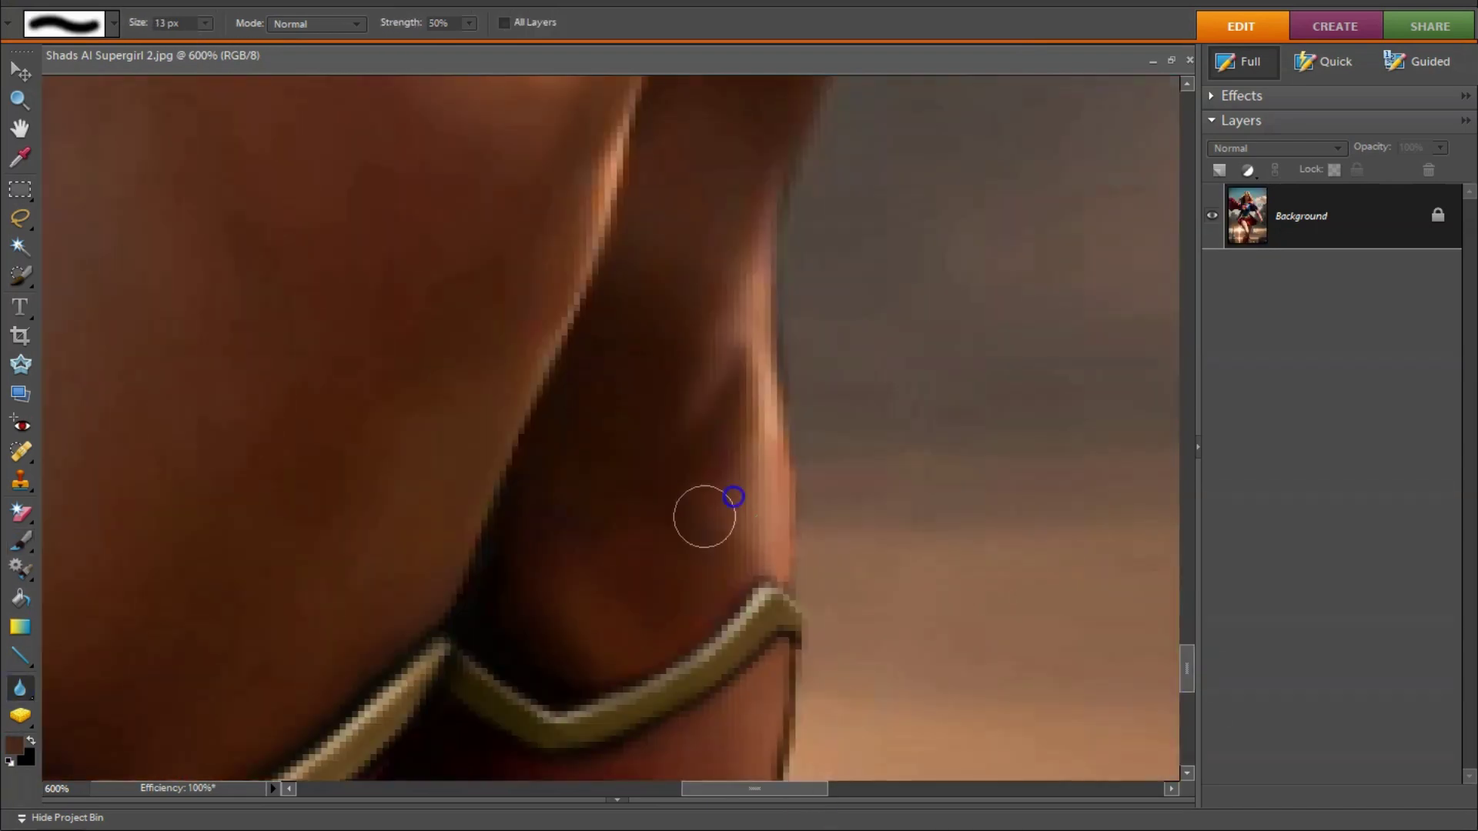
{"action": "left_click_drag", "start_coordinate": [1190, 594], "coordinate": [1186, 543]}
{"action": "key", "text": "bracketright"}
{"action": "key", "text": "bracketright"}
Step: At 20% strength, sample the leg's skin tone and paint soft strokes on the thigh
{"action": "key", "text": "2"}
{"action": "scroll", "coordinate": [563, 366], "scroll_direction": "down", "scroll_amount": 2}
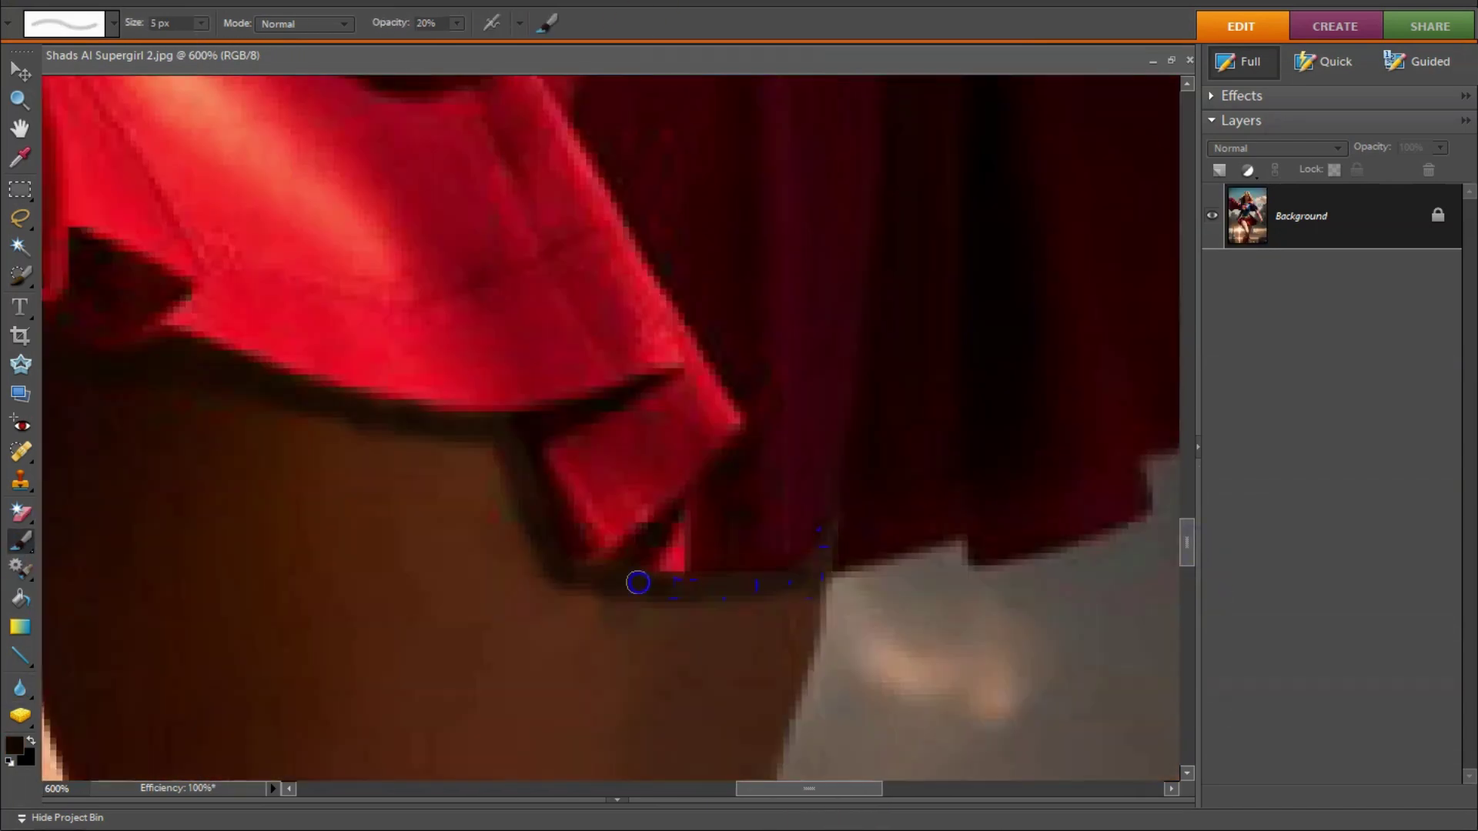
{"action": "scroll", "coordinate": [636, 583], "scroll_direction": "down", "scroll_amount": 2}
{"action": "scroll", "coordinate": [370, 280], "scroll_direction": "up", "scroll_amount": 3}
{"action": "left_click", "coordinate": [466, 427], "text": "alt"}
{"action": "left_click_drag", "start_coordinate": [465, 427], "coordinate": [584, 465]}
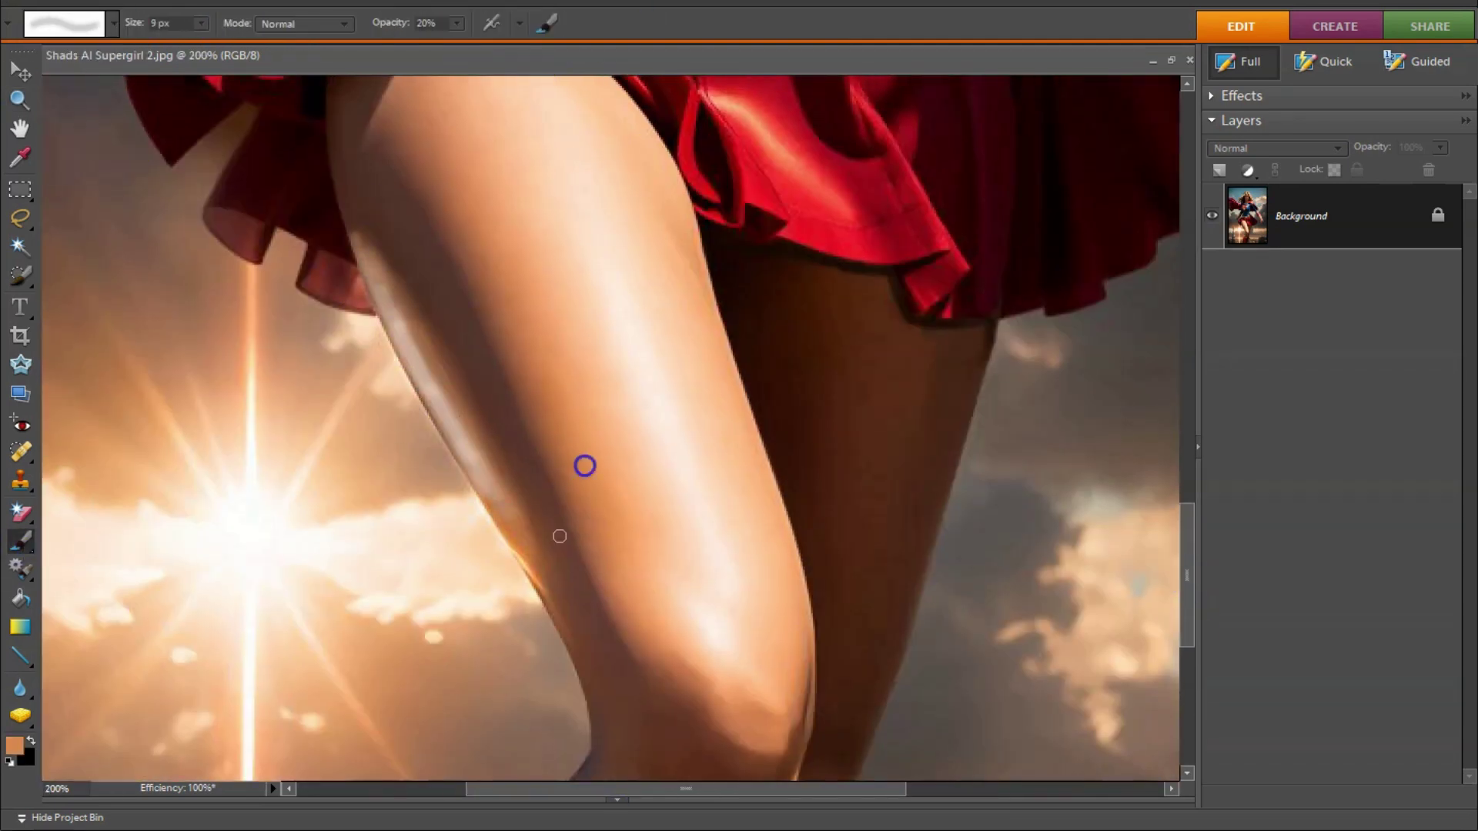
{"action": "scroll", "coordinate": [564, 217], "scroll_direction": "up", "scroll_amount": 3}
{"action": "key", "text": "bracketright"}
{"action": "key", "text": "bracketright"}
{"action": "scroll", "coordinate": [778, 99], "scroll_direction": "down", "scroll_amount": 4}
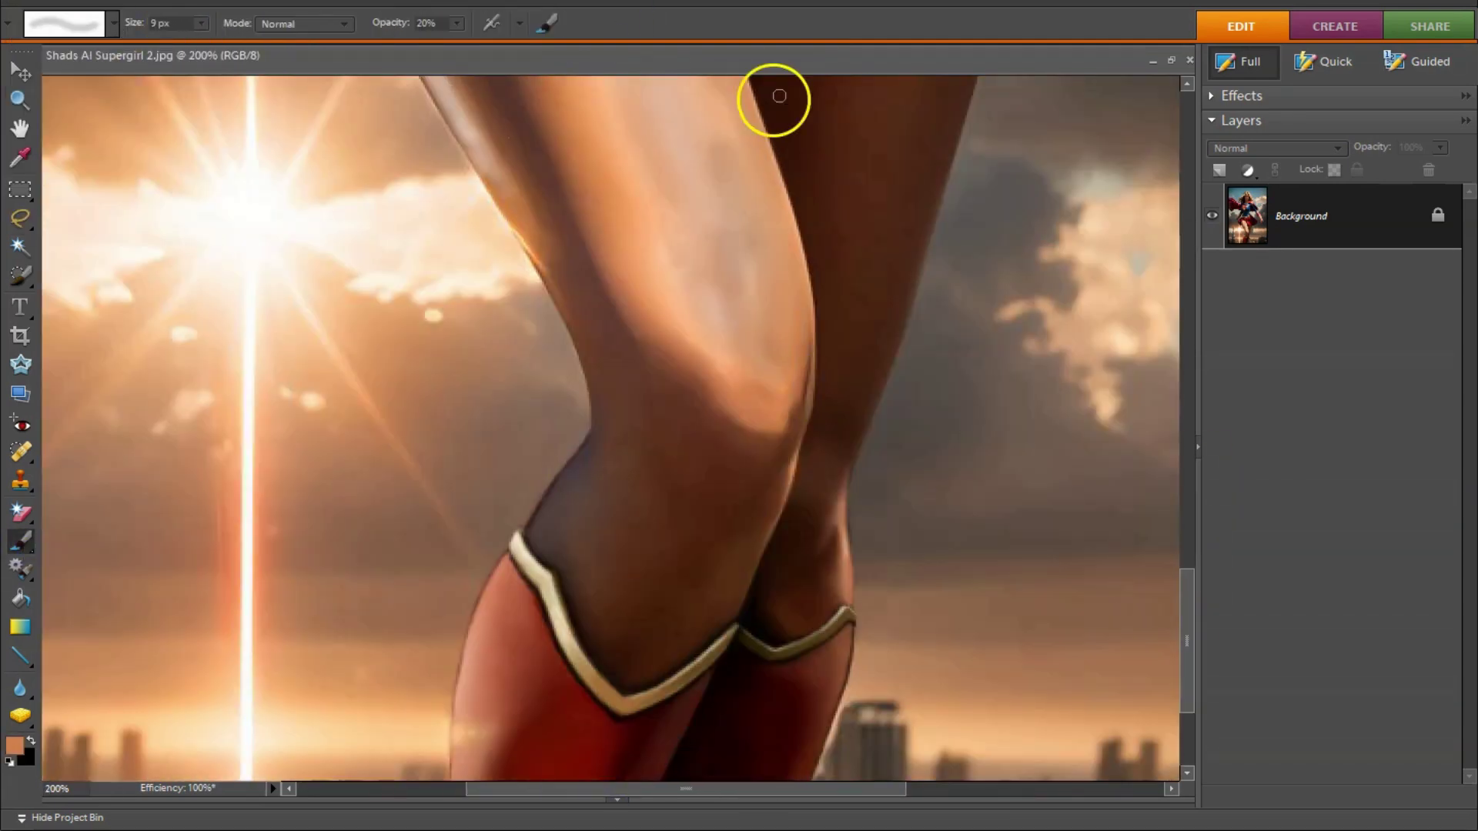
{"action": "scroll", "coordinate": [433, 297], "scroll_direction": "up", "scroll_amount": 4}
Step: Zoom in on the thigh below the skirt and sample a light peach skin tone
{"action": "key", "text": "z"}
{"action": "left_click", "coordinate": [817, 494]}
{"action": "key", "text": "b"}
{"action": "scroll", "coordinate": [817, 494], "scroll_direction": "up", "scroll_amount": 5}
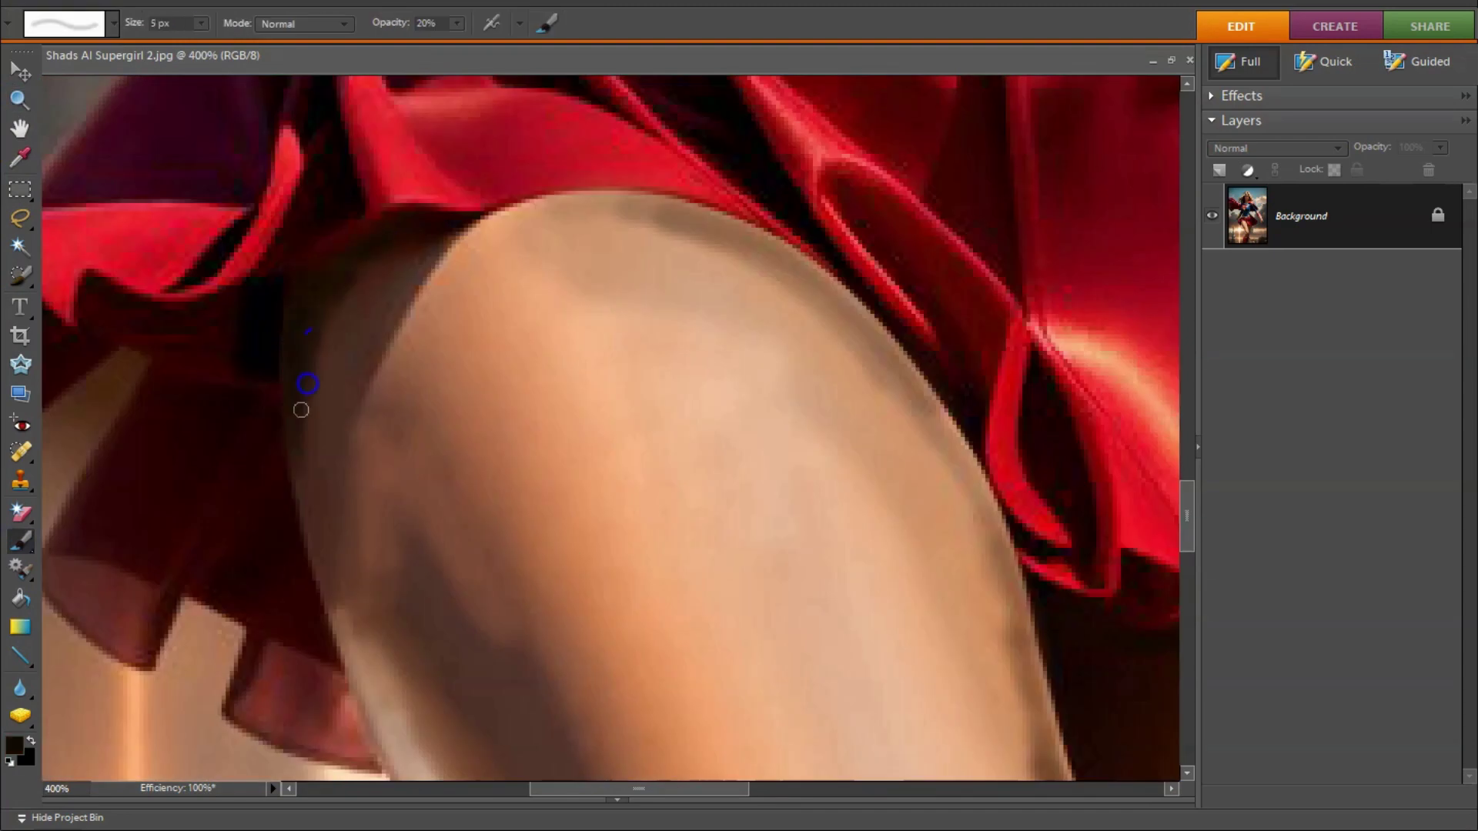
{"action": "scroll", "coordinate": [374, 528], "scroll_direction": "up", "scroll_amount": 1}
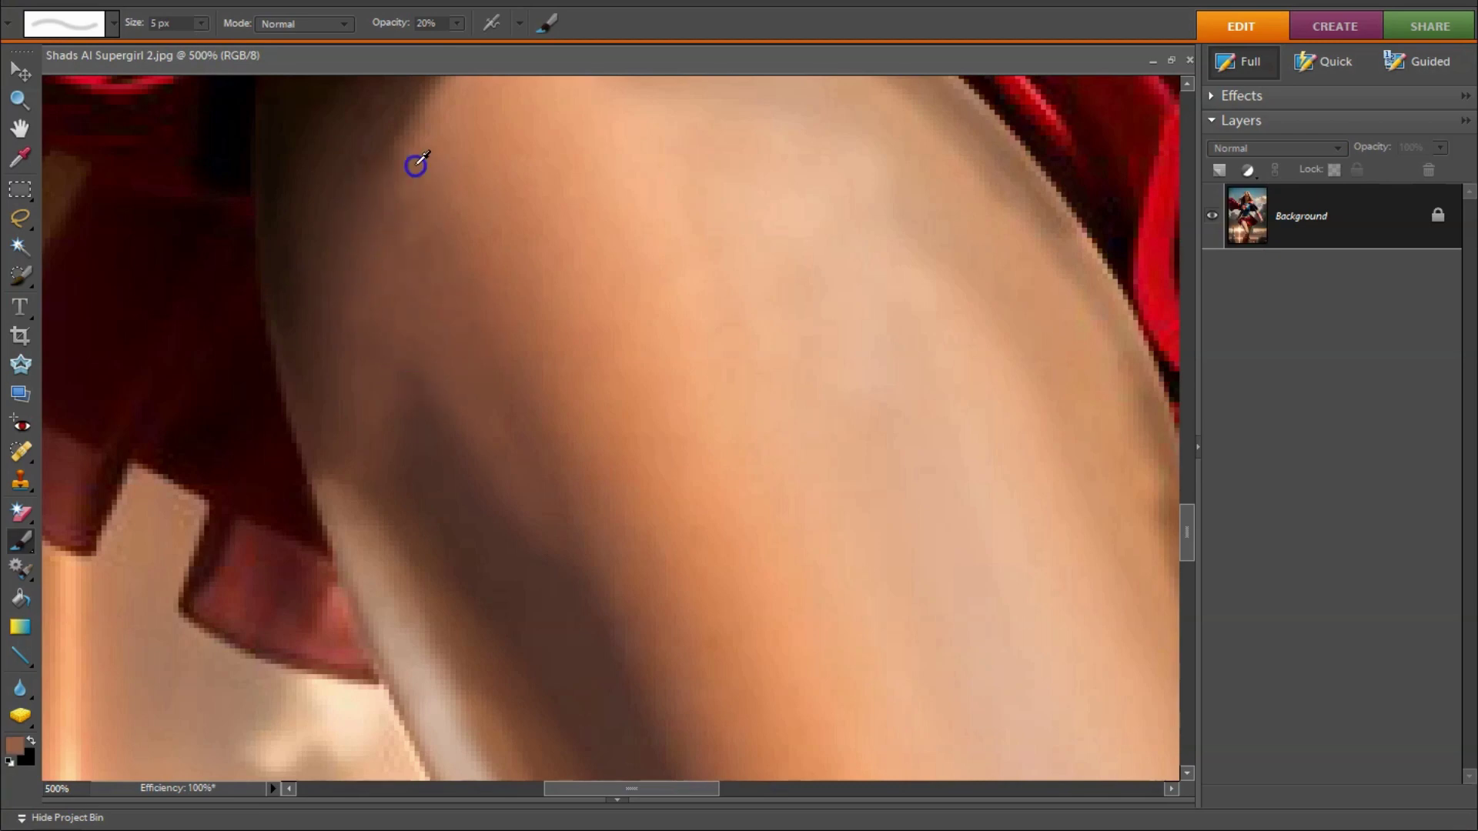
{"action": "scroll", "coordinate": [440, 536], "scroll_direction": "down", "scroll_amount": 3}
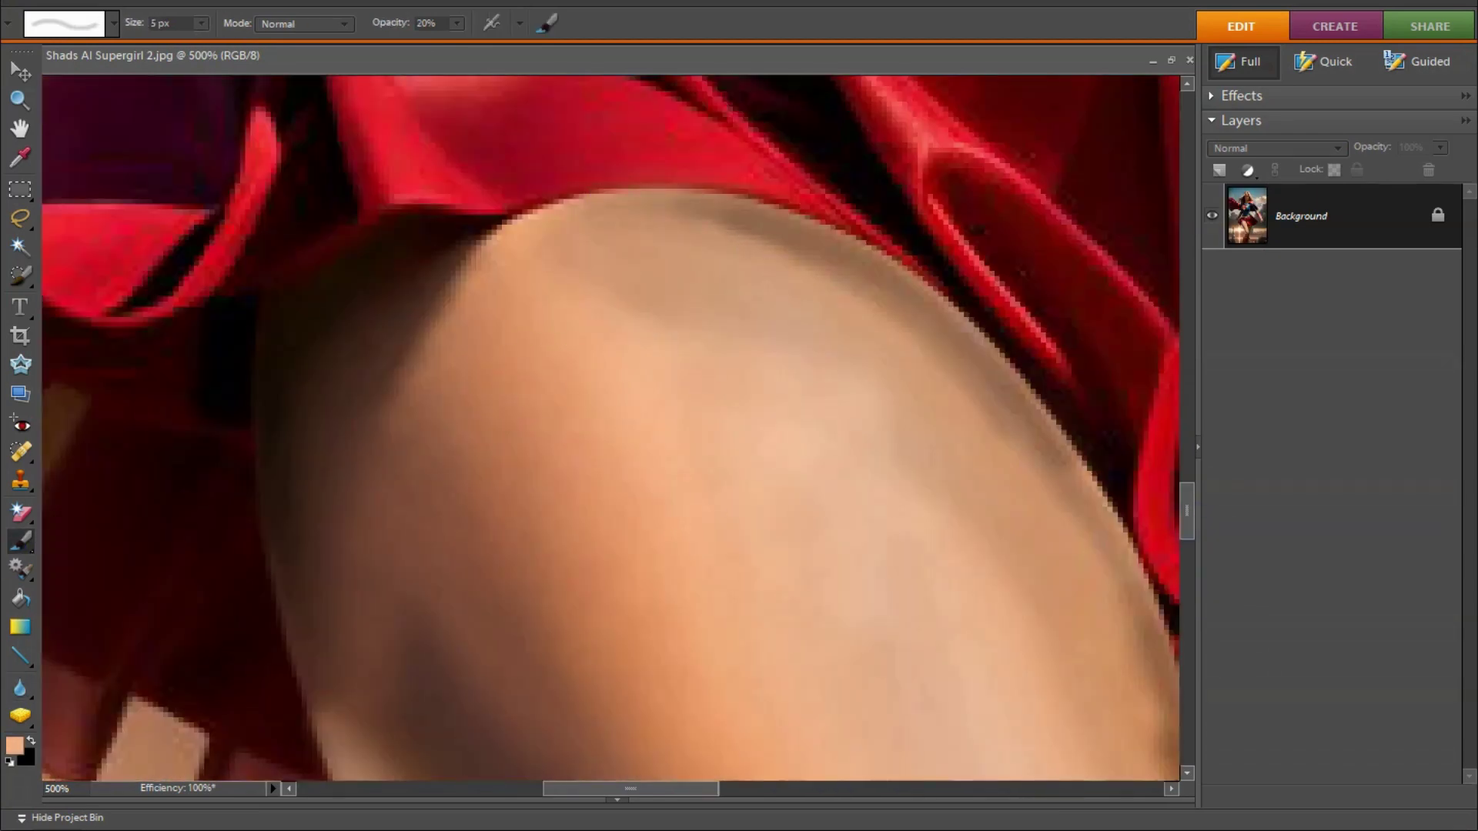
{"action": "key", "text": "ctrl+minus"}
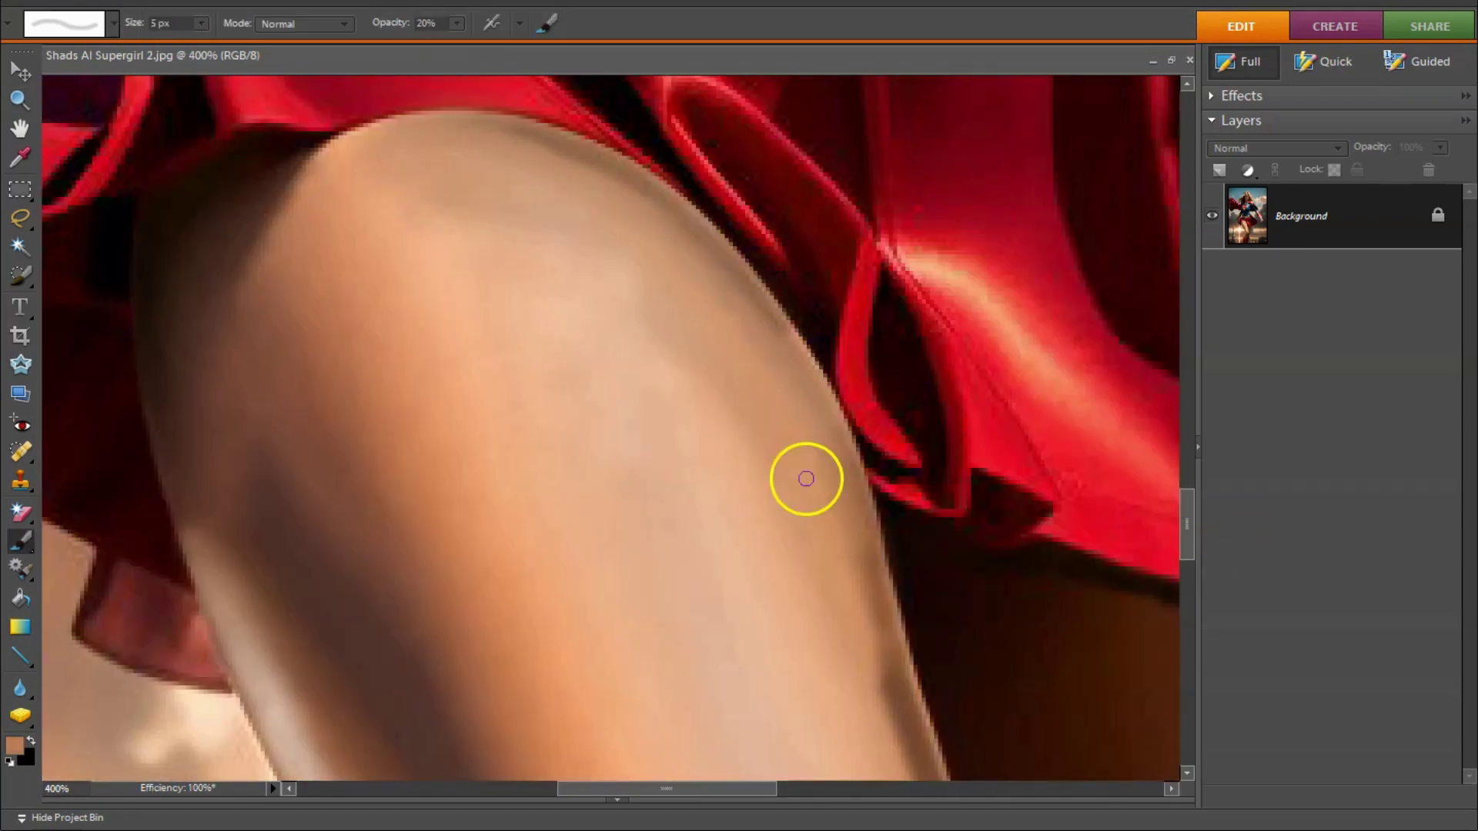
{"action": "left_click", "coordinate": [805, 478], "text": "alt"}
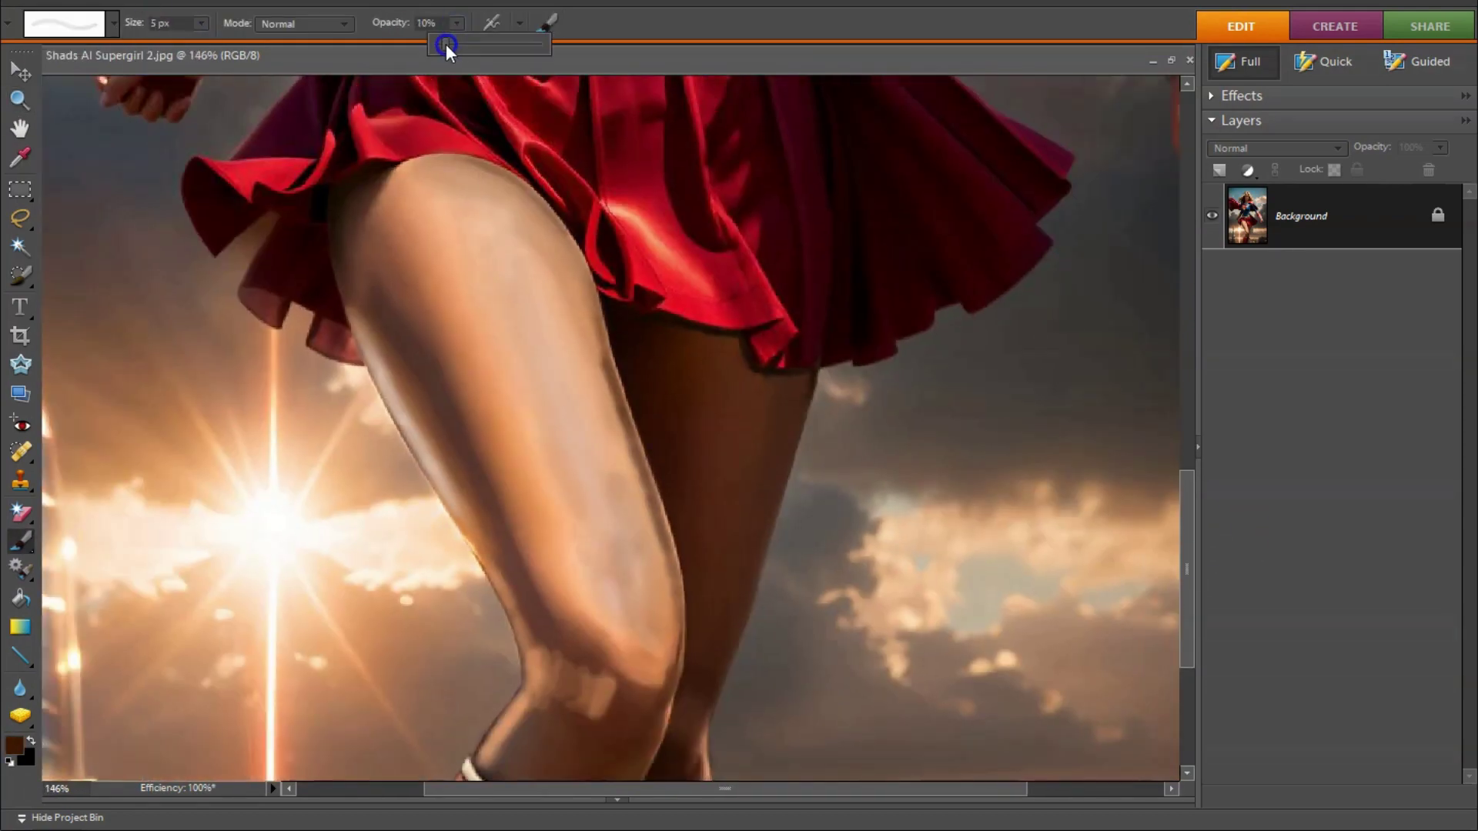
Step: Paint over the gap in the far boot's gold trim
{"action": "scroll", "coordinate": [689, 533], "scroll_direction": "down", "scroll_amount": 5}
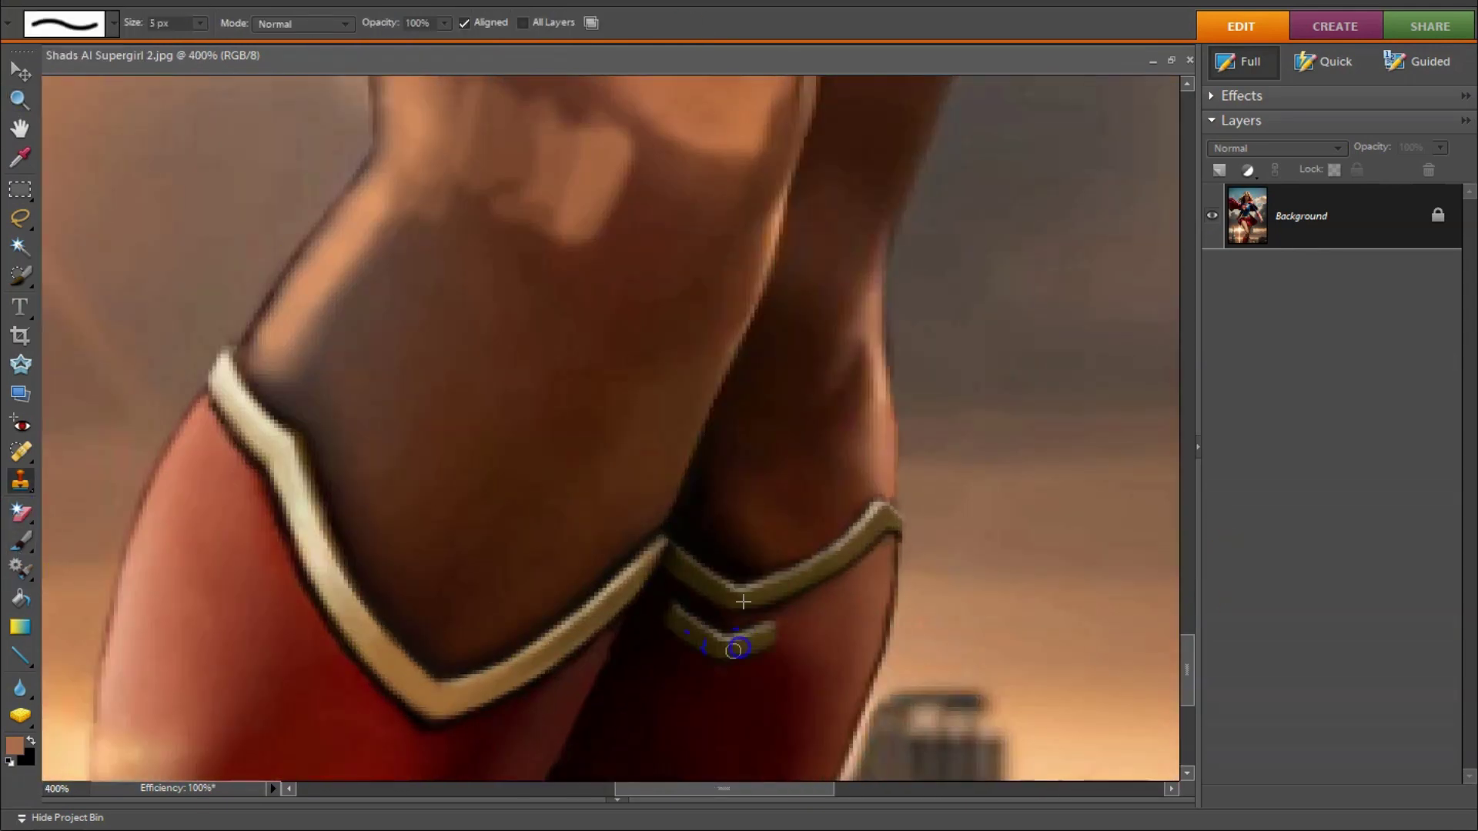
{"action": "scroll", "coordinate": [716, 543], "scroll_direction": "up", "scroll_amount": 2}
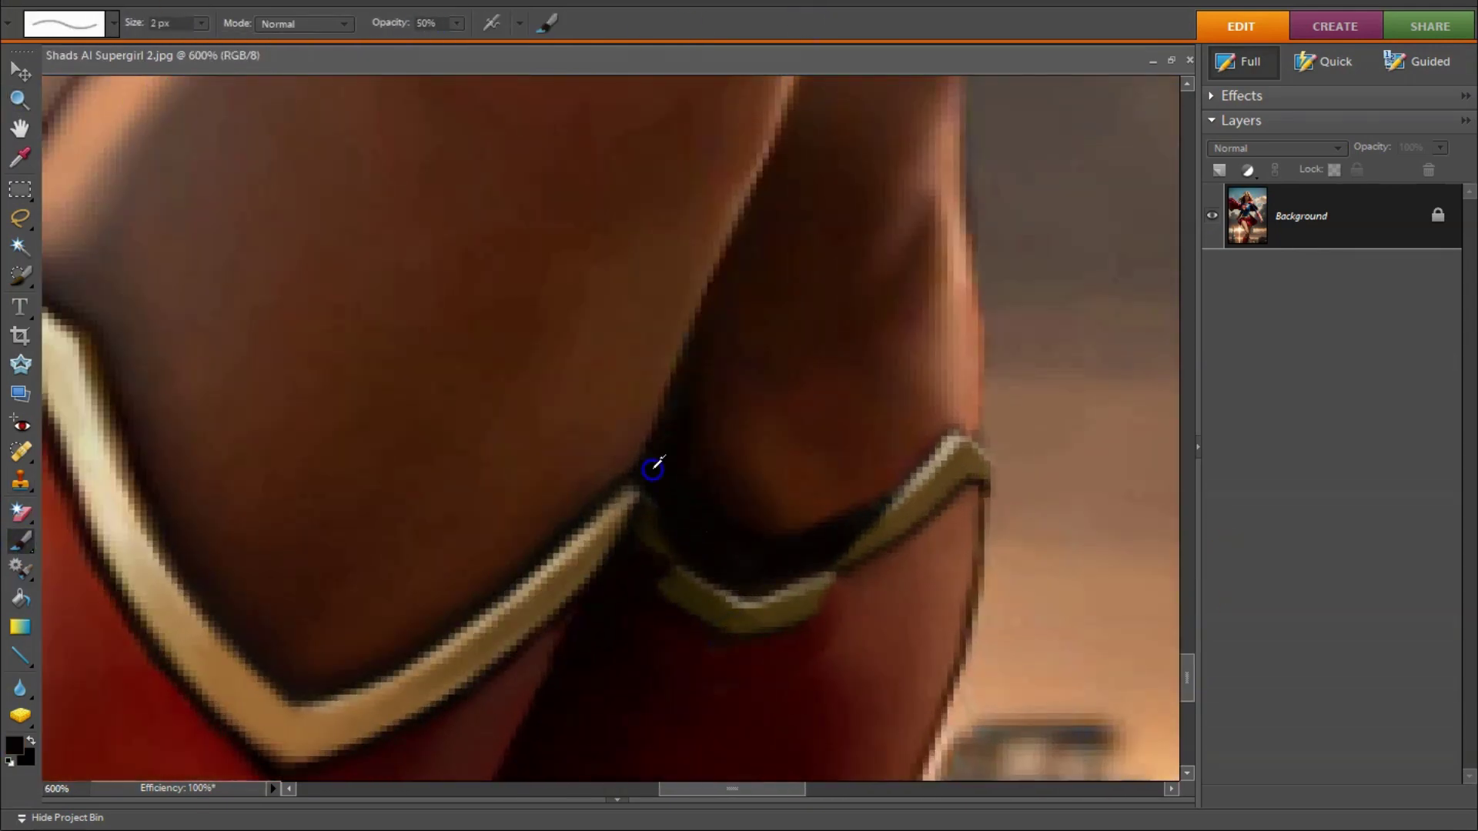
{"action": "mouse_move", "coordinate": [671, 556]}
{"action": "left_mouse_down"}
{"action": "mouse_move", "coordinate": [739, 600]}
{"action": "mouse_move", "coordinate": [831, 616]}
{"action": "left_mouse_up"}
Step: Sample a darker brown from the knee and paint over its pale patches
{"action": "left_click", "coordinate": [457, 23]}
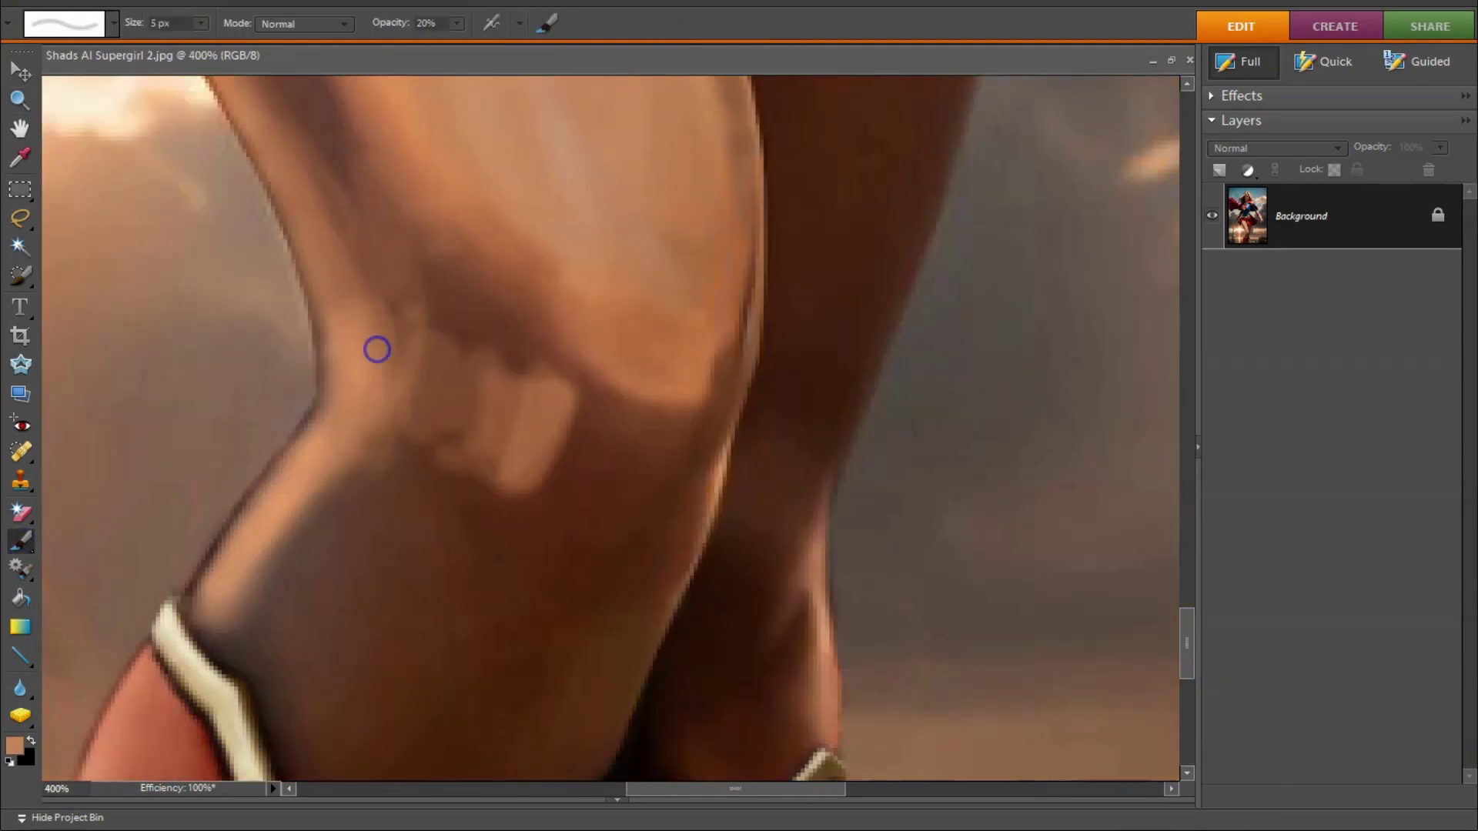
{"action": "left_click", "coordinate": [488, 313], "text": "alt"}
{"action": "left_click_drag", "start_coordinate": [488, 313], "coordinate": [607, 393]}
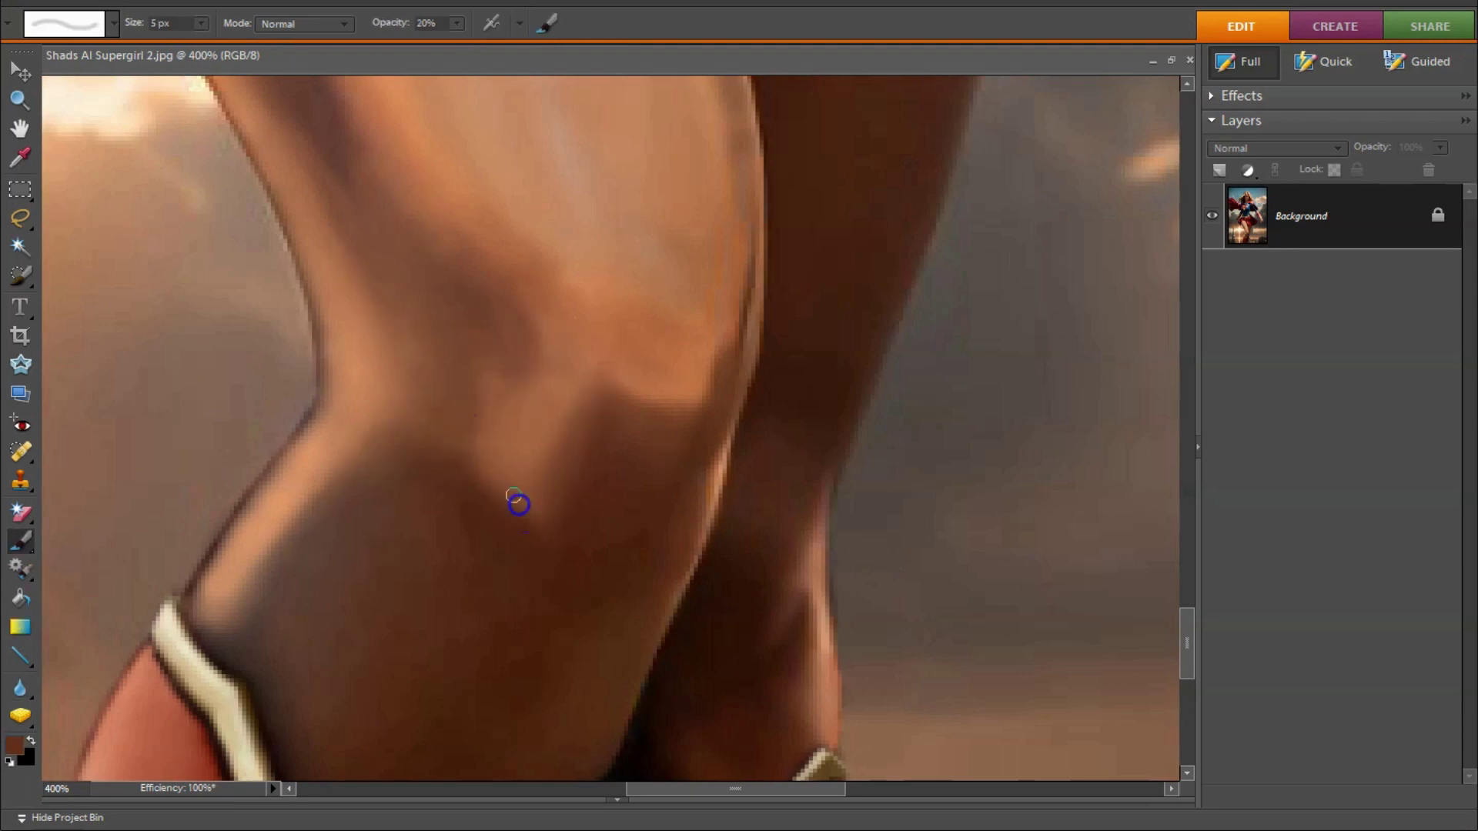
Step: Darken the V-shaped knee patch and smooth the hip and thigh skin with soft strokes
{"action": "left_click_drag", "start_coordinate": [518, 502], "coordinate": [581, 396]}
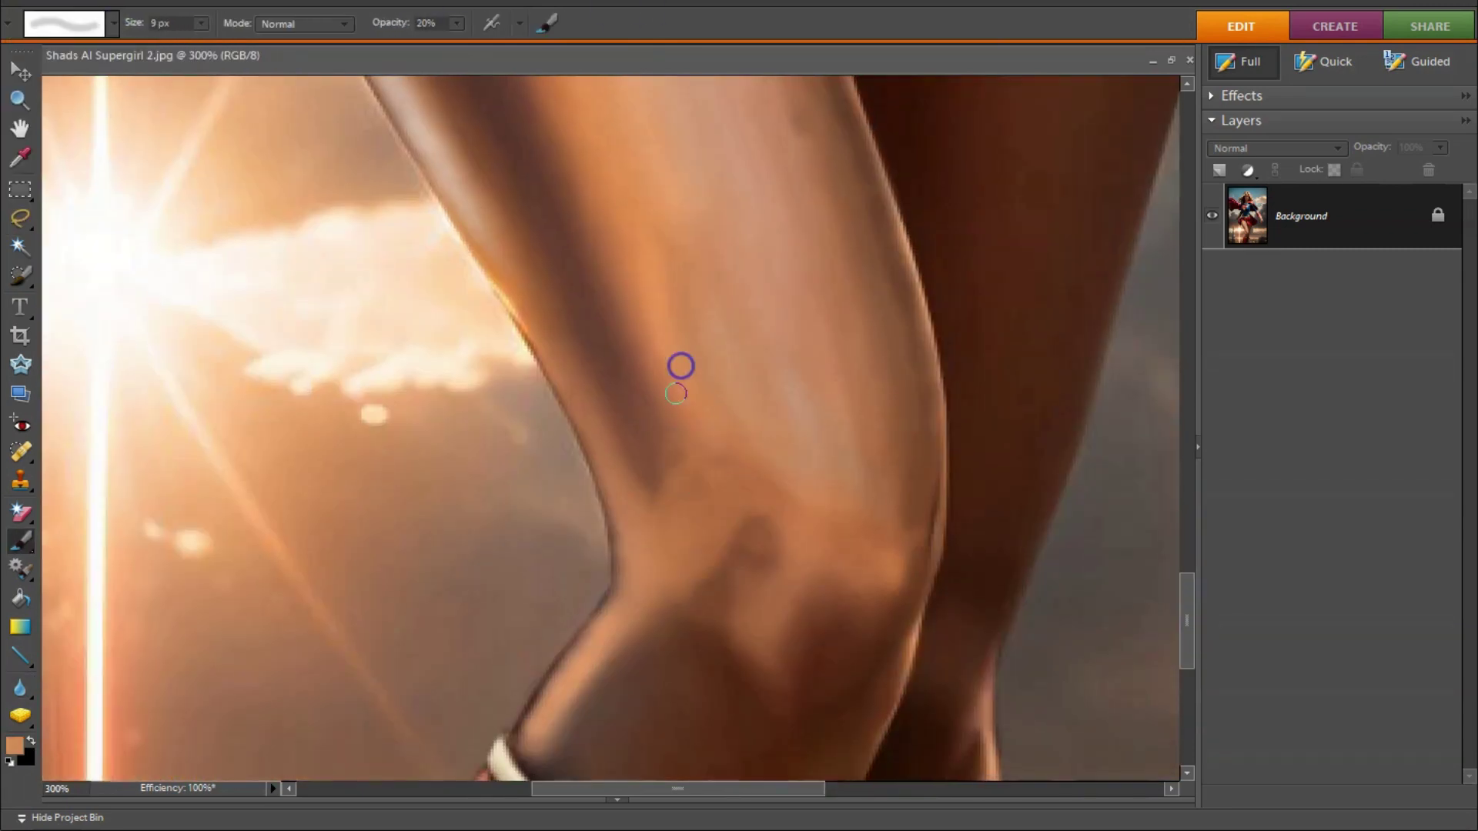
{"action": "left_click", "coordinate": [706, 599], "text": "alt"}
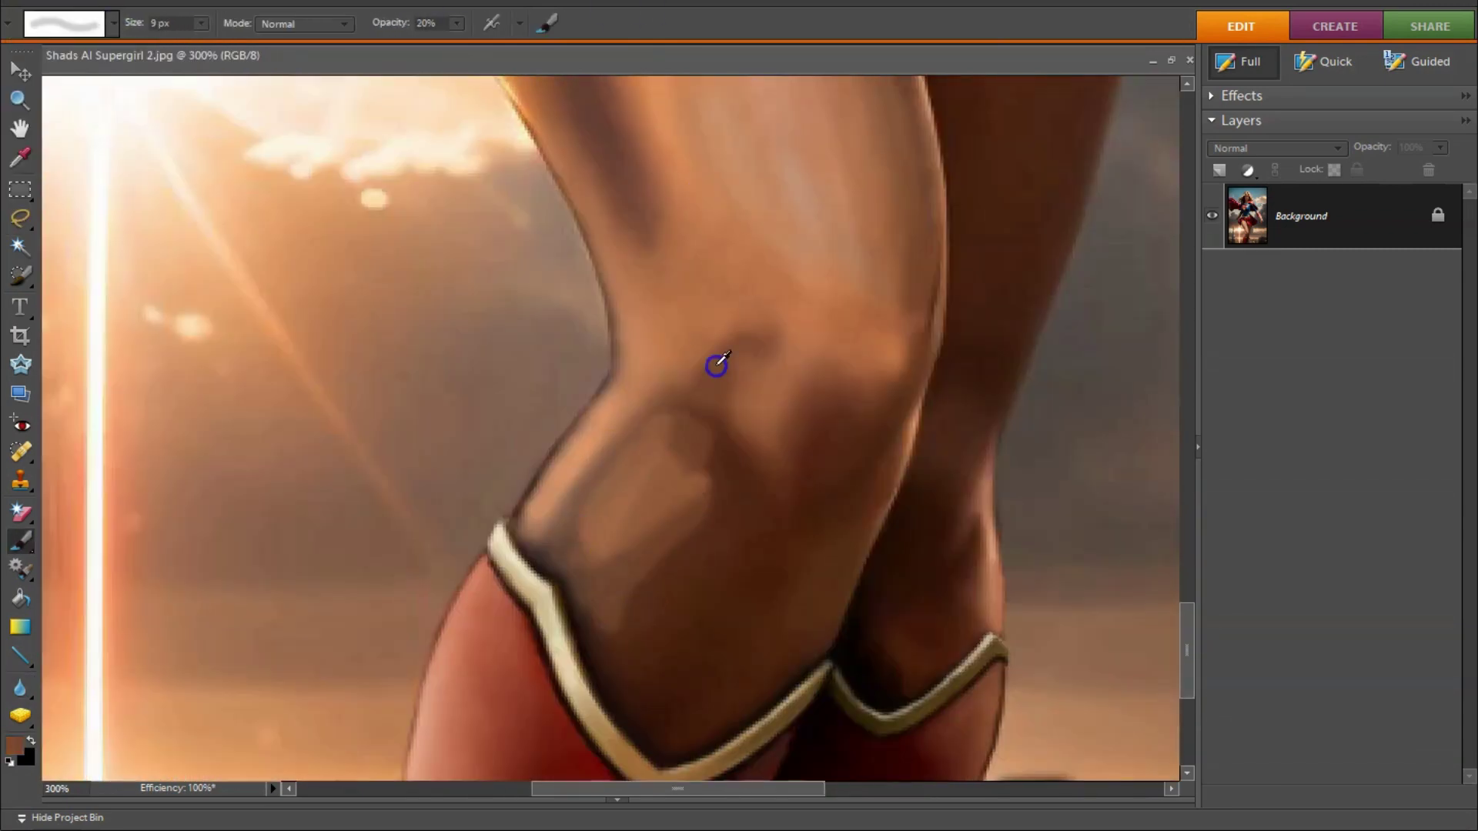
{"action": "left_click", "coordinate": [113, 23]}
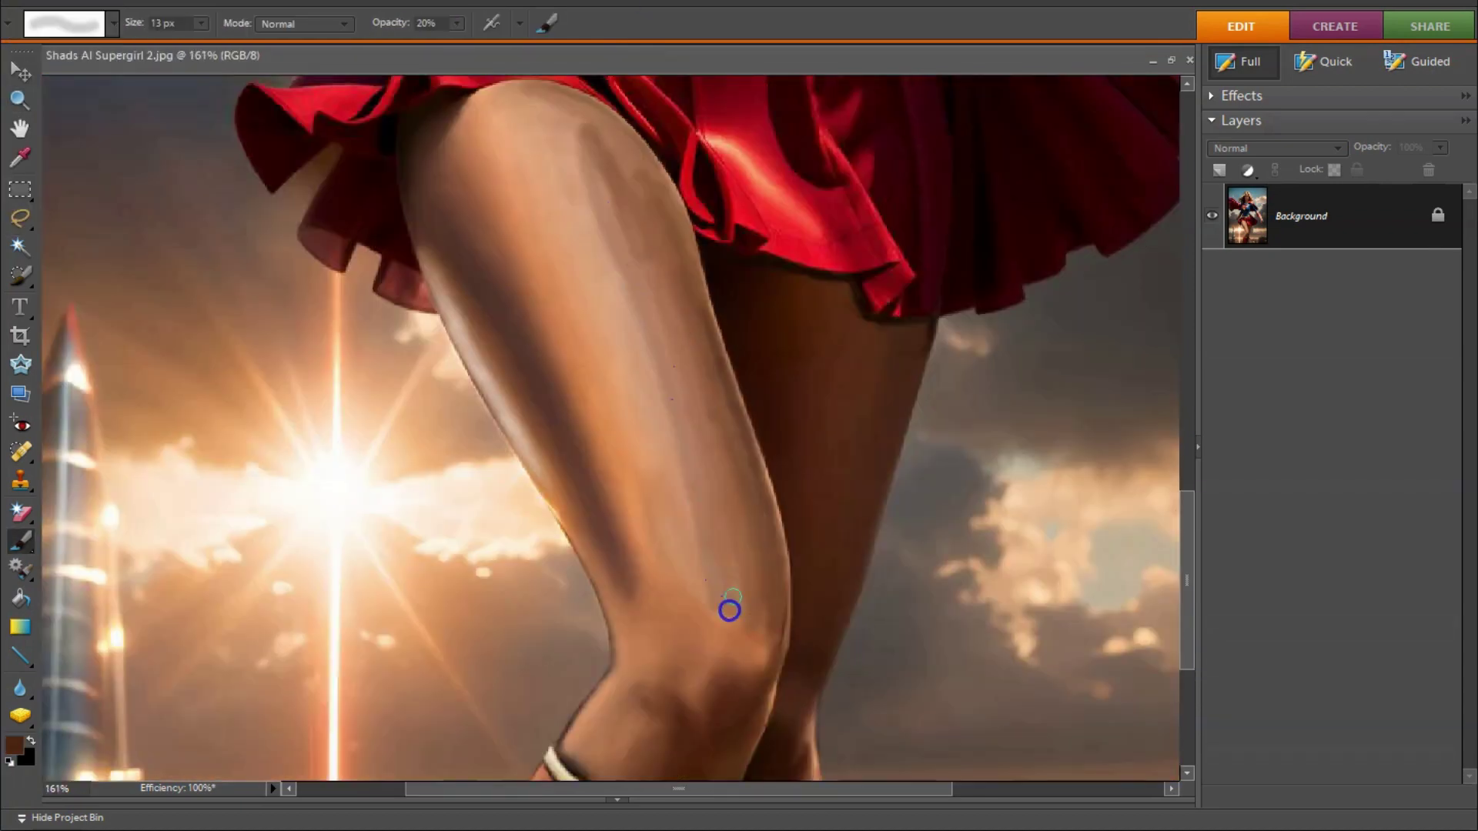
{"action": "left_click_drag", "start_coordinate": [532, 265], "coordinate": [549, 320]}
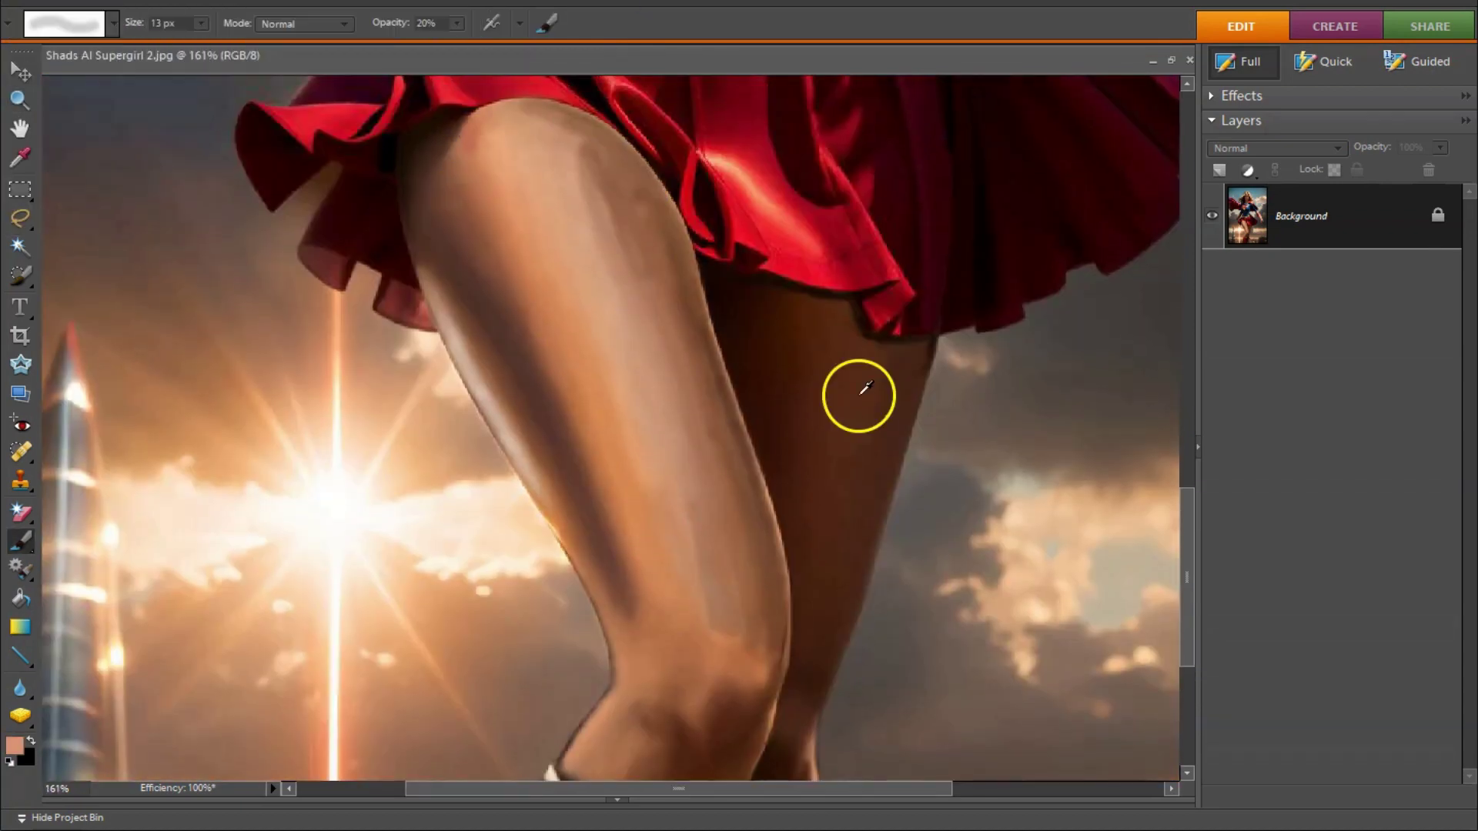
{"action": "left_click_drag", "start_coordinate": [855, 393], "coordinate": [647, 333]}
{"action": "left_click_drag", "start_coordinate": [652, 591], "coordinate": [465, 264]}
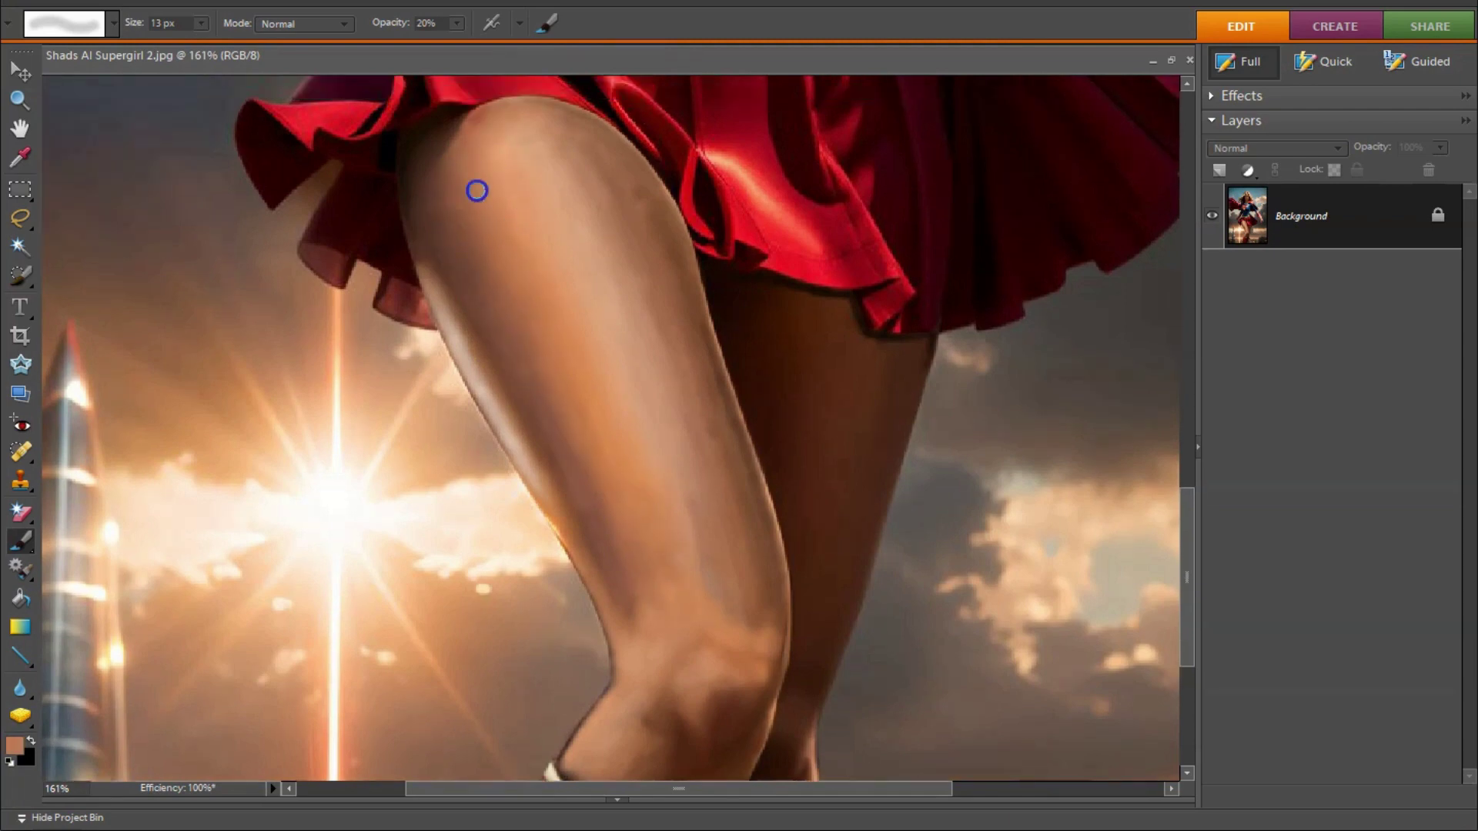
{"action": "left_click_drag", "start_coordinate": [627, 595], "coordinate": [632, 607]}
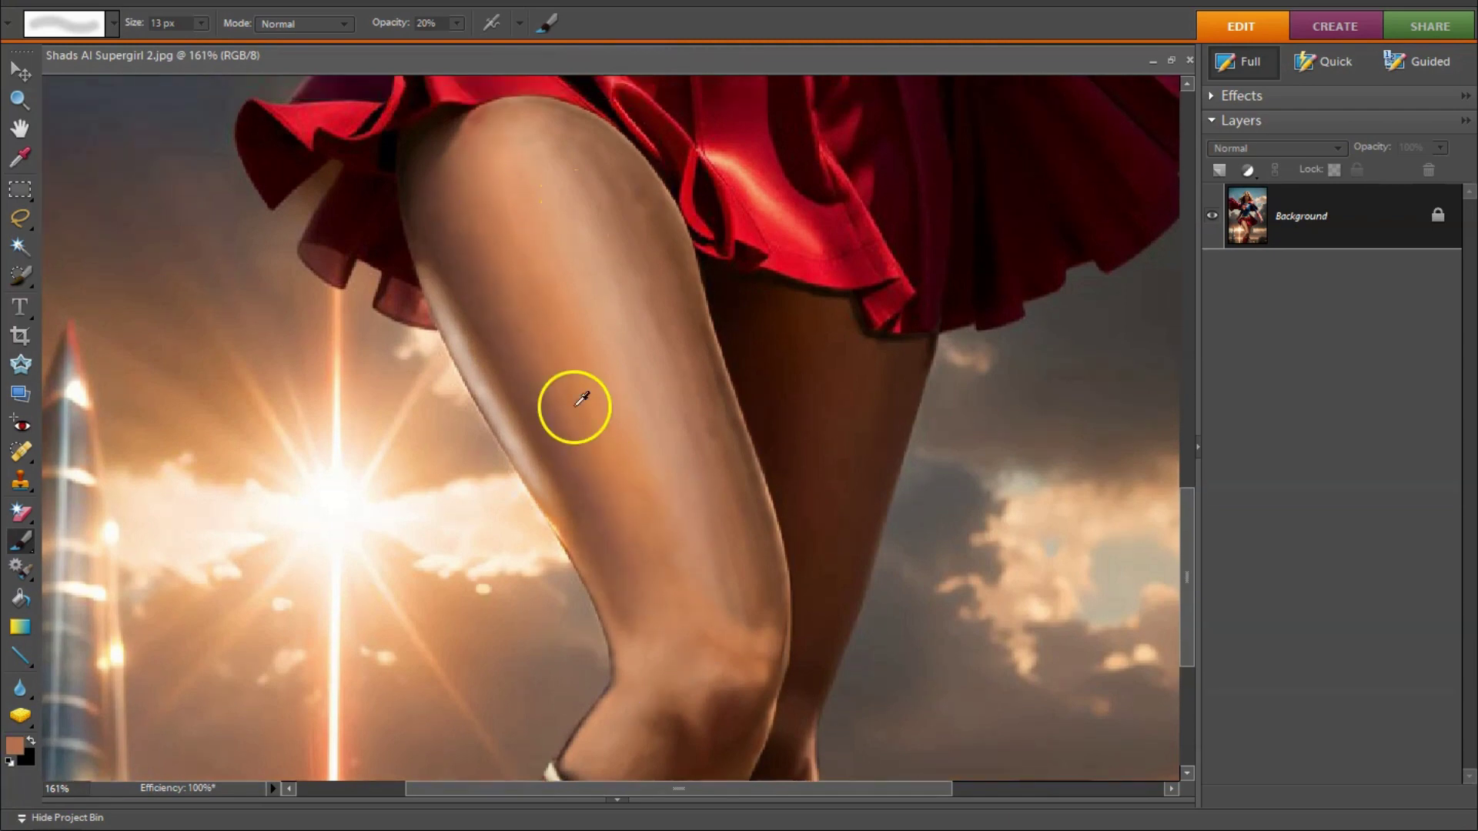
{"action": "left_click_drag", "start_coordinate": [581, 399], "coordinate": [741, 597]}
{"action": "left_click_drag", "start_coordinate": [682, 458], "coordinate": [570, 357]}
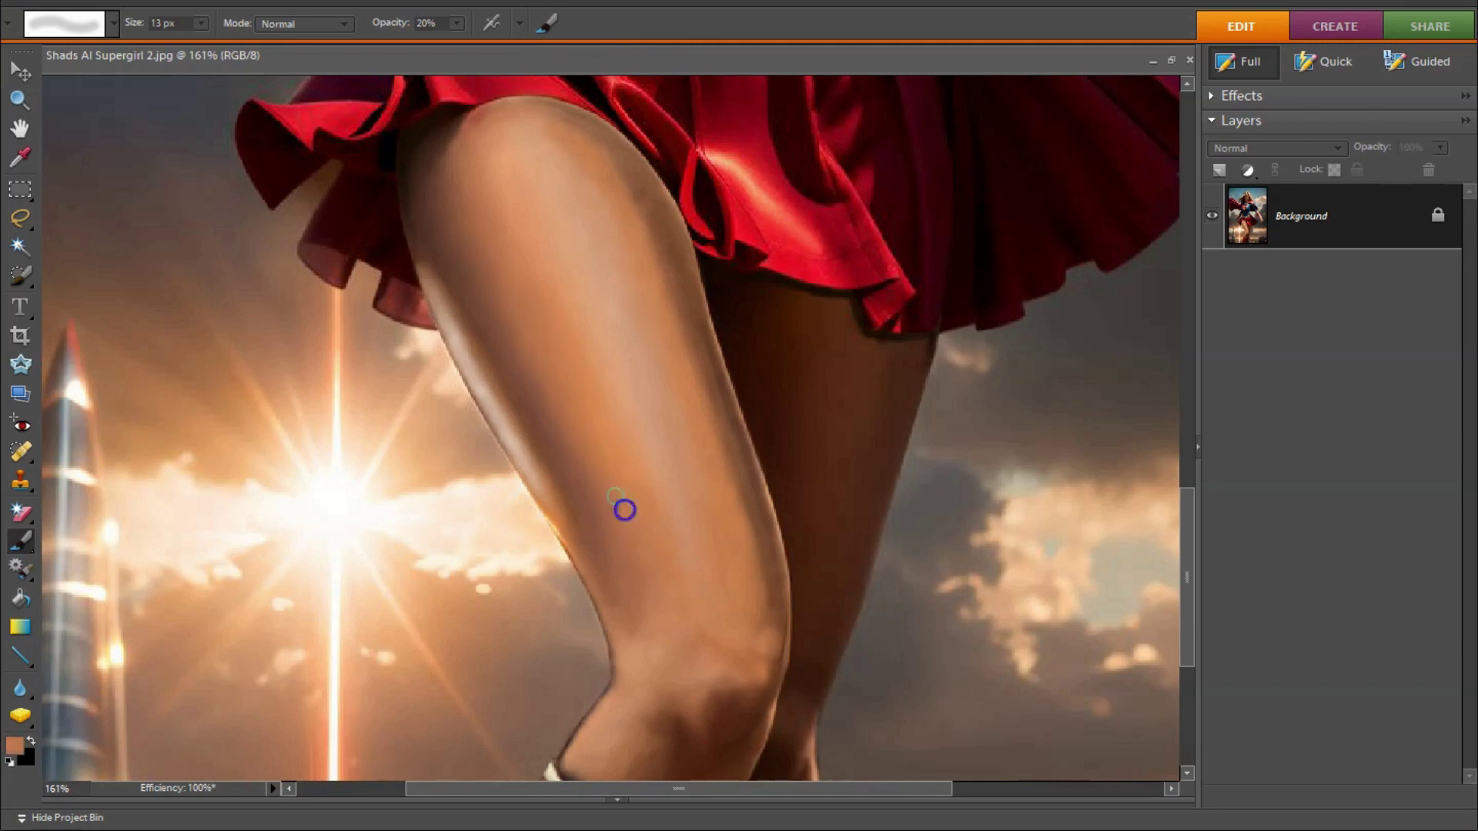
Step: Zoom in on the knee and thigh, sampling darker shadow and lighter brown skin tones
{"action": "scroll", "coordinate": [749, 648], "scroll_direction": "down", "scroll_amount": 3}
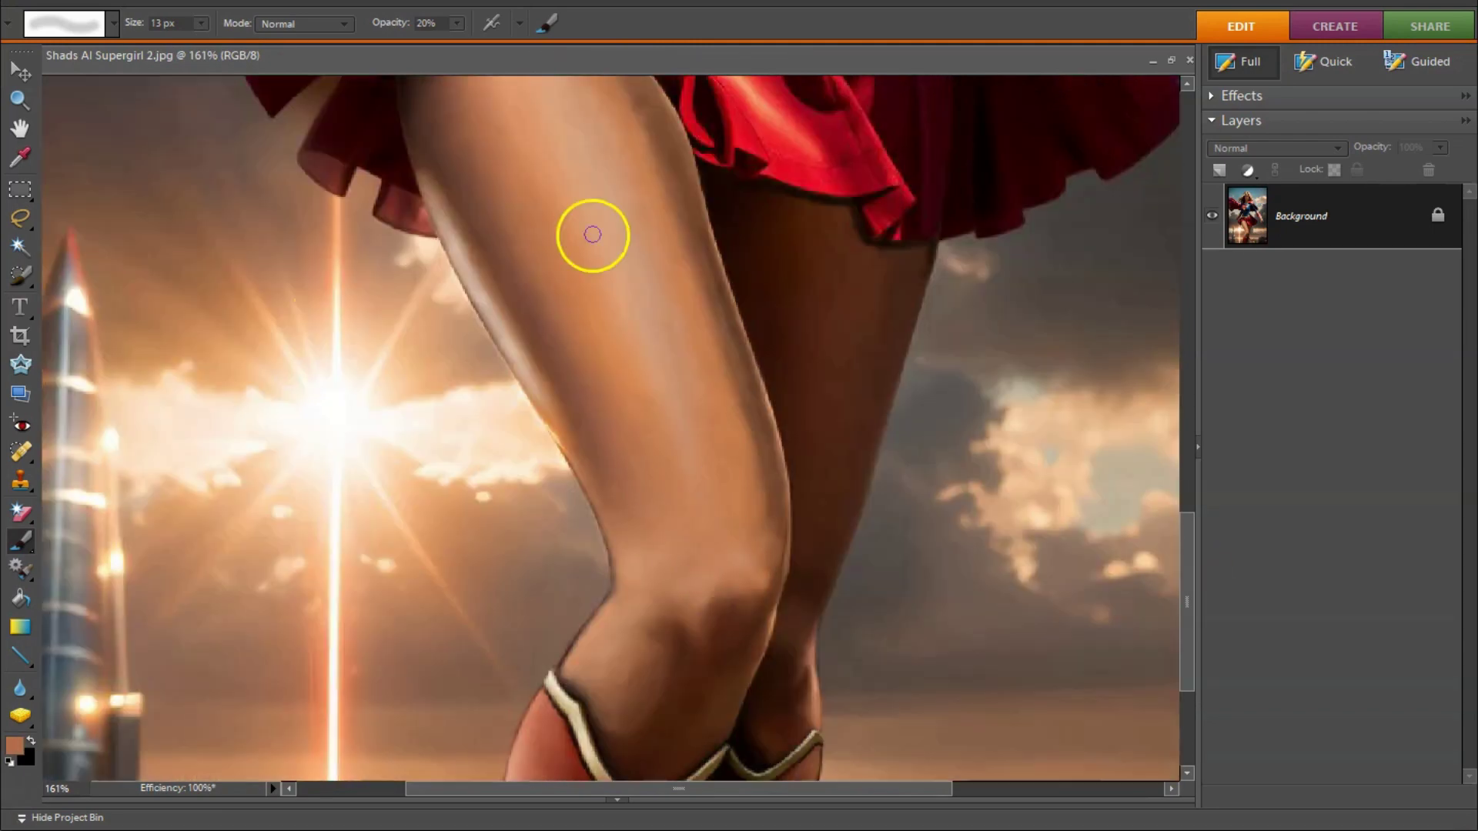
{"action": "left_click", "coordinate": [715, 652], "text": "alt"}
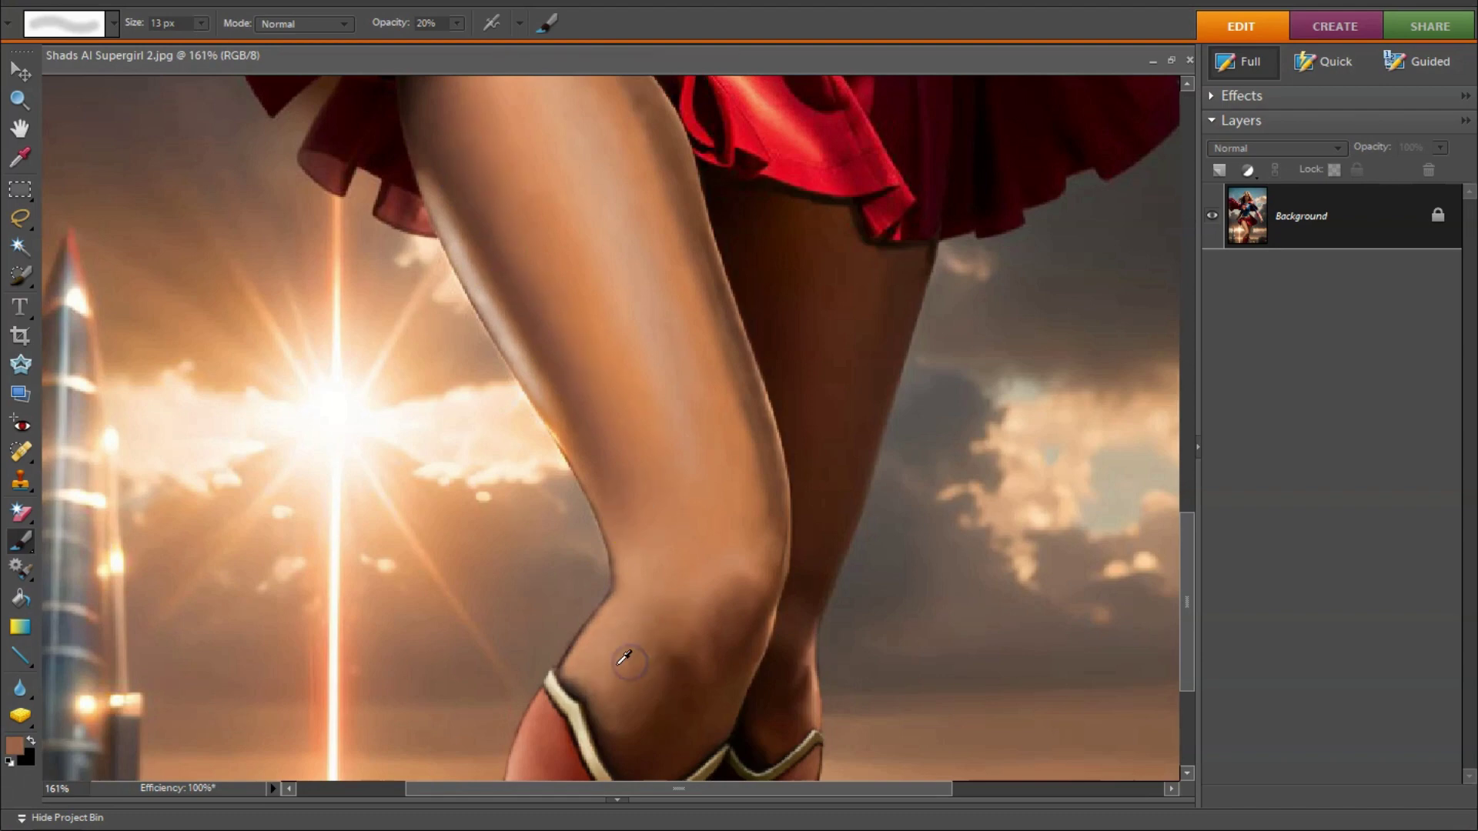
{"action": "left_click", "coordinate": [669, 666], "text": "ctrl"}
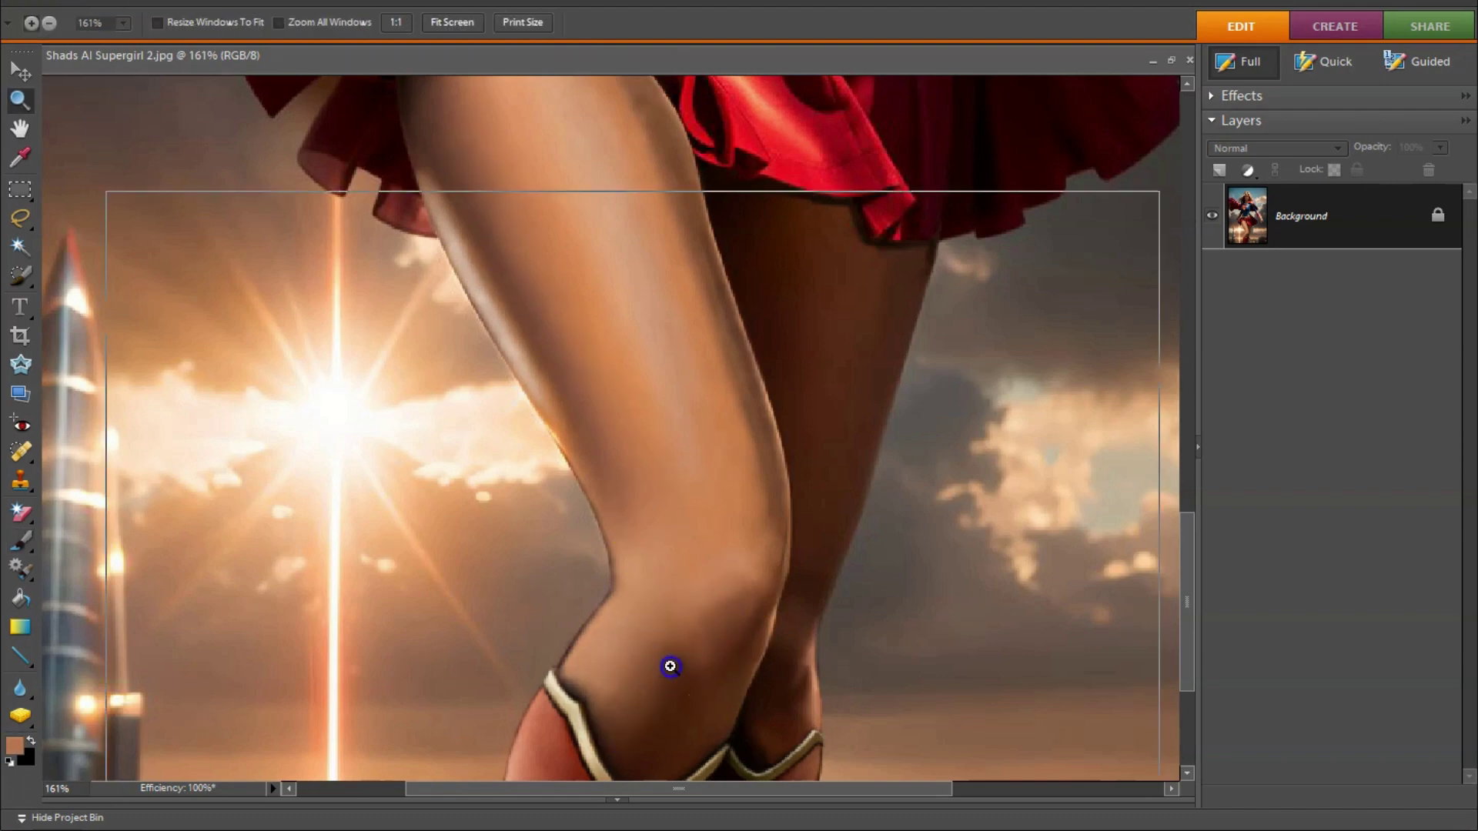
{"action": "scroll", "coordinate": [994, 544], "scroll_direction": "up", "scroll_amount": 2}
{"action": "left_click", "coordinate": [839, 323], "text": "alt"}
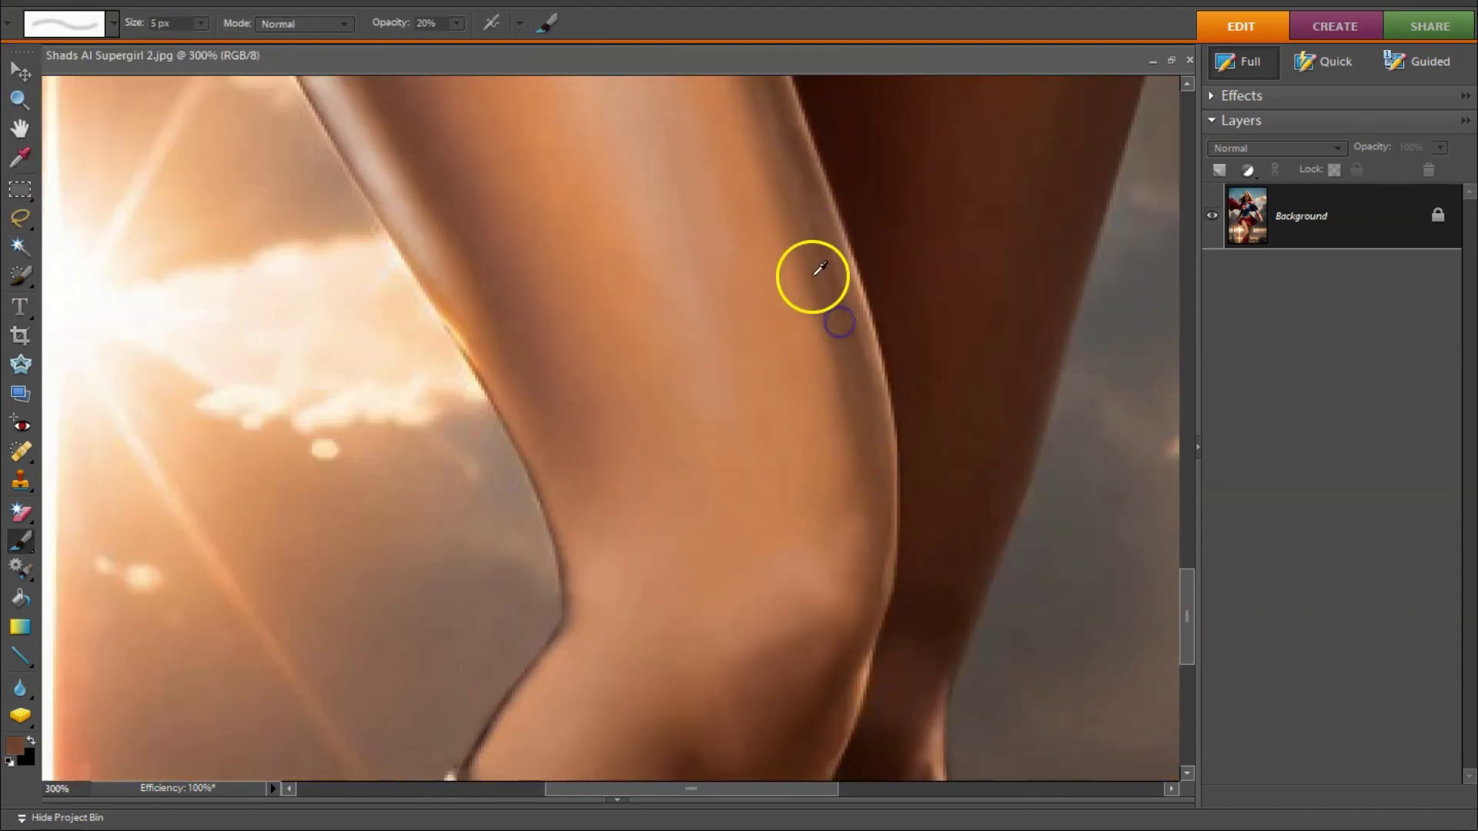
{"action": "scroll", "coordinate": [869, 438], "scroll_direction": "up", "scroll_amount": 2}
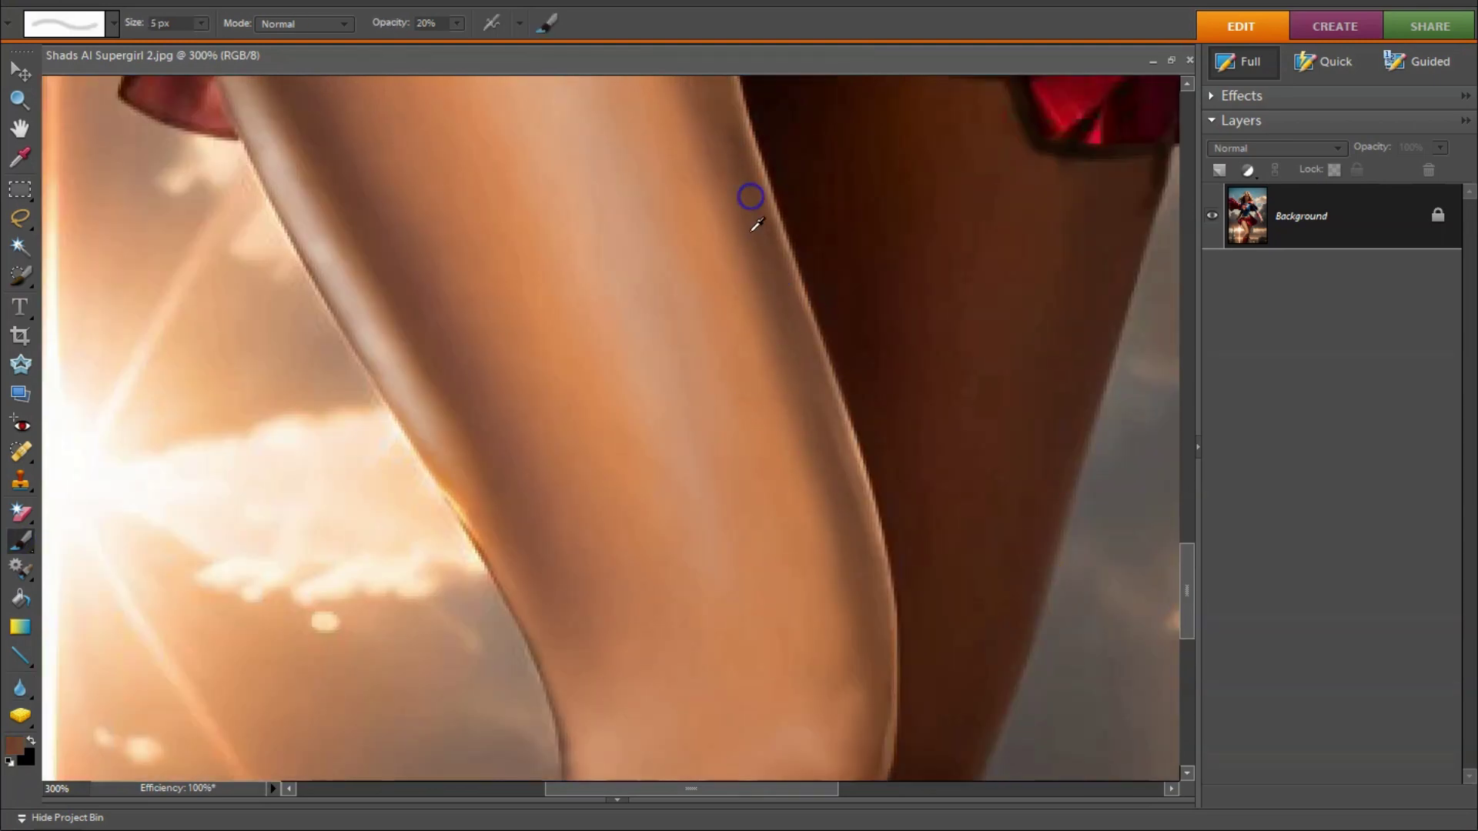
{"action": "scroll", "coordinate": [750, 197], "scroll_direction": "up", "scroll_amount": 2}
{"action": "scroll", "coordinate": [746, 518], "scroll_direction": "up", "scroll_amount": 3}
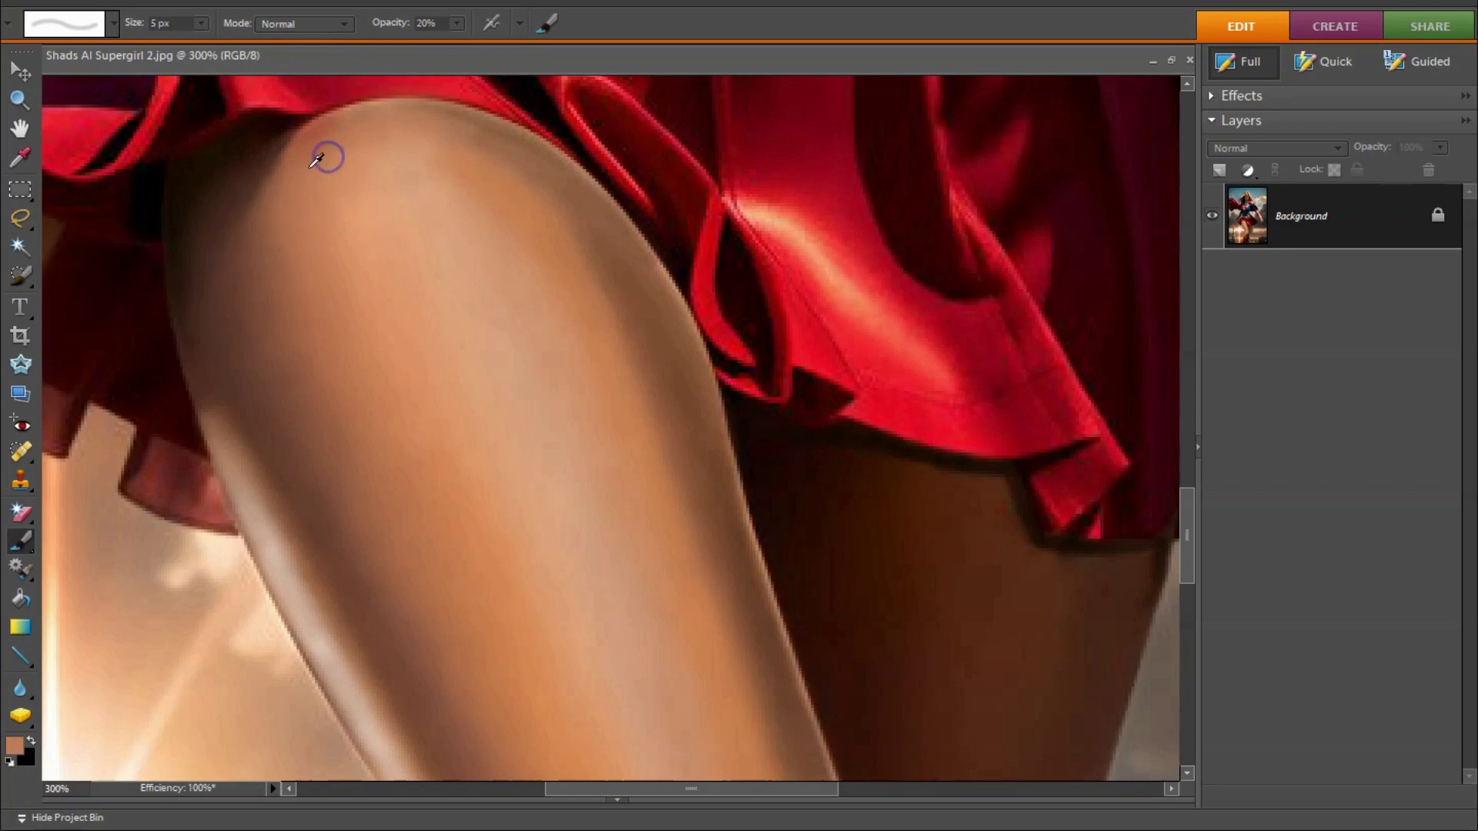
{"action": "scroll", "coordinate": [316, 161], "scroll_direction": "up", "scroll_amount": 1}
{"action": "scroll", "coordinate": [362, 146], "scroll_direction": "up", "scroll_amount": 1}
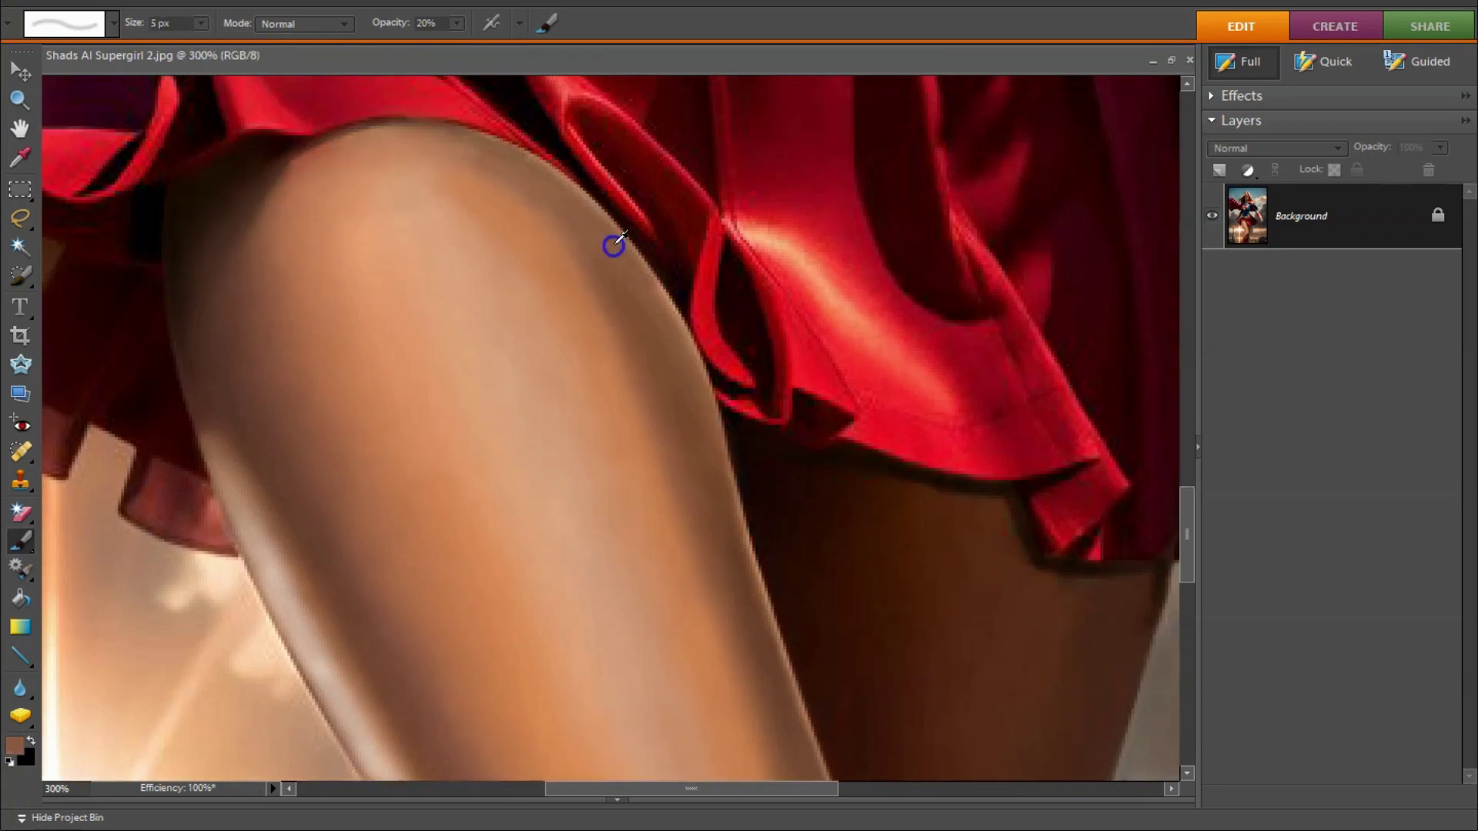
Step: Briefly soften the thigh skin with the Blur tool before returning to the Brush
{"action": "key", "text": "r"}
{"action": "scroll", "coordinate": [841, 736], "scroll_direction": "down", "scroll_amount": 5}
{"action": "scroll", "coordinate": [795, 633], "scroll_direction": "down", "scroll_amount": 4}
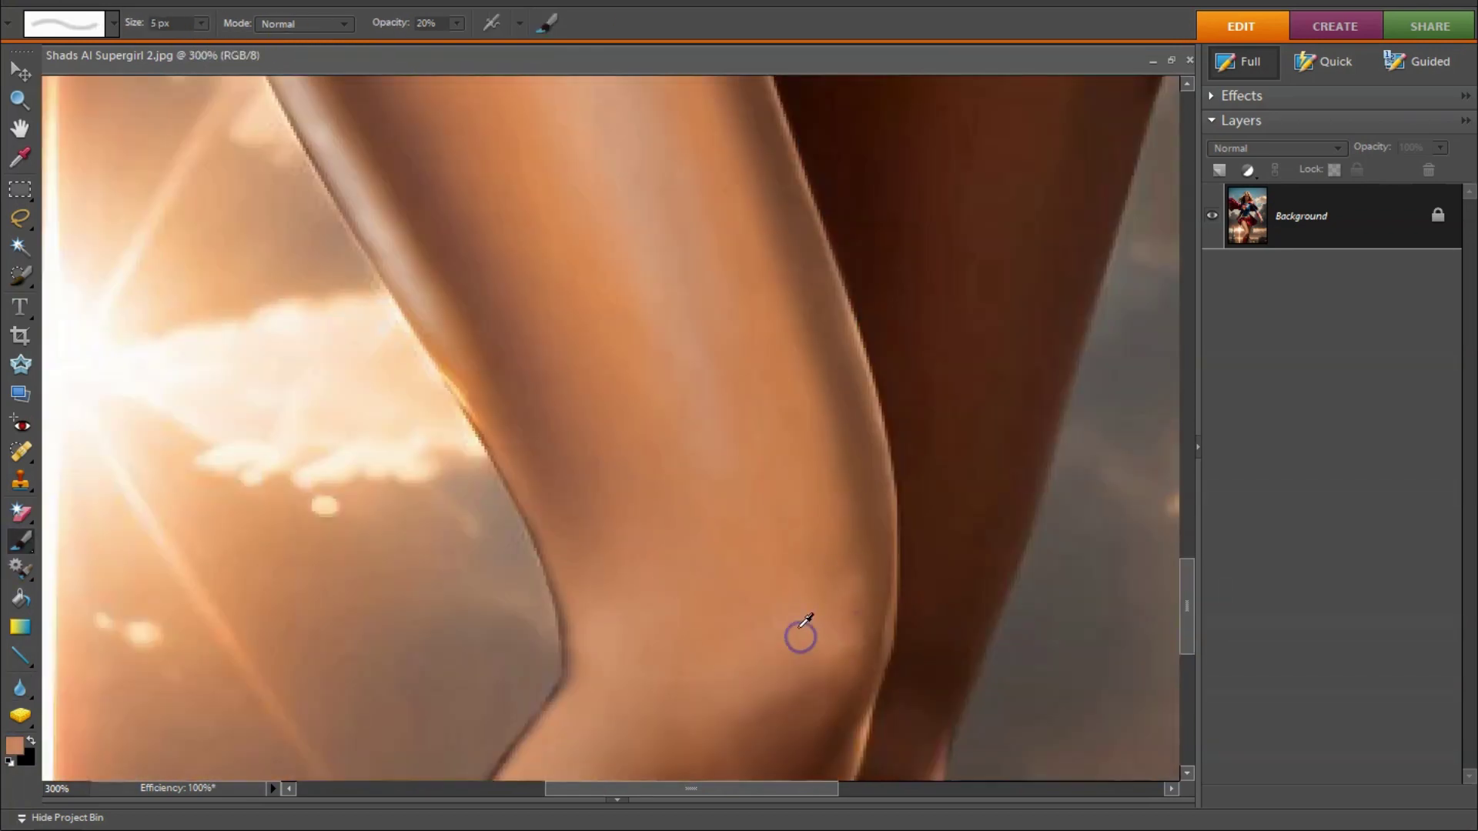
{"action": "scroll", "coordinate": [850, 508], "scroll_direction": "down", "scroll_amount": 4}
{"action": "key", "text": "b"}
{"action": "scroll", "coordinate": [684, 502], "scroll_direction": "down", "scroll_amount": 3}
{"action": "scroll", "coordinate": [808, 596], "scroll_direction": "up", "scroll_amount": 3}
Step: Sample light thigh tones and the dark brown of the inner knee
{"action": "left_click", "coordinate": [814, 421], "text": "alt"}
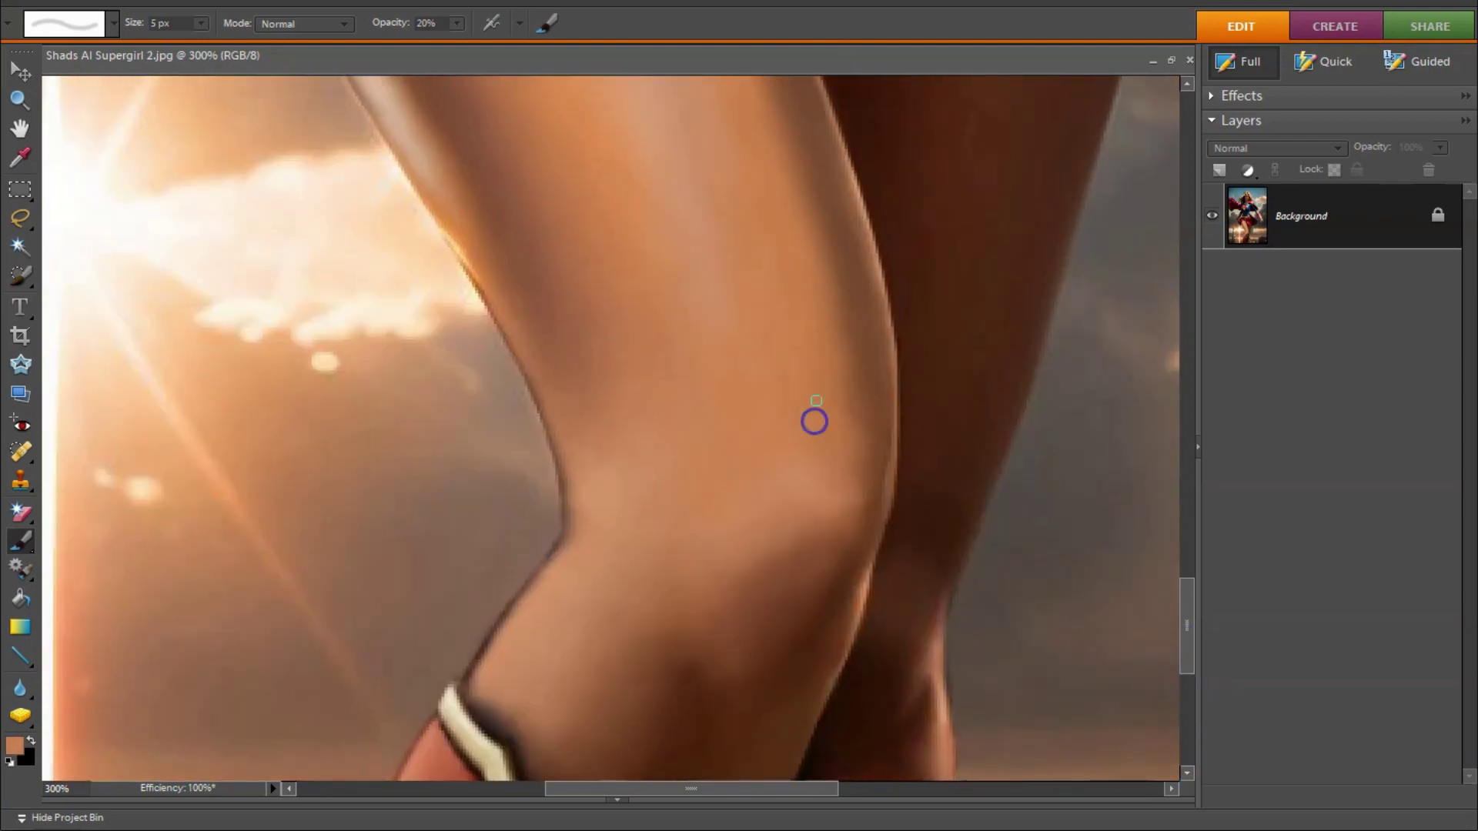
{"action": "left_click", "coordinate": [846, 364], "text": "alt"}
{"action": "scroll", "coordinate": [703, 547], "scroll_direction": "up", "scroll_amount": 4}
{"action": "scroll", "coordinate": [569, 431], "scroll_direction": "down", "scroll_amount": 6}
{"action": "left_click", "coordinate": [611, 460], "text": "alt"}
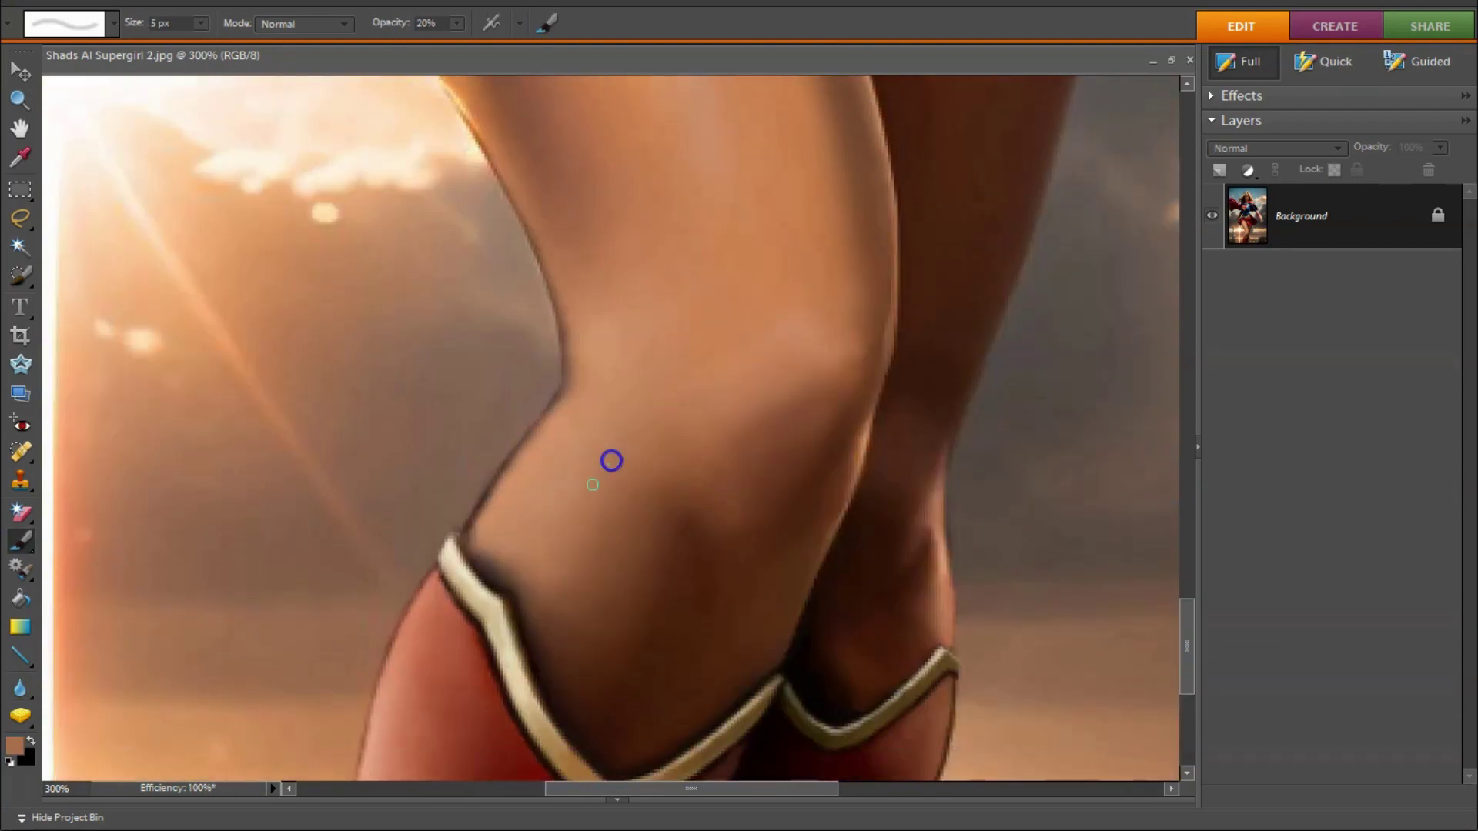
{"action": "scroll", "coordinate": [808, 584], "scroll_direction": "up", "scroll_amount": 1}
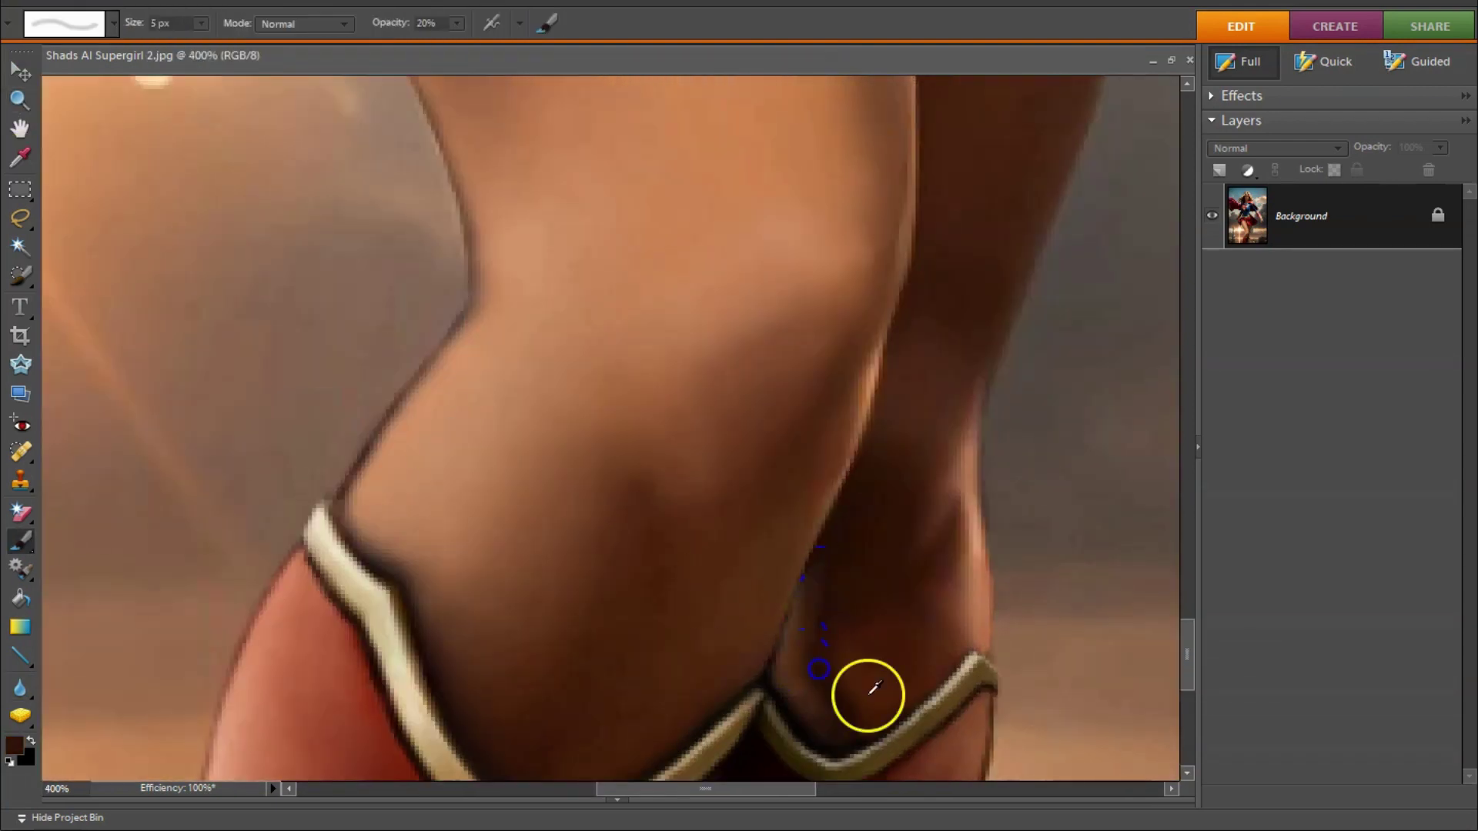
{"action": "left_click", "coordinate": [852, 491], "text": "alt"}
Step: Switch brush opacity between 30% and 20% and enlarge the brush for the thigh
{"action": "key", "text": "3"}
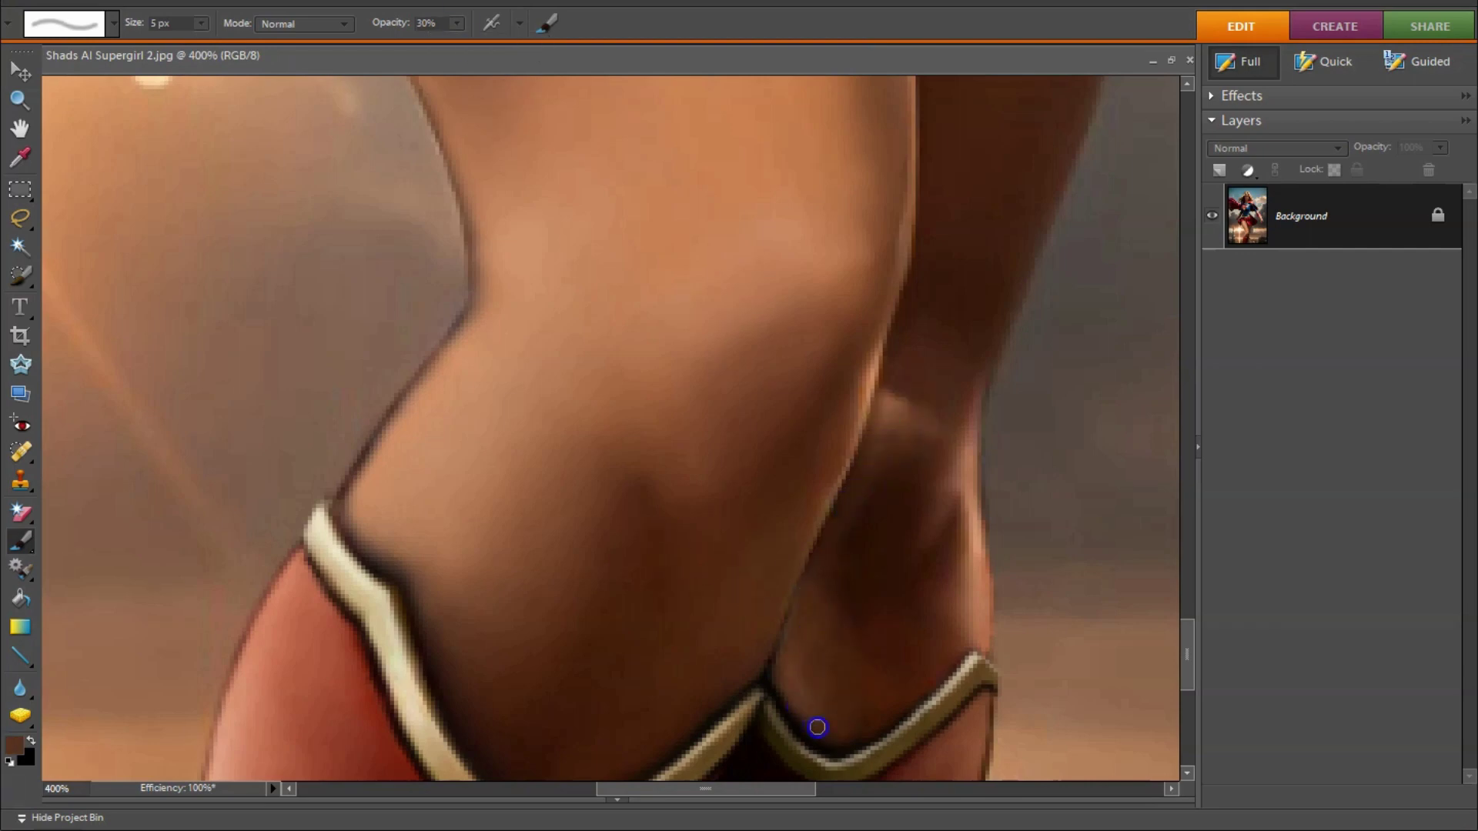
{"action": "scroll", "coordinate": [851, 532], "scroll_direction": "down", "scroll_amount": 2}
{"action": "left_click", "coordinate": [847, 531], "text": "alt"}
{"action": "key", "text": "bracketright"}
{"action": "key", "text": "2"}
{"action": "scroll", "coordinate": [567, 352], "scroll_direction": "up", "scroll_amount": 6}
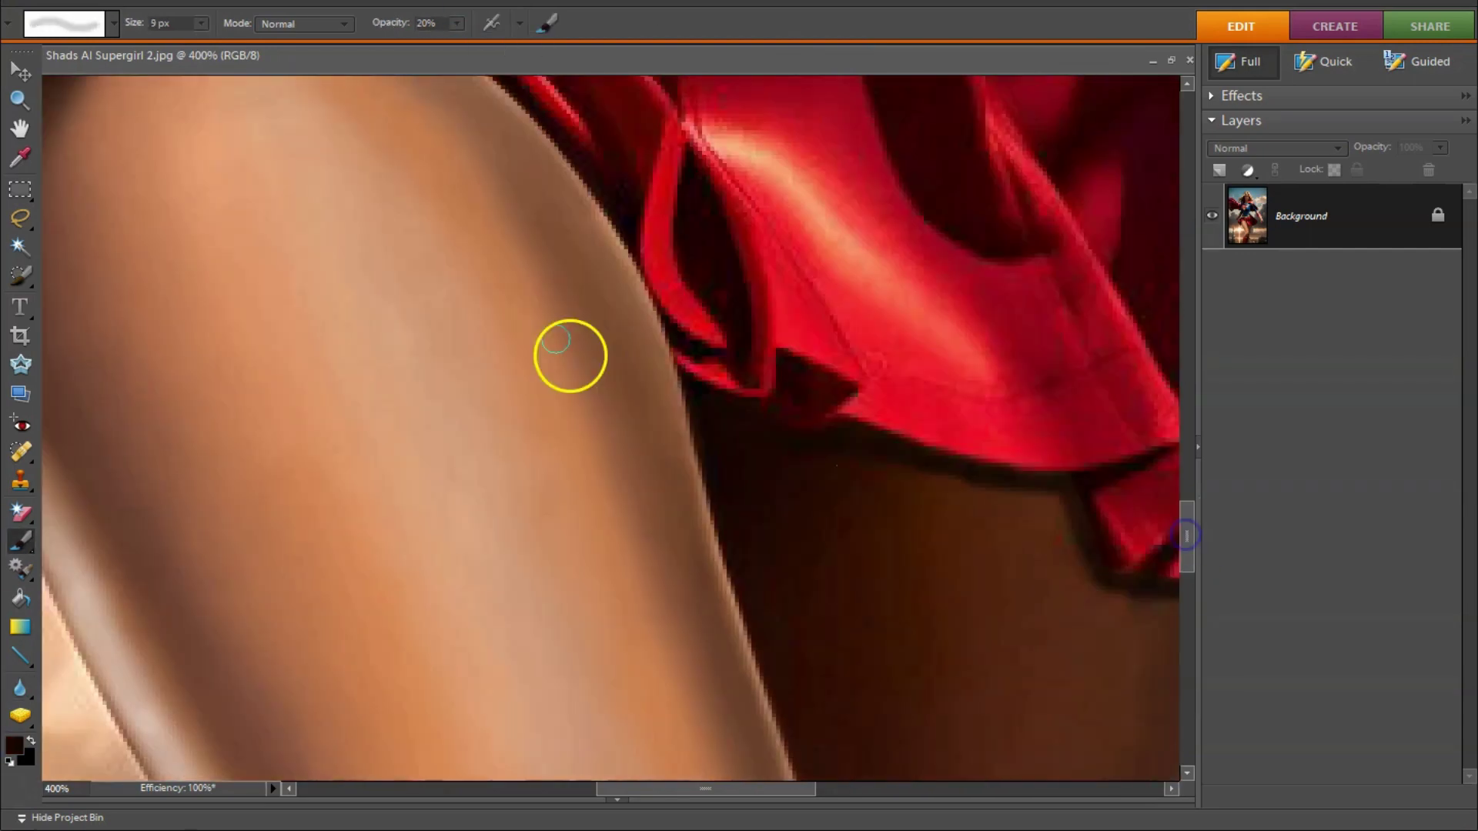
{"action": "scroll", "coordinate": [739, 583], "scroll_direction": "down", "scroll_amount": 1}
{"action": "scroll", "coordinate": [795, 393], "scroll_direction": "down", "scroll_amount": 1}
{"action": "scroll", "coordinate": [795, 393], "scroll_direction": "down", "scroll_amount": 1}
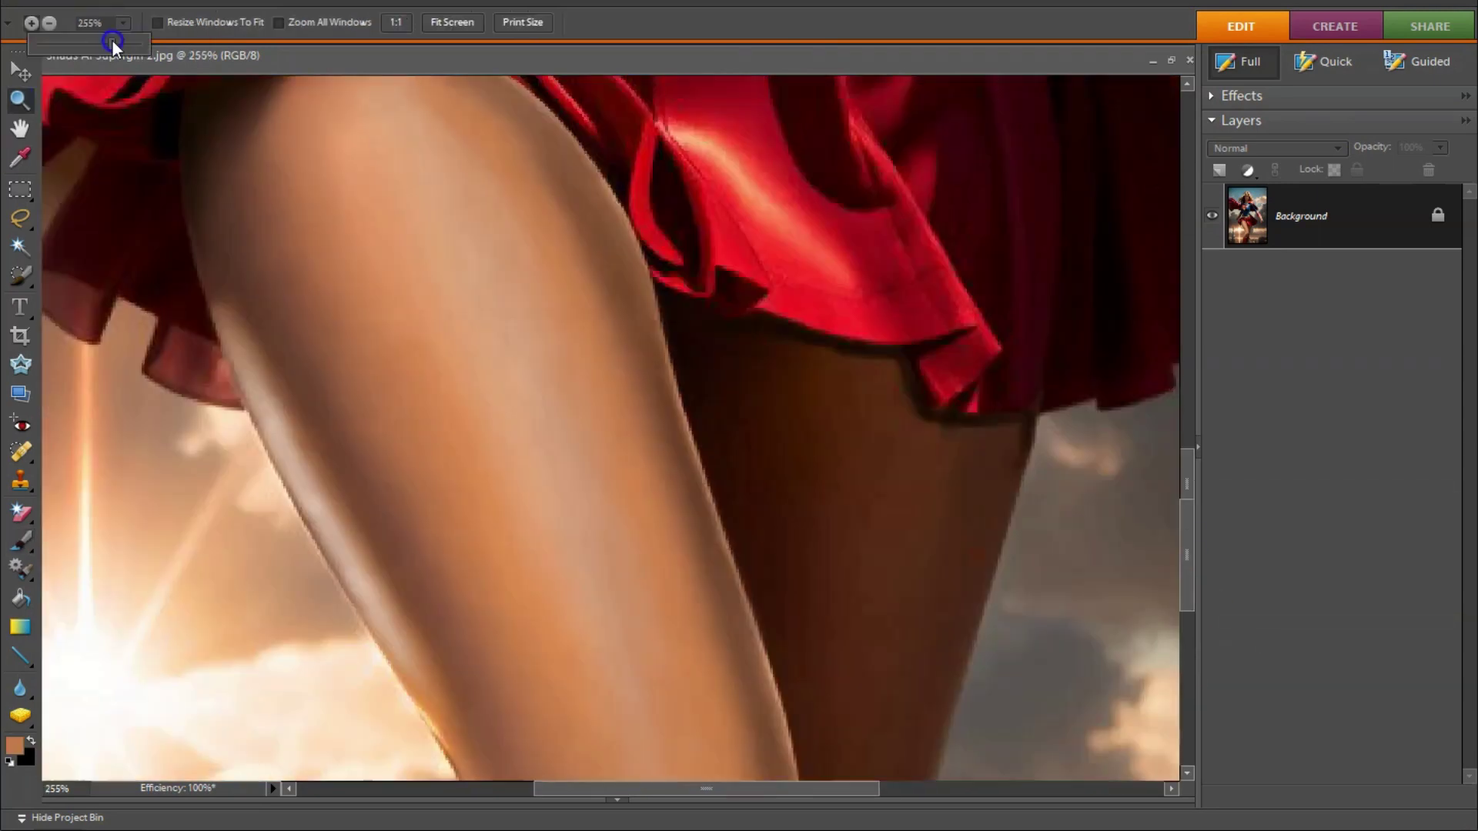
{"action": "key", "text": "bracketright"}
Step: Touch up the inner thigh edge with a smaller brush and medium brown tone
{"action": "left_click", "coordinate": [672, 220], "text": "alt"}
{"action": "scroll", "coordinate": [634, 538], "scroll_direction": "up", "scroll_amount": 2}
{"action": "scroll", "coordinate": [660, 205], "scroll_direction": "up", "scroll_amount": 1}
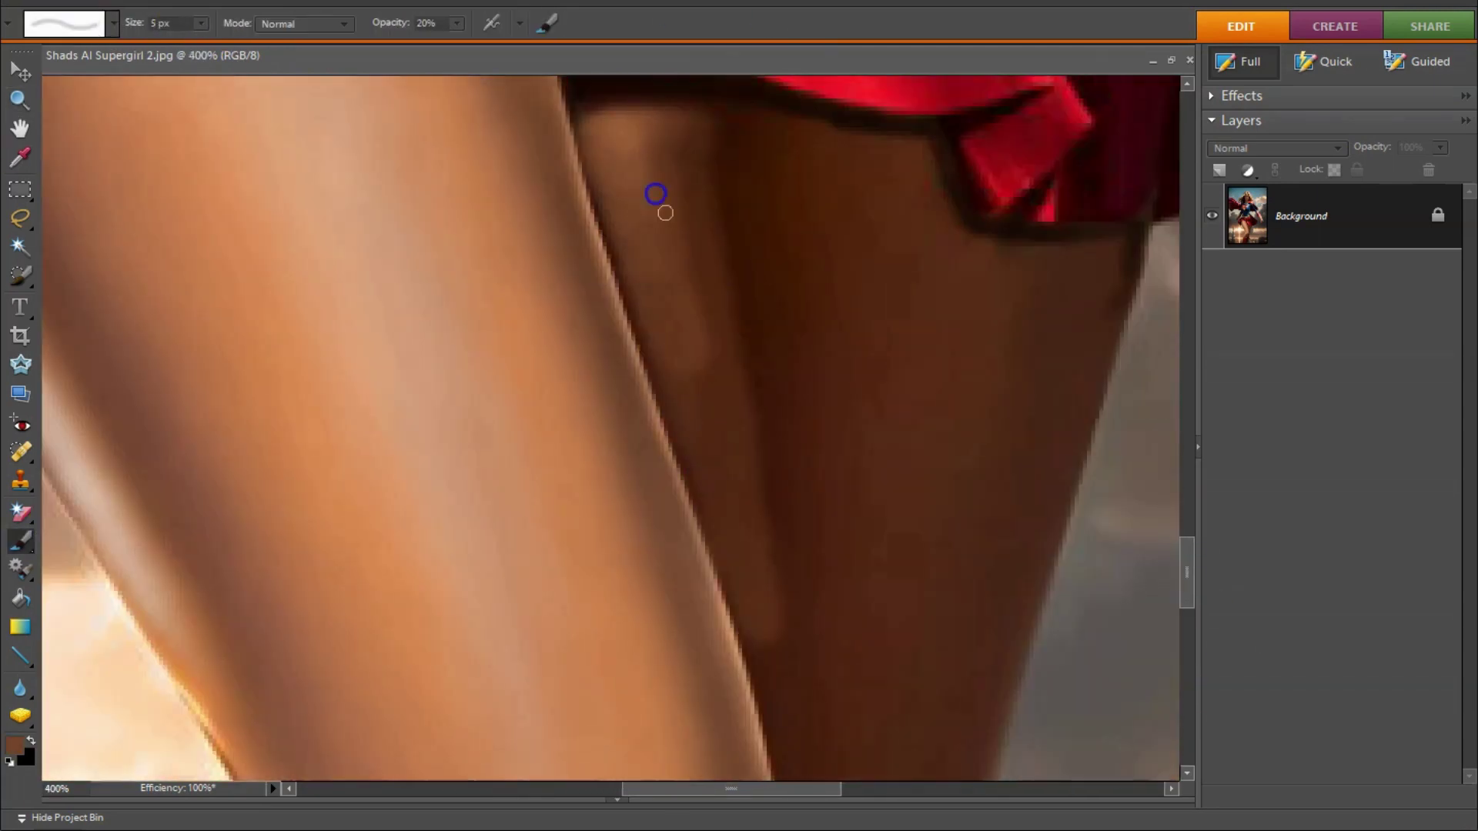
{"action": "key", "text": "bracketleft"}
{"action": "key", "text": "bracketleft"}
{"action": "left_click", "coordinate": [750, 394], "text": "alt"}
{"action": "left_click", "coordinate": [742, 476]}
{"action": "scroll", "coordinate": [813, 341], "scroll_direction": "up", "scroll_amount": 3}
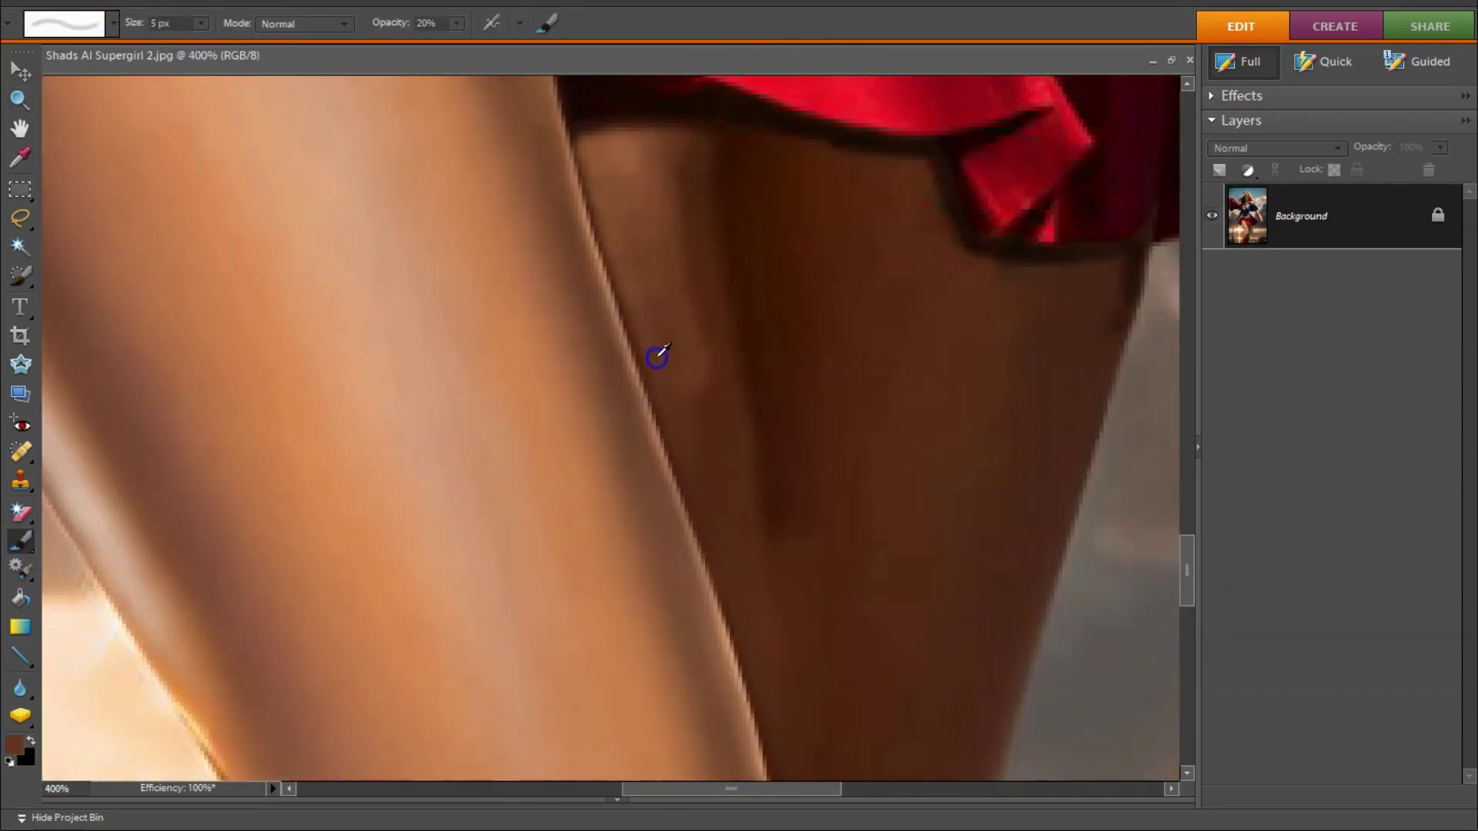
{"action": "left_click", "coordinate": [653, 117], "text": "alt"}
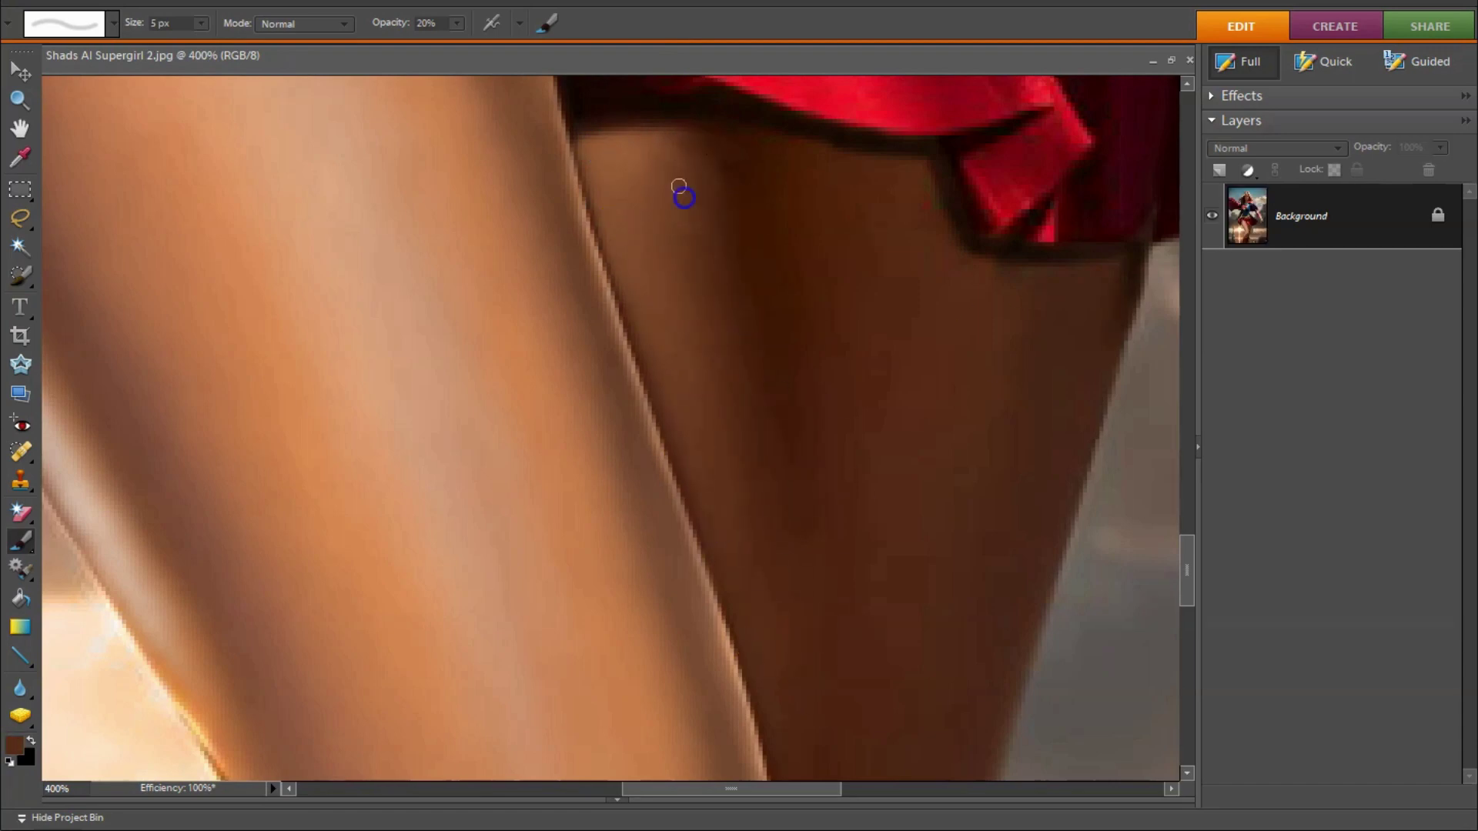
Step: Blur the thigh edge, resample the inner-thigh skin colour, and fit the image on screen
{"action": "key", "text": "r"}
{"action": "left_click", "coordinate": [610, 413]}
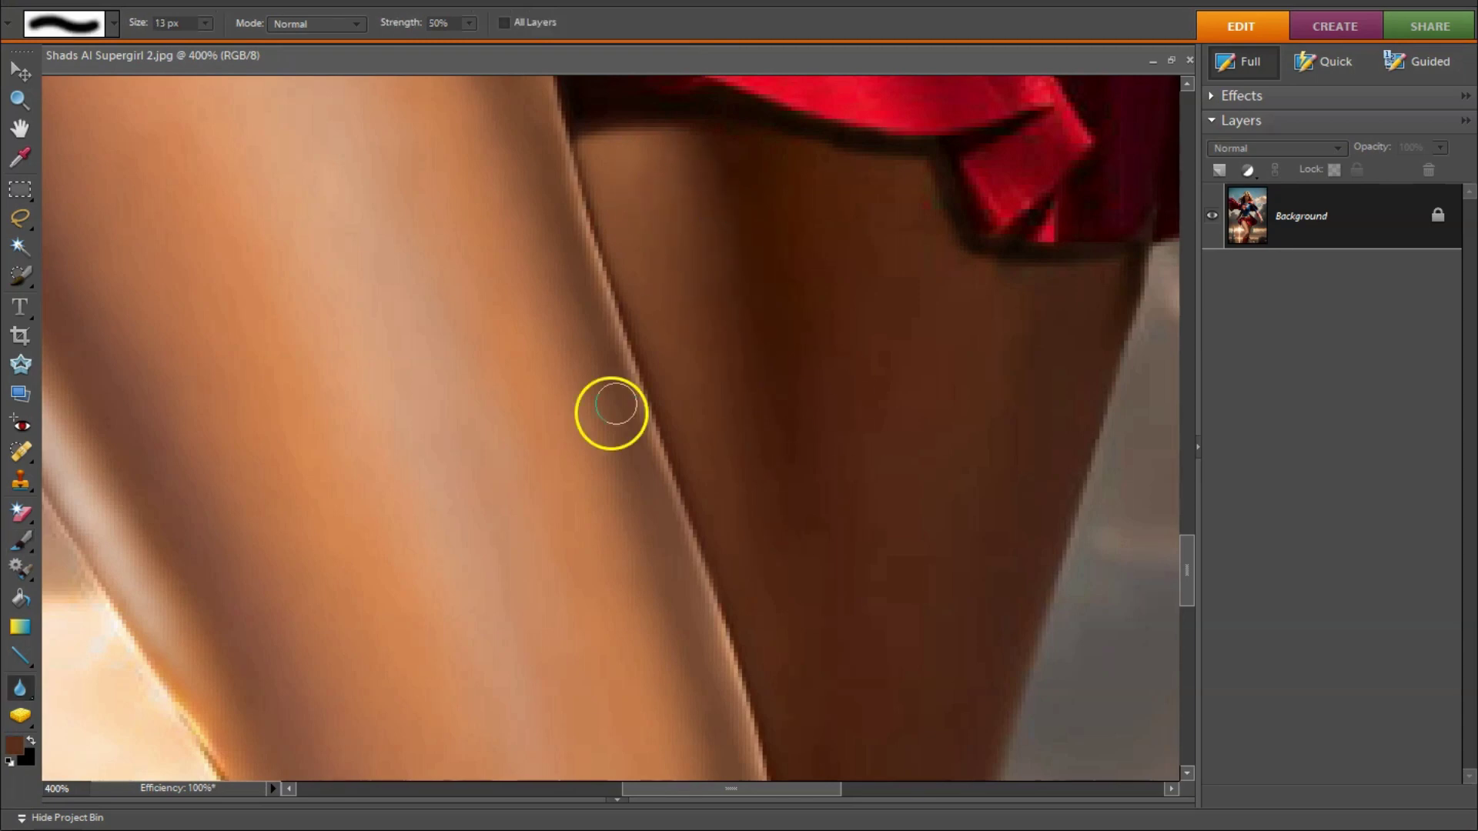
{"action": "scroll", "coordinate": [962, 269], "scroll_direction": "right", "scroll_amount": 3}
{"action": "key", "text": "b"}
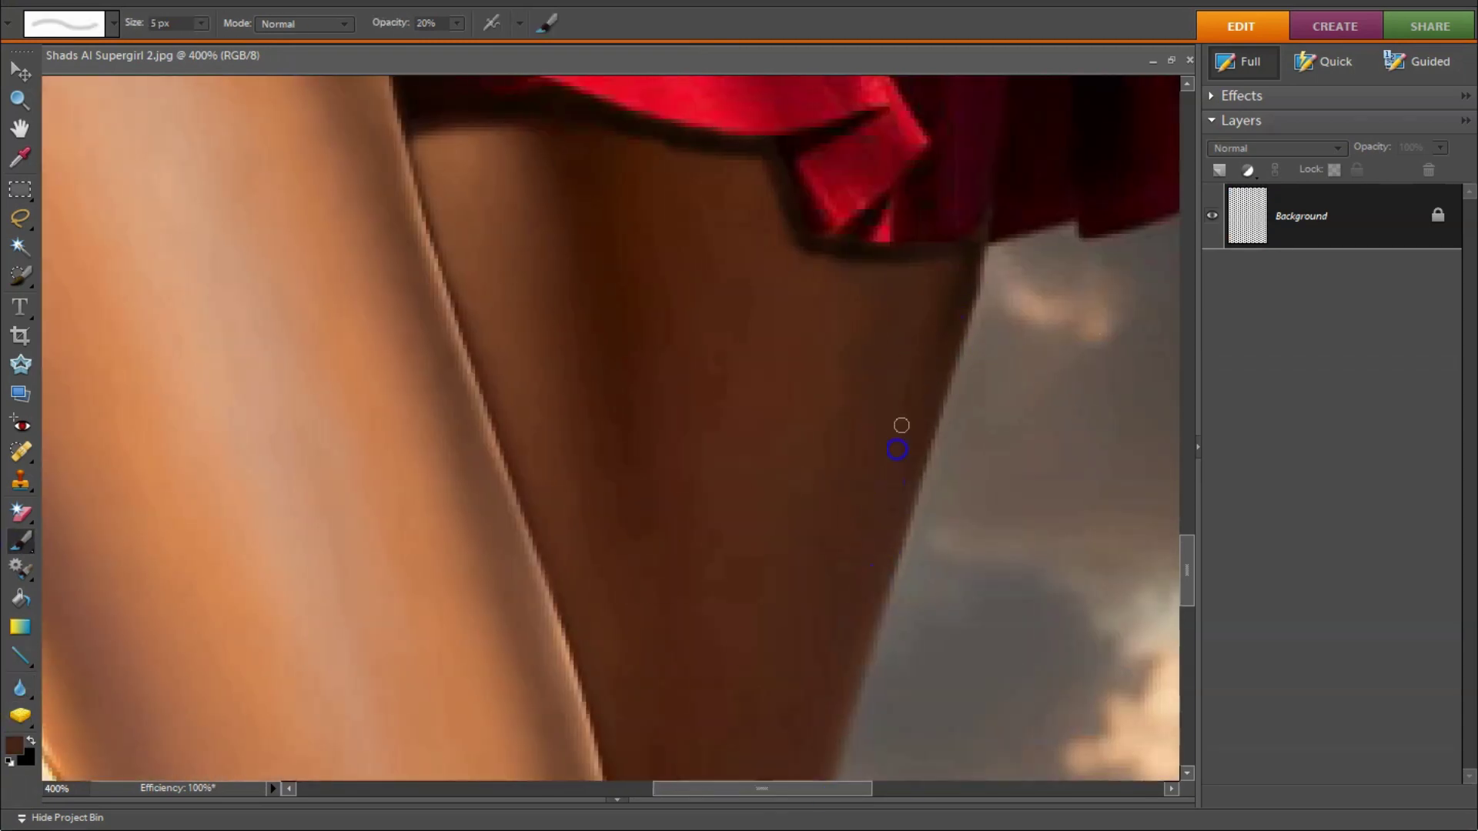
{"action": "left_click", "coordinate": [839, 330], "text": "alt"}
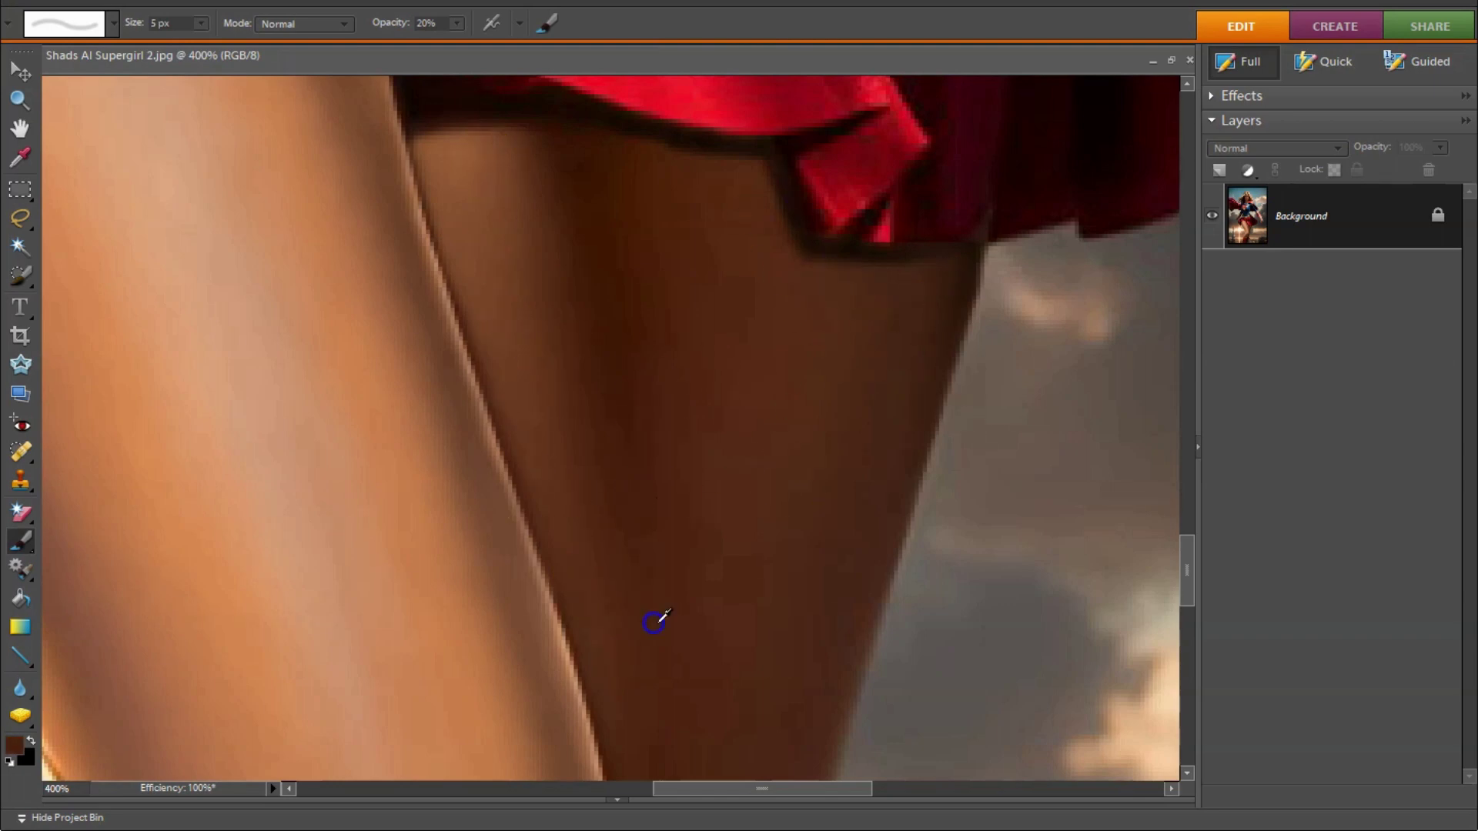
{"action": "left_click_drag", "start_coordinate": [1187, 570], "coordinate": [1187, 589]}
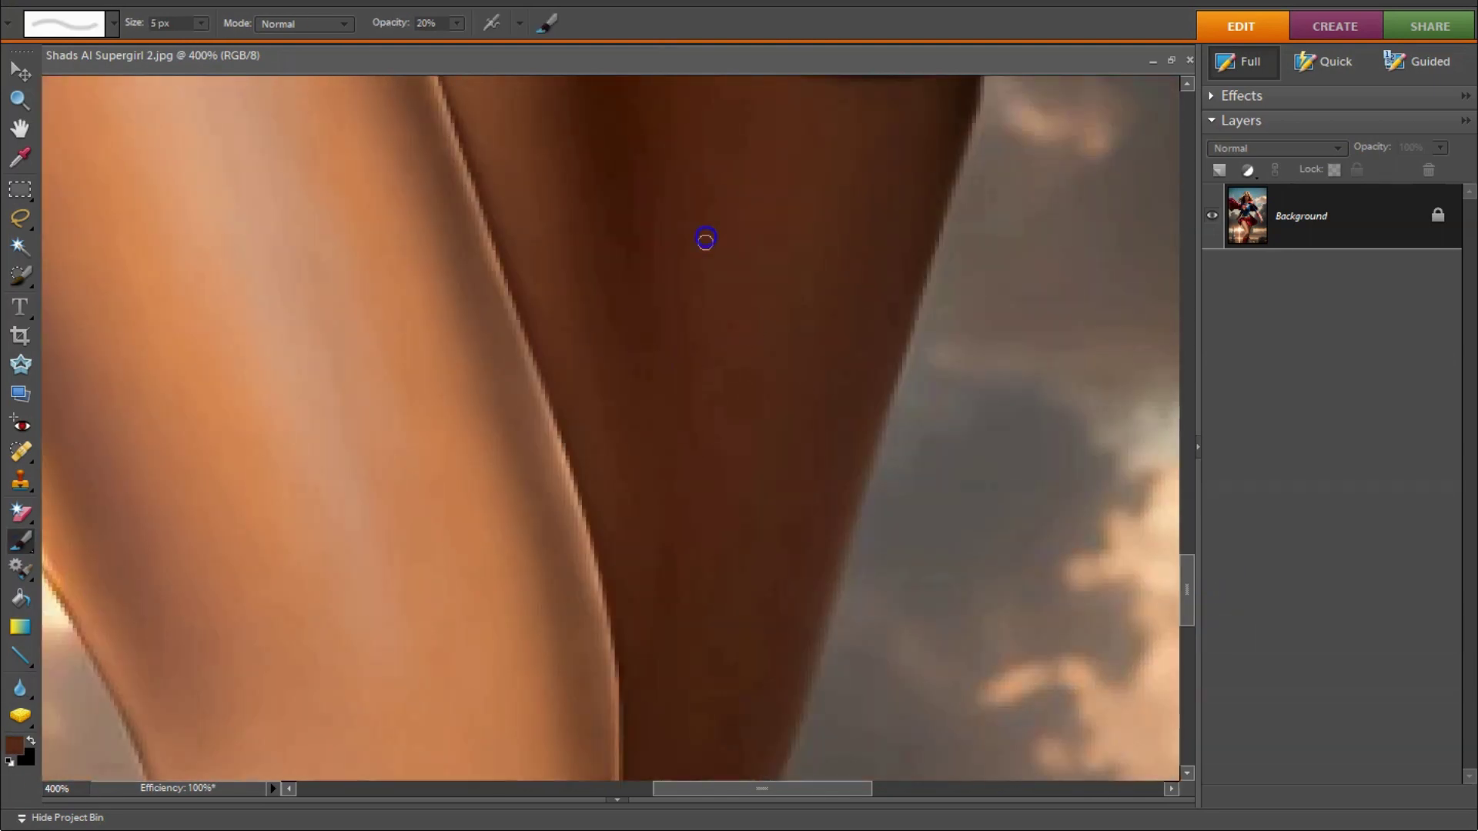
{"action": "scroll", "coordinate": [693, 419], "scroll_direction": "up", "scroll_amount": 3}
{"action": "left_click", "coordinate": [868, 587], "text": "alt"}
{"action": "scroll", "coordinate": [685, 501], "scroll_direction": "down", "scroll_amount": 3}
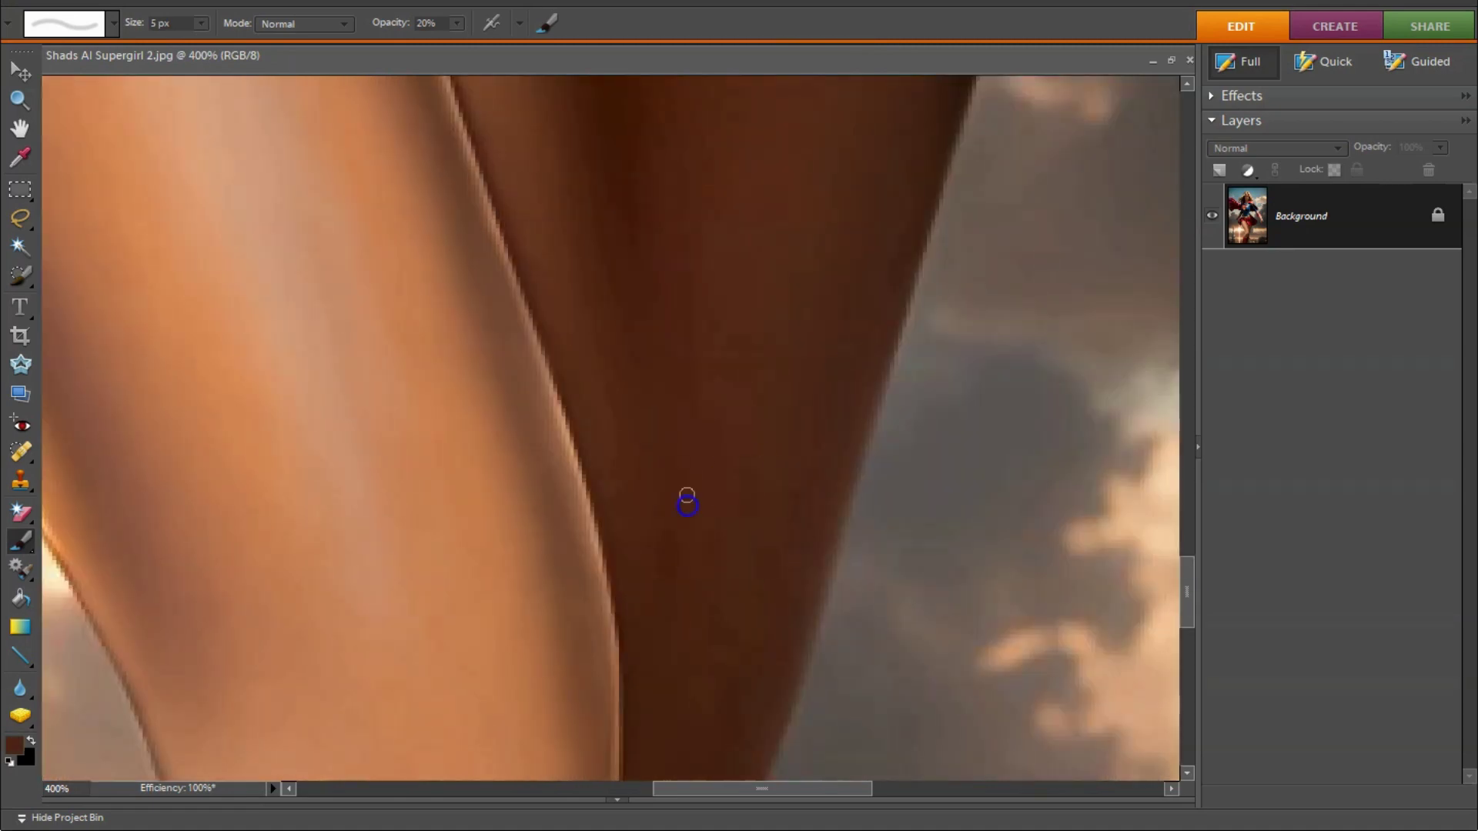
{"action": "scroll", "coordinate": [773, 426], "scroll_direction": "down", "scroll_amount": 1}
{"action": "scroll", "coordinate": [650, 580], "scroll_direction": "down", "scroll_amount": 3}
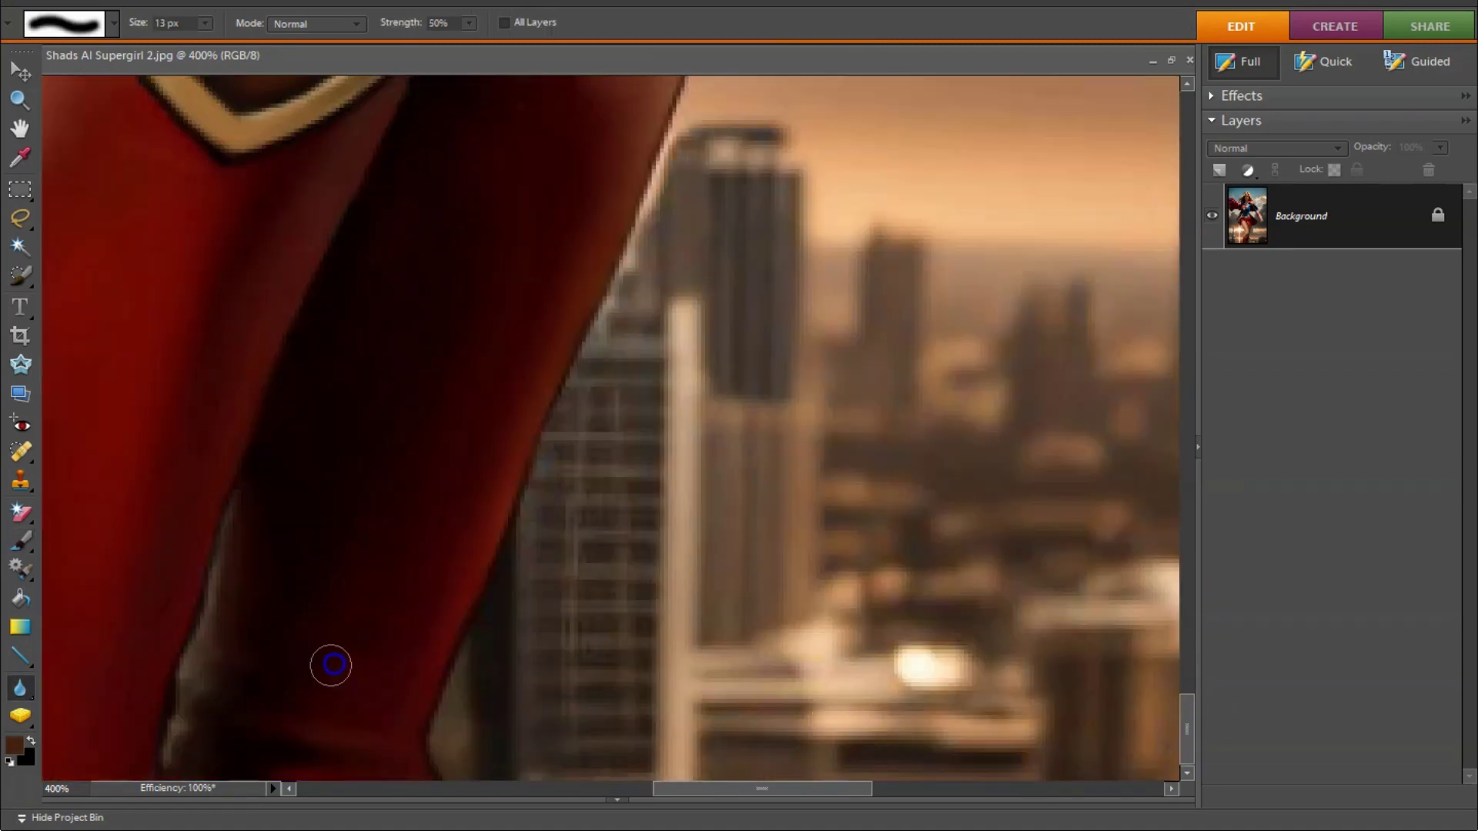
{"action": "key", "text": "ctrl+0"}
Step: At 50% opacity, paint a dark shadow and light tan strokes over the belt
{"action": "key", "text": "ctrl+plus"}
{"action": "key", "text": "ctrl+plus"}
{"action": "left_click", "coordinate": [457, 23]}
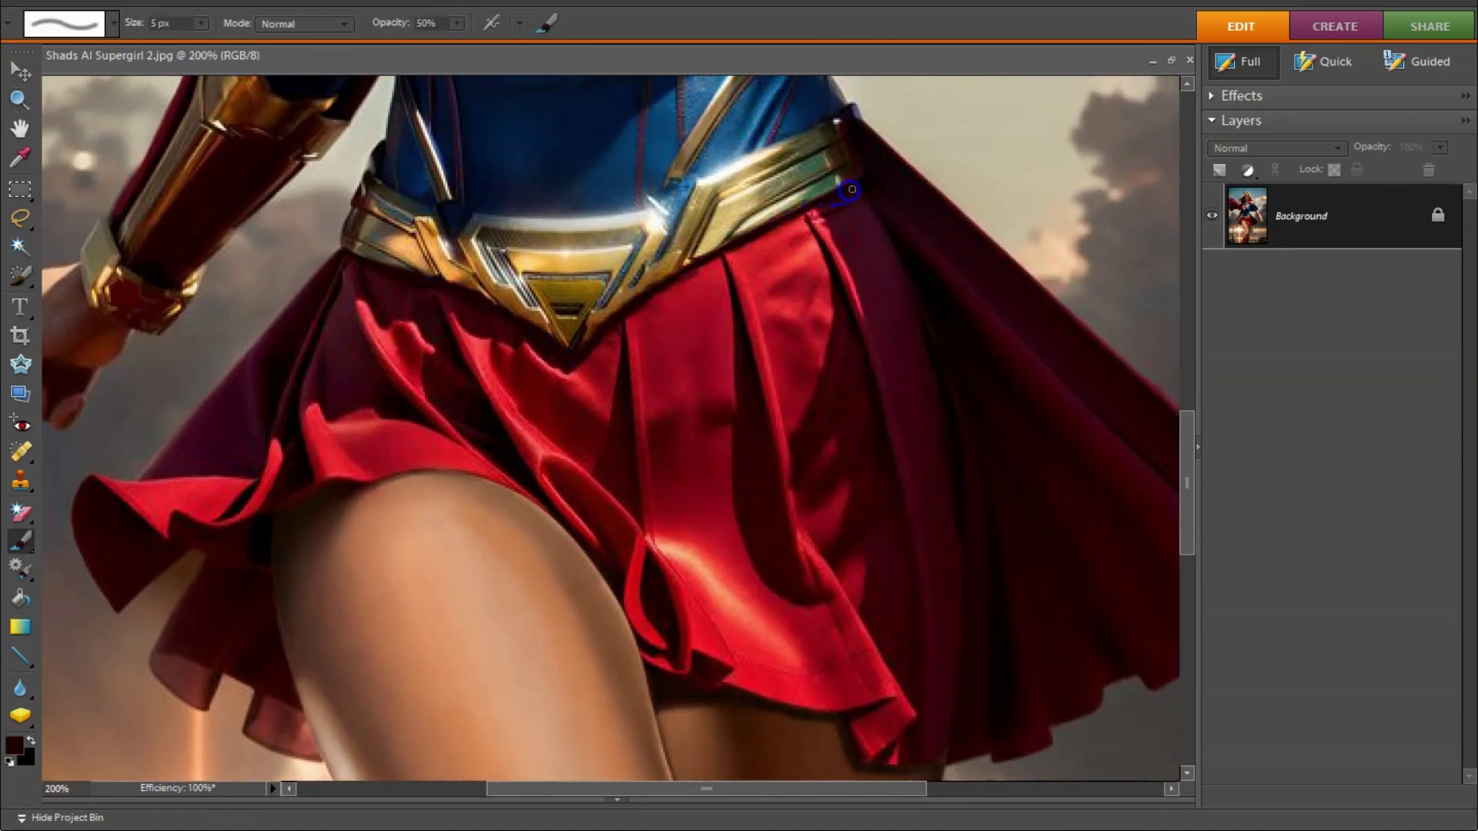
{"action": "left_click_drag", "start_coordinate": [597, 337], "coordinate": [354, 185]}
{"action": "key", "text": "s"}
{"action": "key", "text": "b"}
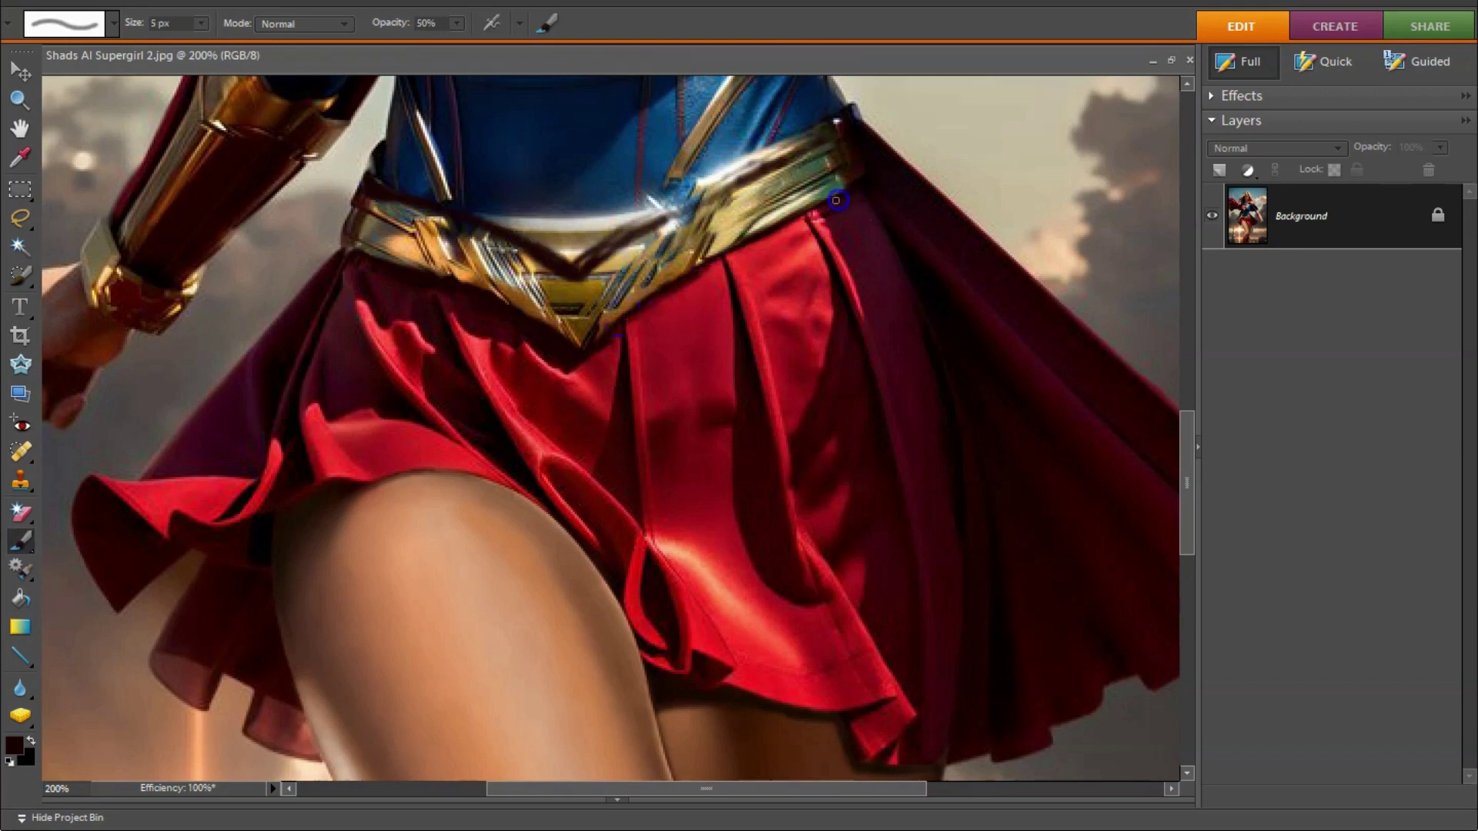
{"action": "left_click", "coordinate": [562, 300], "text": "alt"}
{"action": "mouse_move", "coordinate": [770, 192]}
{"action": "left_mouse_down"}
{"action": "mouse_move", "coordinate": [502, 250]}
{"action": "mouse_move", "coordinate": [354, 199]}
{"action": "mouse_move", "coordinate": [601, 308]}
{"action": "left_mouse_up"}
Step: Clone smooth gold over the dark stroke on the belt's left half and swap colours
{"action": "key", "text": "s"}
{"action": "left_click", "coordinate": [330, 241], "text": "alt"}
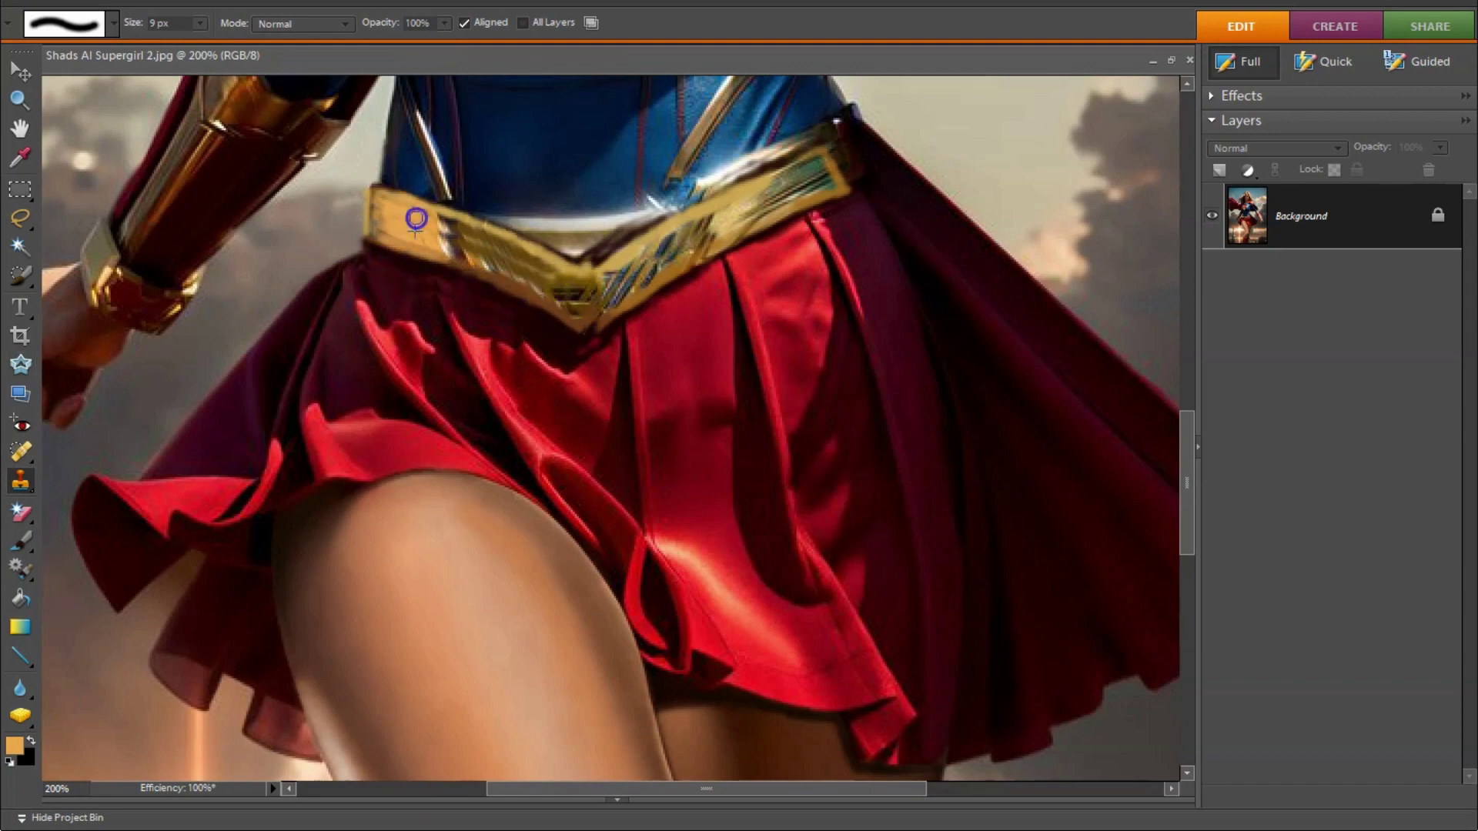
{"action": "left_click", "coordinate": [785, 219], "text": "alt"}
{"action": "scroll", "coordinate": [786, 219], "scroll_direction": "up", "scroll_amount": 5}
{"action": "left_click", "coordinate": [20, 541]}
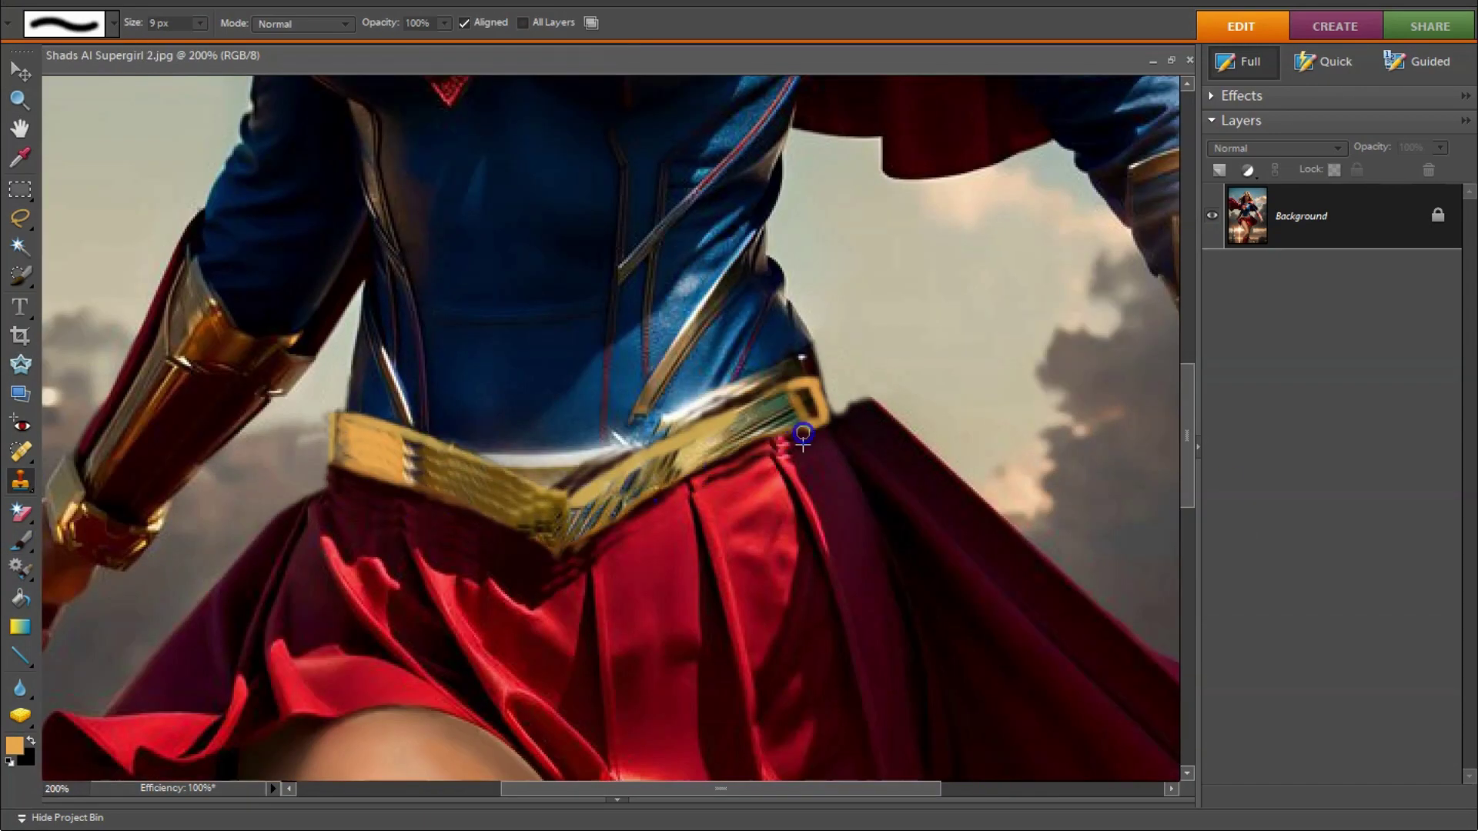
{"action": "left_click", "coordinate": [396, 456], "text": "alt"}
{"action": "key", "text": "x"}
{"action": "scroll", "coordinate": [550, 593], "scroll_direction": "down", "scroll_amount": 3}
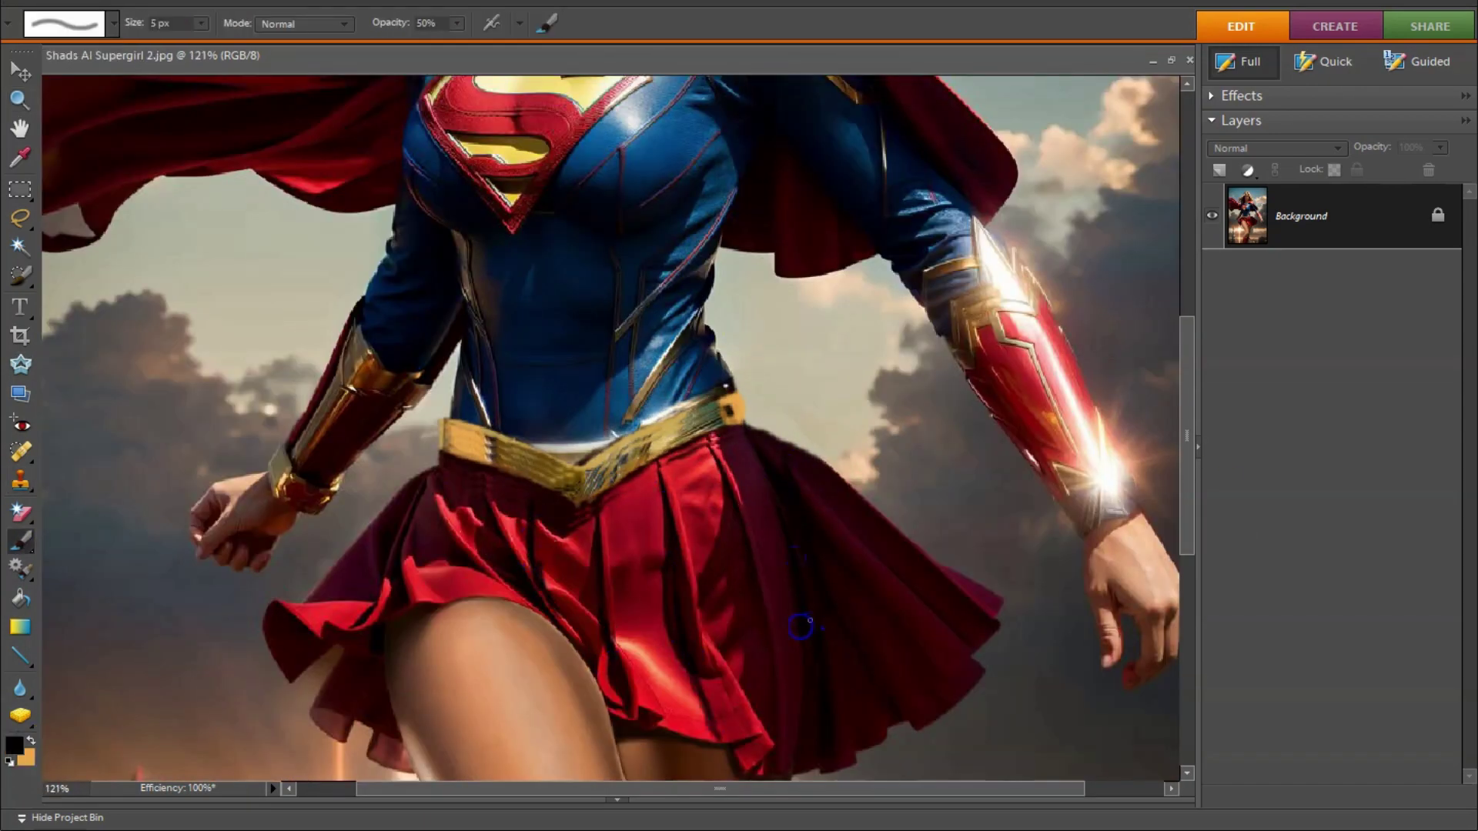
Step: Sample the skirt's red and a dark maroon fold tone, zooming in on the hem
{"action": "left_click", "coordinate": [746, 558], "text": "alt"}
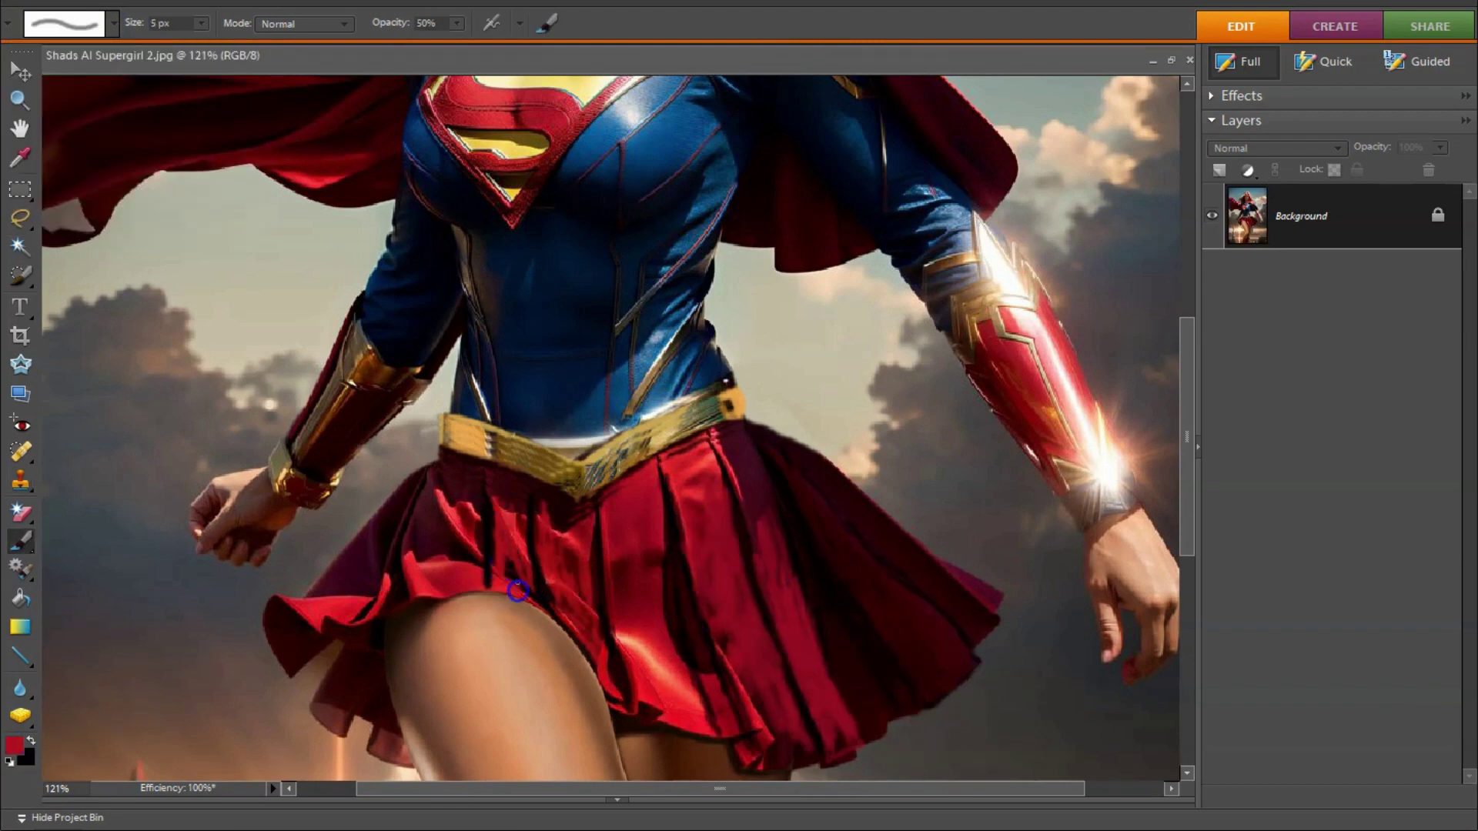
{"action": "left_click", "coordinate": [415, 568], "text": "alt"}
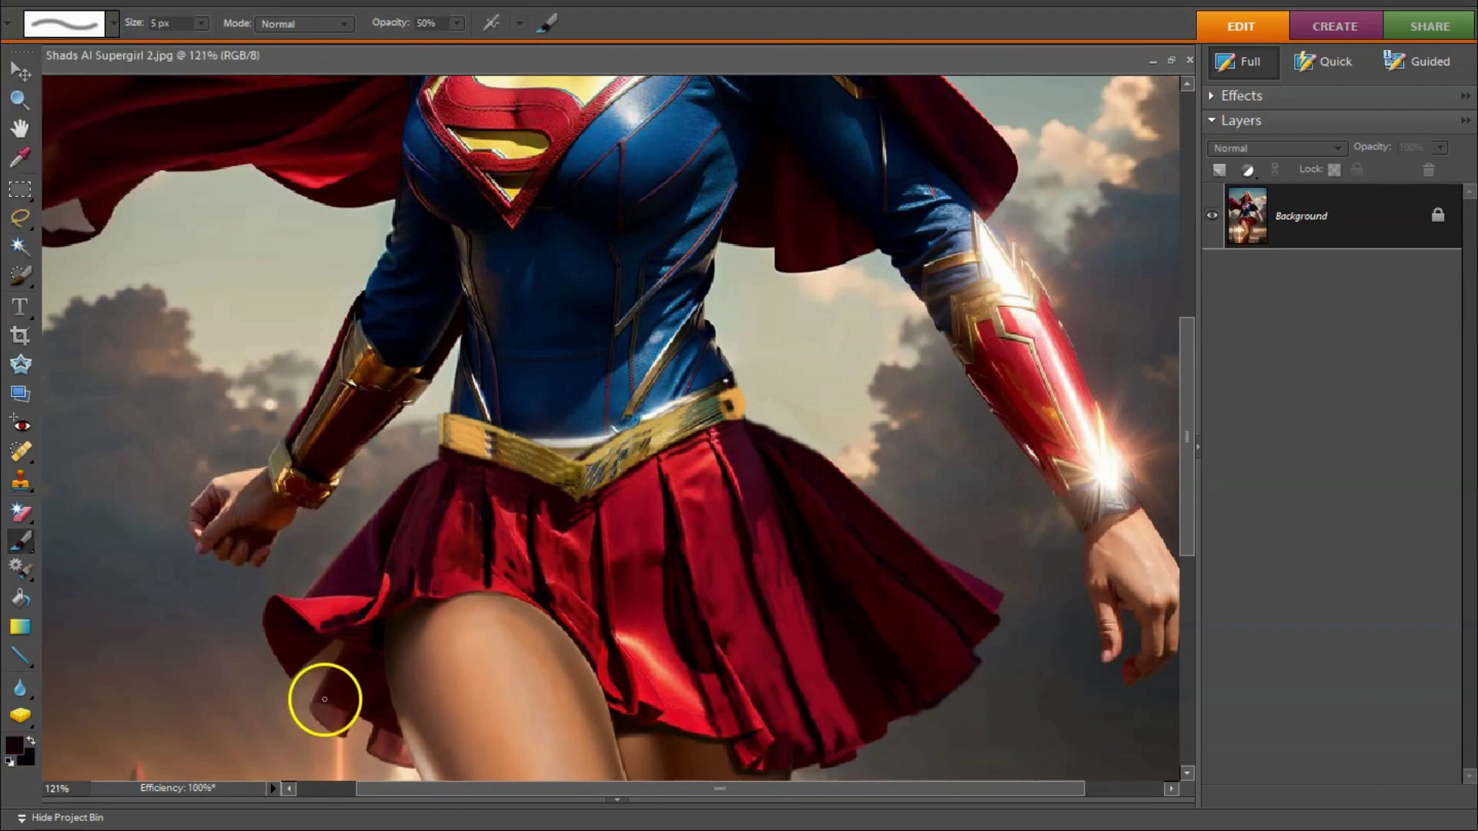
{"action": "scroll", "coordinate": [354, 726], "scroll_direction": "up", "scroll_amount": 3}
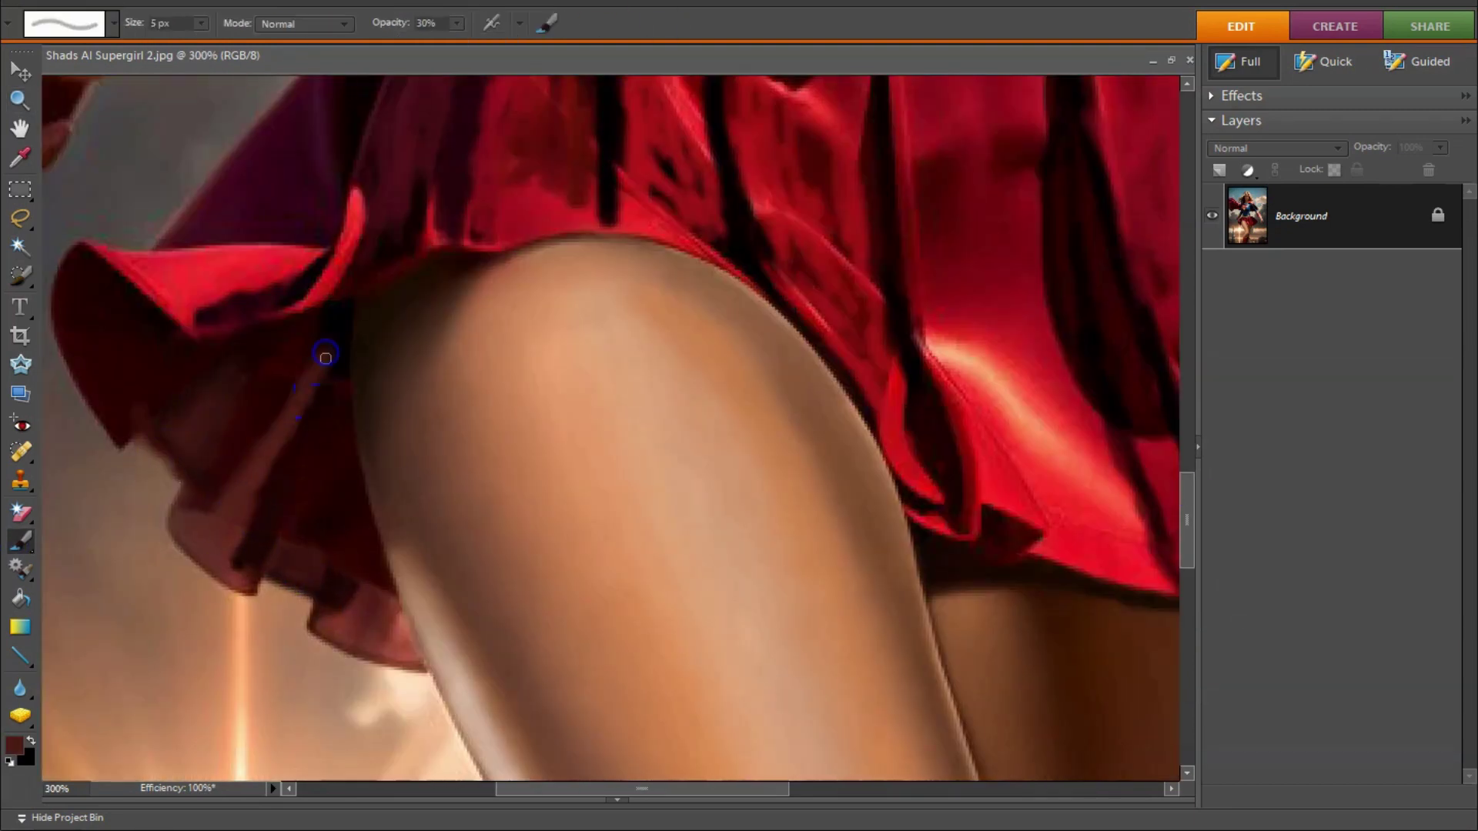
{"action": "scroll", "coordinate": [326, 344], "scroll_direction": "up", "scroll_amount": 2}
Step: Set the brush to 3 px and sample dark red from the skirt edge
{"action": "left_click_drag", "start_coordinate": [201, 23], "coordinate": [194, 48]}
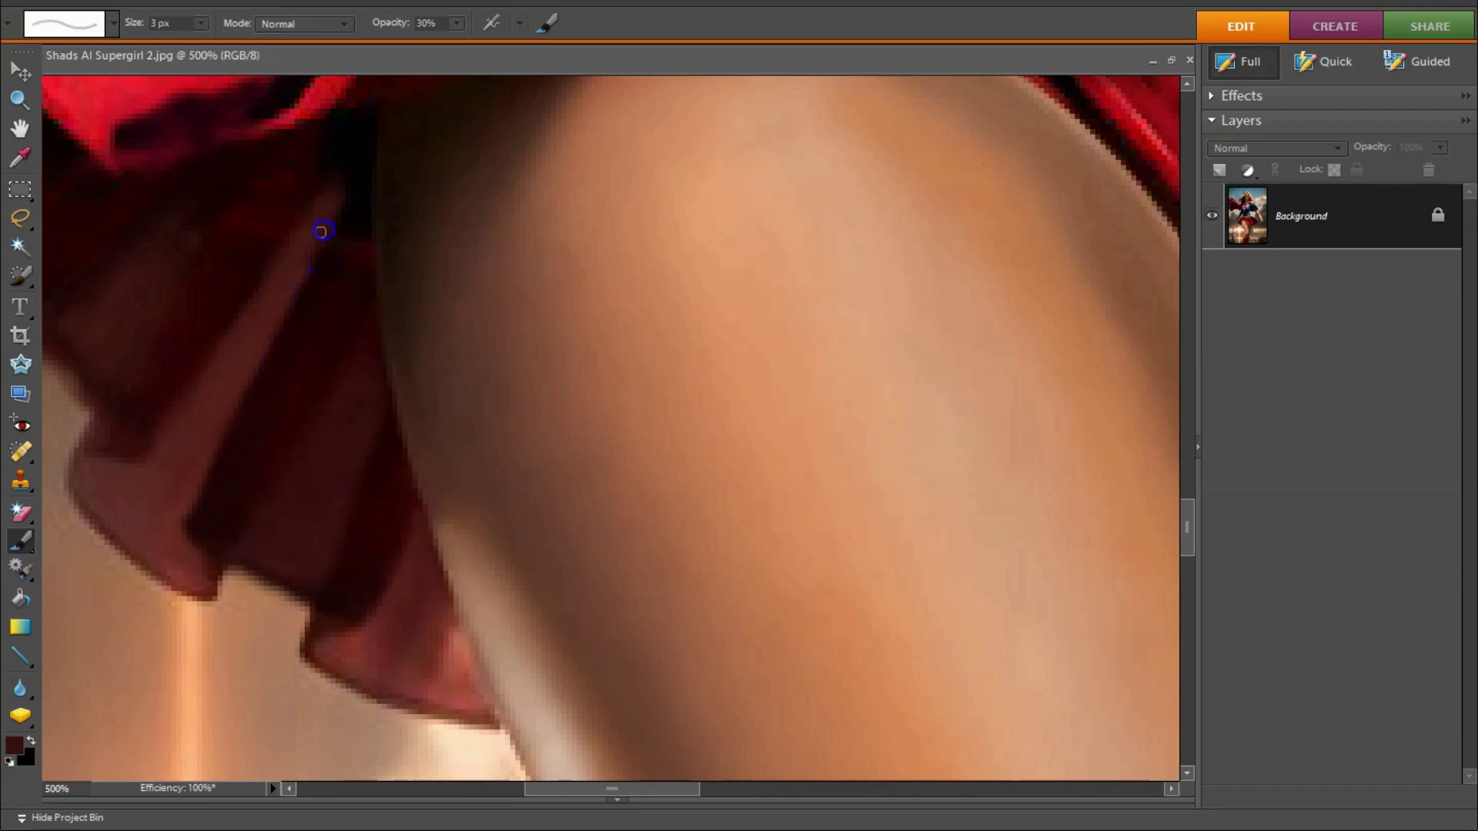
{"action": "scroll", "coordinate": [322, 231], "scroll_direction": "up", "scroll_amount": 3}
{"action": "scroll", "coordinate": [82, 594], "scroll_direction": "up", "scroll_amount": 2}
{"action": "key", "text": "bracketright"}
{"action": "key", "text": "bracketright"}
{"action": "scroll", "coordinate": [258, 419], "scroll_direction": "up", "scroll_amount": 2}
{"action": "scroll", "coordinate": [272, 451], "scroll_direction": "left", "scroll_amount": 4}
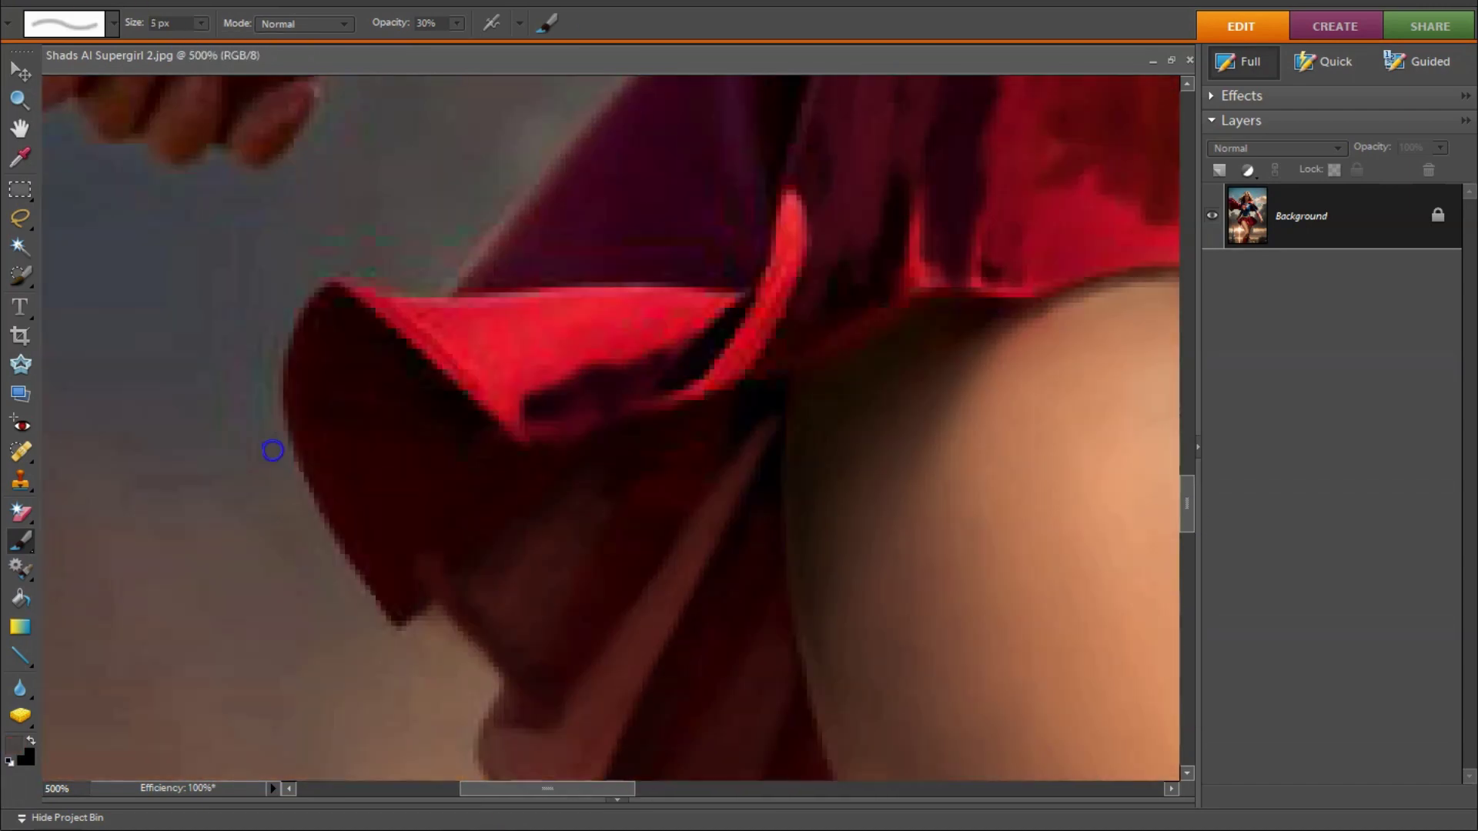
{"action": "left_click", "coordinate": [453, 570], "text": "alt"}
{"action": "key", "text": "bracketleft"}
{"action": "key", "text": "bracketleft"}
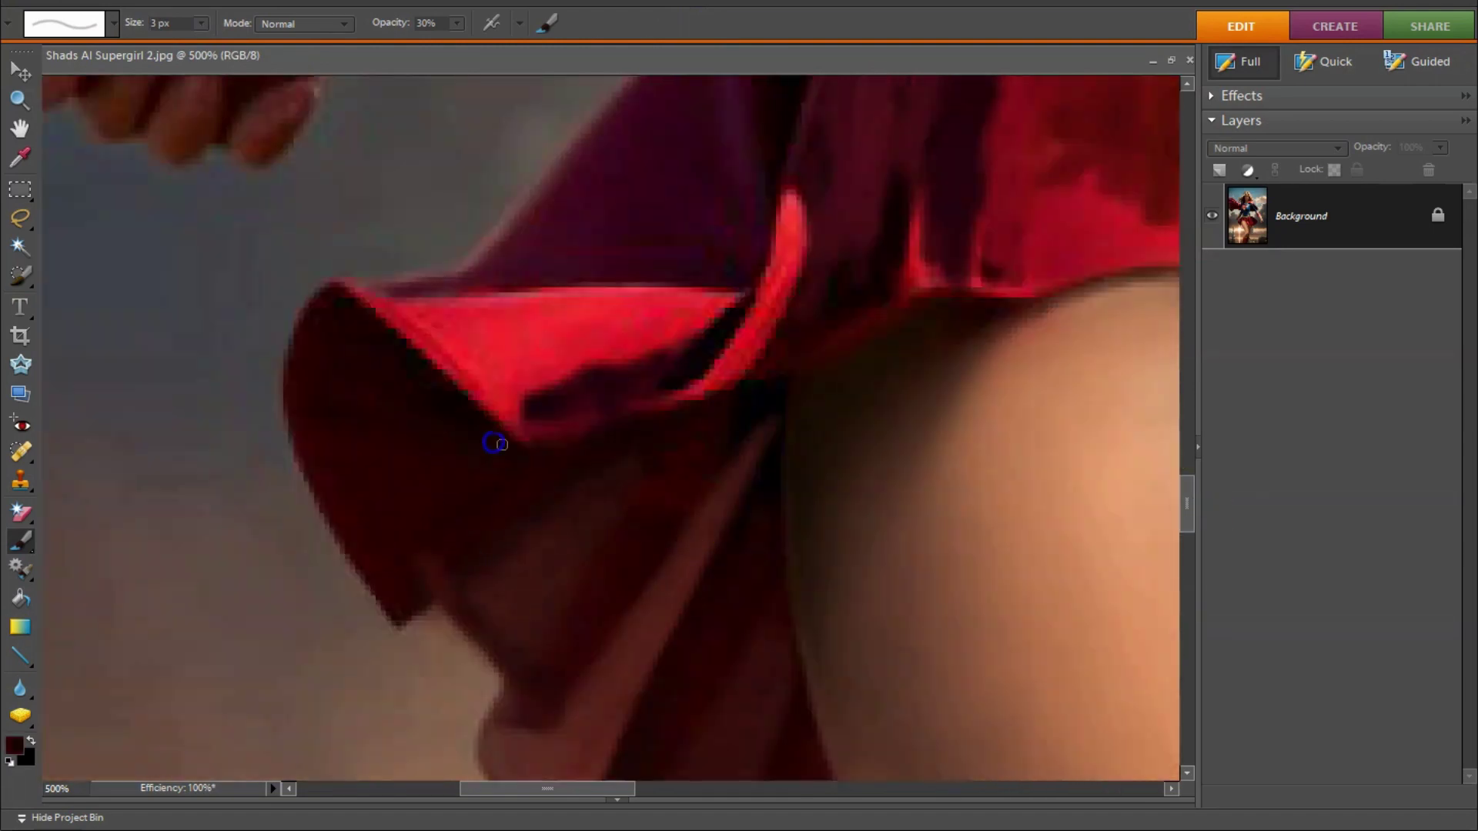
Step: Trace the outer edge of the hem fold with thin soft red strokes
{"action": "left_click_drag", "start_coordinate": [425, 489], "coordinate": [367, 527]}
{"action": "left_click_drag", "start_coordinate": [395, 616], "coordinate": [307, 420]}
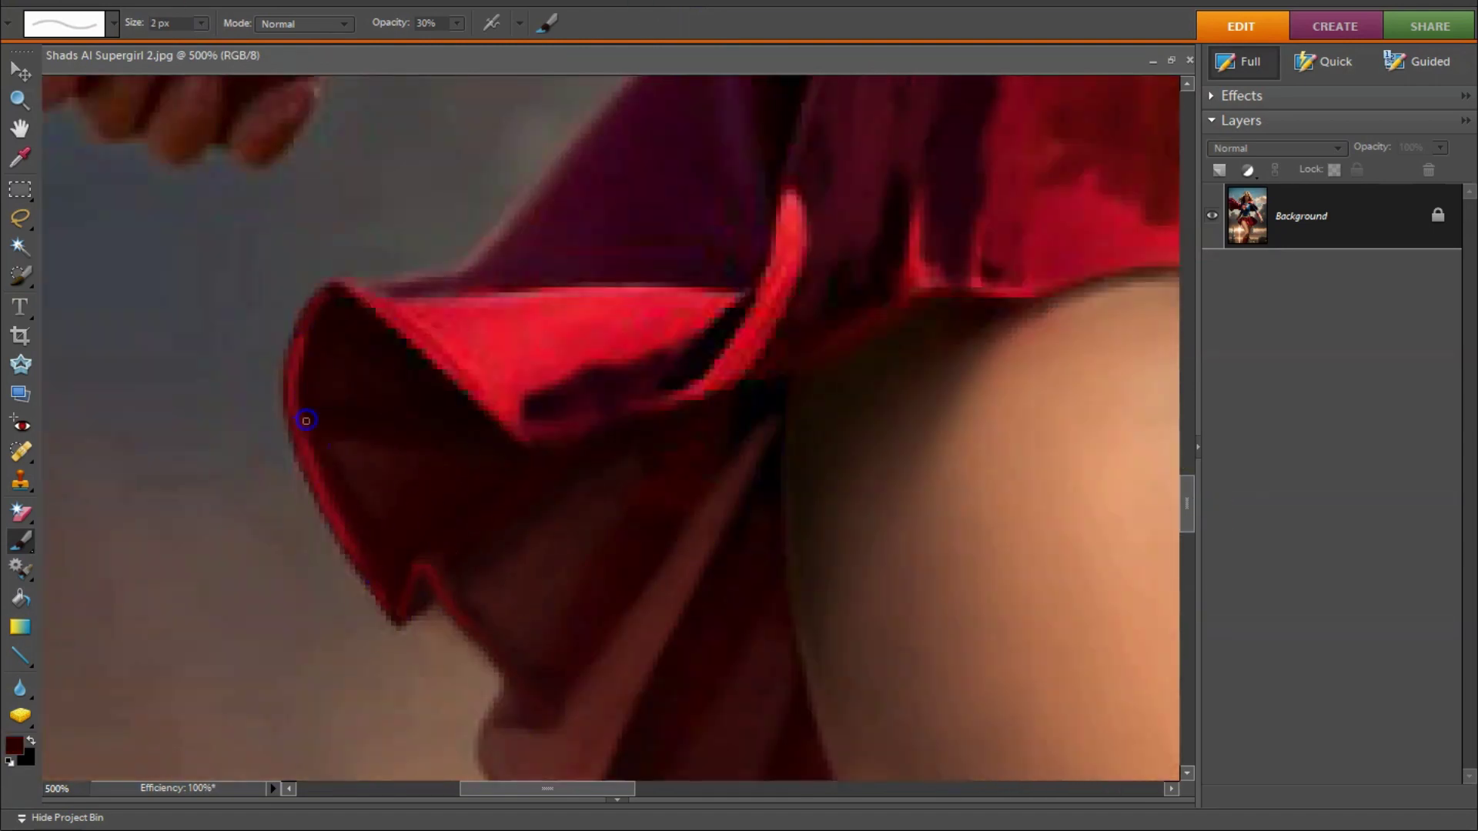
{"action": "scroll", "coordinate": [307, 419], "scroll_direction": "up", "scroll_amount": 3}
{"action": "key", "text": "bracketright"}
{"action": "key", "text": "bracketright"}
{"action": "key", "text": "bracketright"}
{"action": "left_click_drag", "start_coordinate": [624, 398], "coordinate": [592, 433]}
Step: Undo the last stroke and paint the purple-tinted hem edge bright red
{"action": "key", "text": "ctrl+z"}
{"action": "scroll", "coordinate": [592, 433], "scroll_direction": "up", "scroll_amount": 2}
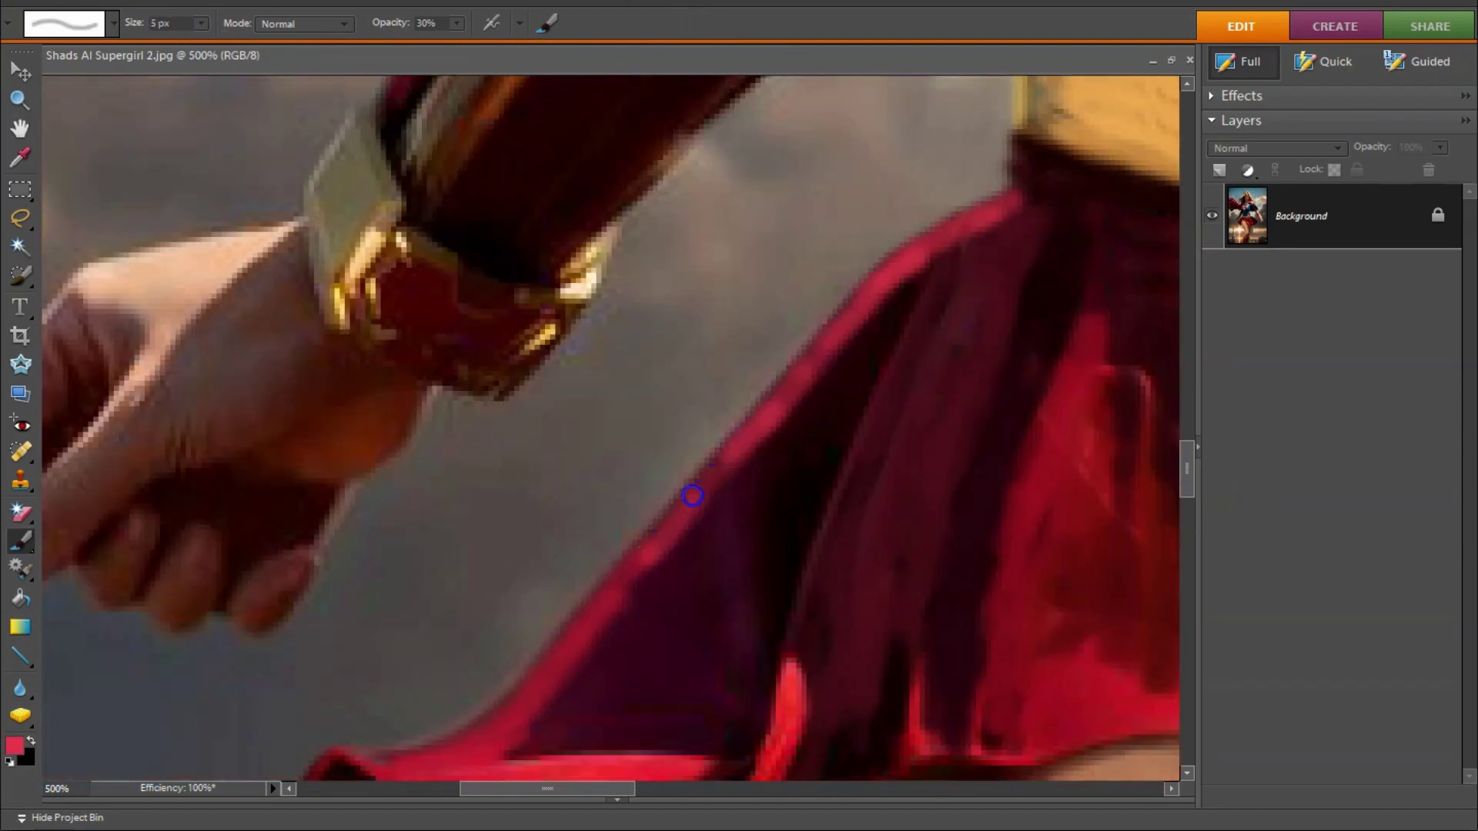
{"action": "scroll", "coordinate": [676, 324], "scroll_direction": "down", "scroll_amount": 2}
{"action": "left_click", "coordinate": [676, 323], "text": "alt"}
{"action": "left_click_drag", "start_coordinate": [654, 600], "coordinate": [707, 579]}
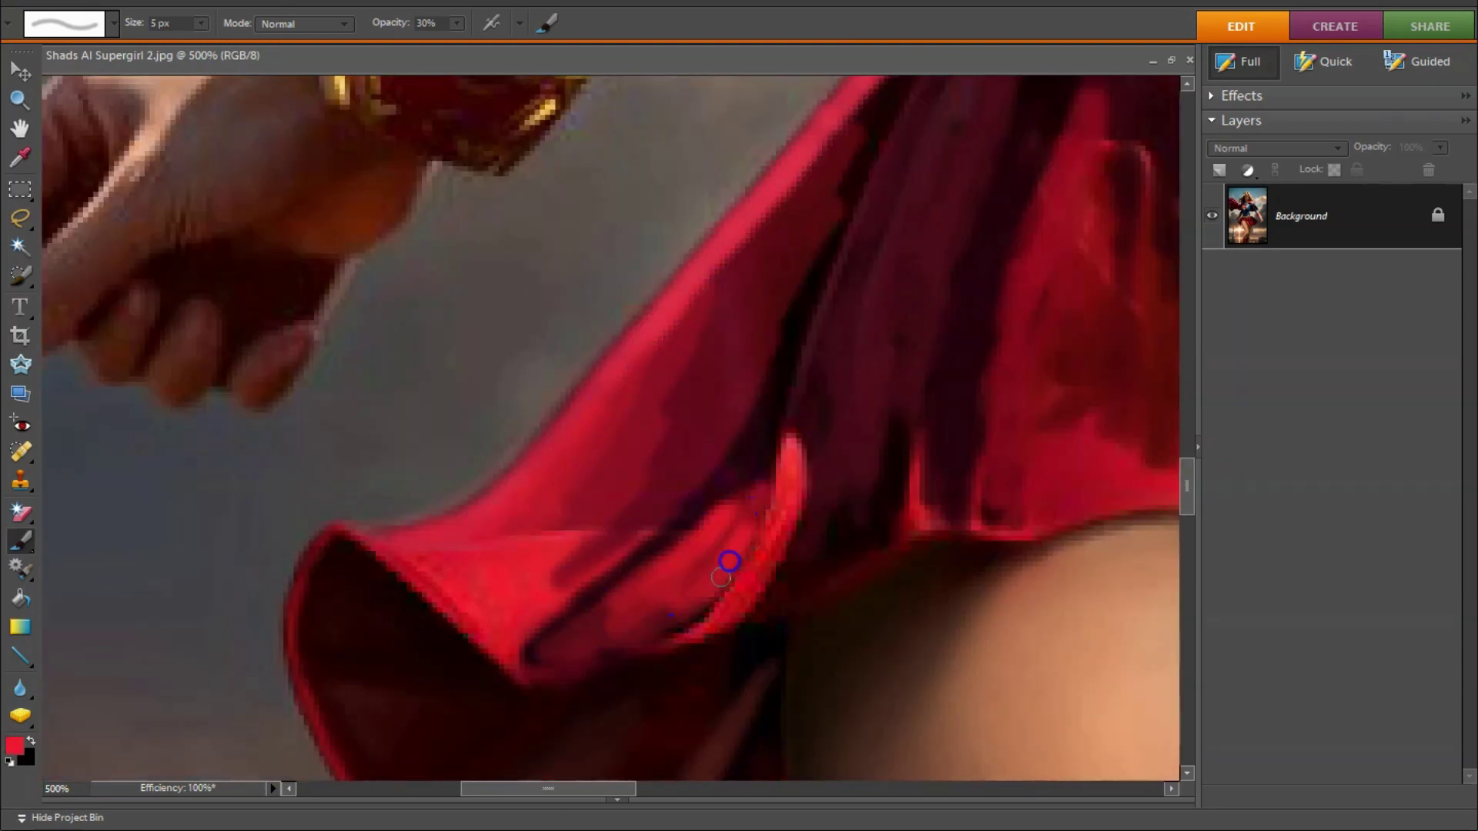
Step: Sample lighter reds and a dark fold shade, then paint dark shading into the fold
{"action": "left_click", "coordinate": [745, 264], "text": "alt"}
{"action": "left_click", "coordinate": [386, 538], "text": "alt"}
{"action": "key", "text": "bracketleft"}
{"action": "key", "text": "bracketleft"}
{"action": "key", "text": "bracketleft"}
{"action": "scroll", "coordinate": [299, 386], "scroll_direction": "down", "scroll_amount": 2}
{"action": "scroll", "coordinate": [299, 386], "scroll_direction": "up", "scroll_amount": 1}
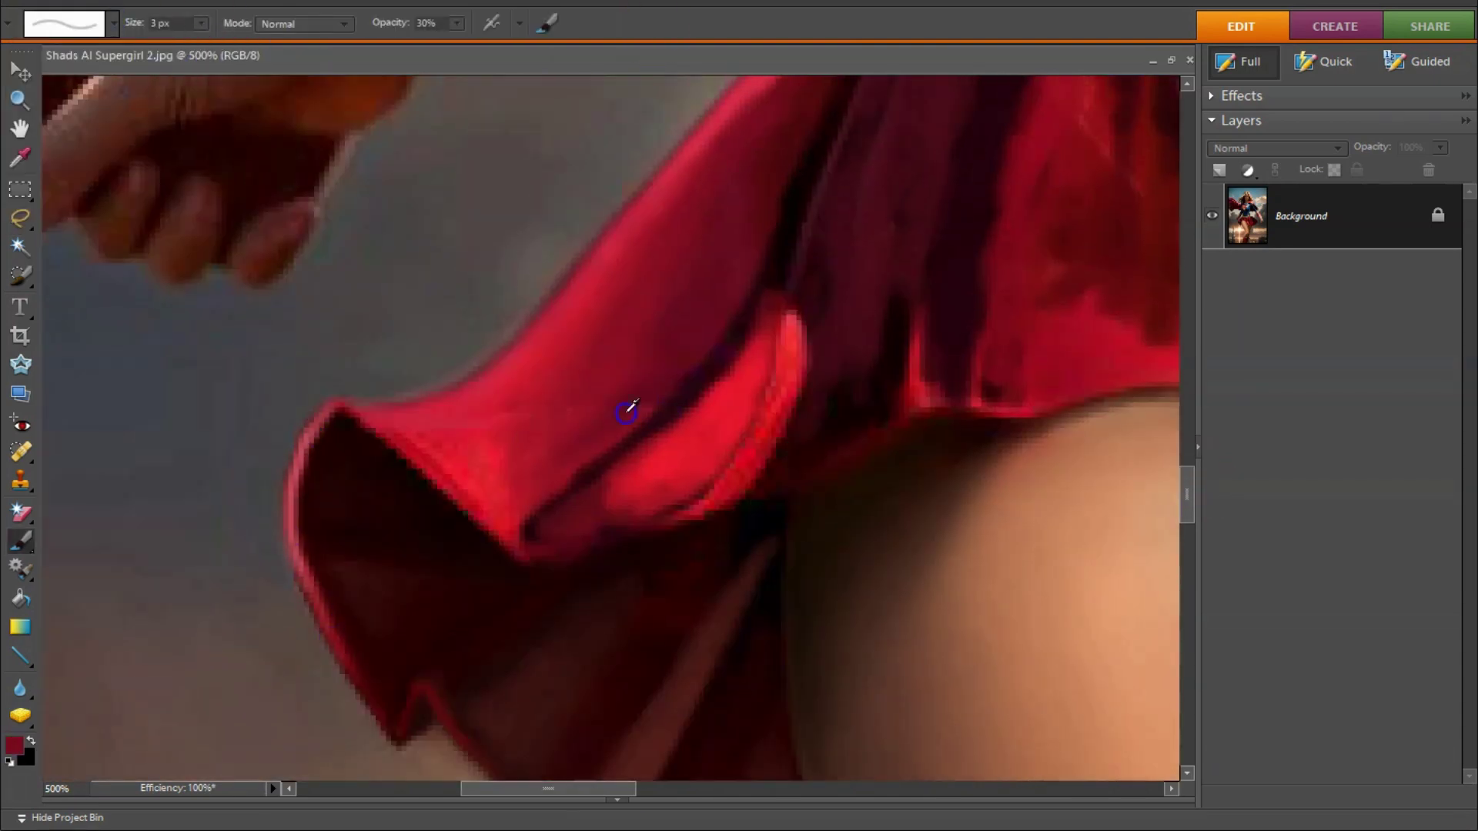
{"action": "scroll", "coordinate": [627, 409], "scroll_direction": "up", "scroll_amount": 1}
{"action": "left_click", "coordinate": [611, 585], "text": "alt"}
{"action": "key", "text": "bracketright"}
{"action": "mouse_move", "coordinate": [719, 535]}
{"action": "left_mouse_down"}
{"action": "mouse_move", "coordinate": [739, 540]}
{"action": "mouse_move", "coordinate": [643, 534]}
{"action": "left_mouse_up"}
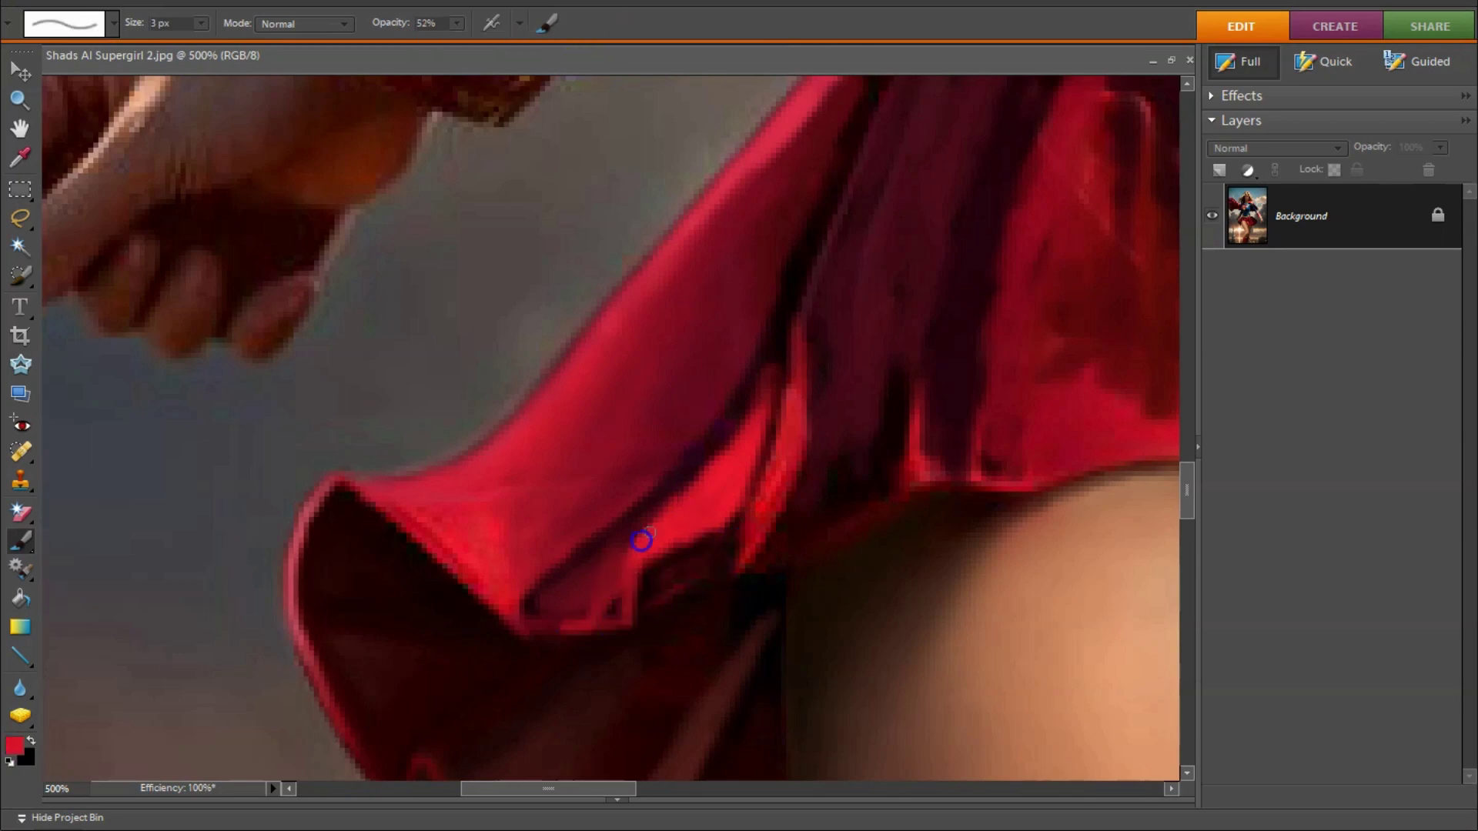
Step: Lighten the dark fold areas with sampled red and pick up a dark maroon
{"action": "left_click", "coordinate": [782, 409], "text": "alt"}
{"action": "left_click_drag", "start_coordinate": [612, 323], "coordinate": [683, 409]}
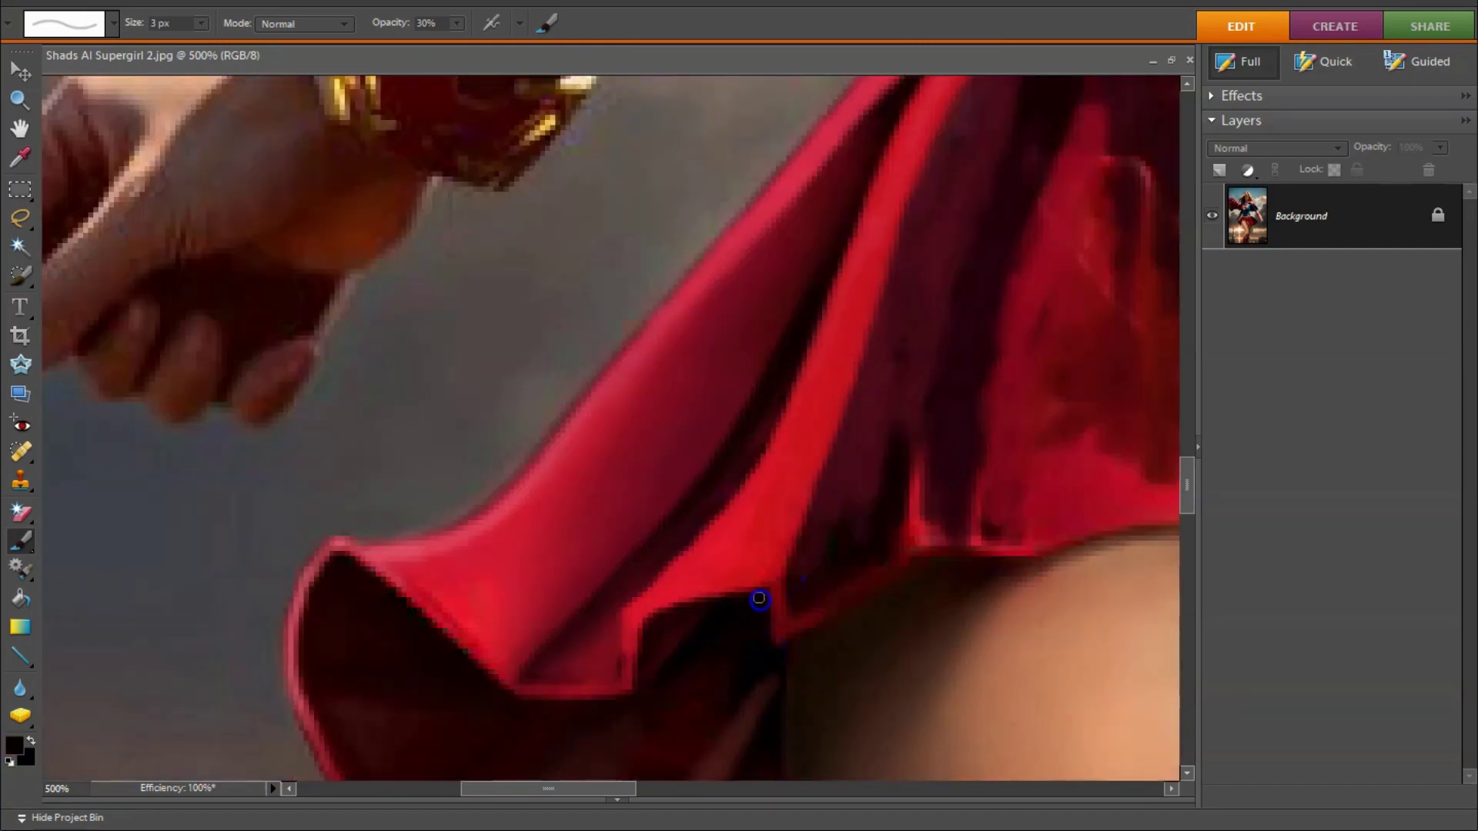
{"action": "scroll", "coordinate": [852, 502], "scroll_direction": "down", "scroll_amount": 3}
{"action": "left_click", "coordinate": [689, 432], "text": "alt"}
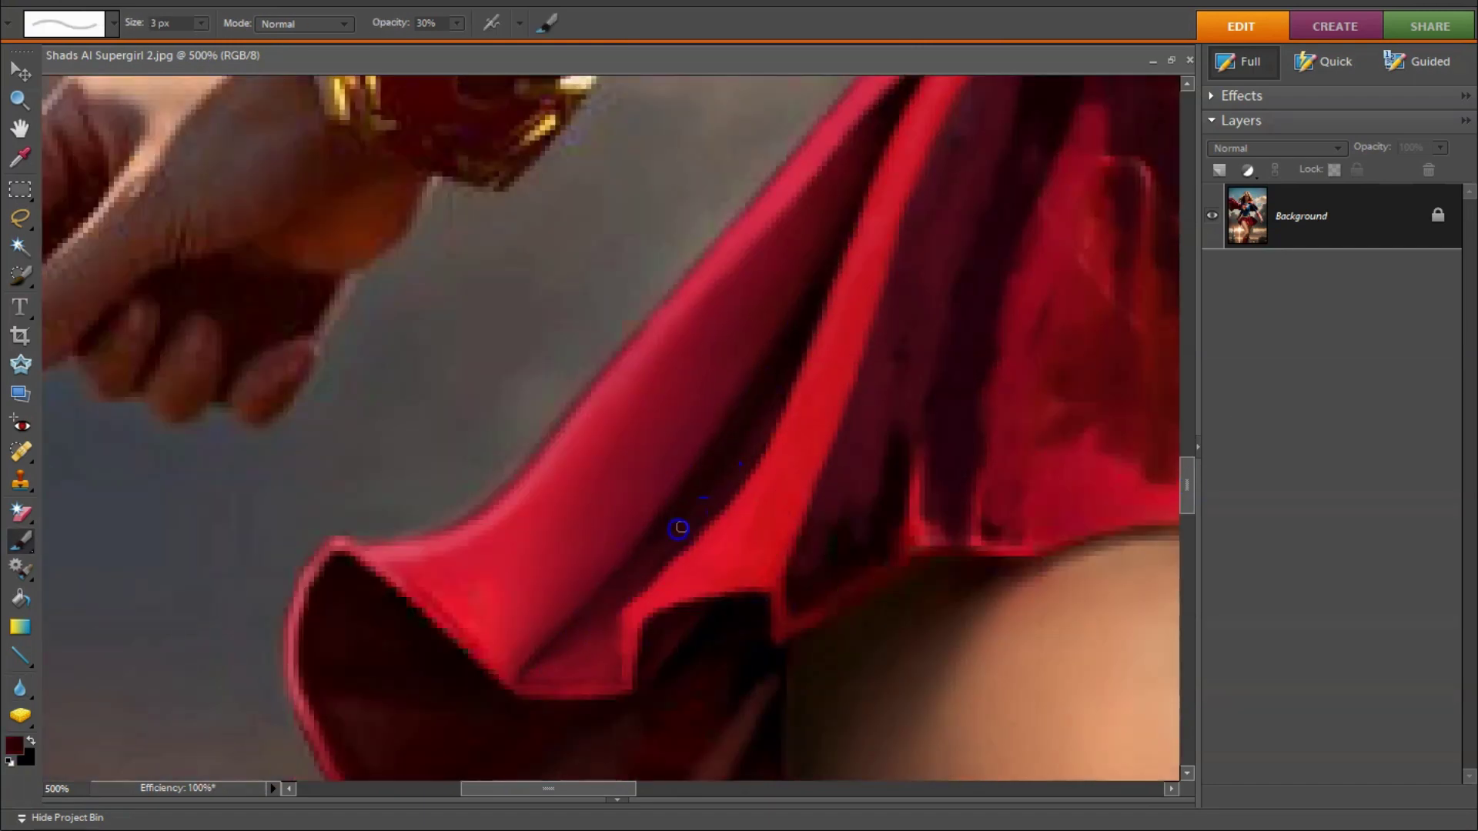
{"action": "left_click_drag", "start_coordinate": [1186, 485], "coordinate": [1186, 478]}
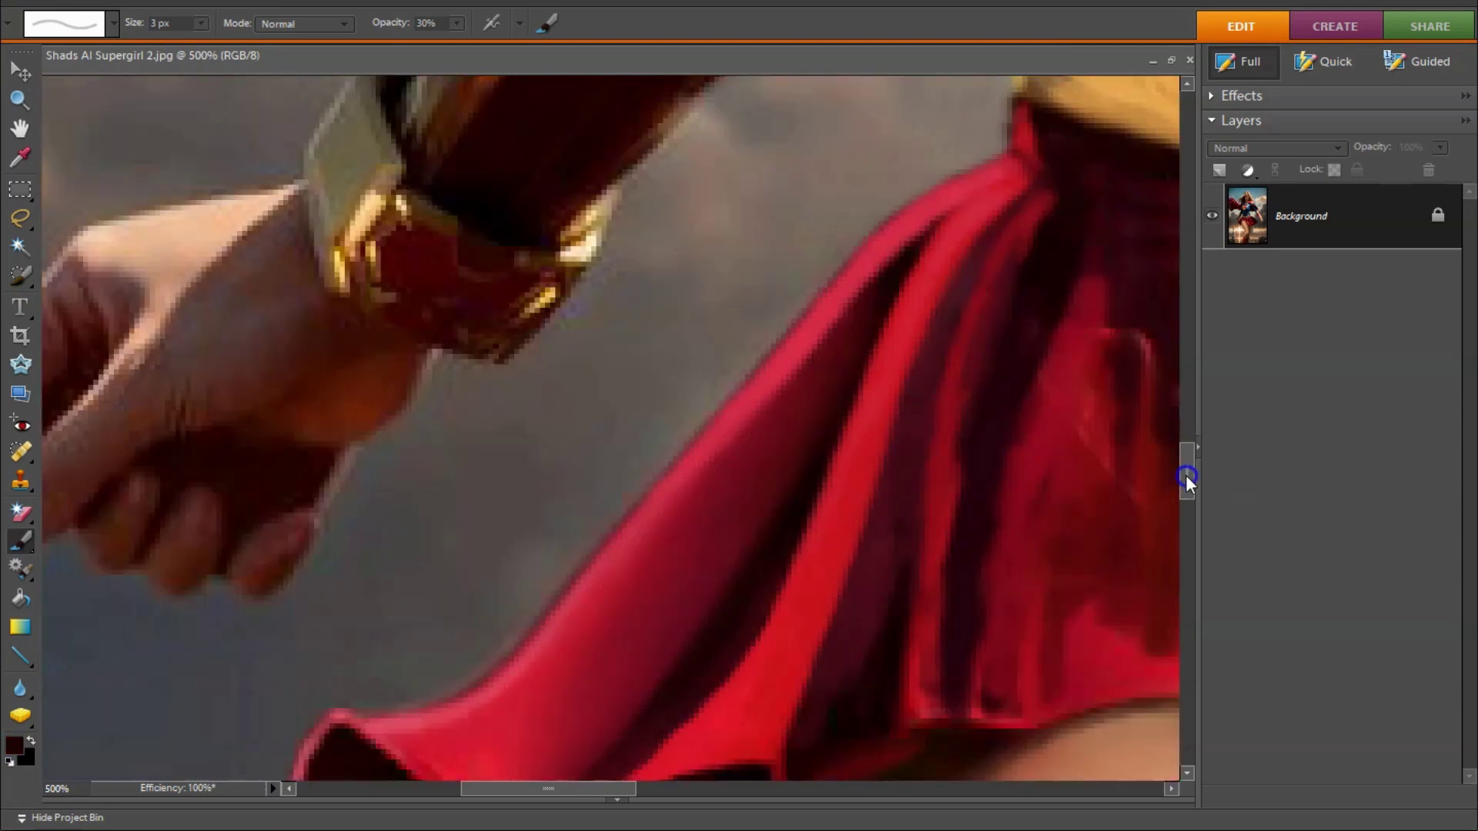
{"action": "scroll", "coordinate": [893, 565], "scroll_direction": "down", "scroll_amount": 3}
{"action": "scroll", "coordinate": [917, 373], "scroll_direction": "down", "scroll_amount": 3}
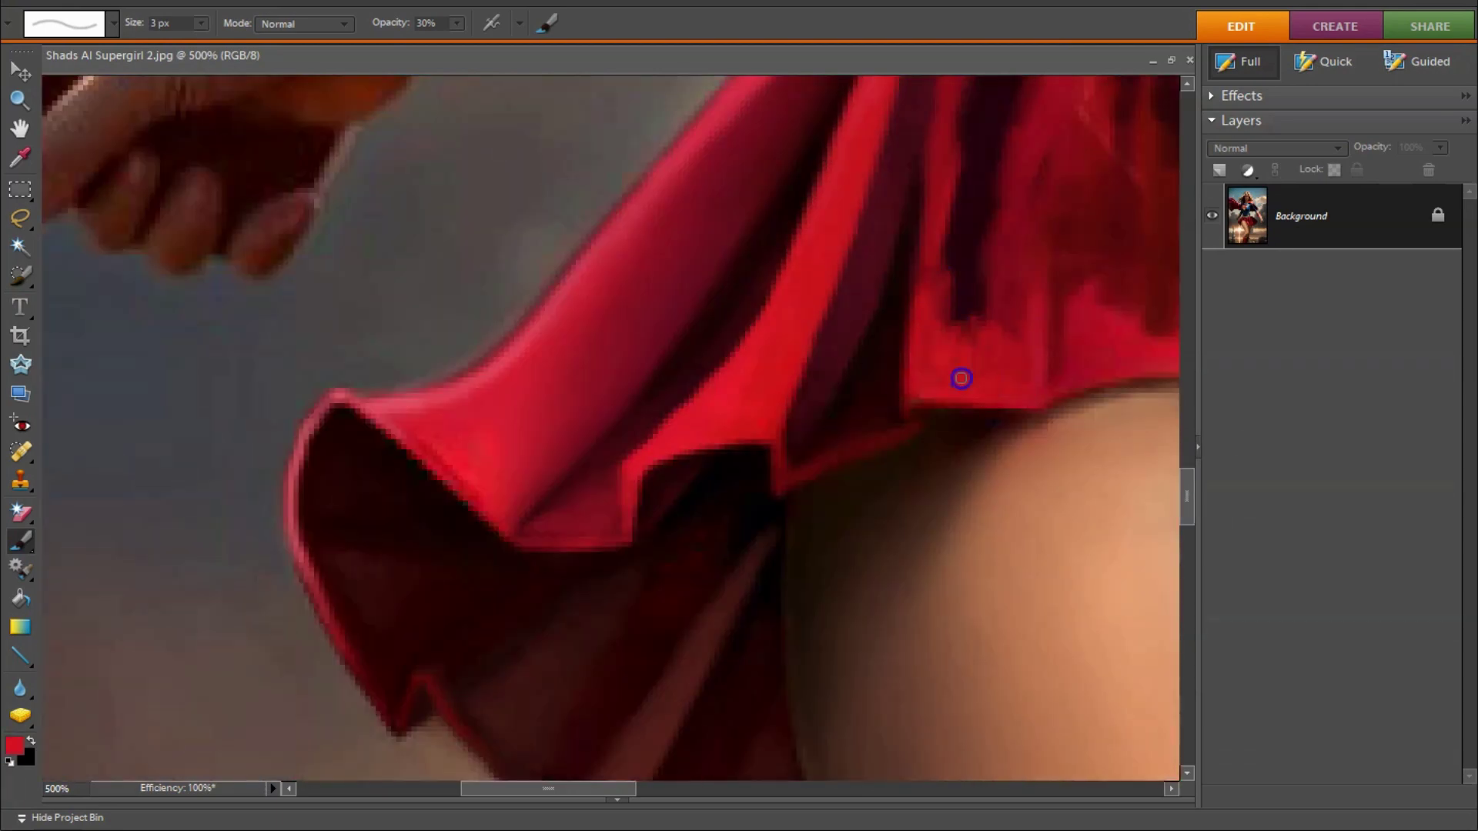
{"action": "scroll", "coordinate": [961, 379], "scroll_direction": "up", "scroll_amount": 5}
Step: Darken a skirt fold line, then paint red over the dark streak with a 5 px brush
{"action": "scroll", "coordinate": [938, 416], "scroll_direction": "right", "scroll_amount": 6}
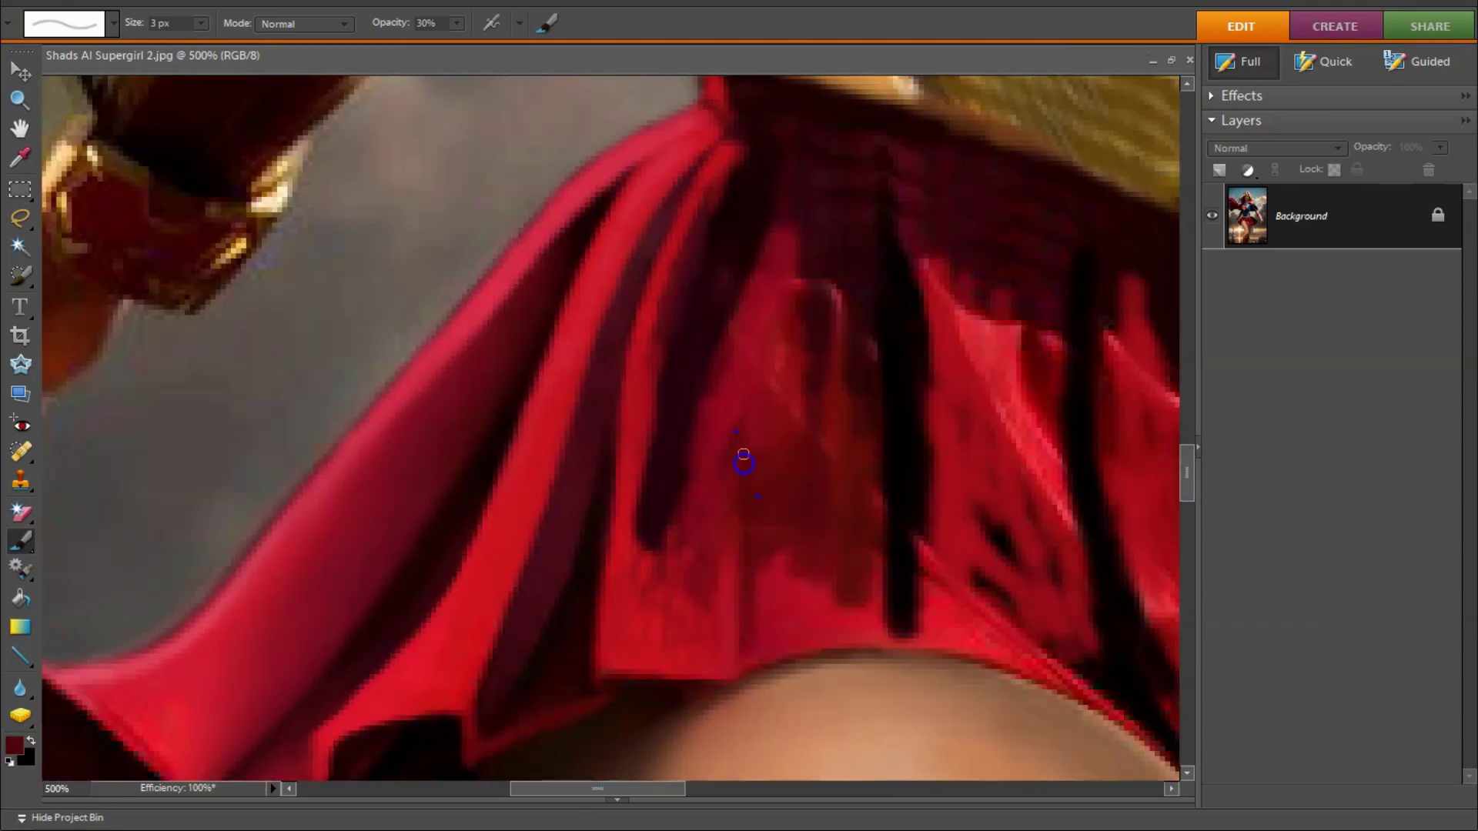
{"action": "left_click_drag", "start_coordinate": [762, 231], "coordinate": [754, 629]}
{"action": "scroll", "coordinate": [611, 644], "scroll_direction": "up", "scroll_amount": 3}
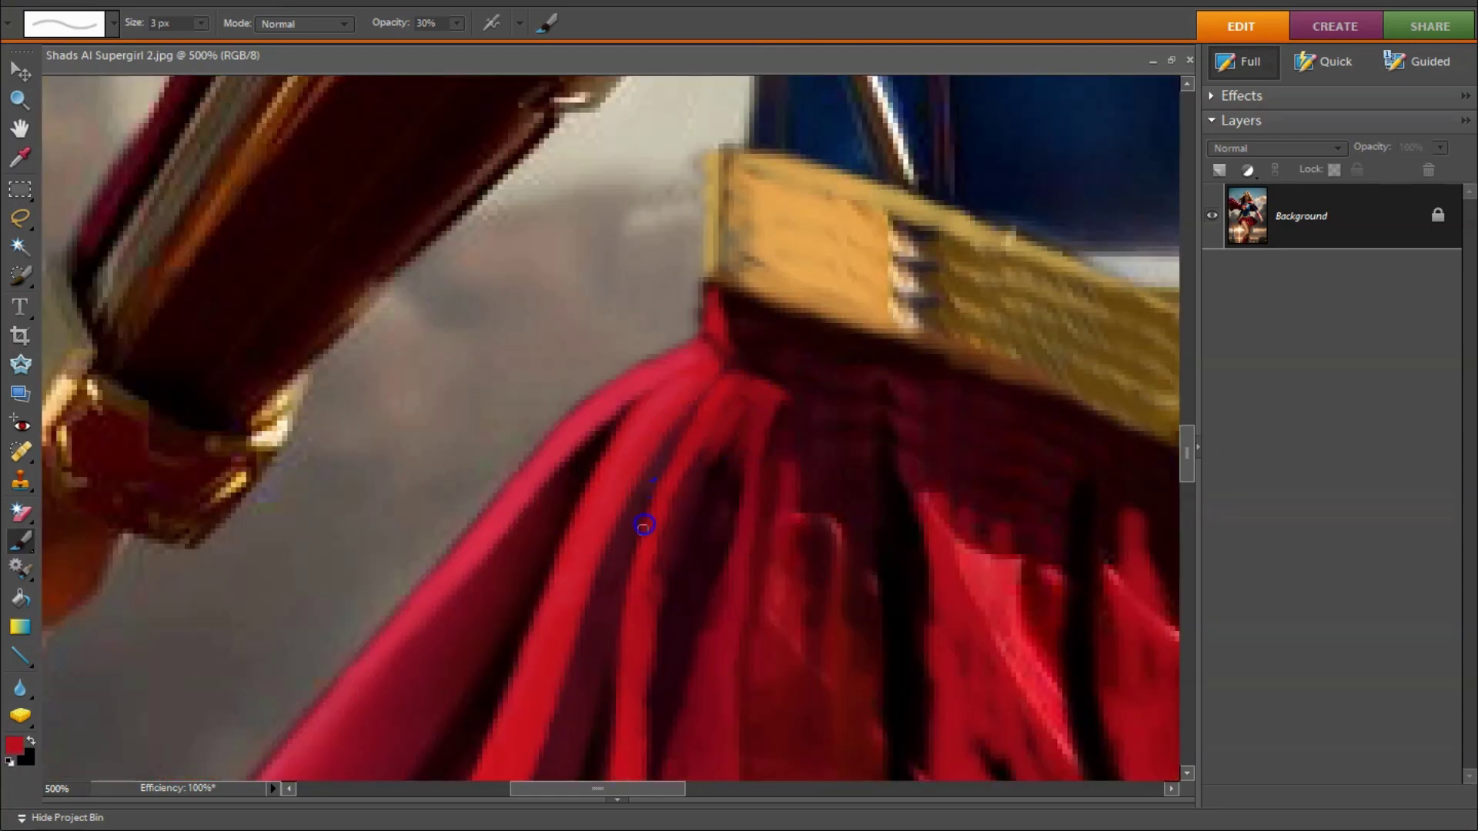
{"action": "left_click_drag", "start_coordinate": [718, 406], "coordinate": [706, 445]}
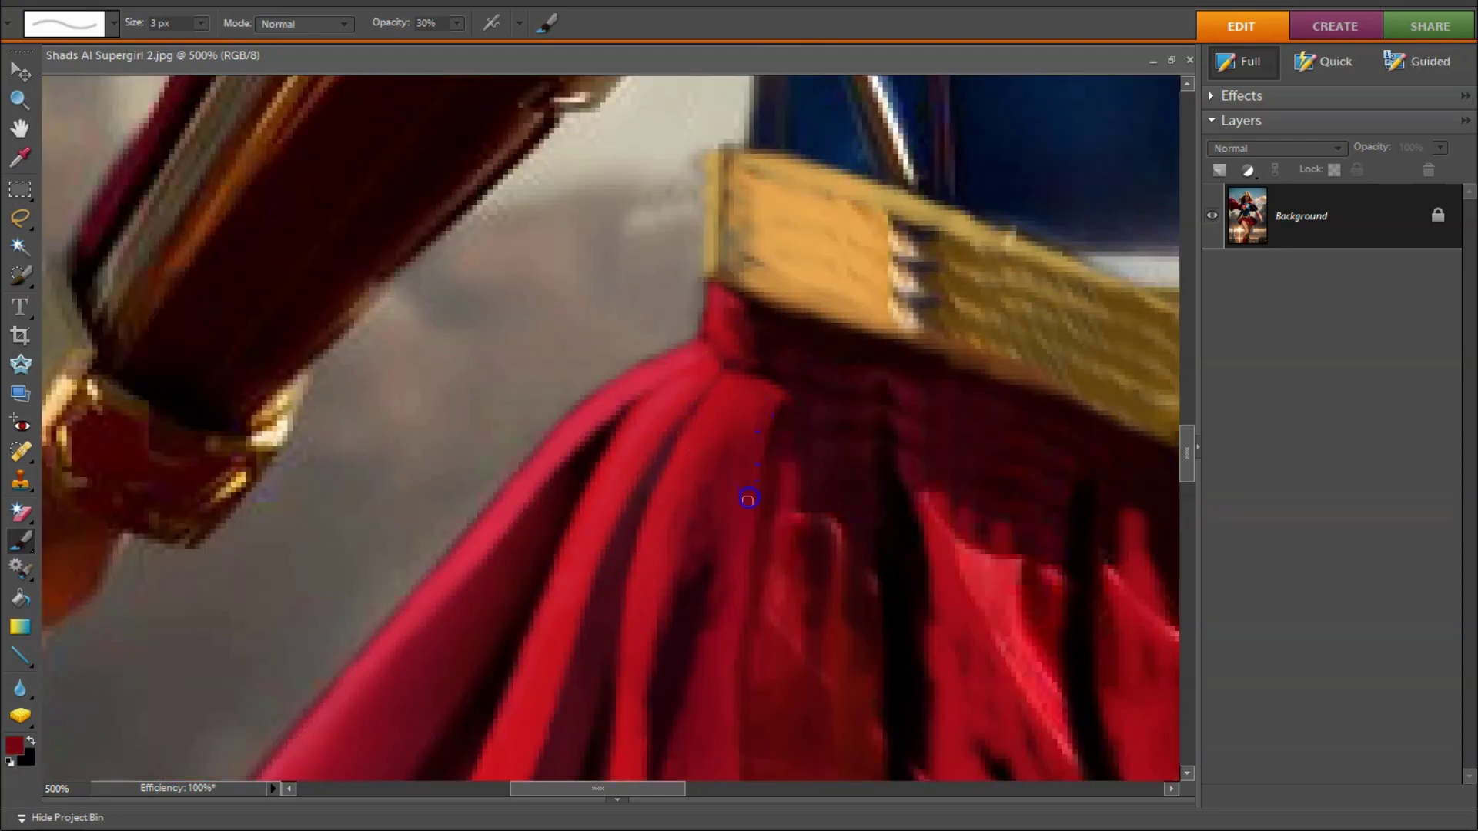
{"action": "left_click_drag", "start_coordinate": [1186, 456], "coordinate": [1185, 476]}
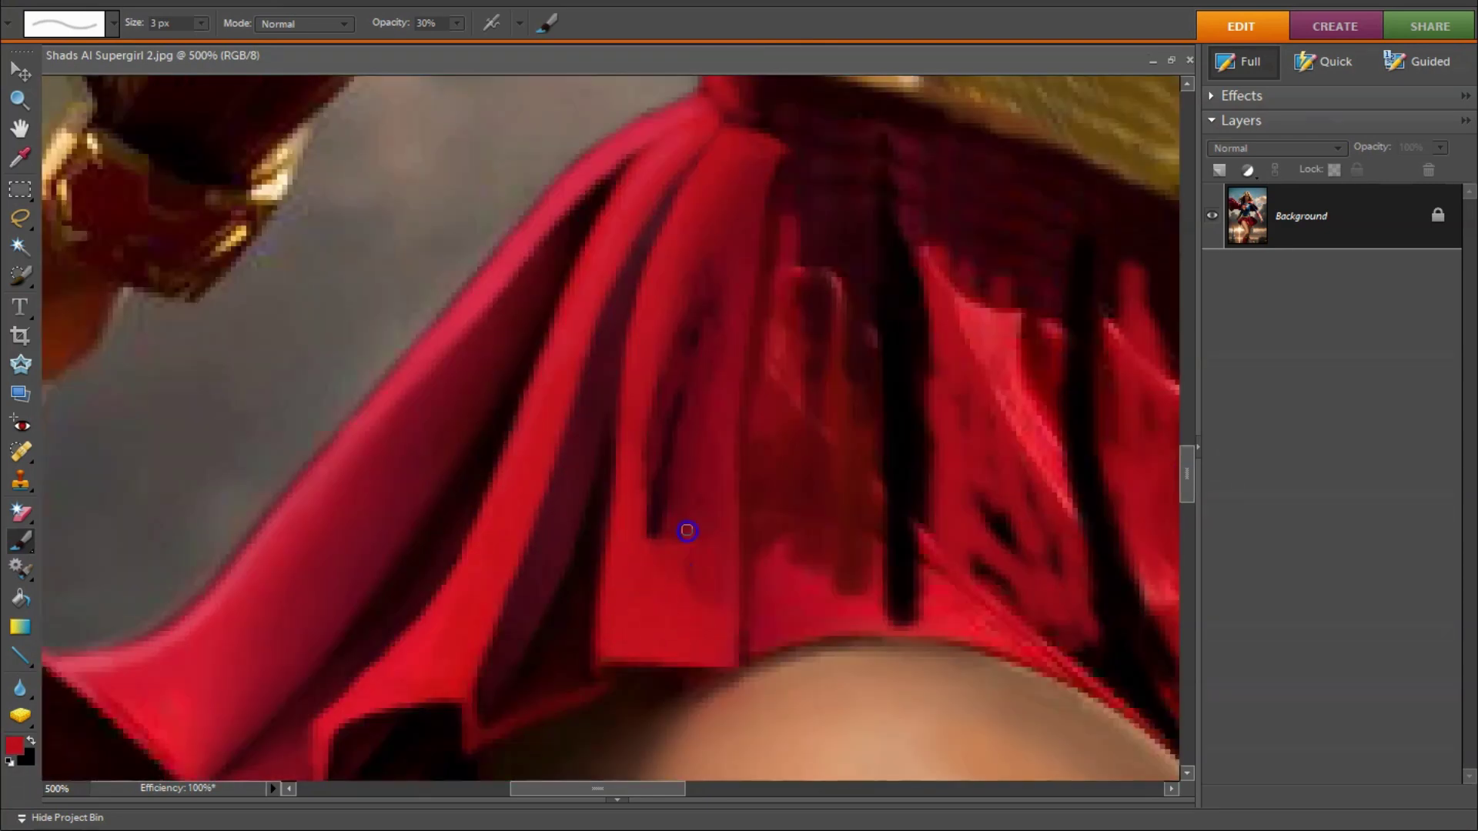
{"action": "key", "text": "bracketright"}
{"action": "left_click_drag", "start_coordinate": [678, 323], "coordinate": [692, 544]}
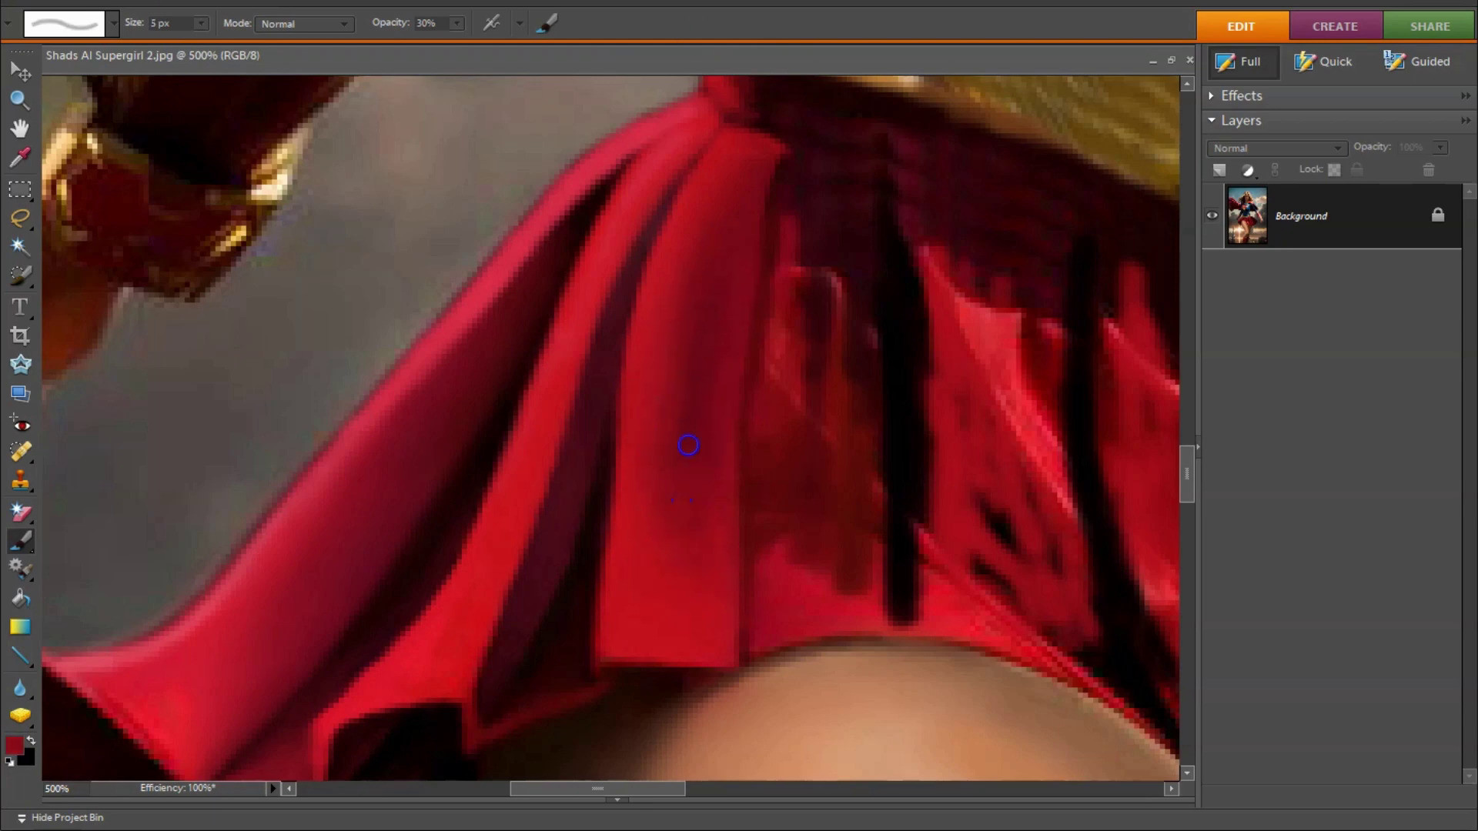
Step: Cover the dark pleat streaks with red at 5 px, then drop to 2 px near the hem
{"action": "scroll", "coordinate": [412, 567], "scroll_direction": "right", "scroll_amount": 5}
{"action": "key", "text": "bracketleft"}
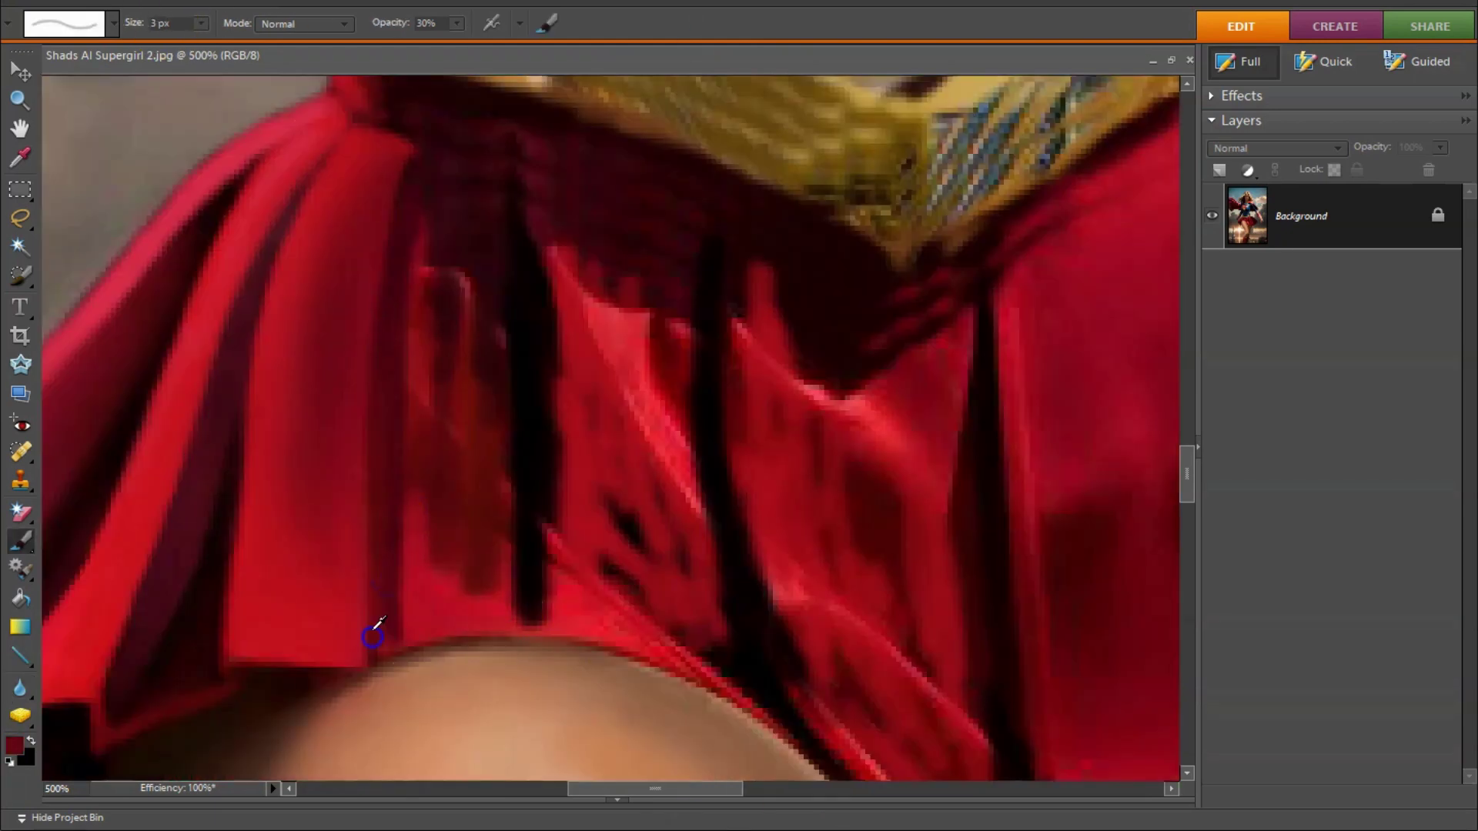
{"action": "key", "text": "bracketright"}
{"action": "mouse_move", "coordinate": [476, 641]}
{"action": "left_mouse_down"}
{"action": "mouse_move", "coordinate": [462, 485]}
{"action": "mouse_move", "coordinate": [485, 287]}
{"action": "mouse_move", "coordinate": [413, 502]}
{"action": "left_mouse_up"}
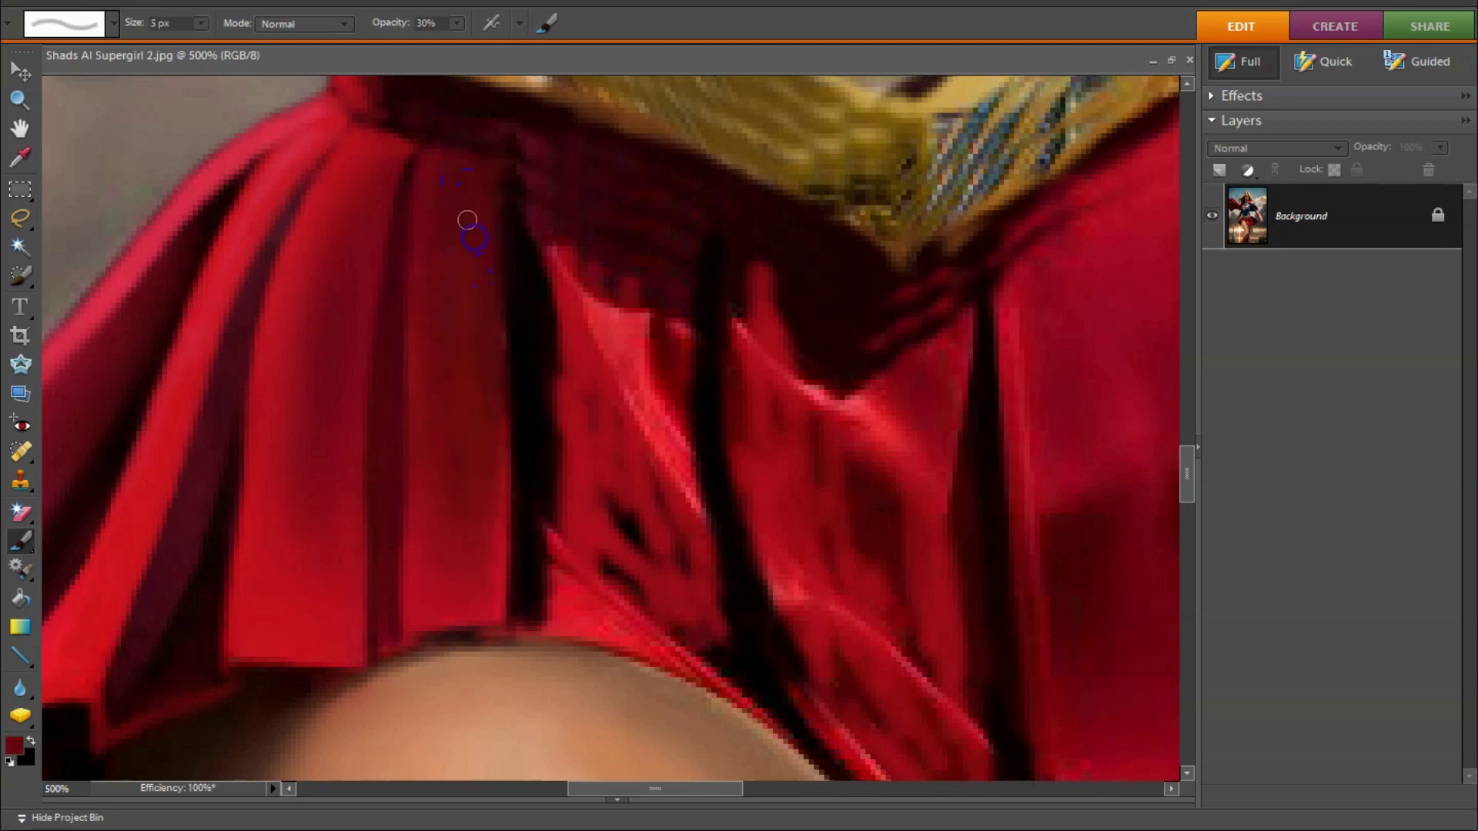
{"action": "left_click_drag", "start_coordinate": [617, 449], "coordinate": [797, 449]}
{"action": "key", "text": "bracketleft"}
{"action": "key", "text": "bracketleft"}
{"action": "key", "text": "bracketleft"}
{"action": "left_click_drag", "start_coordinate": [472, 720], "coordinate": [447, 555]}
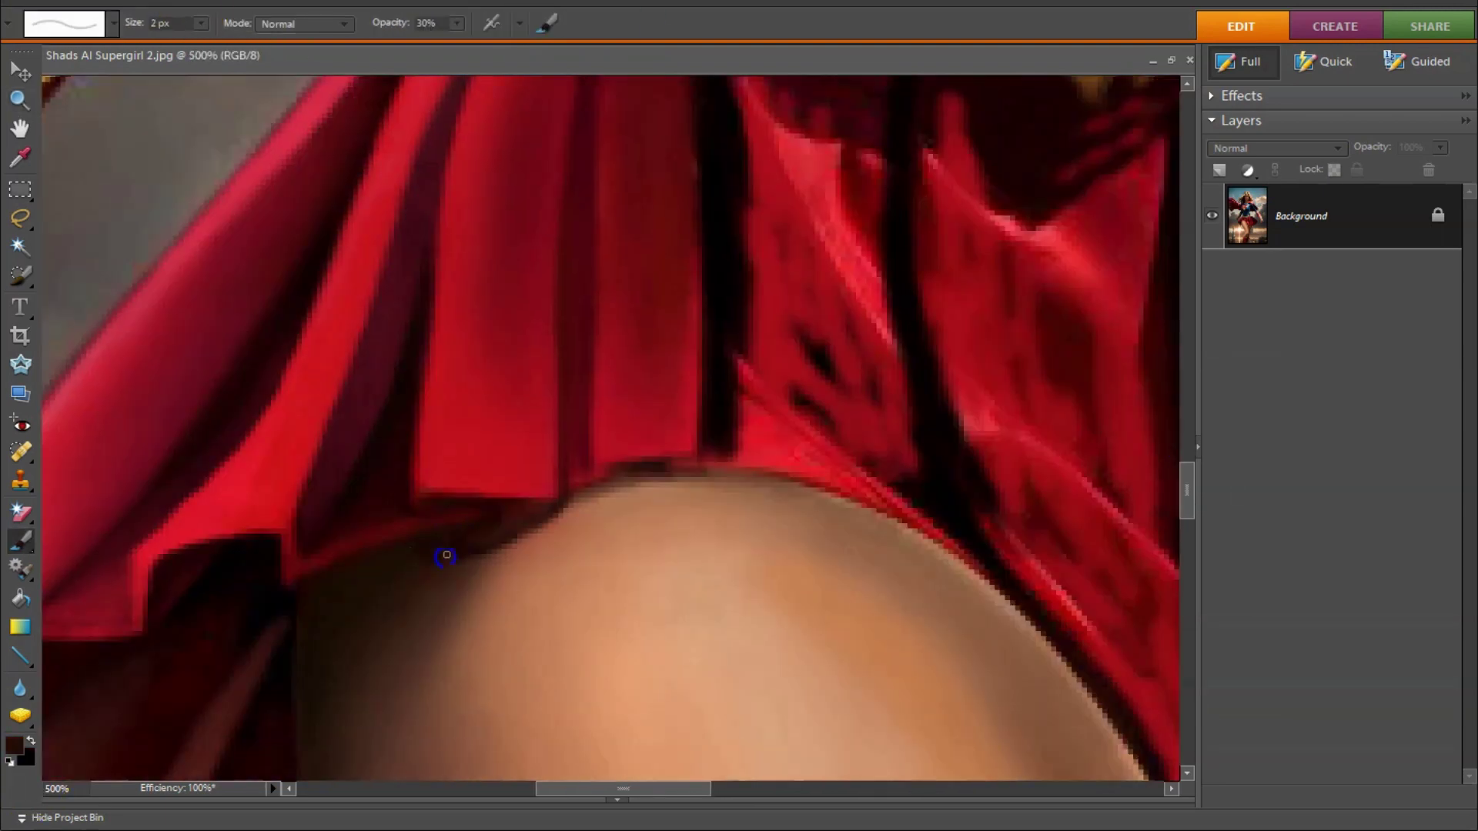
Step: Paint dark shading down two skirt pleats
{"action": "scroll", "coordinate": [429, 587], "scroll_direction": "left", "scroll_amount": 4}
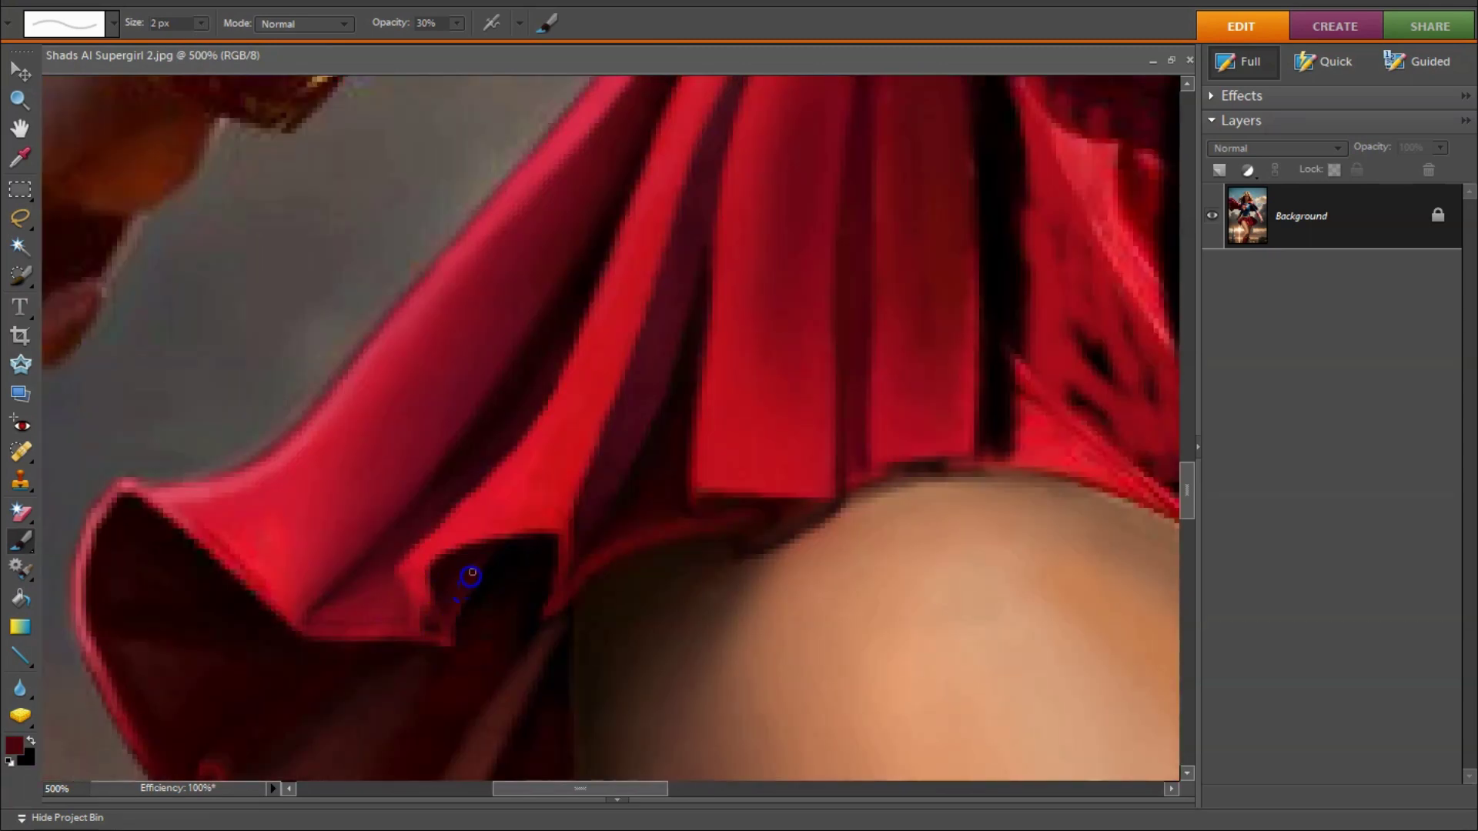
{"action": "scroll", "coordinate": [704, 452], "scroll_direction": "up", "scroll_amount": 2}
{"action": "scroll", "coordinate": [723, 587], "scroll_direction": "right", "scroll_amount": 4}
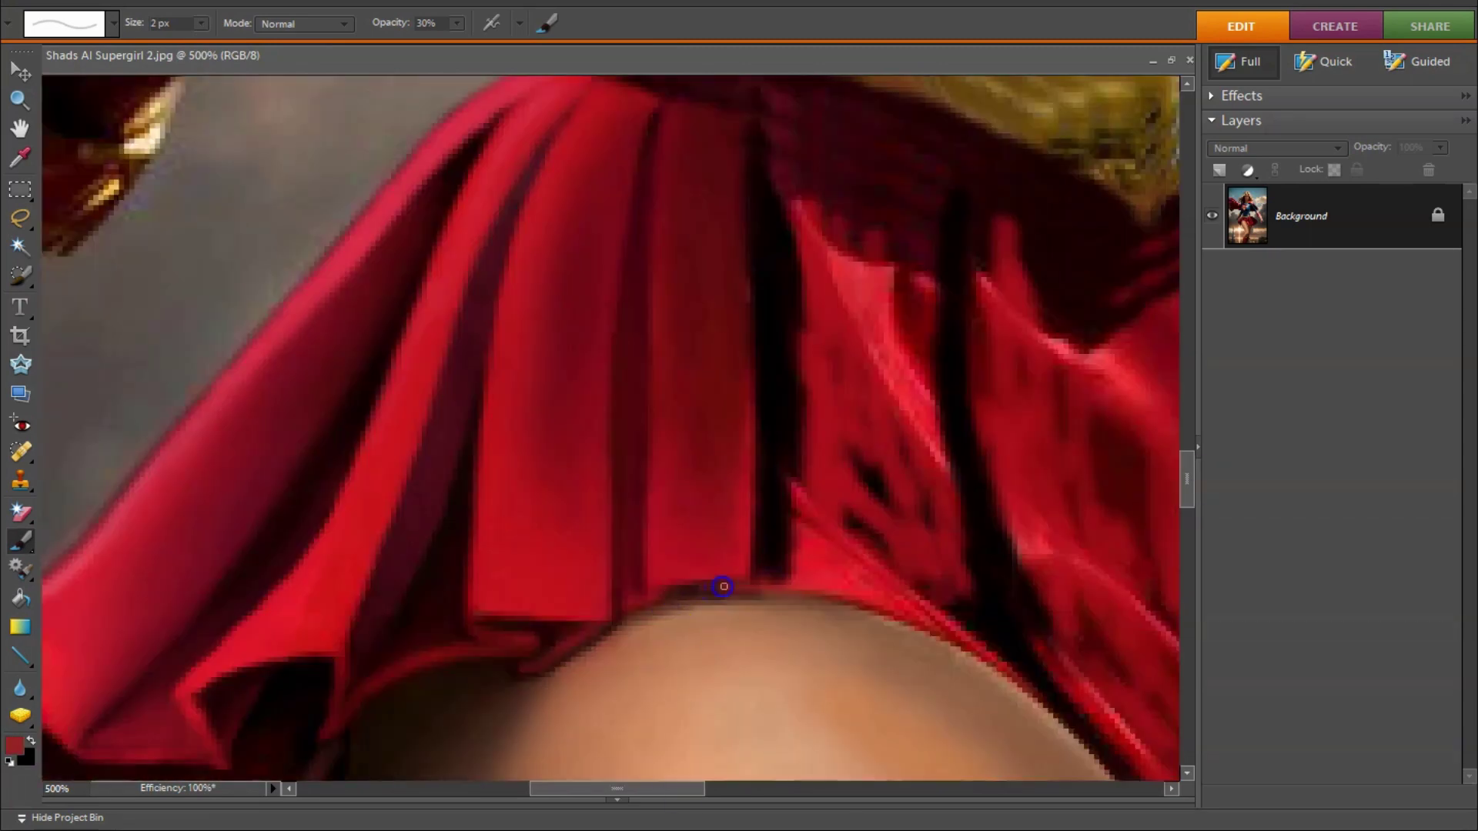
{"action": "scroll", "coordinate": [593, 522], "scroll_direction": "right", "scroll_amount": 2}
{"action": "scroll", "coordinate": [480, 299], "scroll_direction": "up", "scroll_amount": 3}
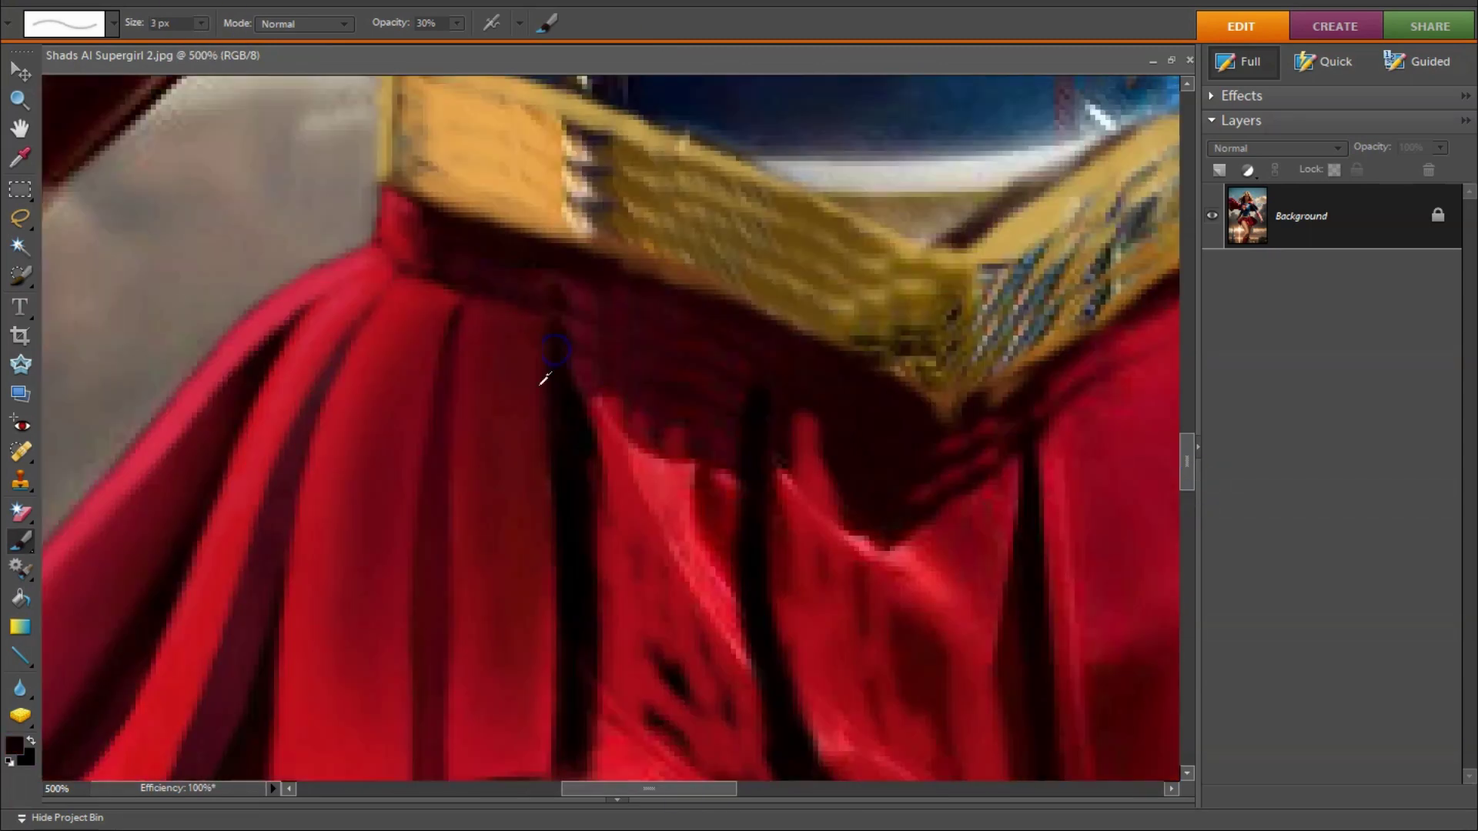
{"action": "scroll", "coordinate": [615, 631], "scroll_direction": "down", "scroll_amount": 1}
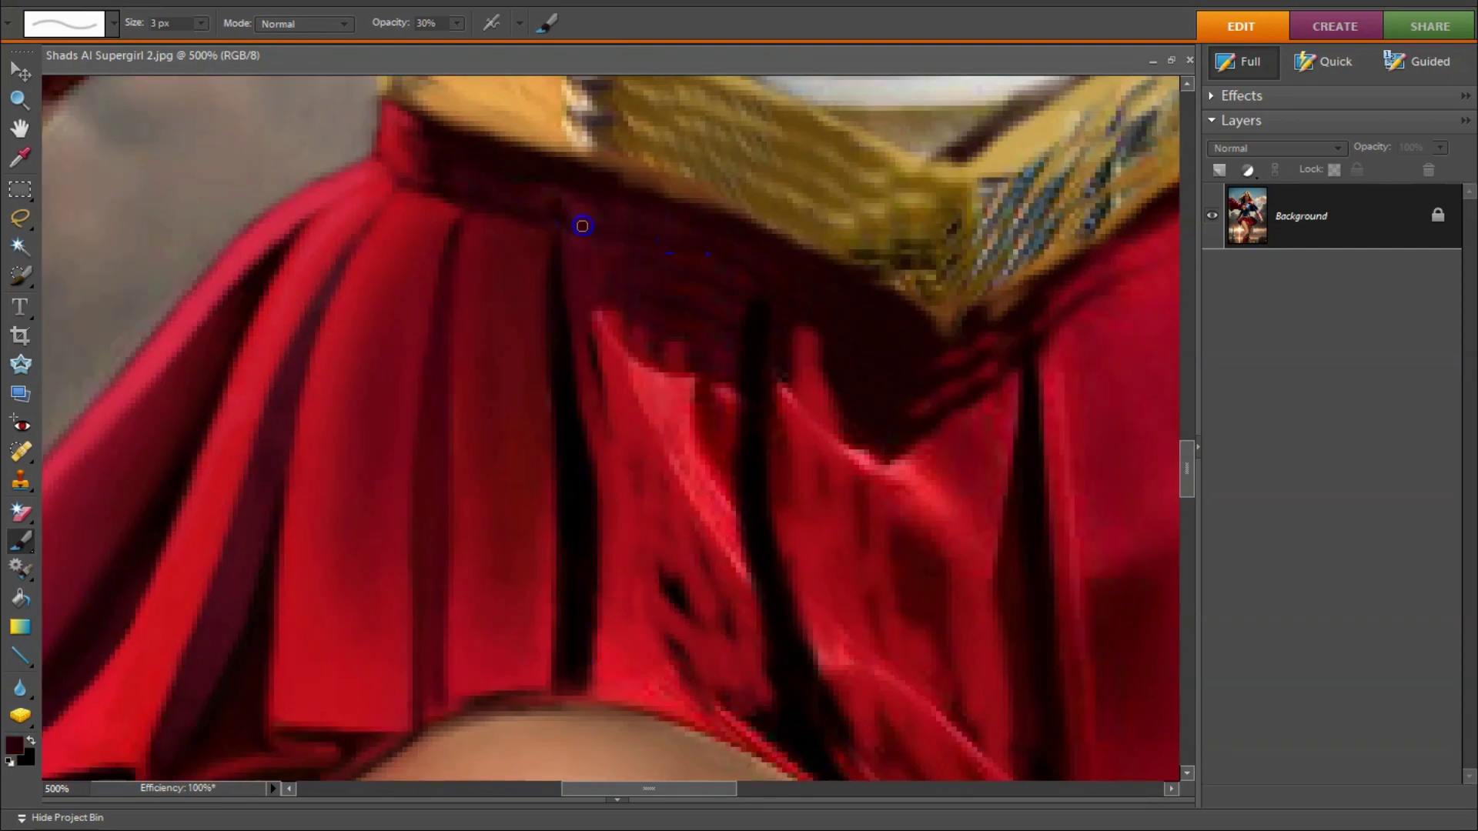
{"action": "left_click_drag", "start_coordinate": [652, 276], "coordinate": [668, 632]}
{"action": "left_click_drag", "start_coordinate": [600, 308], "coordinate": [576, 664]}
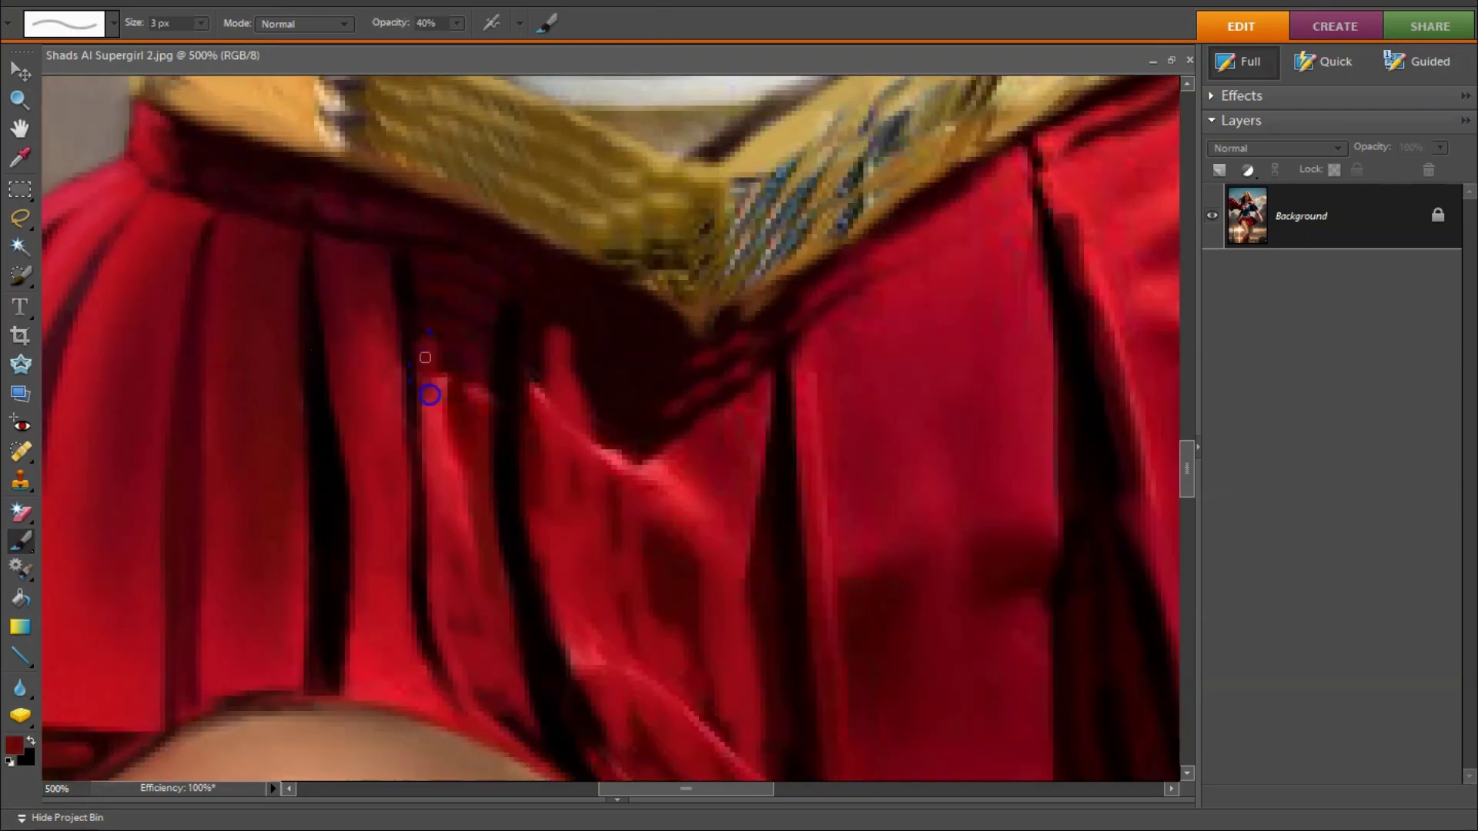
Step: Smooth the dark marks in a fold, then repaint the shadow fold in dark red
{"action": "left_click", "coordinate": [21, 716]}
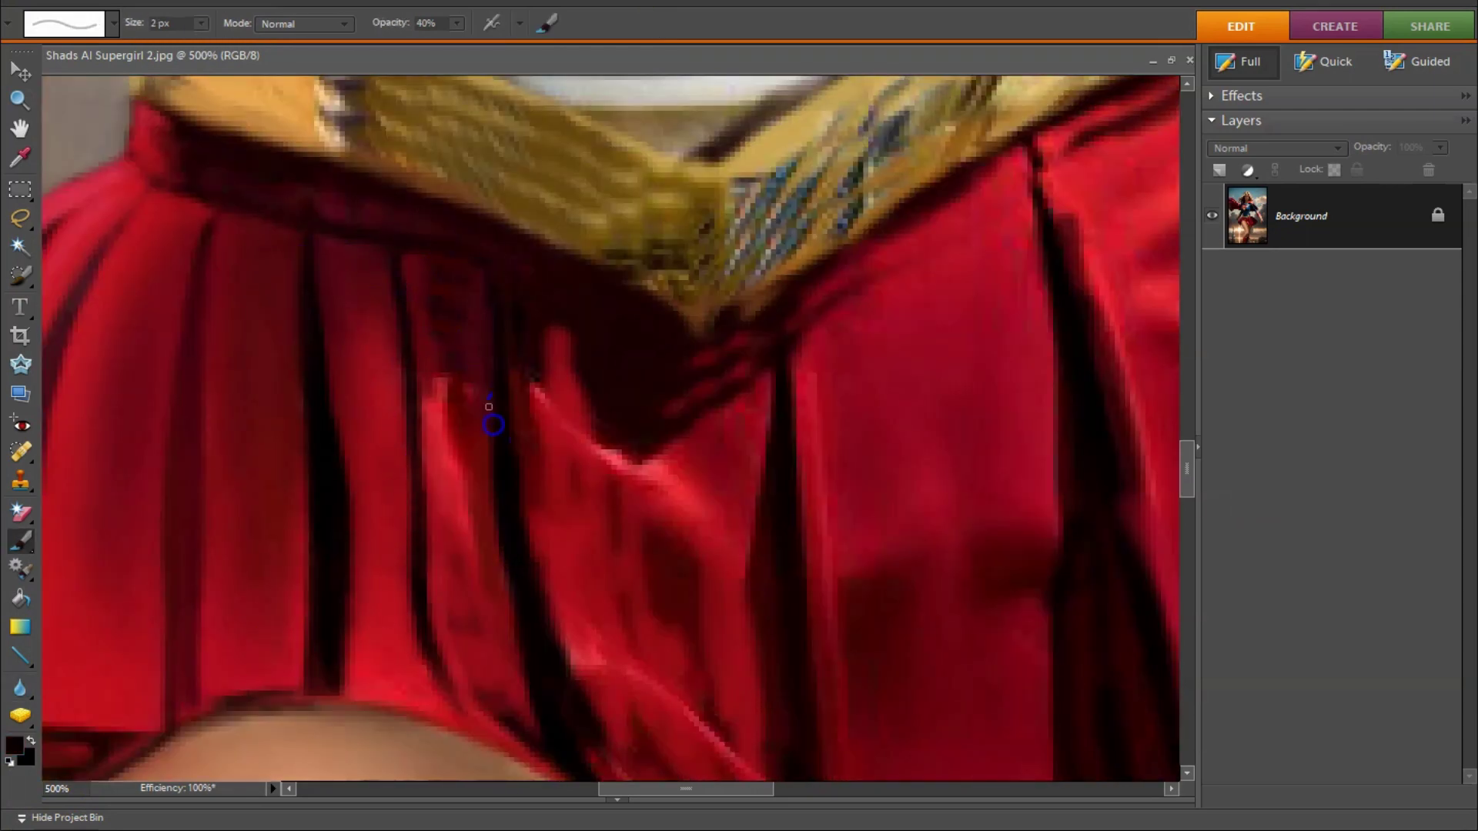
{"action": "left_click_drag", "start_coordinate": [436, 304], "coordinate": [458, 425]}
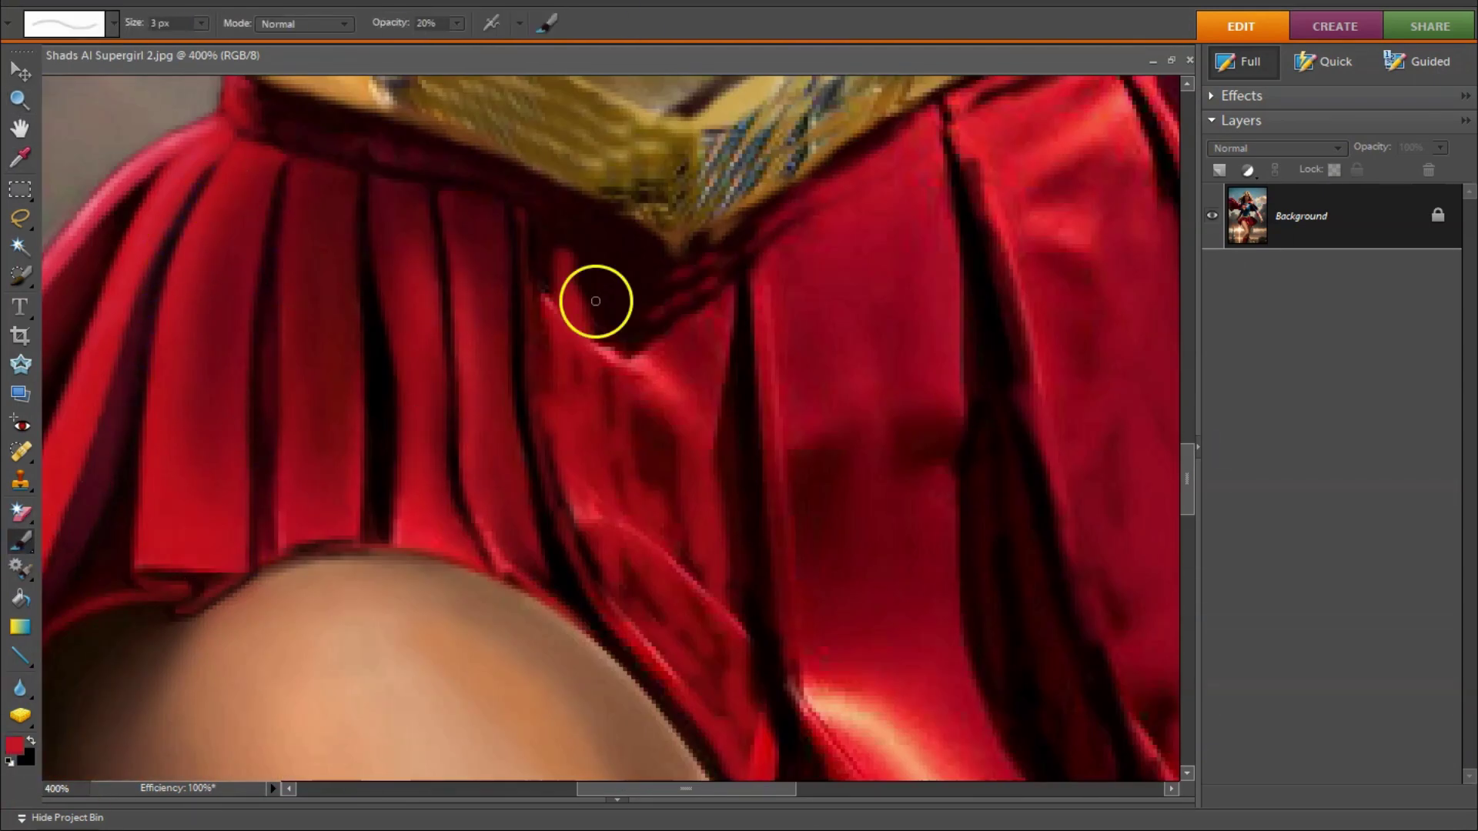
{"action": "left_click_drag", "start_coordinate": [594, 303], "coordinate": [651, 662]}
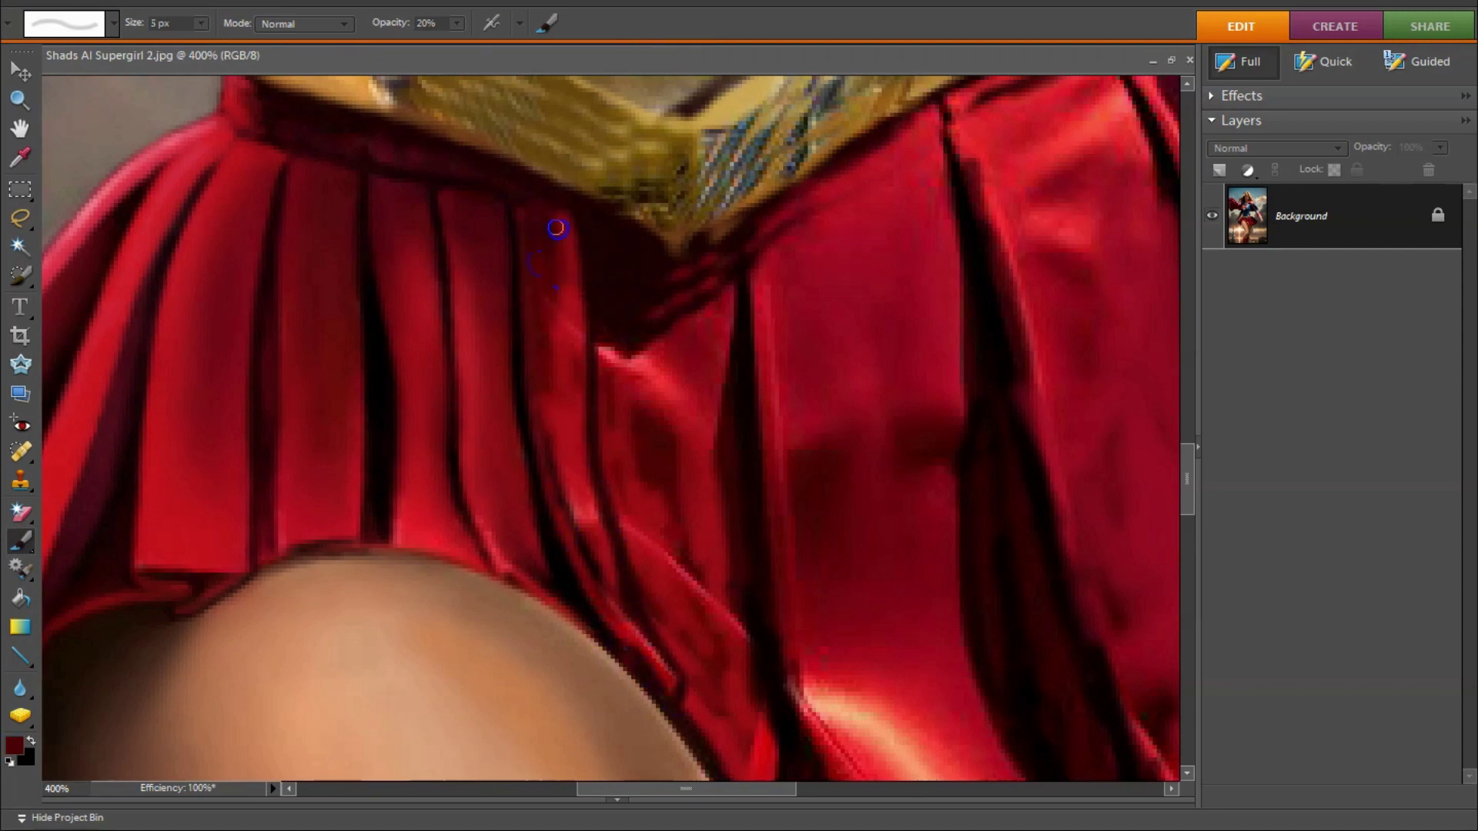
{"action": "key", "text": "x"}
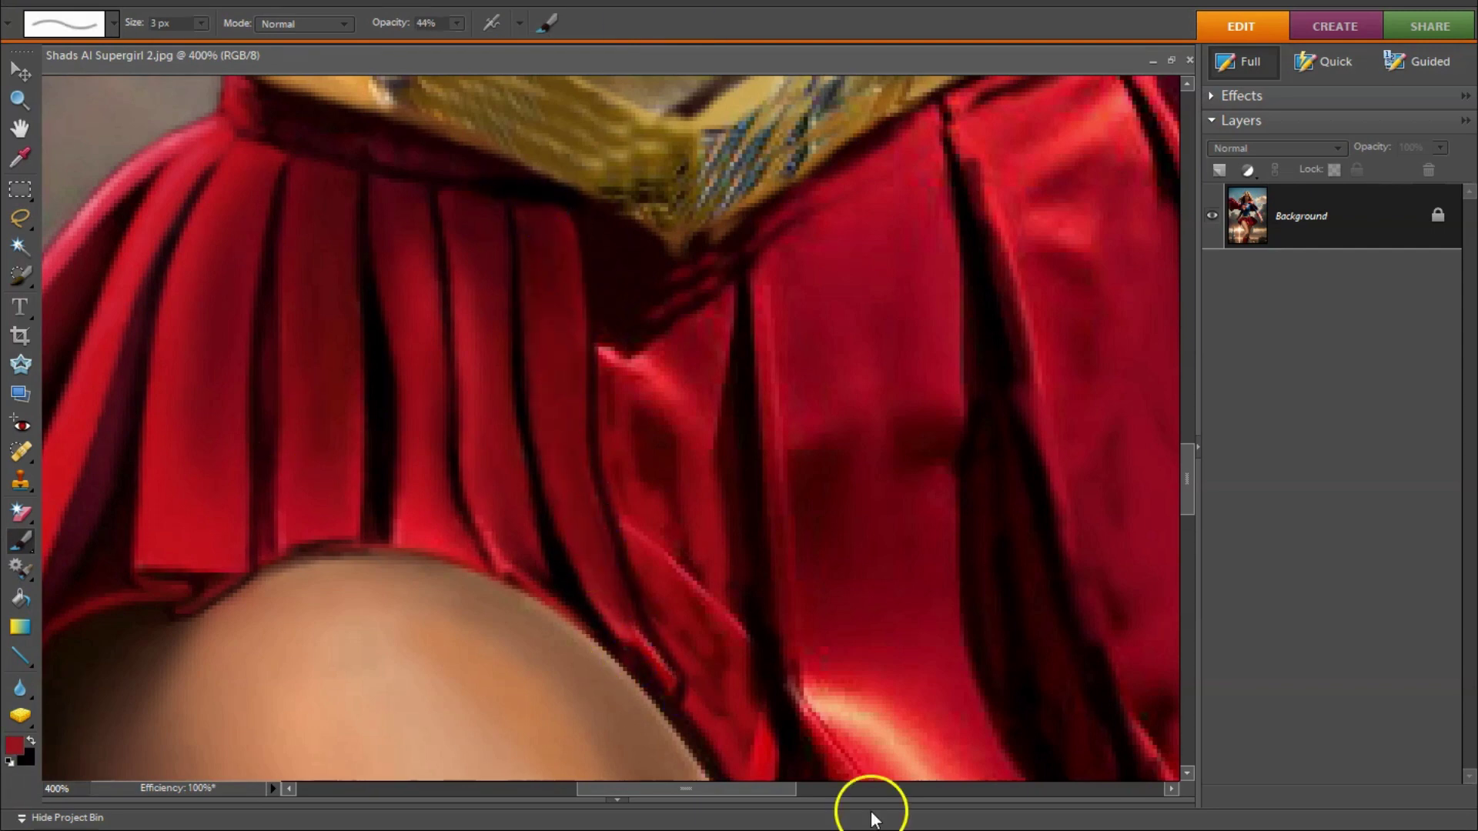
{"action": "scroll", "coordinate": [660, 627], "scroll_direction": "down", "scroll_amount": 2}
{"action": "left_click_drag", "start_coordinate": [571, 285], "coordinate": [556, 239]}
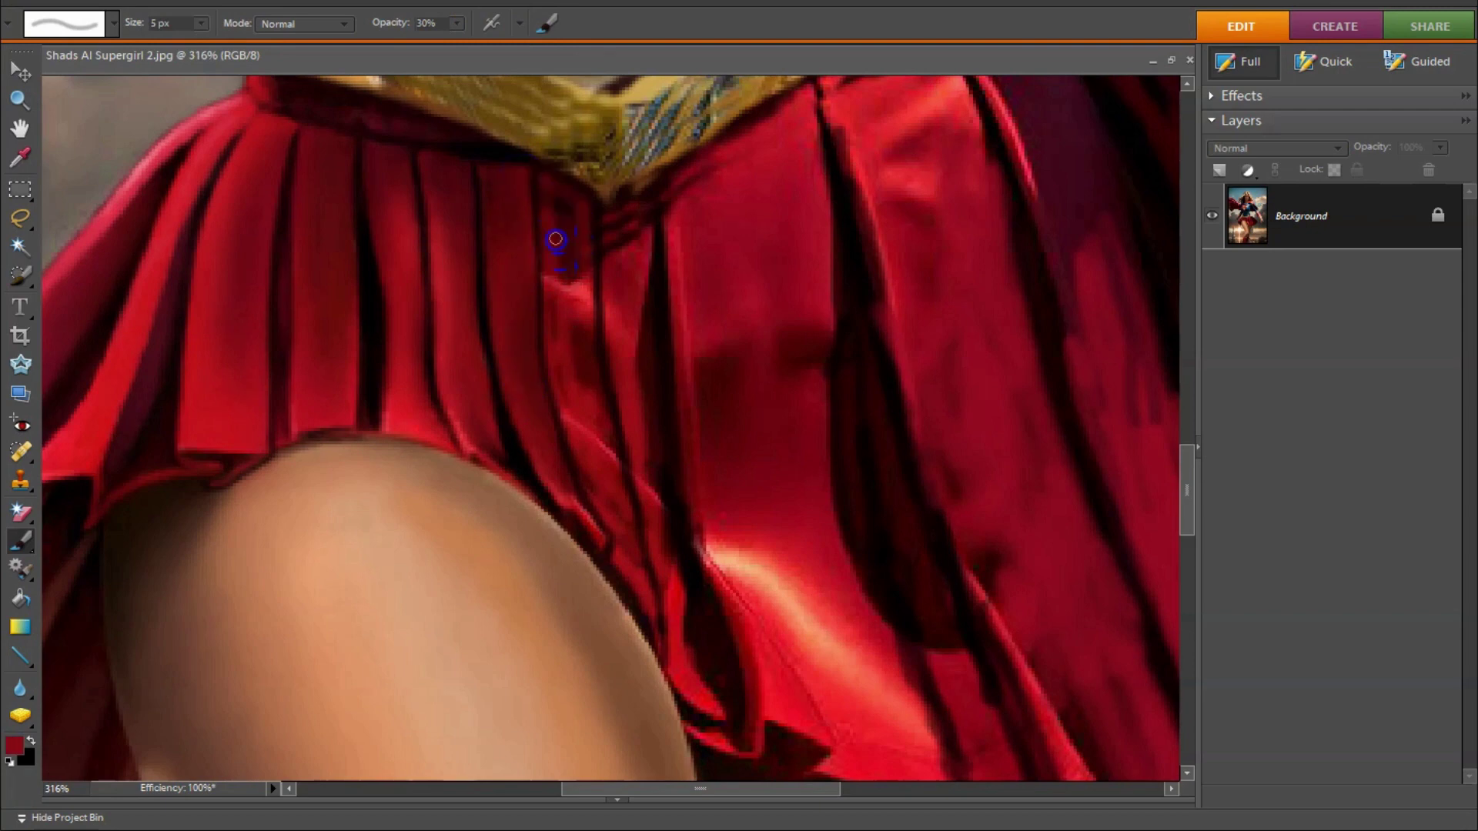
Step: Bring the skirt edge by the thigh into view with a 2 px brush
{"action": "scroll", "coordinate": [678, 491], "scroll_direction": "right", "scroll_amount": 2}
{"action": "scroll", "coordinate": [443, 508], "scroll_direction": "up", "scroll_amount": 3}
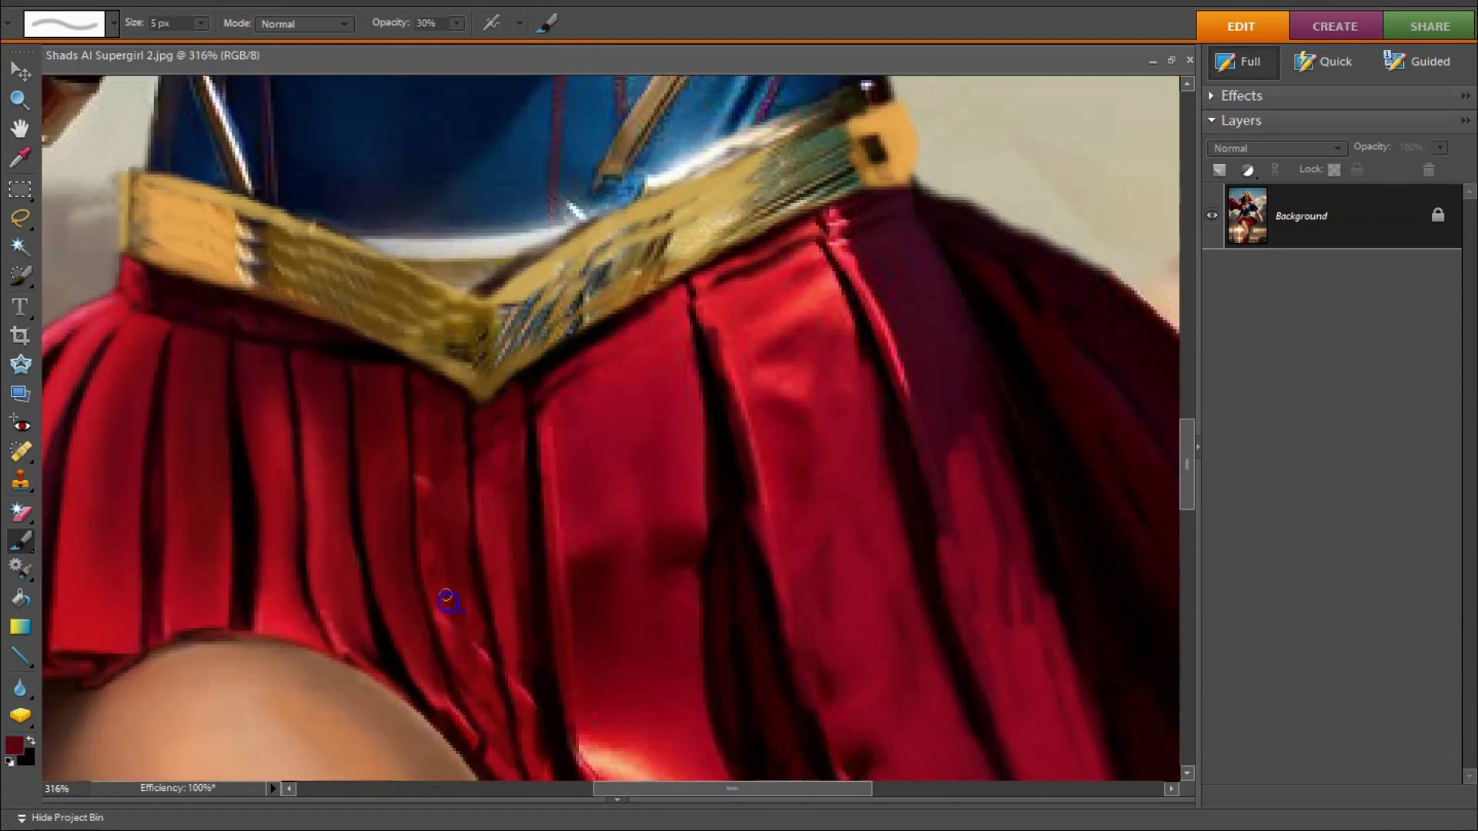
{"action": "key", "text": "bracketleft"}
{"action": "key", "text": "bracketleft"}
{"action": "key", "text": "bracketleft"}
{"action": "scroll", "coordinate": [444, 402], "scroll_direction": "up", "scroll_amount": 3}
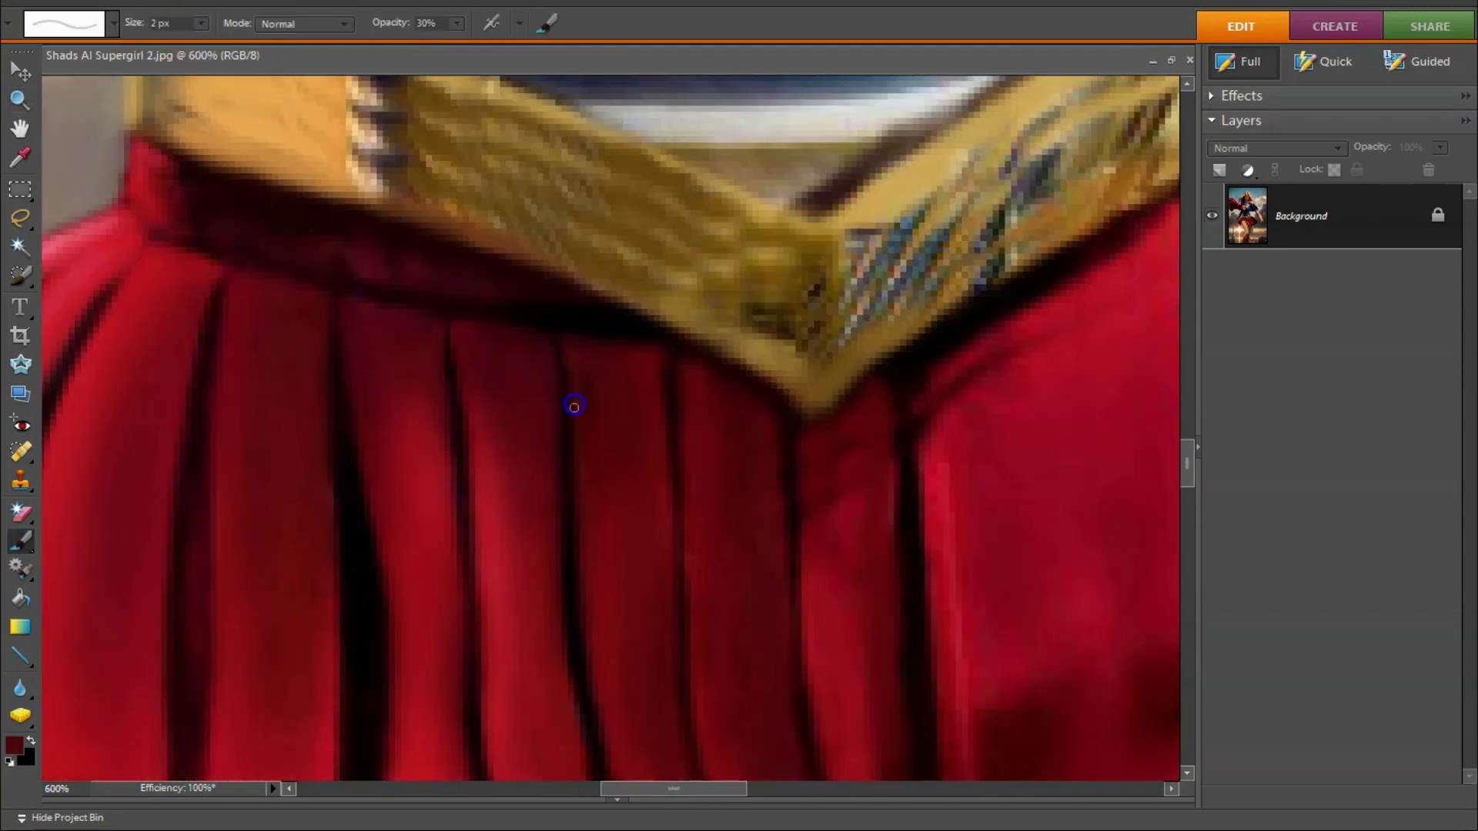
{"action": "scroll", "coordinate": [756, 473], "scroll_direction": "down", "scroll_amount": 5}
{"action": "left_click_drag", "start_coordinate": [817, 651], "coordinate": [526, 379]}
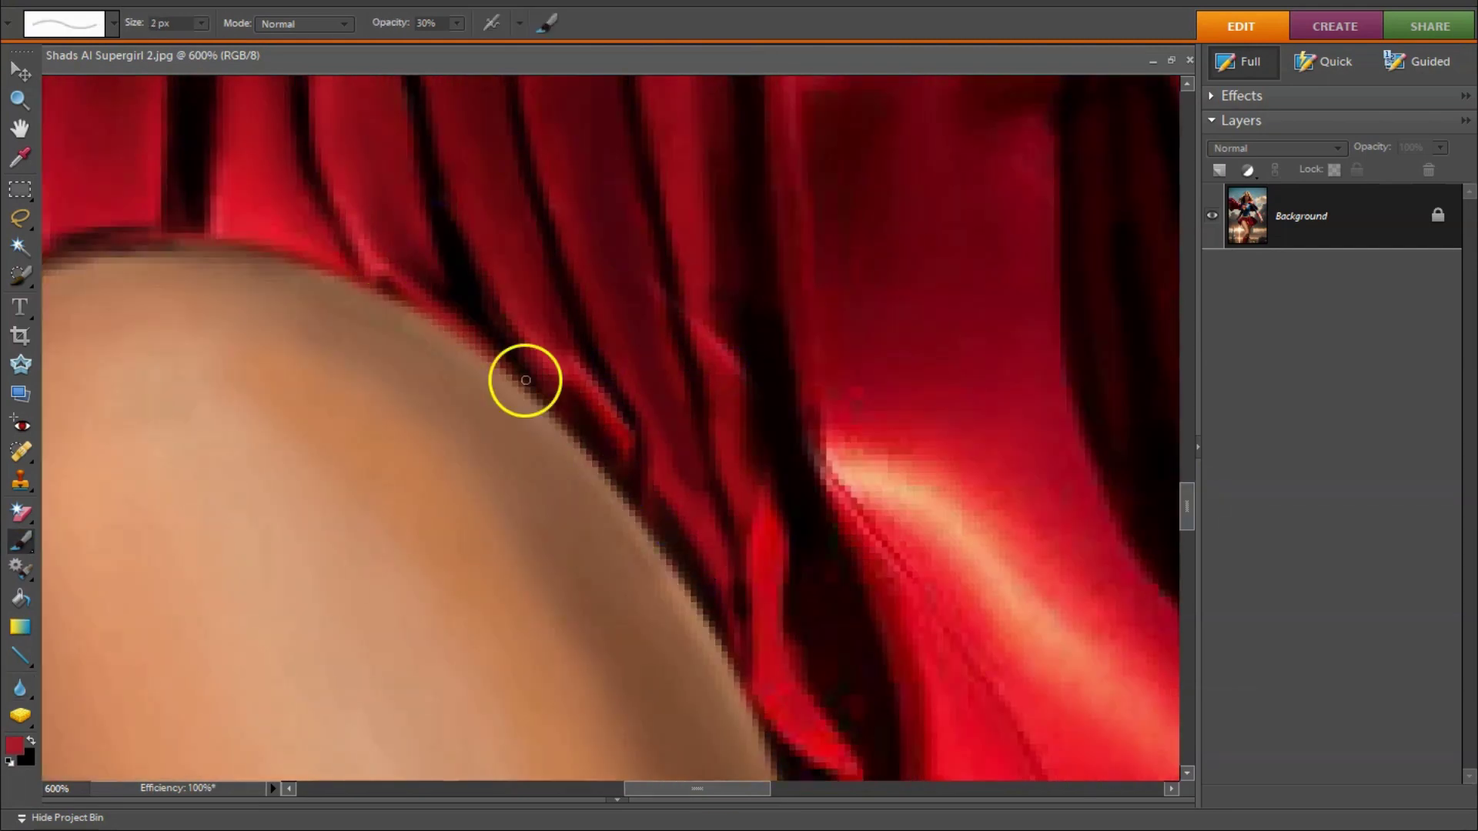
{"action": "scroll", "coordinate": [615, 276], "scroll_direction": "up", "scroll_amount": 3}
{"action": "scroll", "coordinate": [618, 195], "scroll_direction": "down", "scroll_amount": 5}
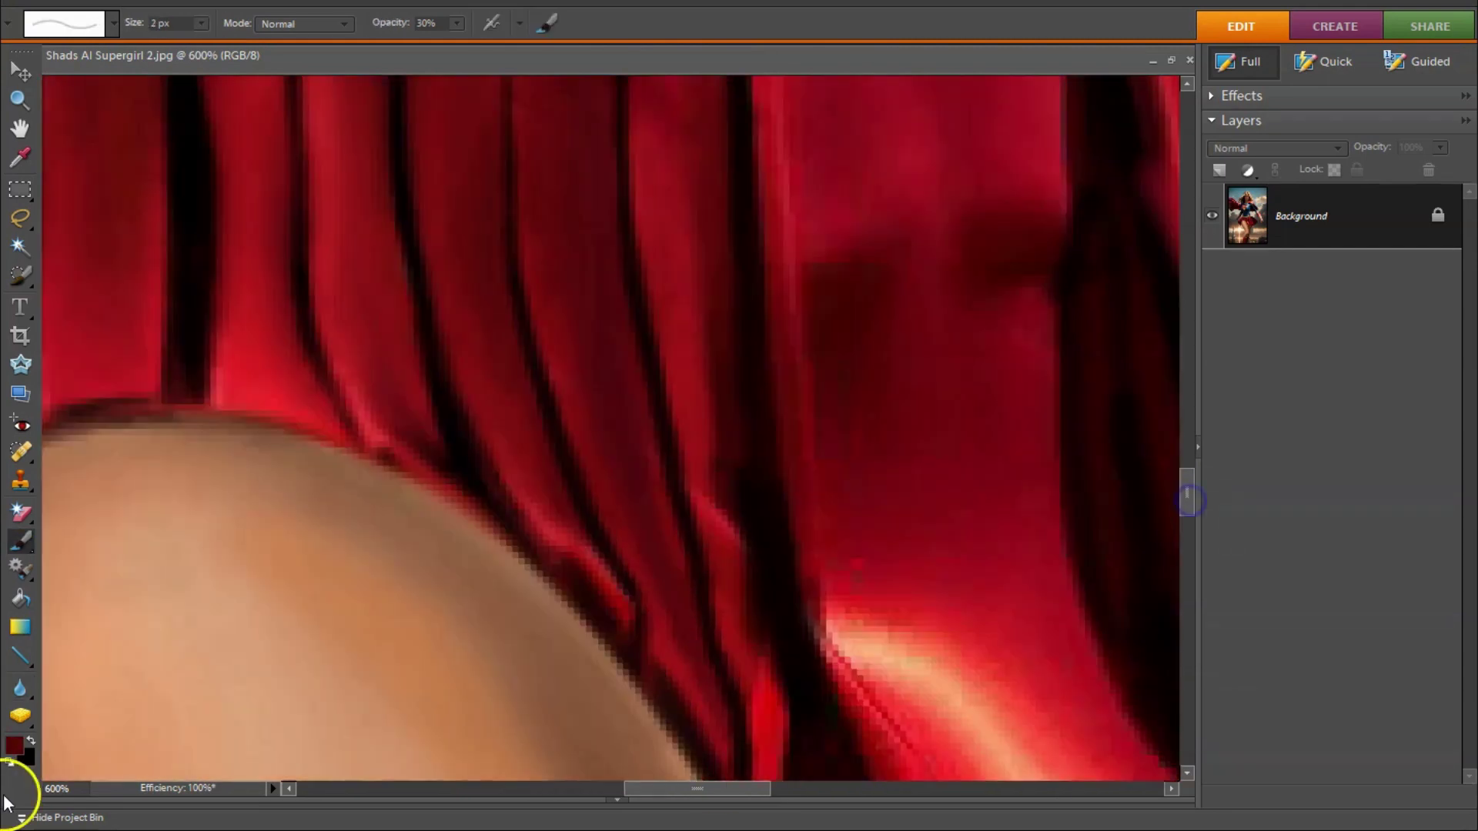
Step: Sample brighter reds from the skirt using a 3 px brush
{"action": "key", "text": "bracketright"}
{"action": "key", "text": "bracketright"}
{"action": "key", "text": "bracketright"}
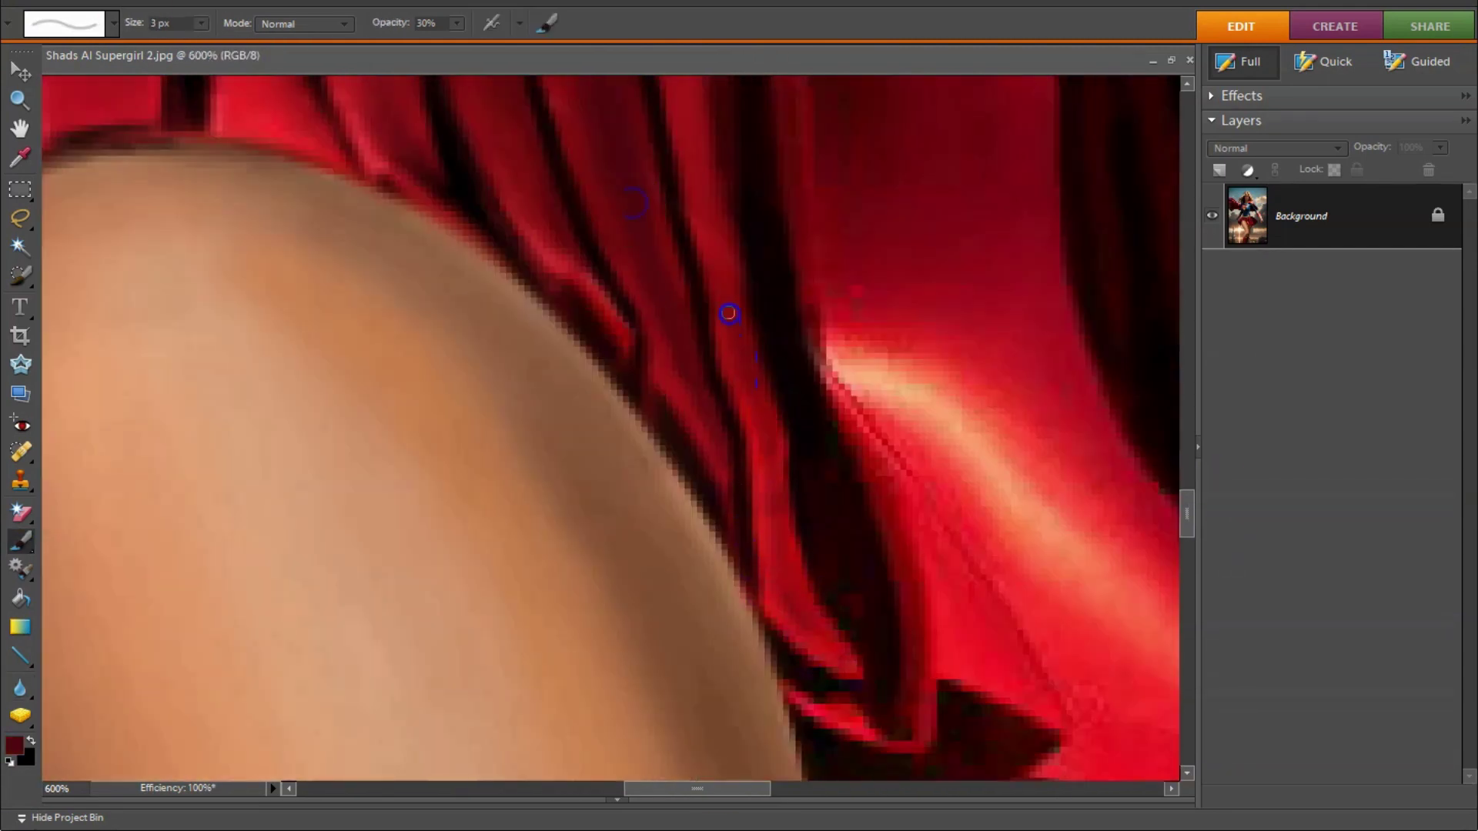
{"action": "scroll", "coordinate": [871, 569], "scroll_direction": "up", "scroll_amount": 5}
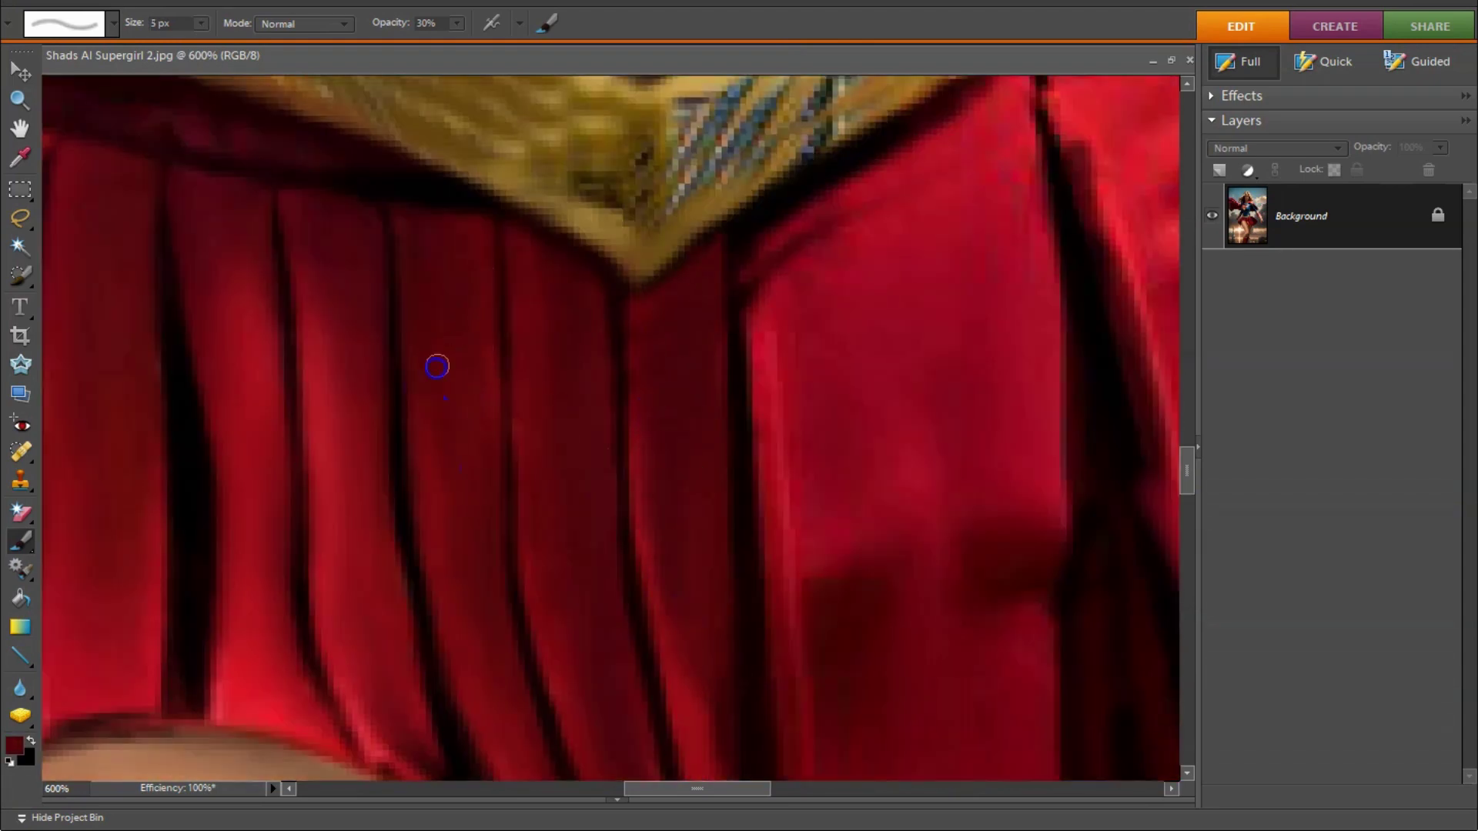
{"action": "scroll", "coordinate": [437, 367], "scroll_direction": "down", "scroll_amount": 5}
{"action": "scroll", "coordinate": [696, 465], "scroll_direction": "down", "scroll_amount": 5}
{"action": "scroll", "coordinate": [792, 535], "scroll_direction": "down", "scroll_amount": 3}
{"action": "left_click", "coordinate": [742, 425], "text": "ctrl"}
{"action": "key", "text": "bracketleft"}
{"action": "key", "text": "bracketleft"}
{"action": "left_click", "coordinate": [642, 317], "text": "alt"}
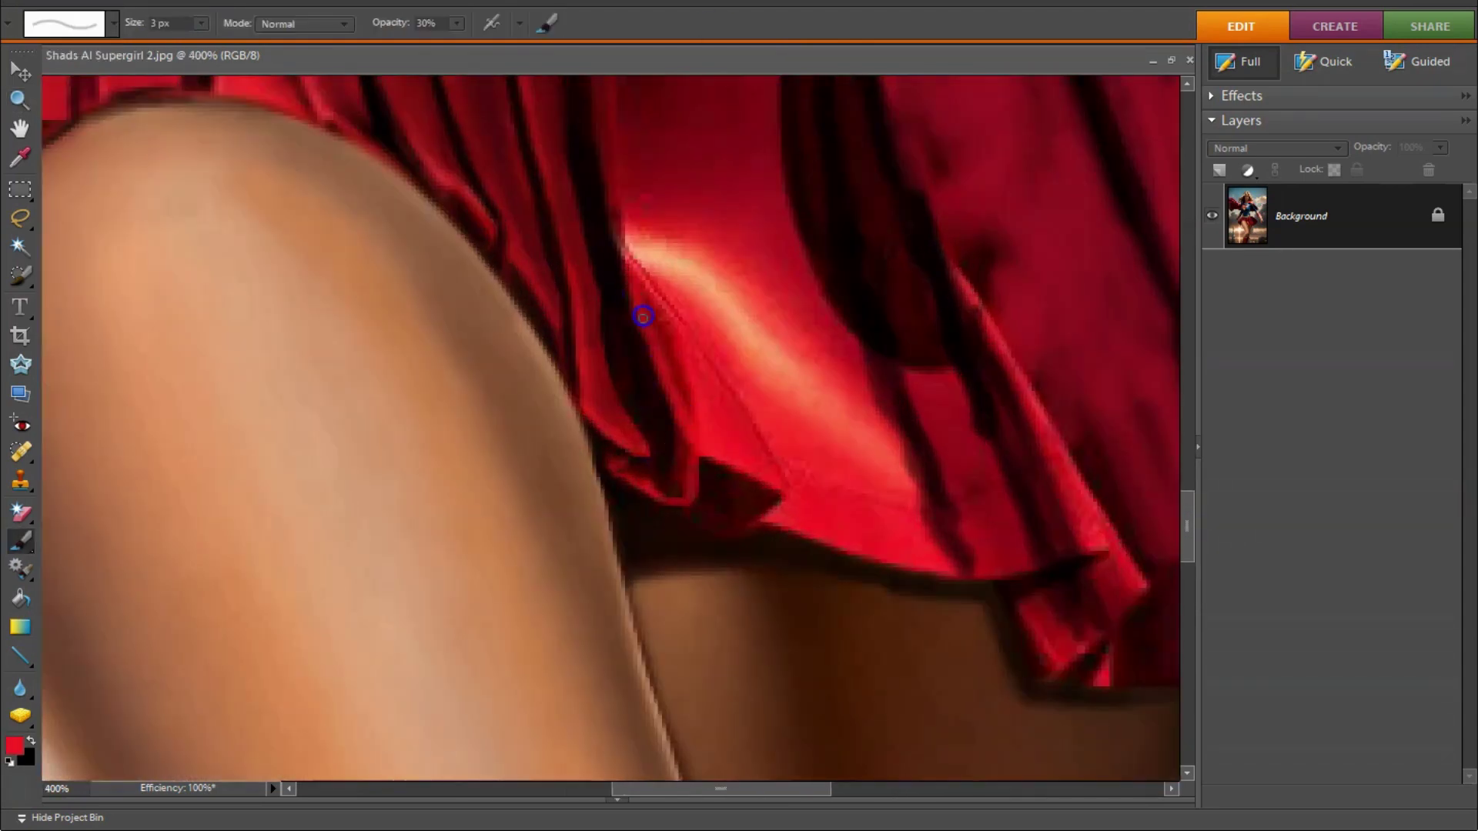
Step: Sample another bright skirt red and touch up the hem with a light stroke
{"action": "scroll", "coordinate": [643, 316], "scroll_direction": "up", "scroll_amount": 5}
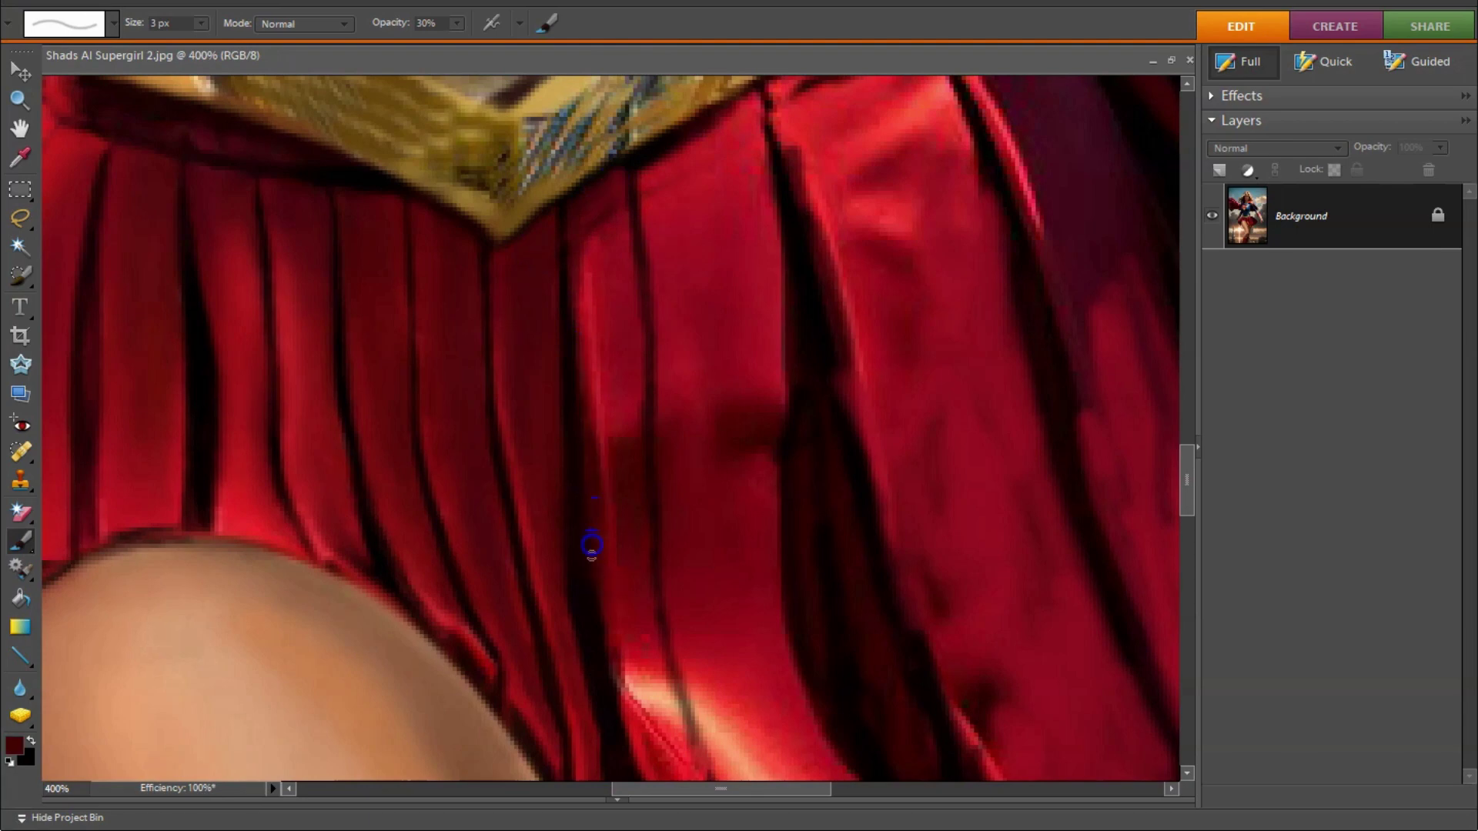
{"action": "key", "text": "bracketright"}
{"action": "key", "text": "bracketright"}
{"action": "scroll", "coordinate": [616, 400], "scroll_direction": "down", "scroll_amount": 5}
{"action": "left_click", "coordinate": [618, 286], "text": "alt"}
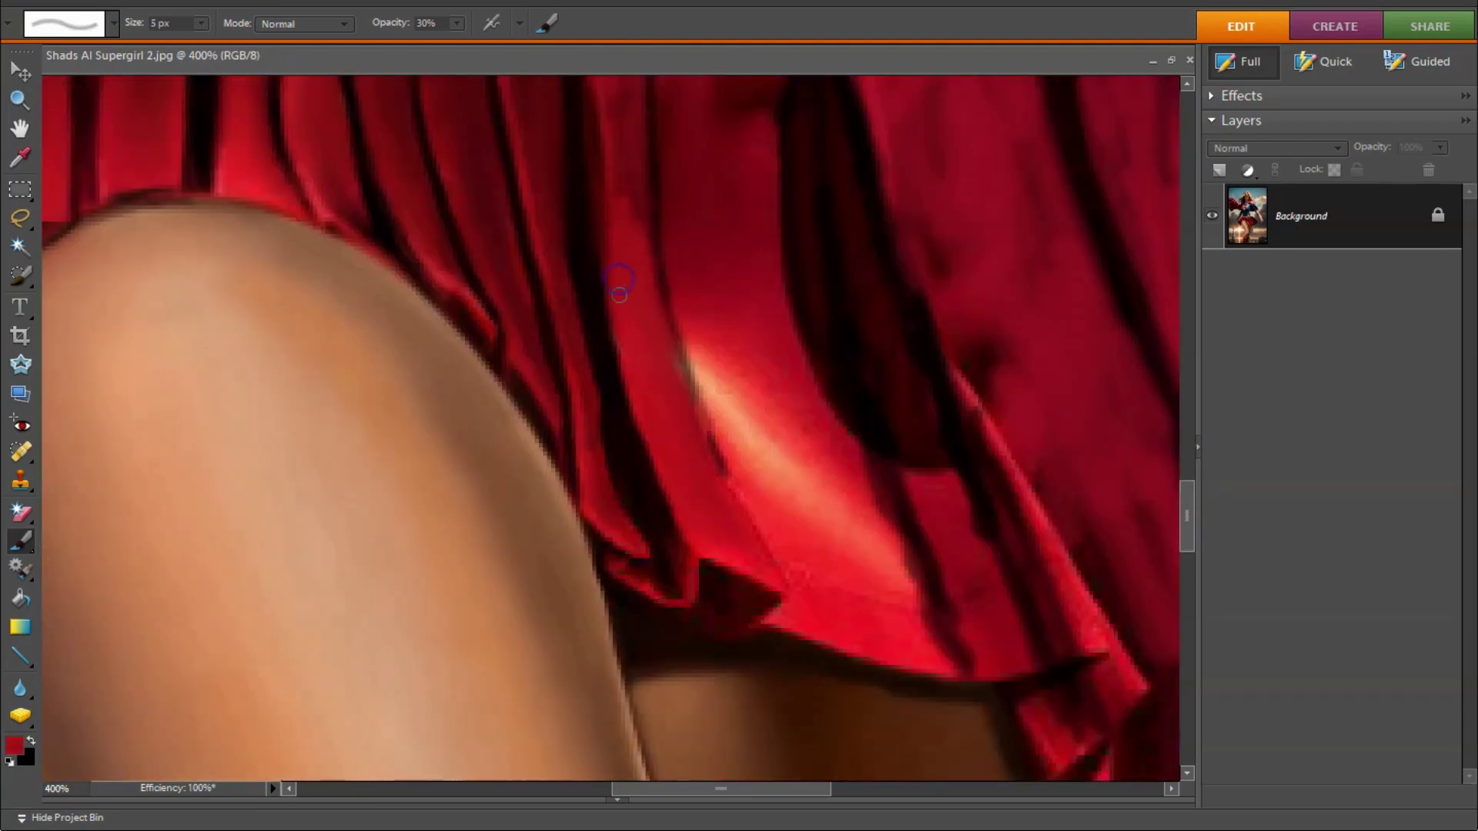
{"action": "key", "text": "bracketleft"}
{"action": "key", "text": "bracketleft"}
{"action": "scroll", "coordinate": [608, 324], "scroll_direction": "up", "scroll_amount": 3}
{"action": "scroll", "coordinate": [608, 265], "scroll_direction": "up", "scroll_amount": 3}
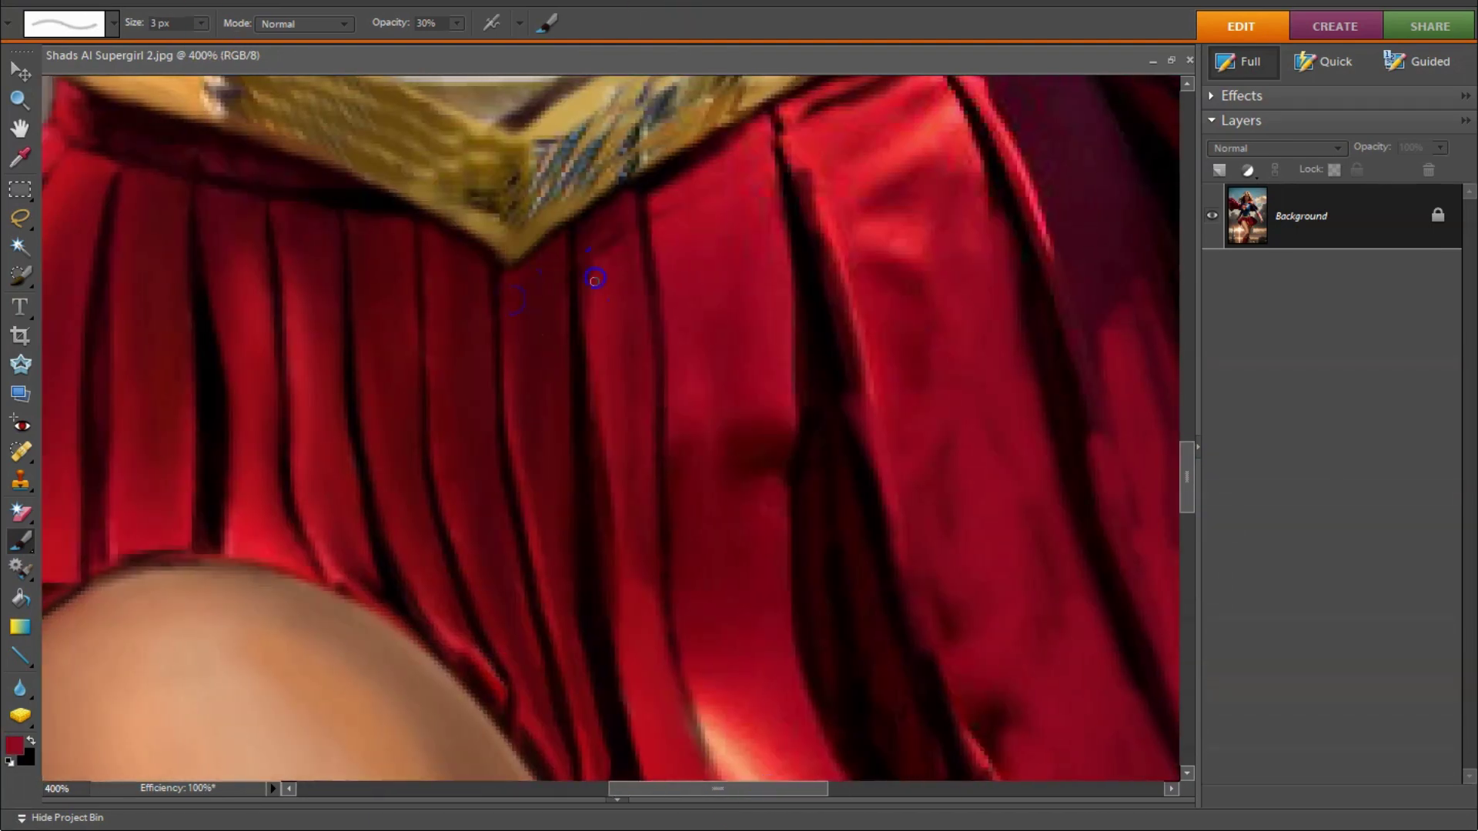
{"action": "scroll", "coordinate": [695, 154], "scroll_direction": "up", "scroll_amount": 3}
{"action": "scroll", "coordinate": [680, 610], "scroll_direction": "down", "scroll_amount": 6}
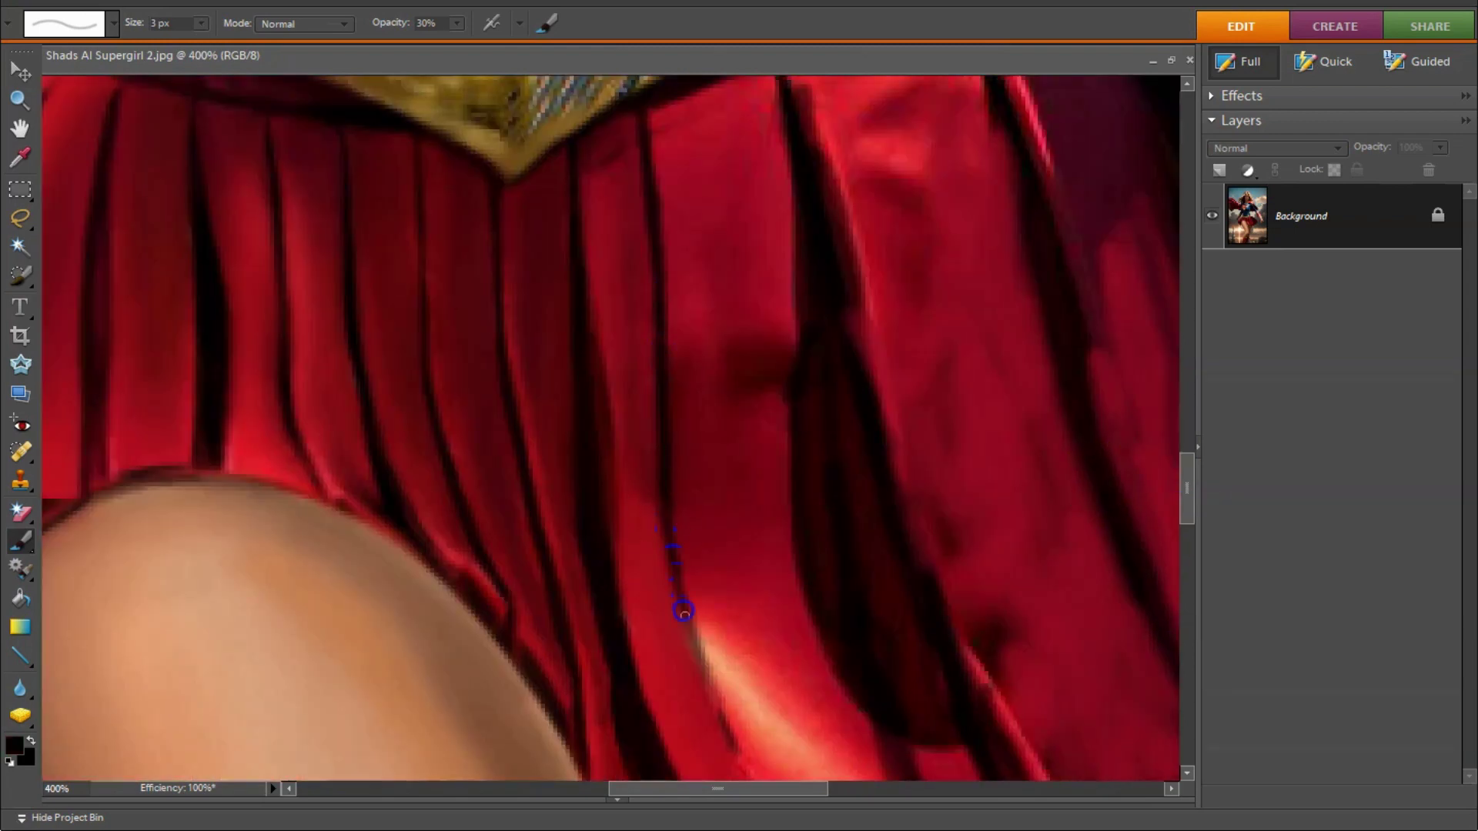
{"action": "scroll", "coordinate": [781, 712], "scroll_direction": "down", "scroll_amount": 3}
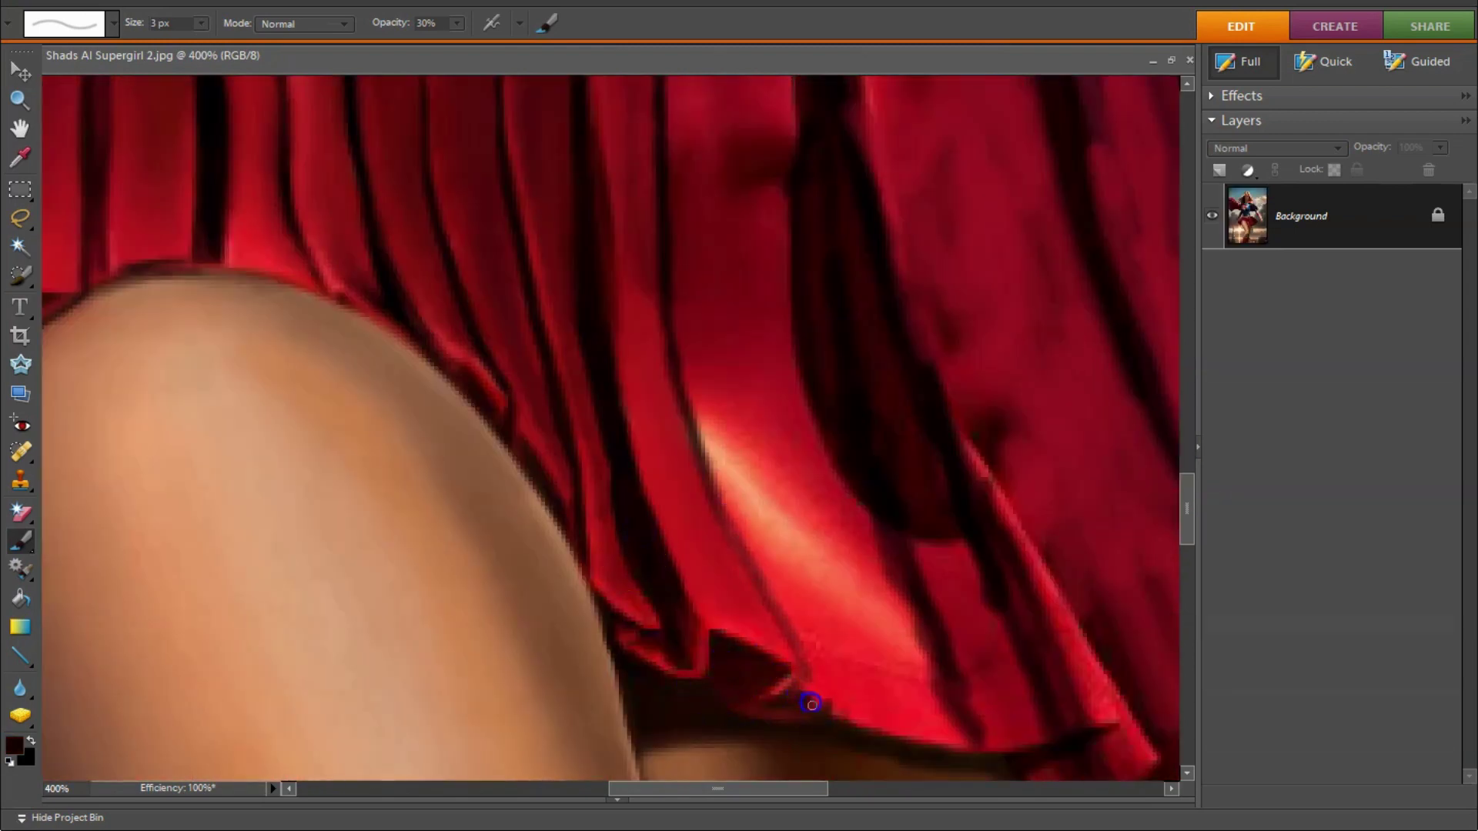
{"action": "left_click_drag", "start_coordinate": [811, 704], "coordinate": [837, 716]}
Step: Sample bright, darker and base reds from the skirt at 3 px
{"action": "scroll", "coordinate": [638, 271], "scroll_direction": "up", "scroll_amount": 5}
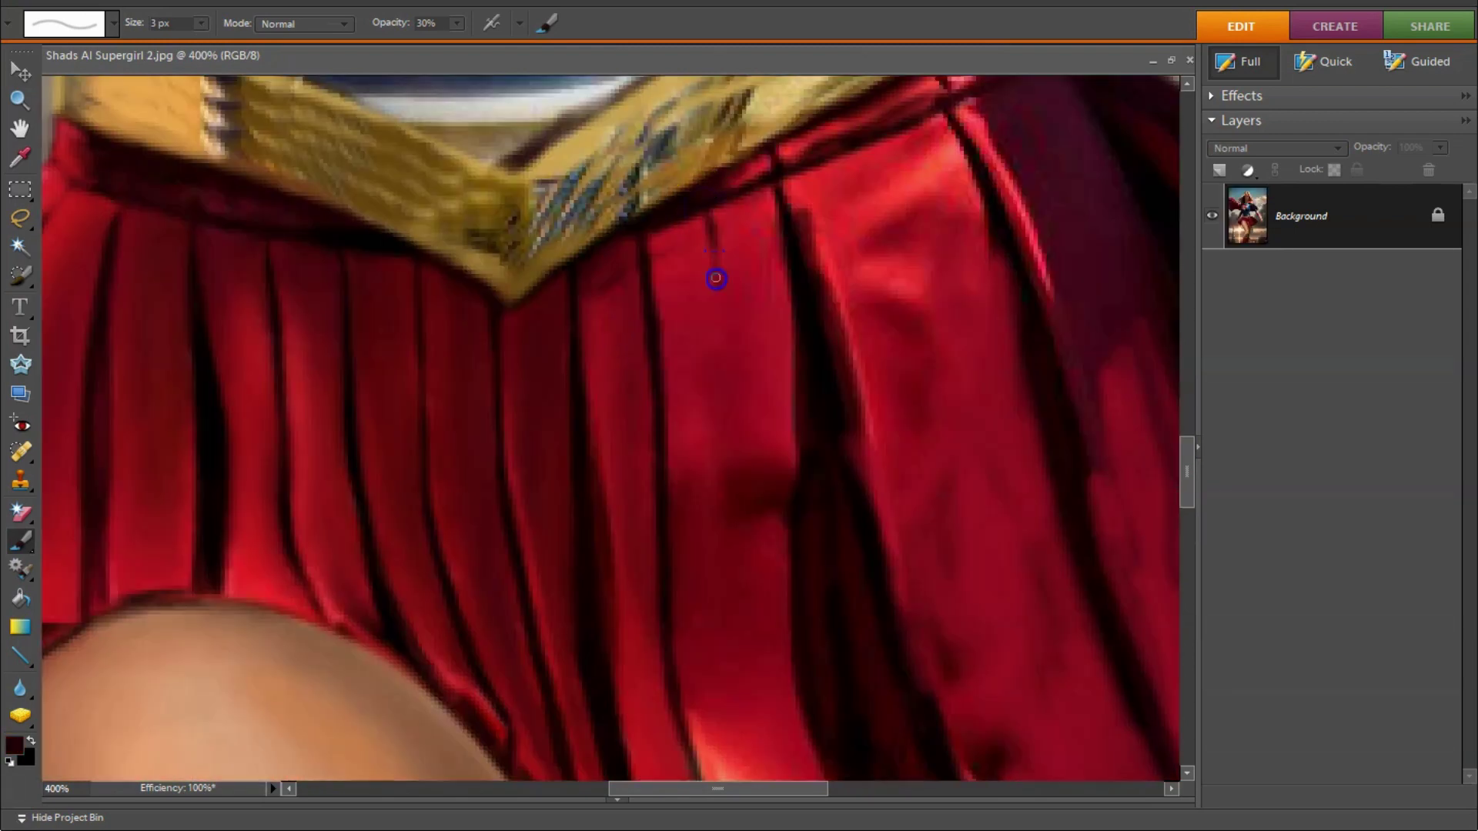
{"action": "scroll", "coordinate": [724, 336], "scroll_direction": "down", "scroll_amount": 7}
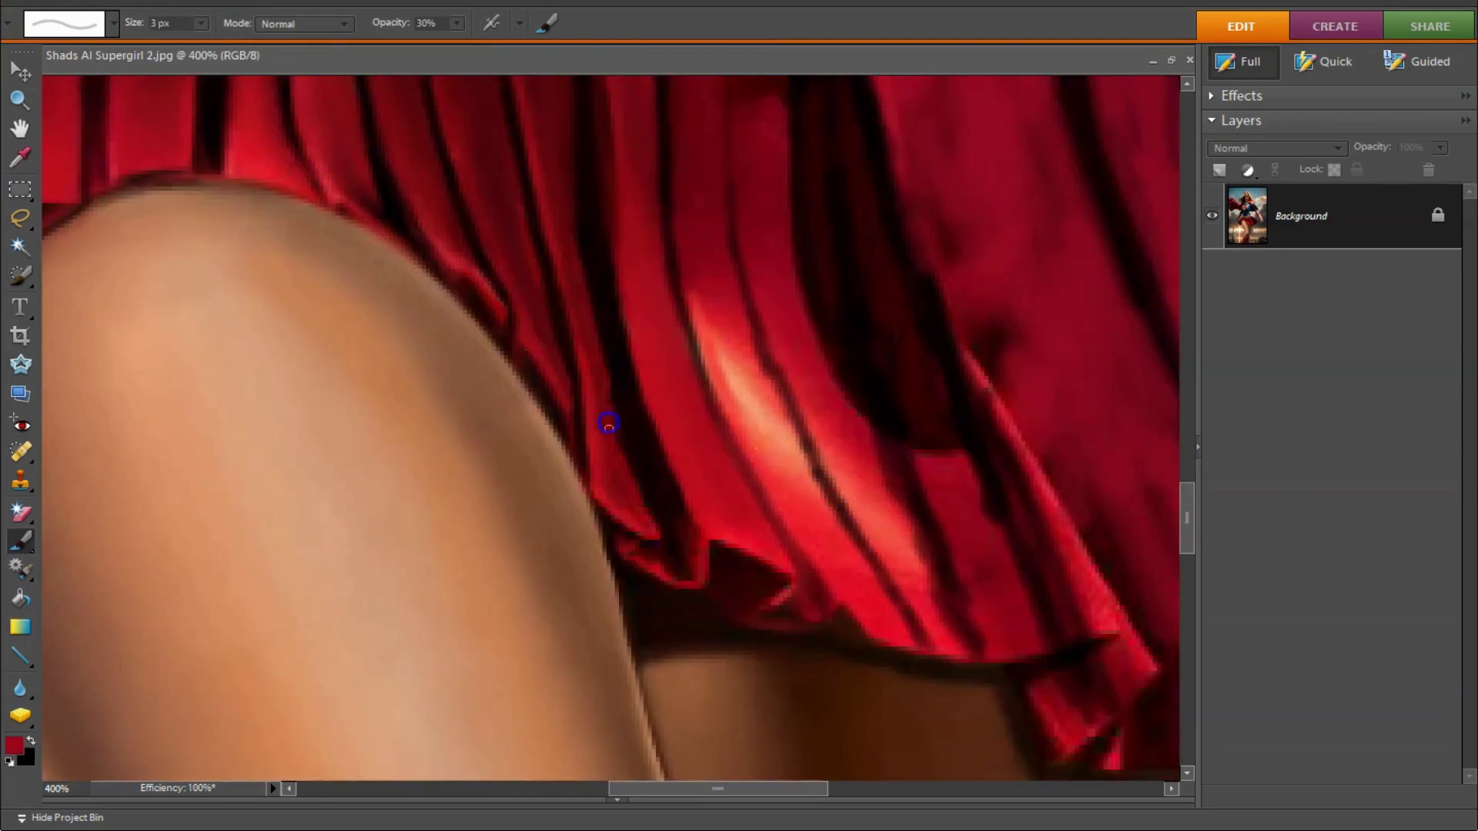
{"action": "scroll", "coordinate": [604, 418], "scroll_direction": "up", "scroll_amount": 2}
{"action": "left_click", "coordinate": [731, 501], "text": "alt"}
{"action": "scroll", "coordinate": [616, 197], "scroll_direction": "up", "scroll_amount": 3}
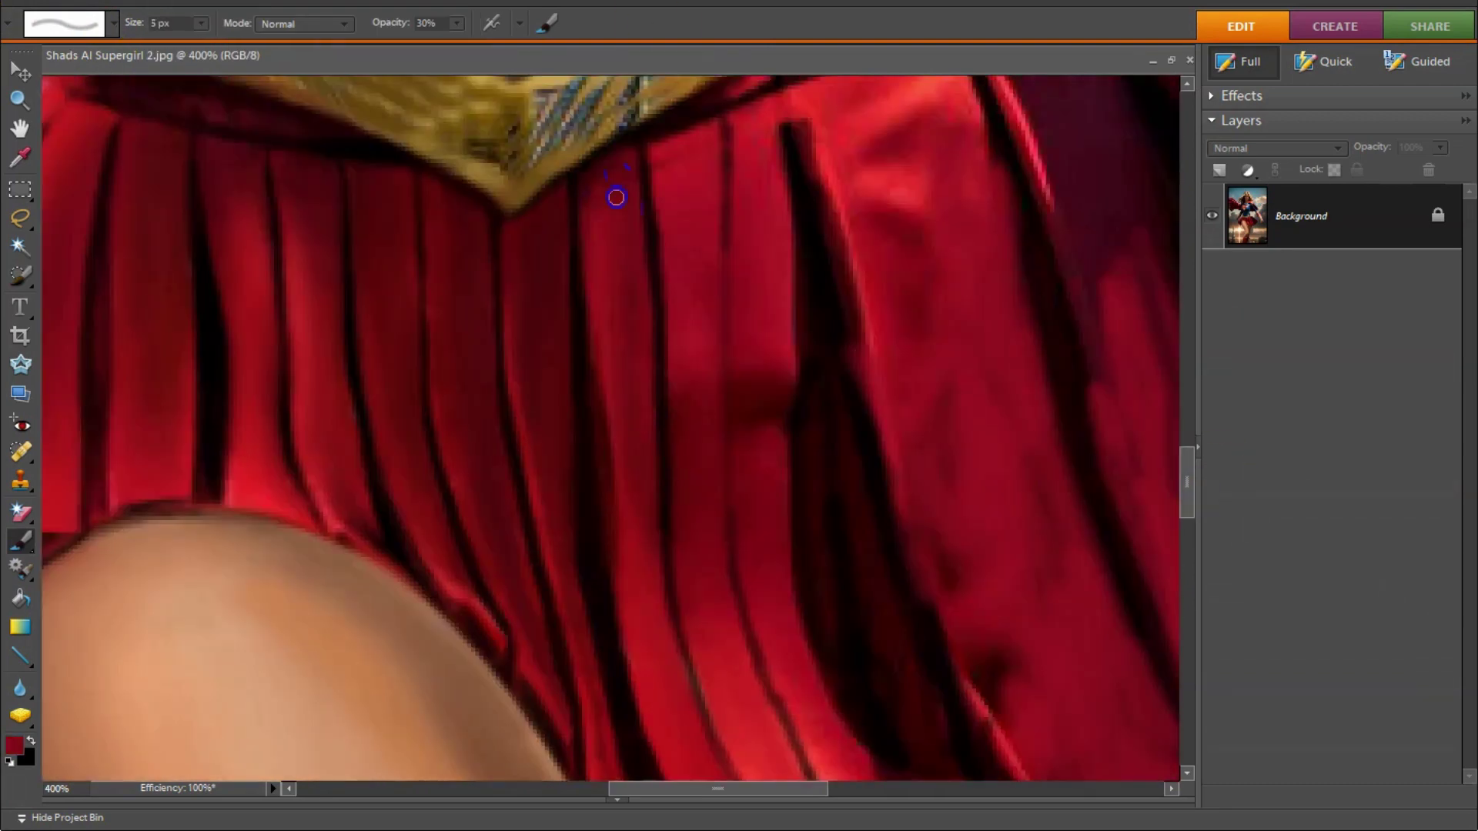
{"action": "scroll", "coordinate": [770, 230], "scroll_direction": "up", "scroll_amount": 6}
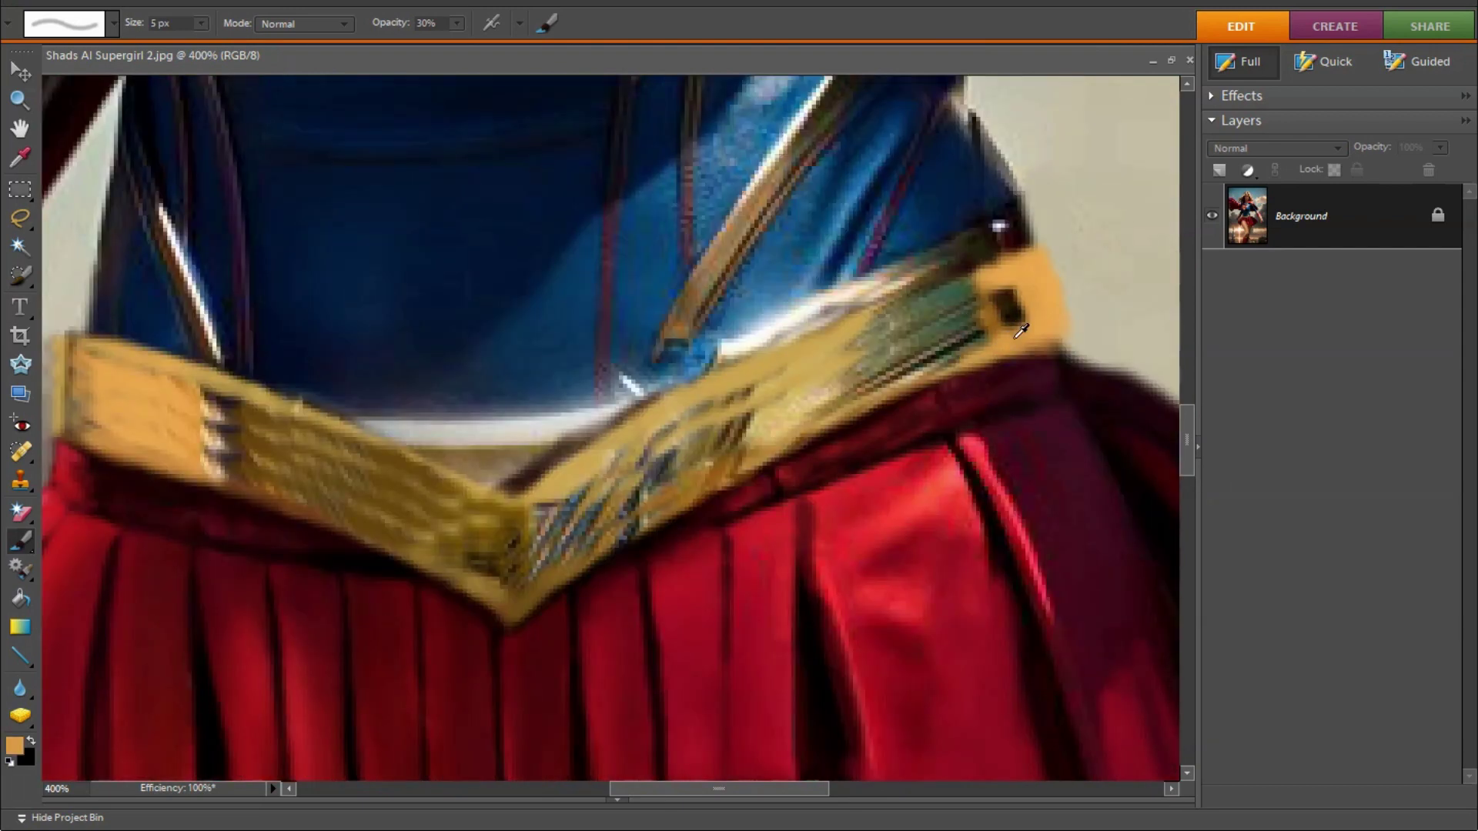
{"action": "key", "text": "["}
{"action": "key", "text": "["}
{"action": "left_click", "coordinate": [1012, 397], "text": "alt"}
{"action": "scroll", "coordinate": [770, 424], "scroll_direction": "down", "scroll_amount": 4}
{"action": "left_click", "coordinate": [724, 368], "text": "alt"}
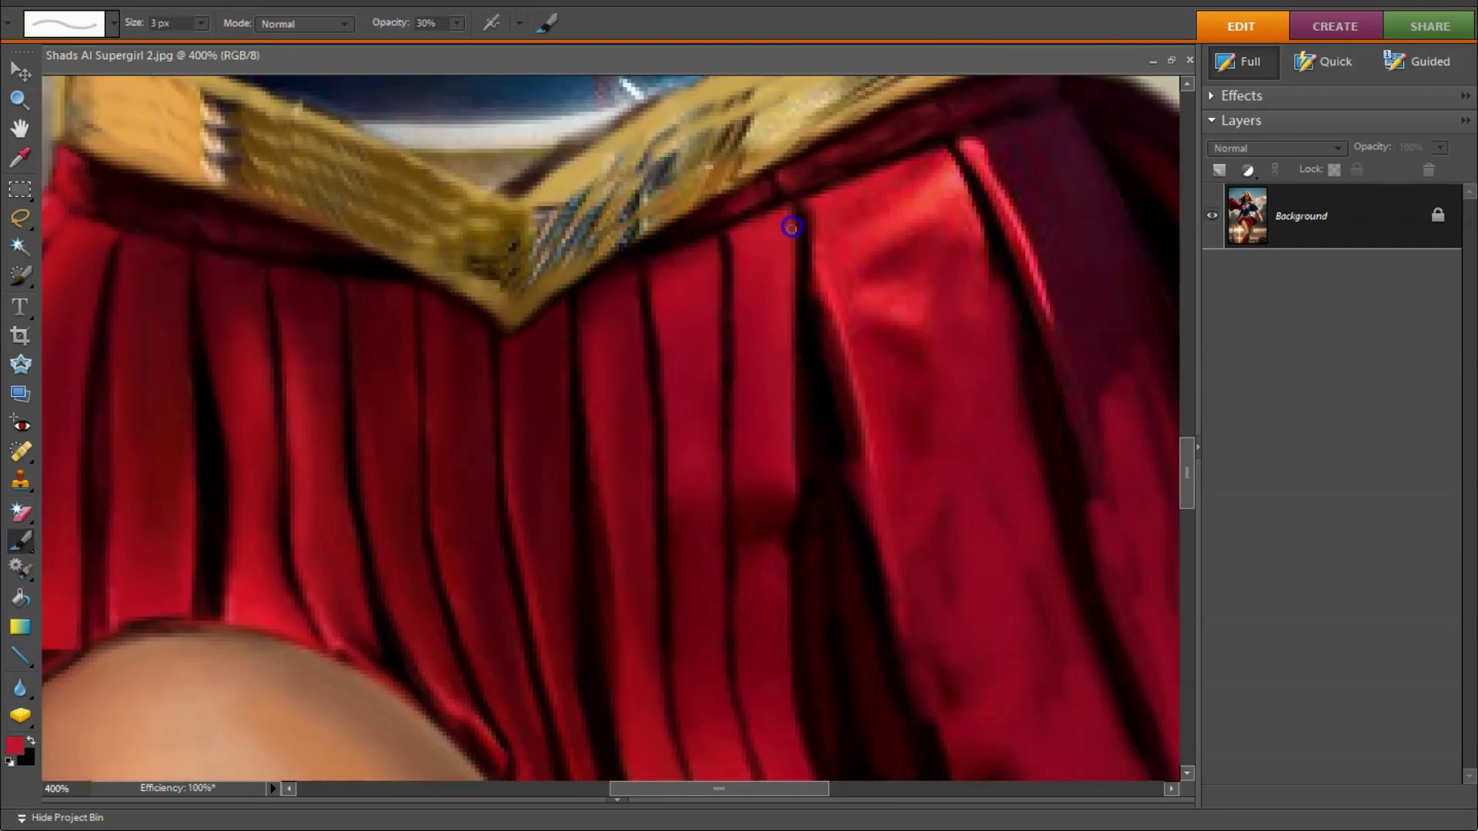
Step: Paint a straight dark line along a skirt fold with a 5 px brush
{"action": "scroll", "coordinate": [782, 562], "scroll_direction": "down", "scroll_amount": 2}
{"action": "key", "text": "]"}
{"action": "key", "text": "]"}
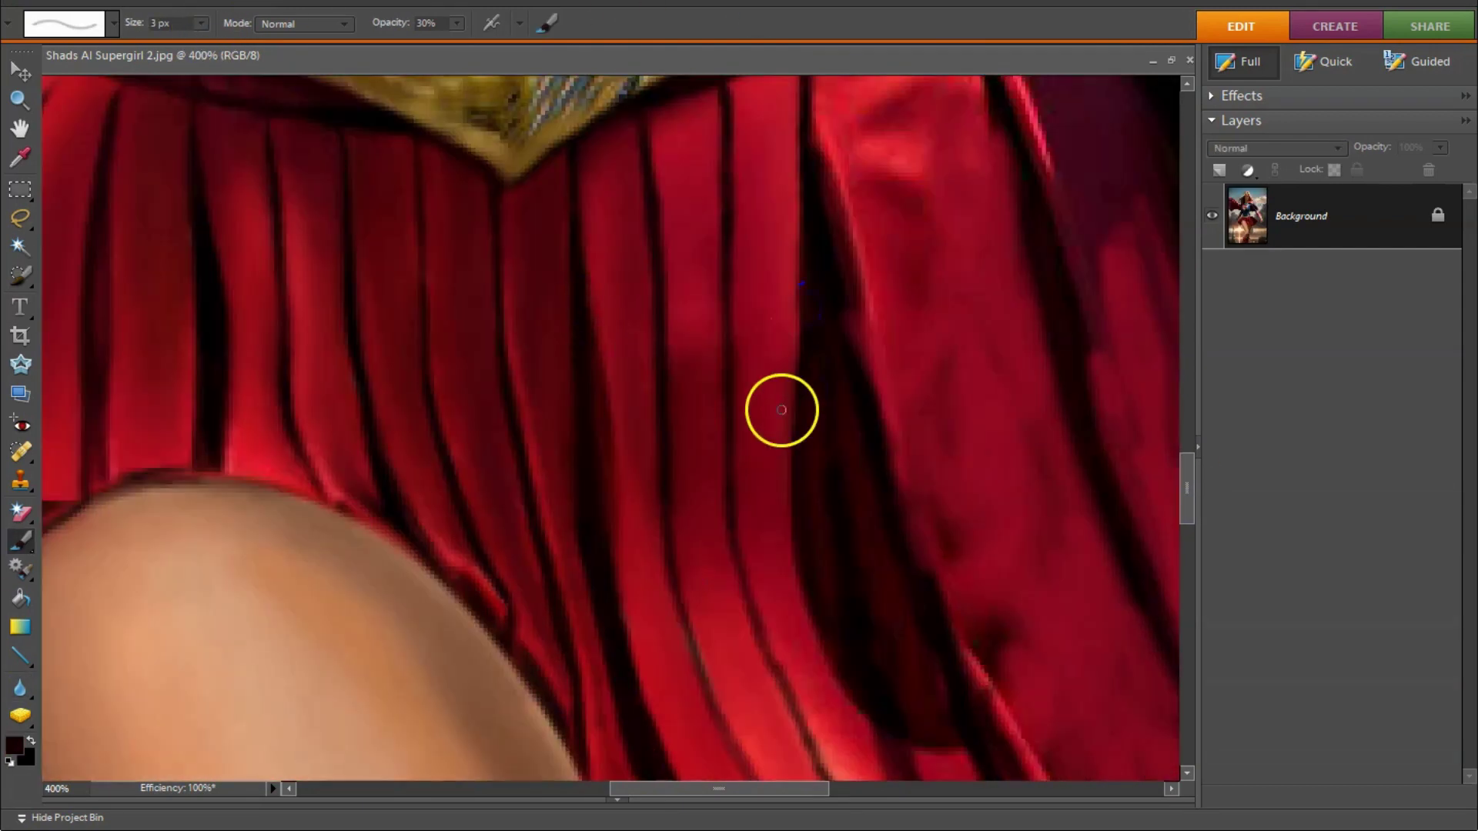
{"action": "scroll", "coordinate": [781, 409], "scroll_direction": "down", "scroll_amount": 2}
{"action": "scroll", "coordinate": [874, 594], "scroll_direction": "down", "scroll_amount": 2}
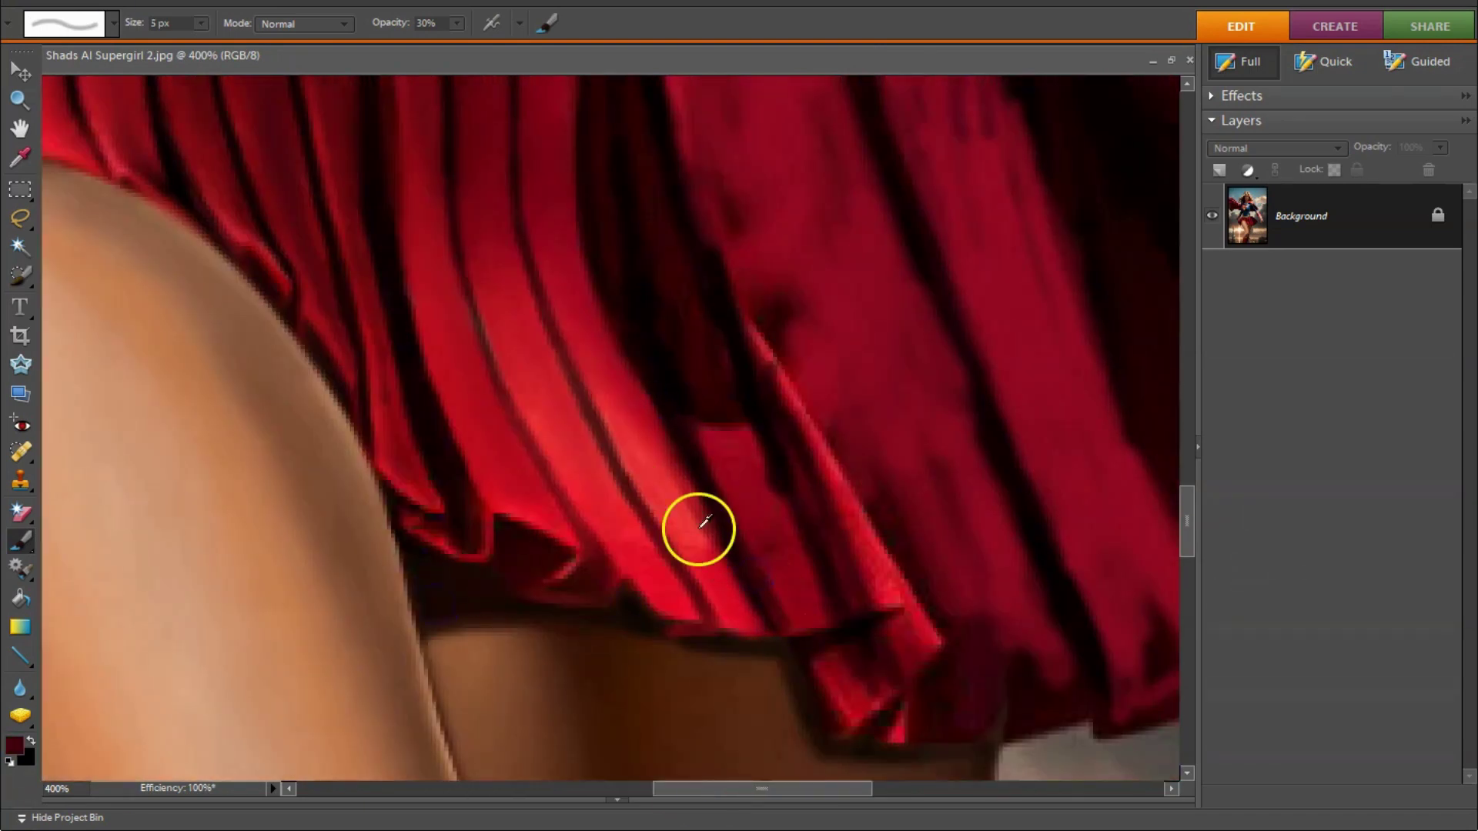
{"action": "scroll", "coordinate": [688, 455], "scroll_direction": "up", "scroll_amount": 1}
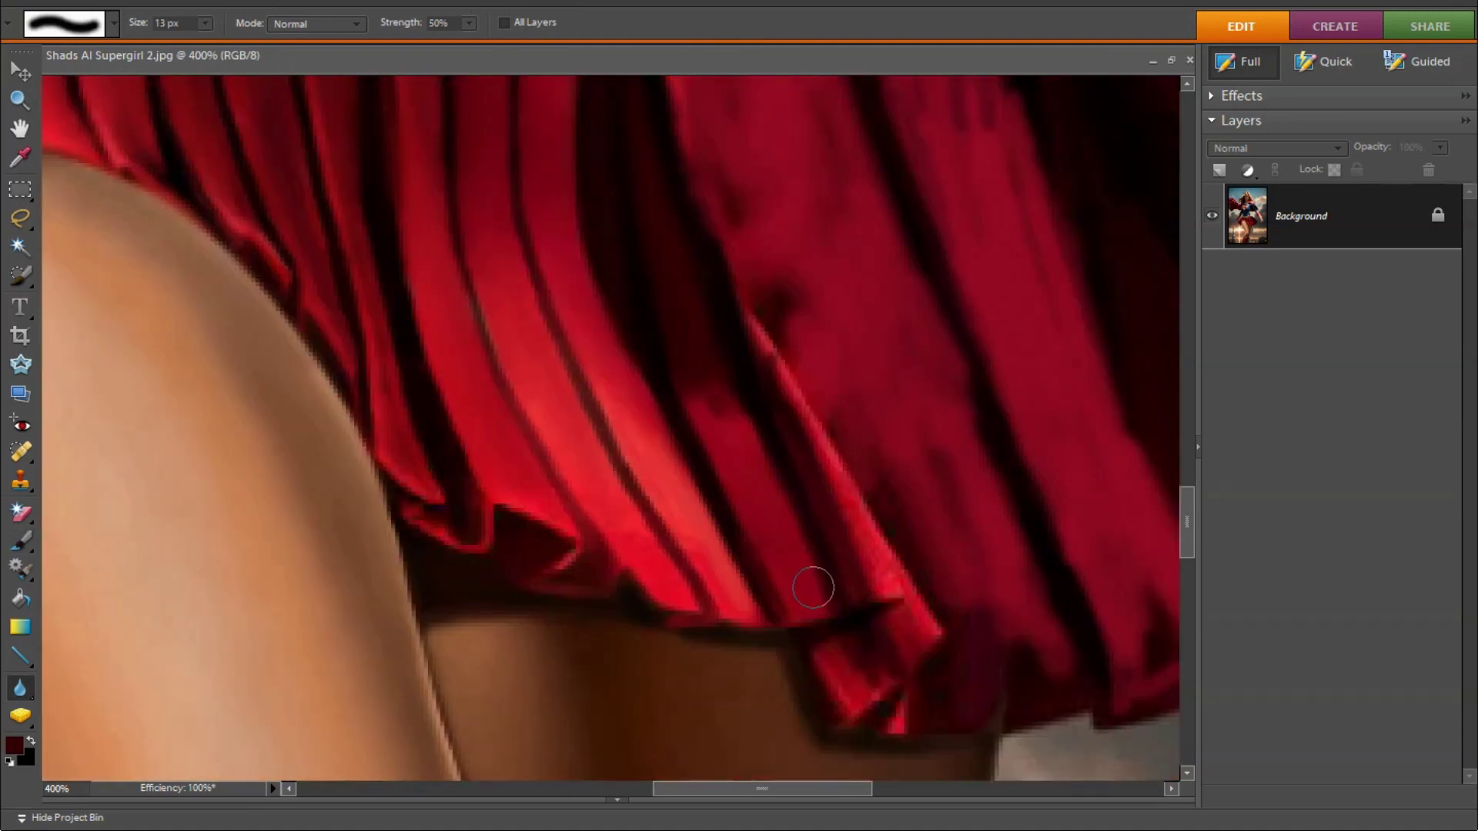
{"action": "left_click", "coordinate": [291, 68]}
{"action": "left_click", "coordinate": [768, 331], "text": "shift"}
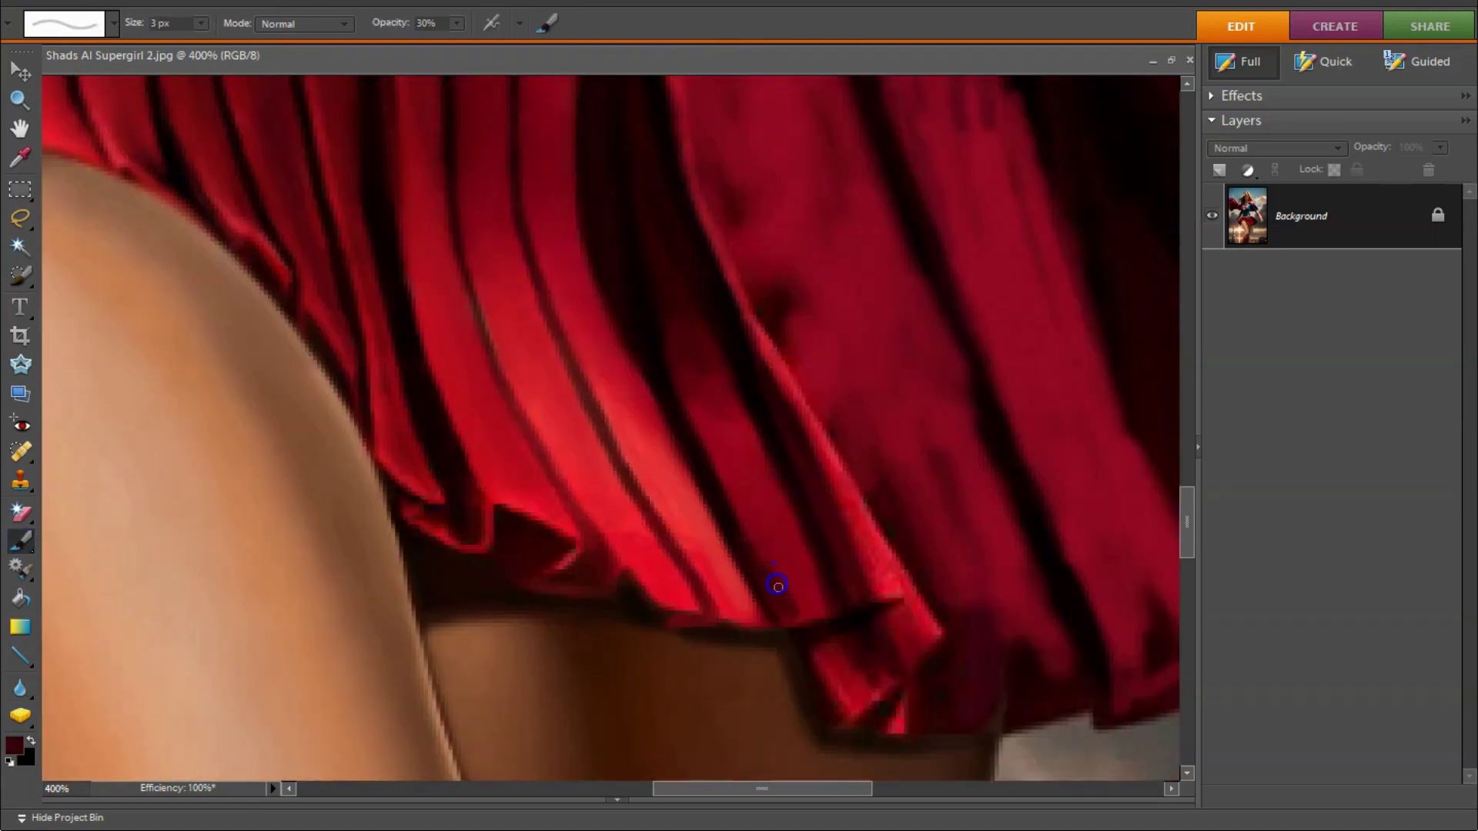
{"action": "scroll", "coordinate": [627, 619], "scroll_direction": "up", "scroll_amount": 2}
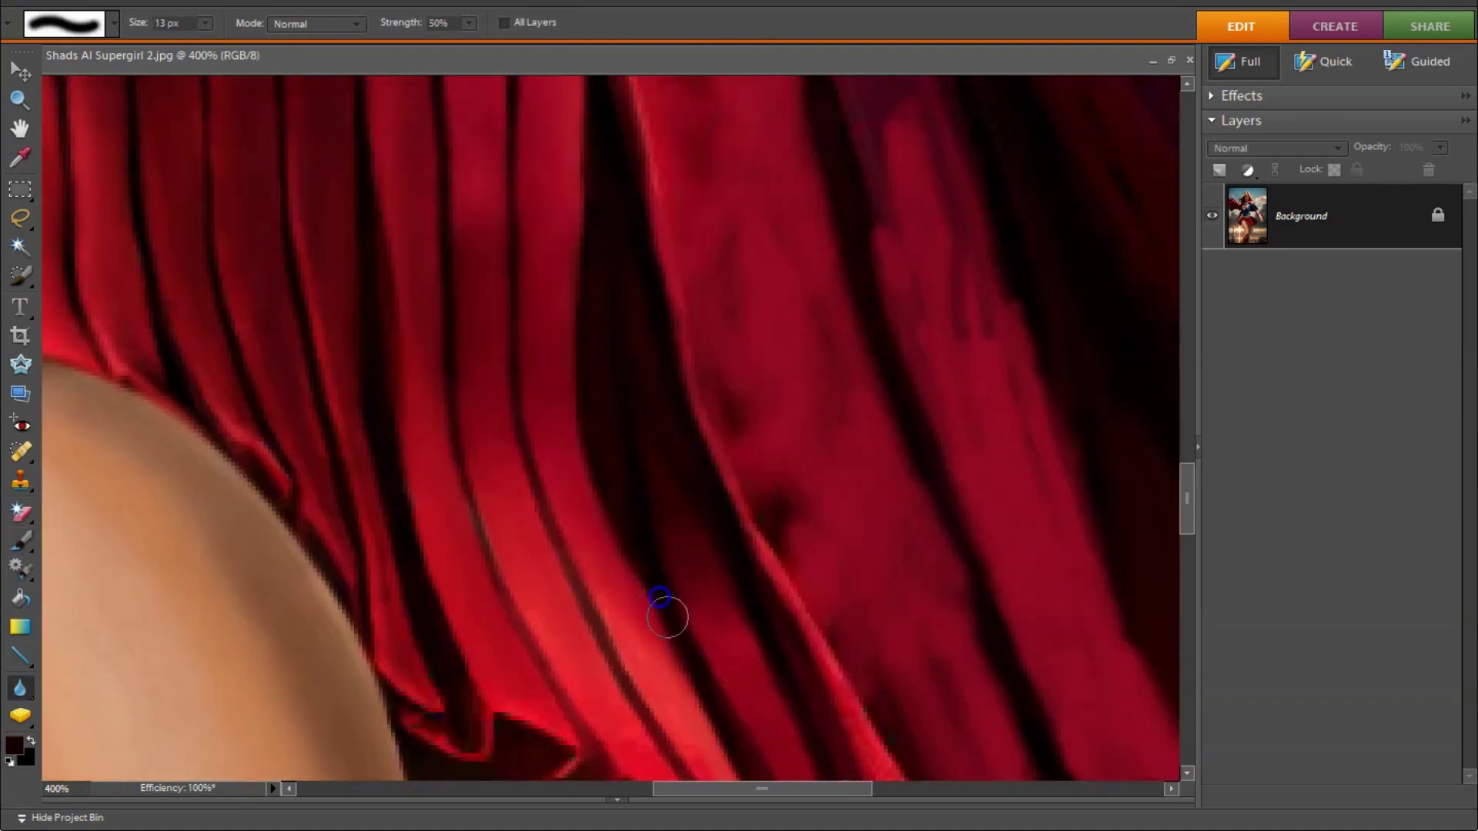
Step: Soften the painted strokes, then return to the Brush at 2 px
{"action": "left_click", "coordinate": [657, 390]}
{"action": "left_click", "coordinate": [16, 548]}
{"action": "scroll", "coordinate": [729, 627], "scroll_direction": "up", "scroll_amount": 1}
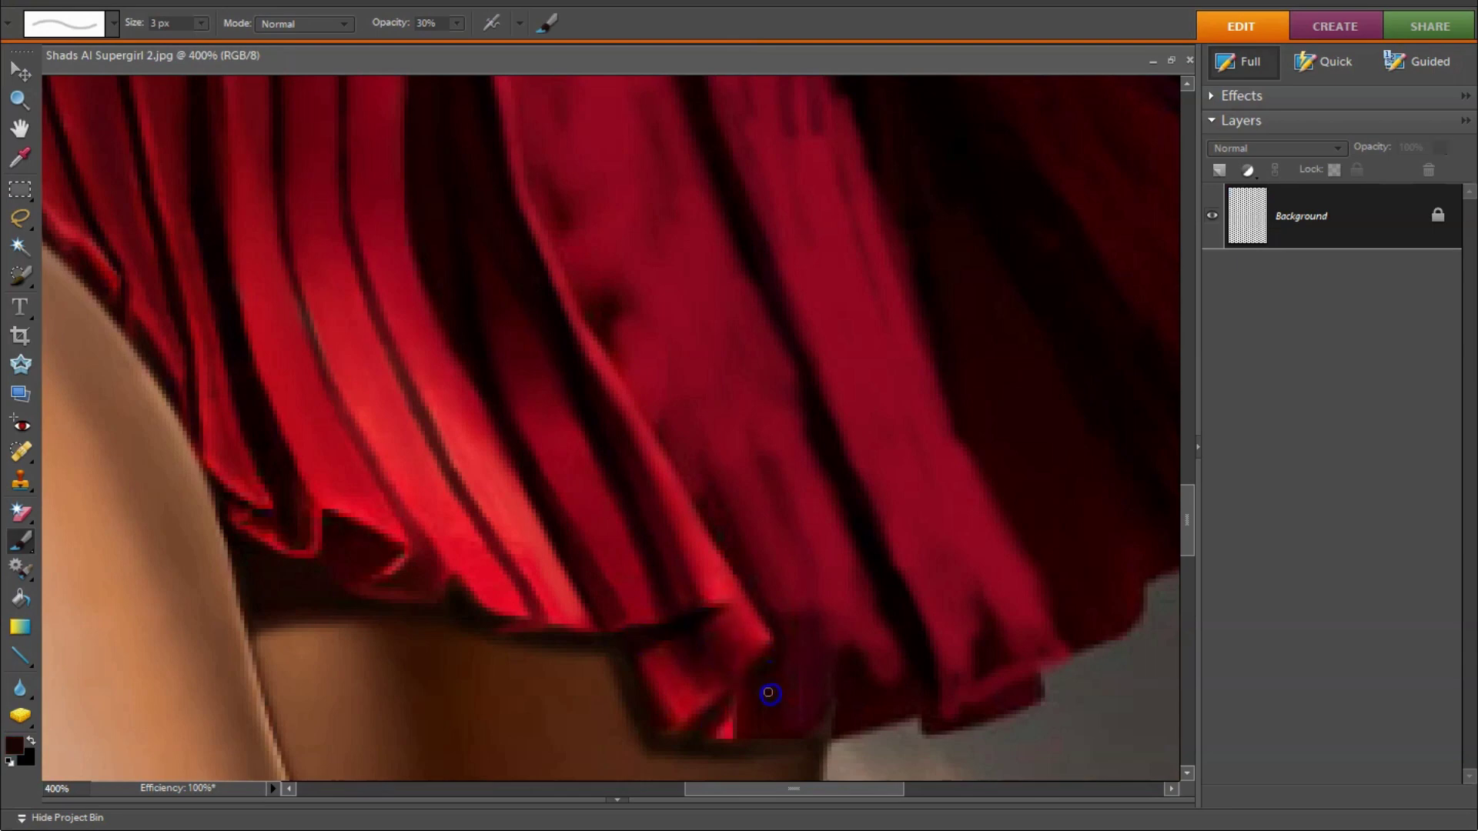
{"action": "key", "text": "bracketright"}
{"action": "key", "text": "bracketright"}
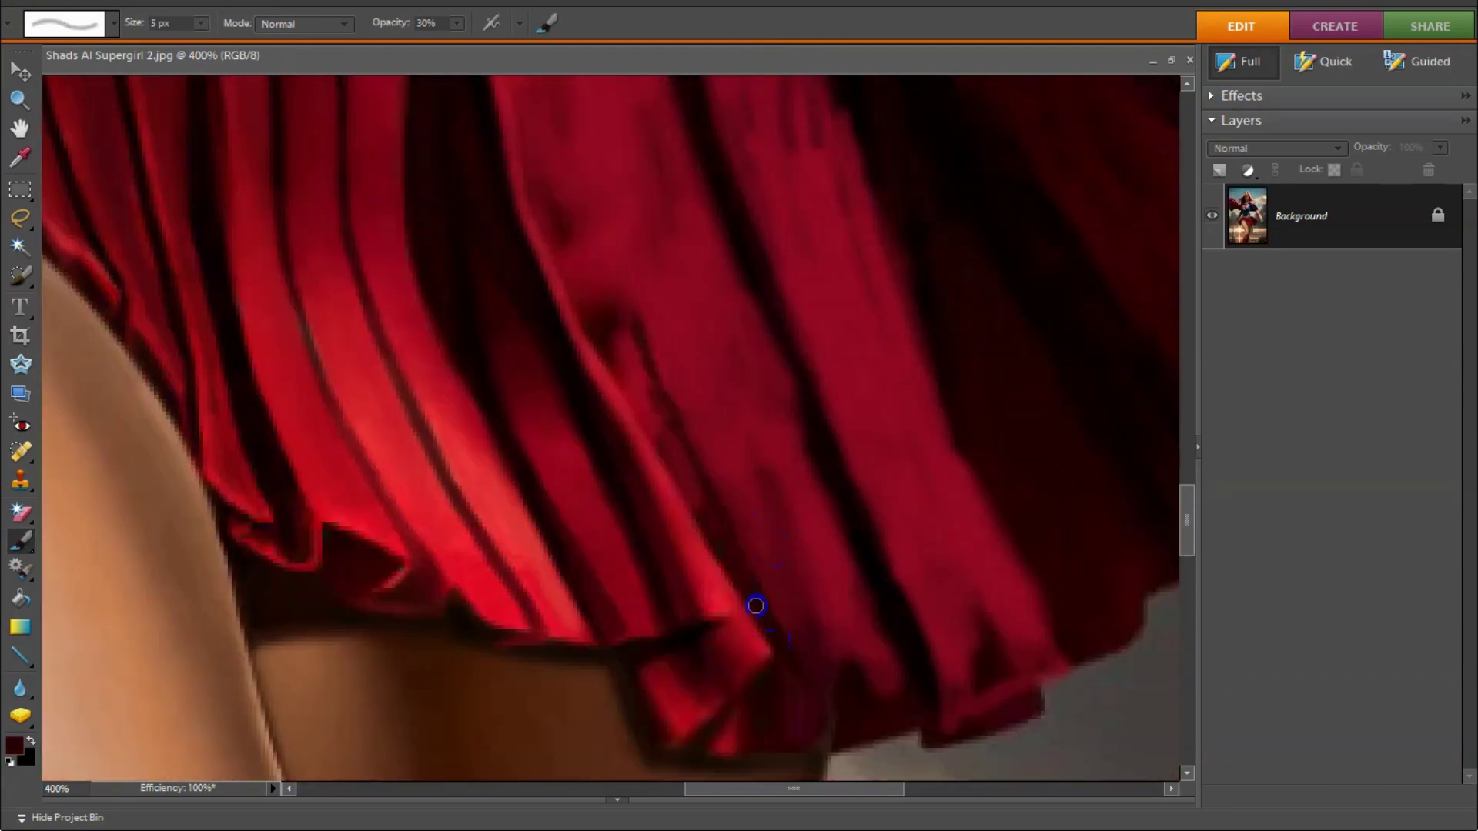
{"action": "key", "text": "bracketleft"}
{"action": "key", "text": "bracketleft"}
{"action": "key", "text": "bracketleft"}
{"action": "scroll", "coordinate": [523, 192], "scroll_direction": "up", "scroll_amount": 5}
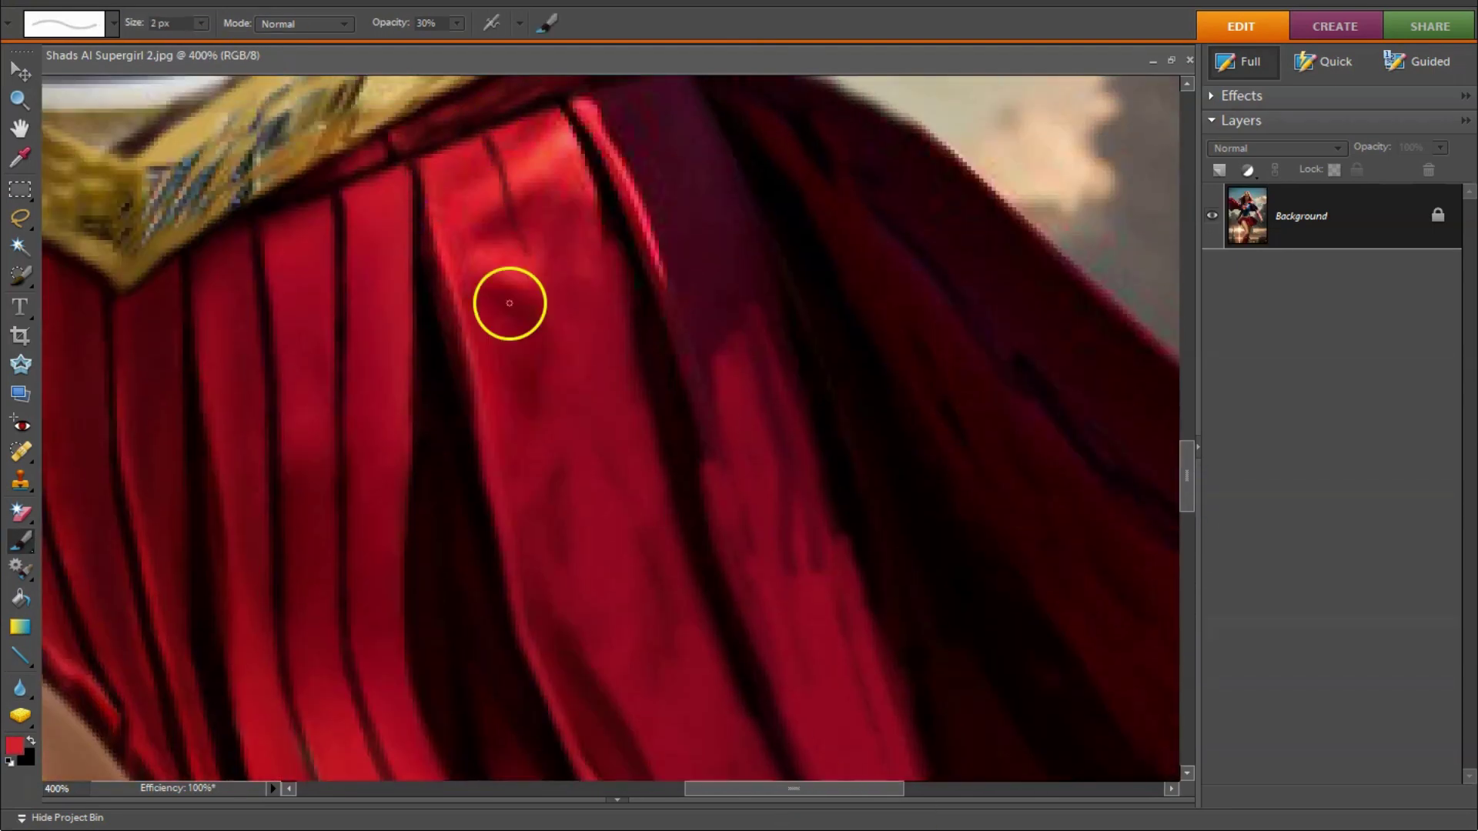
Step: Paint dark strokes down three skirt pleats
{"action": "left_click_drag", "start_coordinate": [506, 221], "coordinate": [597, 454]}
{"action": "left_click_drag", "start_coordinate": [610, 242], "coordinate": [630, 296]}
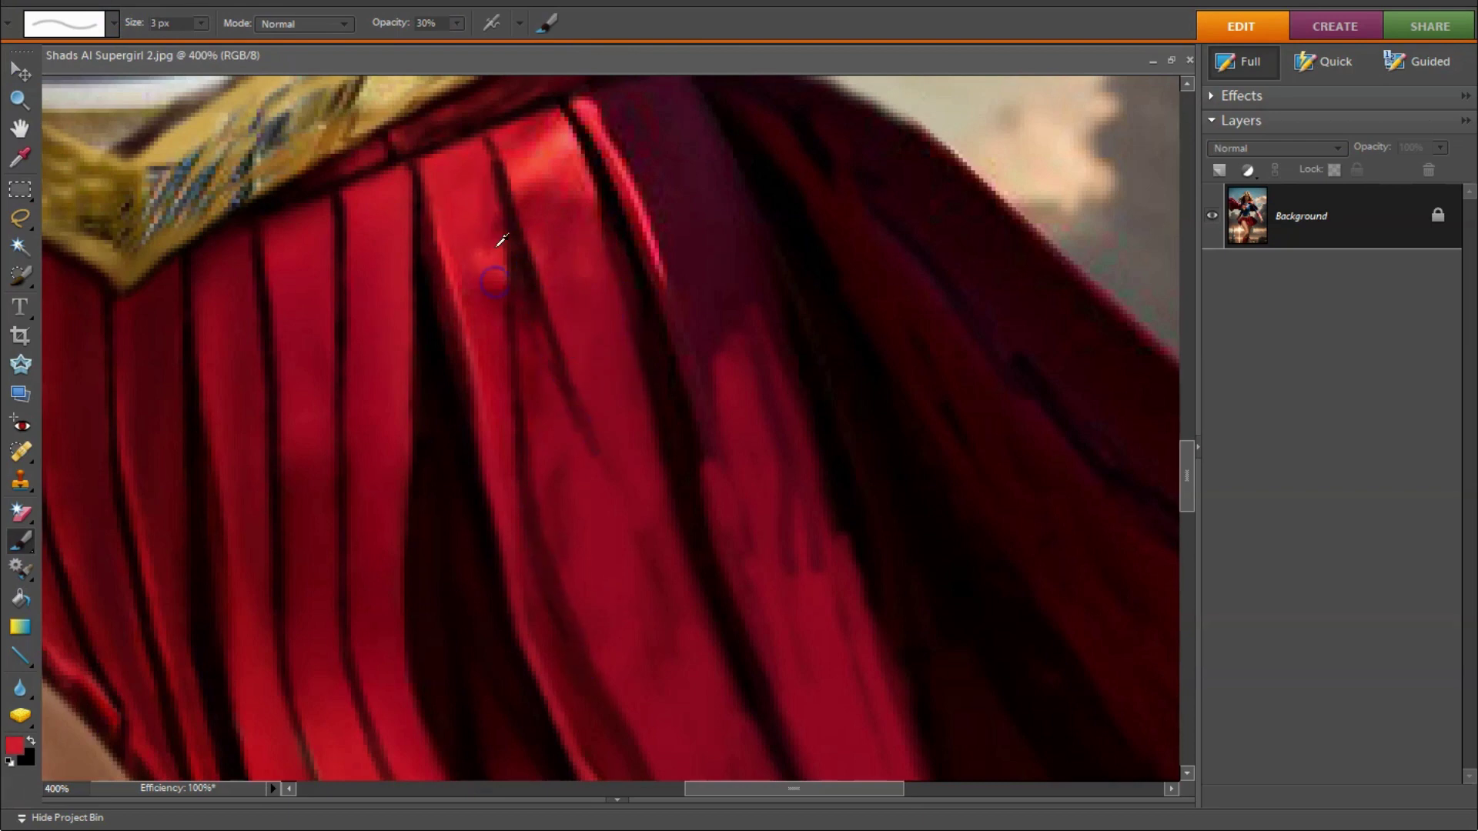
{"action": "left_click_drag", "start_coordinate": [436, 266], "coordinate": [524, 562]}
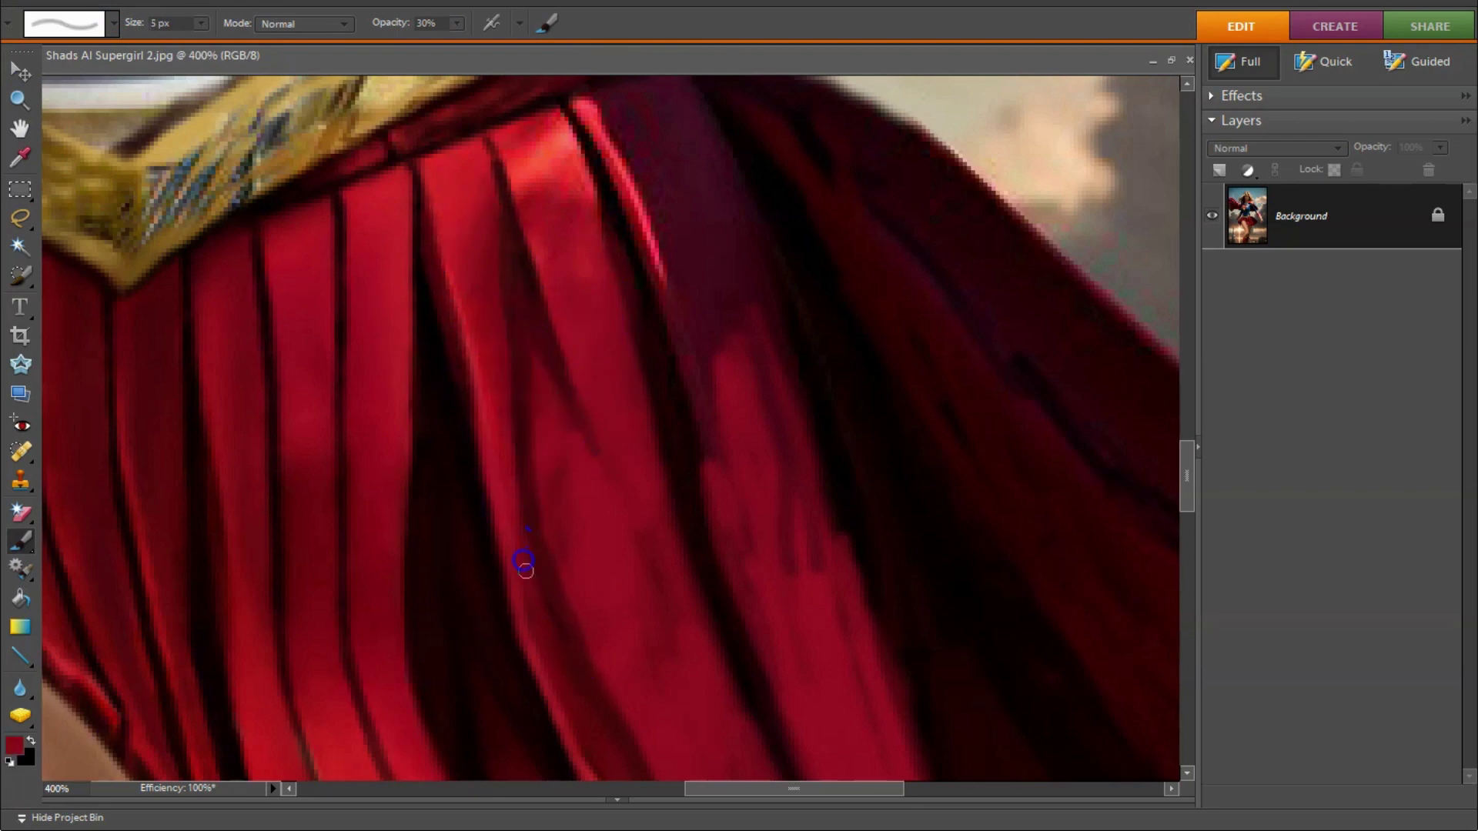
{"action": "left_click_drag", "start_coordinate": [1187, 488], "coordinate": [1189, 502]}
{"action": "scroll", "coordinate": [571, 626], "scroll_direction": "down", "scroll_amount": 5}
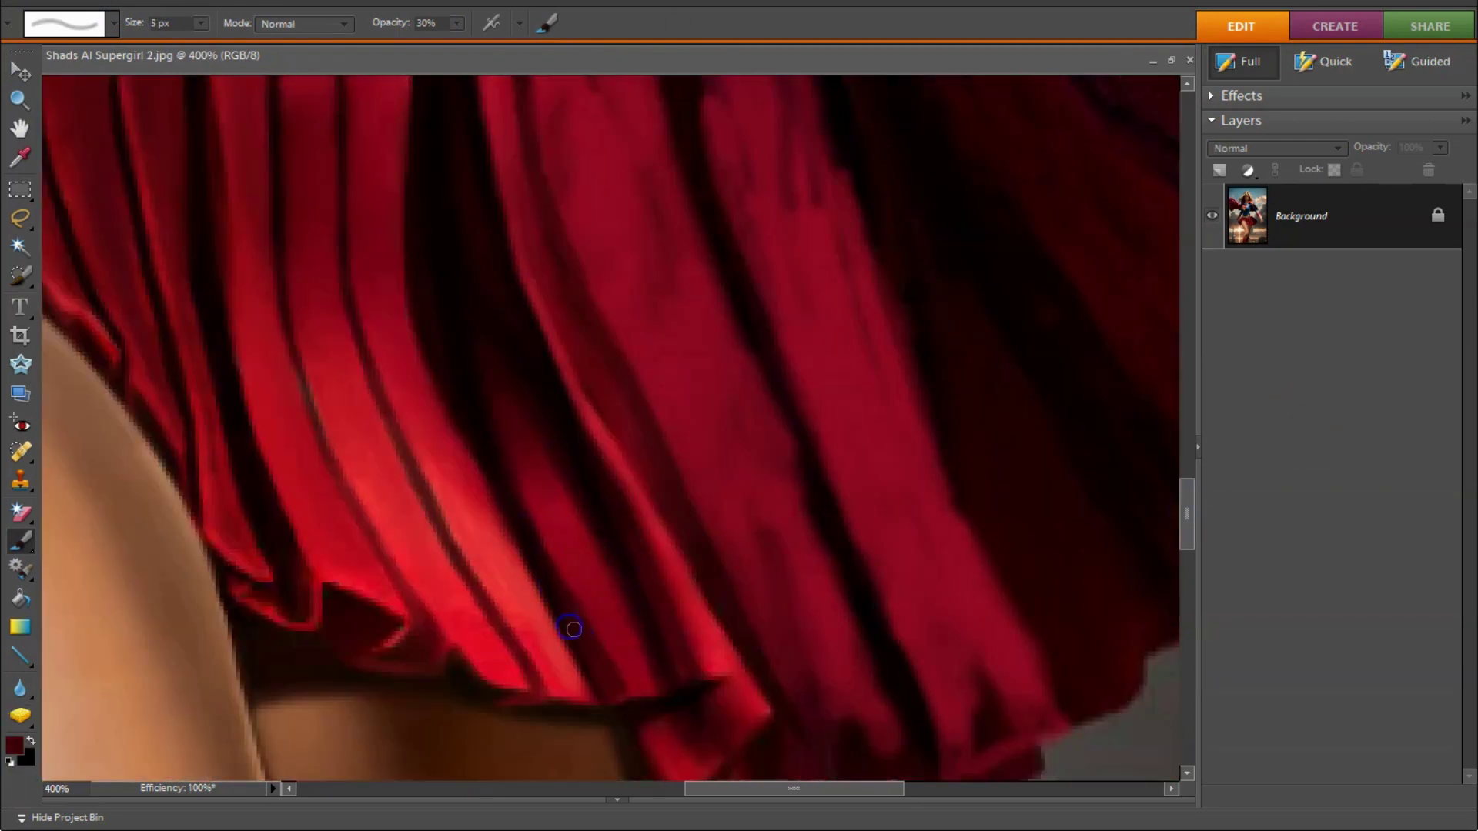
{"action": "scroll", "coordinate": [537, 455], "scroll_direction": "up", "scroll_amount": 5}
{"action": "scroll", "coordinate": [593, 198], "scroll_direction": "up", "scroll_amount": 3}
Step: Sample dark and brighter reds from the upper and lower pleats with a smaller brush
{"action": "key", "text": "bracketleft"}
{"action": "key", "text": "bracketleft"}
{"action": "left_click", "coordinate": [556, 589], "text": "alt"}
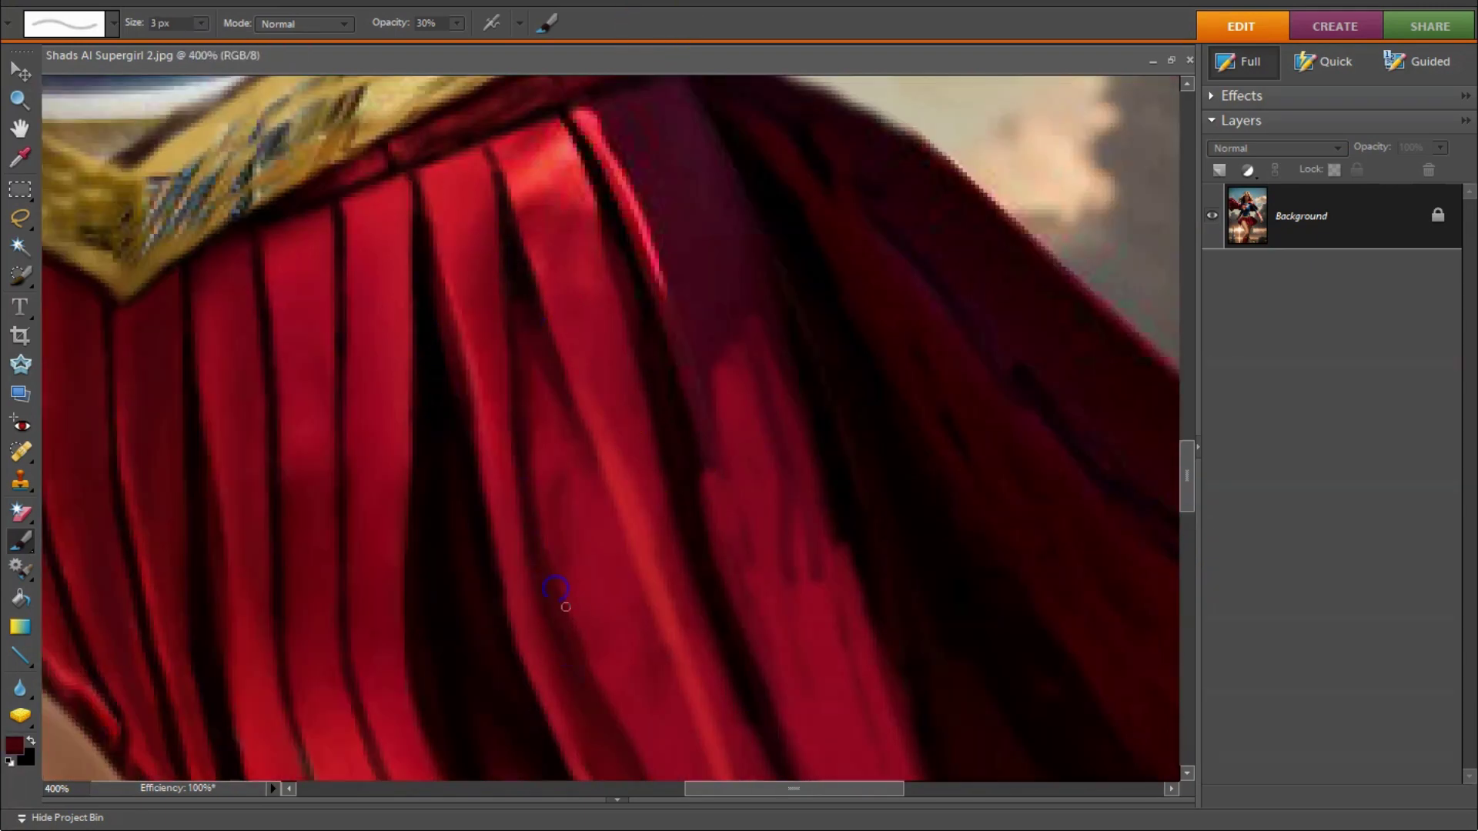
{"action": "scroll", "coordinate": [581, 565], "scroll_direction": "down", "scroll_amount": 3}
{"action": "scroll", "coordinate": [794, 609], "scroll_direction": "down", "scroll_amount": 3}
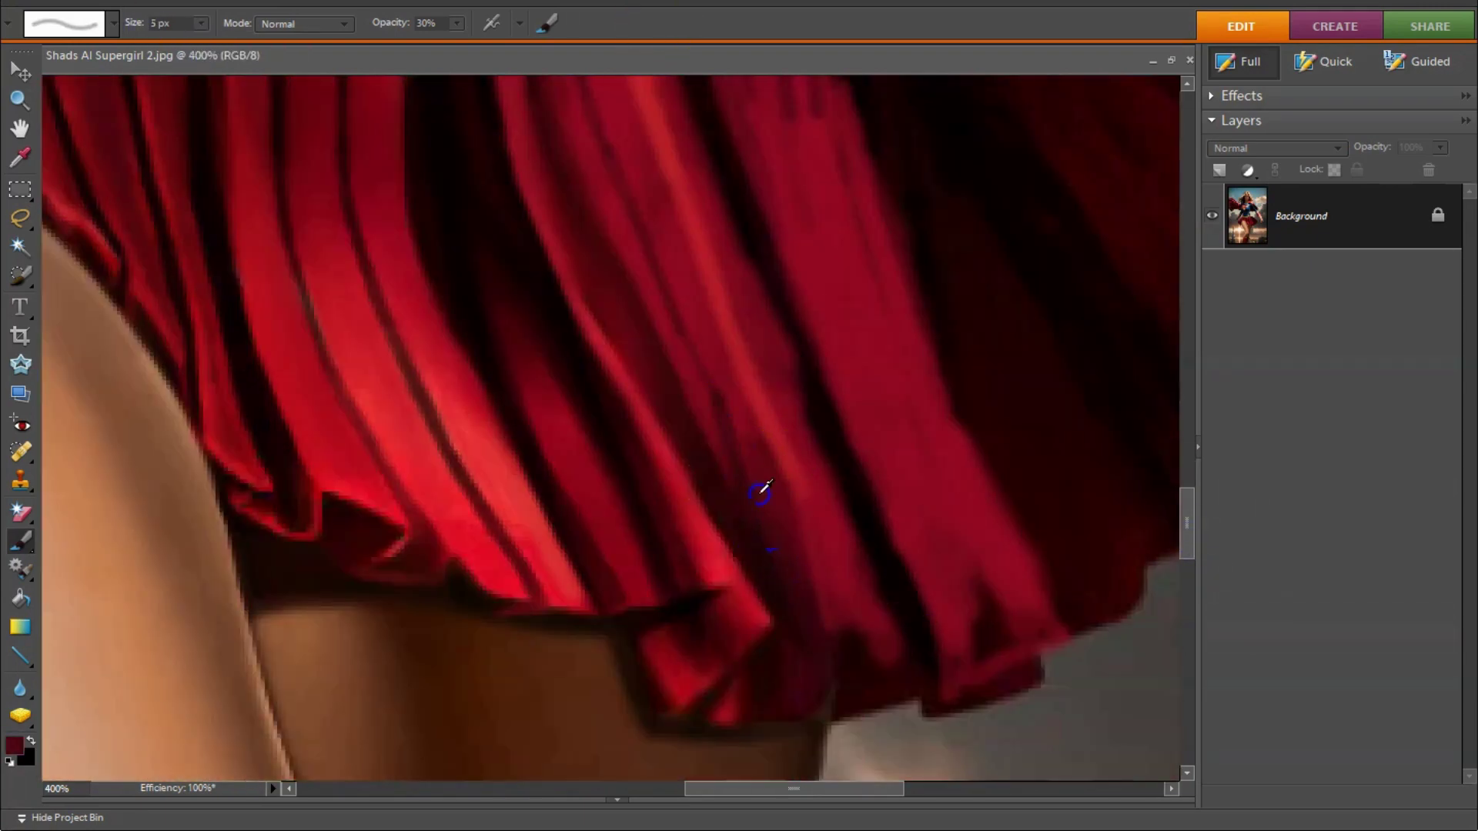
{"action": "scroll", "coordinate": [573, 249], "scroll_direction": "up", "scroll_amount": 3}
{"action": "left_click", "coordinate": [562, 288], "text": "alt"}
{"action": "left_click", "coordinate": [567, 454], "text": "alt"}
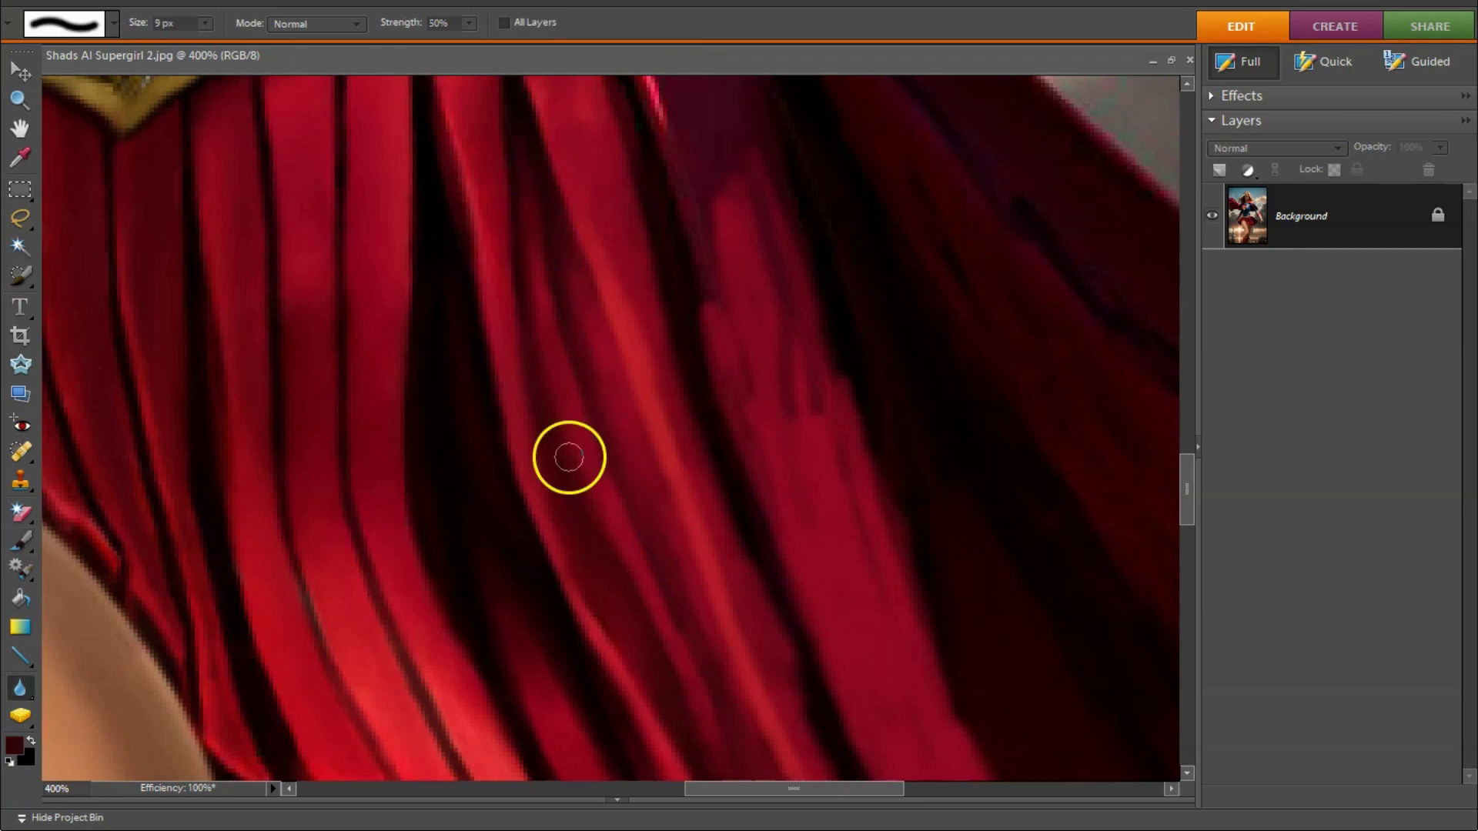
Step: Touch up the fold at the skirt hem with a finer brush
{"action": "scroll", "coordinate": [567, 454], "scroll_direction": "left", "scroll_amount": 5}
{"action": "key", "text": "bracketleft"}
{"action": "key", "text": "bracketleft"}
{"action": "scroll", "coordinate": [429, 474], "scroll_direction": "left", "scroll_amount": 5}
{"action": "left_click", "coordinate": [717, 374]}
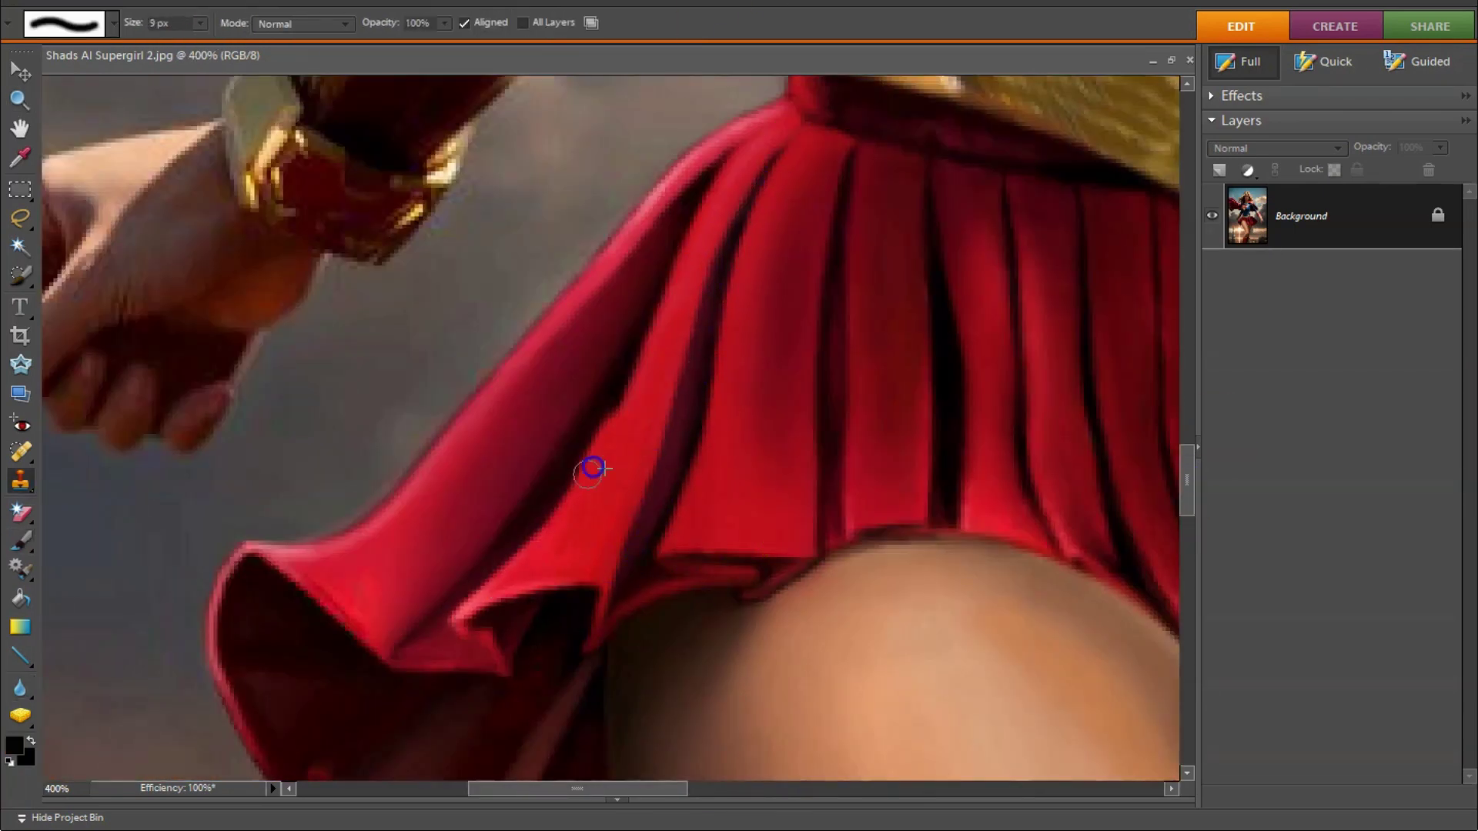
Step: Paint a dark red line along the skirt hem edge using a sampled shadow red
{"action": "left_click", "coordinate": [598, 623], "text": "alt"}
{"action": "scroll", "coordinate": [558, 347], "scroll_direction": "down", "scroll_amount": 3}
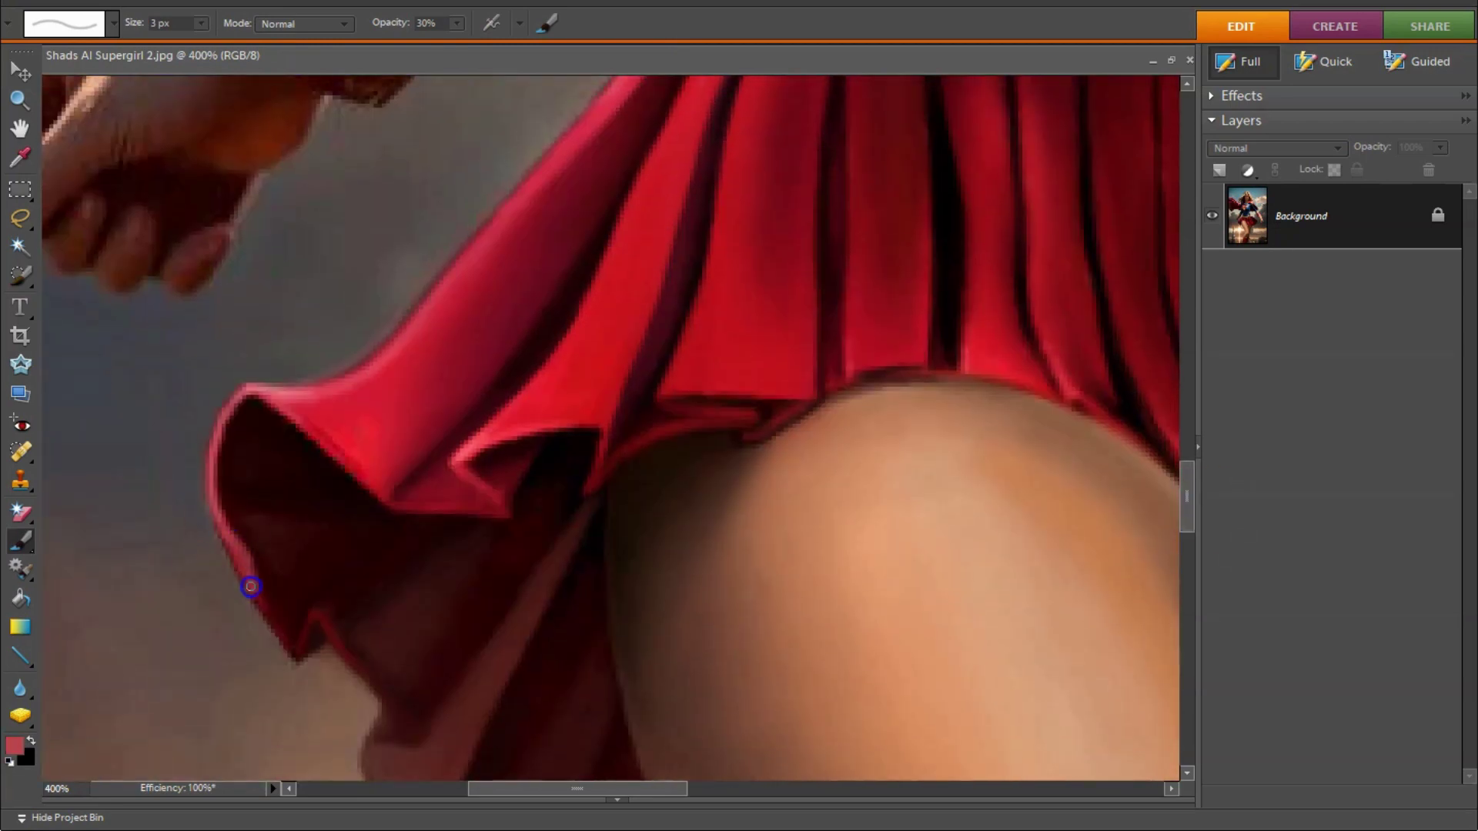
{"action": "left_click_drag", "start_coordinate": [271, 627], "coordinate": [230, 548]}
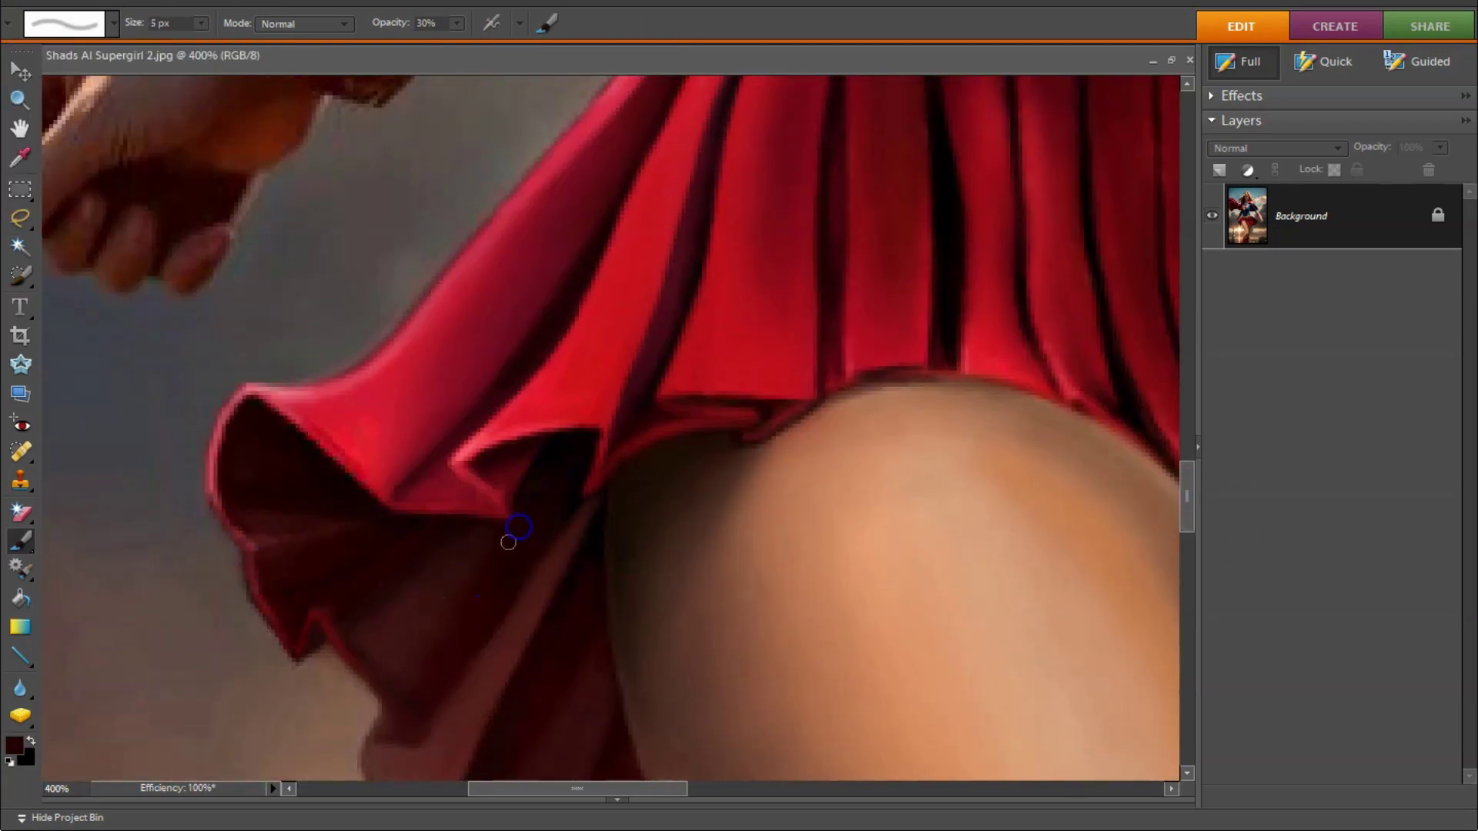
Step: Lighten and thin the harsh dark pleat line with the Clone Stamp
{"action": "key", "text": "s"}
{"action": "scroll", "coordinate": [508, 547], "scroll_direction": "up", "scroll_amount": 3}
{"action": "left_click_drag", "start_coordinate": [923, 485], "coordinate": [908, 461]}
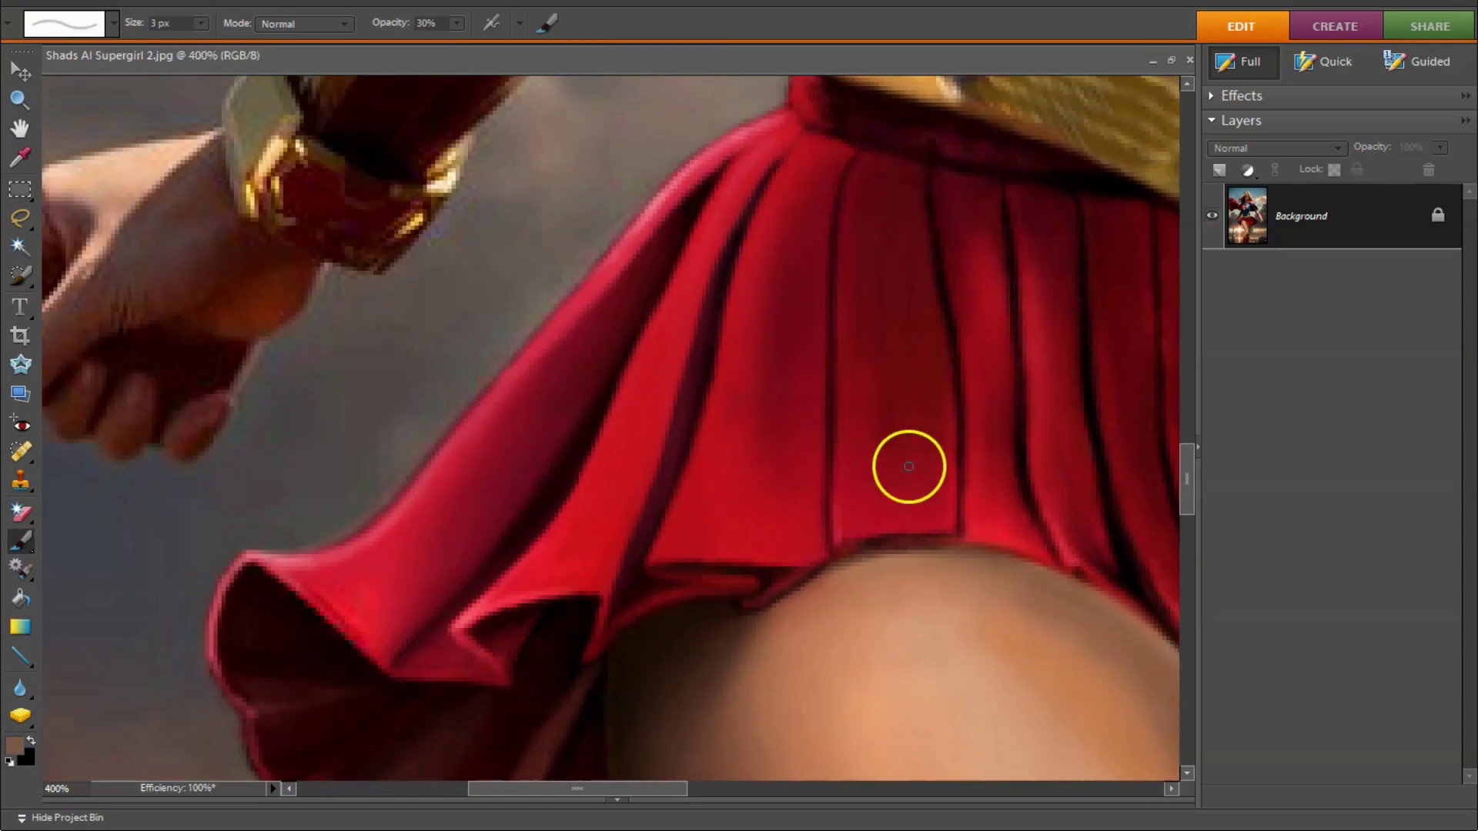
{"action": "key", "text": "b"}
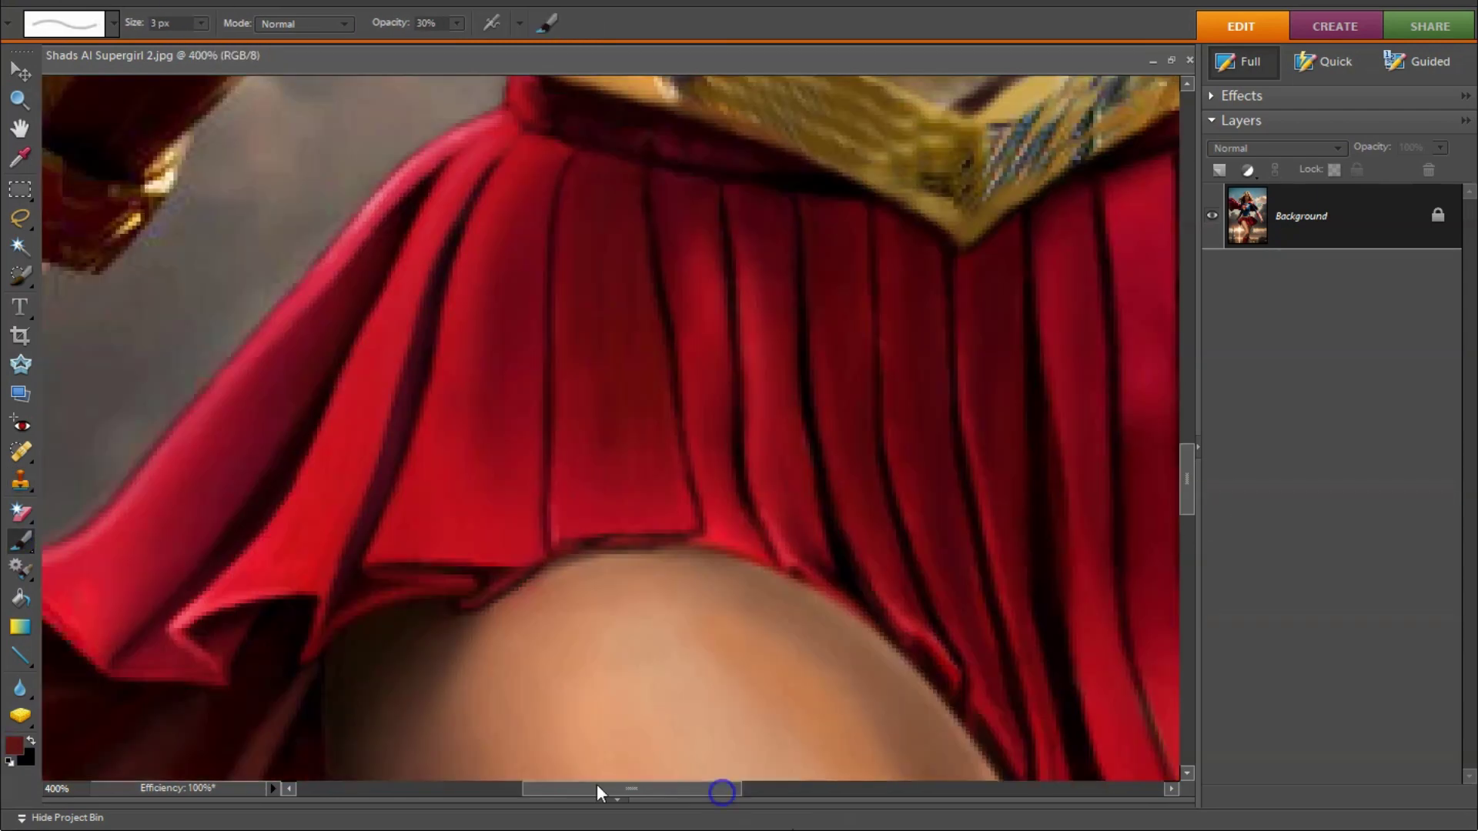
{"action": "left_click_drag", "start_coordinate": [719, 788], "coordinate": [788, 788]}
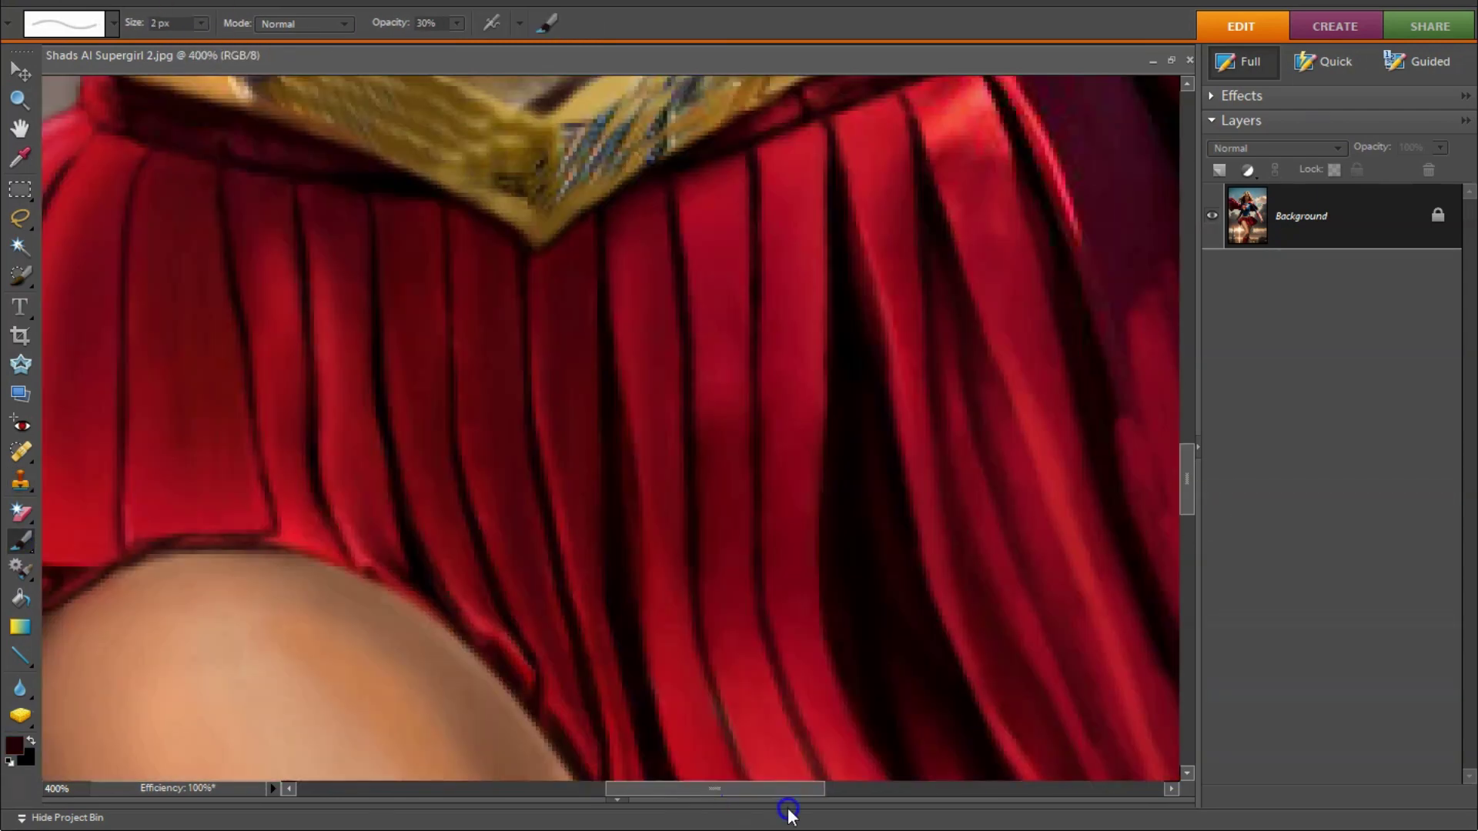
Step: Sample a maroon tone from the hem with a small brush
{"action": "key", "text": "bracketleft"}
{"action": "scroll", "coordinate": [785, 732], "scroll_direction": "down", "scroll_amount": 3}
{"action": "scroll", "coordinate": [792, 621], "scroll_direction": "right", "scroll_amount": 3}
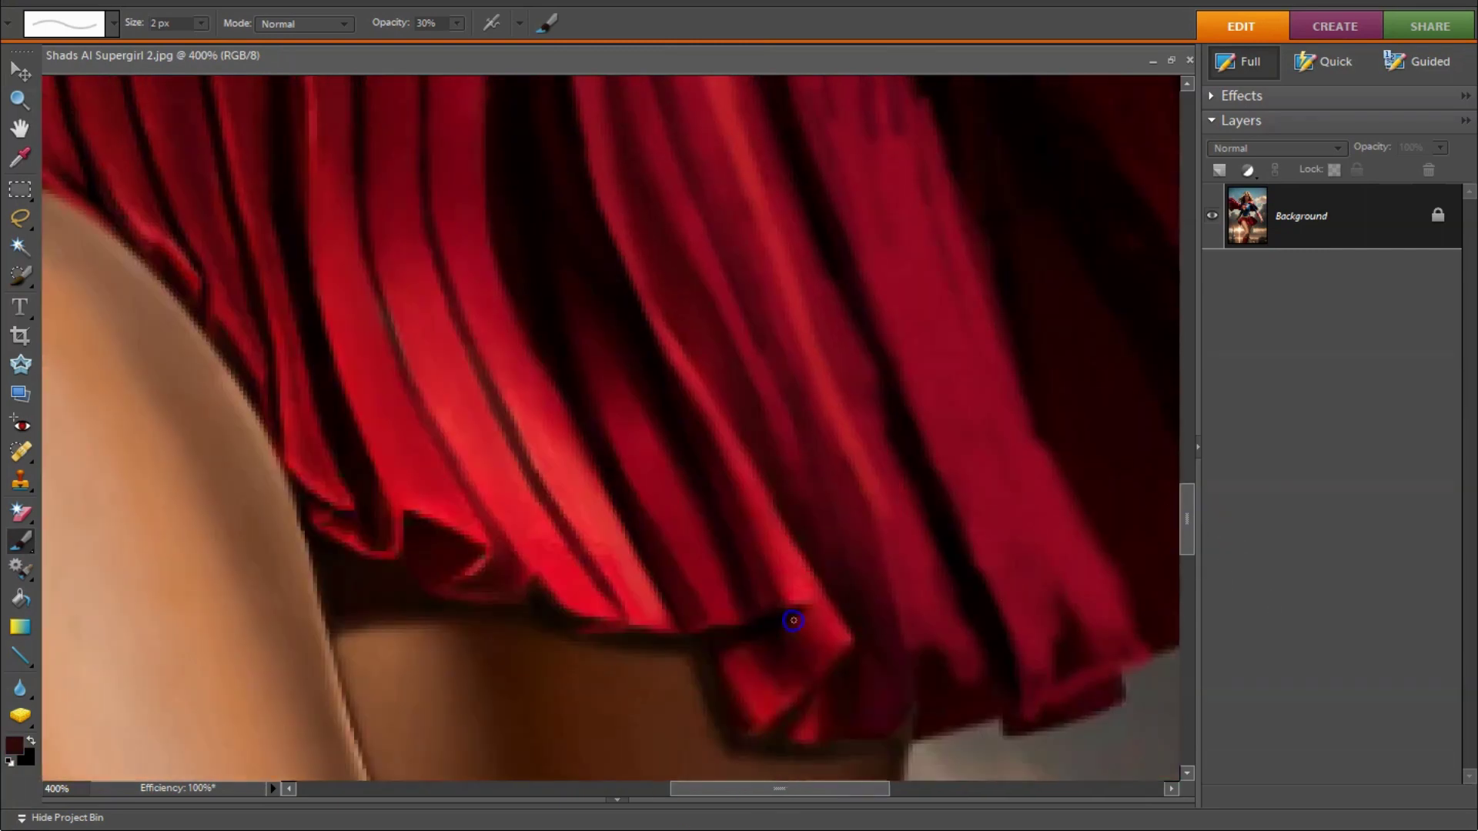
{"action": "key", "text": "bracketright"}
{"action": "left_click", "coordinate": [591, 396], "text": "alt"}
{"action": "scroll", "coordinate": [670, 500], "scroll_direction": "down", "scroll_amount": 1}
{"action": "scroll", "coordinate": [752, 603], "scroll_direction": "right", "scroll_amount": 3}
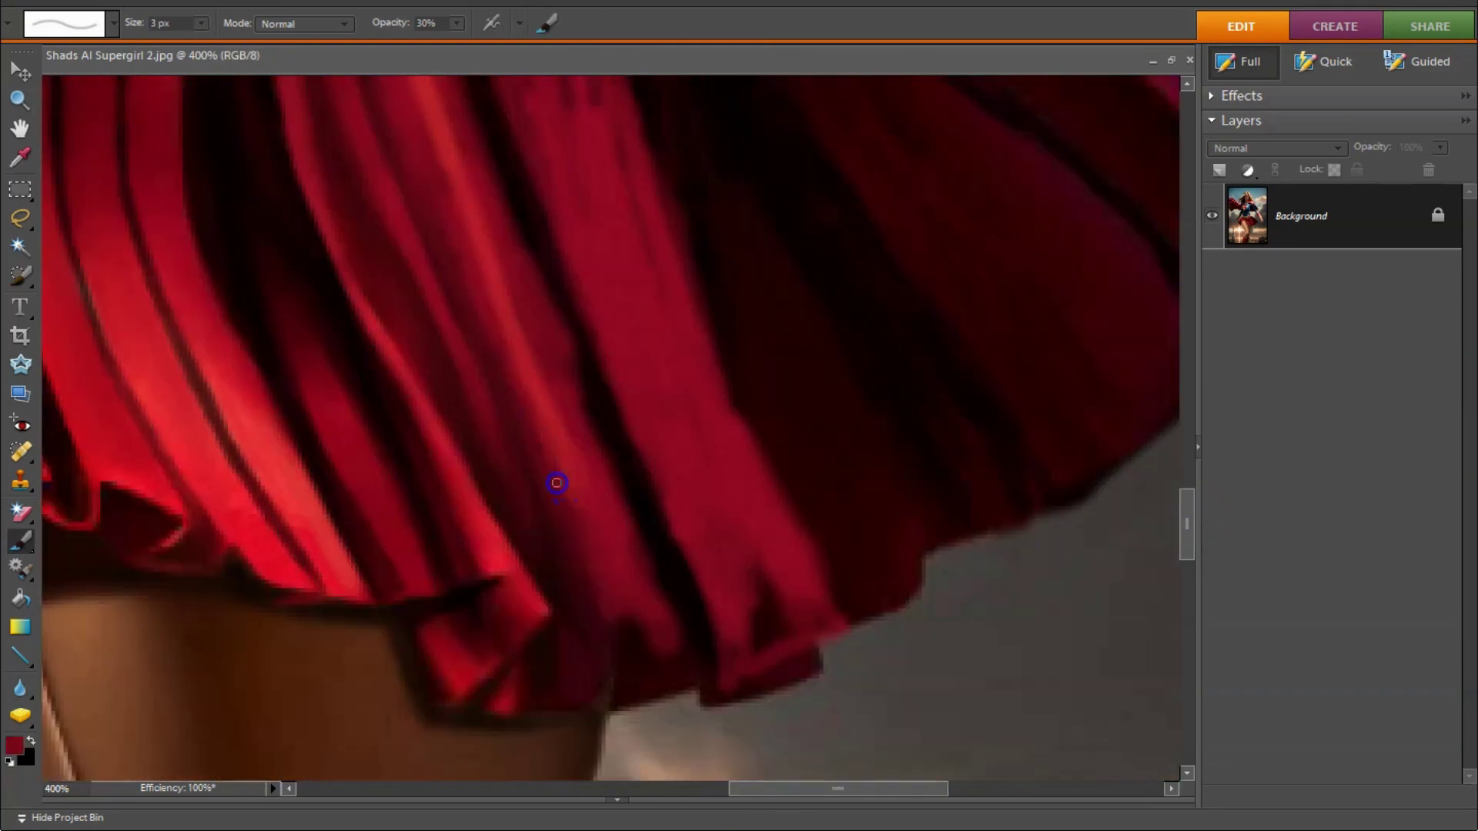
Step: Enlarge the brush from 5 px for broader fold strokes
{"action": "key", "text": "bracketright"}
{"action": "scroll", "coordinate": [390, 386], "scroll_direction": "up", "scroll_amount": 2}
{"action": "scroll", "coordinate": [389, 386], "scroll_direction": "up", "scroll_amount": 2}
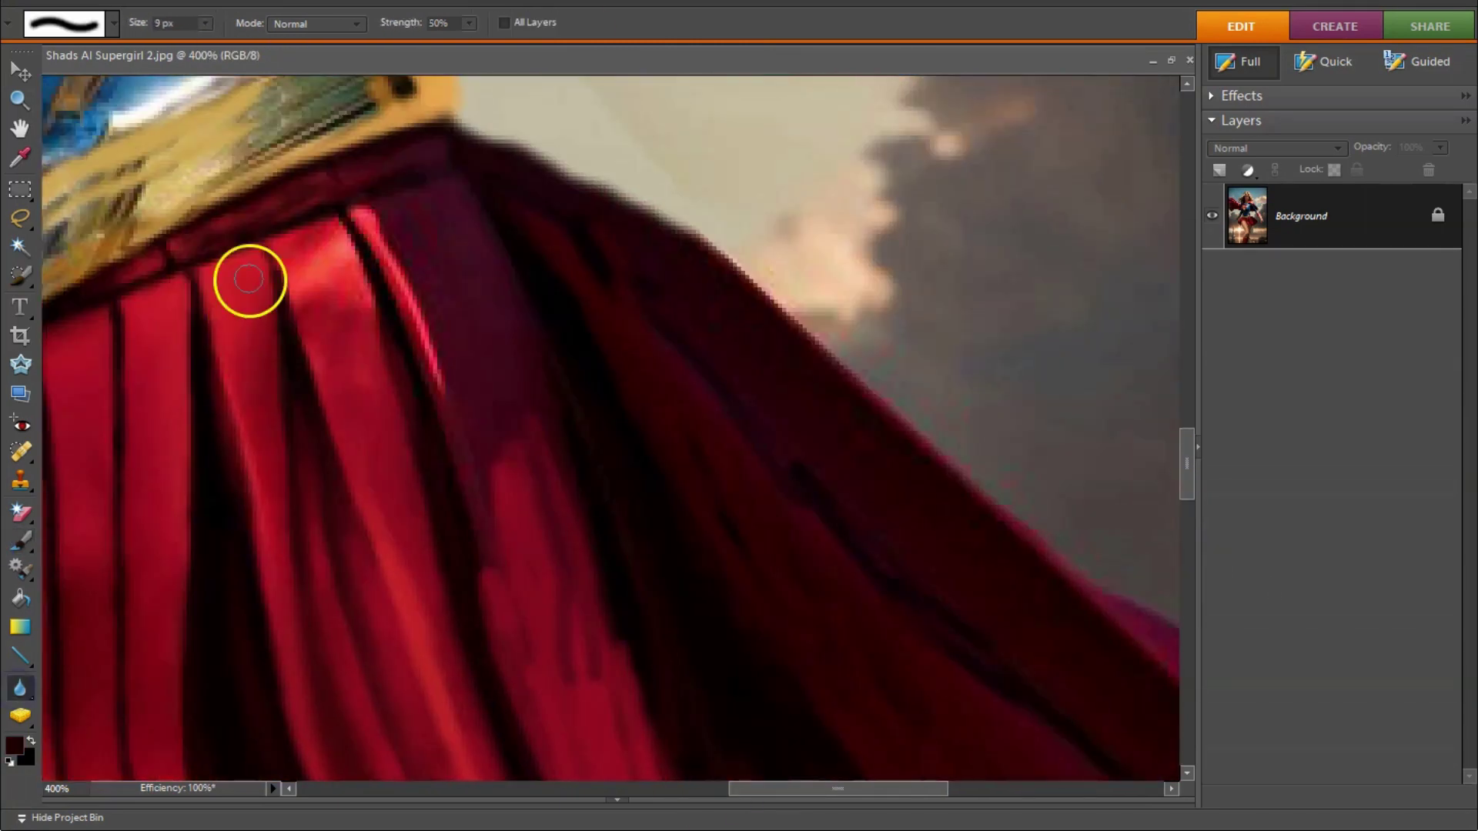
{"action": "key", "text": "bracketright"}
{"action": "scroll", "coordinate": [405, 264], "scroll_direction": "up", "scroll_amount": 2}
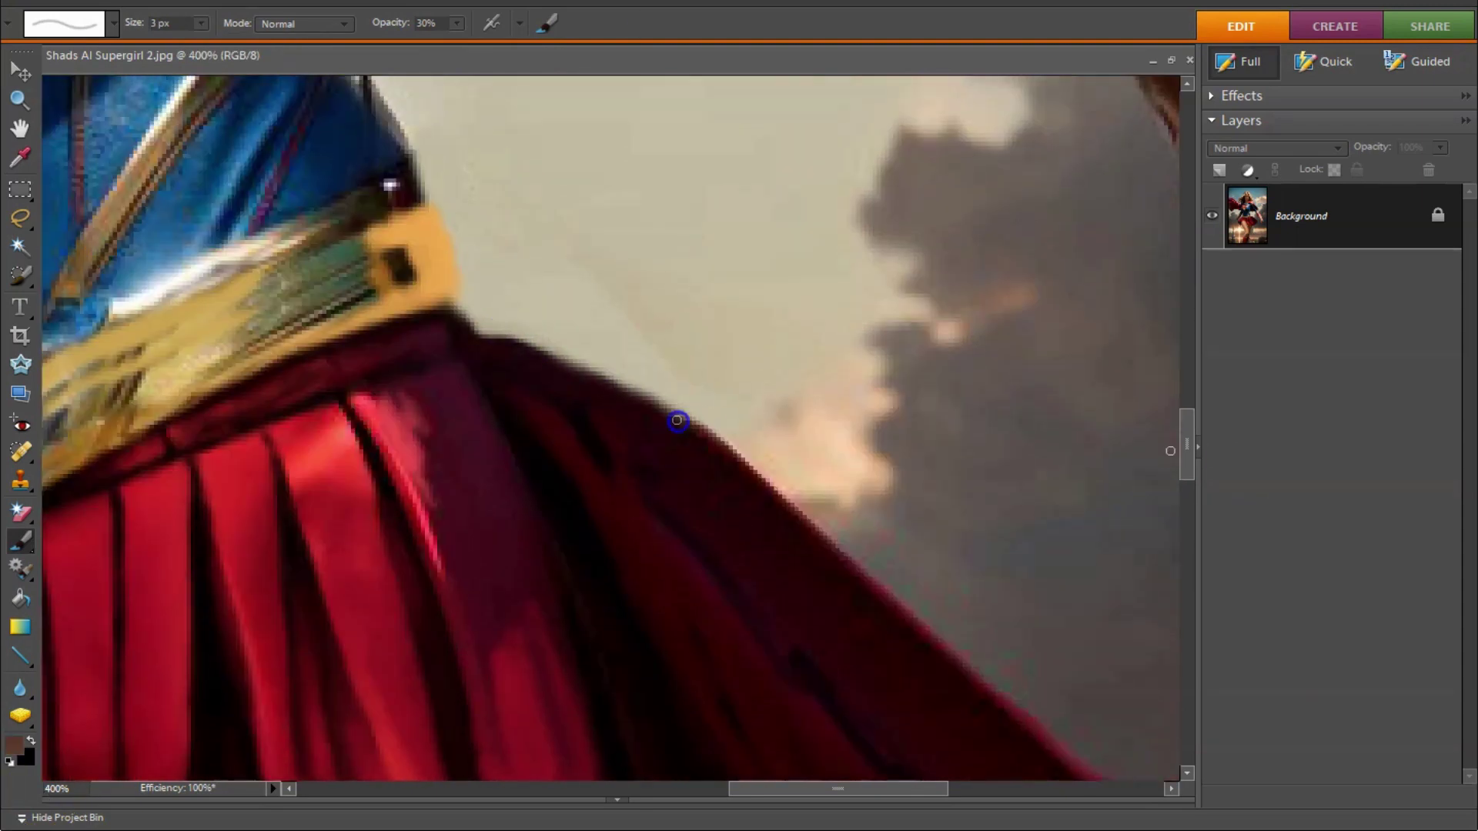
{"action": "key", "text": "bracketright"}
{"action": "key", "text": "bracketright"}
Step: Sample a darker red from the skirt hem with a smaller brush
{"action": "scroll", "coordinate": [412, 406], "scroll_direction": "left", "scroll_amount": 2}
{"action": "scroll", "coordinate": [659, 483], "scroll_direction": "up", "scroll_amount": 1}
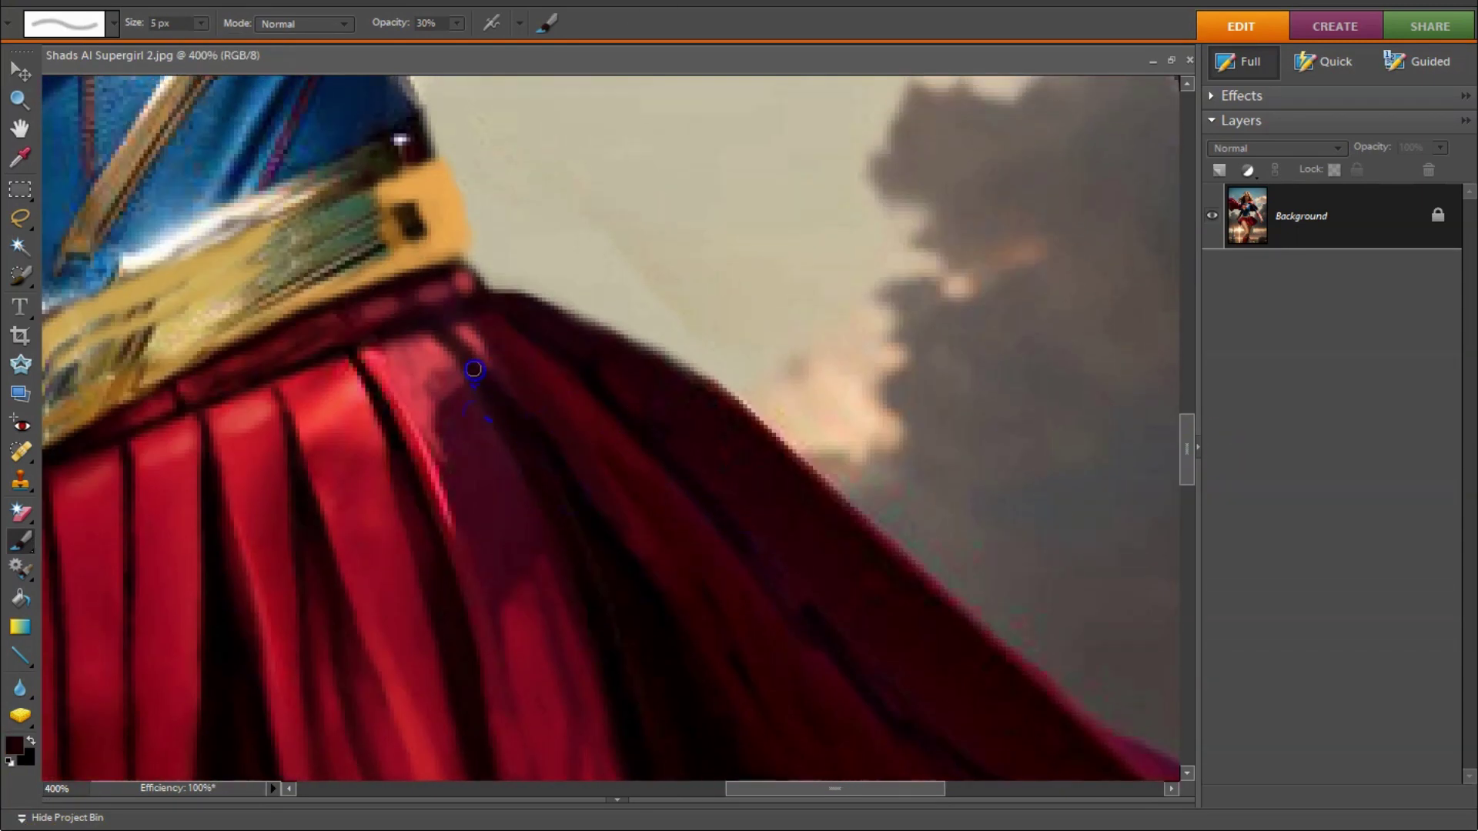
{"action": "scroll", "coordinate": [473, 369], "scroll_direction": "down", "scroll_amount": 10}
{"action": "scroll", "coordinate": [360, 445], "scroll_direction": "up", "scroll_amount": 5}
{"action": "scroll", "coordinate": [426, 482], "scroll_direction": "down", "scroll_amount": 5}
{"action": "key", "text": "bracketleft"}
{"action": "key", "text": "bracketleft"}
{"action": "key", "text": "bracketleft"}
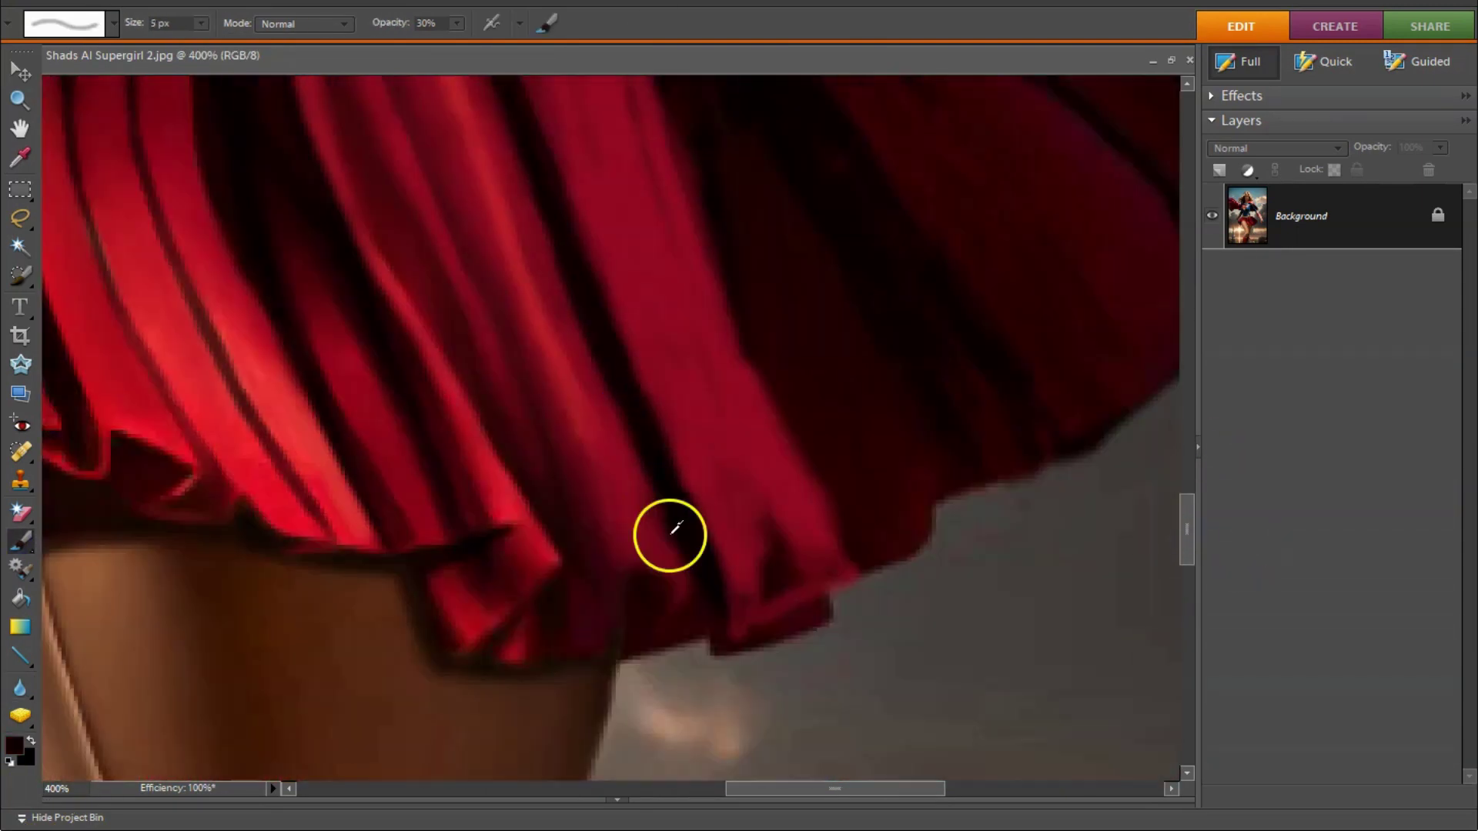
{"action": "scroll", "coordinate": [669, 531], "scroll_direction": "left", "scroll_amount": 3}
{"action": "left_click", "coordinate": [273, 430], "text": "alt"}
Step: Pick a dark fold-shadow shade and paint it in with a 2 px brush
{"action": "scroll", "coordinate": [666, 662], "scroll_direction": "up", "scroll_amount": 10}
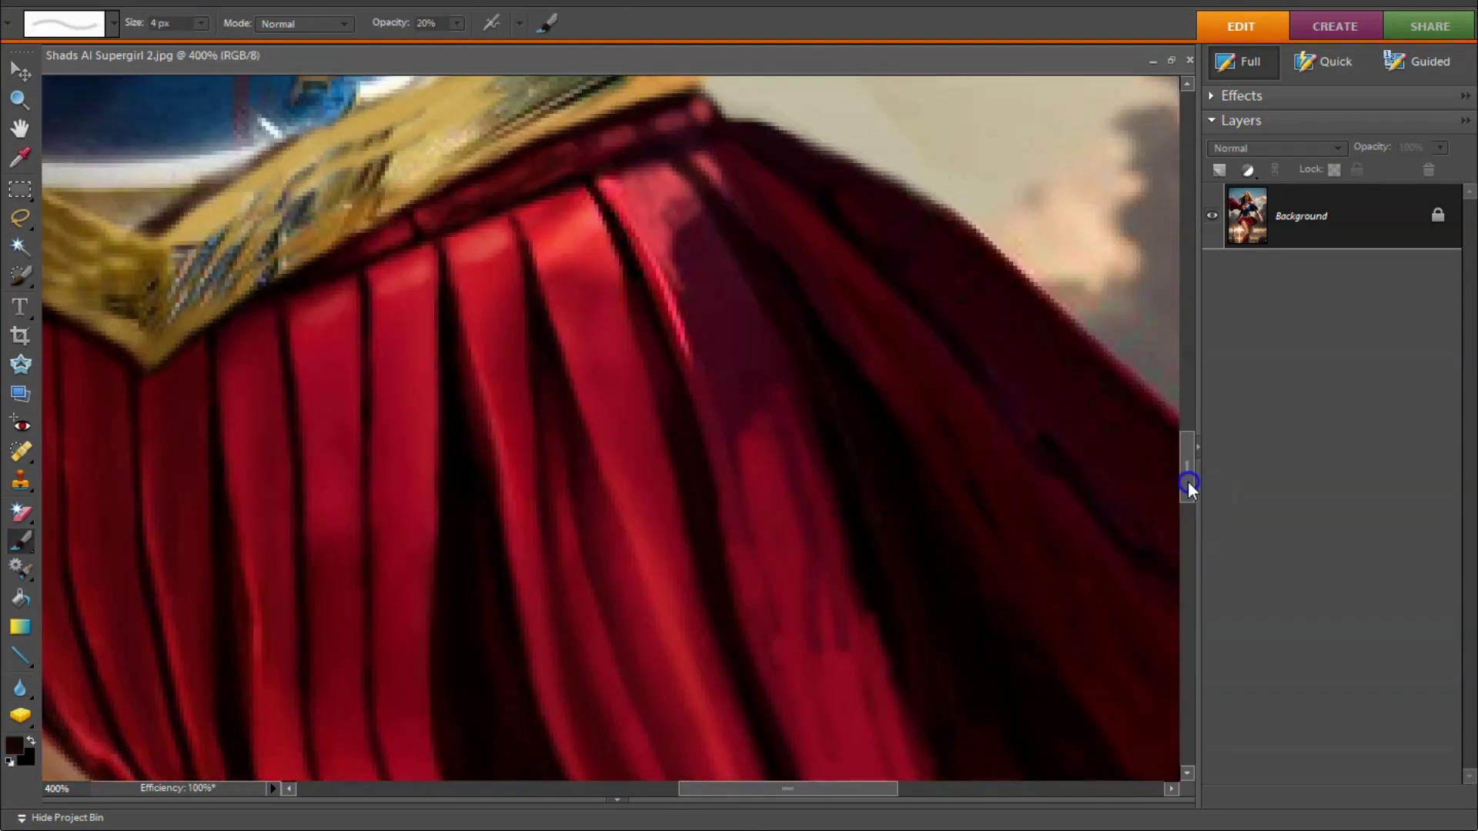
{"action": "scroll", "coordinate": [1171, 475], "scroll_direction": "down", "scroll_amount": 1}
{"action": "key", "text": "bracketleft"}
{"action": "key", "text": "bracketleft"}
{"action": "scroll", "coordinate": [885, 462], "scroll_direction": "down", "scroll_amount": 10}
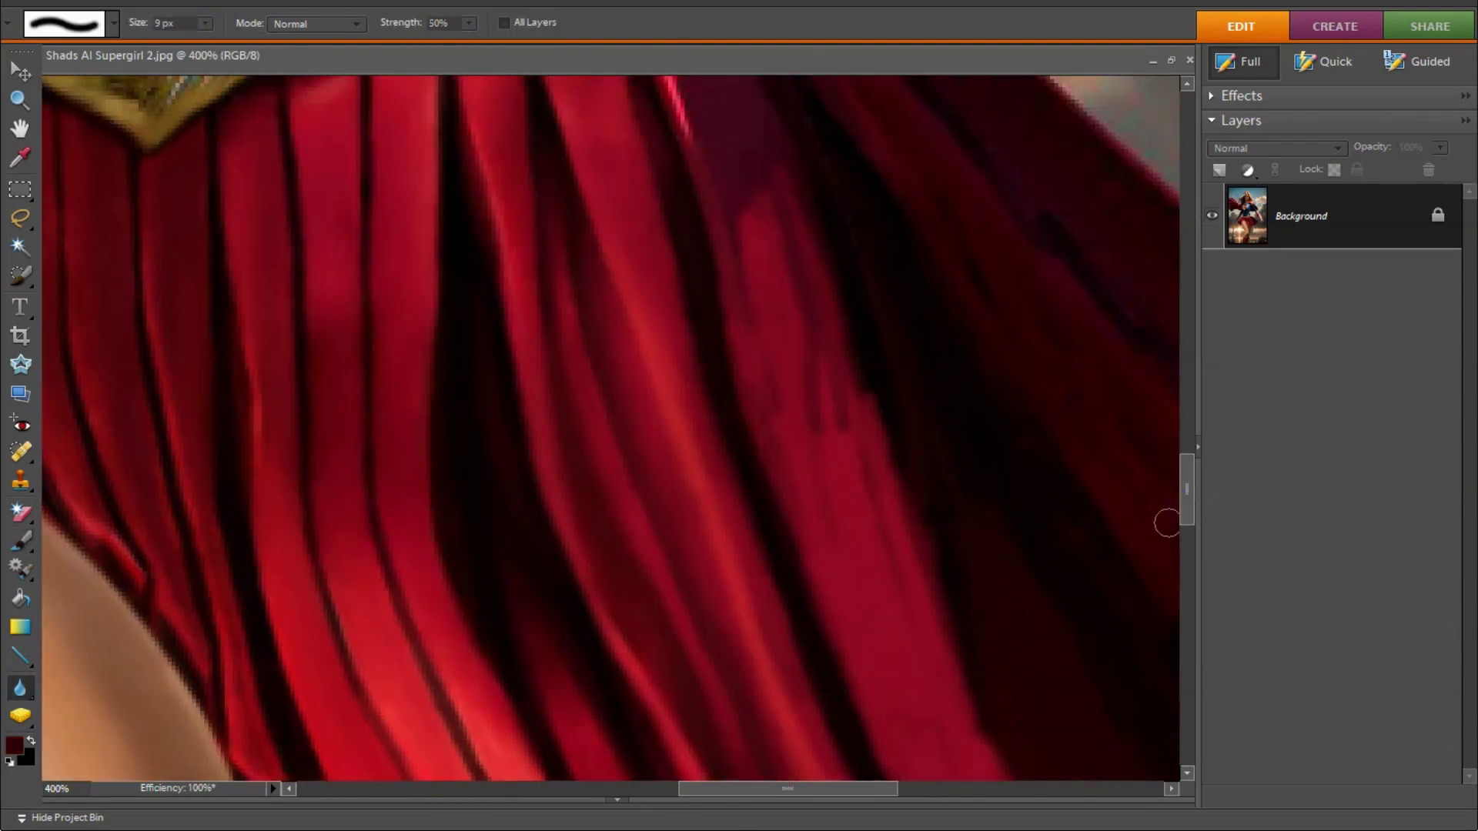
{"action": "left_click", "coordinate": [885, 644], "text": "alt"}
{"action": "scroll", "coordinate": [934, 568], "scroll_direction": "up", "scroll_amount": 5}
{"action": "scroll", "coordinate": [934, 568], "scroll_direction": "down", "scroll_amount": 5}
{"action": "left_click_drag", "start_coordinate": [985, 517], "coordinate": [908, 300]}
Step: With a 3 px brush, sample pleat reds ranging from dark hem shadows to bright belt tones
{"action": "scroll", "coordinate": [716, 346], "scroll_direction": "up", "scroll_amount": 10}
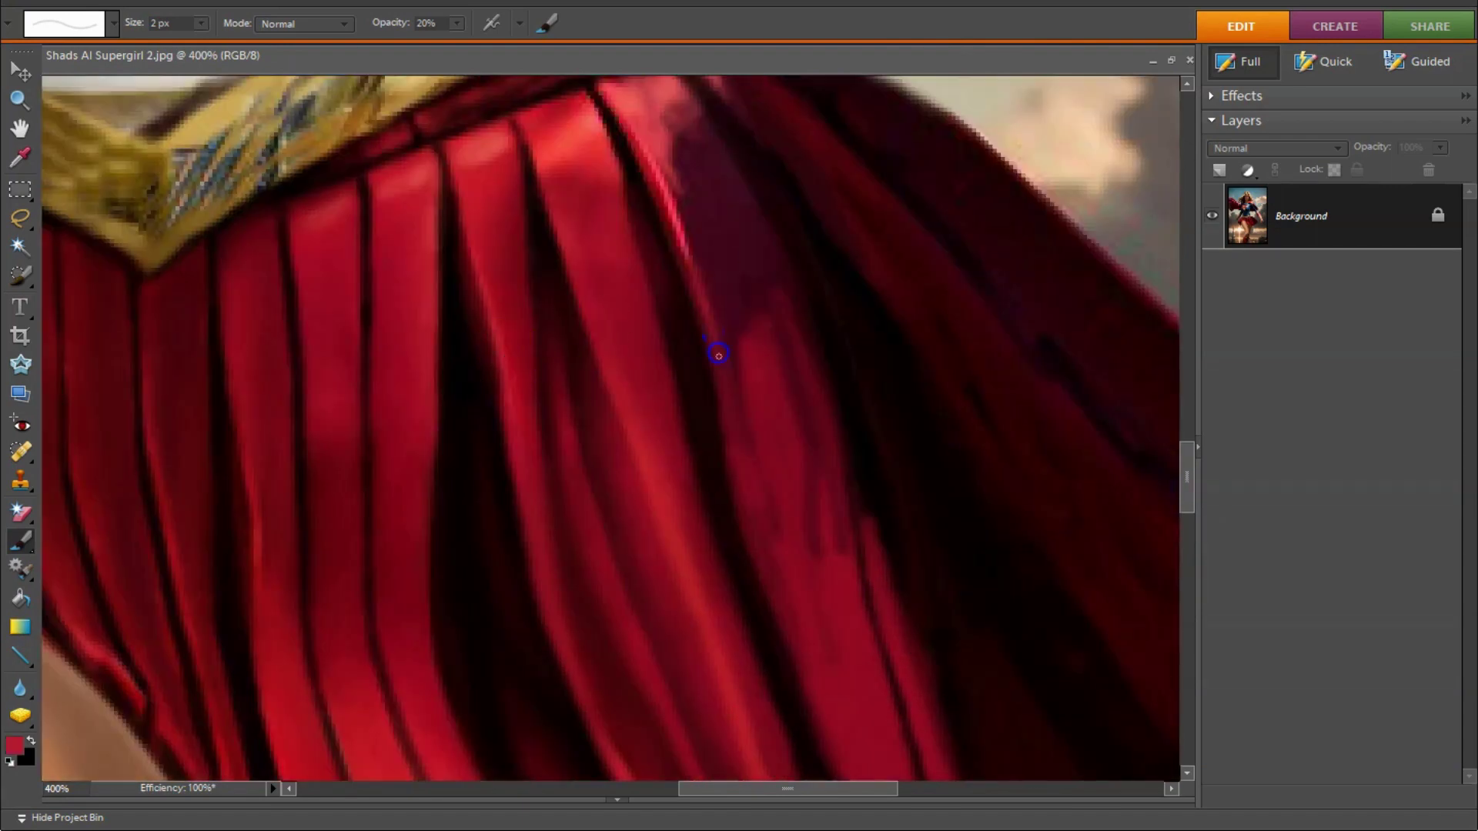
{"action": "scroll", "coordinate": [808, 511], "scroll_direction": "down", "scroll_amount": 5}
{"action": "scroll", "coordinate": [670, 257], "scroll_direction": "up", "scroll_amount": 5}
{"action": "key", "text": "bracketright"}
{"action": "left_click", "coordinate": [604, 292], "text": "alt"}
{"action": "scroll", "coordinate": [739, 620], "scroll_direction": "down", "scroll_amount": 10}
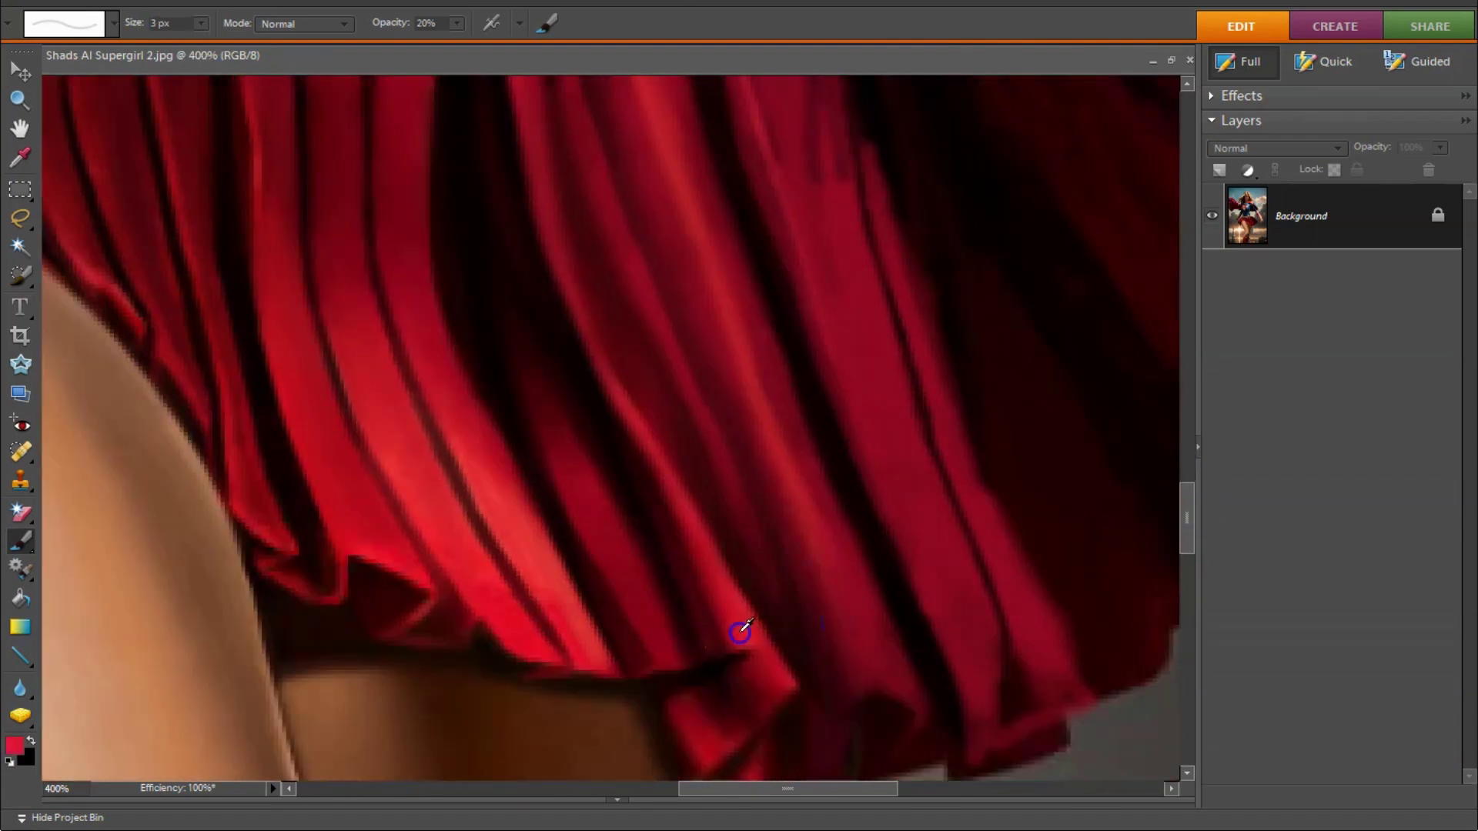
{"action": "left_click", "coordinate": [787, 604], "text": "alt"}
{"action": "left_click", "coordinate": [880, 601], "text": "alt"}
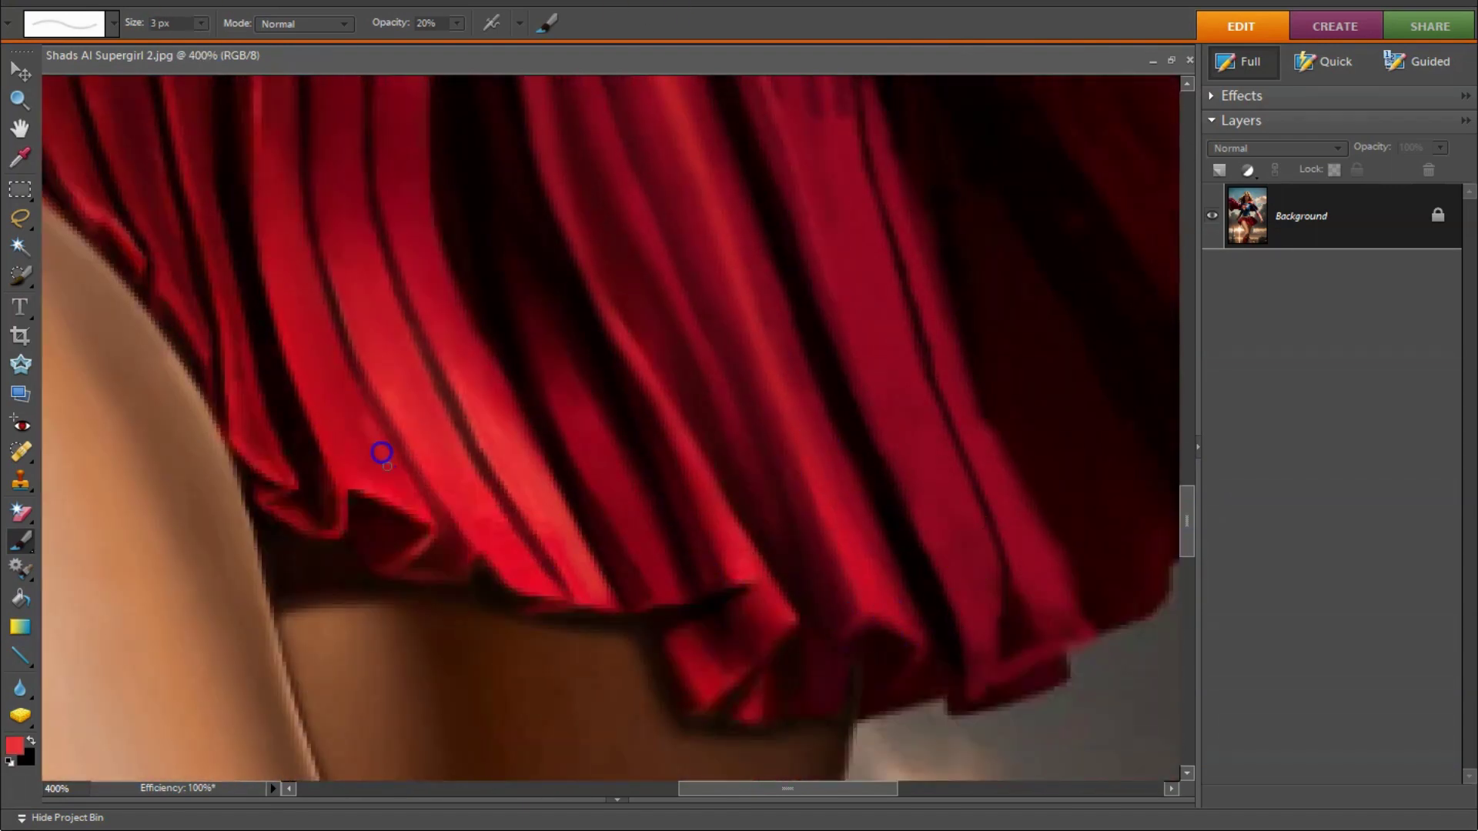
{"action": "left_click", "coordinate": [178, 286], "text": "alt"}
{"action": "left_click", "coordinate": [1135, 534], "text": "alt"}
Step: Paint smooth matched red over the pleats just below the belt
{"action": "scroll", "coordinate": [787, 302], "scroll_direction": "up", "scroll_amount": 5}
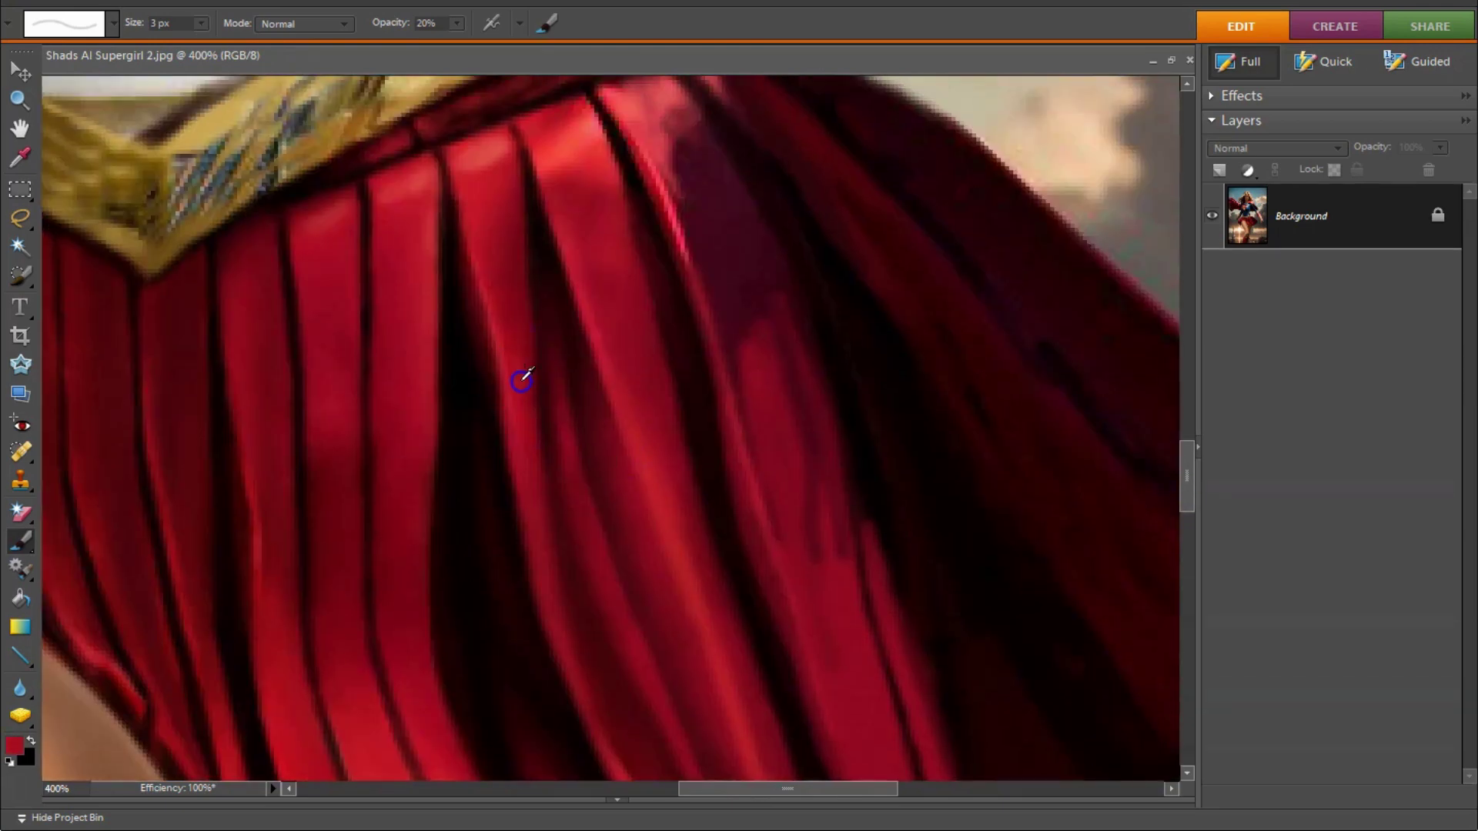
{"action": "scroll", "coordinate": [521, 372], "scroll_direction": "up", "scroll_amount": 2}
{"action": "left_click_drag", "start_coordinate": [669, 313], "coordinate": [702, 373]}
{"action": "left_click", "coordinate": [675, 280]}
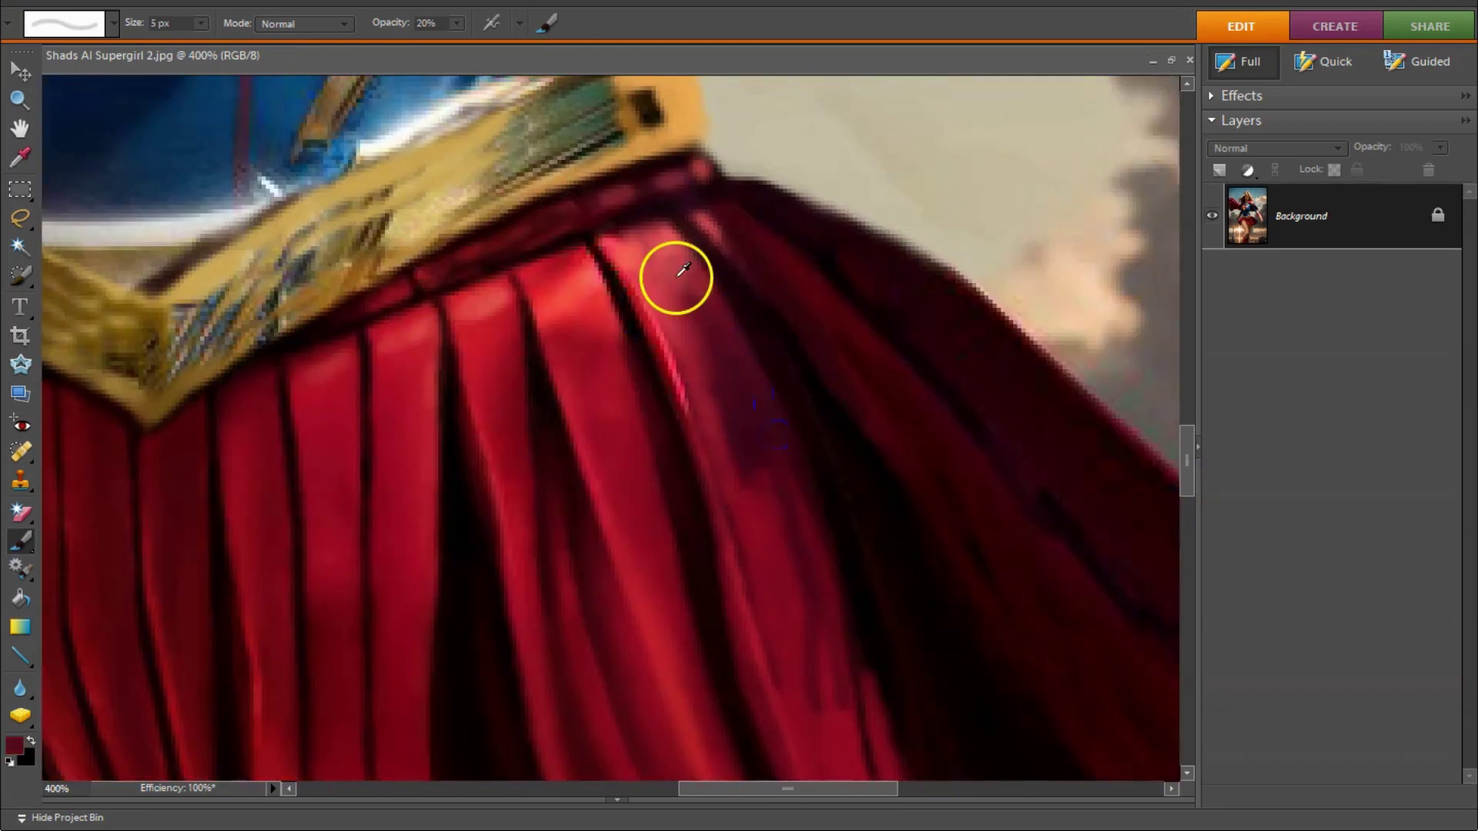
{"action": "scroll", "coordinate": [740, 364], "scroll_direction": "down", "scroll_amount": 3}
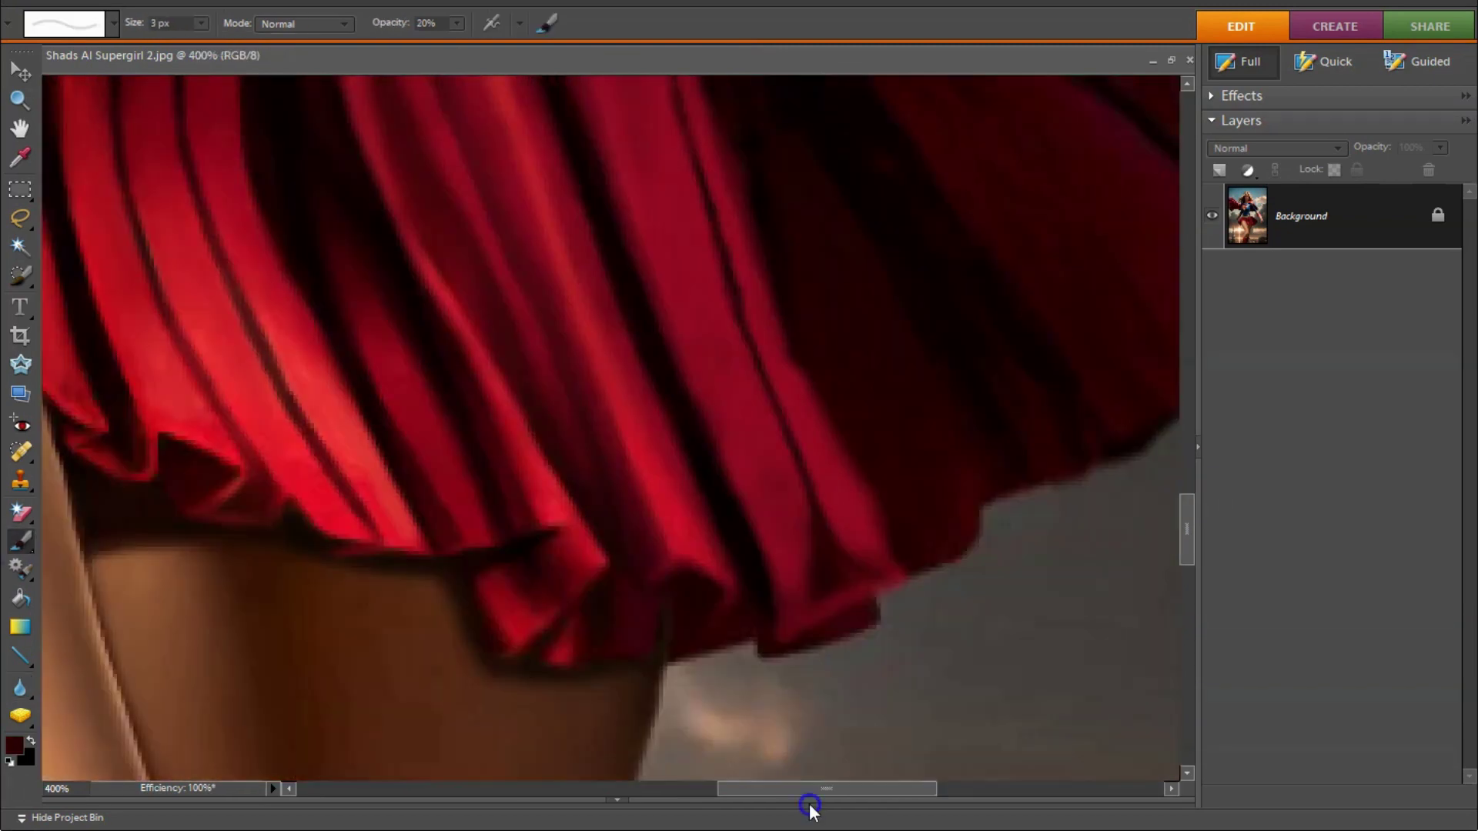
Step: Zoom out over the whole skirt and sample the cape edge's dark red and the grey sky
{"action": "key", "text": "ctrl+minus"}
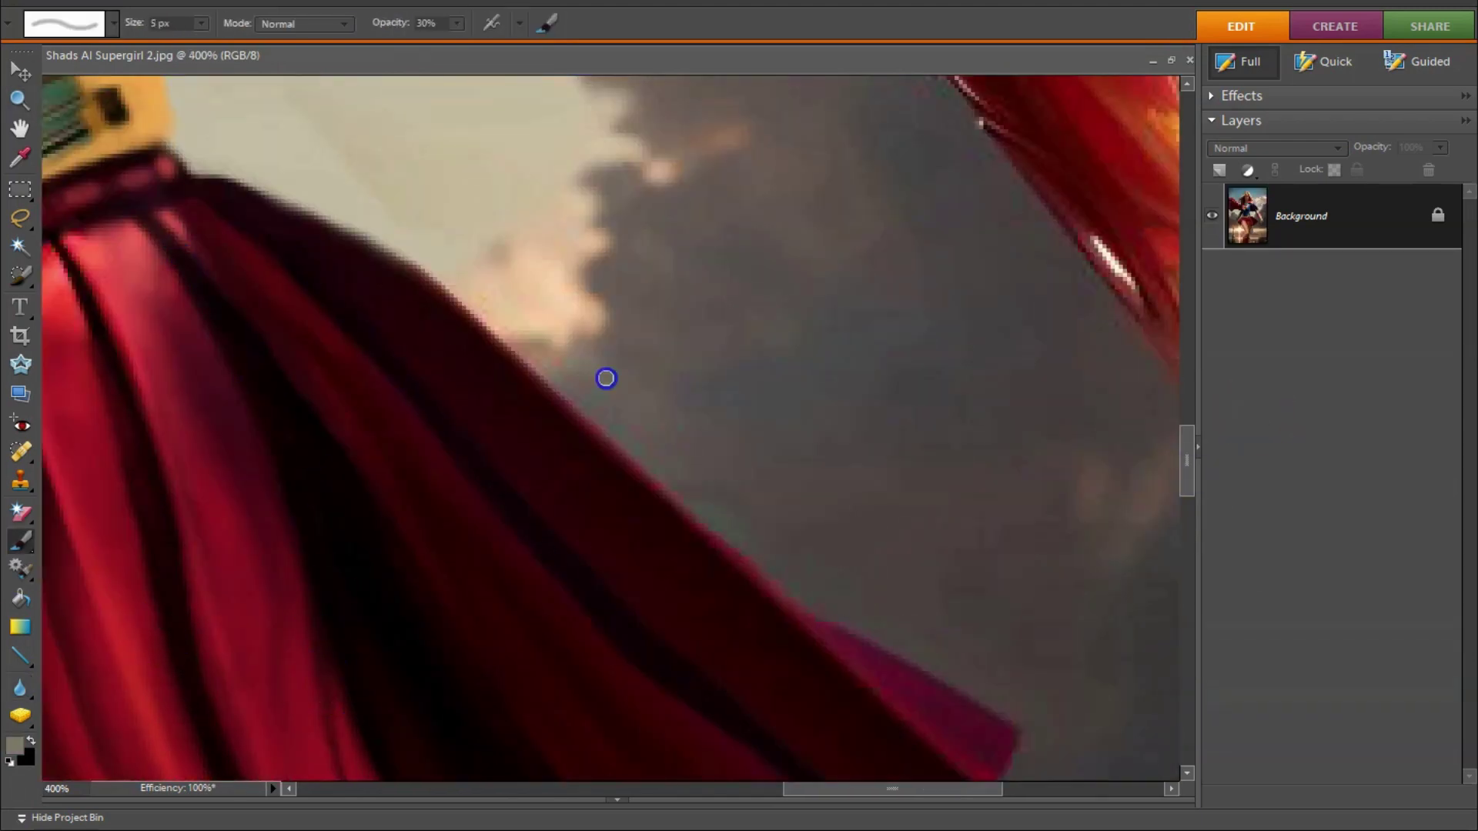
{"action": "left_click", "coordinate": [714, 547], "text": "alt"}
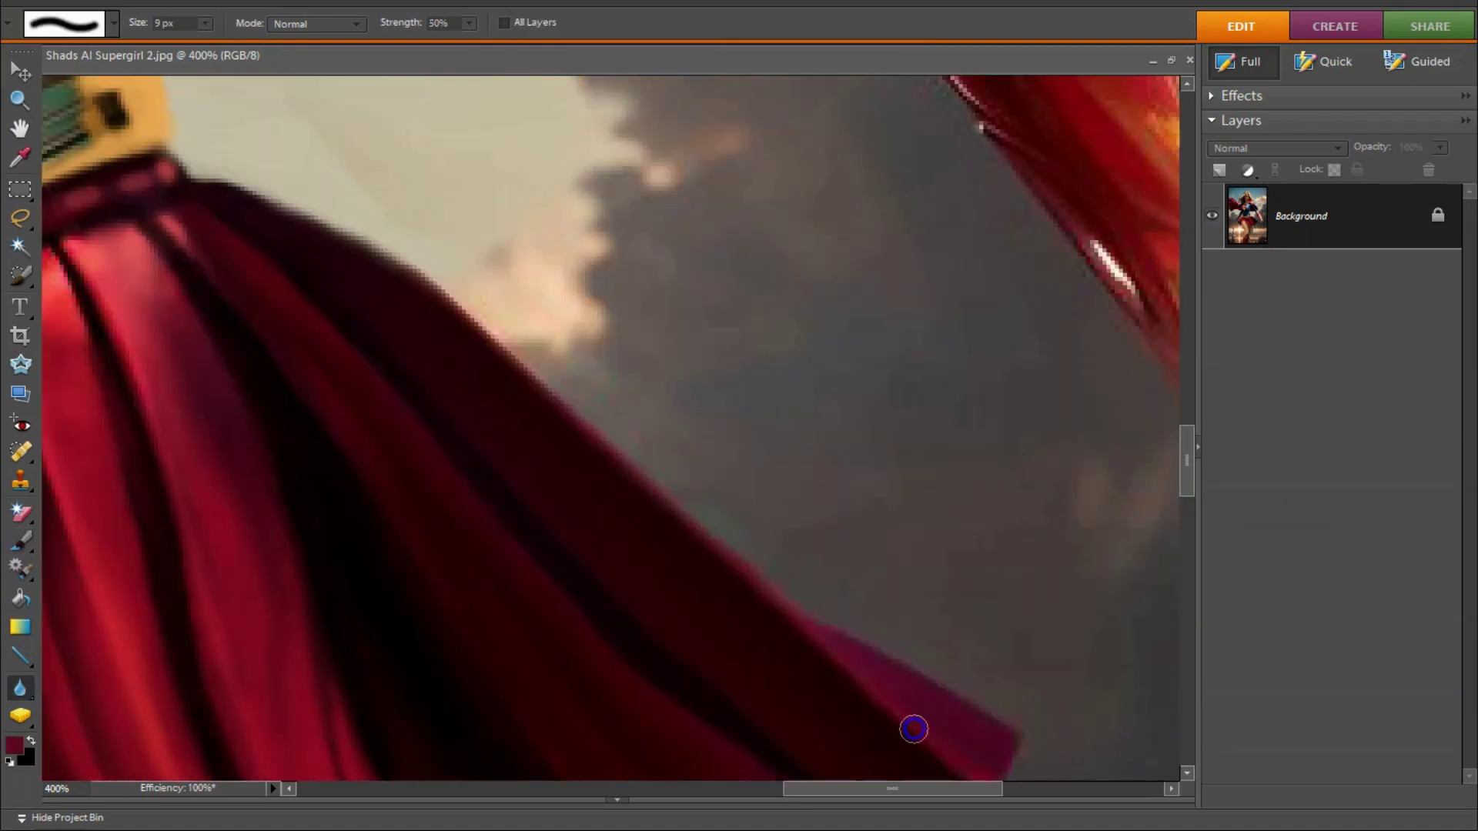
{"action": "left_click", "coordinate": [996, 566]}
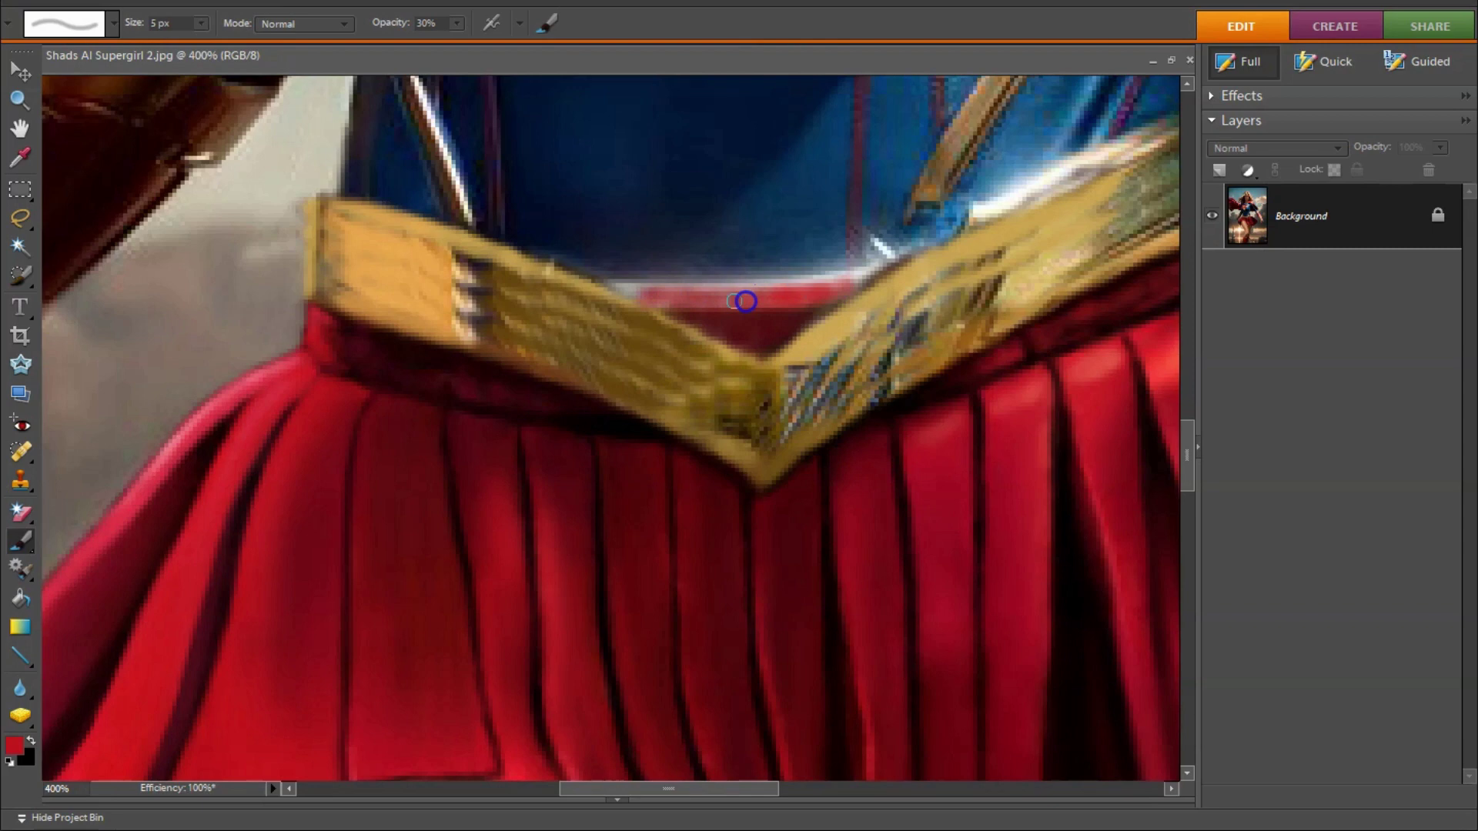
Step: Darken the bright red band under the bodysuit with a 3 px brush in sampled dark red
{"action": "left_click", "coordinate": [745, 301], "text": "alt"}
{"action": "key", "text": "bracketleft"}
{"action": "key", "text": "bracketleft"}
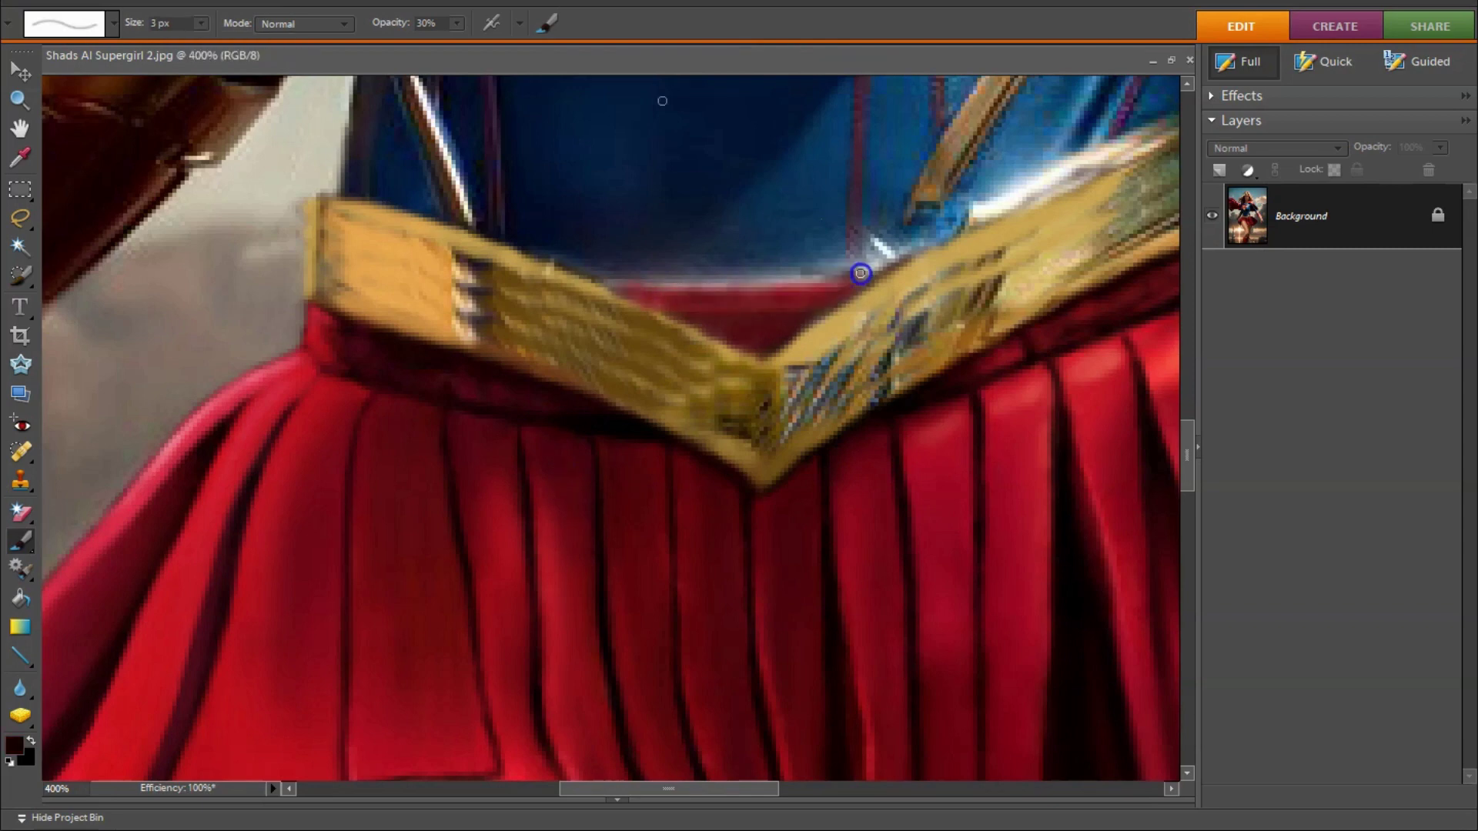
{"action": "left_click_drag", "start_coordinate": [615, 296], "coordinate": [816, 307]}
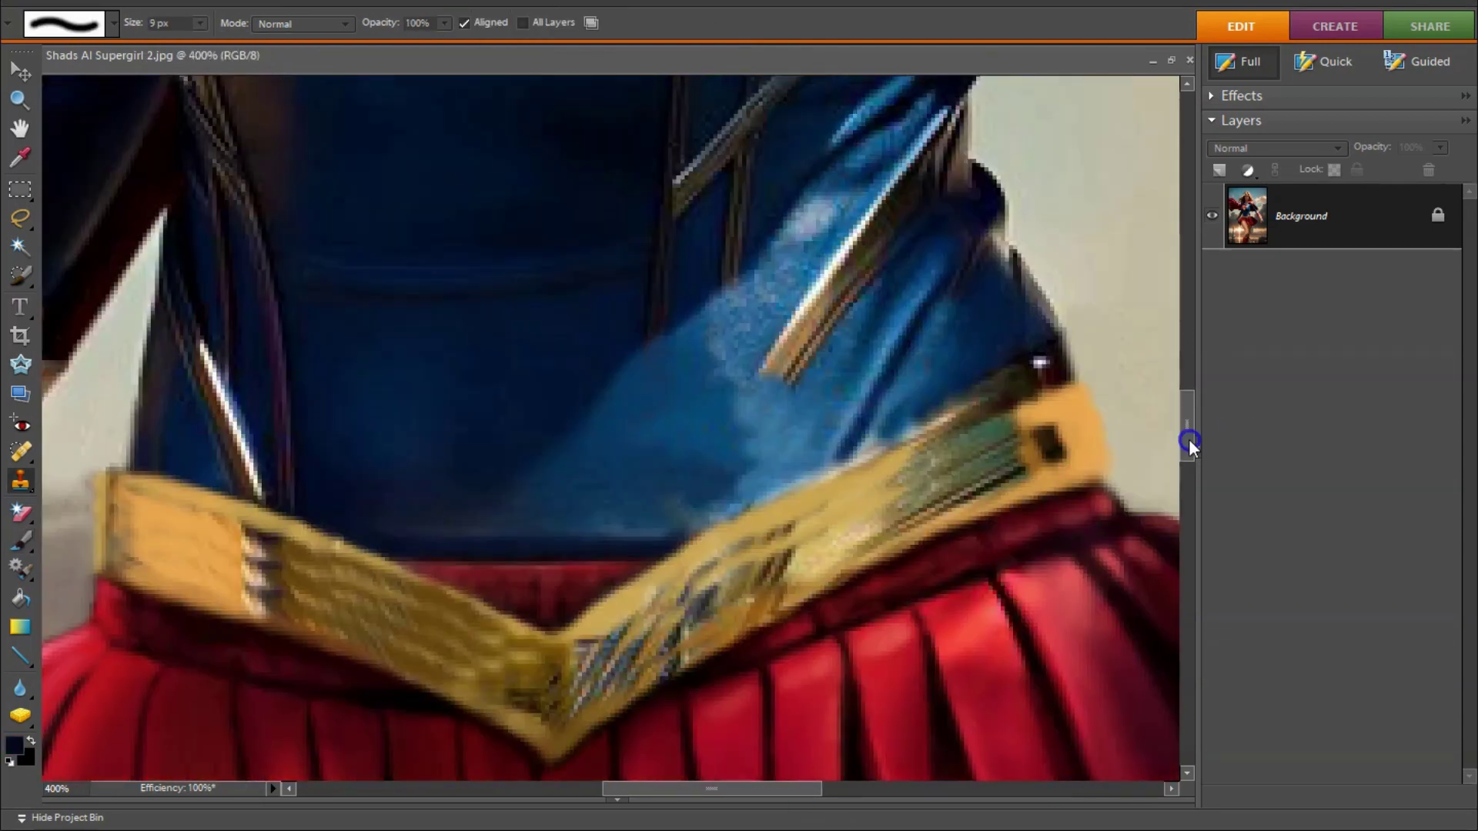
Step: Paint strokes over the red gauntlet on the raised forearm
{"action": "left_click_drag", "start_coordinate": [1189, 445], "coordinate": [1189, 427]}
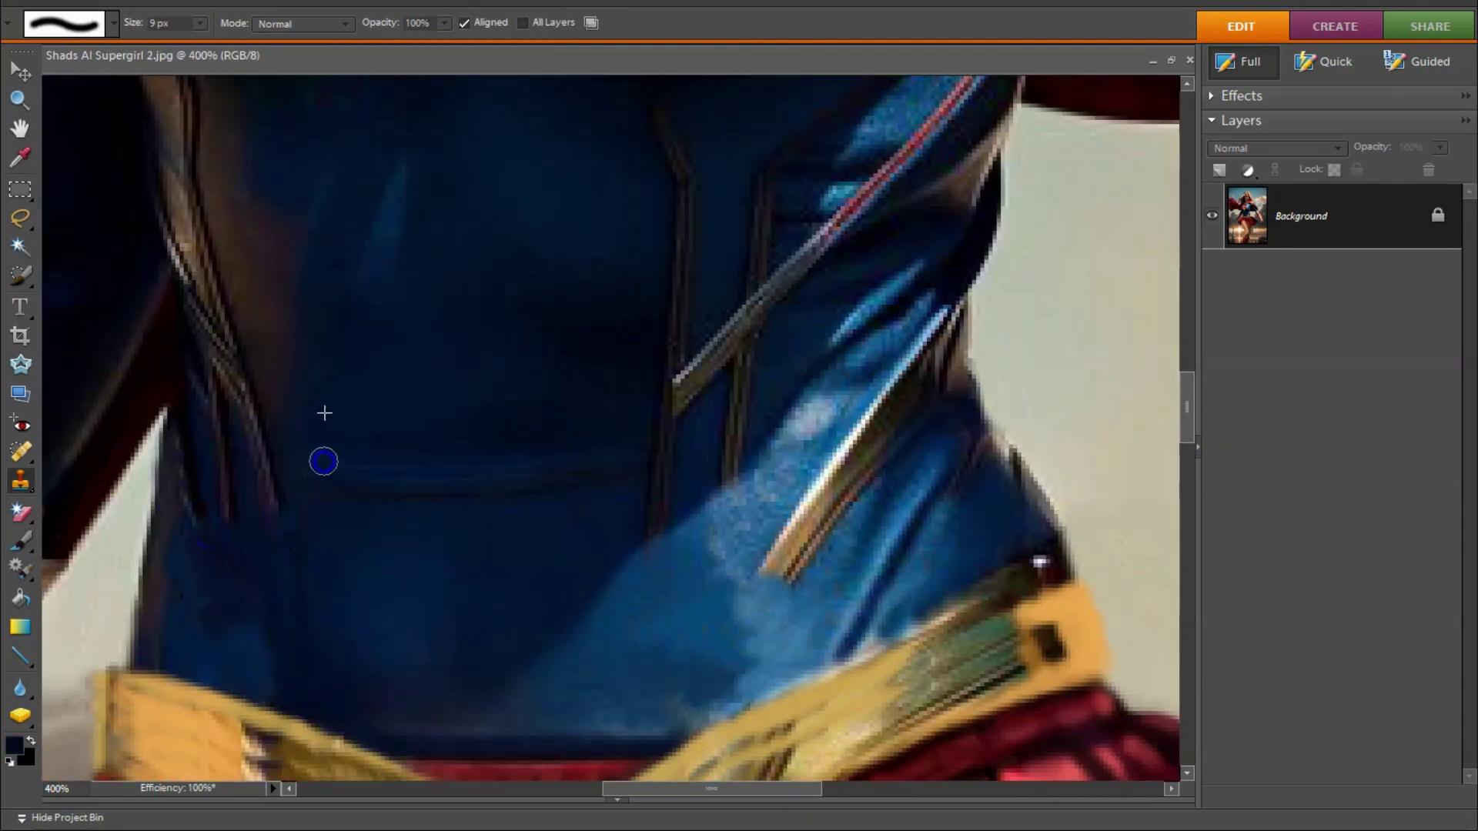
{"action": "scroll", "coordinate": [953, 290], "scroll_direction": "up", "scroll_amount": 3}
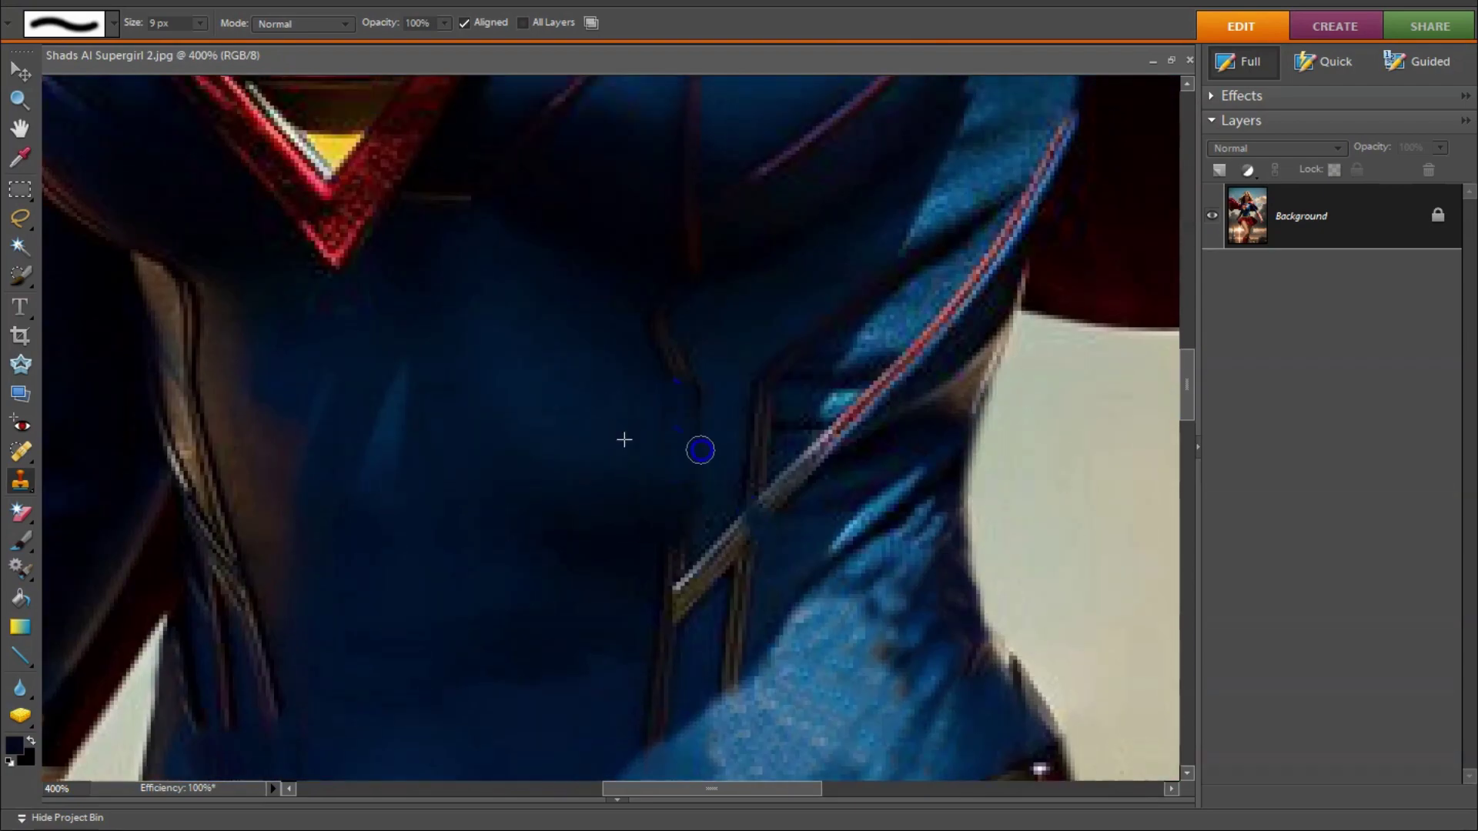
{"action": "left_click_drag", "start_coordinate": [700, 448], "coordinate": [760, 422]}
{"action": "scroll", "coordinate": [402, 446], "scroll_direction": "down", "scroll_amount": 2}
{"action": "scroll", "coordinate": [412, 452], "scroll_direction": "down", "scroll_amount": 2}
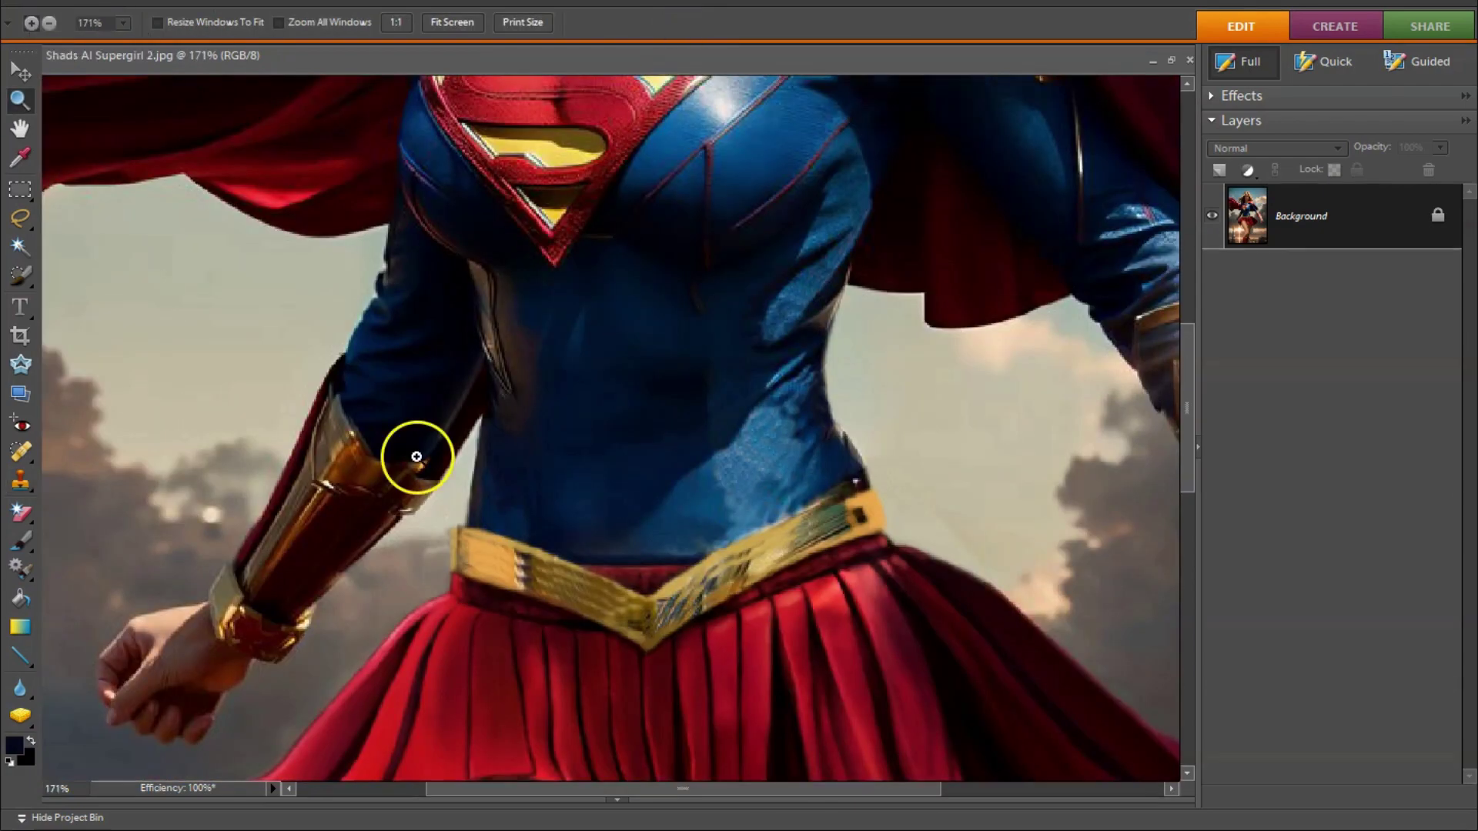
{"action": "scroll", "coordinate": [402, 340], "scroll_direction": "up", "scroll_amount": 3}
{"action": "scroll", "coordinate": [460, 475], "scroll_direction": "up", "scroll_amount": 1}
Step: Clean up the forearm's edge by cloning with a 5 px brush
{"action": "key", "text": "bracketleft"}
{"action": "key", "text": "bracketleft"}
{"action": "key", "text": "bracketleft"}
{"action": "scroll", "coordinate": [369, 415], "scroll_direction": "down", "scroll_amount": 3}
{"action": "scroll", "coordinate": [531, 738], "scroll_direction": "left", "scroll_amount": 3}
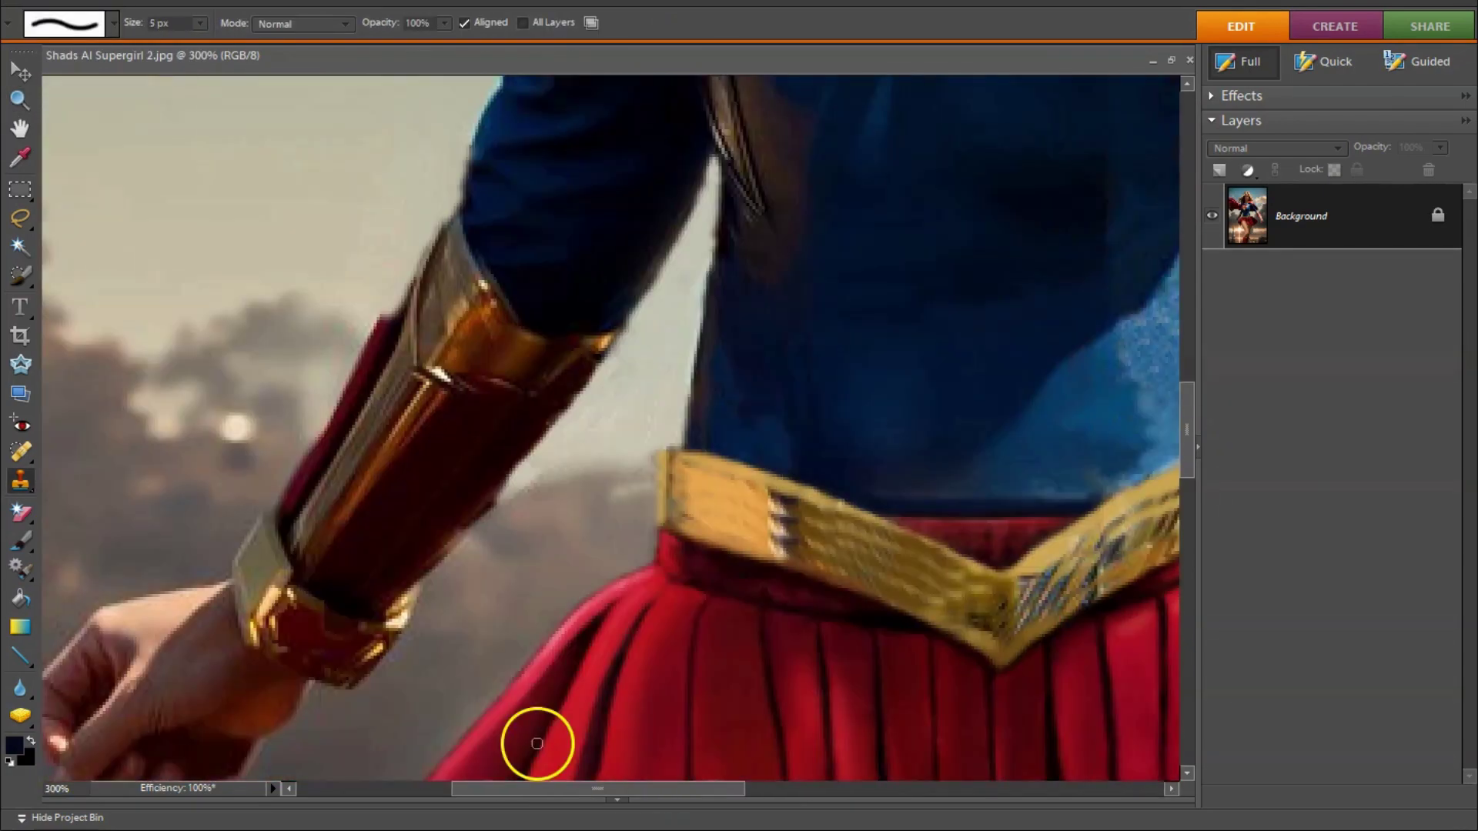
{"action": "left_click_drag", "start_coordinate": [345, 406], "coordinate": [290, 511]}
{"action": "scroll", "coordinate": [515, 373], "scroll_direction": "down", "scroll_amount": 2}
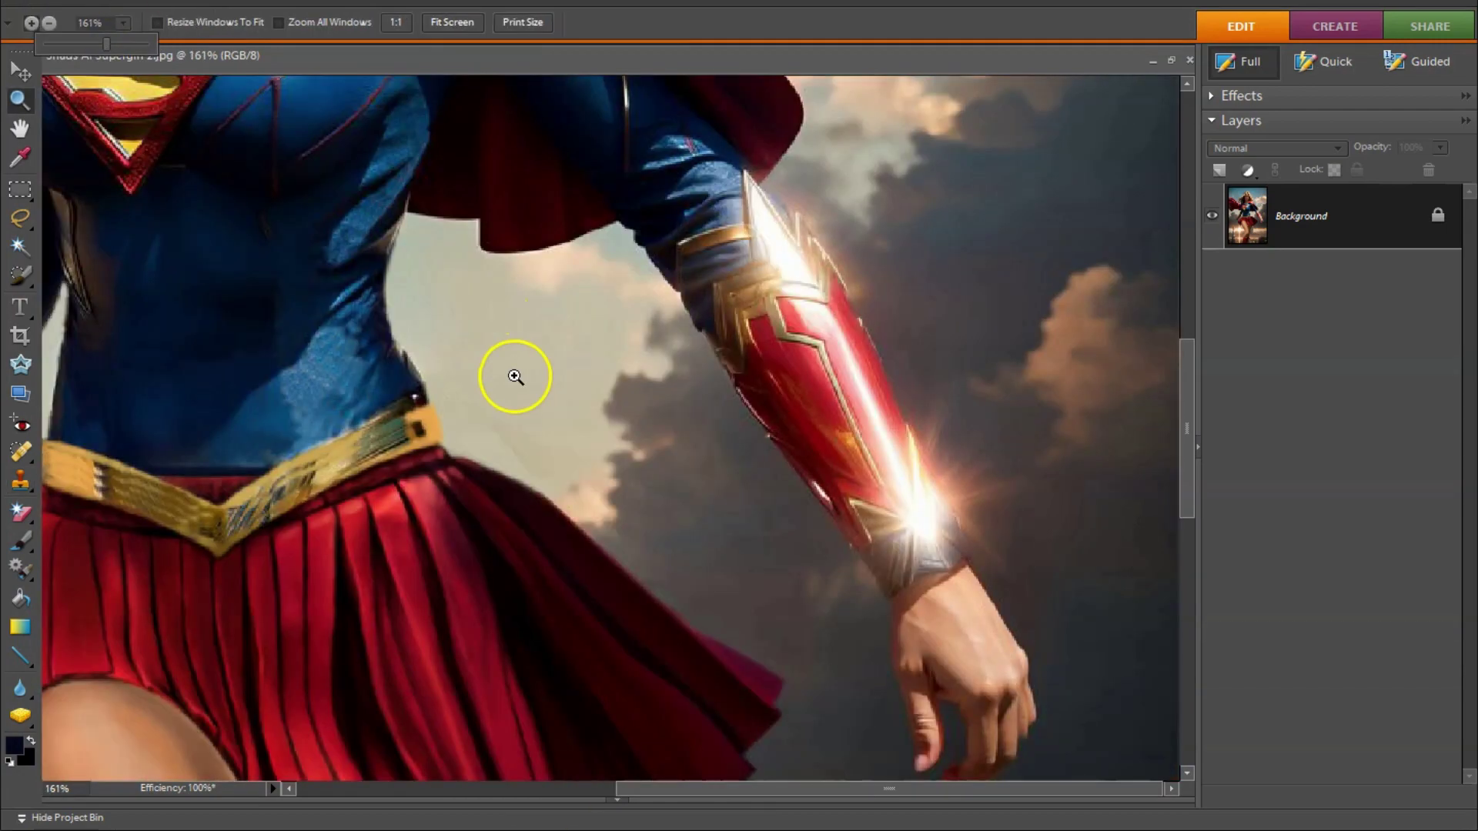
{"action": "scroll", "coordinate": [802, 386], "scroll_direction": "up", "scroll_amount": 3}
{"action": "scroll", "coordinate": [665, 526], "scroll_direction": "up", "scroll_amount": 1}
{"action": "scroll", "coordinate": [665, 526], "scroll_direction": "down", "scroll_amount": 1}
{"action": "scroll", "coordinate": [713, 327], "scroll_direction": "down", "scroll_amount": 1}
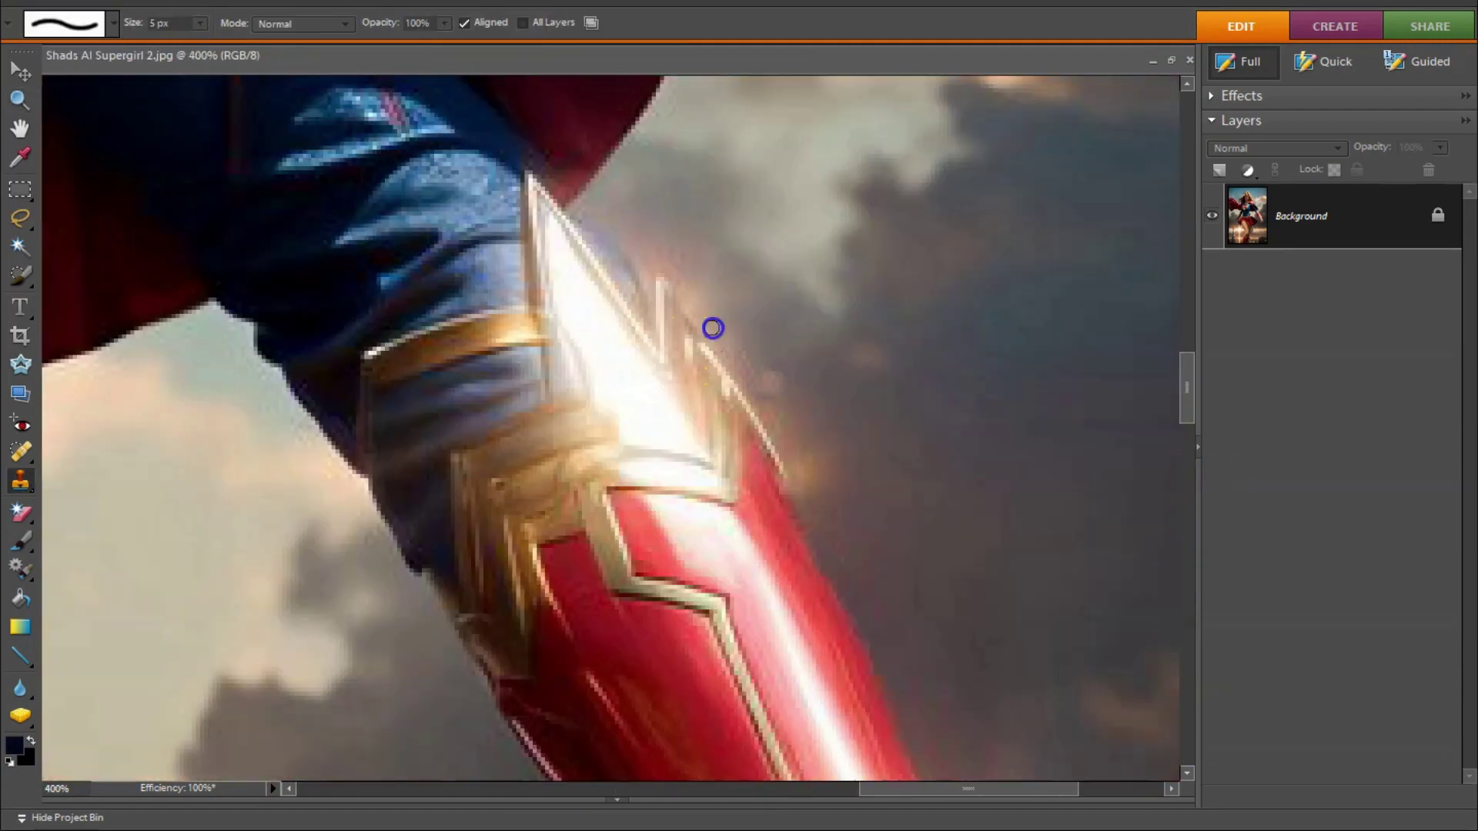
{"action": "key", "text": "b"}
{"action": "scroll", "coordinate": [1019, 359], "scroll_direction": "down", "scroll_amount": 1}
{"action": "scroll", "coordinate": [1018, 359], "scroll_direction": "up", "scroll_amount": 2}
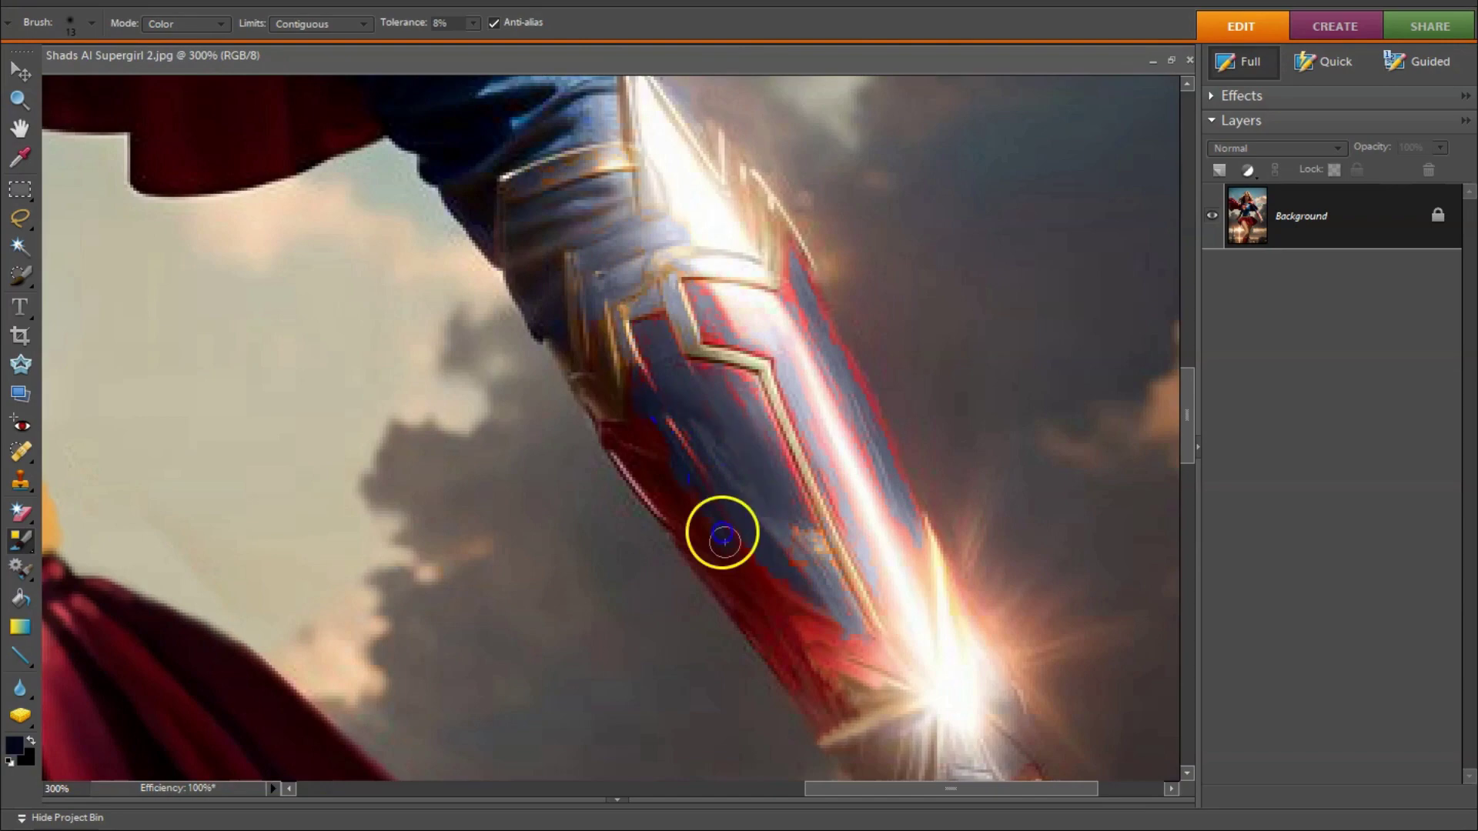
Step: Clone dark blue sleeve fabric over the shoulder with the Clone Stamp
{"action": "scroll", "coordinate": [627, 356], "scroll_direction": "up", "scroll_amount": 5}
{"action": "scroll", "coordinate": [257, 320], "scroll_direction": "left", "scroll_amount": 5}
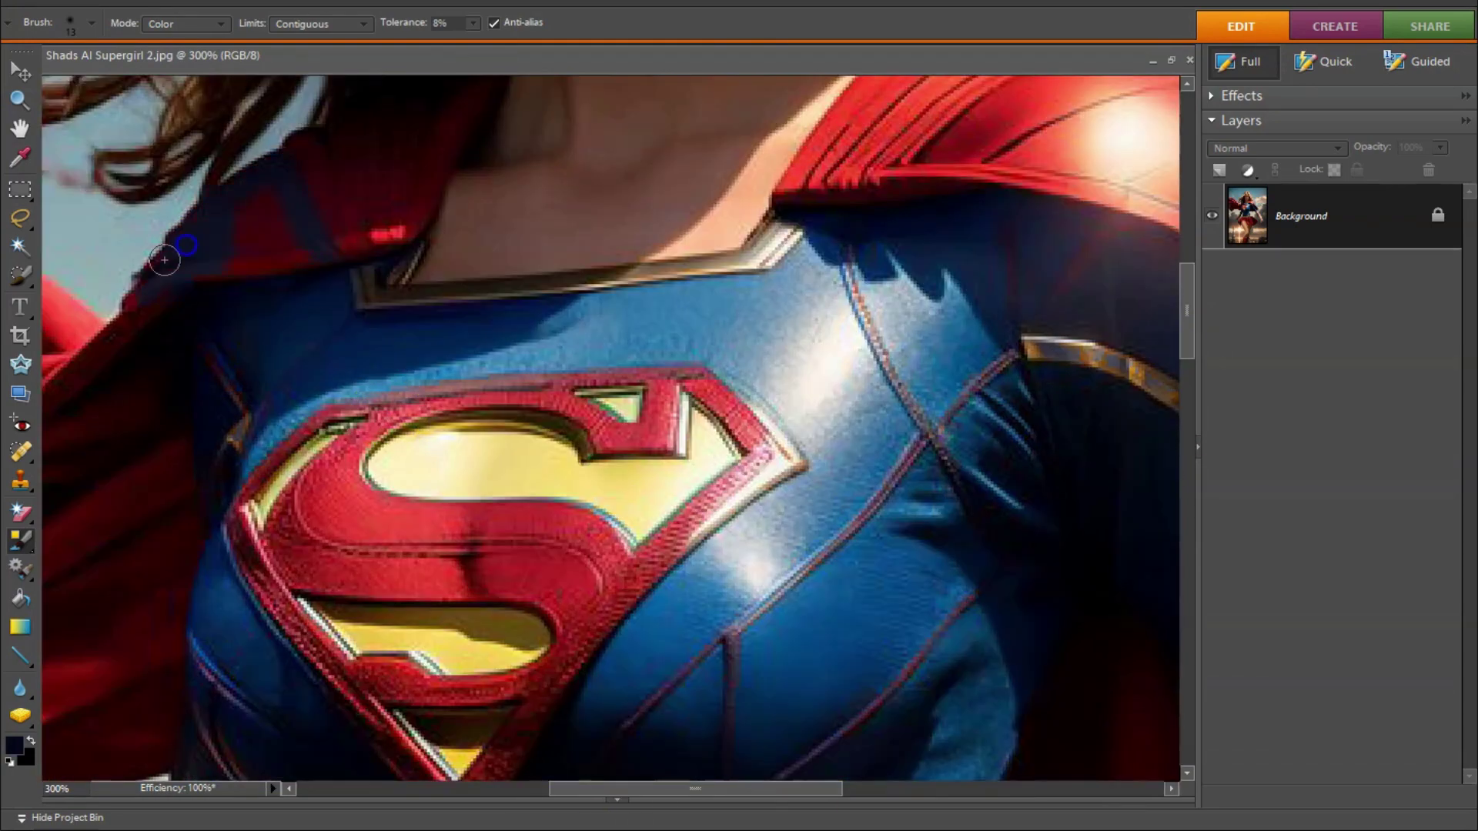
{"action": "scroll", "coordinate": [795, 382], "scroll_direction": "up", "scroll_amount": 3}
{"action": "scroll", "coordinate": [795, 382], "scroll_direction": "right", "scroll_amount": 3}
{"action": "scroll", "coordinate": [722, 330], "scroll_direction": "left", "scroll_amount": 2}
{"action": "scroll", "coordinate": [307, 271], "scroll_direction": "left", "scroll_amount": 3}
{"action": "scroll", "coordinate": [307, 271], "scroll_direction": "down", "scroll_amount": 1}
{"action": "key", "text": "s"}
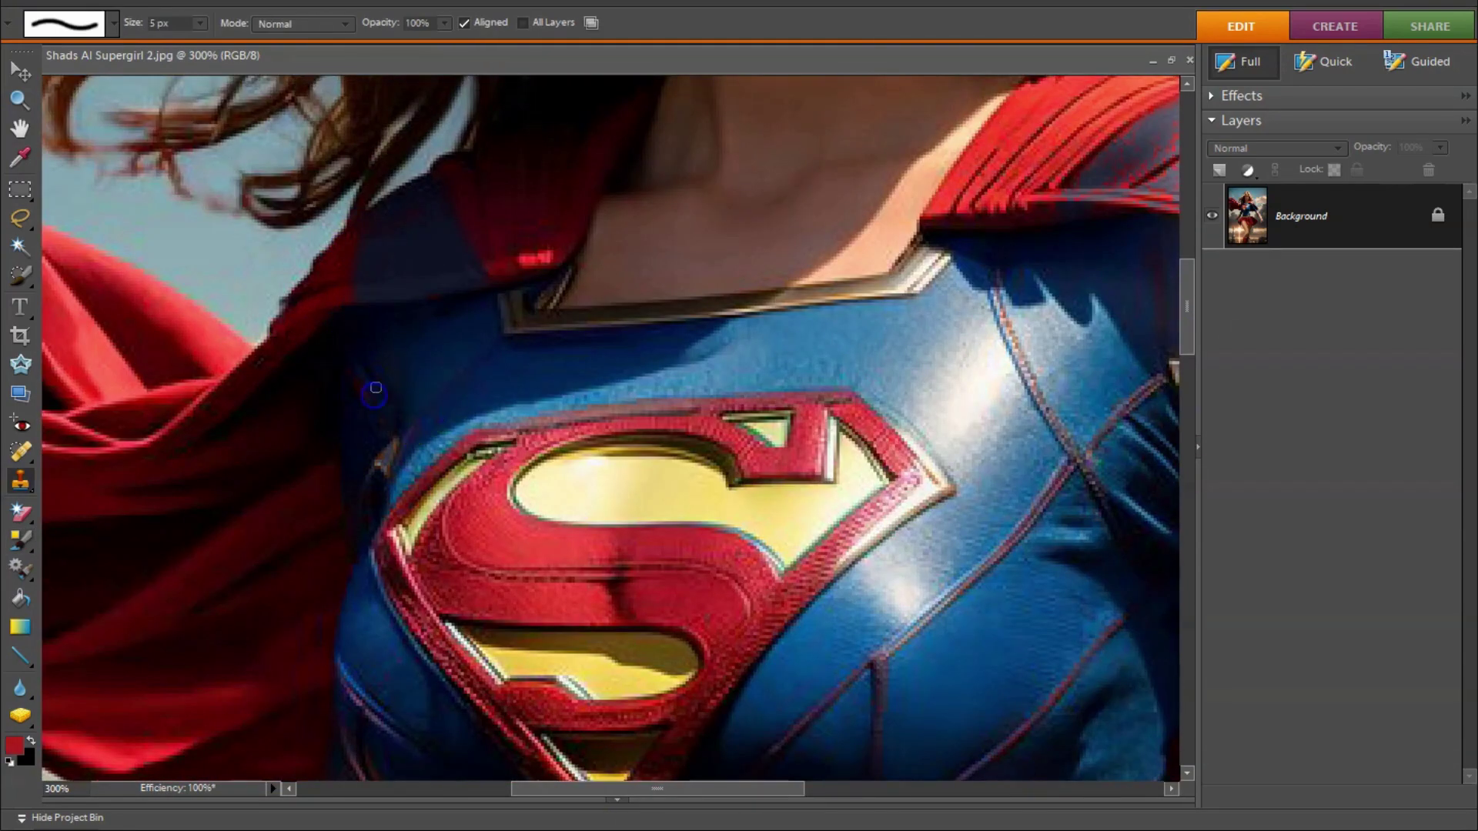
{"action": "scroll", "coordinate": [919, 536], "scroll_direction": "down", "scroll_amount": 2}
{"action": "scroll", "coordinate": [508, 654], "scroll_direction": "down", "scroll_amount": 3}
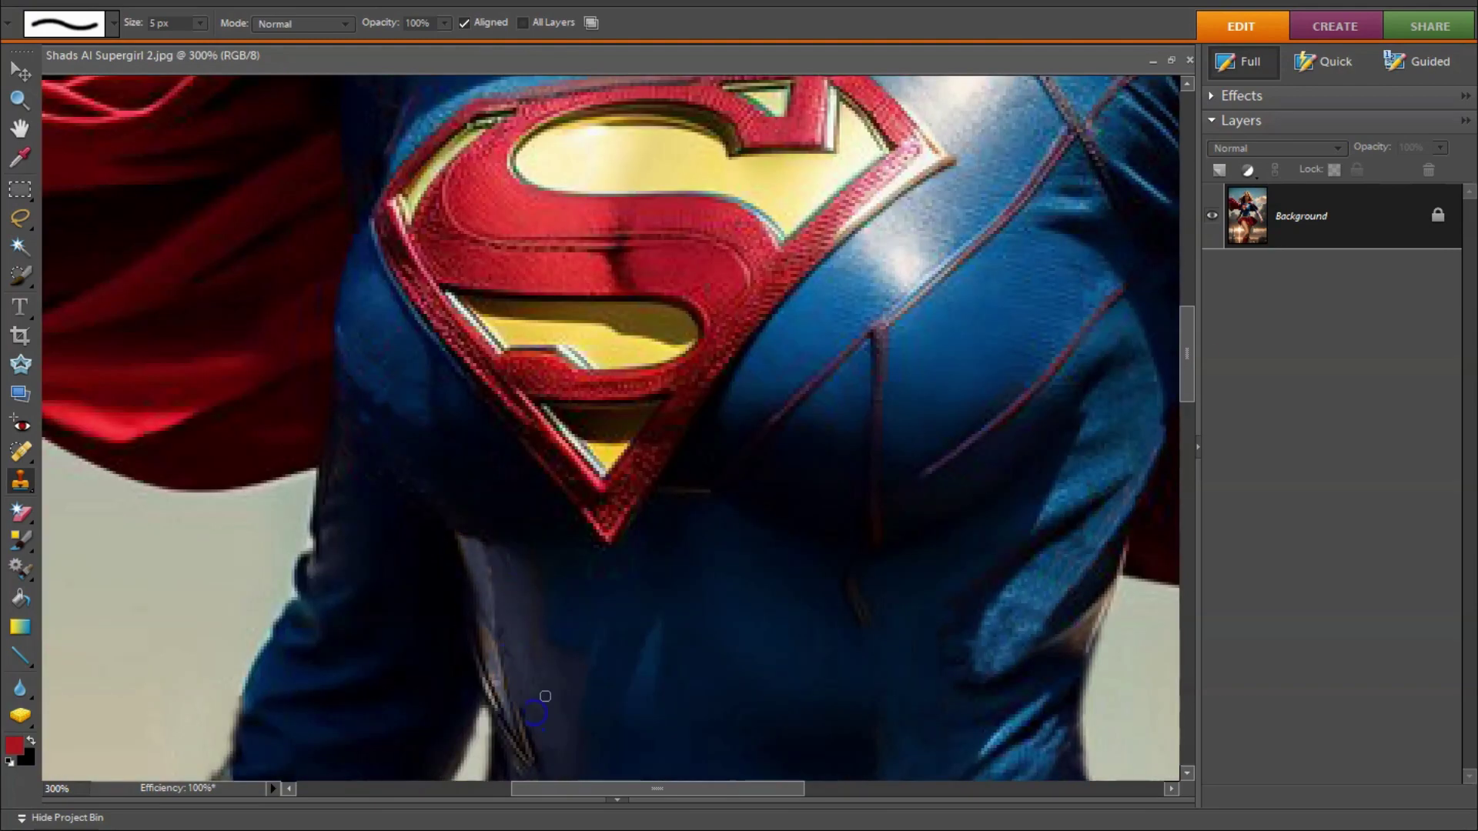
{"action": "scroll", "coordinate": [523, 539], "scroll_direction": "down", "scroll_amount": 4}
{"action": "scroll", "coordinate": [477, 385], "scroll_direction": "up", "scroll_amount": 4}
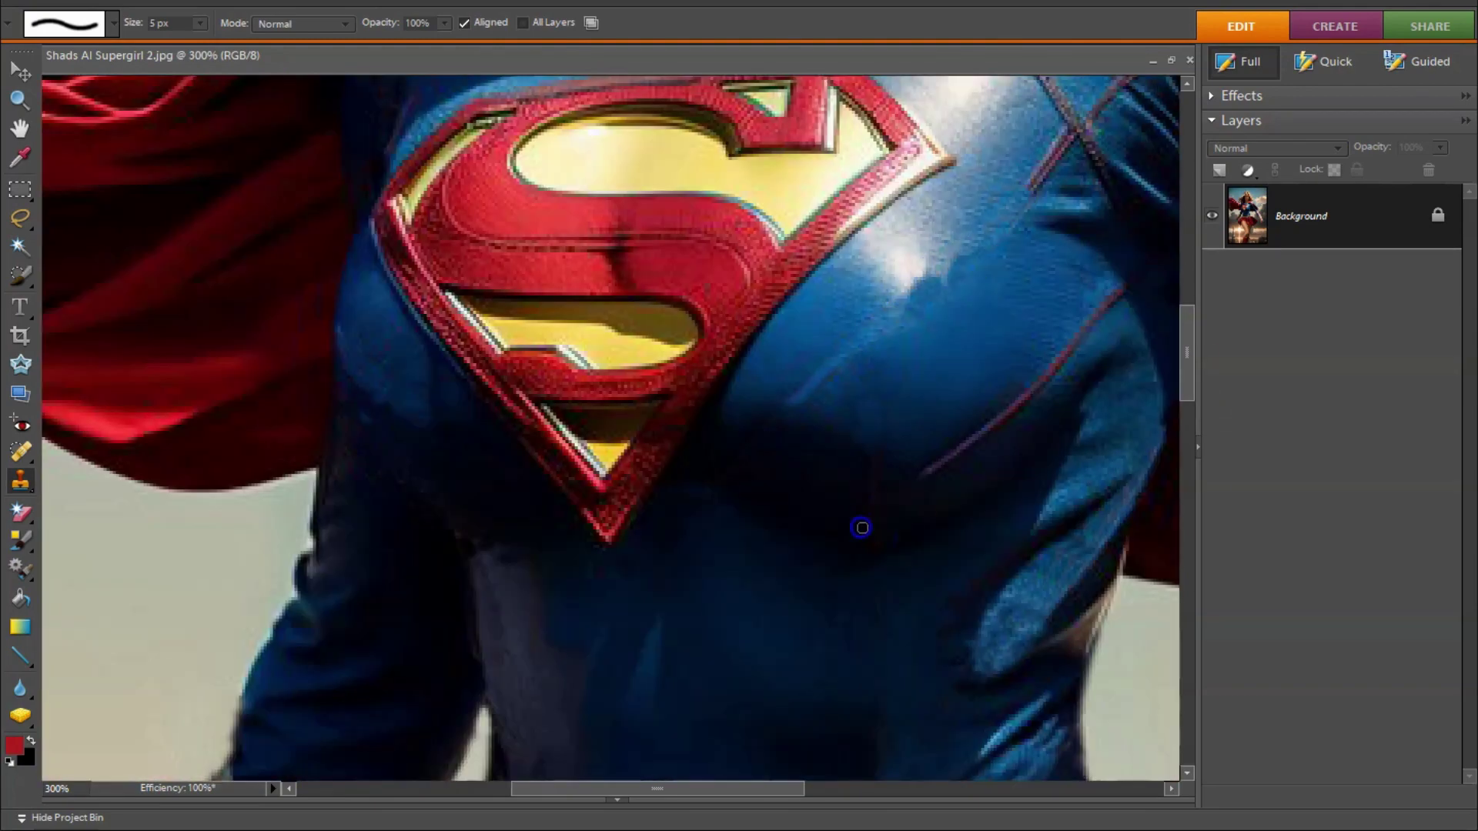
{"action": "scroll", "coordinate": [861, 528], "scroll_direction": "down", "scroll_amount": 4}
{"action": "scroll", "coordinate": [808, 562], "scroll_direction": "right", "scroll_amount": 5}
{"action": "scroll", "coordinate": [759, 593], "scroll_direction": "up", "scroll_amount": 7}
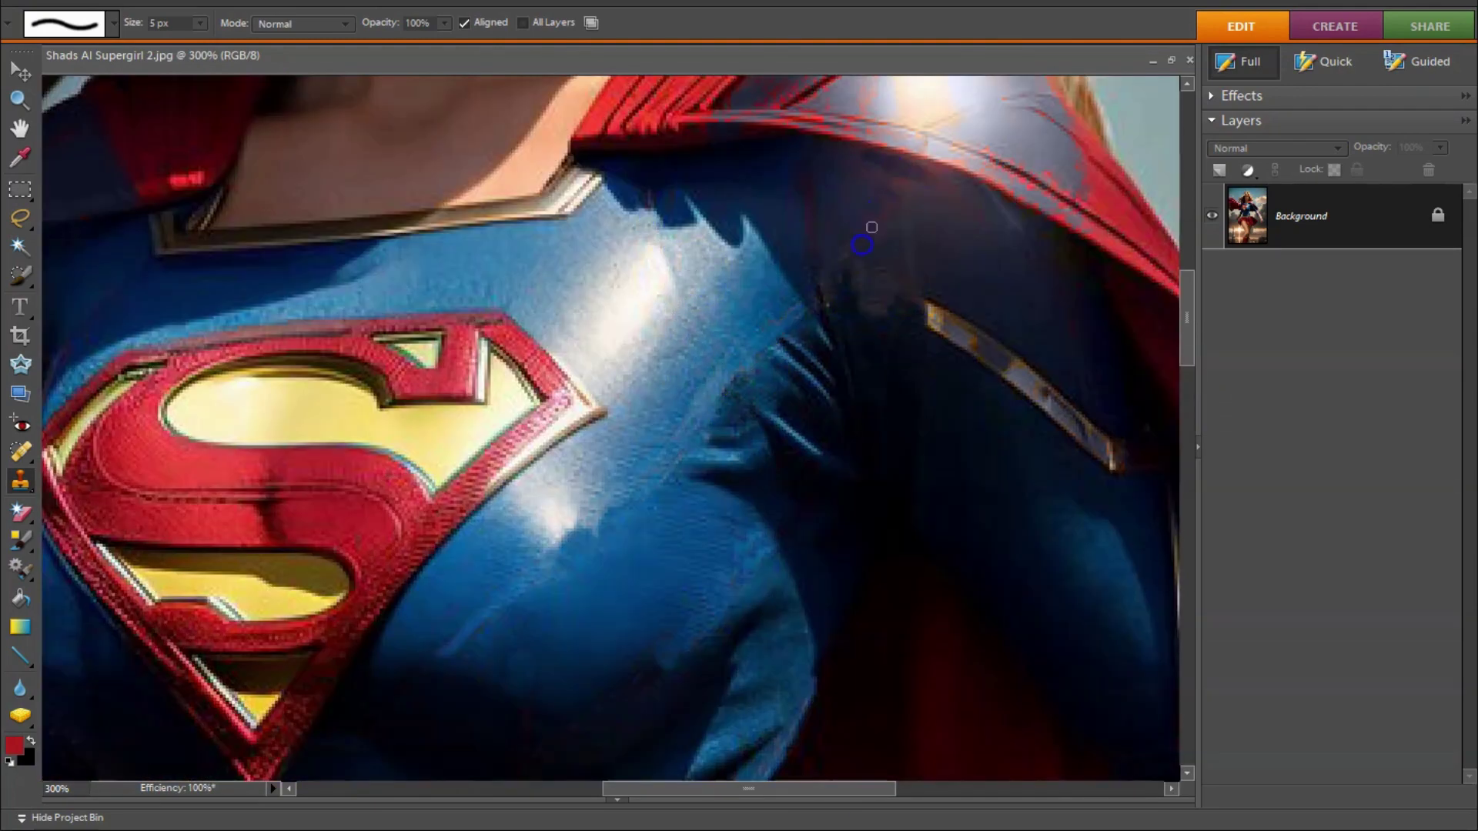
{"action": "scroll", "coordinate": [862, 244], "scroll_direction": "right", "scroll_amount": 5}
{"action": "scroll", "coordinate": [770, 385], "scroll_direction": "down", "scroll_amount": 4}
{"action": "scroll", "coordinate": [693, 346], "scroll_direction": "up", "scroll_amount": 5}
{"action": "left_click_drag", "start_coordinate": [739, 277], "coordinate": [570, 176]}
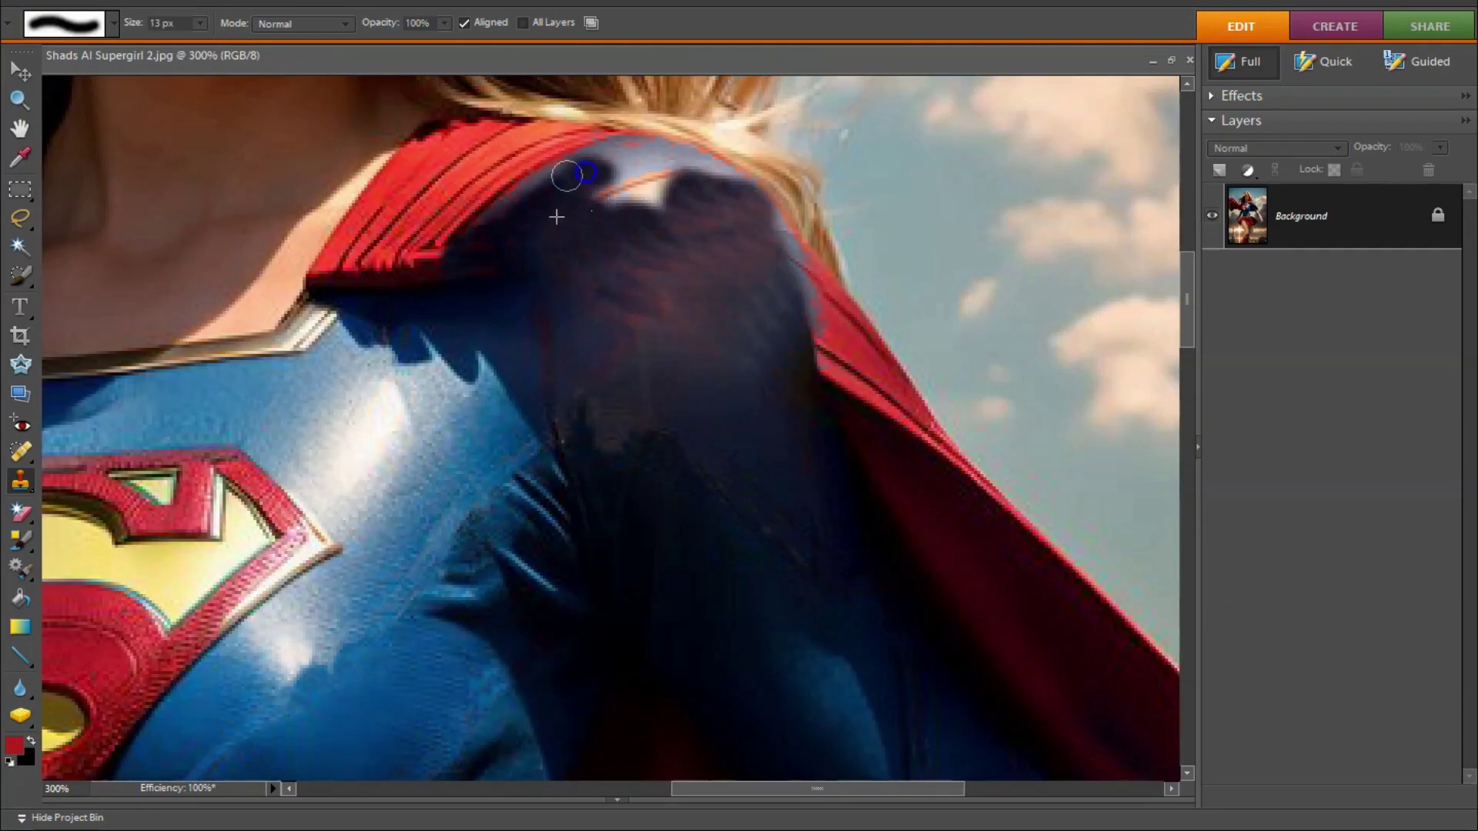
Step: Clone more dark blue fabric down over the glowing gauntlet
{"action": "scroll", "coordinate": [566, 176], "scroll_direction": "left", "scroll_amount": 5}
{"action": "scroll", "coordinate": [783, 457], "scroll_direction": "down", "scroll_amount": 4}
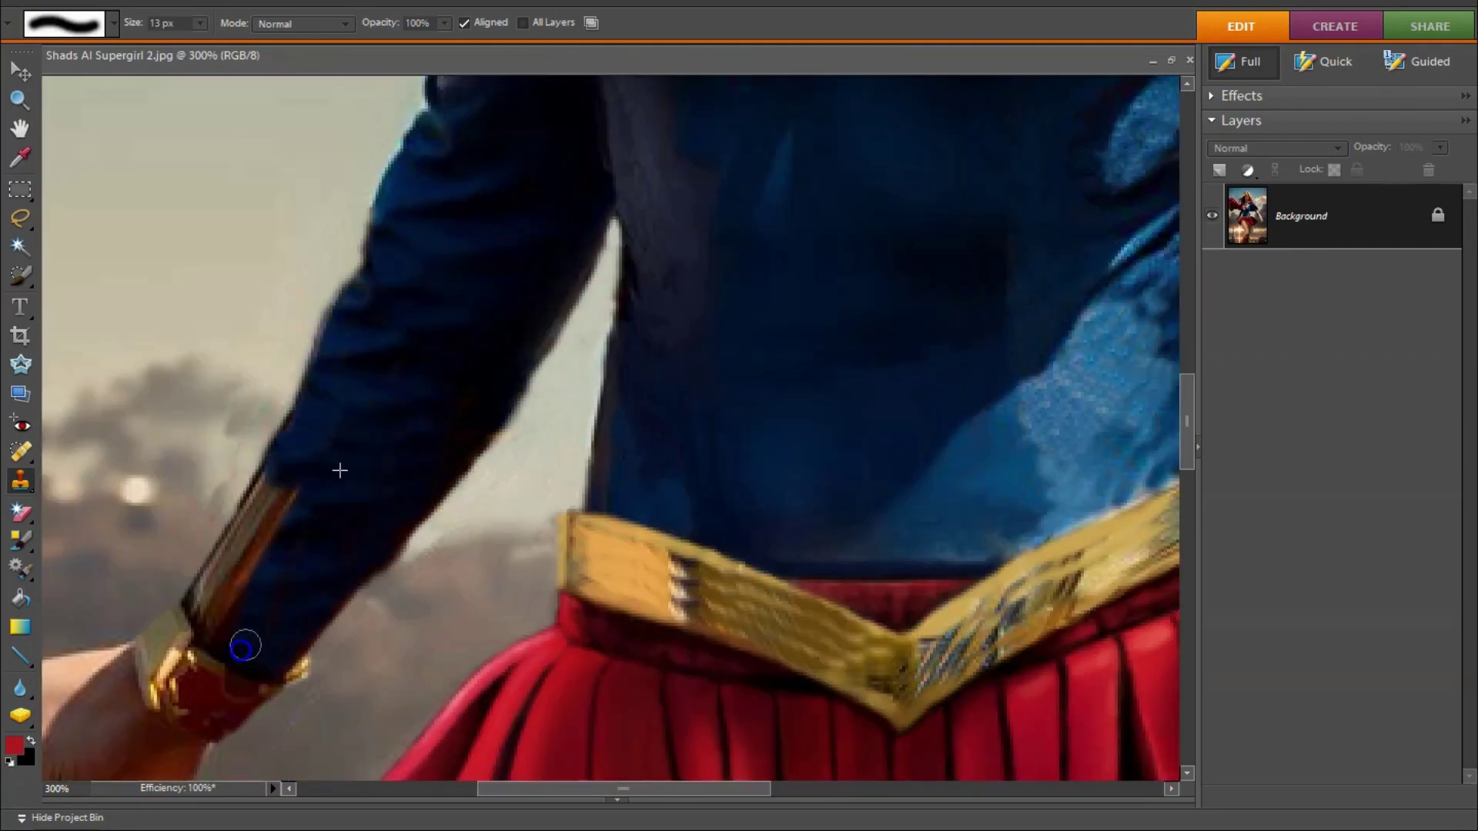
{"action": "scroll", "coordinate": [241, 643], "scroll_direction": "right", "scroll_amount": 5}
{"action": "scroll", "coordinate": [923, 500], "scroll_direction": "down", "scroll_amount": 4}
{"action": "left_click_drag", "start_coordinate": [841, 445], "coordinate": [842, 502]}
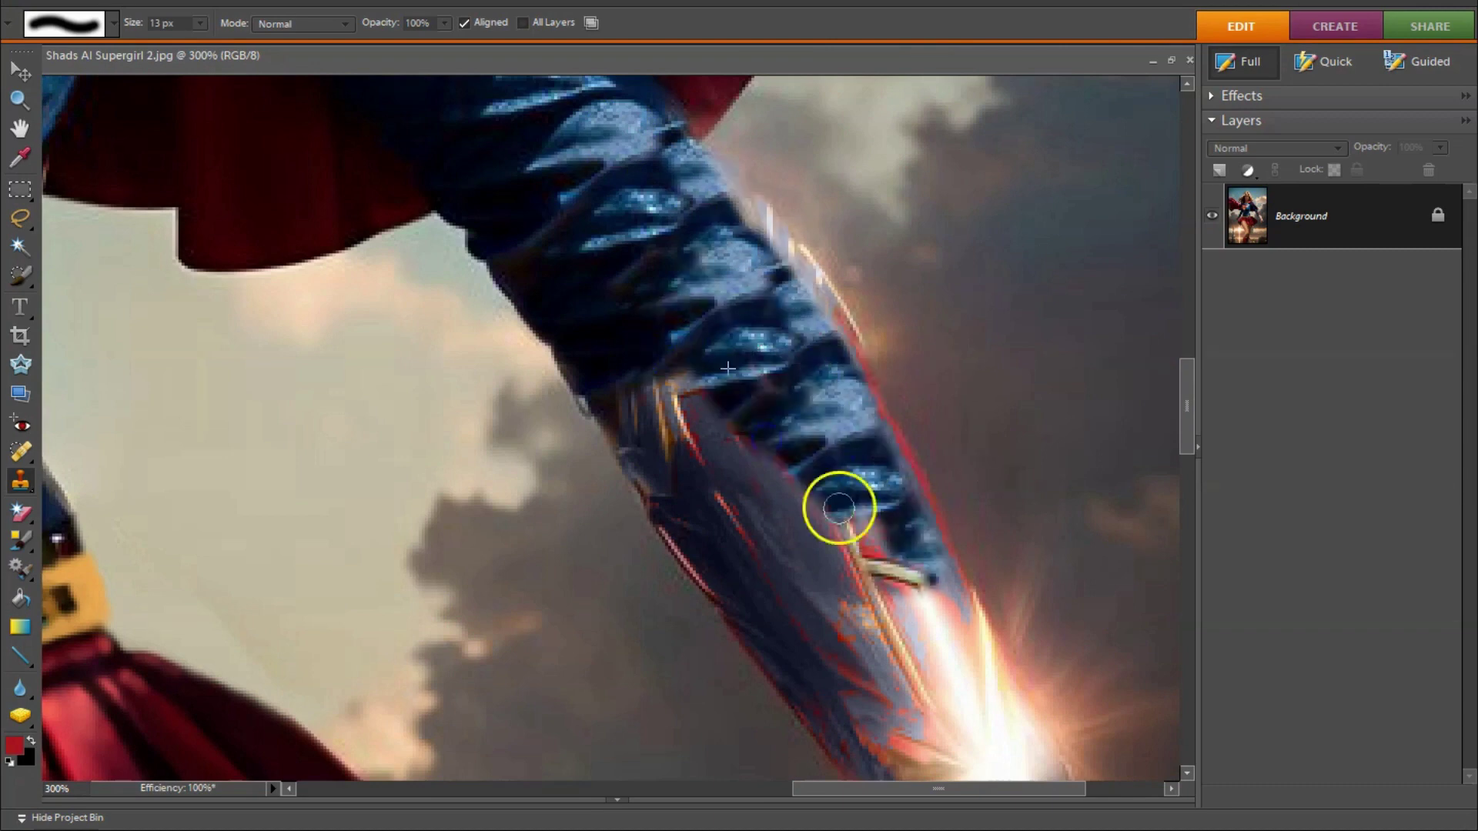
{"action": "scroll", "coordinate": [539, 108], "scroll_direction": "right", "scroll_amount": 5}
{"action": "scroll", "coordinate": [764, 96], "scroll_direction": "down", "scroll_amount": 4}
{"action": "left_click_drag", "start_coordinate": [764, 96], "coordinate": [957, 320]}
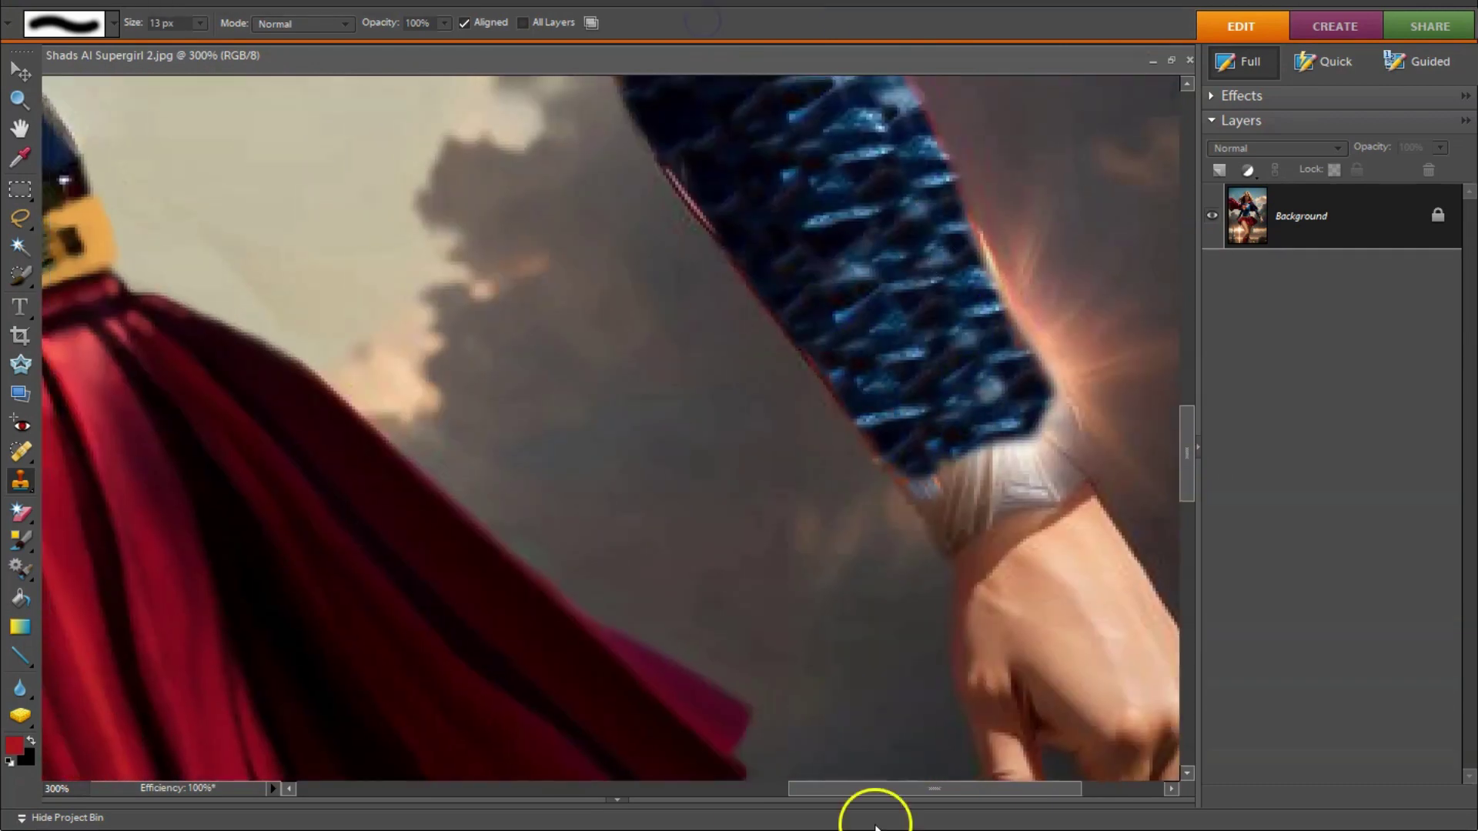
{"action": "left_click_drag", "start_coordinate": [873, 788], "coordinate": [950, 788]}
Step: Darken the sleeve edge above the wrist with a soft brush
{"action": "key", "text": "b"}
{"action": "left_click_drag", "start_coordinate": [673, 182], "coordinate": [660, 228]}
{"action": "left_click_drag", "start_coordinate": [643, 481], "coordinate": [443, 309]}
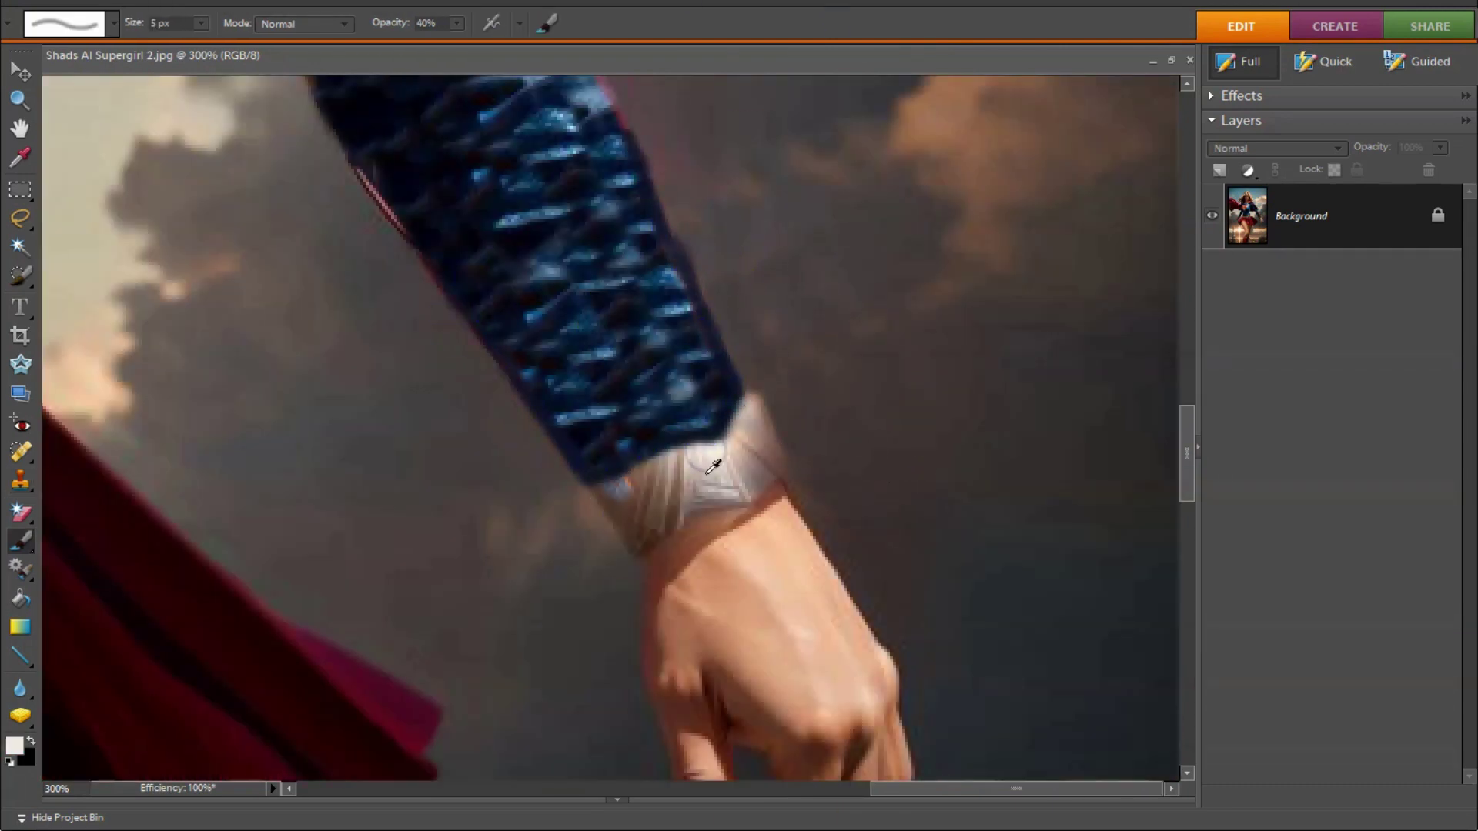
Step: Sample a beige from the wrist cuff and repaint the cuff pale beige
{"action": "left_click", "coordinate": [670, 472], "text": "alt"}
{"action": "left_click_drag", "start_coordinate": [669, 472], "coordinate": [712, 495]}
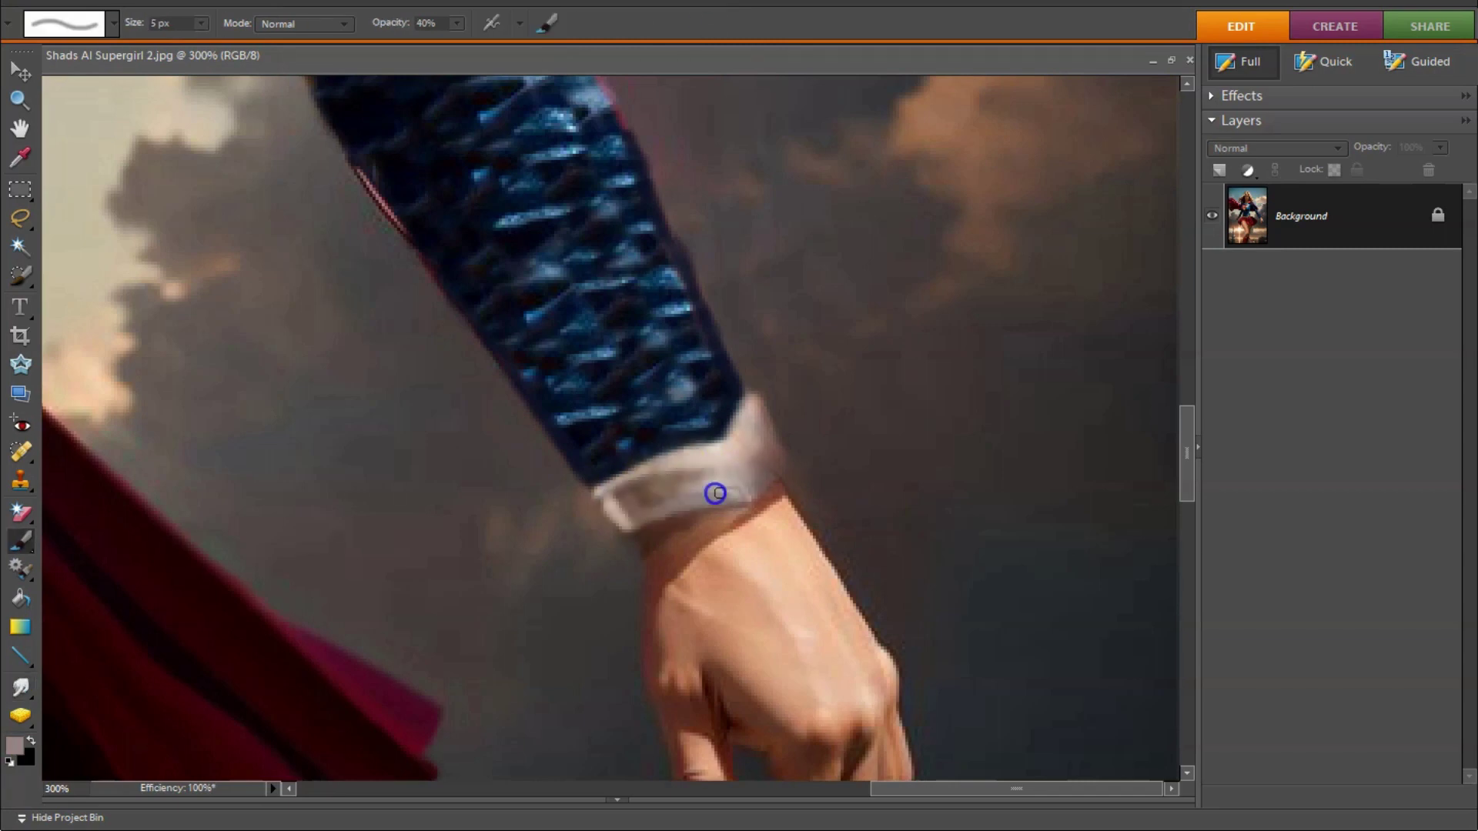
{"action": "scroll", "coordinate": [808, 491], "scroll_direction": "left", "scroll_amount": 2}
{"action": "mouse_move", "coordinate": [808, 491]}
{"action": "left_mouse_down"}
{"action": "mouse_move", "coordinate": [693, 504]}
{"action": "mouse_move", "coordinate": [832, 470]}
{"action": "left_mouse_up"}
{"action": "left_click", "coordinate": [14, 744]}
Step: Set a darker blue, use a smaller brush tip, and softly highlight the shoulder at 40% opacity
{"action": "left_click", "coordinate": [966, 178]}
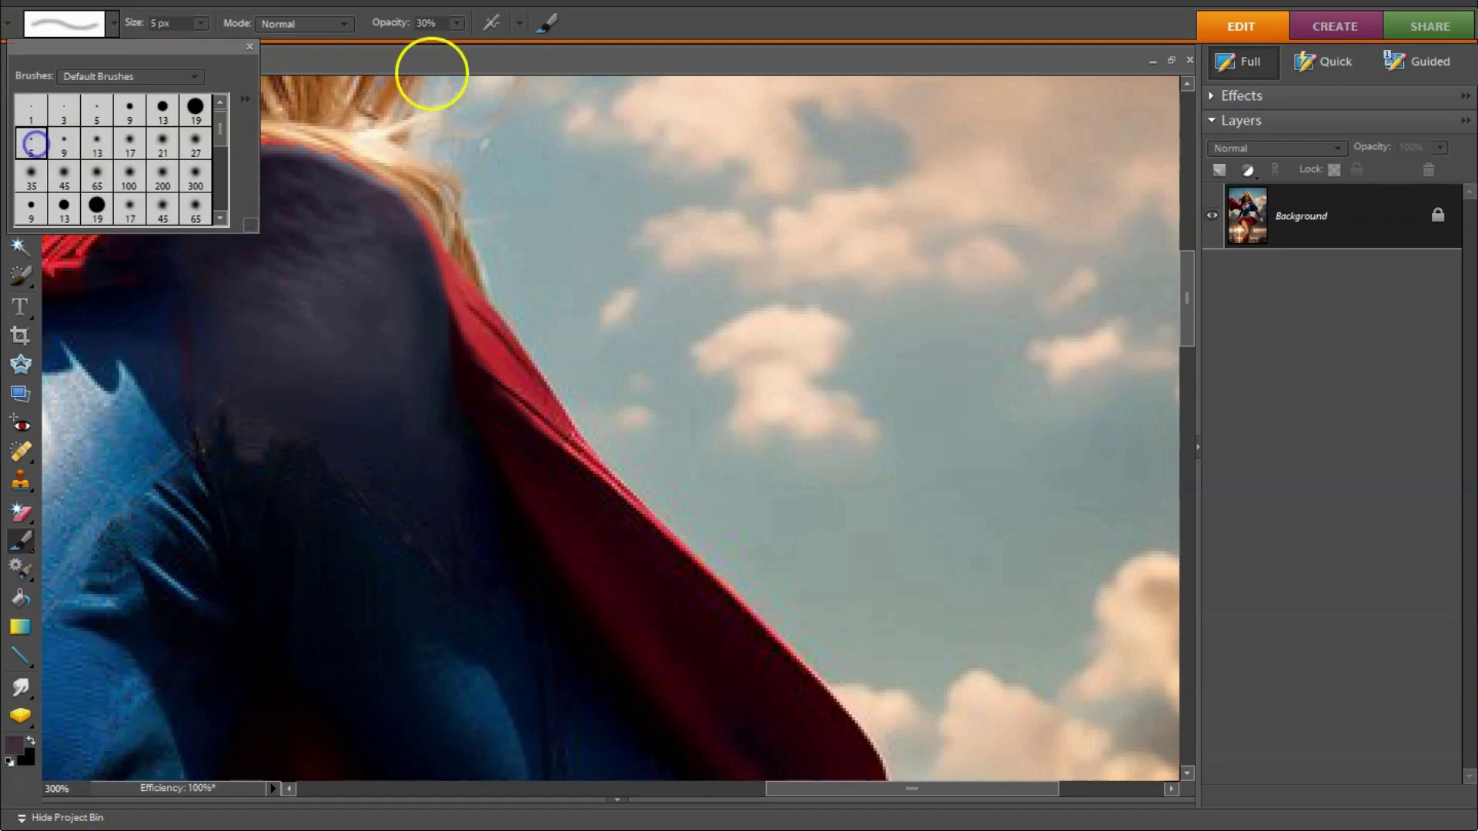
{"action": "left_click_drag", "start_coordinate": [201, 23], "coordinate": [202, 50]}
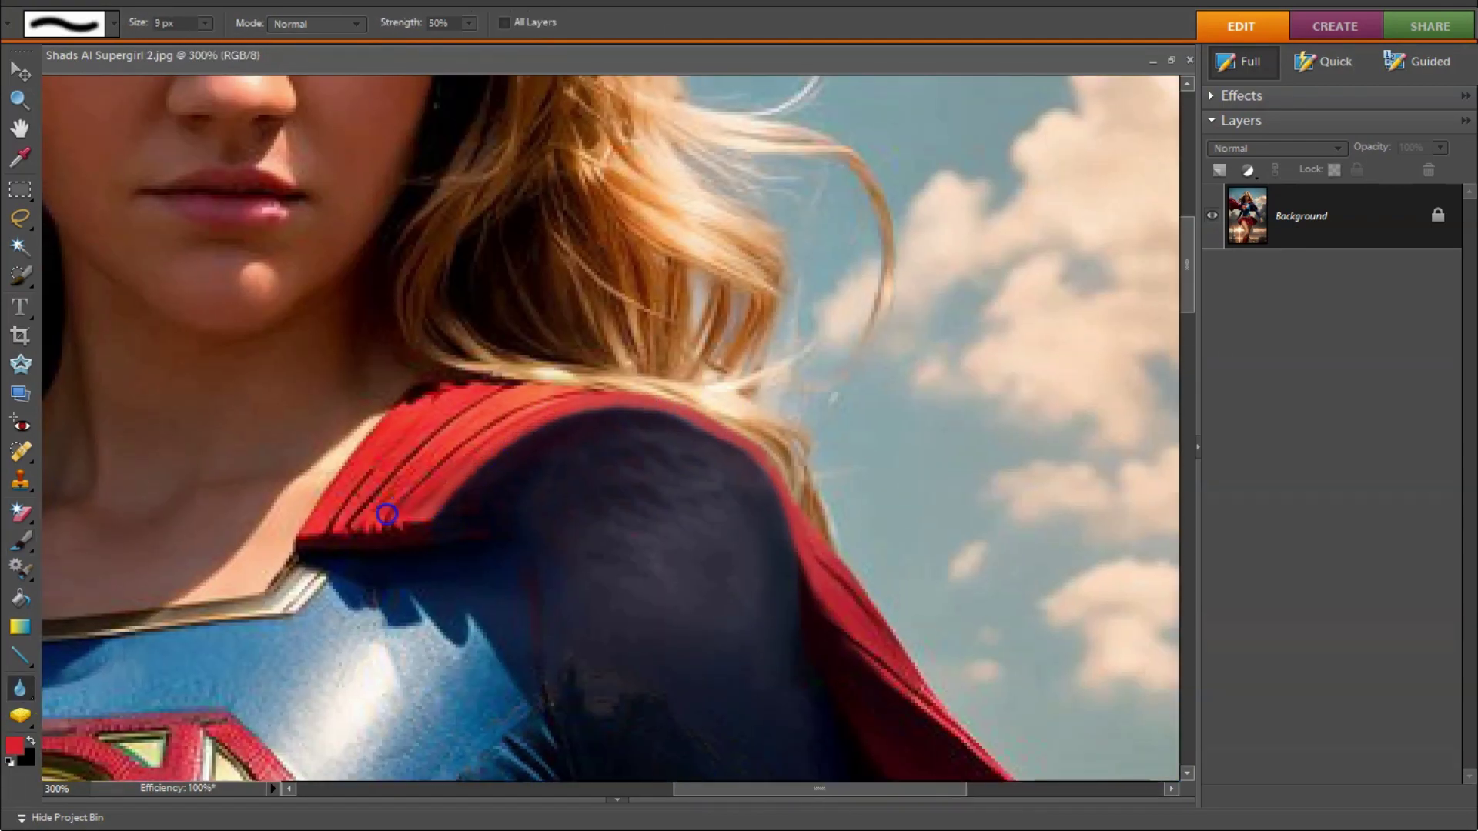
{"action": "key", "text": "z"}
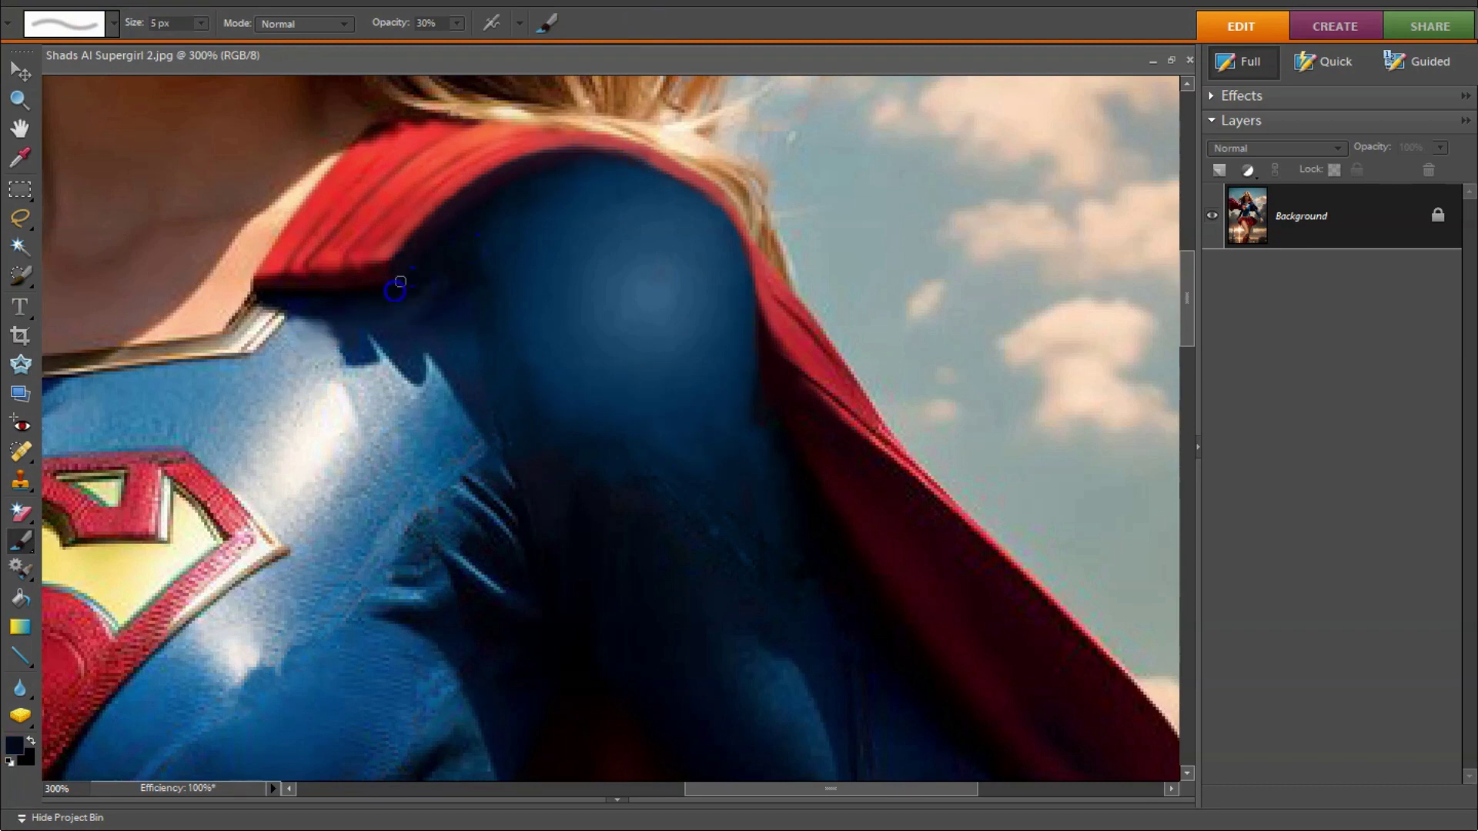
{"action": "mouse_move", "coordinate": [396, 290]}
{"action": "left_mouse_down"}
{"action": "mouse_move", "coordinate": [446, 429]}
{"action": "mouse_move", "coordinate": [477, 351]}
{"action": "left_mouse_up"}
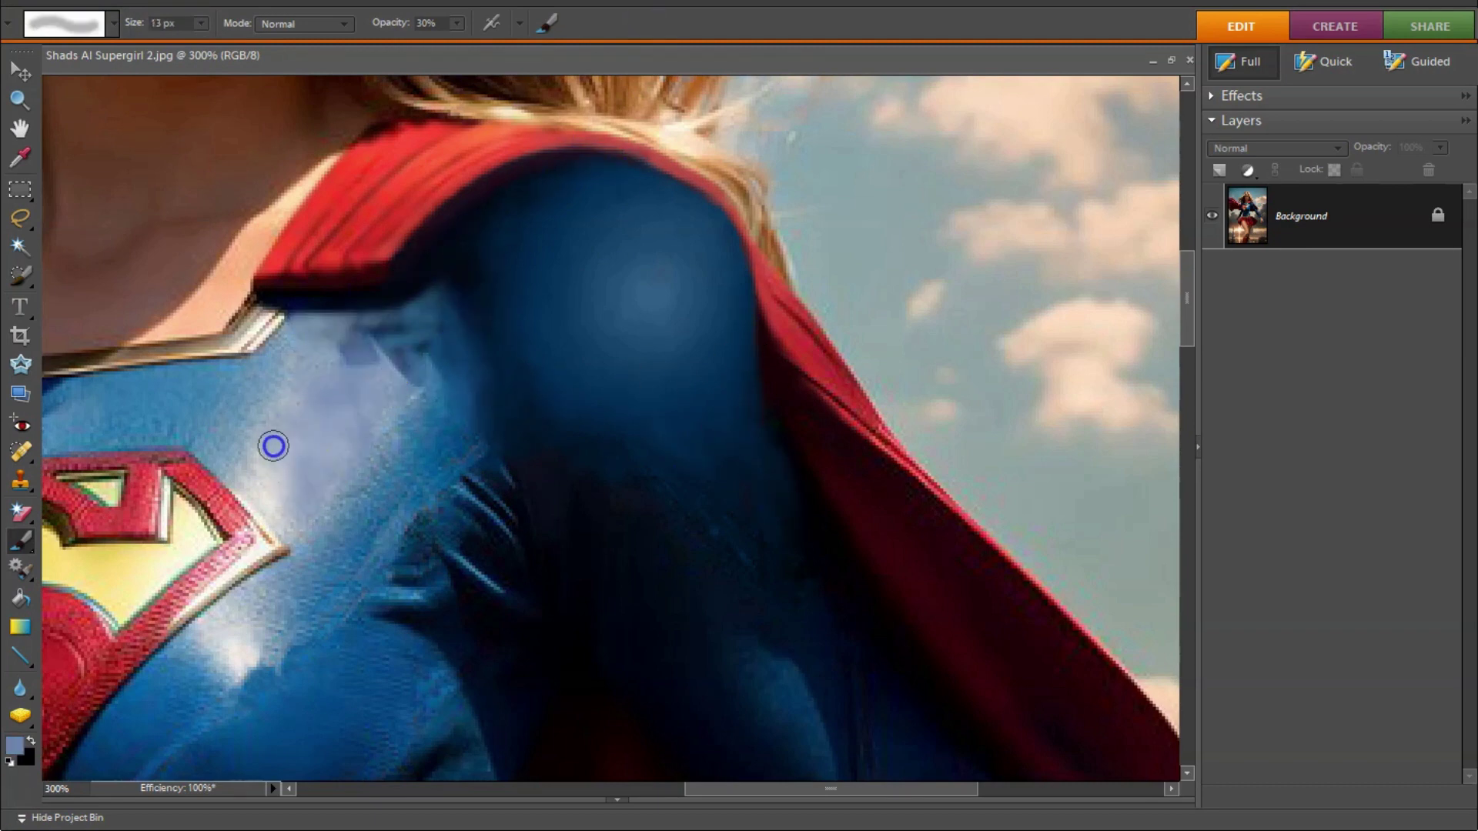
{"action": "left_click", "coordinate": [457, 23]}
Step: At 200% zoom, sample a mid blue and paint smooth blue over the chest fabric
{"action": "key", "text": "ctrl+minus"}
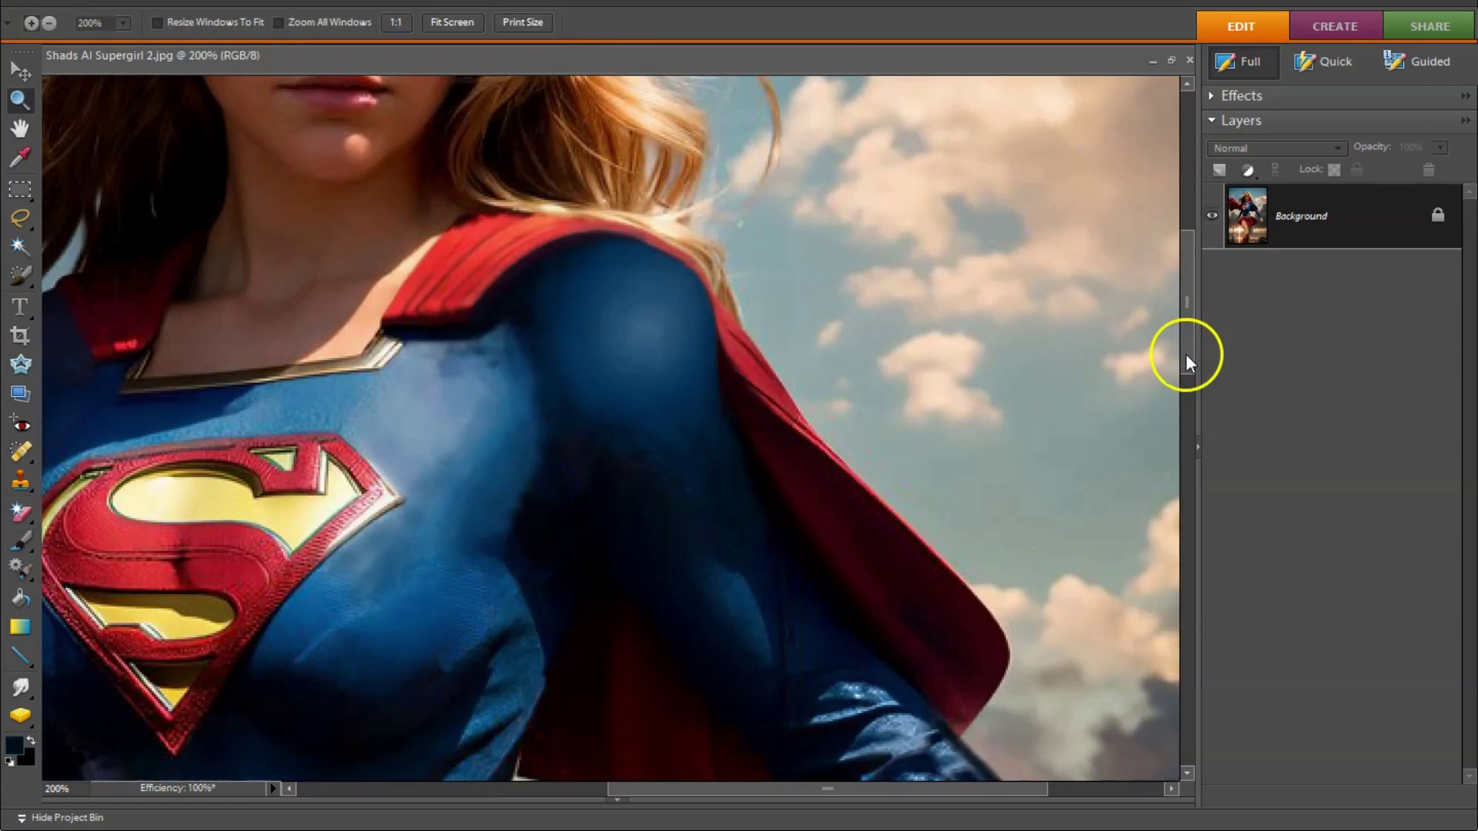
{"action": "scroll", "coordinate": [1185, 353], "scroll_direction": "down", "scroll_amount": 2}
{"action": "left_click", "coordinate": [435, 493], "text": "alt"}
{"action": "scroll", "coordinate": [441, 486], "scroll_direction": "left", "scroll_amount": 5}
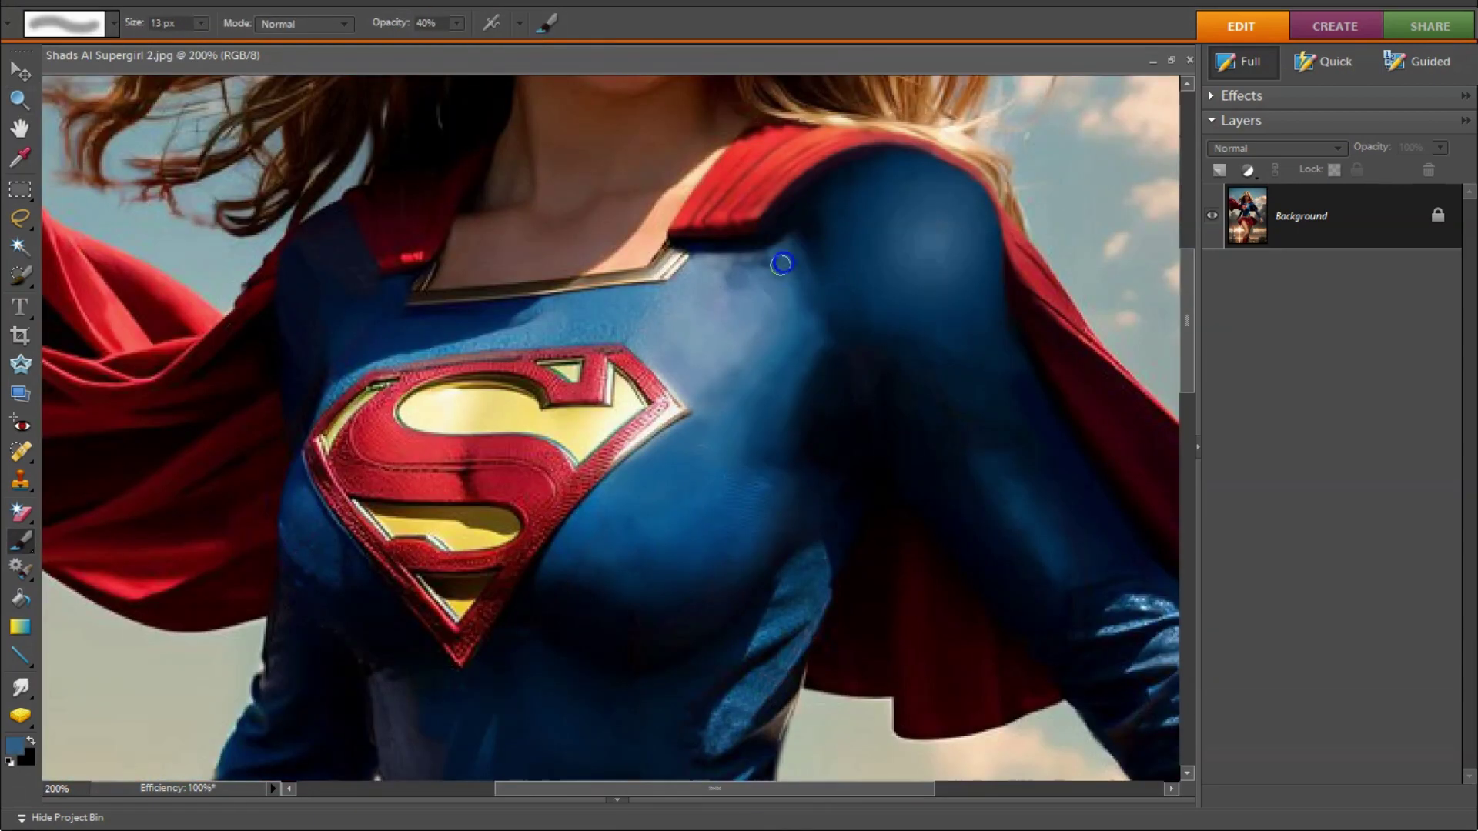
{"action": "left_click_drag", "start_coordinate": [457, 23], "coordinate": [445, 46]}
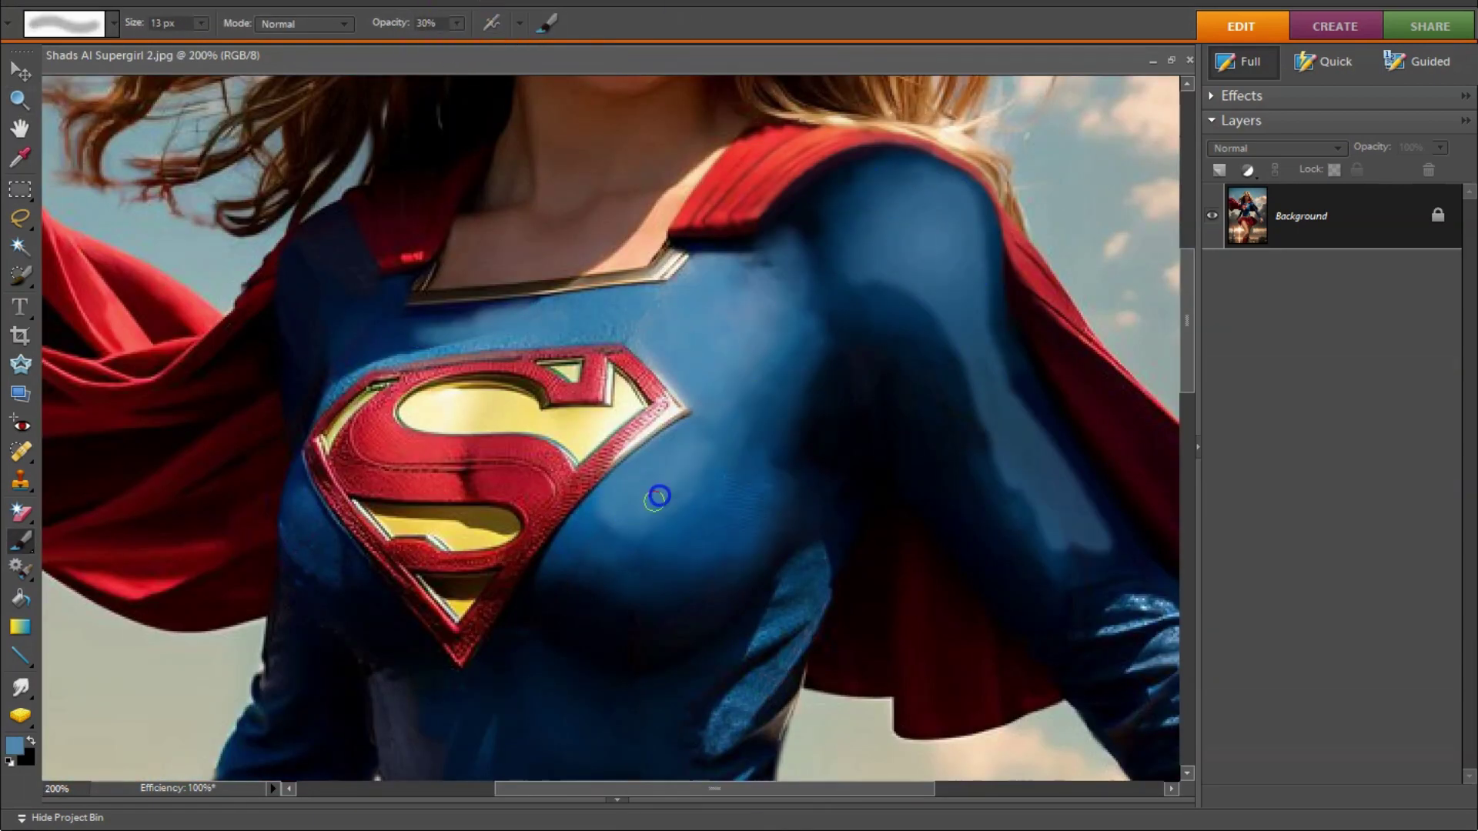
Step: Zoom to 500% on the S emblem with a 2 px brush, sampling its dark red and near-black
{"action": "key", "text": "ctrl+plus"}
{"action": "key", "text": "bracketleft"}
{"action": "left_click", "coordinate": [356, 486], "text": "alt"}
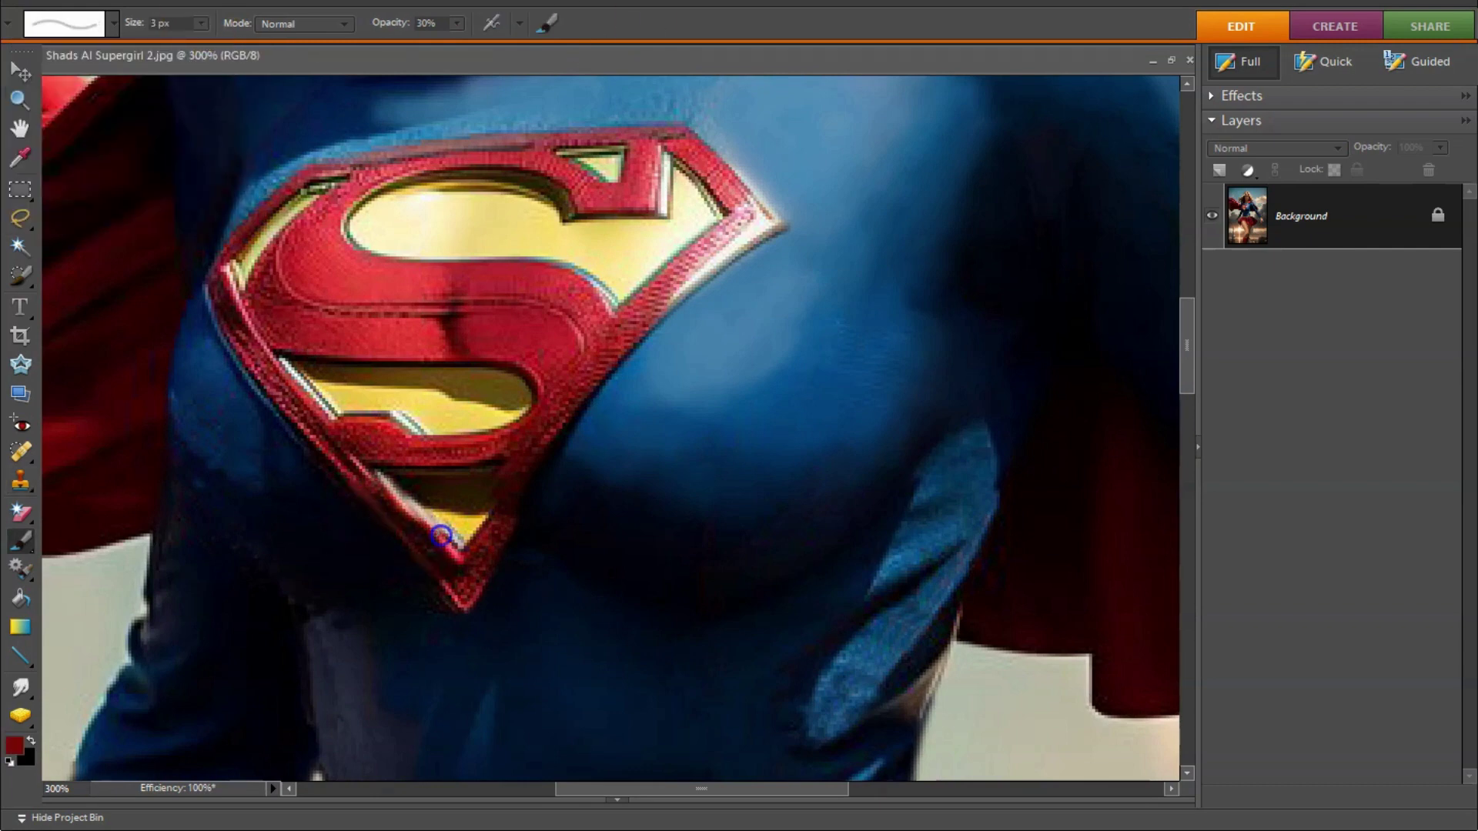
{"action": "key", "text": "bracketleft"}
{"action": "left_click", "coordinate": [411, 510], "text": "alt"}
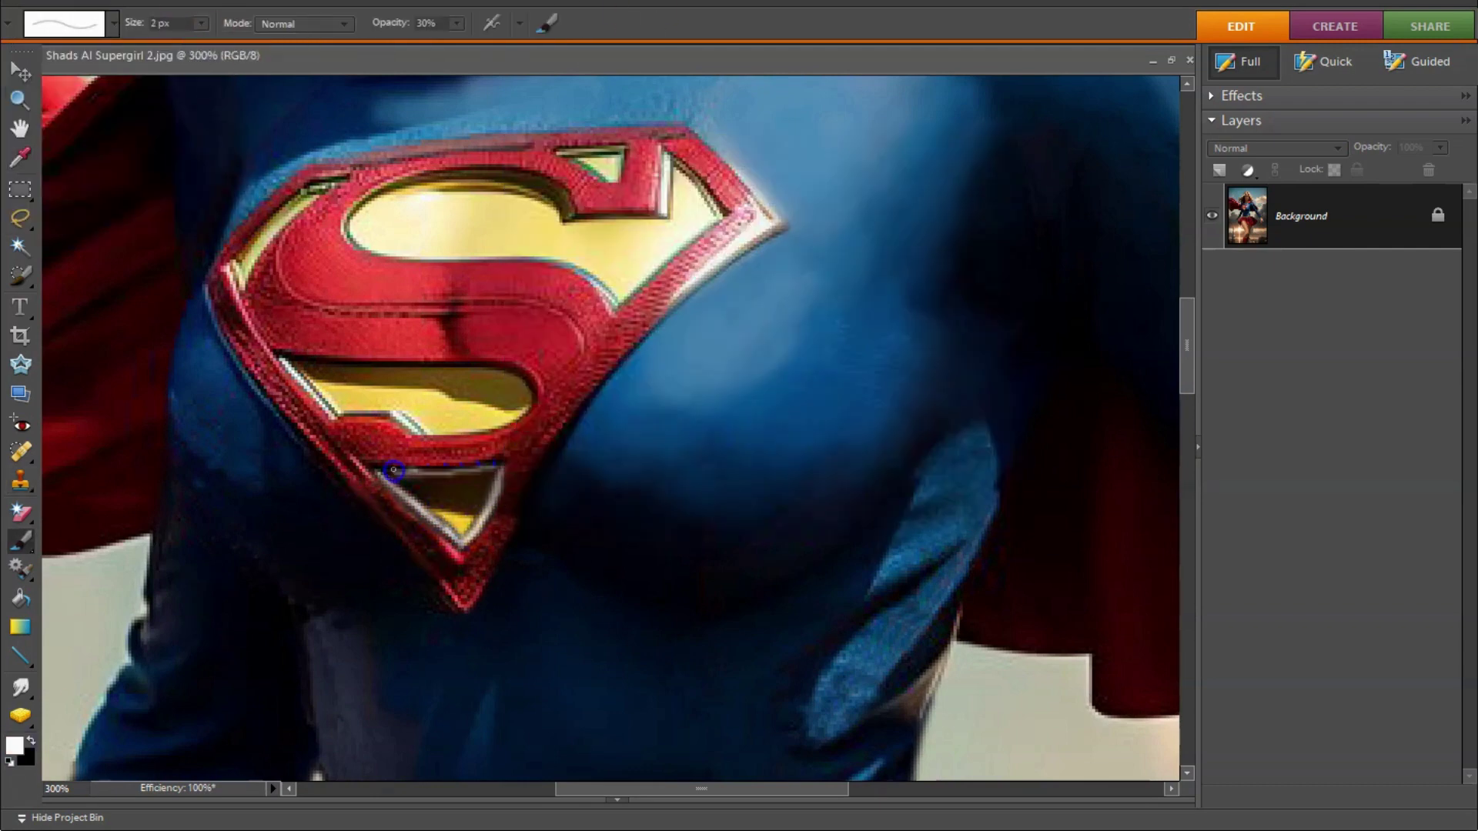
{"action": "key", "text": "ctrl+plus"}
{"action": "key", "text": "ctrl+plus"}
Step: Trace light lines along the emblem's red and upper-left edges, sampling dark and white tones
{"action": "key", "text": "s"}
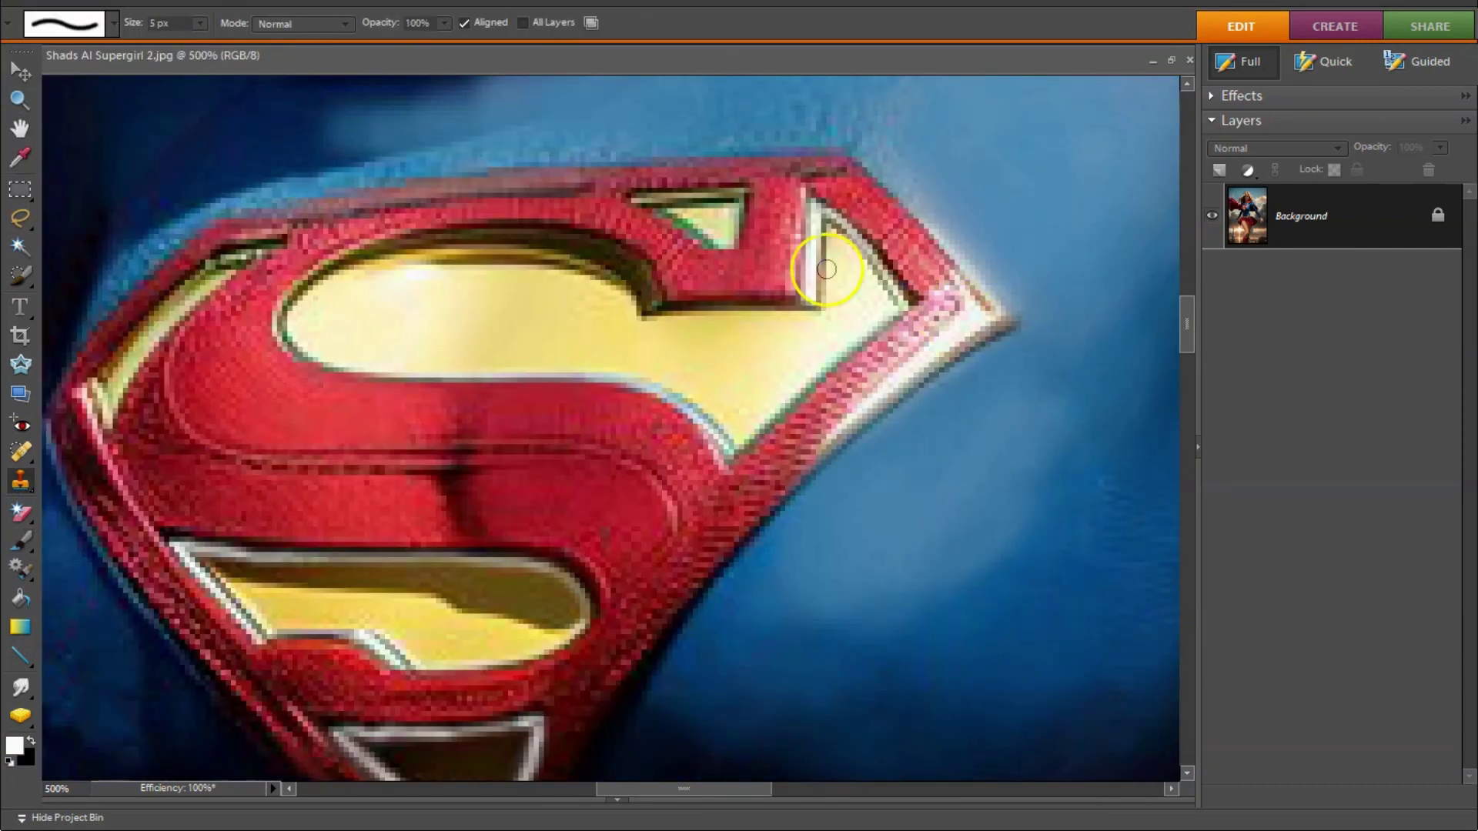
{"action": "key", "text": "b"}
{"action": "left_click_drag", "start_coordinate": [654, 311], "coordinate": [812, 309]}
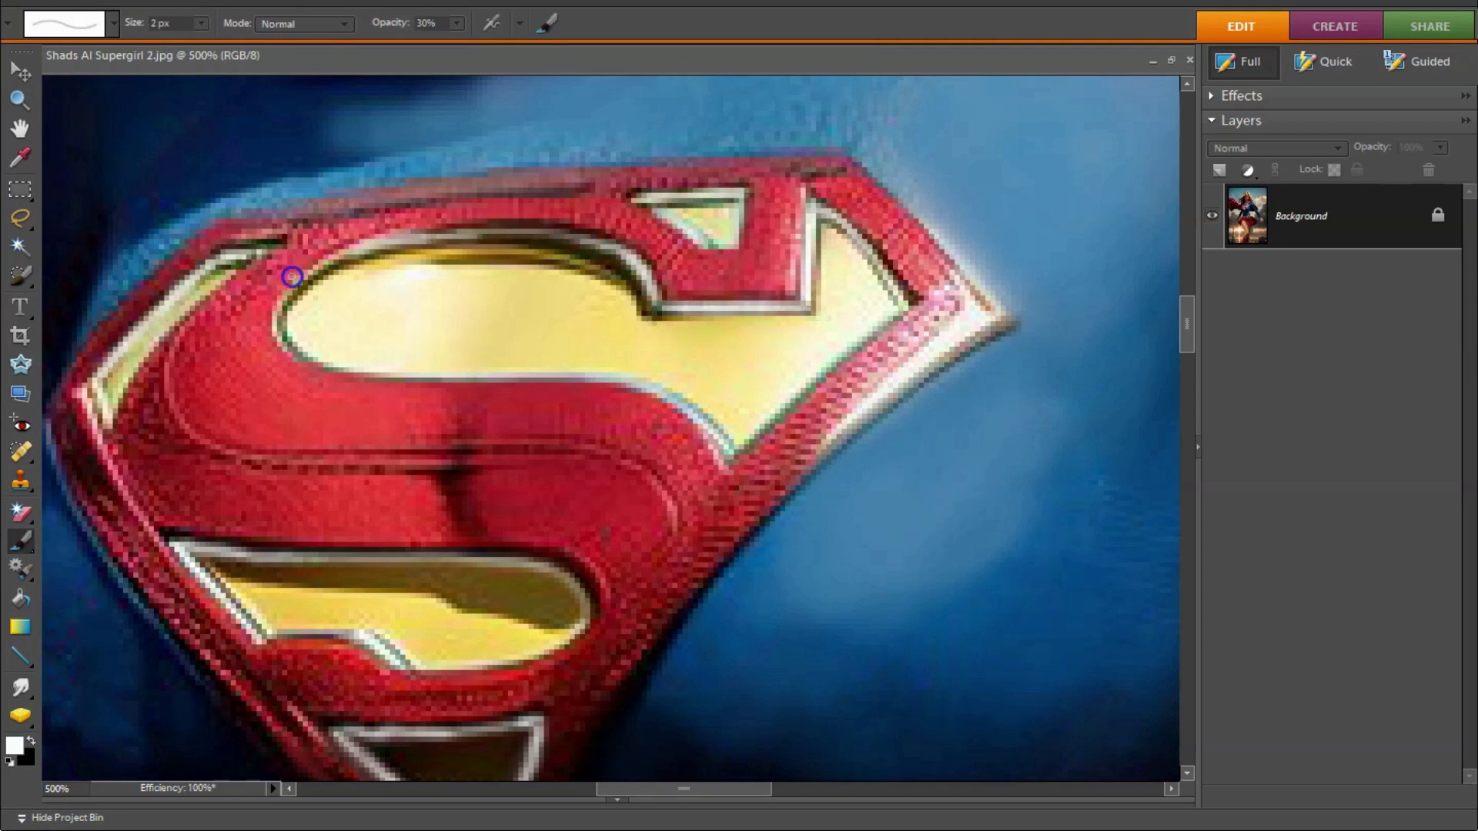
{"action": "left_click_drag", "start_coordinate": [278, 227], "coordinate": [188, 291]}
{"action": "left_click", "coordinate": [131, 350], "text": "alt"}
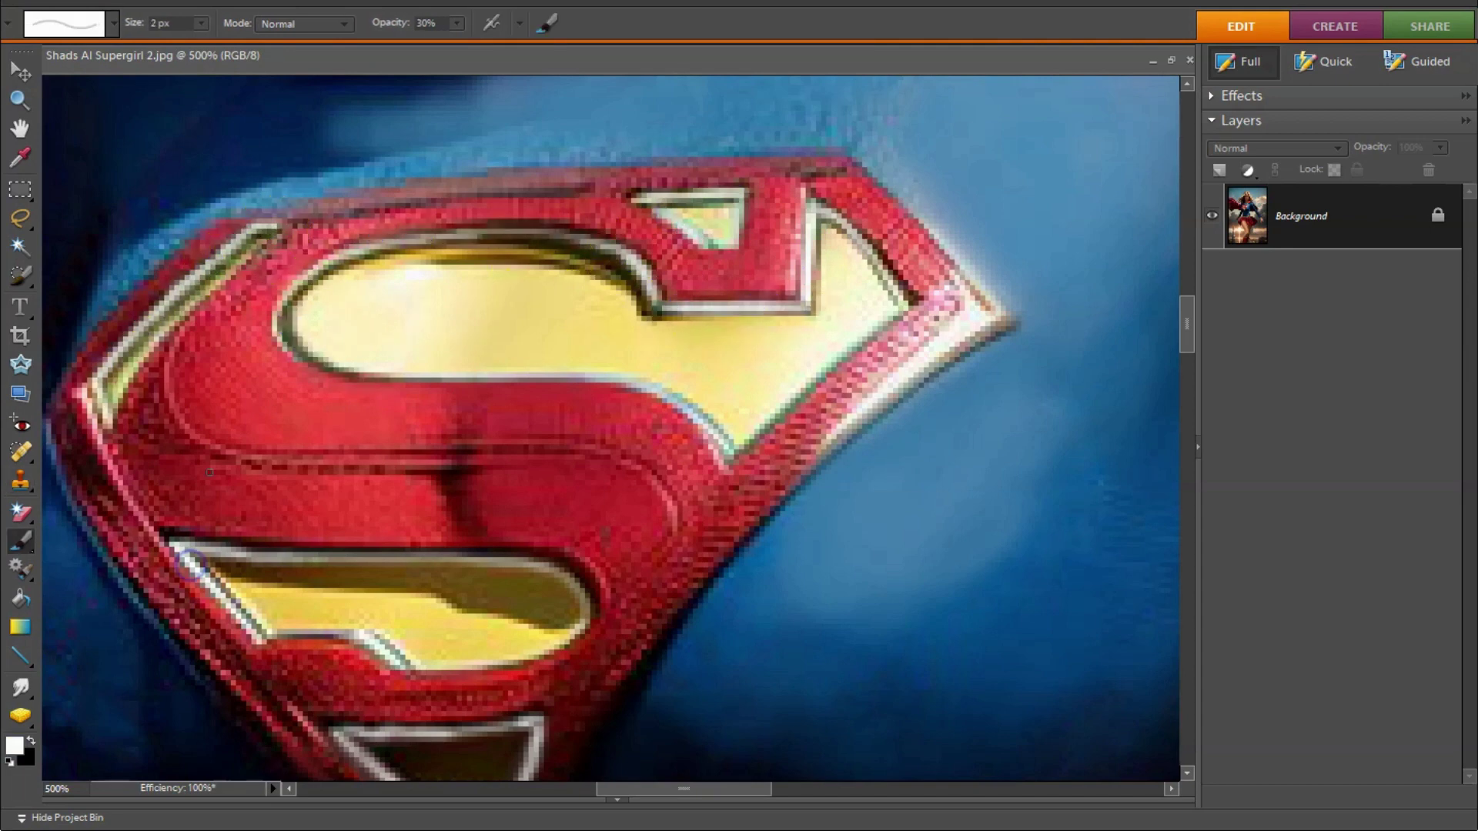
{"action": "left_click", "coordinate": [650, 206], "text": "alt"}
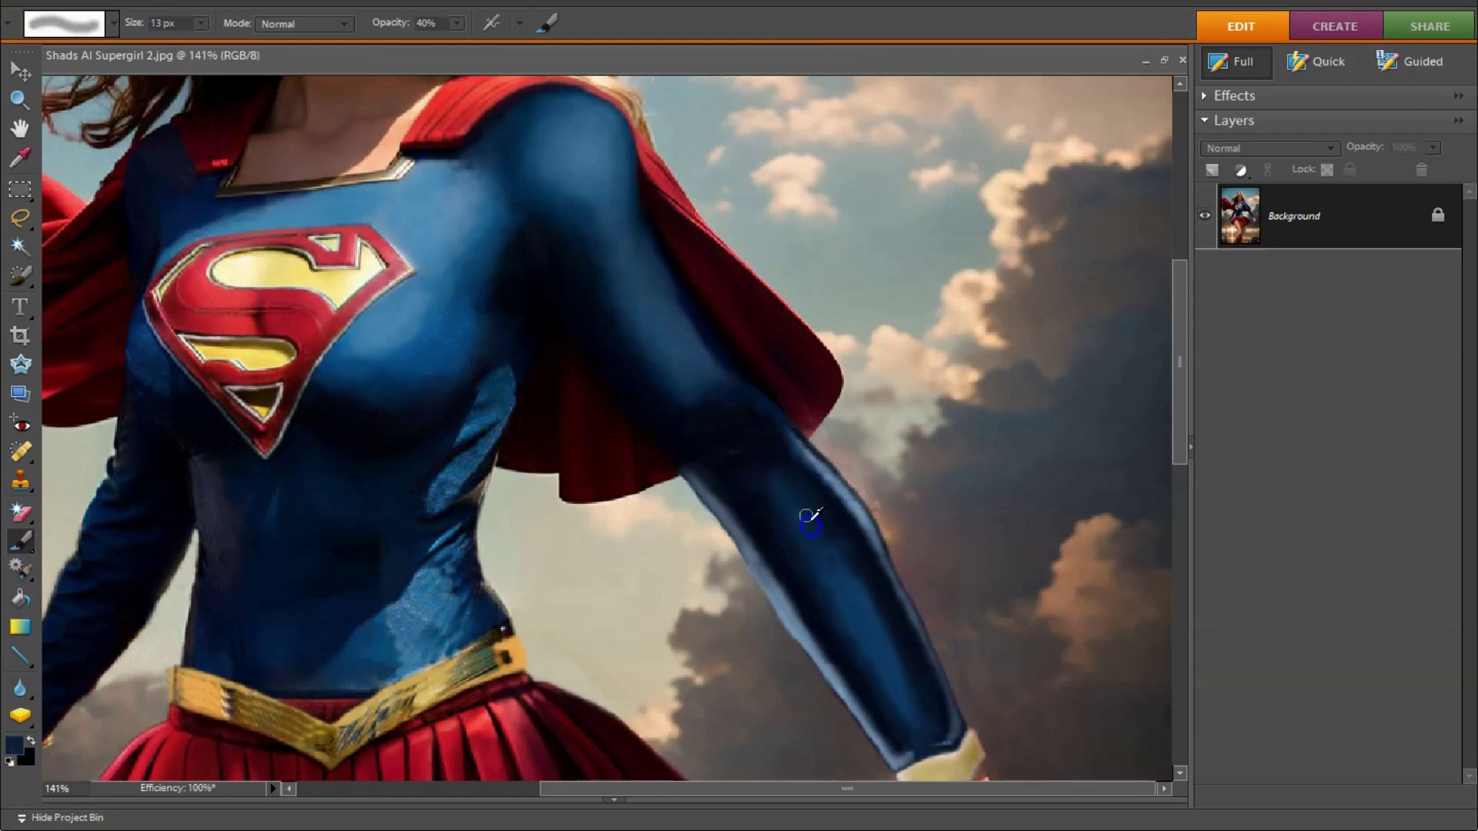
Step: Set paint opacity to 30% and zoom in on the armpit and cape edge
{"action": "key", "text": "3"}
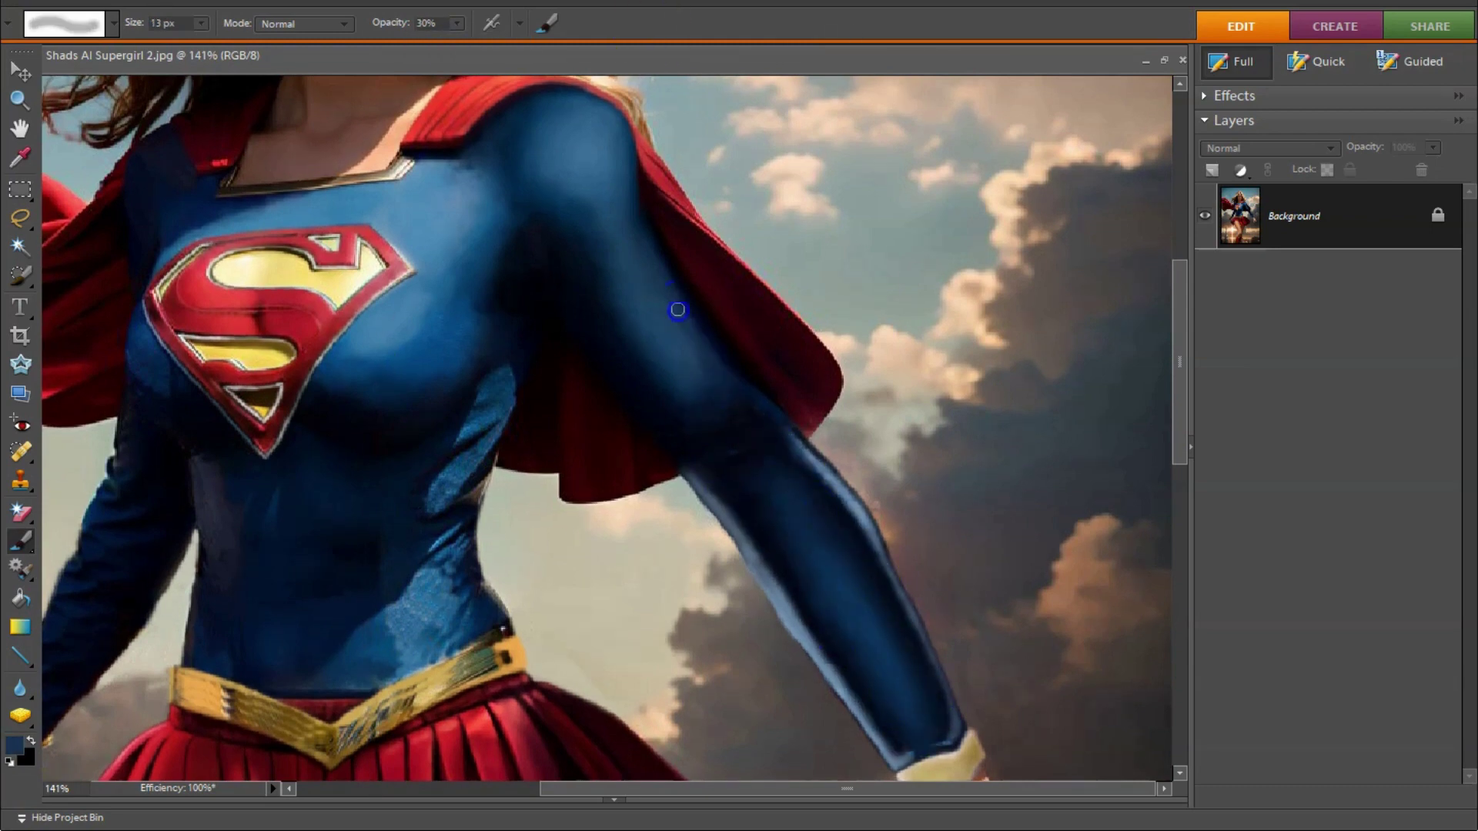
{"action": "key", "text": "ctrl+equal"}
{"action": "key", "text": "ctrl+equal"}
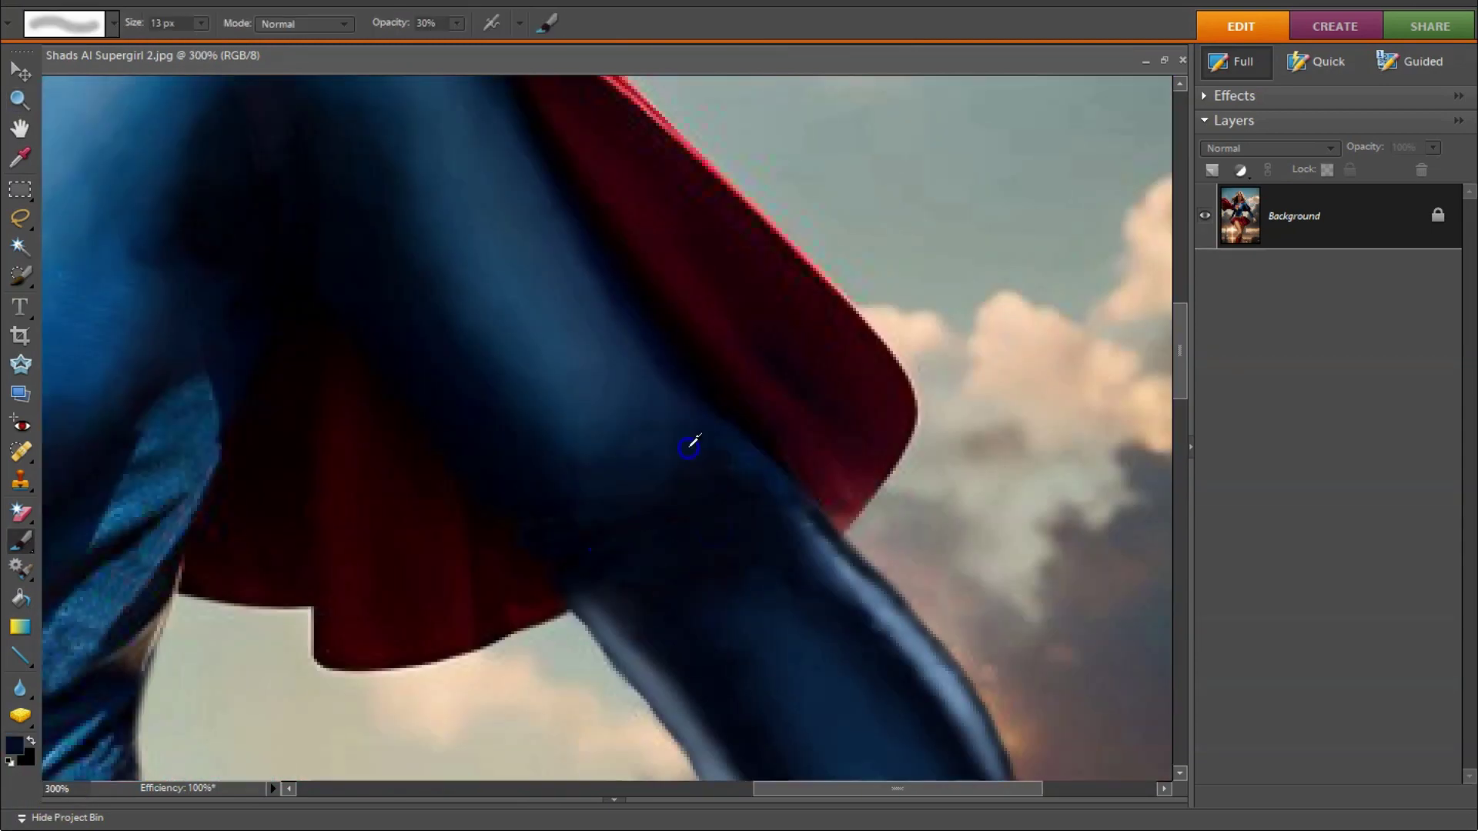
{"action": "scroll", "coordinate": [291, 218], "scroll_direction": "up", "scroll_amount": 3}
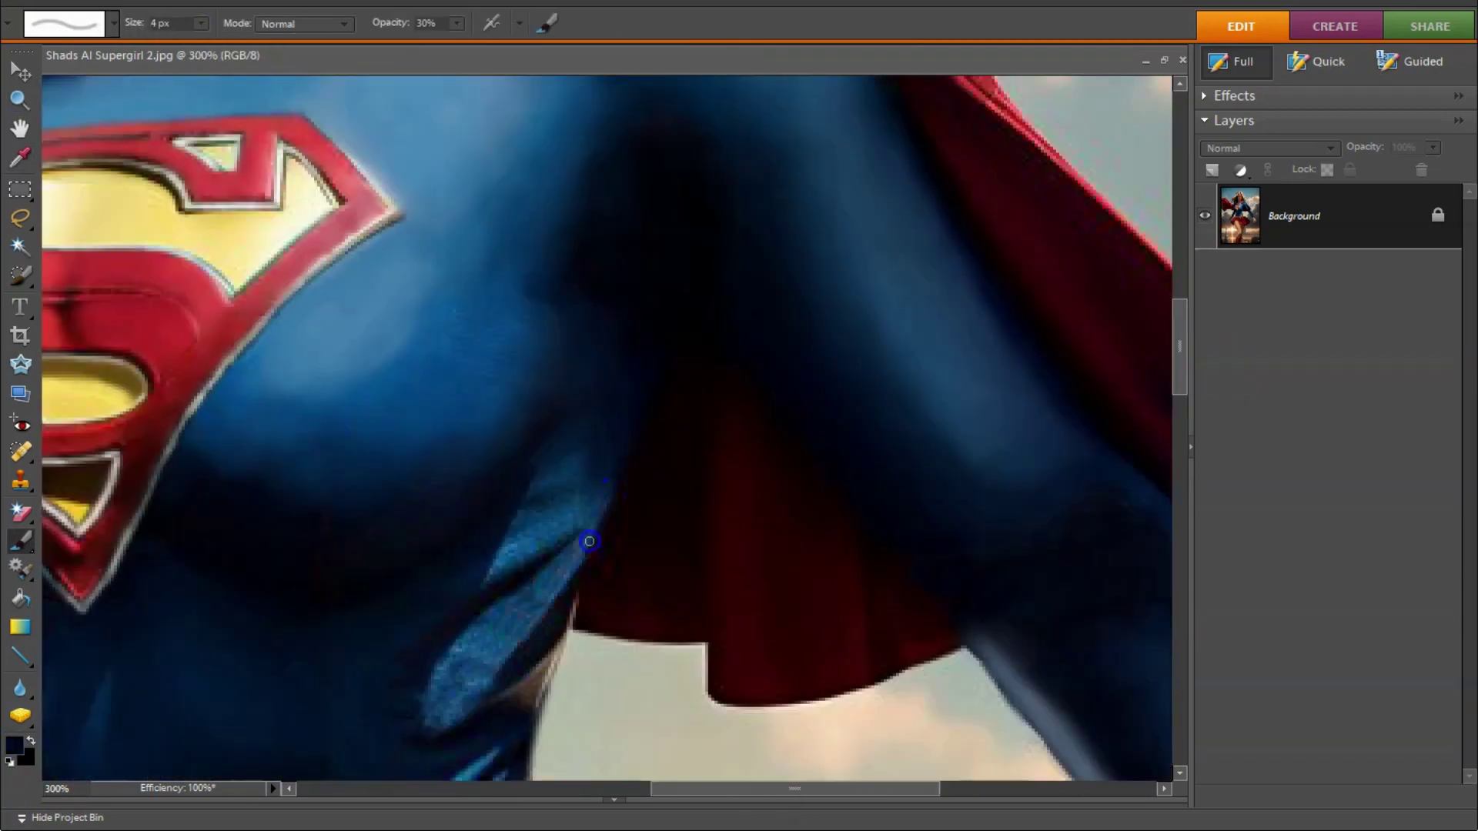
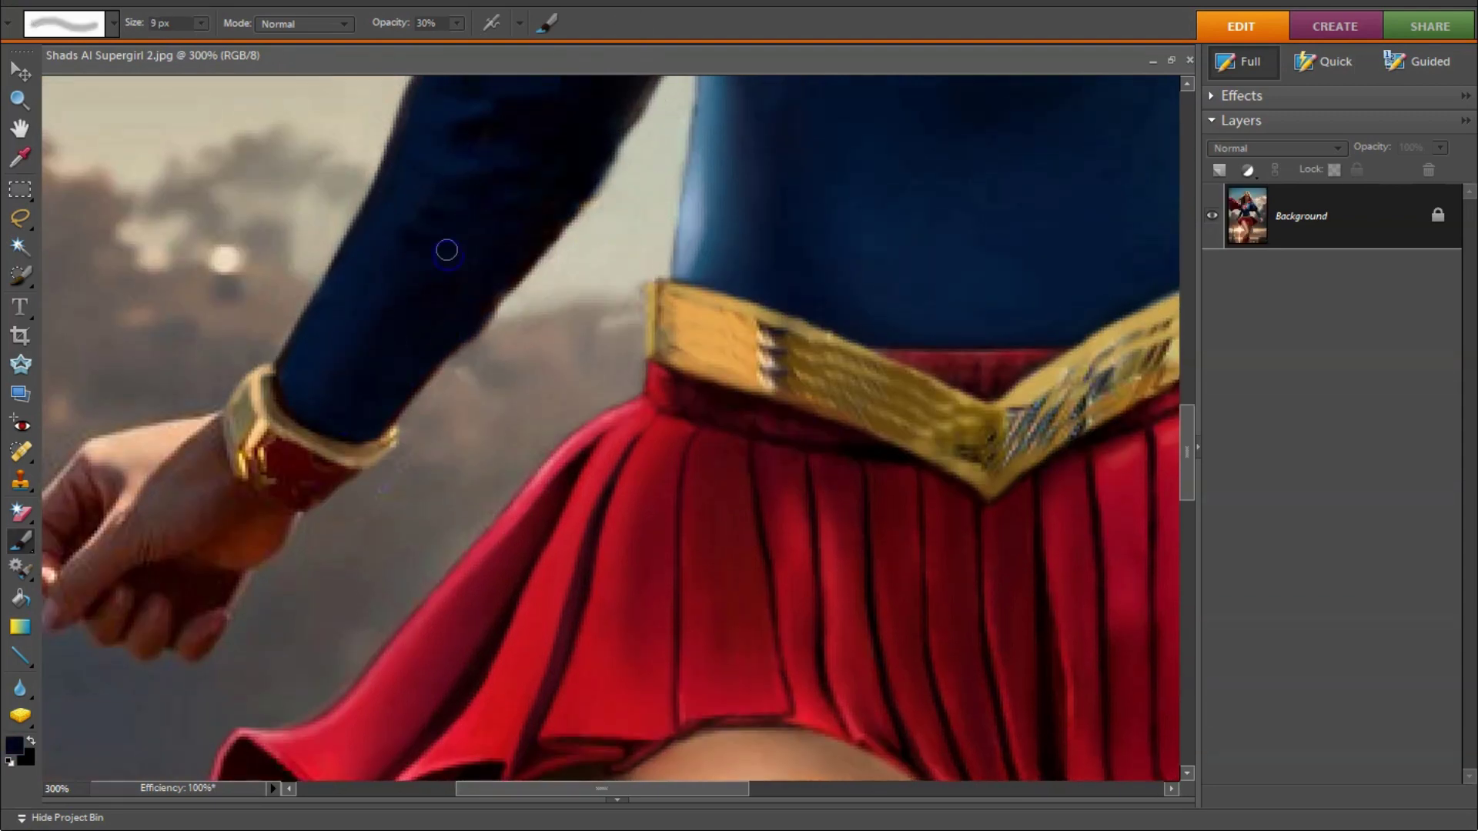
Step: Shade the left blue sleeve at low opacity and add light rim highlights along both edges
{"action": "scroll", "coordinate": [446, 250], "scroll_direction": "up", "scroll_amount": 3}
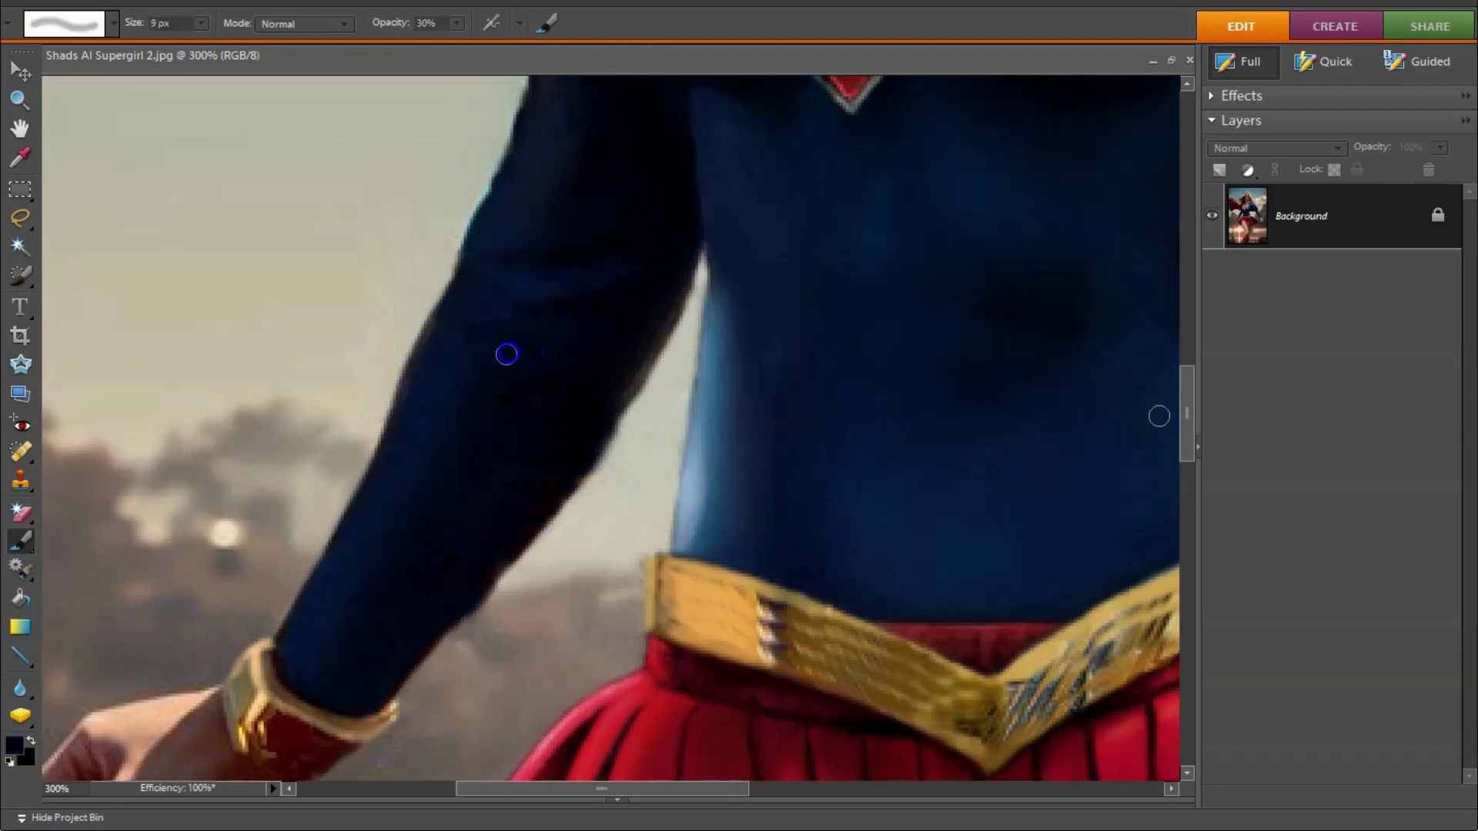
{"action": "scroll", "coordinate": [474, 329], "scroll_direction": "up", "scroll_amount": 2}
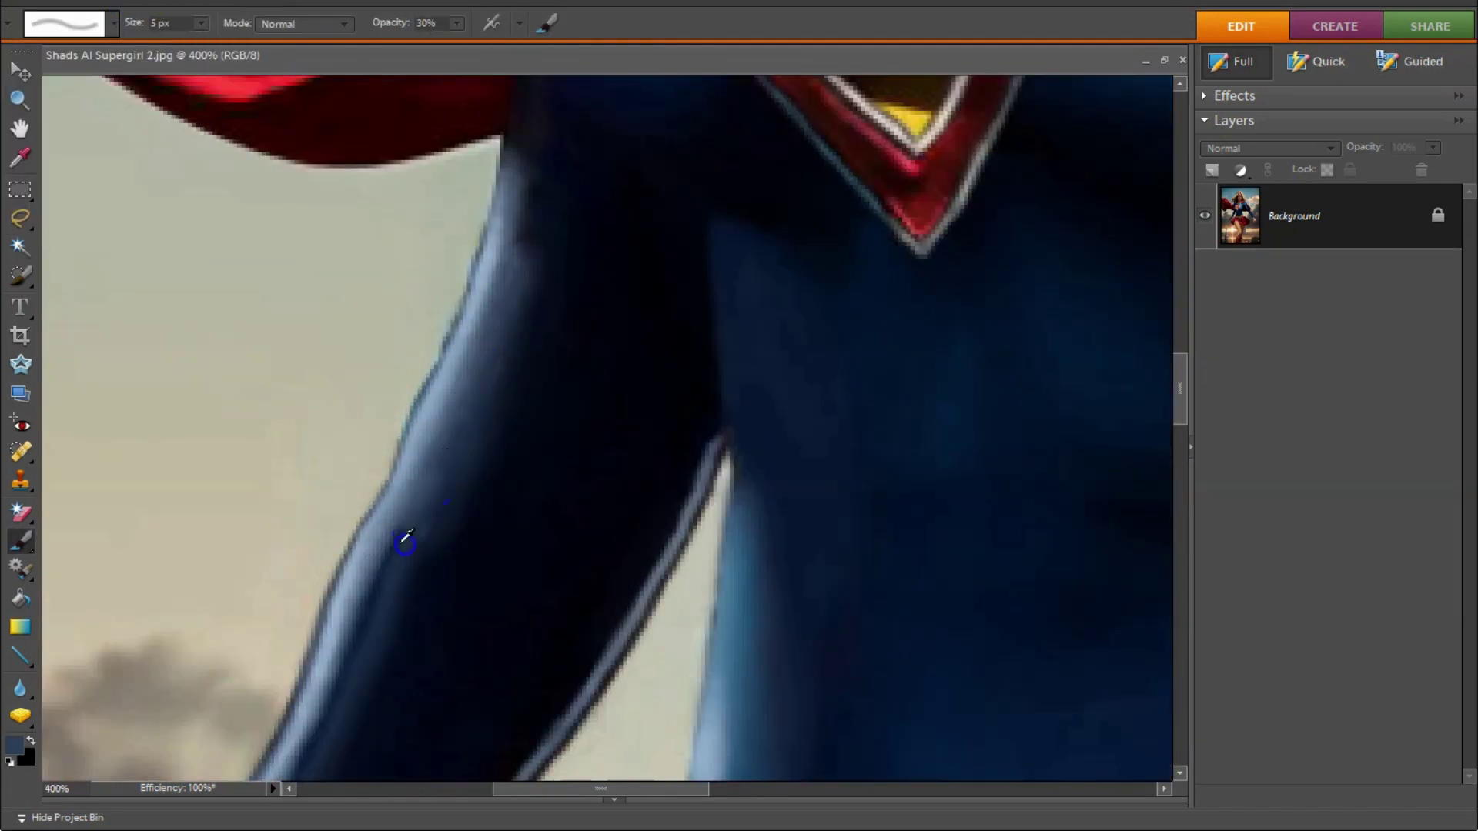
{"action": "scroll", "coordinate": [405, 544], "scroll_direction": "down", "scroll_amount": 5}
{"action": "scroll", "coordinate": [385, 362], "scroll_direction": "down", "scroll_amount": 5}
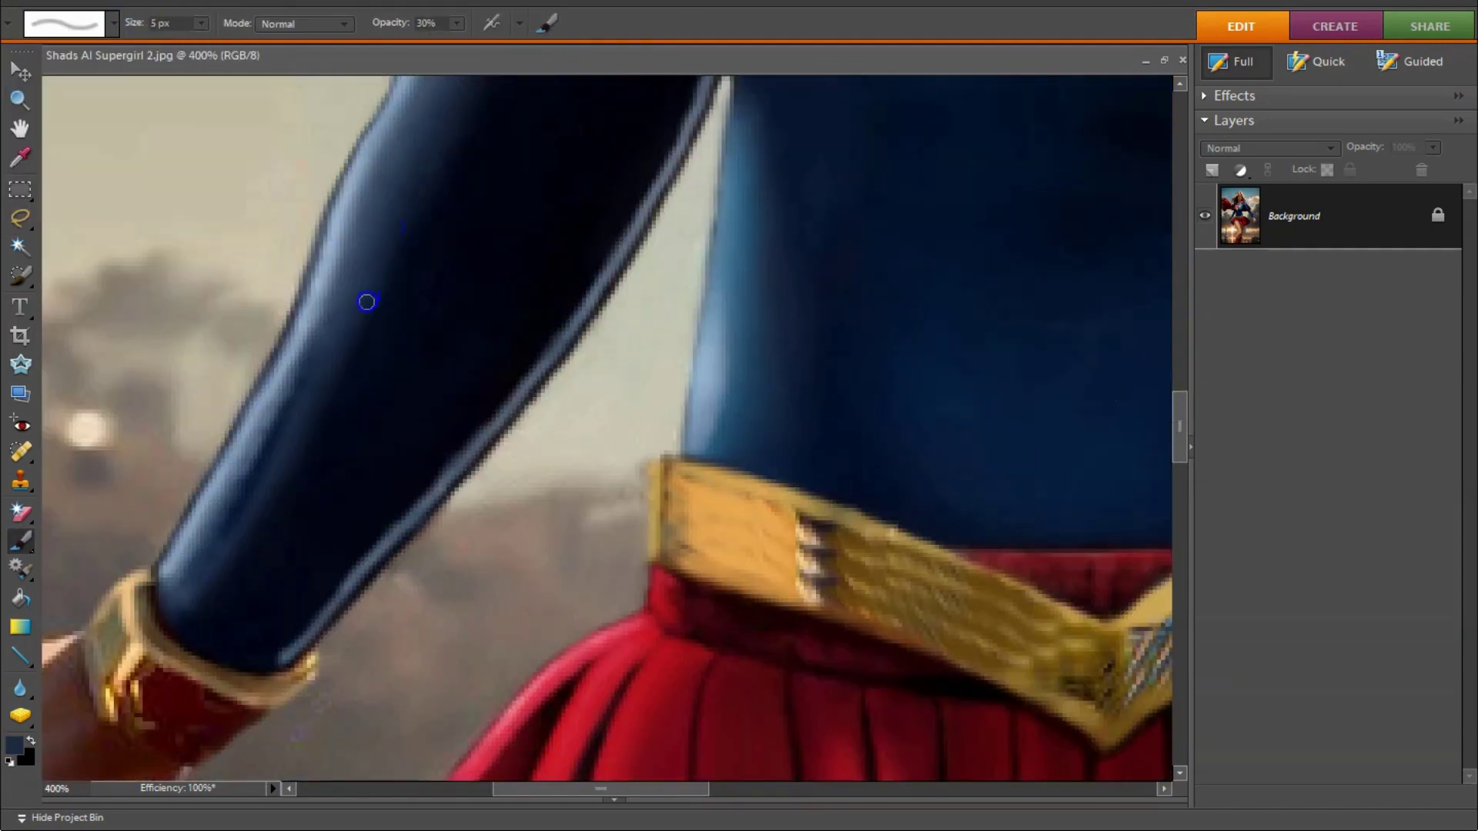
{"action": "left_click", "coordinate": [306, 475]}
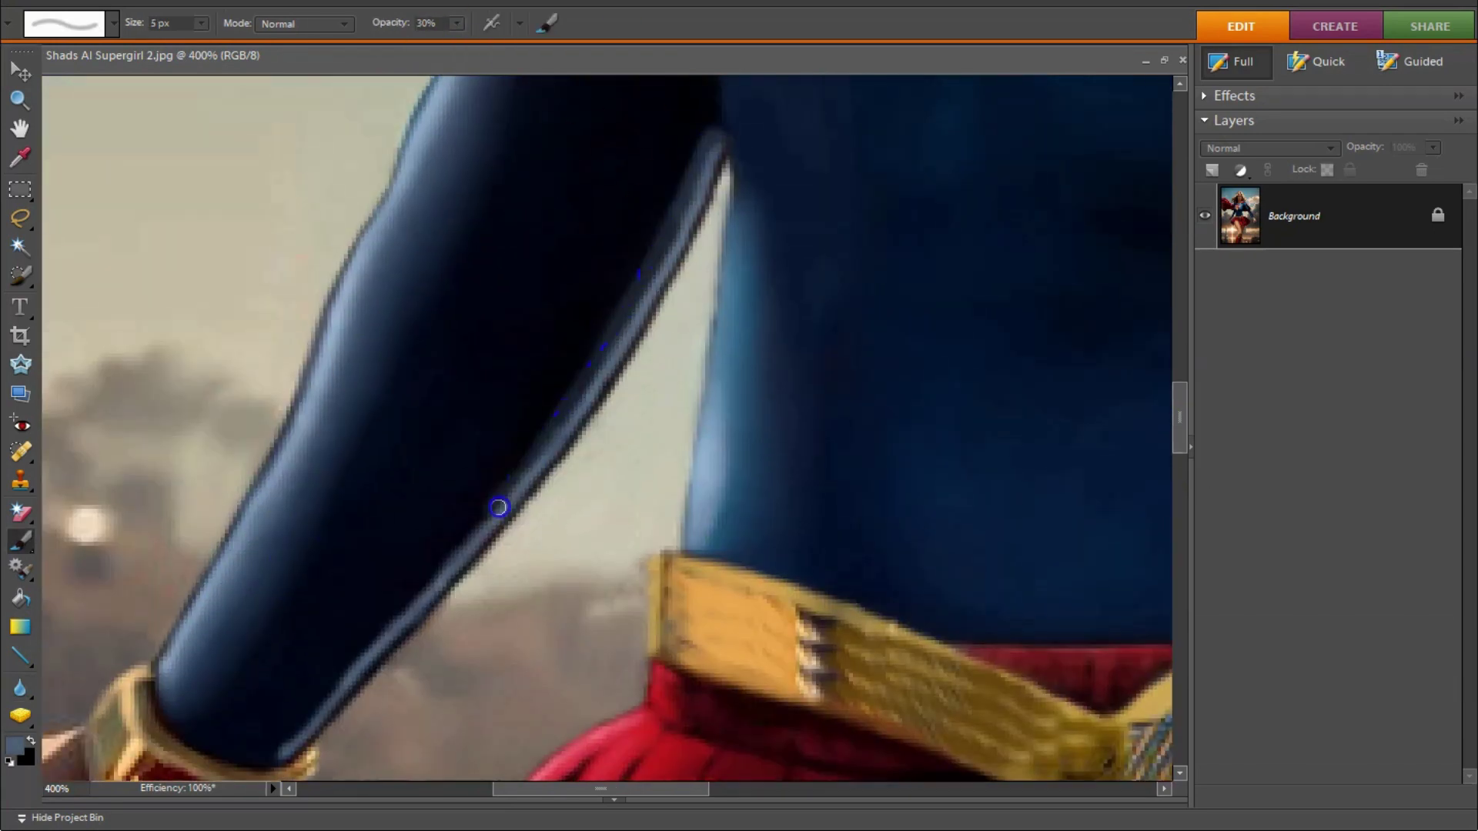
{"action": "left_click", "coordinate": [267, 620]}
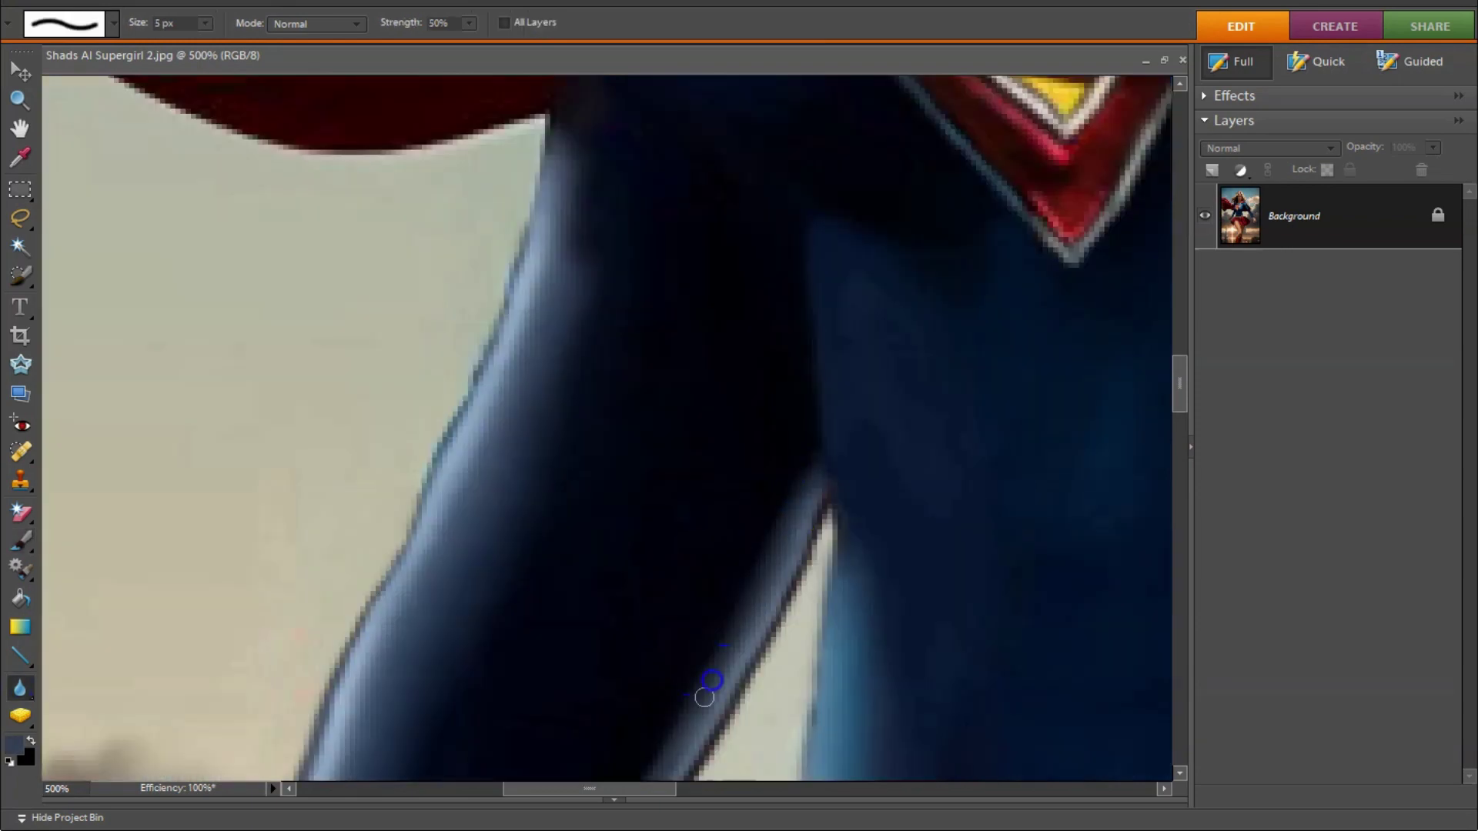
{"action": "left_click", "coordinate": [332, 202]}
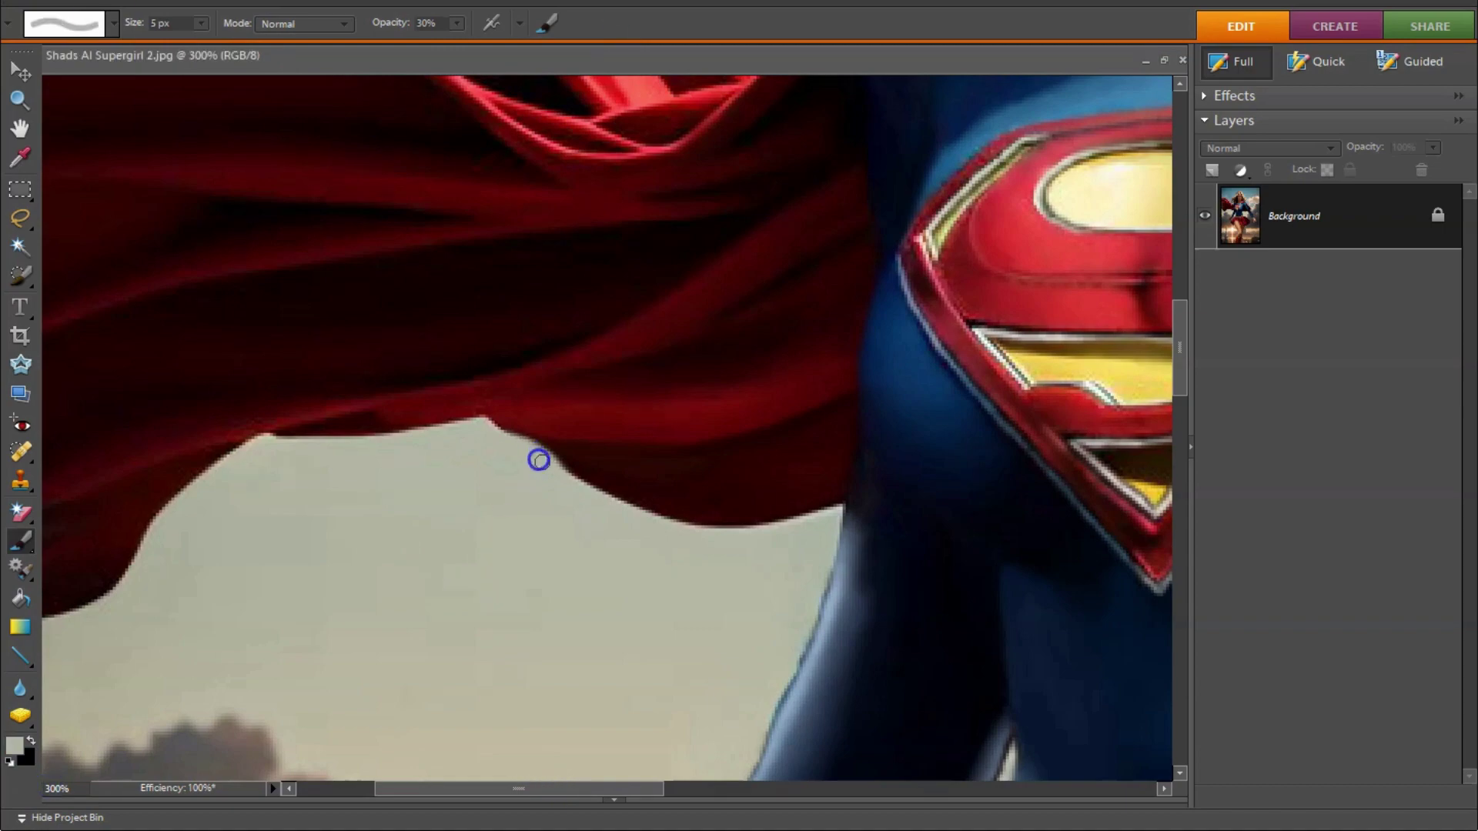
Step: Sample the pale sky and paint it over the cape's lower edge with an enlarged brush
{"action": "left_click", "coordinate": [388, 584], "text": "alt"}
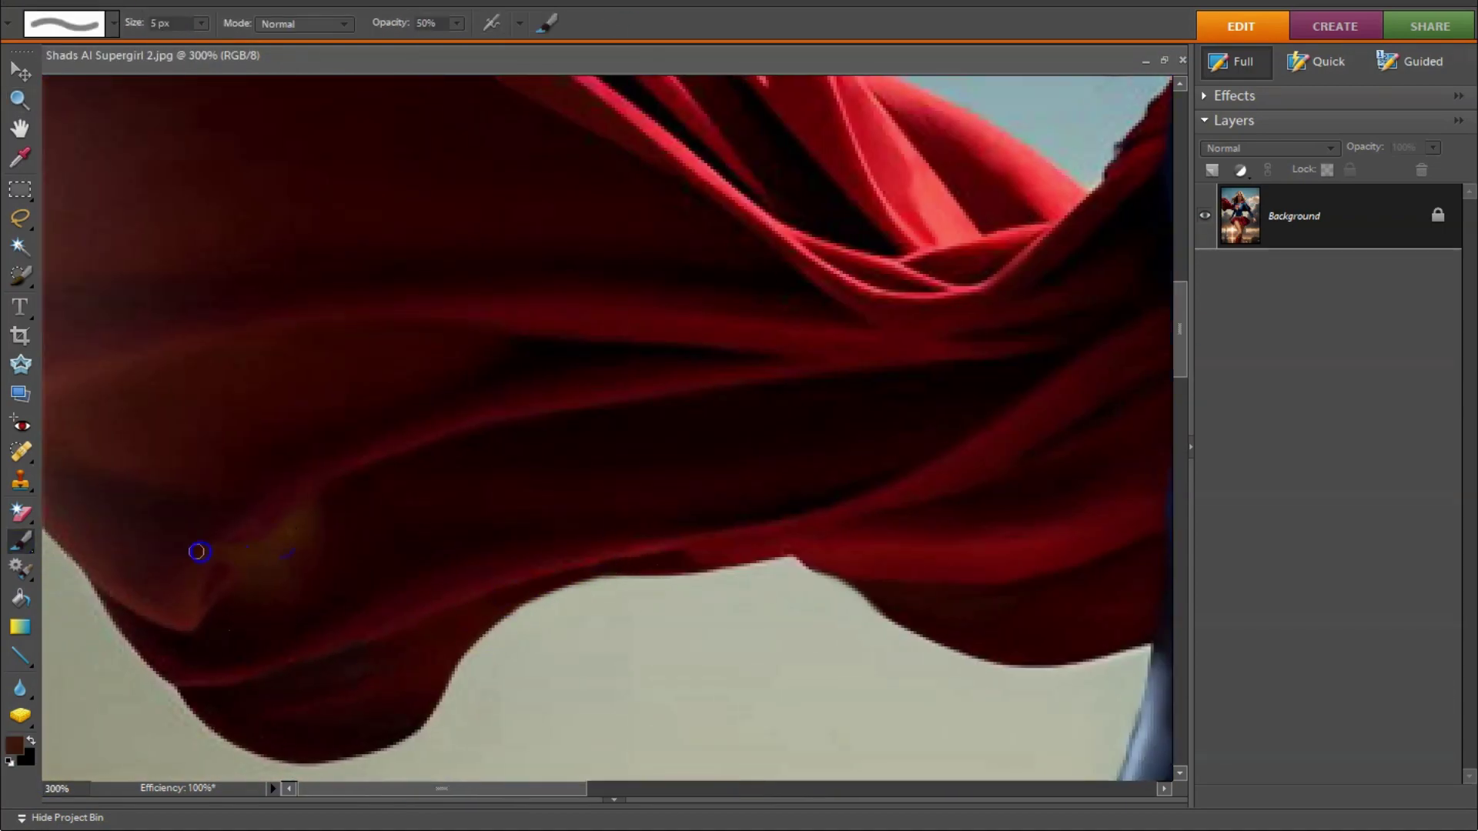
{"action": "left_click", "coordinate": [19, 99]}
{"action": "left_click", "coordinate": [561, 363], "text": "alt"}
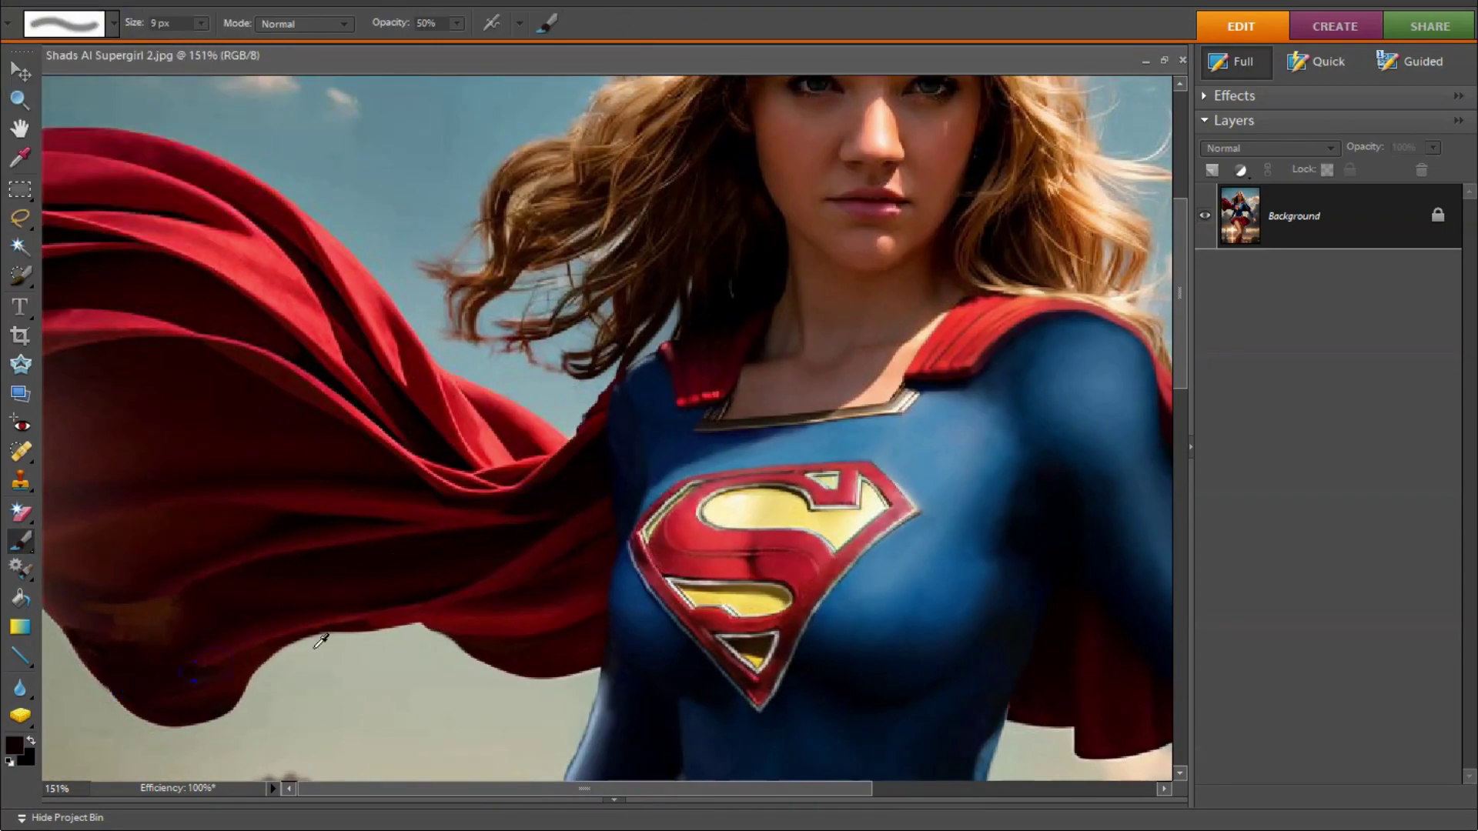
{"action": "left_click", "coordinate": [154, 248], "text": "alt"}
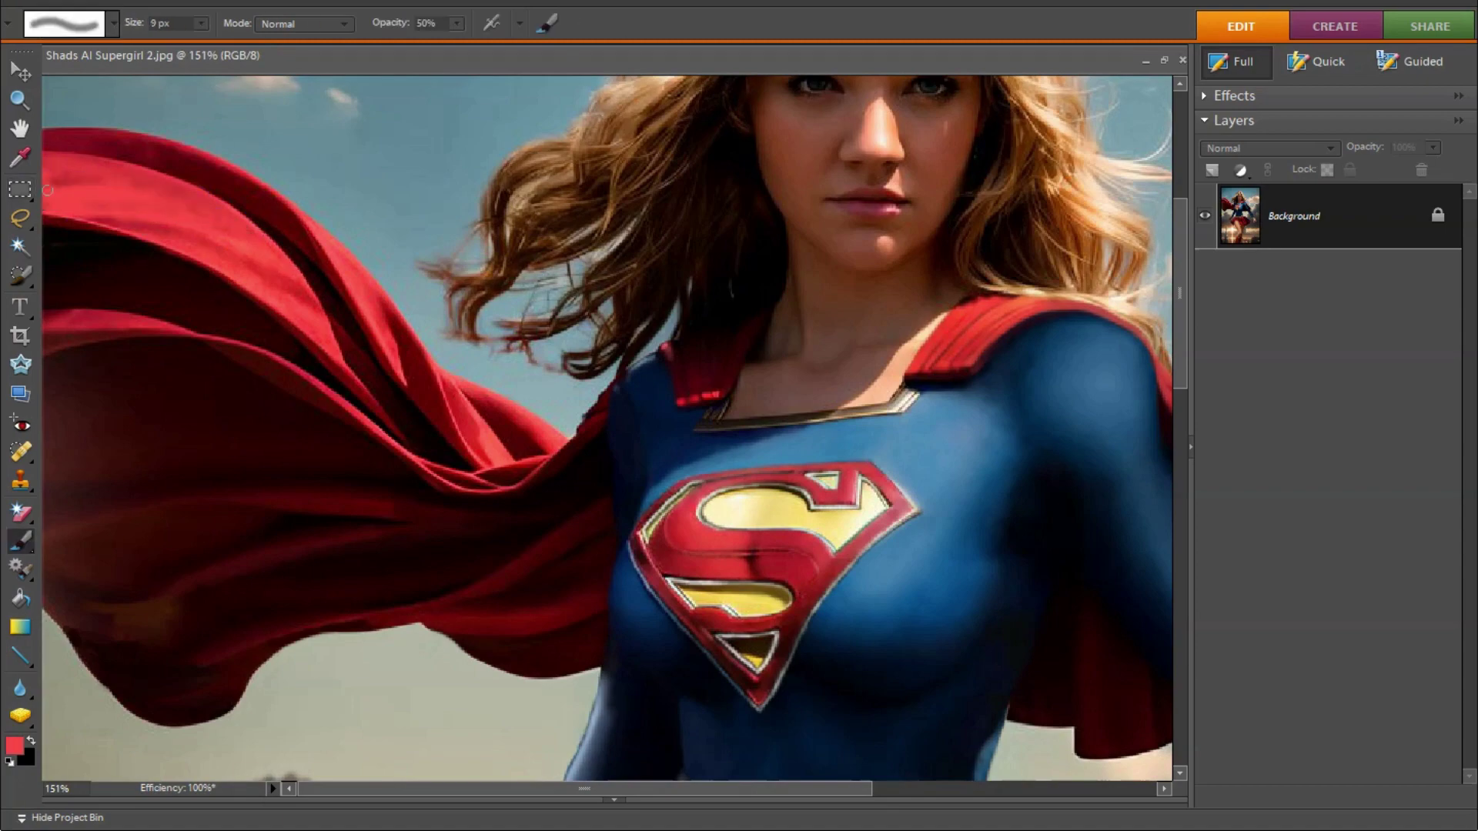
{"action": "key", "text": "z"}
{"action": "left_click", "coordinate": [341, 485]}
{"action": "key", "text": "b"}
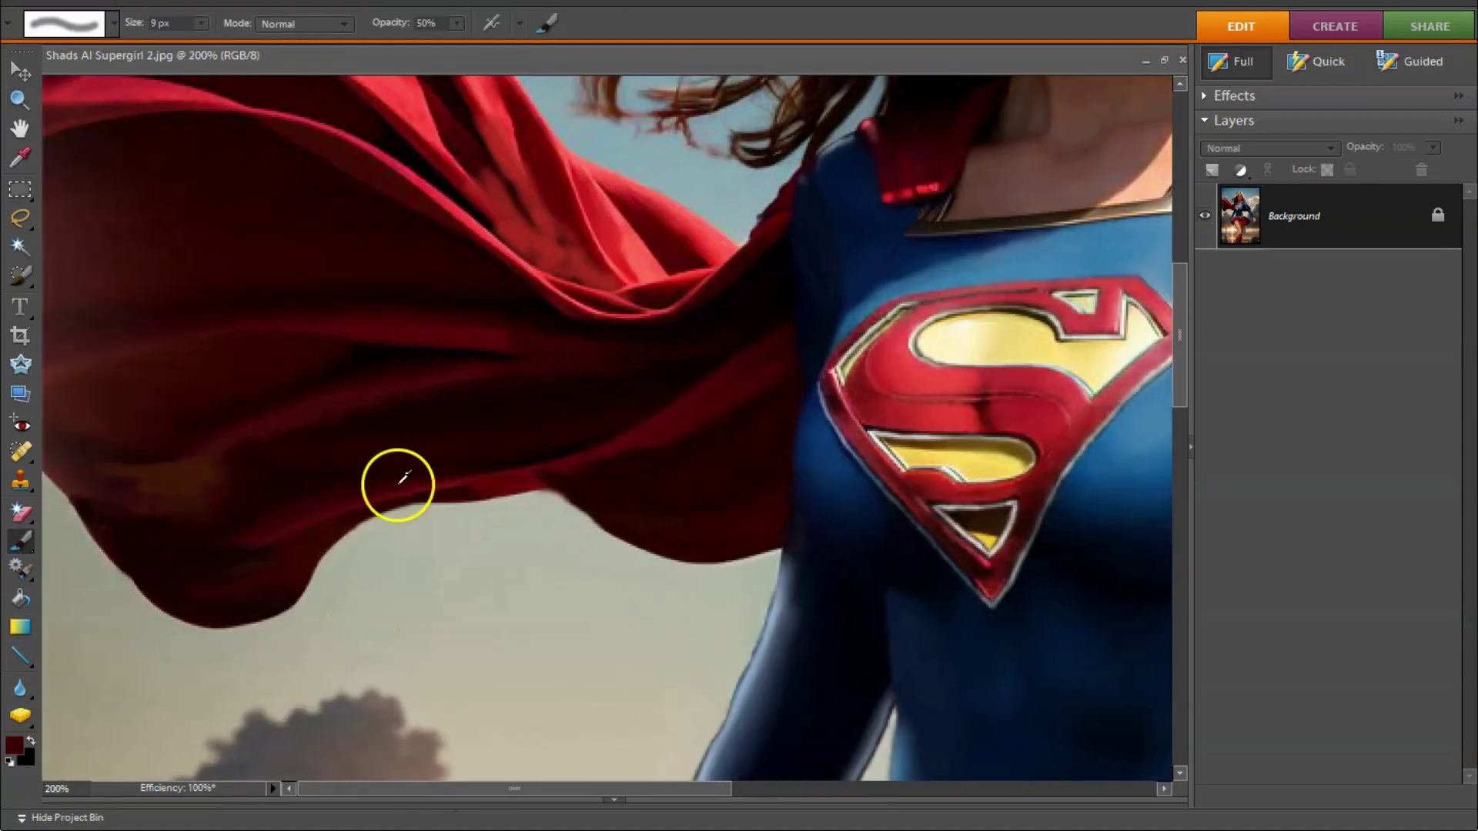
{"action": "left_click", "coordinate": [213, 628], "text": "alt"}
{"action": "left_click_drag", "start_coordinate": [213, 628], "coordinate": [238, 544]}
{"action": "scroll", "coordinate": [238, 544], "scroll_direction": "up", "scroll_amount": 3}
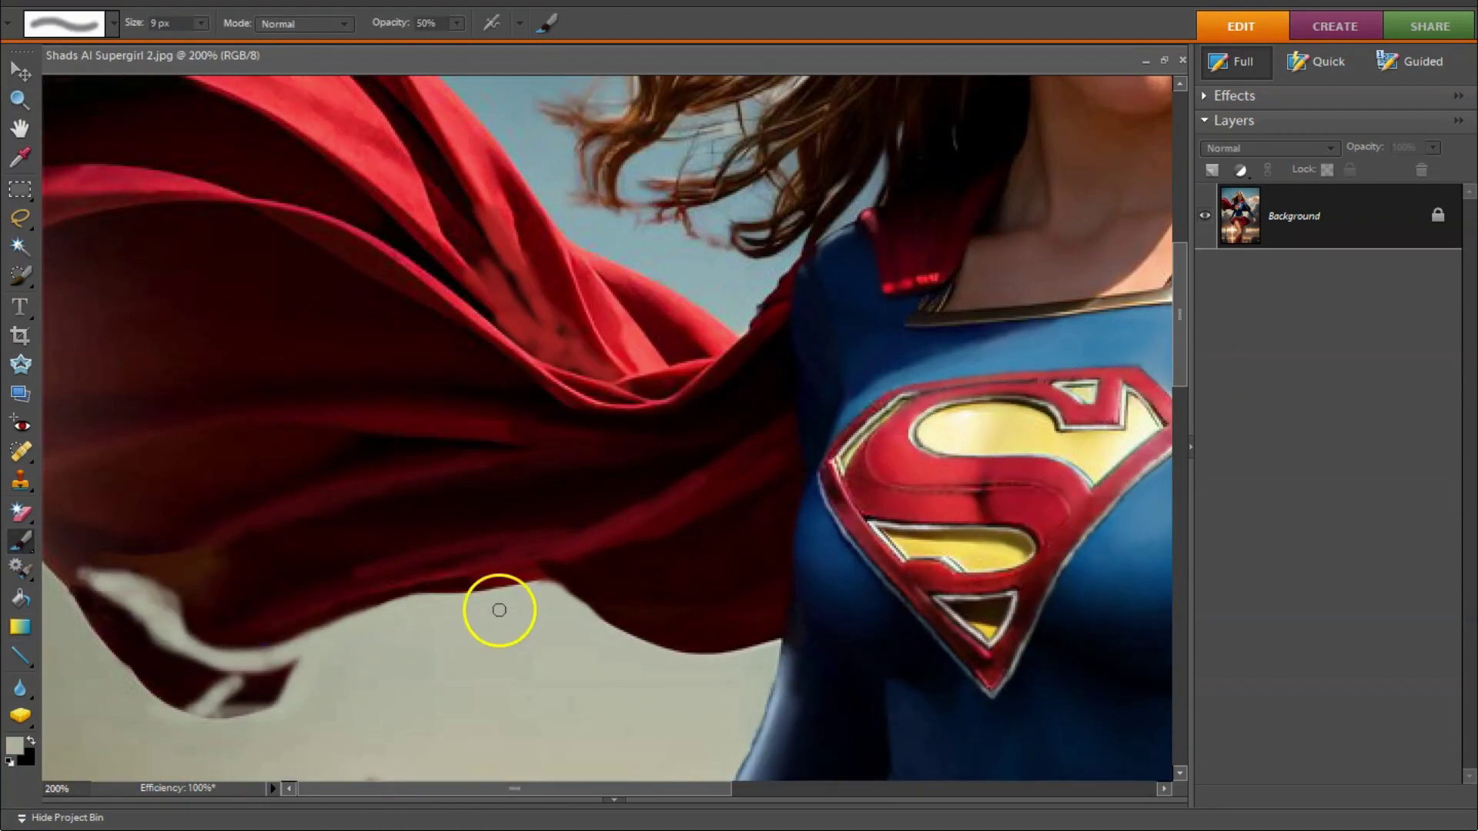
{"action": "key", "text": "bracketright"}
{"action": "left_click_drag", "start_coordinate": [284, 674], "coordinate": [224, 706]}
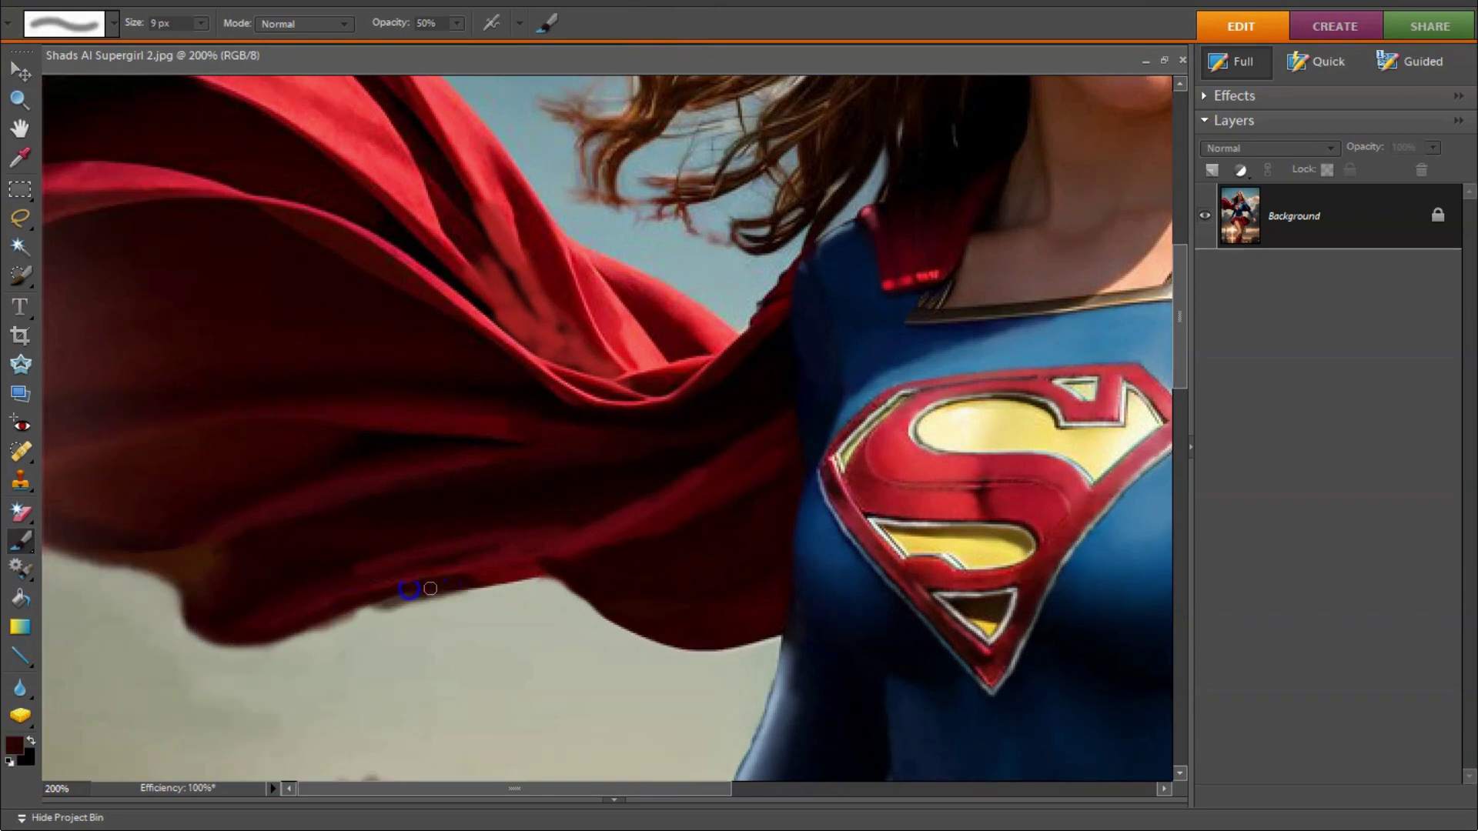
Step: At 300% zoom, fill the cape fold gap and ragged tip with sky blue using a 9 px brush
{"action": "left_click", "coordinate": [592, 371], "text": "alt"}
{"action": "key", "text": "bracketleft"}
{"action": "key", "text": "bracketleft"}
{"action": "key", "text": "bracketleft"}
{"action": "key", "text": "ctrl+equal"}
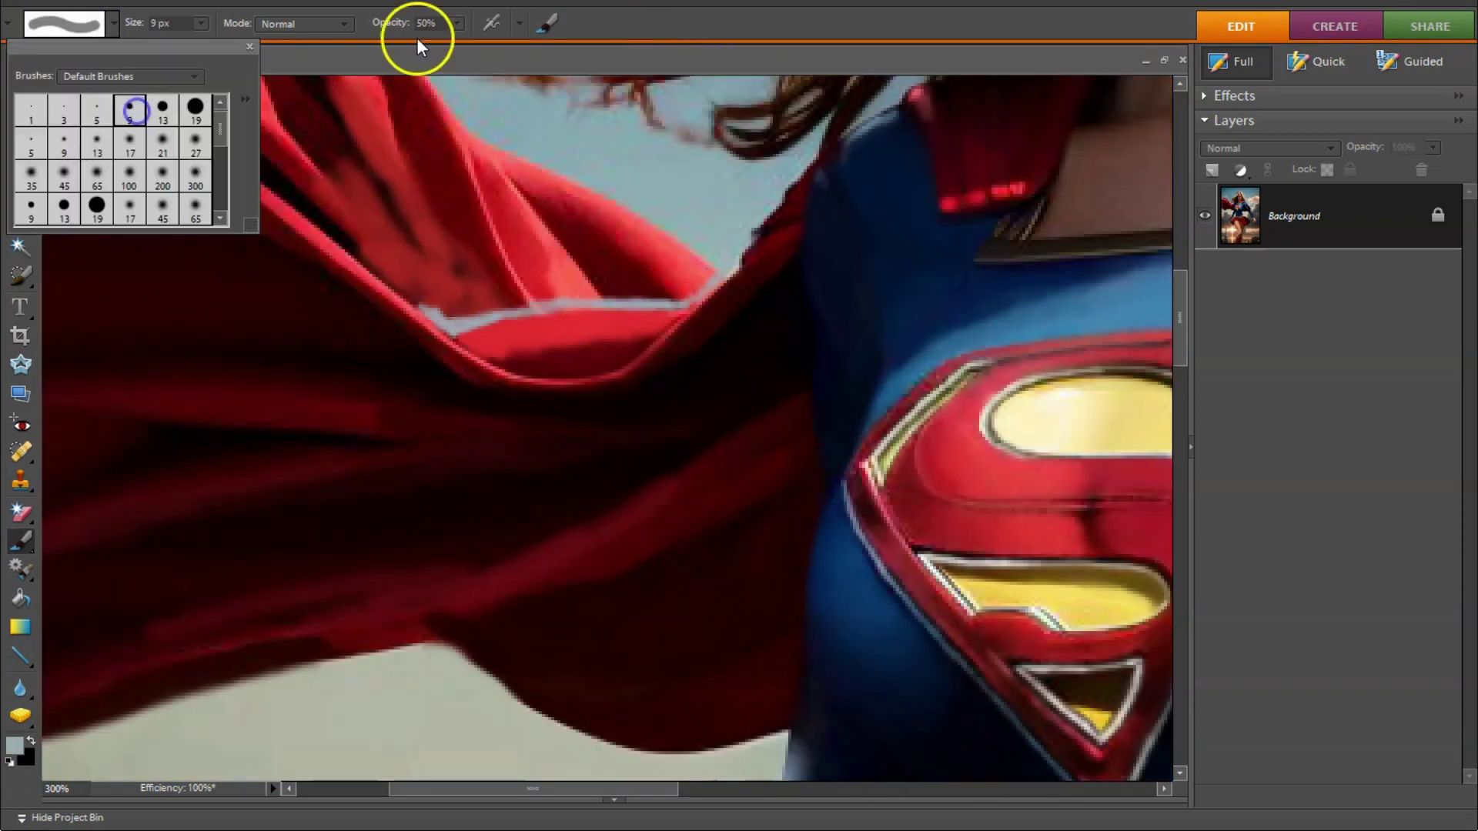
{"action": "scroll", "coordinate": [462, 303], "scroll_direction": "up", "scroll_amount": 5}
{"action": "left_click_drag", "start_coordinate": [621, 354], "coordinate": [436, 493]}
{"action": "scroll", "coordinate": [437, 493], "scroll_direction": "up", "scroll_amount": 7}
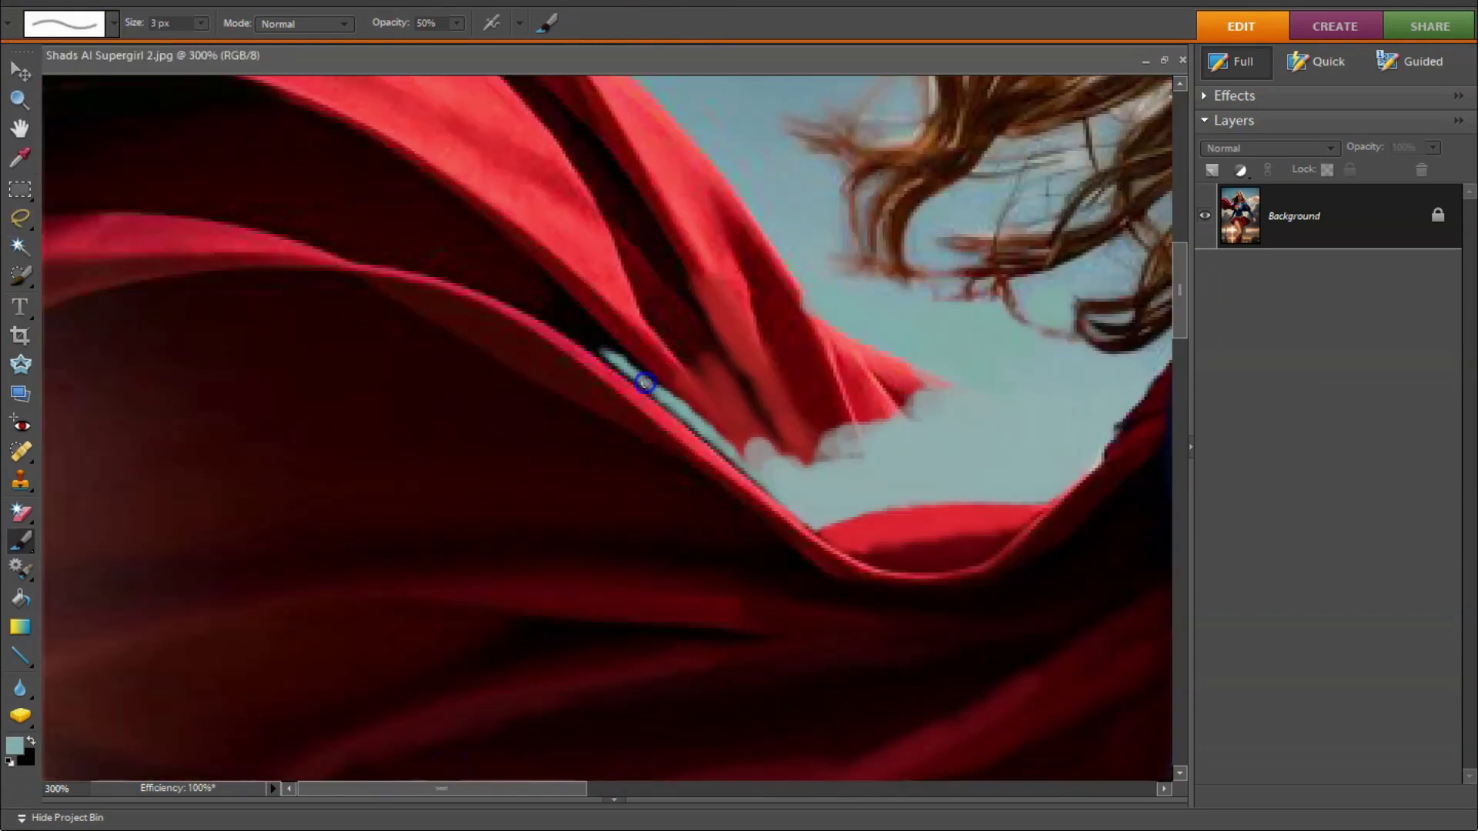
{"action": "scroll", "coordinate": [437, 493], "scroll_direction": "left", "scroll_amount": 5}
{"action": "left_click_drag", "start_coordinate": [693, 655], "coordinate": [226, 468]}
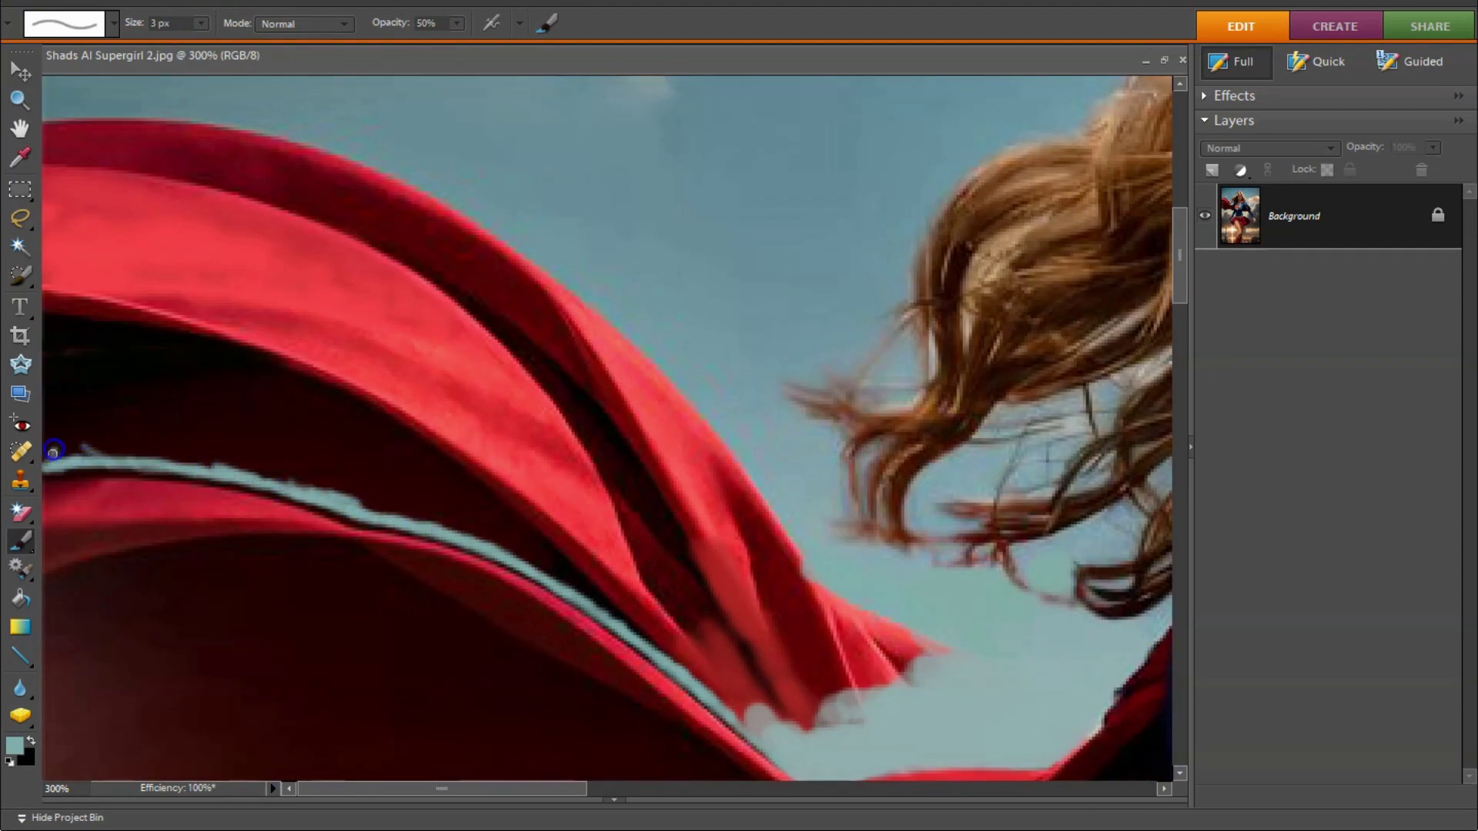
{"action": "key", "text": "bracketright"}
{"action": "key", "text": "bracketright"}
{"action": "key", "text": "bracketright"}
{"action": "mouse_move", "coordinate": [847, 692]}
{"action": "left_mouse_down"}
{"action": "mouse_move", "coordinate": [551, 566]}
{"action": "mouse_move", "coordinate": [47, 444]}
{"action": "mouse_move", "coordinate": [881, 660]}
{"action": "mouse_move", "coordinate": [752, 637]}
{"action": "mouse_move", "coordinate": [772, 478]}
{"action": "mouse_move", "coordinate": [46, 385]}
{"action": "mouse_move", "coordinate": [426, 350]}
{"action": "mouse_move", "coordinate": [438, 224]}
{"action": "mouse_move", "coordinate": [746, 511]}
{"action": "left_mouse_up"}
{"action": "key", "text": "0"}
Step: Smooth the repainted sky over the former cape tip with a softer, lighter brush
{"action": "key", "text": "4"}
{"action": "scroll", "coordinate": [580, 336], "scroll_direction": "up", "scroll_amount": 2}
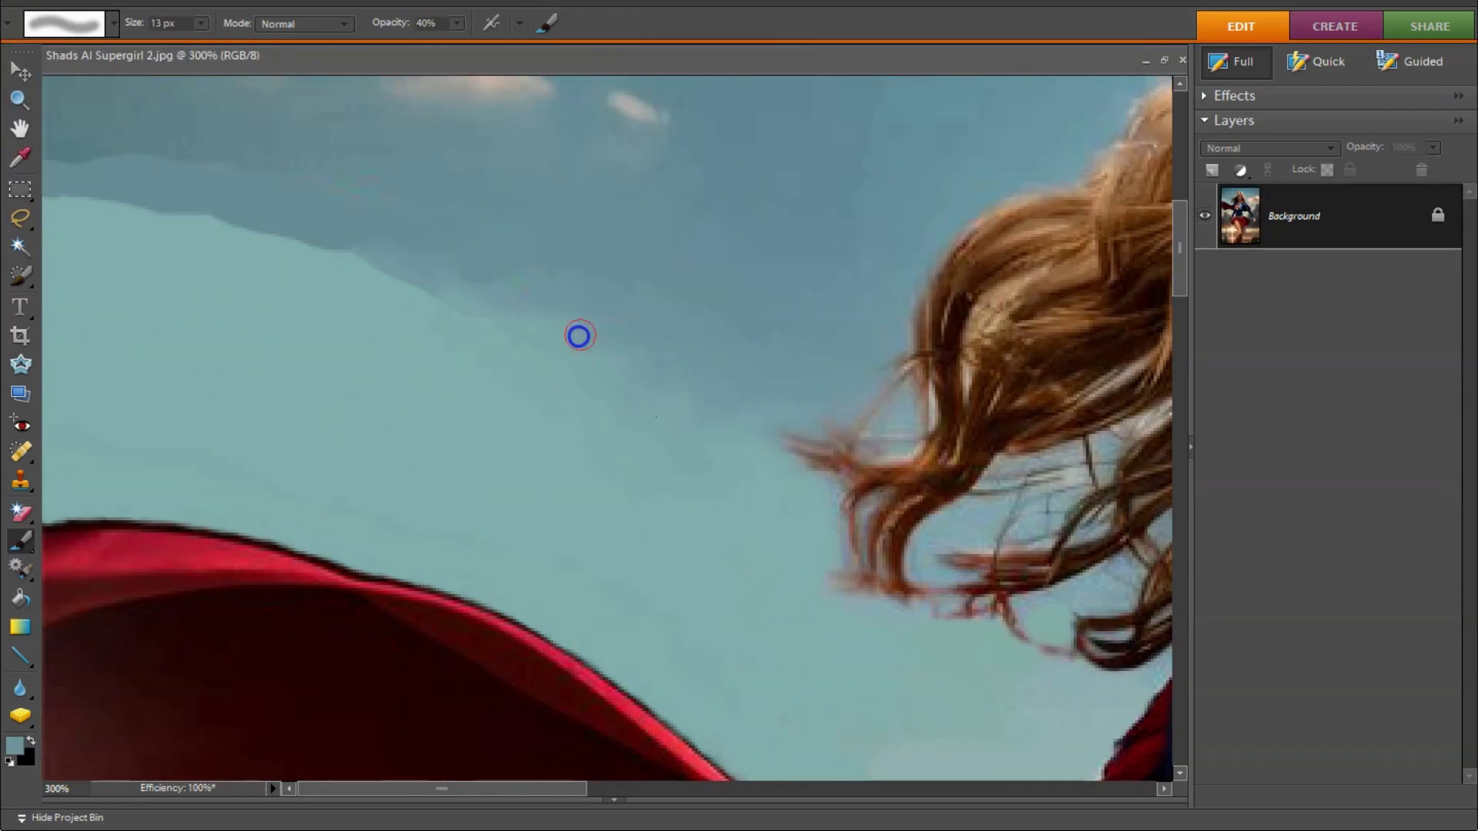
{"action": "mouse_move", "coordinate": [579, 336]}
{"action": "left_mouse_down"}
{"action": "mouse_move", "coordinate": [408, 244]}
{"action": "mouse_move", "coordinate": [59, 154]}
{"action": "left_mouse_up"}
{"action": "key", "text": "z"}
{"action": "left_click", "coordinate": [324, 494]}
{"action": "key", "text": "b"}
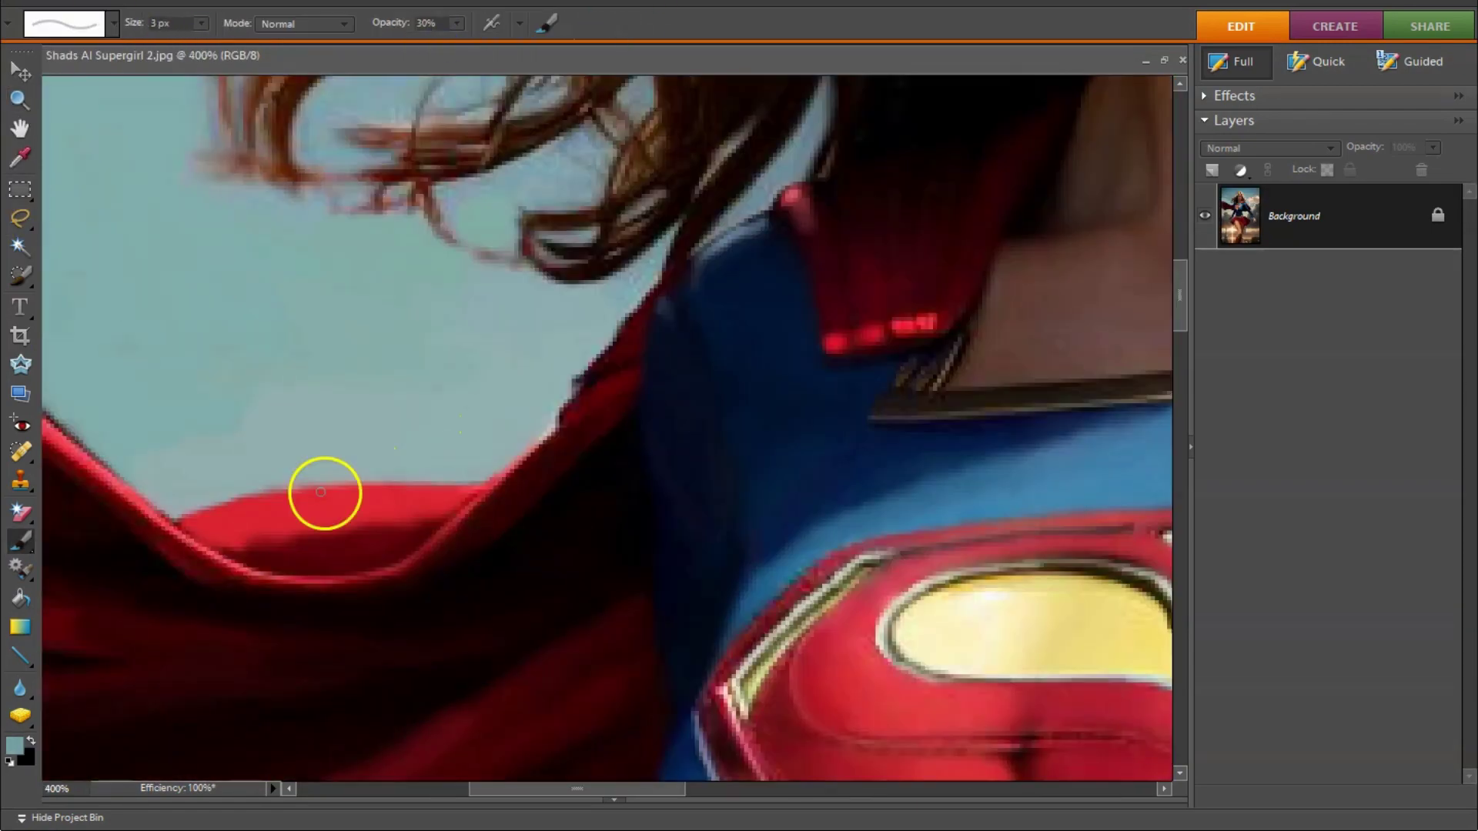
{"action": "scroll", "coordinate": [324, 493], "scroll_direction": "up", "scroll_amount": 1}
{"action": "scroll", "coordinate": [591, 522], "scroll_direction": "up", "scroll_amount": 3}
{"action": "scroll", "coordinate": [661, 544], "scroll_direction": "up", "scroll_amount": 1}
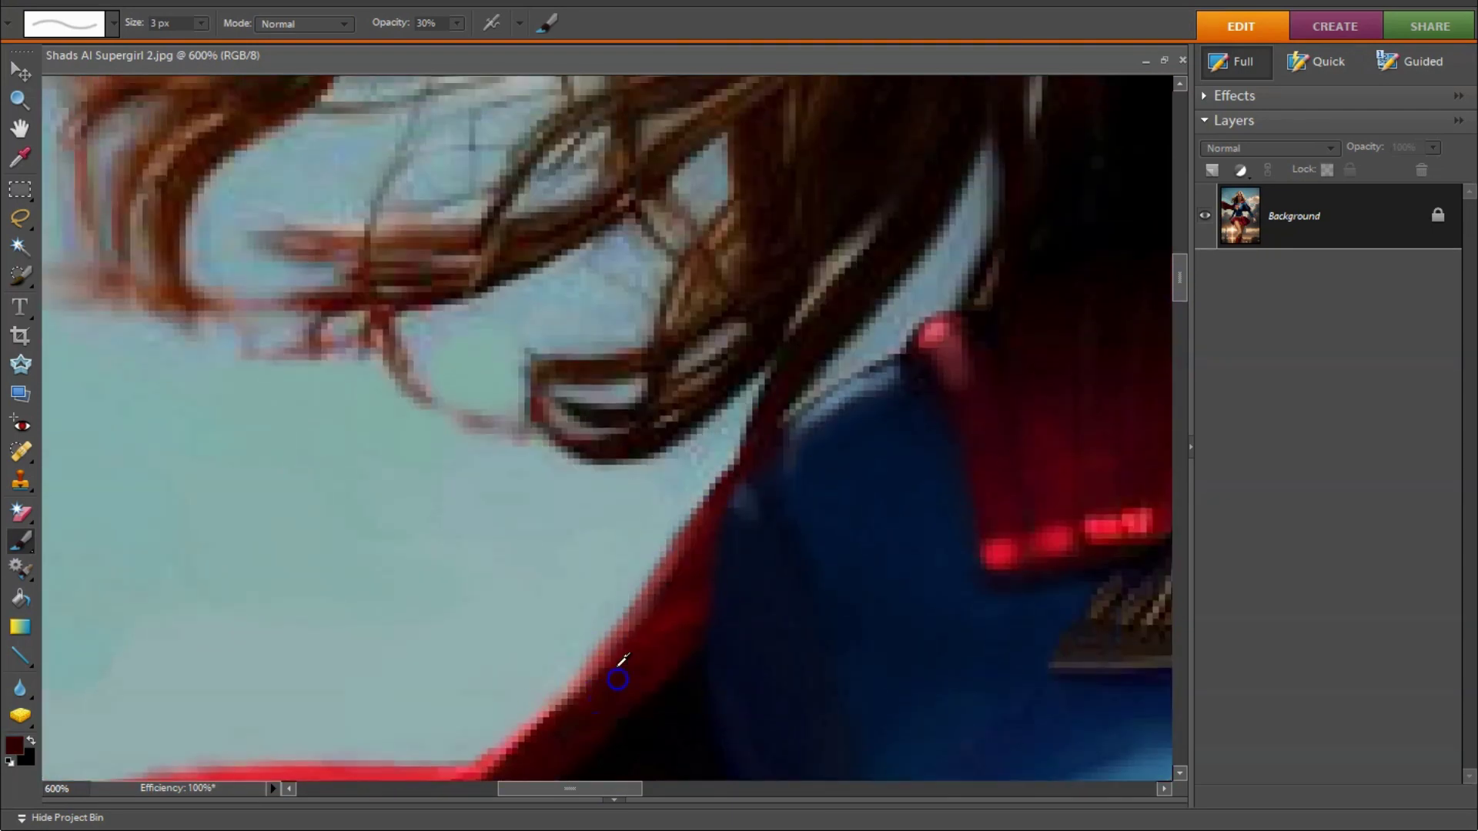
{"action": "scroll", "coordinate": [703, 545], "scroll_direction": "down", "scroll_amount": 3}
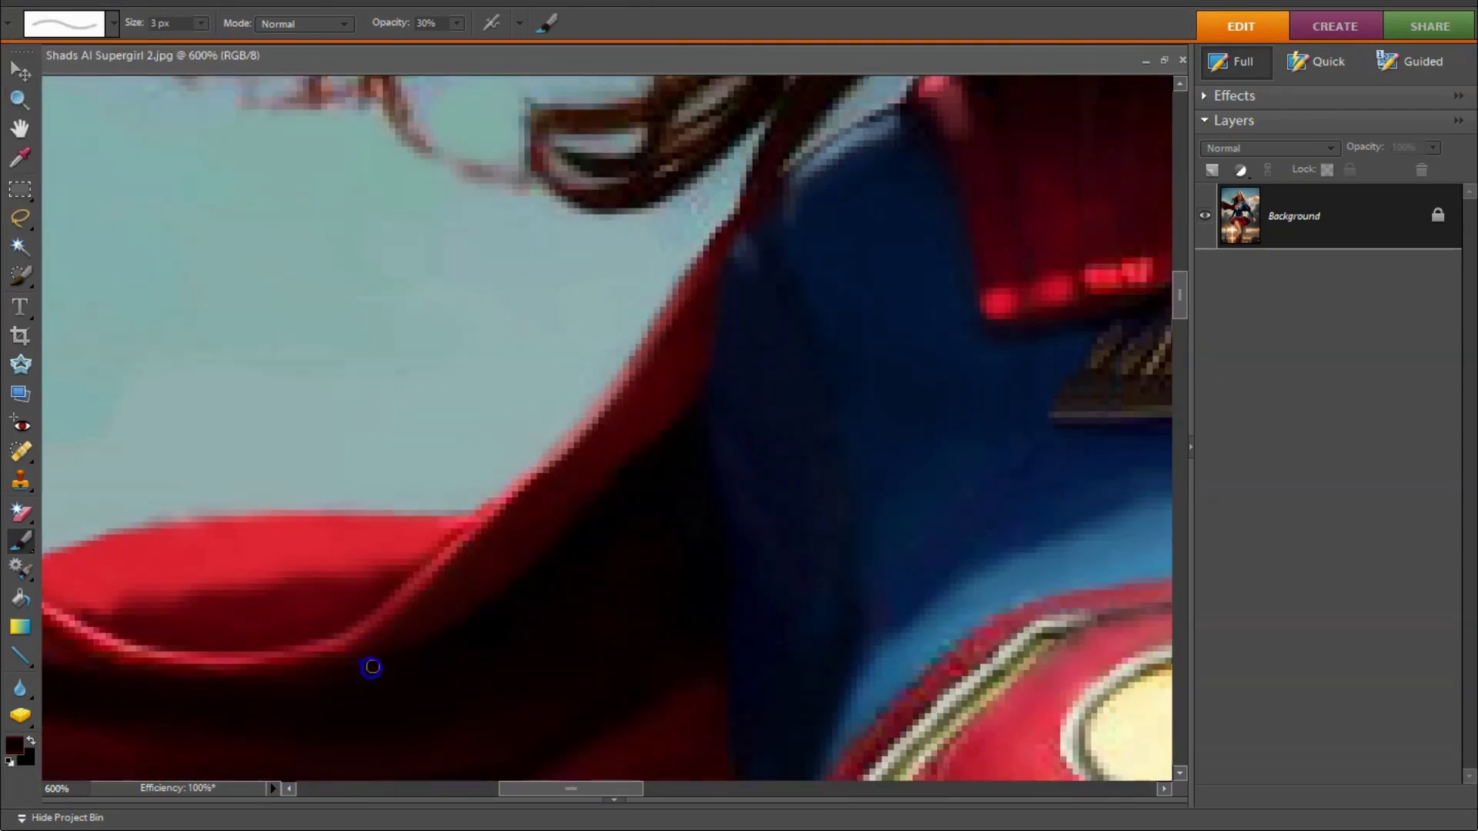
Step: Soften the cape edge with dark red sampled from inside the cape
{"action": "key", "text": "bracketright"}
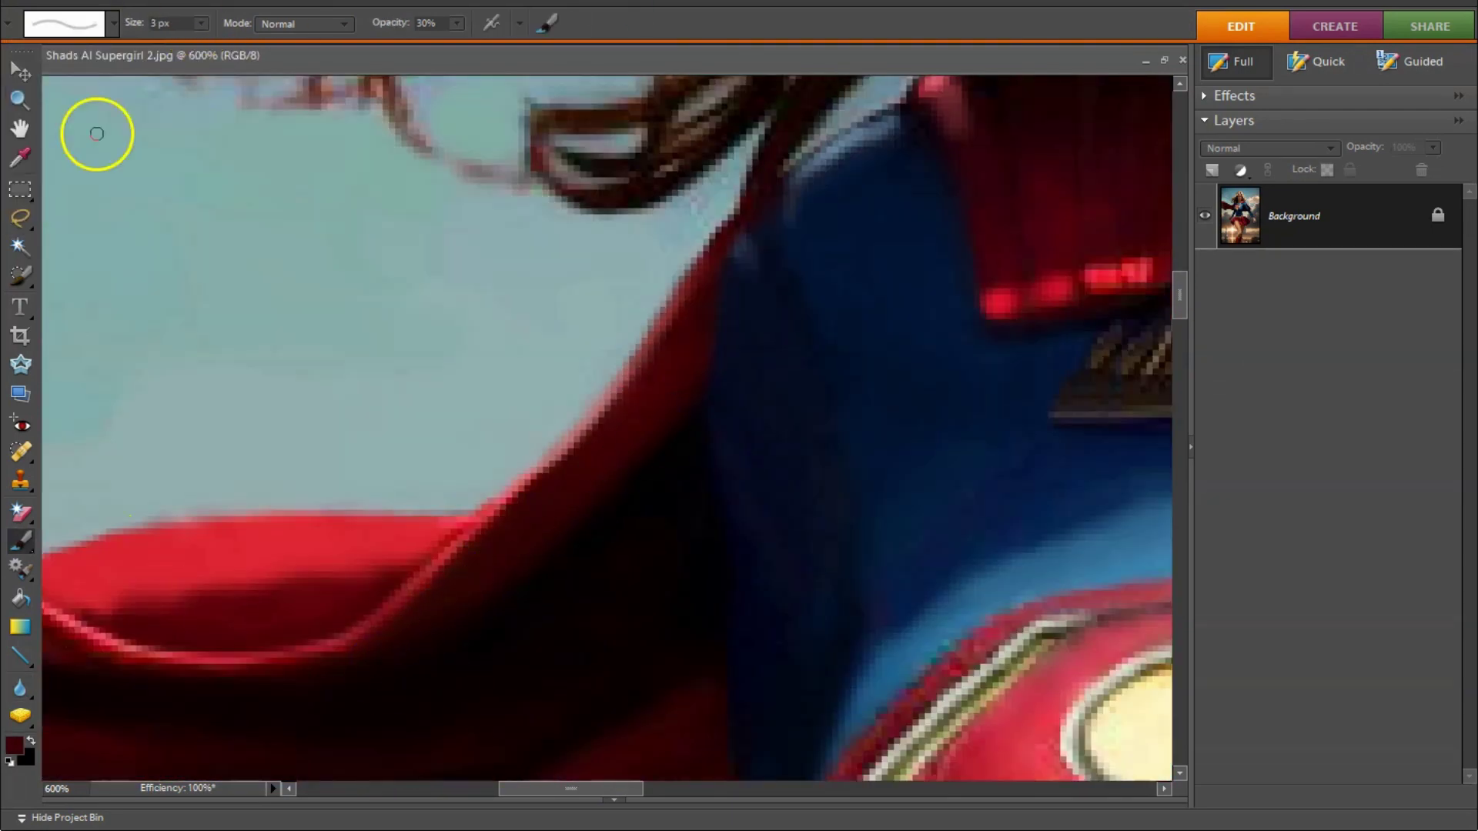
{"action": "scroll", "coordinate": [330, 587], "scroll_direction": "left", "scroll_amount": 3}
{"action": "left_click", "coordinate": [406, 597], "text": "alt"}
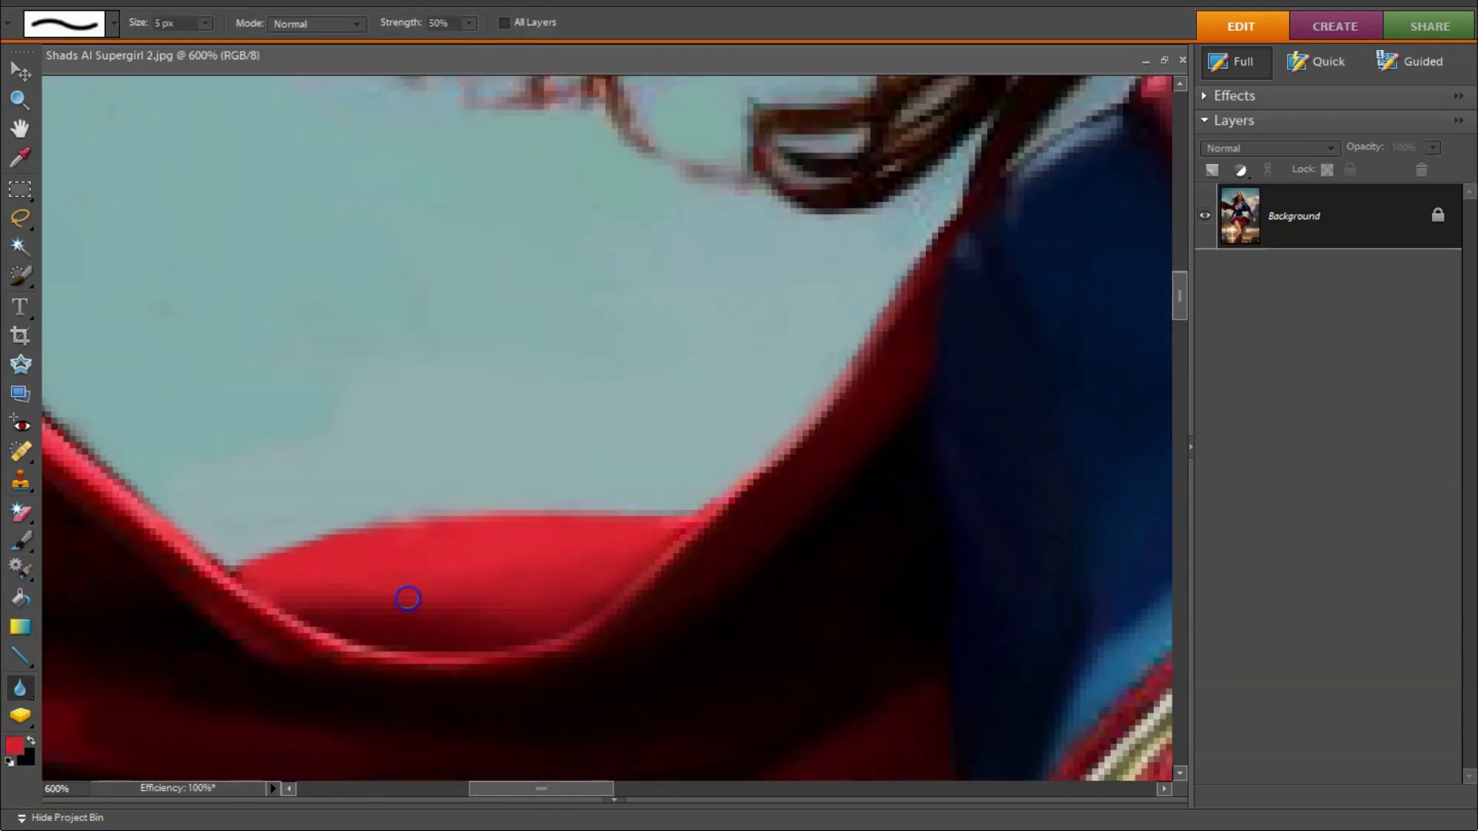
{"action": "key", "text": "bracketleft"}
{"action": "scroll", "coordinate": [323, 415], "scroll_direction": "left", "scroll_amount": 3}
{"action": "left_click_drag", "start_coordinate": [557, 789], "coordinate": [453, 795]}
{"action": "scroll", "coordinate": [844, 475], "scroll_direction": "up", "scroll_amount": 3}
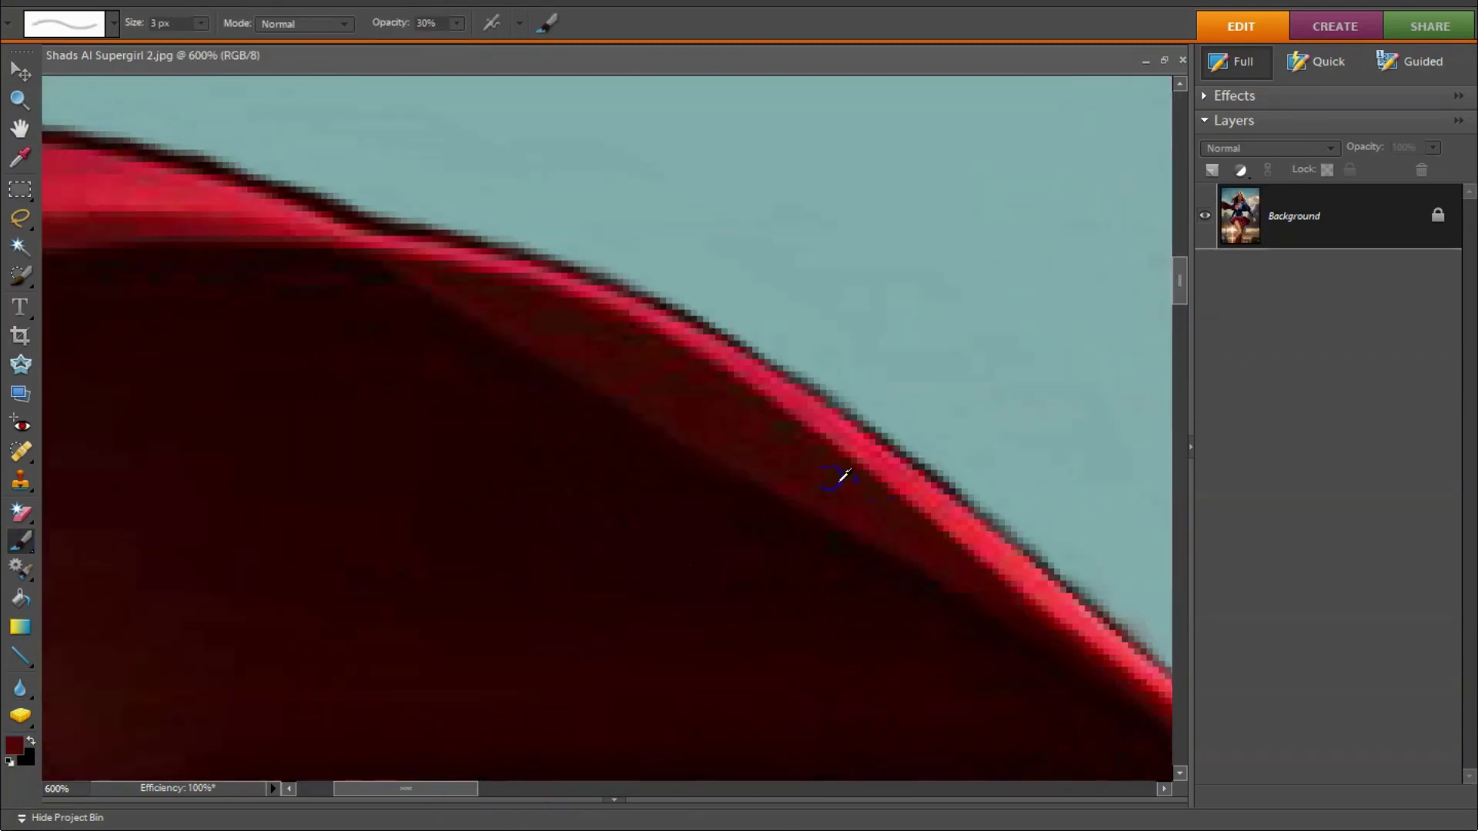
{"action": "scroll", "coordinate": [351, 267], "scroll_direction": "left", "scroll_amount": 3}
Step: Widen the cape's bright-red rim and fold with a 5 px brush at 50% opacity
{"action": "left_click", "coordinate": [364, 200], "text": "alt"}
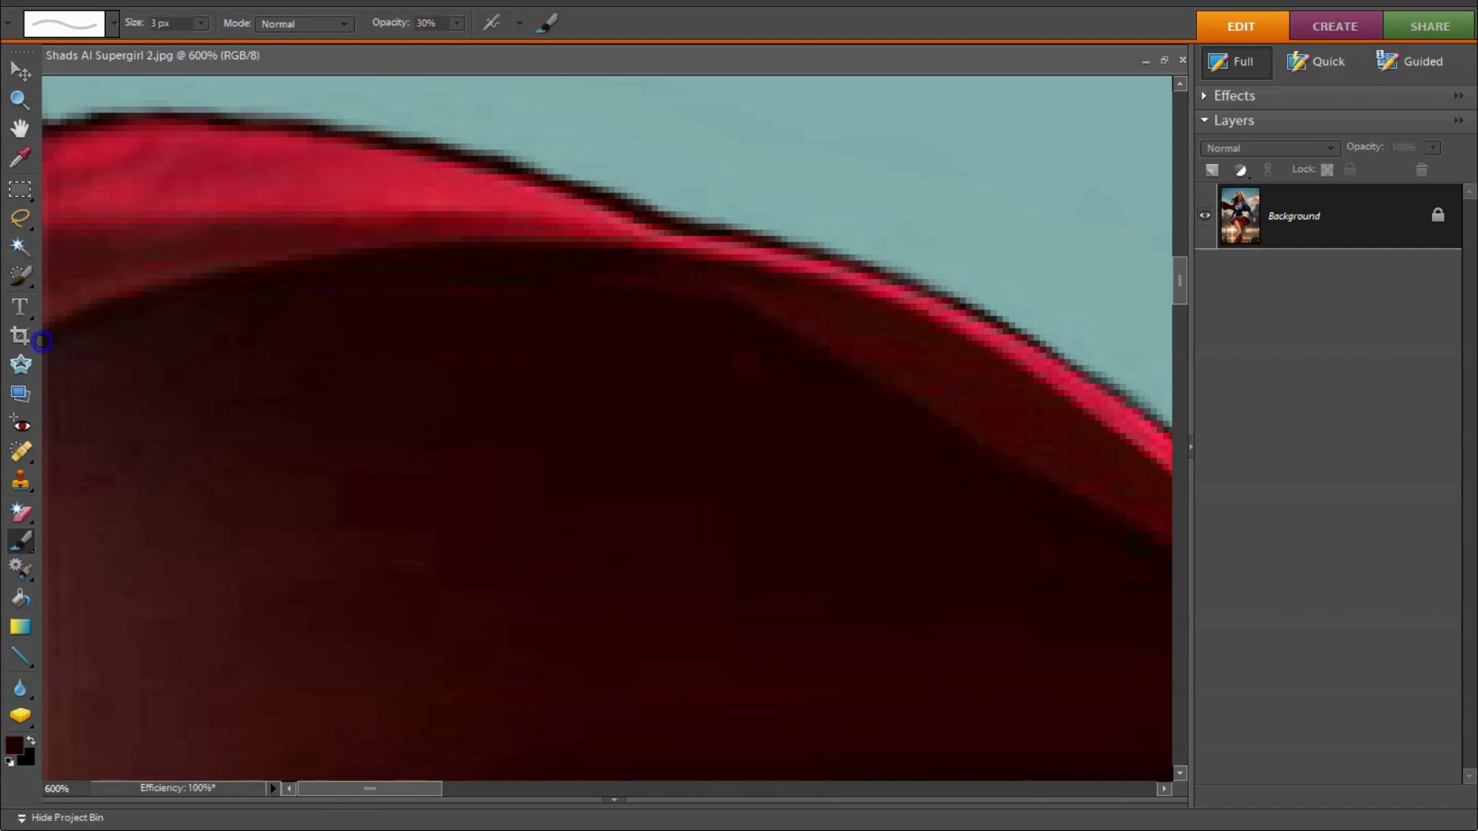
{"action": "key", "text": "bracketright"}
{"action": "mouse_move", "coordinate": [224, 224]}
{"action": "left_mouse_down"}
{"action": "mouse_move", "coordinate": [222, 174]}
{"action": "mouse_move", "coordinate": [54, 166]}
{"action": "left_mouse_up"}
{"action": "left_click", "coordinate": [441, 197], "text": "alt"}
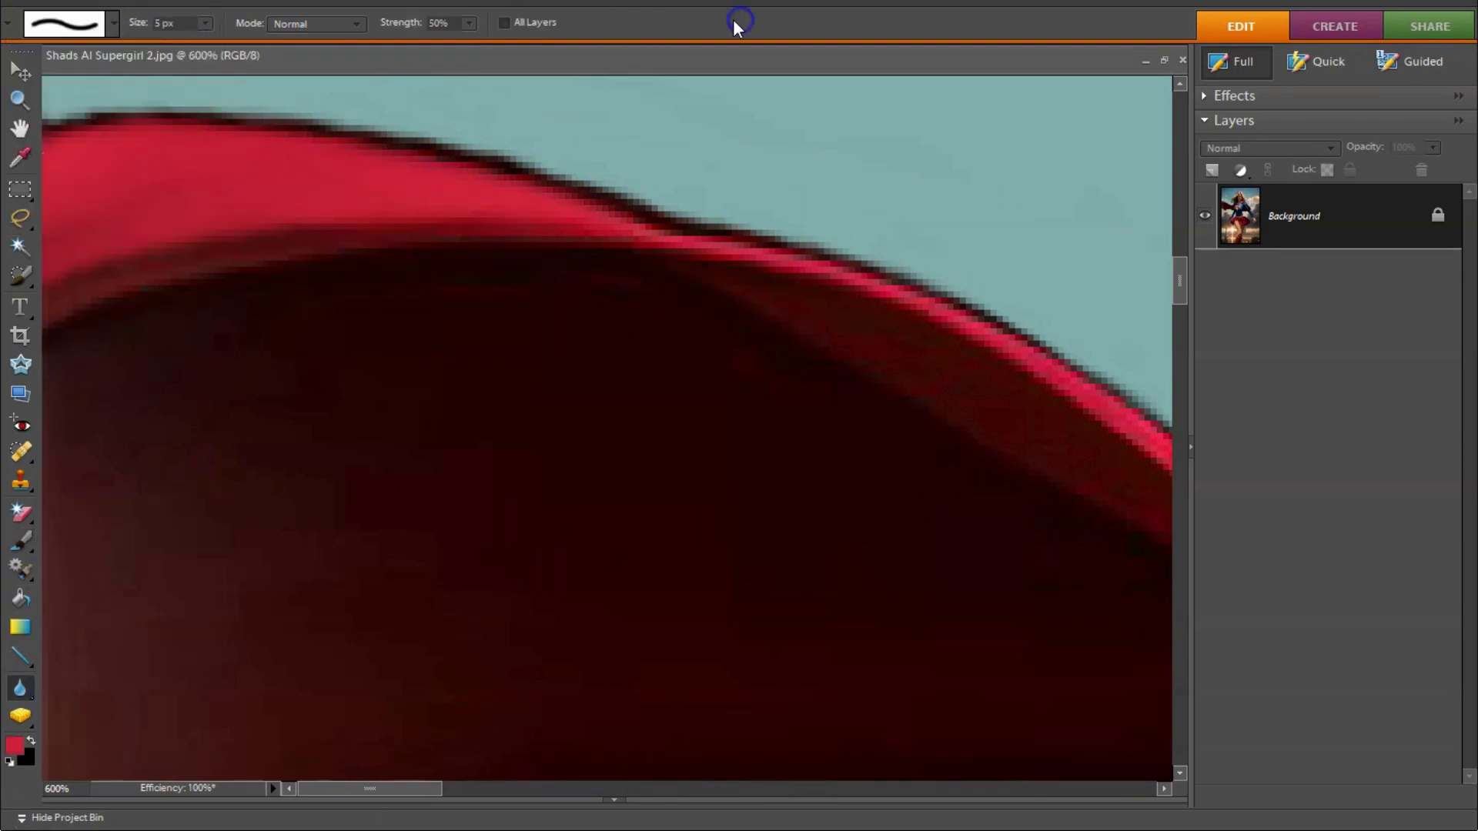
{"action": "left_click", "coordinate": [505, 287], "text": "alt"}
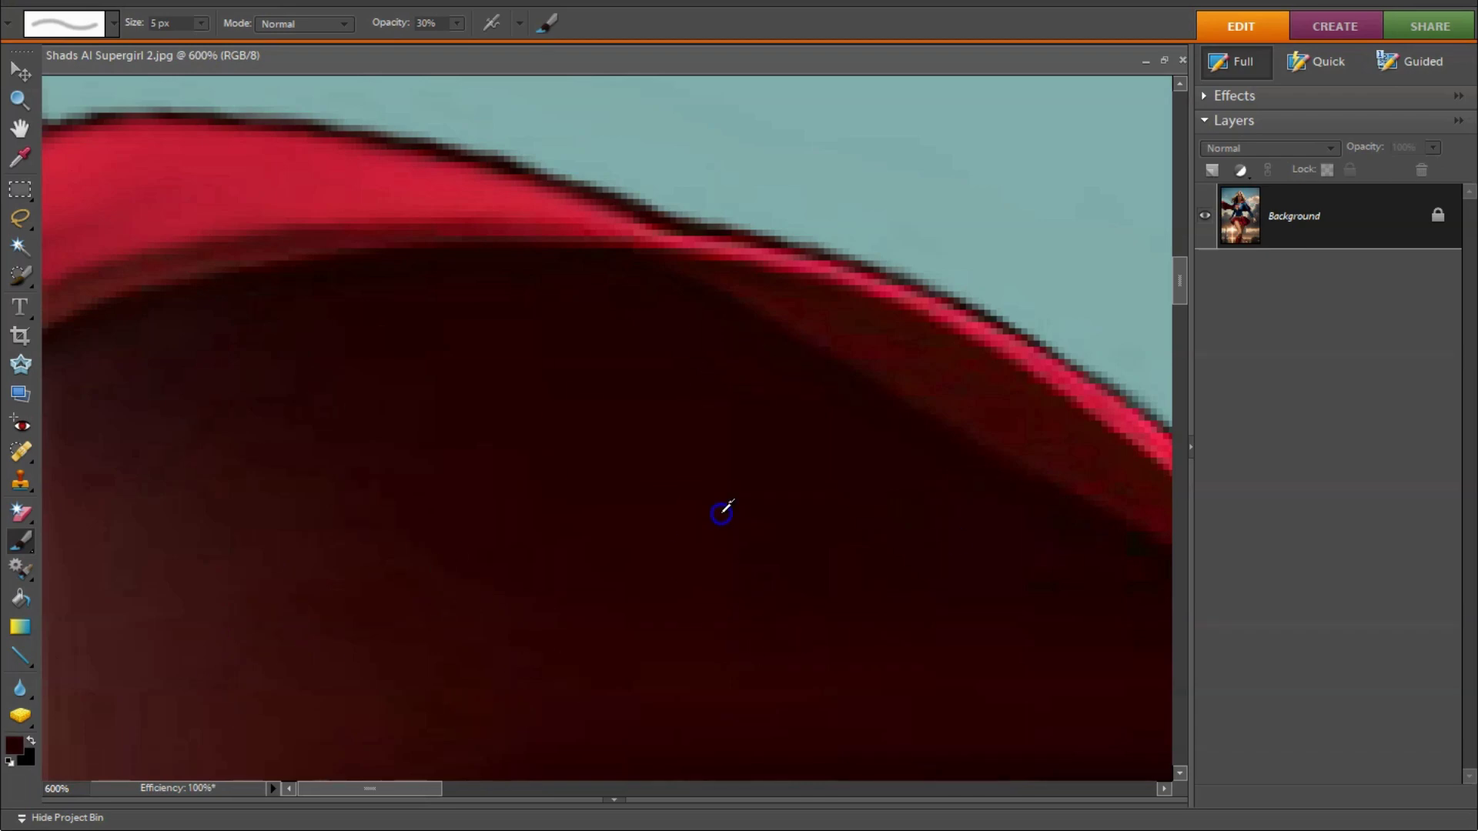
{"action": "scroll", "coordinate": [1019, 670], "scroll_direction": "right", "scroll_amount": 5}
{"action": "scroll", "coordinate": [875, 666], "scroll_direction": "down", "scroll_amount": 2}
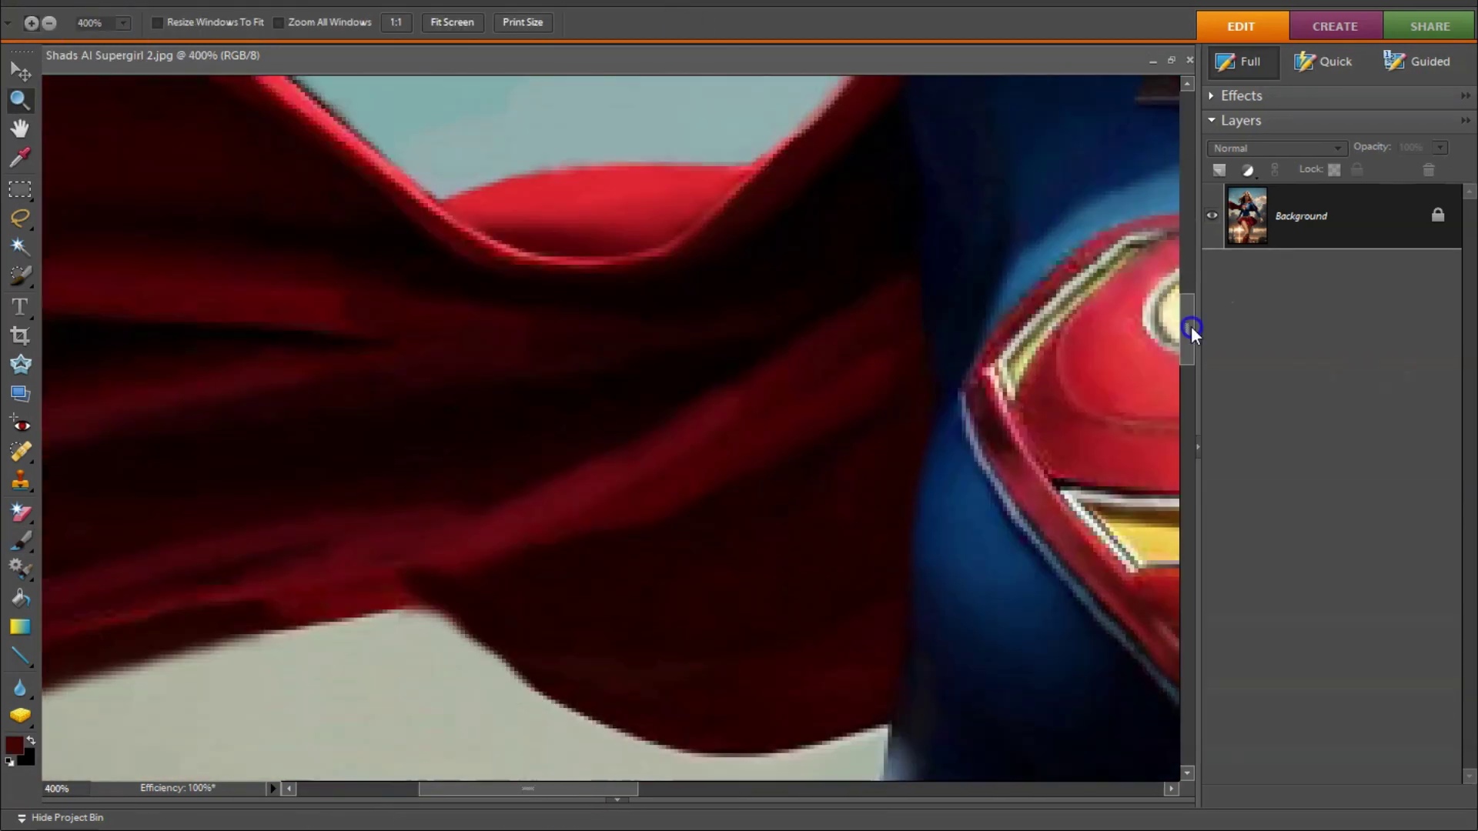
{"action": "key", "text": "5"}
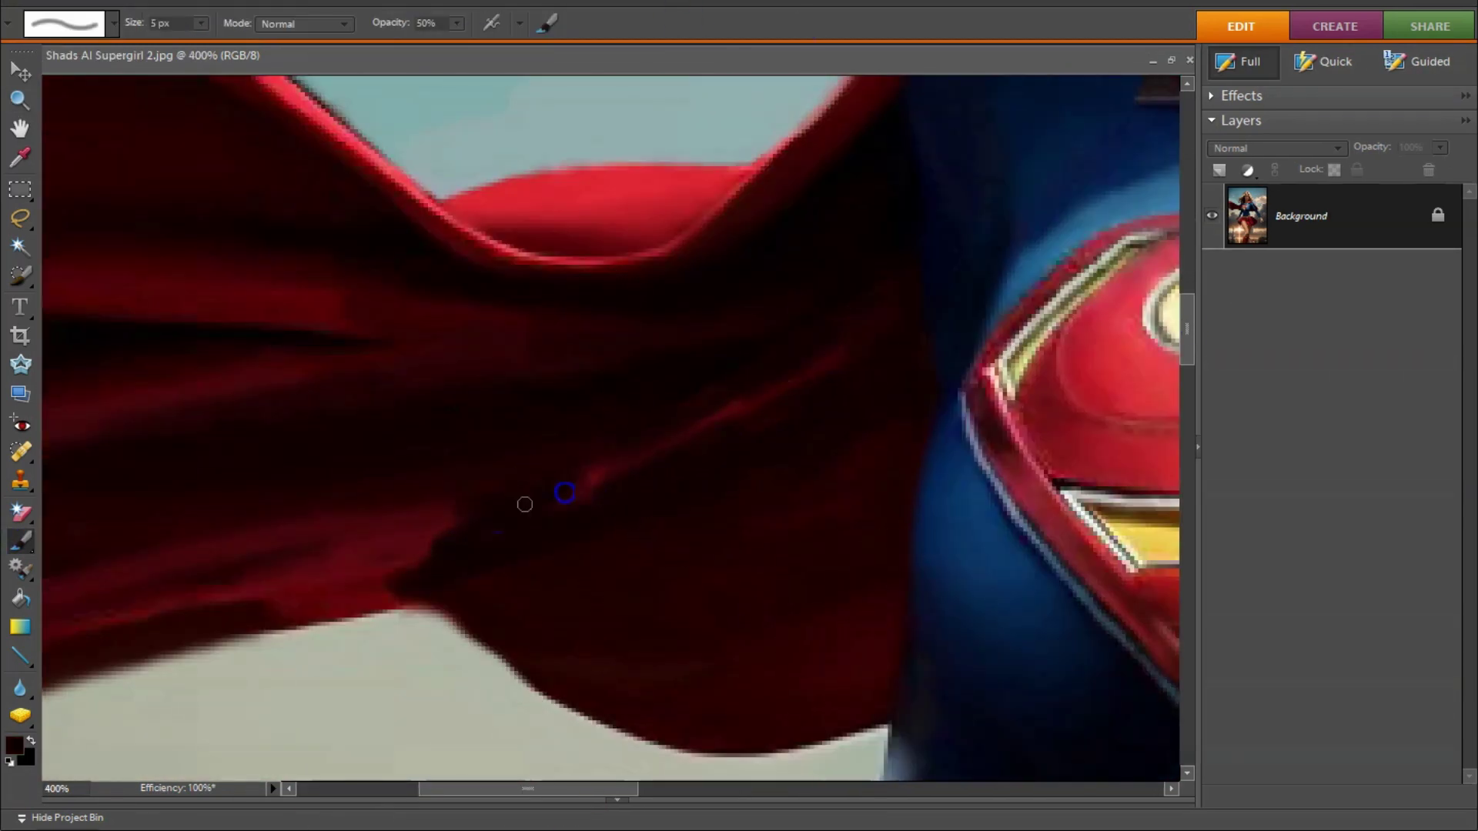
{"action": "left_click_drag", "start_coordinate": [573, 788], "coordinate": [476, 792]}
{"action": "left_click", "coordinate": [871, 462]}
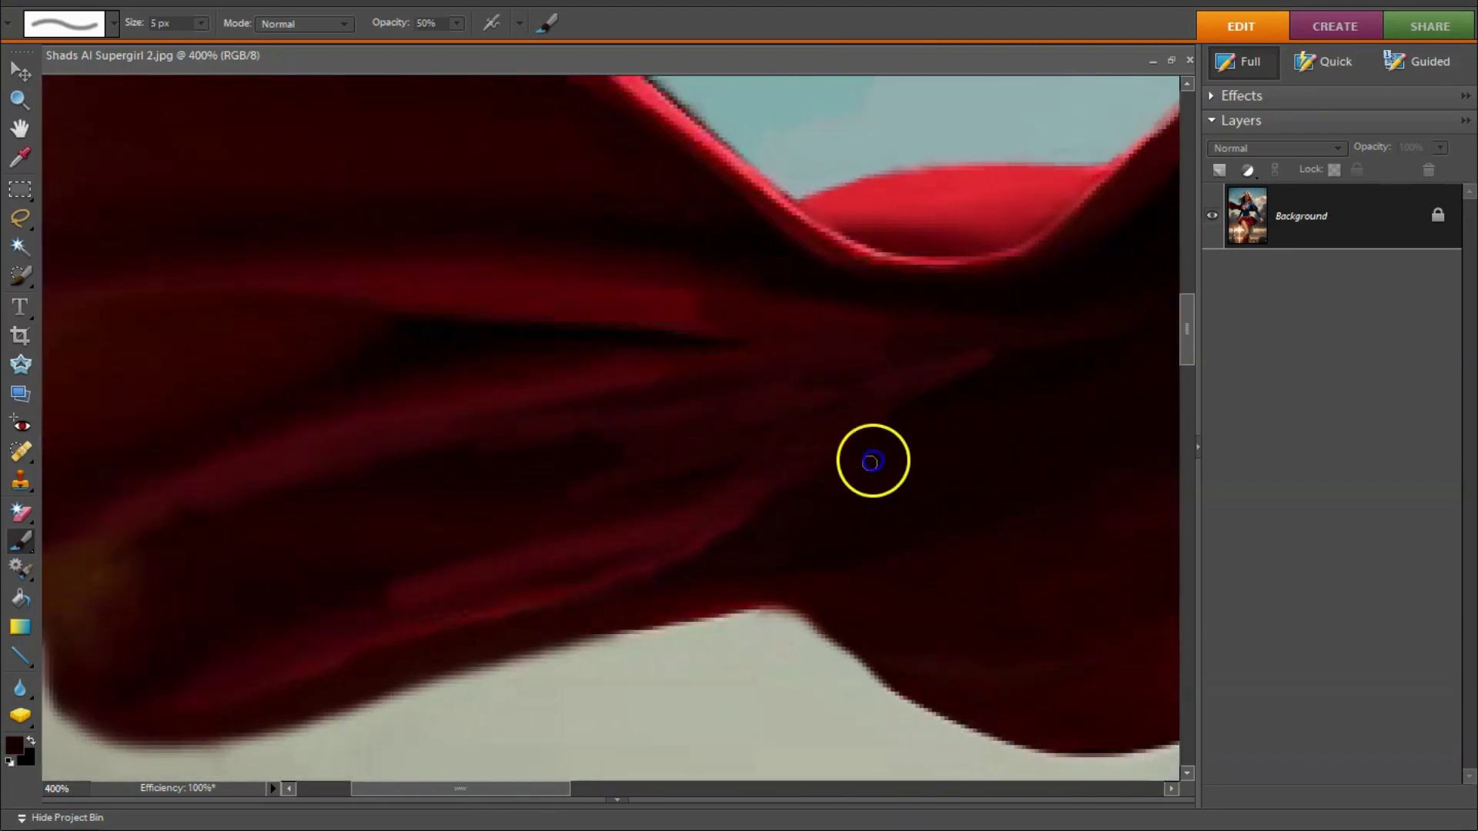
{"action": "left_click_drag", "start_coordinate": [441, 686], "coordinate": [235, 544]}
Step: Pick a dark maroon paint colour and zoom the cape view out to 267%
{"action": "left_click", "coordinate": [527, 478], "text": "alt"}
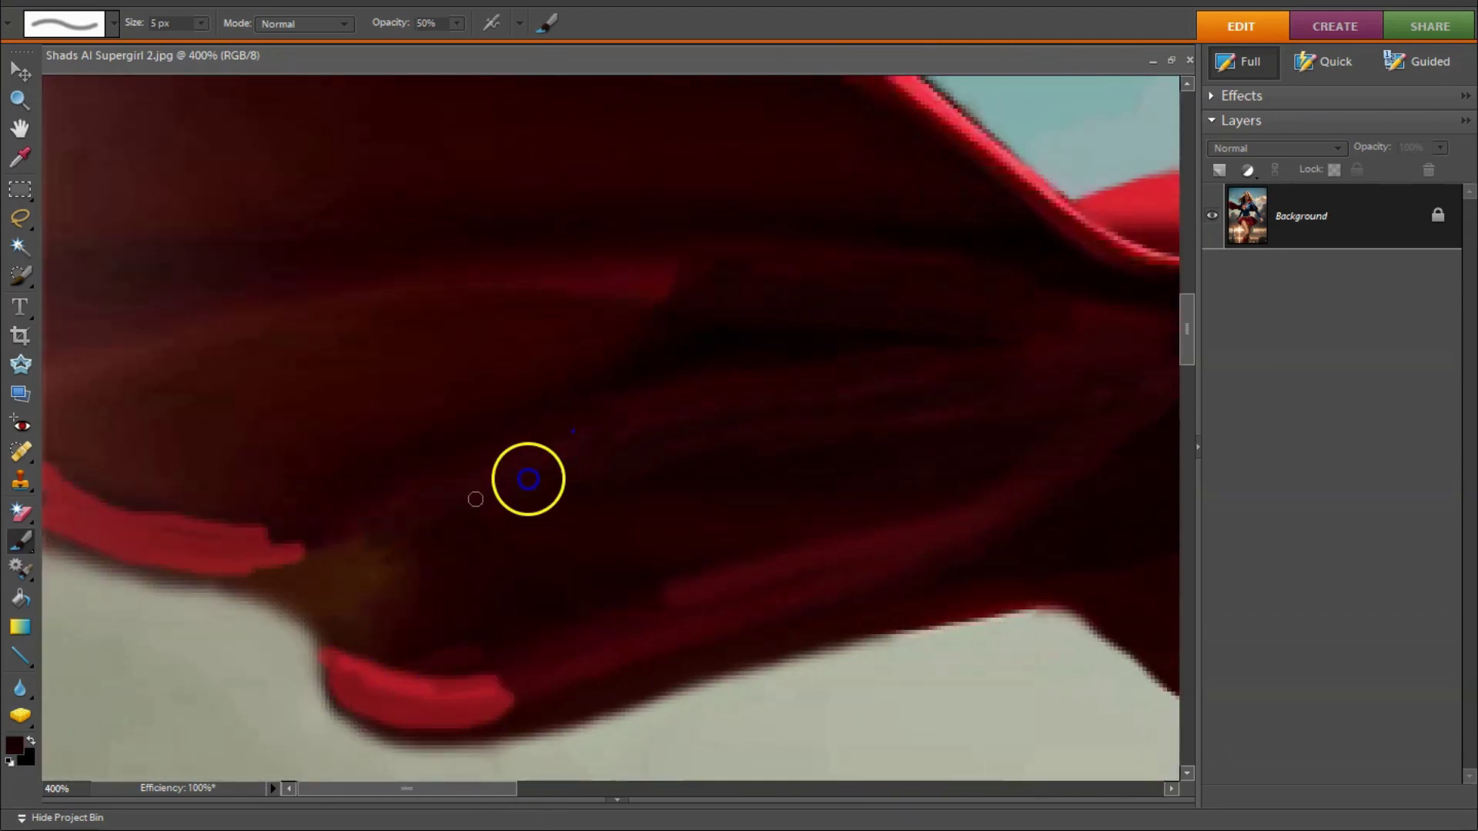
{"action": "key", "text": "z"}
{"action": "key", "text": "ctrl+minus"}
{"action": "key", "text": "b"}
{"action": "left_click", "coordinate": [113, 23]}
Step: With a 13 px soft brush, dab dark paint and brighten the lower cape edge in red
{"action": "left_click", "coordinate": [99, 138]}
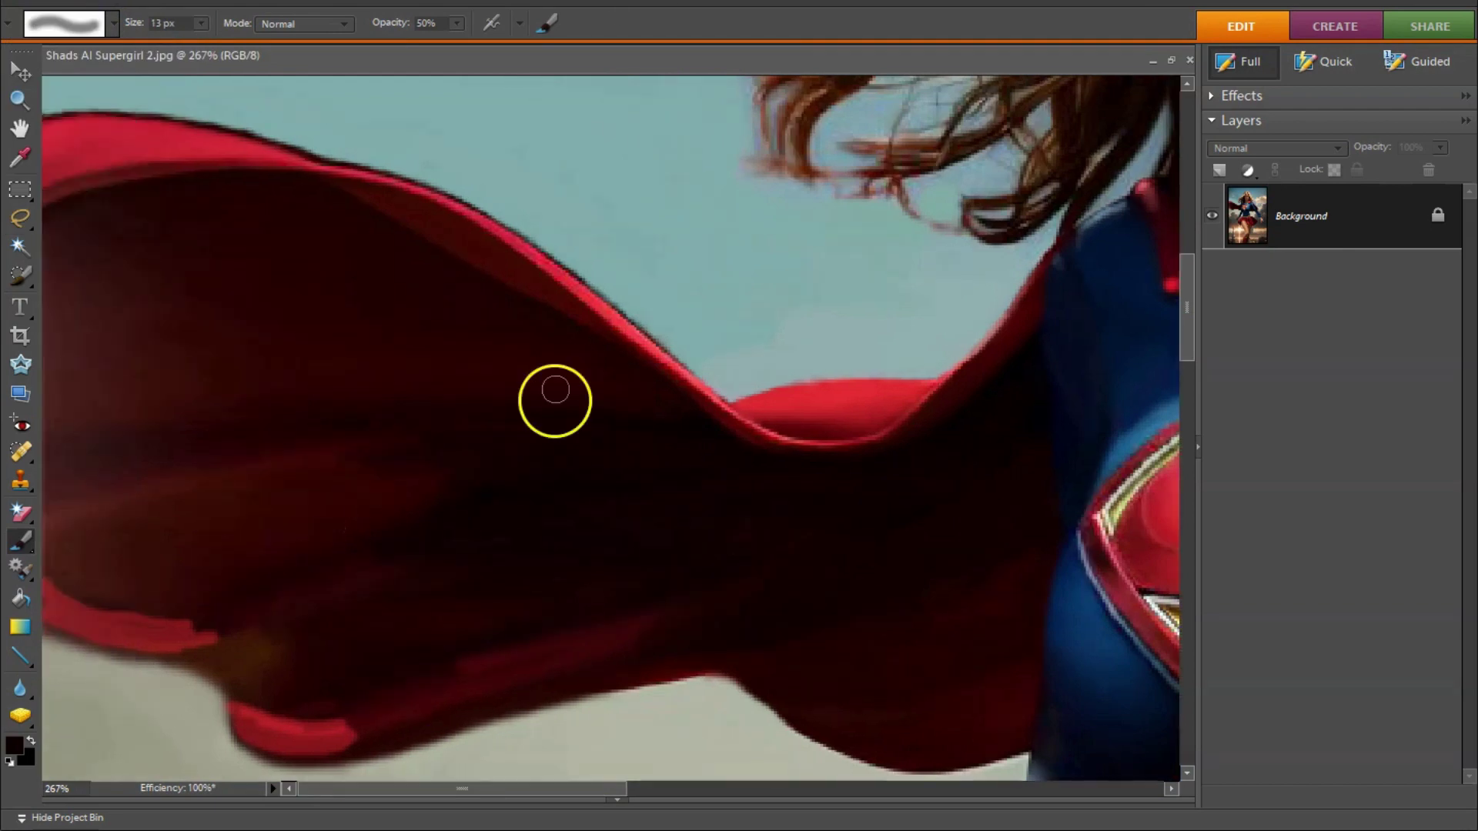
{"action": "left_click", "coordinate": [668, 433]}
{"action": "left_click", "coordinate": [231, 679], "text": "alt"}
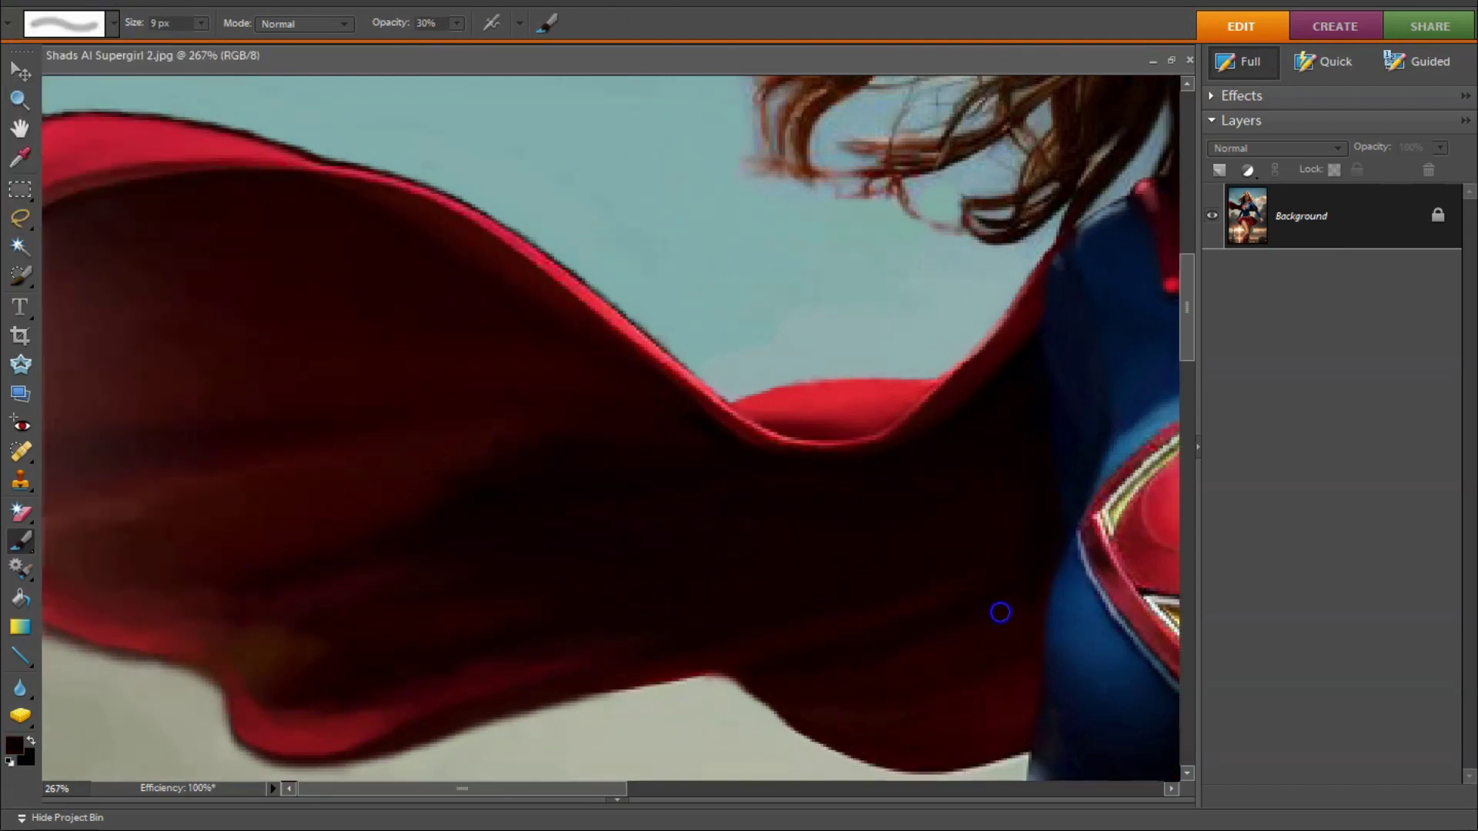
{"action": "scroll", "coordinate": [1000, 612], "scroll_direction": "down", "scroll_amount": 5}
{"action": "scroll", "coordinate": [742, 599], "scroll_direction": "up", "scroll_amount": 4}
{"action": "left_click_drag", "start_coordinate": [801, 645], "coordinate": [894, 664]}
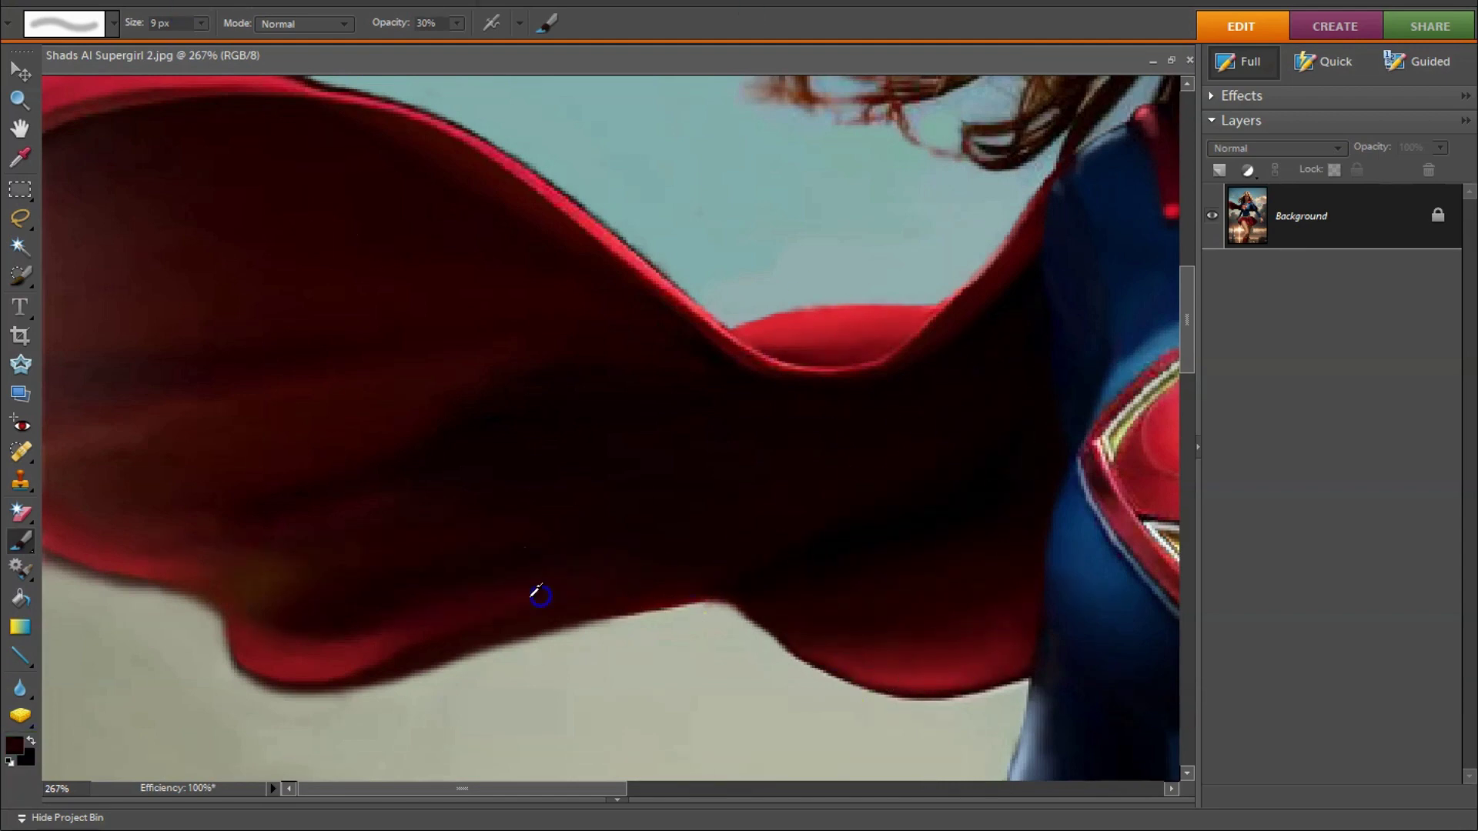
{"action": "key", "text": "bracketright"}
{"action": "key", "text": "bracketright"}
{"action": "key", "text": "bracketright"}
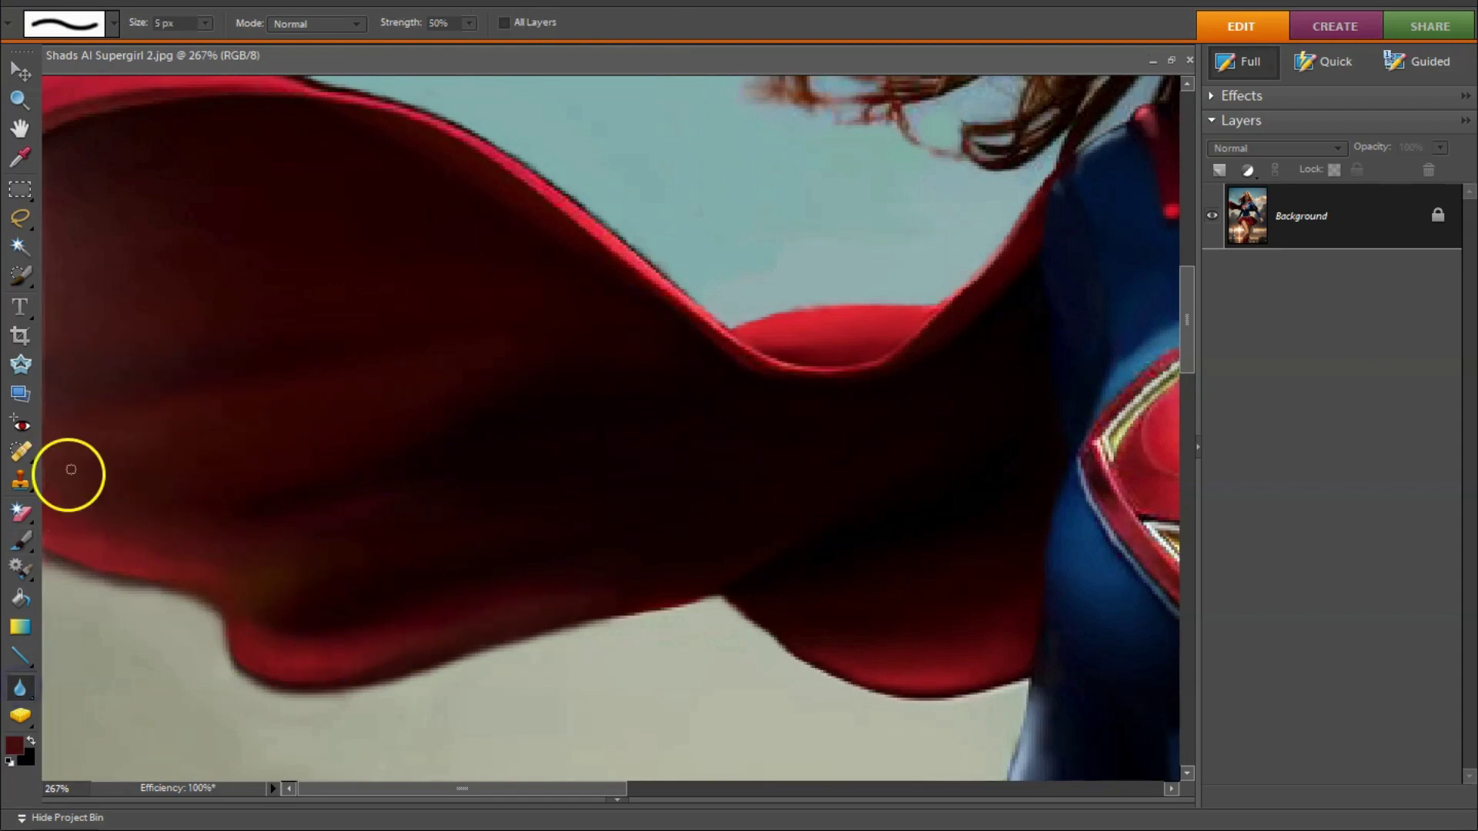
{"action": "key", "text": "bracketleft"}
{"action": "key", "text": "bracketleft"}
{"action": "key", "text": "bracketleft"}
Step: At 40% opacity and 400% zoom, paint a light pink highlight along the cape's top edge
{"action": "key", "text": "4"}
{"action": "key", "text": "ctrl+equal"}
{"action": "left_click", "coordinate": [271, 185]}
{"action": "mouse_move", "coordinate": [270, 184]}
{"action": "left_mouse_down"}
{"action": "mouse_move", "coordinate": [198, 145]}
{"action": "mouse_move", "coordinate": [418, 188]}
{"action": "mouse_move", "coordinate": [674, 276]}
{"action": "mouse_move", "coordinate": [954, 470]}
{"action": "left_mouse_up"}
Step: Zoom to 300% and set a 13 px brush at 30% opacity with dark red sampled from the cape
{"action": "left_click", "coordinate": [225, 131], "text": "alt"}
{"action": "key", "text": "ctrl+minus"}
{"action": "key", "text": "bracketright"}
{"action": "key", "text": "bracketright"}
{"action": "key", "text": "bracketright"}
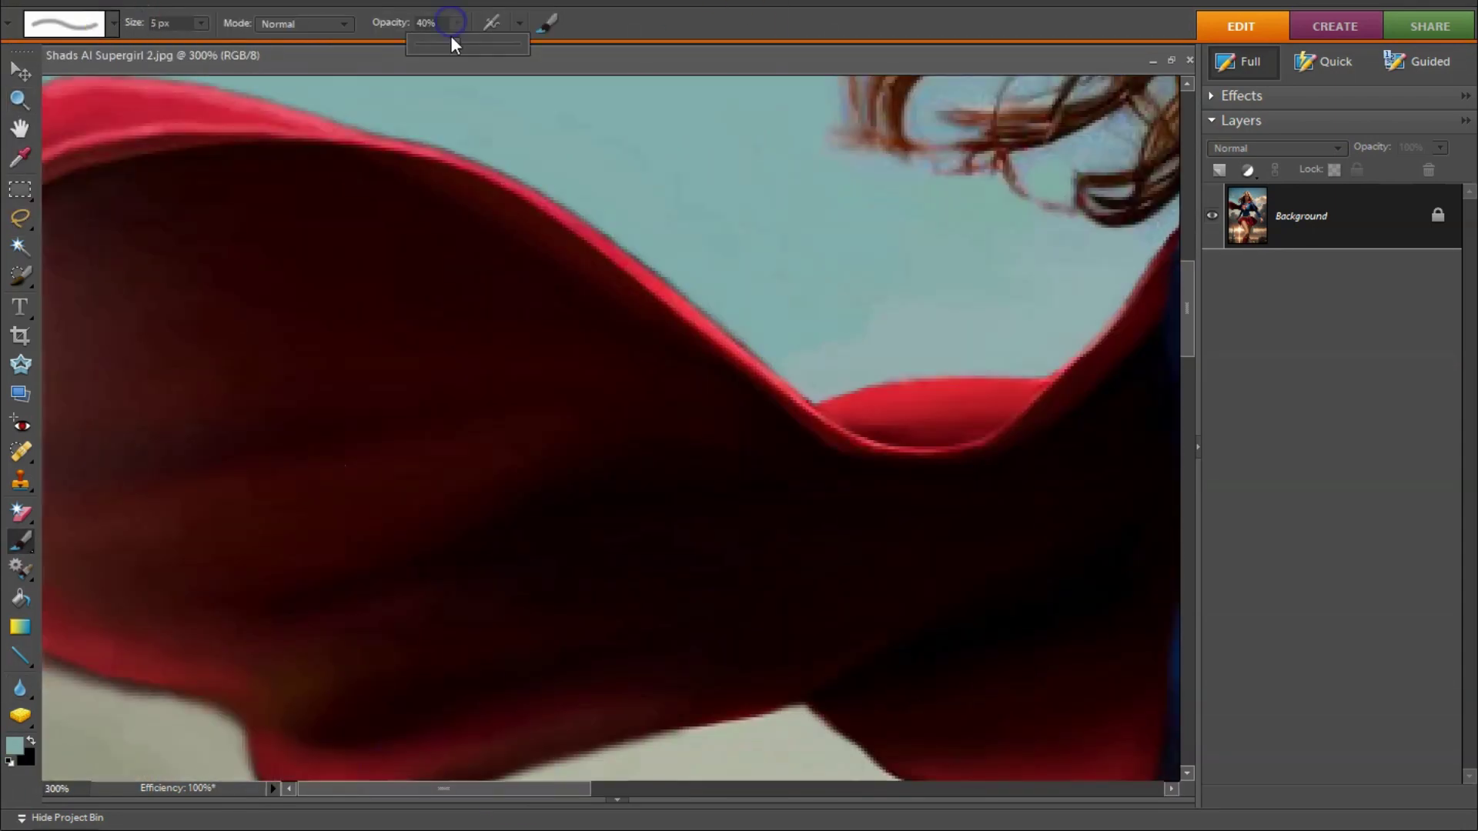
{"action": "key", "text": "3"}
{"action": "left_click", "coordinate": [583, 354], "text": "alt"}
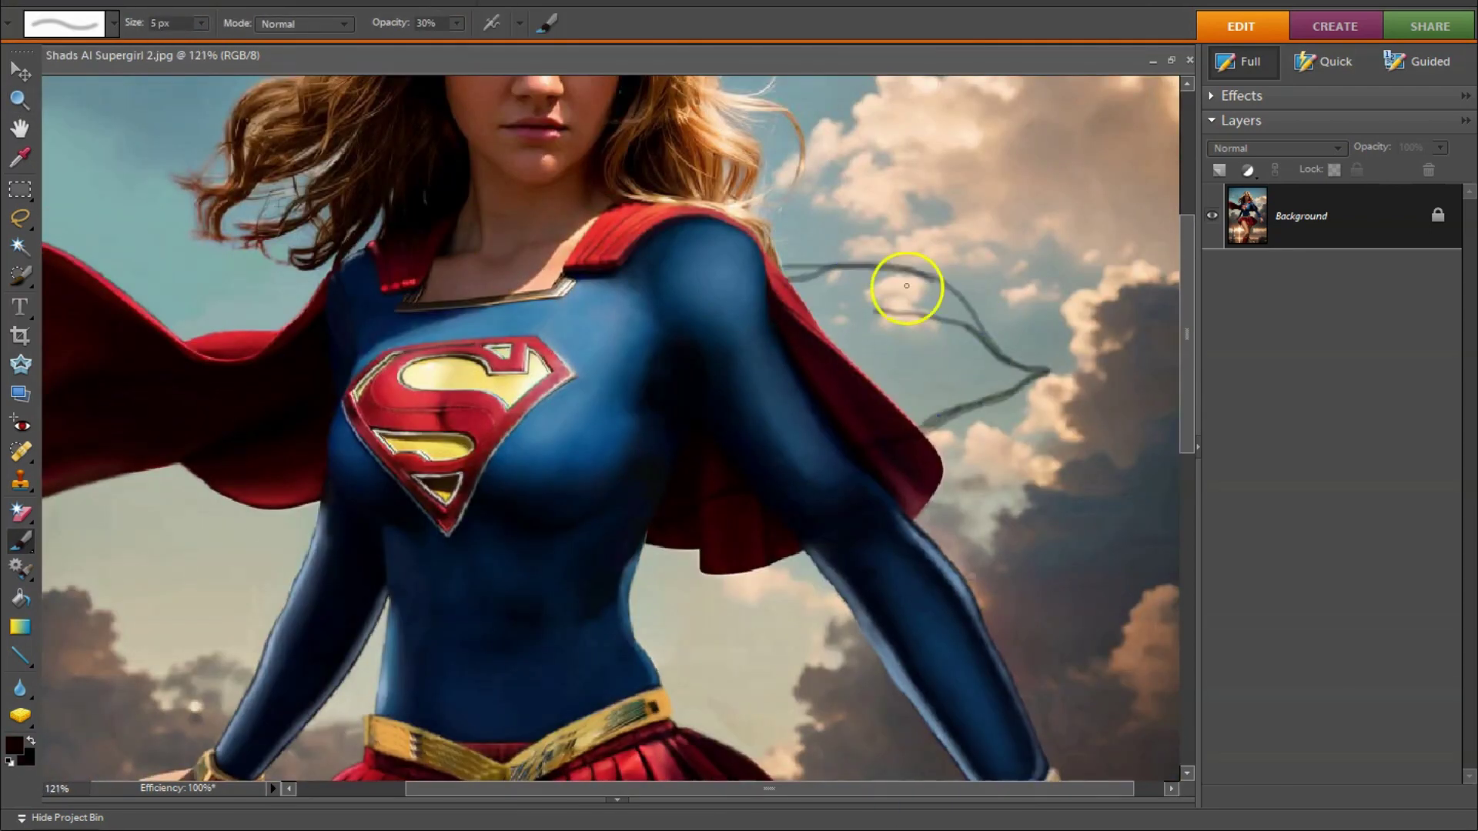
Step: Sketch a black cape-extension outline in the sky, fill it red, and clone sky over its bottom
{"action": "key", "text": "x"}
{"action": "left_click_drag", "start_coordinate": [1047, 374], "coordinate": [839, 345]}
{"action": "mouse_move", "coordinate": [983, 395]}
{"action": "left_mouse_down"}
{"action": "mouse_move", "coordinate": [851, 264]}
{"action": "mouse_move", "coordinate": [884, 356]}
{"action": "mouse_move", "coordinate": [921, 357]}
{"action": "left_mouse_up"}
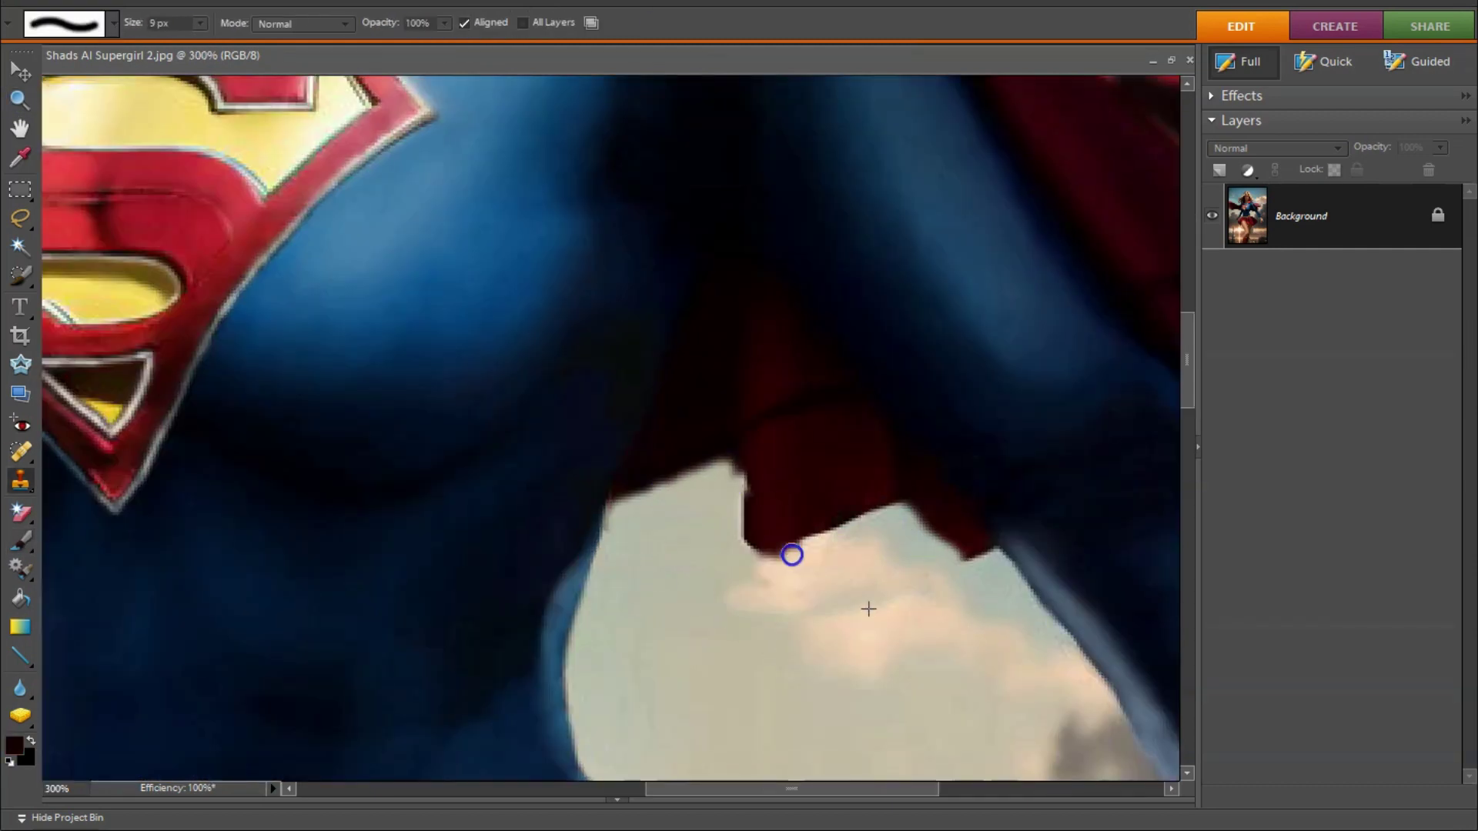
{"action": "mouse_move", "coordinate": [792, 554]}
{"action": "left_mouse_down"}
{"action": "mouse_move", "coordinate": [924, 518]}
{"action": "mouse_move", "coordinate": [709, 498]}
{"action": "mouse_move", "coordinate": [867, 482]}
{"action": "left_mouse_up"}
Step: Paint grey-blue sky colour at full opacity along the new cape flap's edge
{"action": "key", "text": "b"}
{"action": "left_click", "coordinate": [905, 434], "text": "alt"}
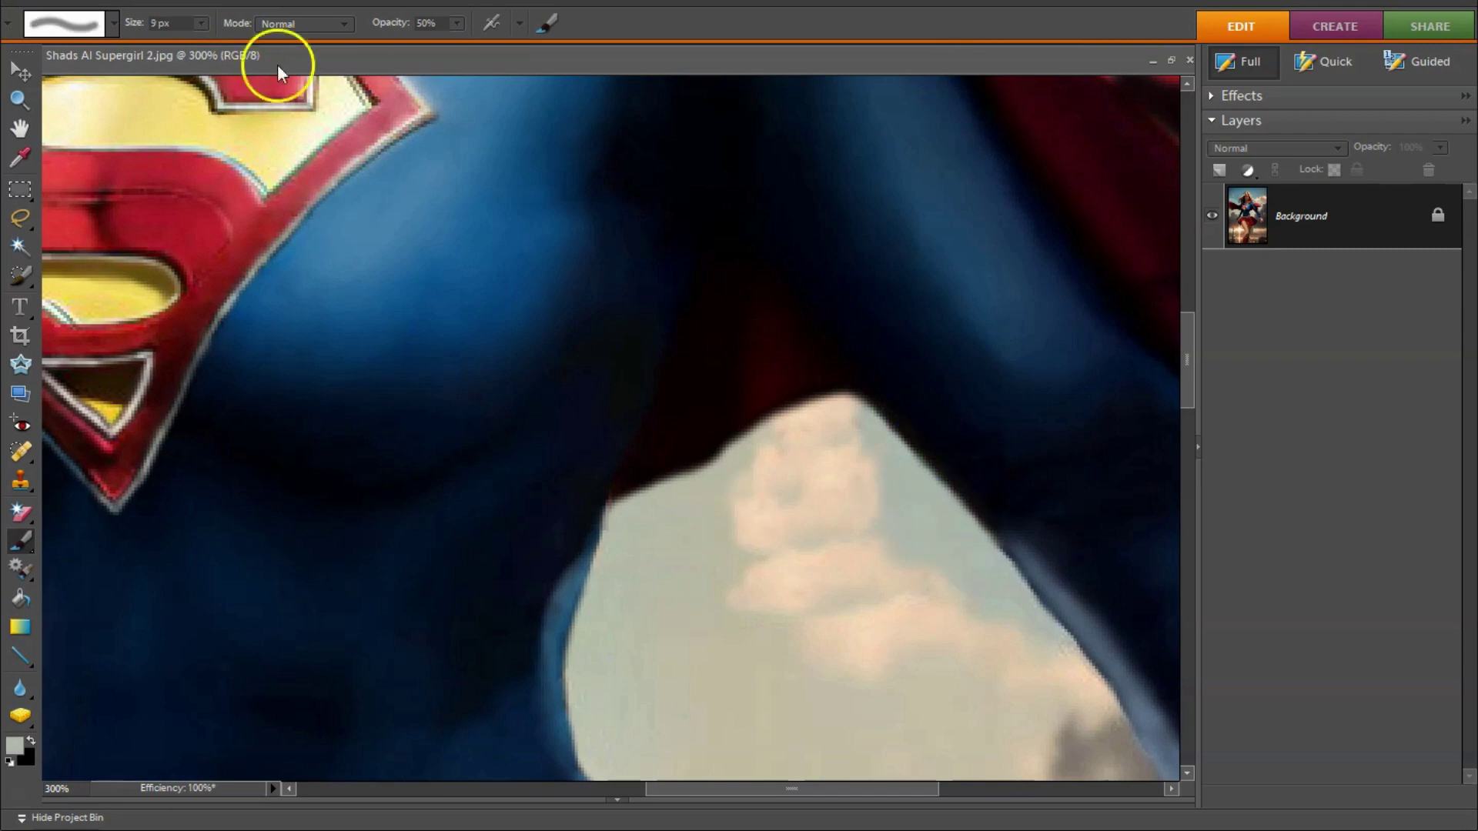
{"action": "key", "text": "3"}
{"action": "left_click_drag", "start_coordinate": [1189, 392], "coordinate": [1188, 362]}
{"action": "key", "text": "bracketright"}
{"action": "key", "text": "bracketright"}
{"action": "key", "text": "bracketright"}
{"action": "left_click", "coordinate": [730, 537], "text": "alt"}
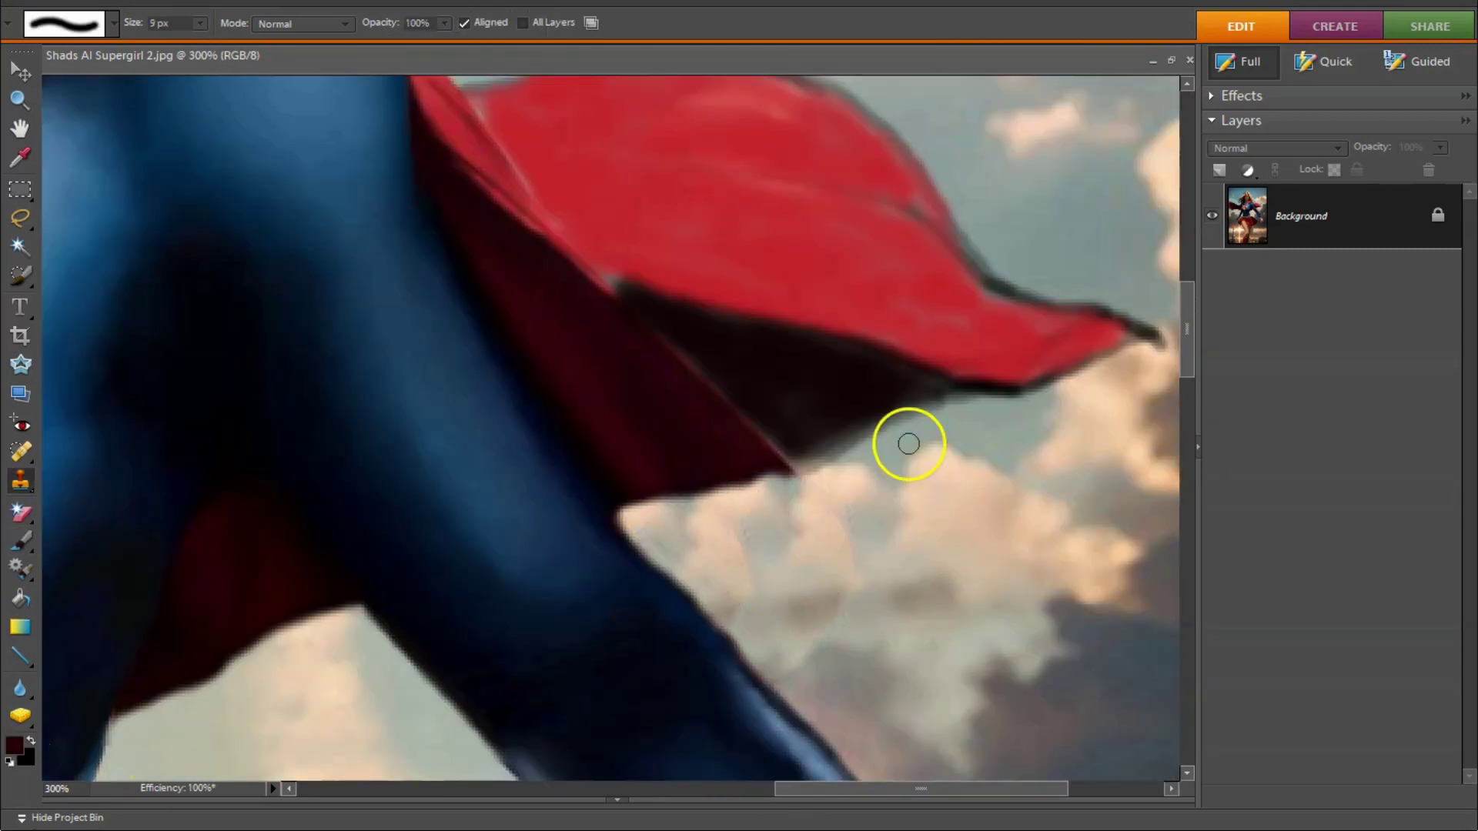
{"action": "left_click", "coordinate": [907, 439], "text": "alt"}
{"action": "key", "text": "0"}
{"action": "mouse_move", "coordinate": [927, 408]}
{"action": "left_mouse_down"}
{"action": "mouse_move", "coordinate": [591, 418]}
{"action": "mouse_move", "coordinate": [723, 373]}
{"action": "mouse_move", "coordinate": [769, 408]}
{"action": "left_mouse_up"}
Step: Cover and soften the cape's dark lower edge with sky-coloured strokes at 100% and 50% opacity
{"action": "key", "text": "bracketleft"}
{"action": "key", "text": "bracketleft"}
{"action": "key", "text": "bracketleft"}
{"action": "key", "text": "3"}
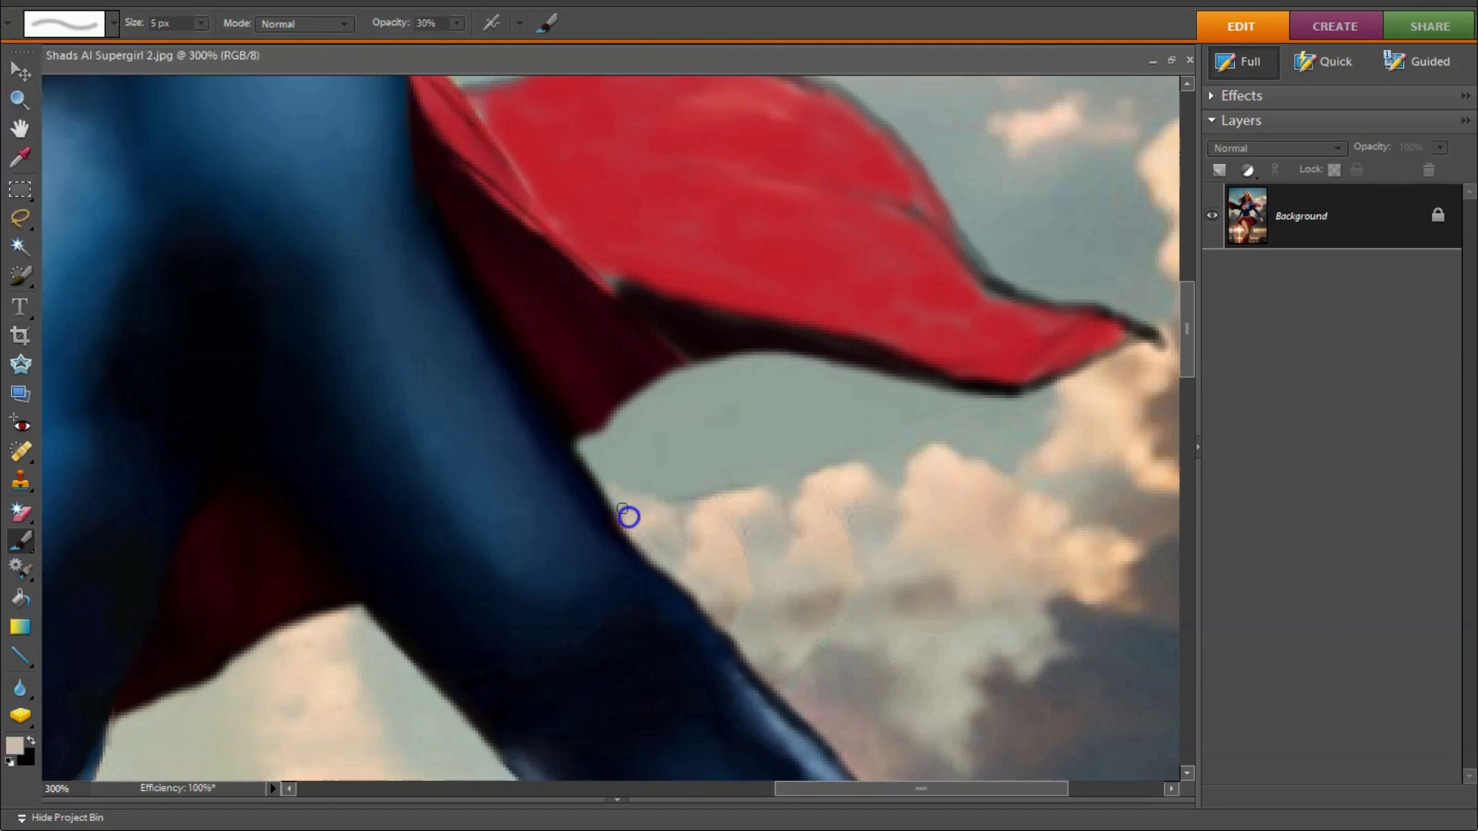
{"action": "left_click", "coordinate": [669, 521], "text": "alt"}
{"action": "key", "text": "0"}
{"action": "left_click", "coordinate": [672, 460], "text": "alt"}
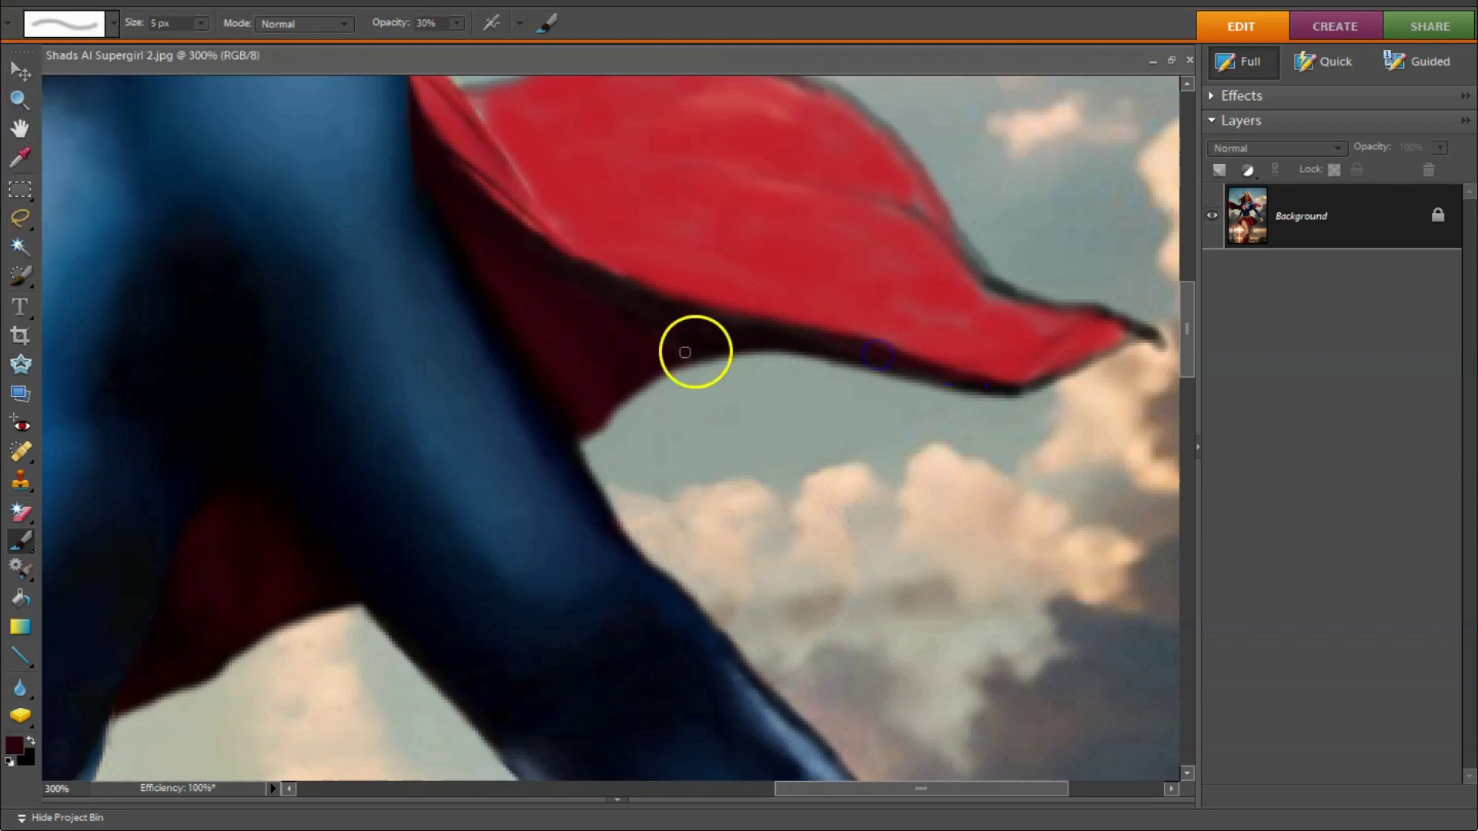
{"action": "left_click_drag", "start_coordinate": [693, 352], "coordinate": [769, 400]}
{"action": "left_click", "coordinate": [353, 628], "text": "alt"}
{"action": "key", "text": "5"}
{"action": "left_click_drag", "start_coordinate": [962, 385], "coordinate": [672, 316]}
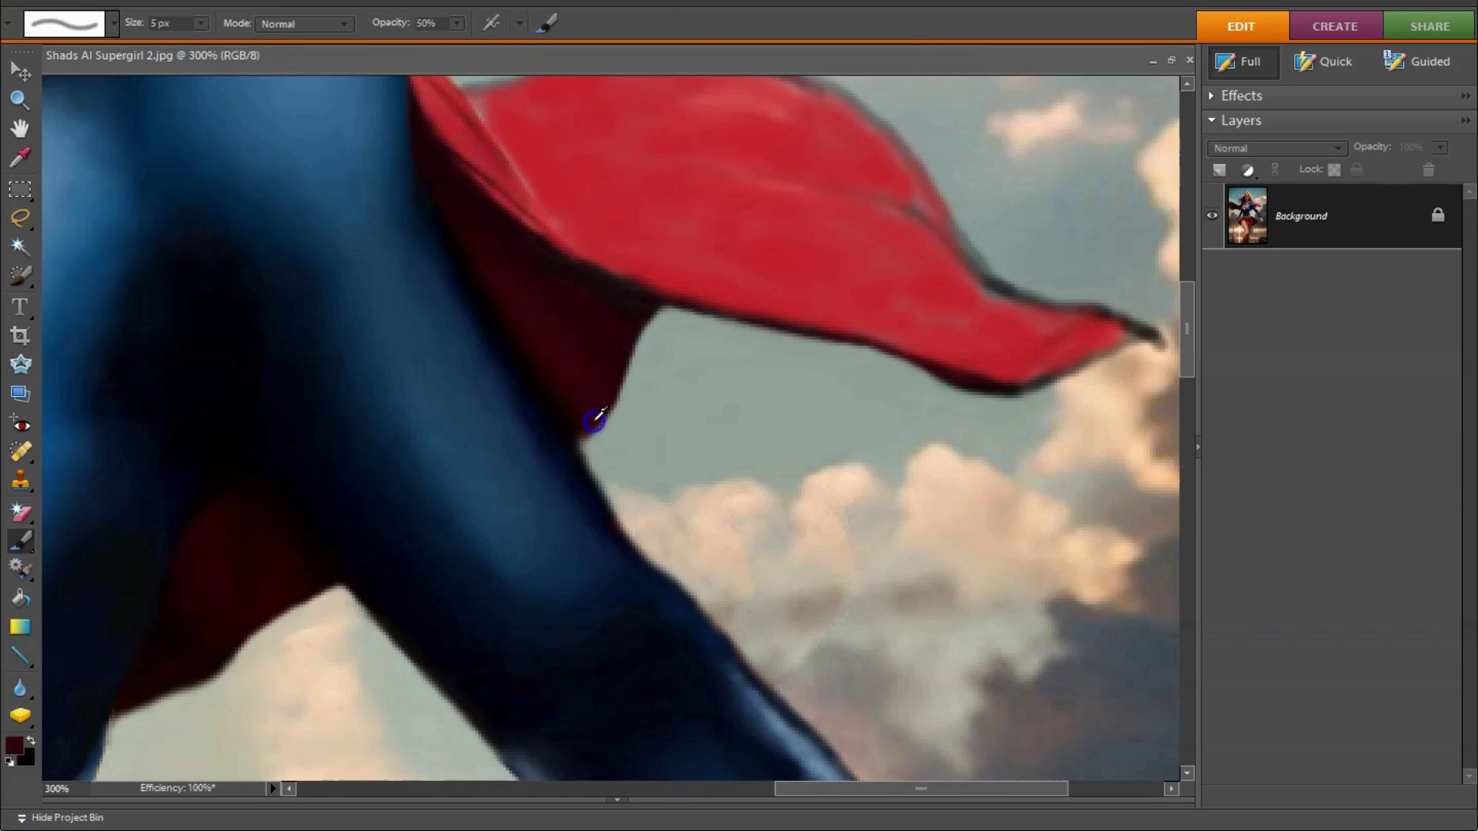
{"action": "key", "text": "3"}
Step: Darken the outline along the cape's top edge with a 5 px brush at 20% opacity
{"action": "scroll", "coordinate": [799, 314], "scroll_direction": "up", "scroll_amount": 3}
{"action": "left_click_drag", "start_coordinate": [538, 402], "coordinate": [470, 325]}
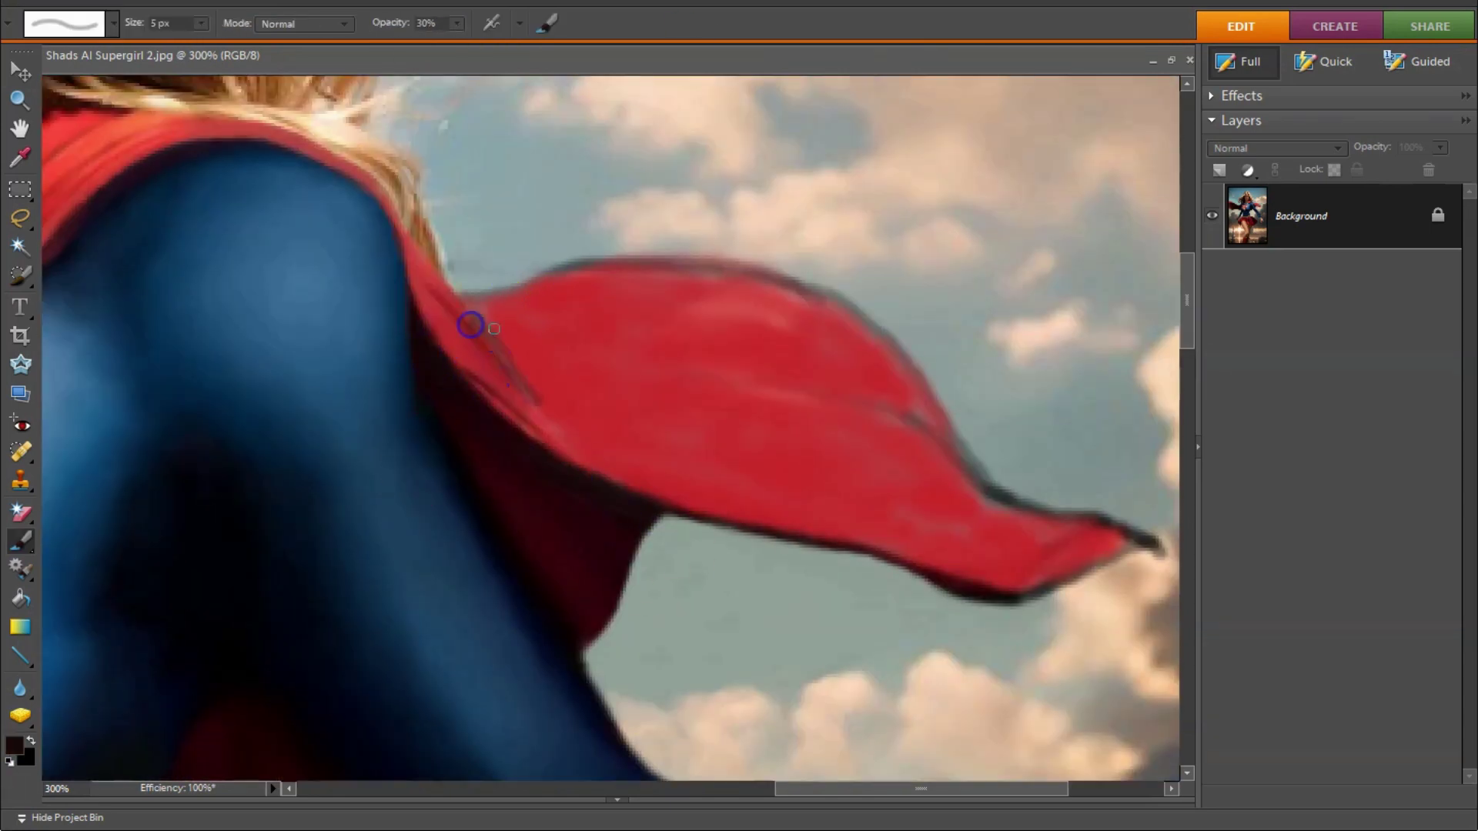
{"action": "scroll", "coordinate": [462, 300], "scroll_direction": "down", "scroll_amount": 1}
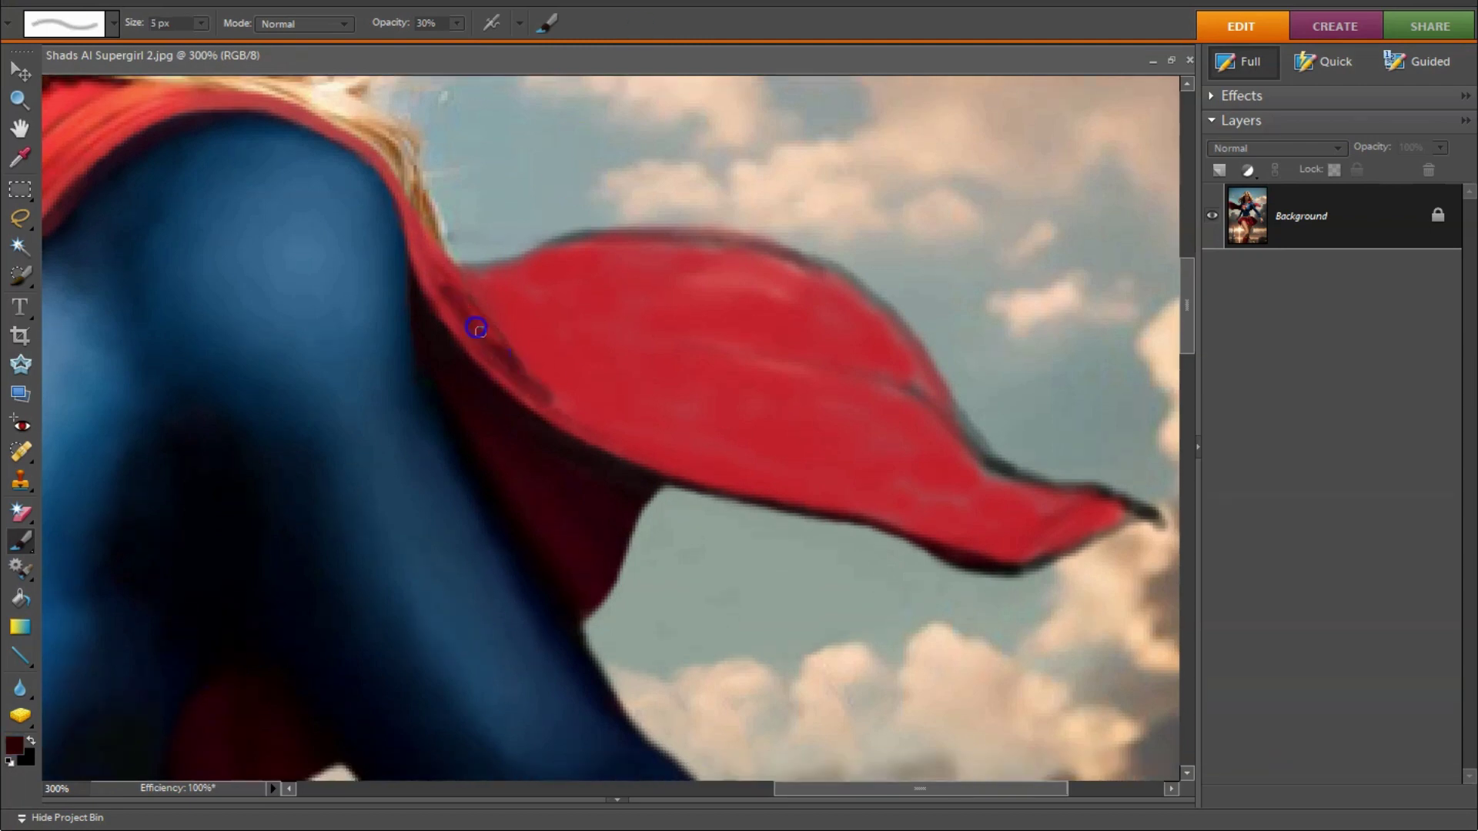
{"action": "key", "text": "bracketright"}
{"action": "key", "text": "bracketright"}
{"action": "key", "text": "2"}
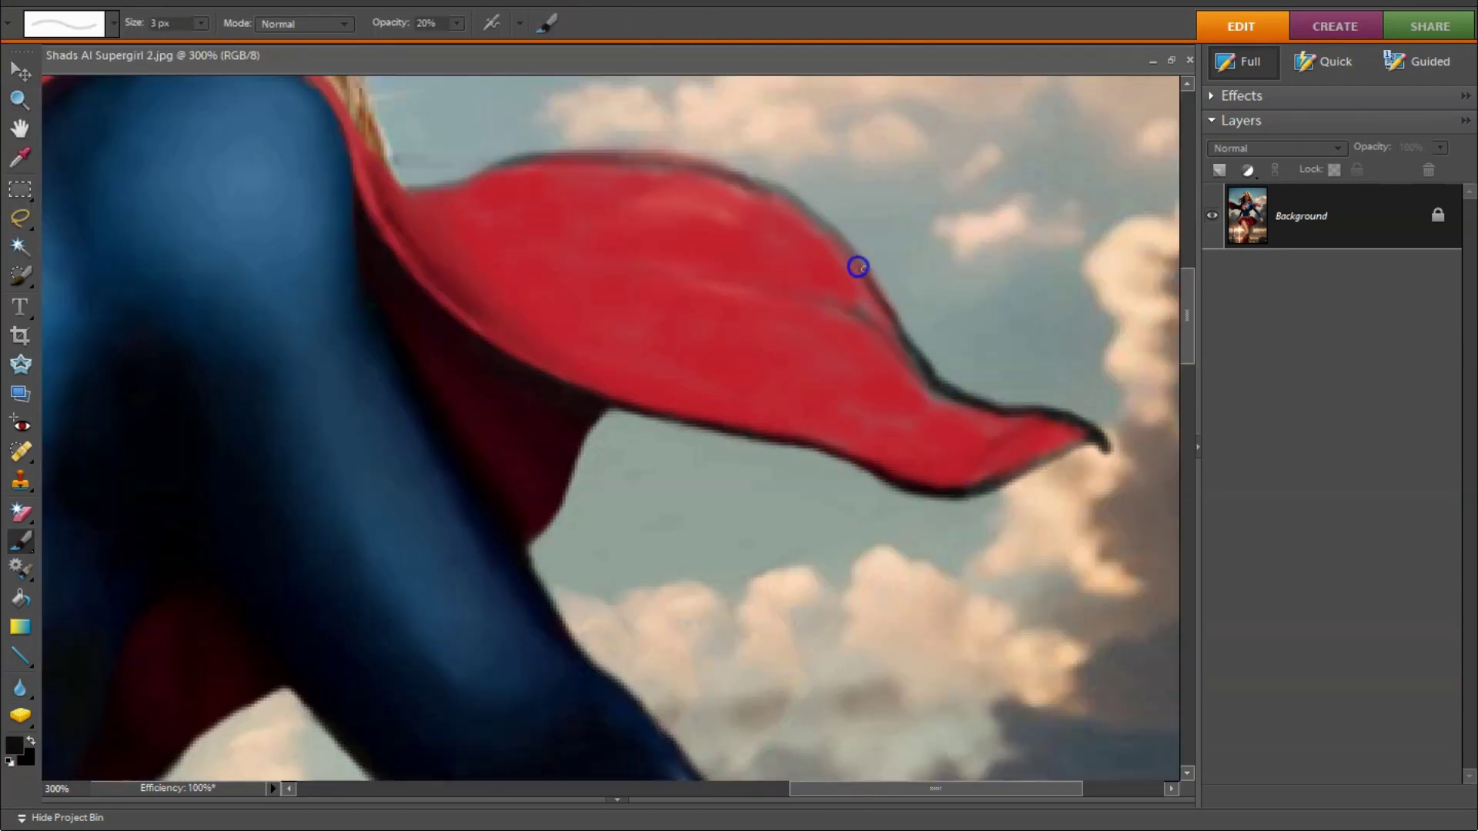
{"action": "left_click_drag", "start_coordinate": [858, 266], "coordinate": [544, 162]}
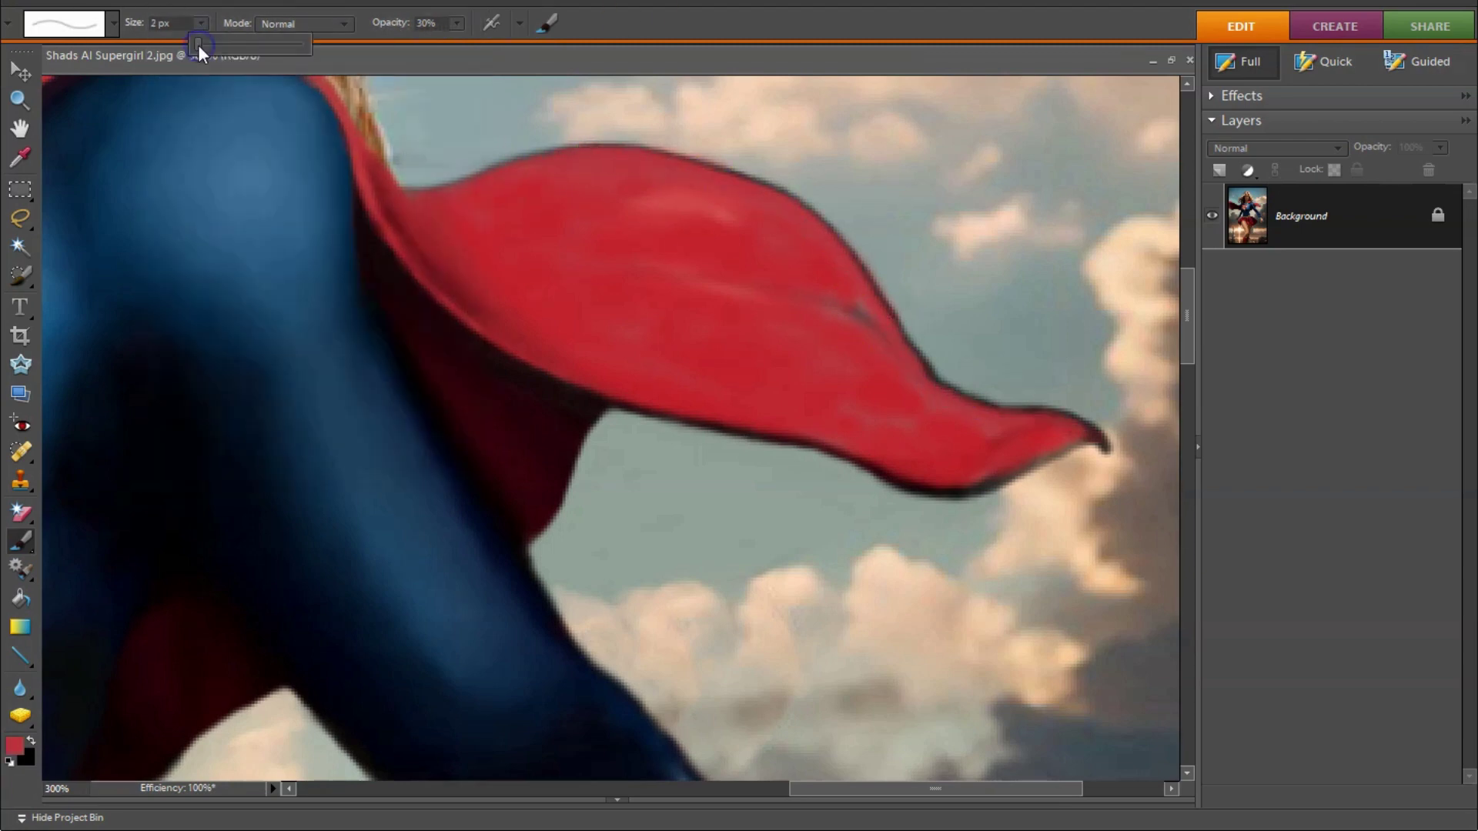
Step: Add soft light-red highlights near the tip and darker red shading mid-cape with a 9 px brush
{"action": "key", "text": "bracketright"}
{"action": "key", "text": "bracketright"}
{"action": "key", "text": "bracketright"}
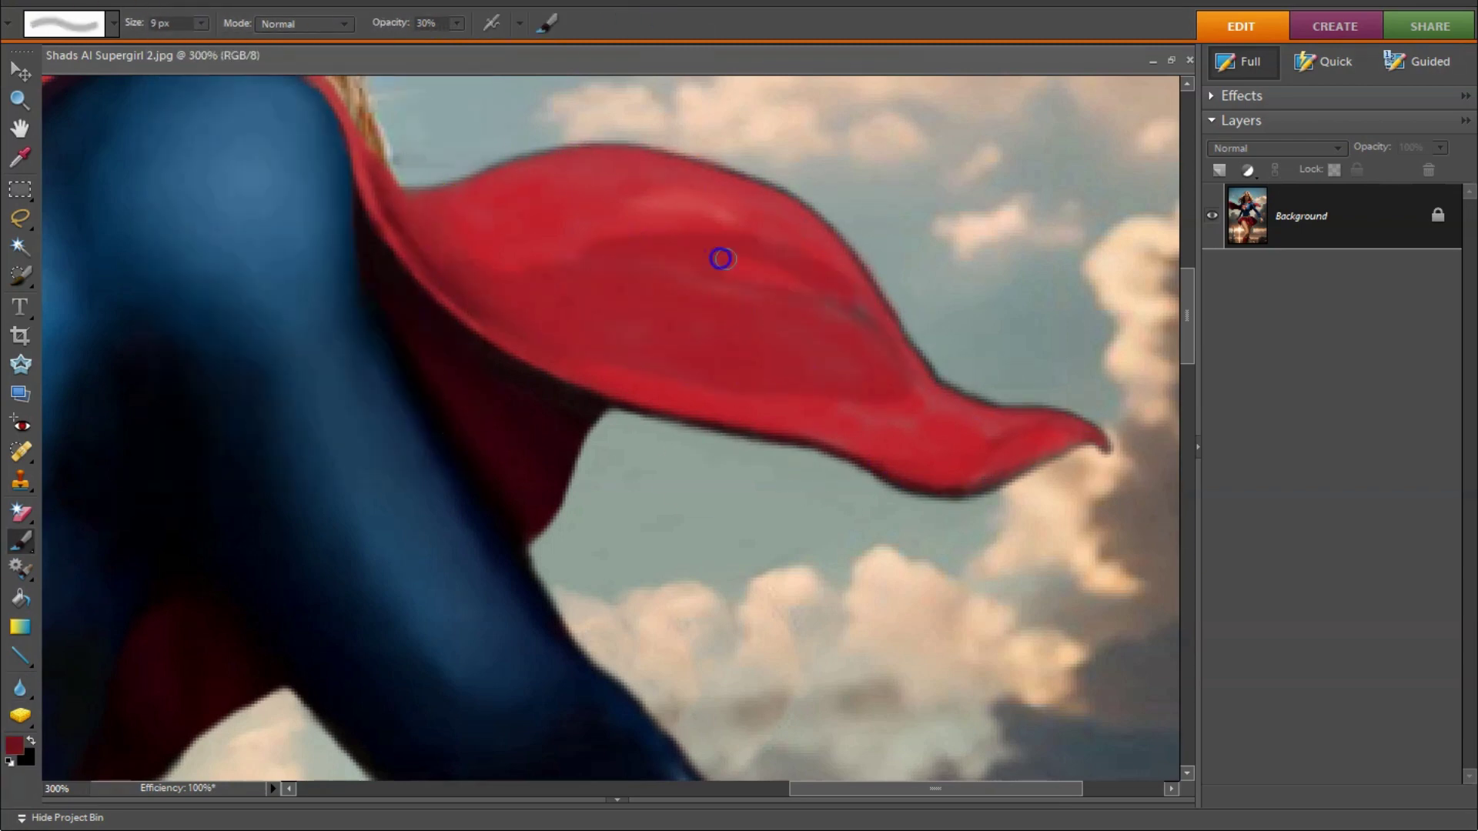
{"action": "mouse_move", "coordinate": [719, 257]}
{"action": "left_mouse_down"}
{"action": "mouse_move", "coordinate": [939, 420]}
{"action": "mouse_move", "coordinate": [805, 419]}
{"action": "left_mouse_up"}
{"action": "left_click_drag", "start_coordinate": [1077, 427], "coordinate": [831, 439]}
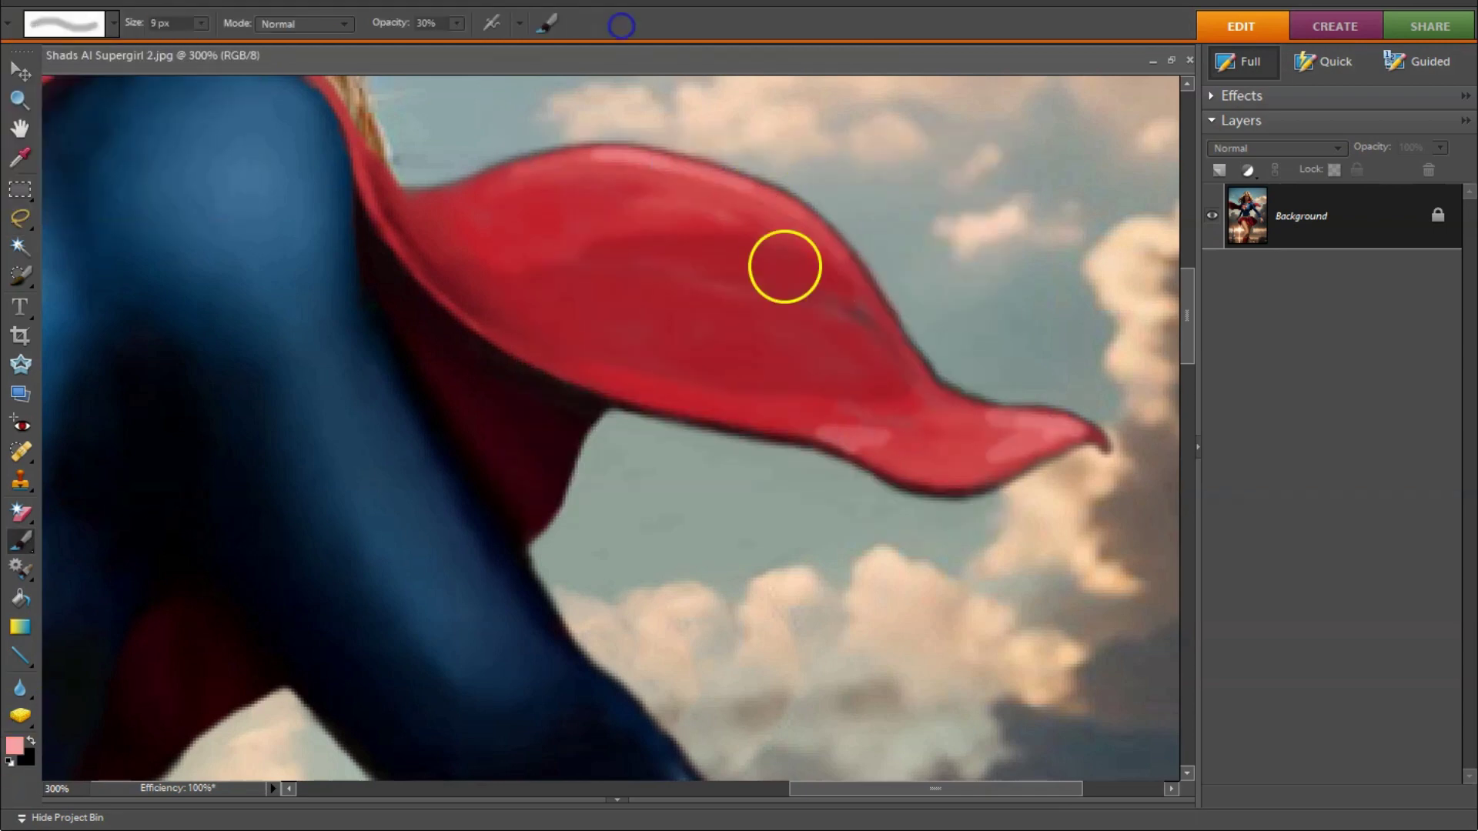
{"action": "scroll", "coordinate": [565, 492], "scroll_direction": "up", "scroll_amount": 5}
{"action": "left_click_drag", "start_coordinate": [565, 492], "coordinate": [699, 510]}
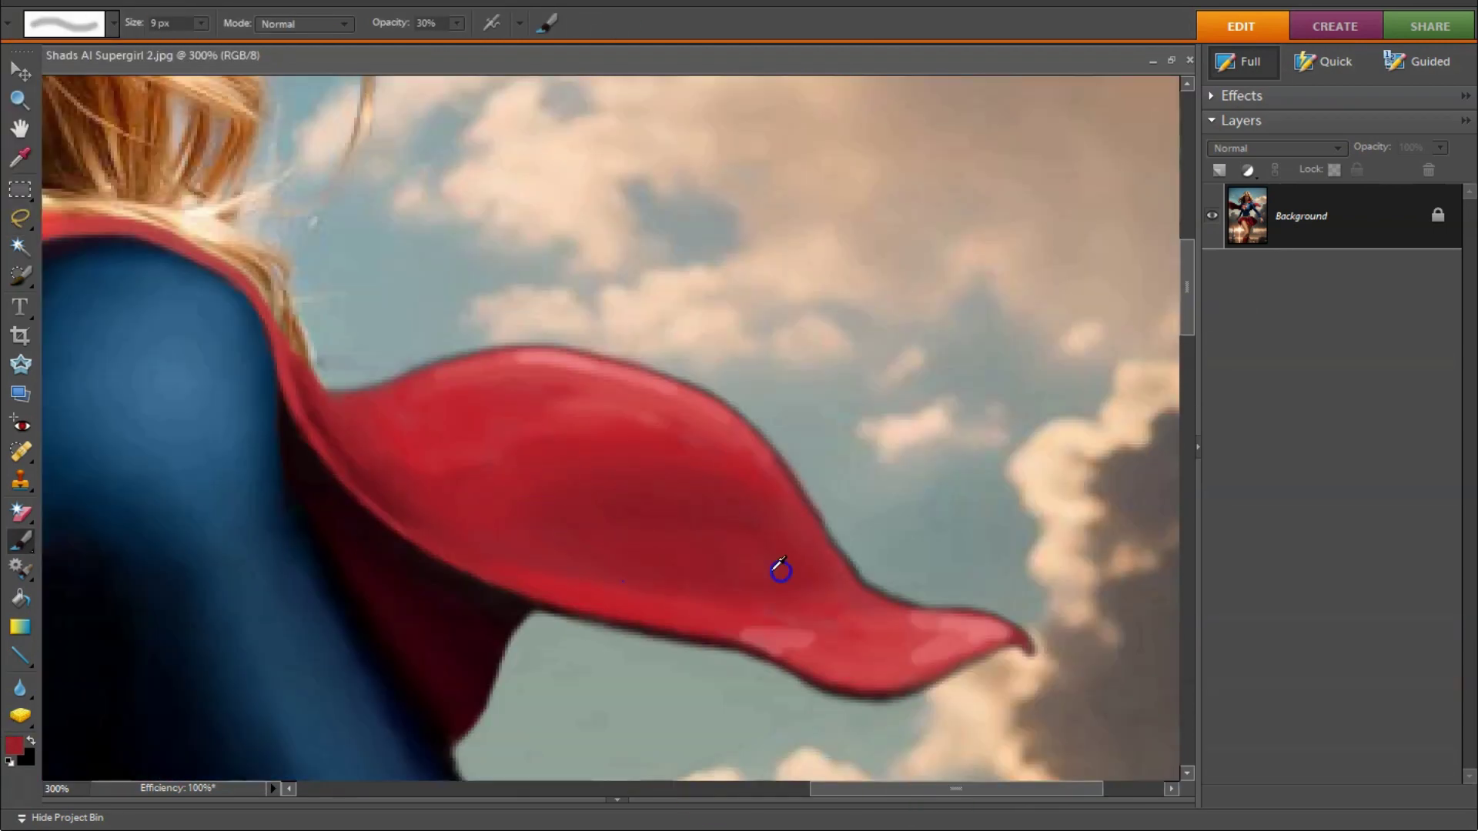
{"action": "left_click_drag", "start_coordinate": [571, 400], "coordinate": [441, 384]}
Step: At 400% zoom, refine the cape's lower edge with sampled reds using a 3 px brush
{"action": "key", "text": "ctrl+equal"}
{"action": "left_click", "coordinate": [326, 482], "text": "alt"}
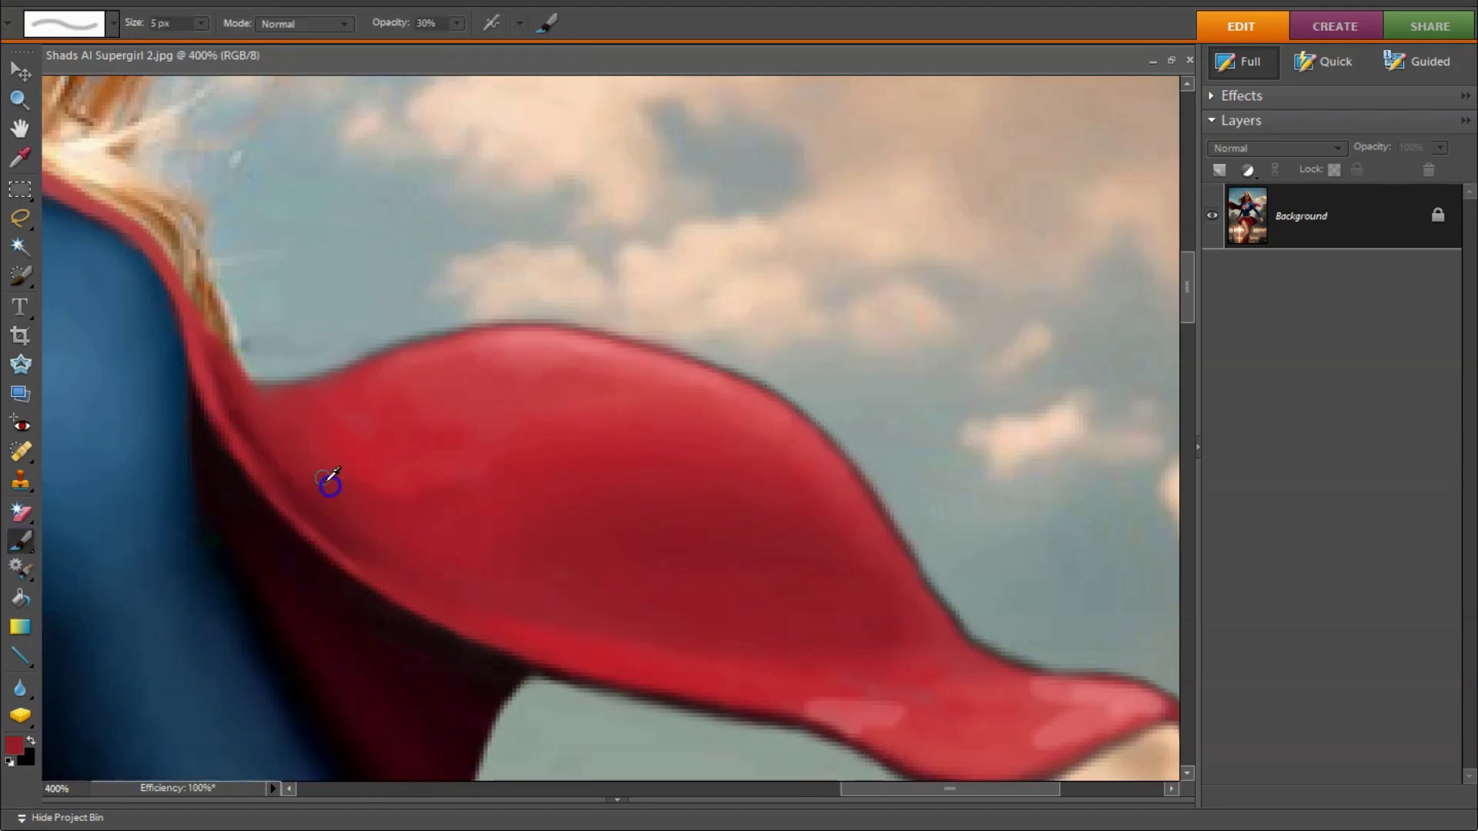
{"action": "left_click", "coordinate": [363, 535], "text": "alt"}
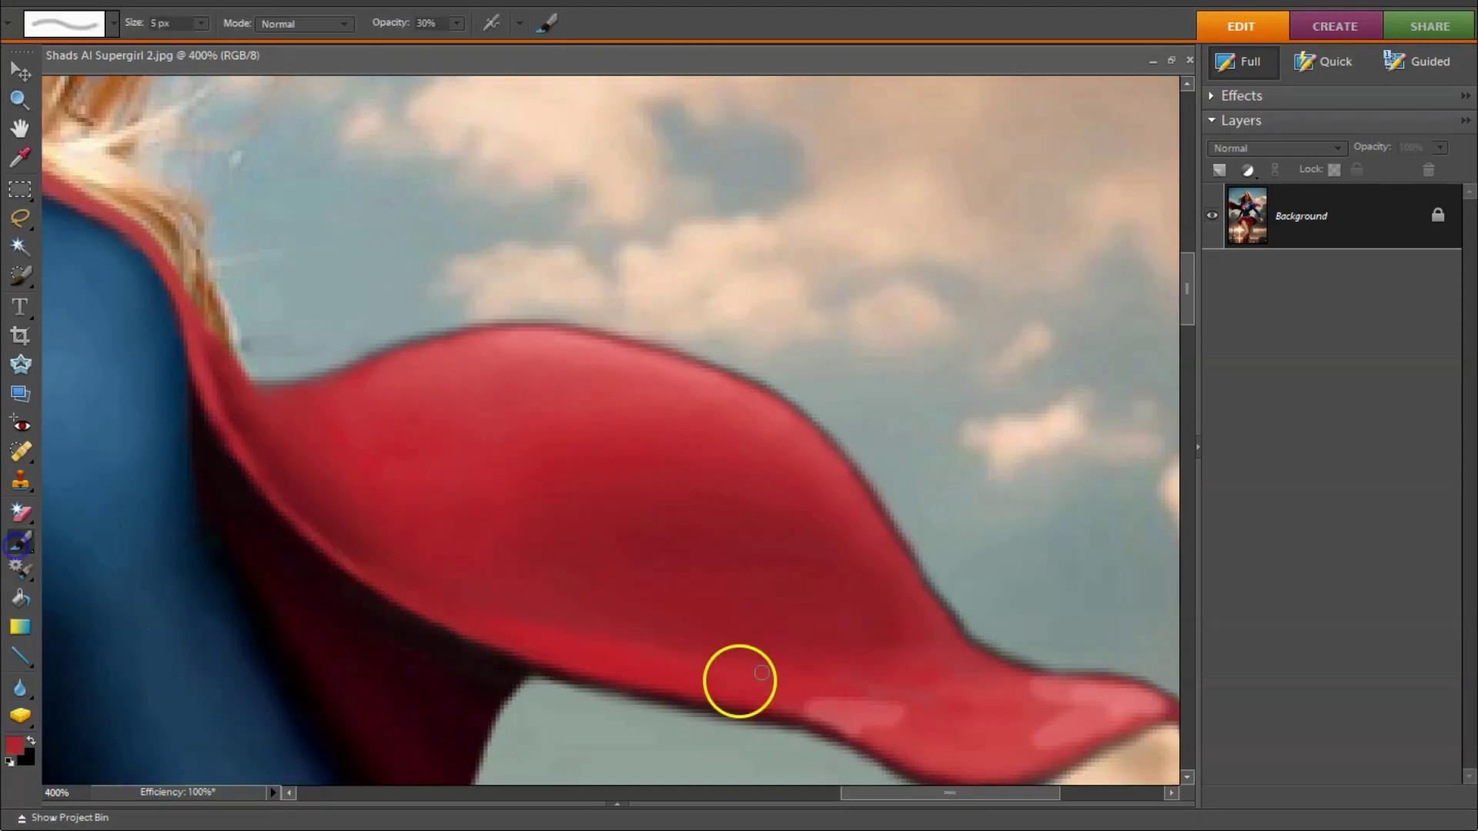
{"action": "left_click_drag", "start_coordinate": [739, 678], "coordinate": [723, 528]}
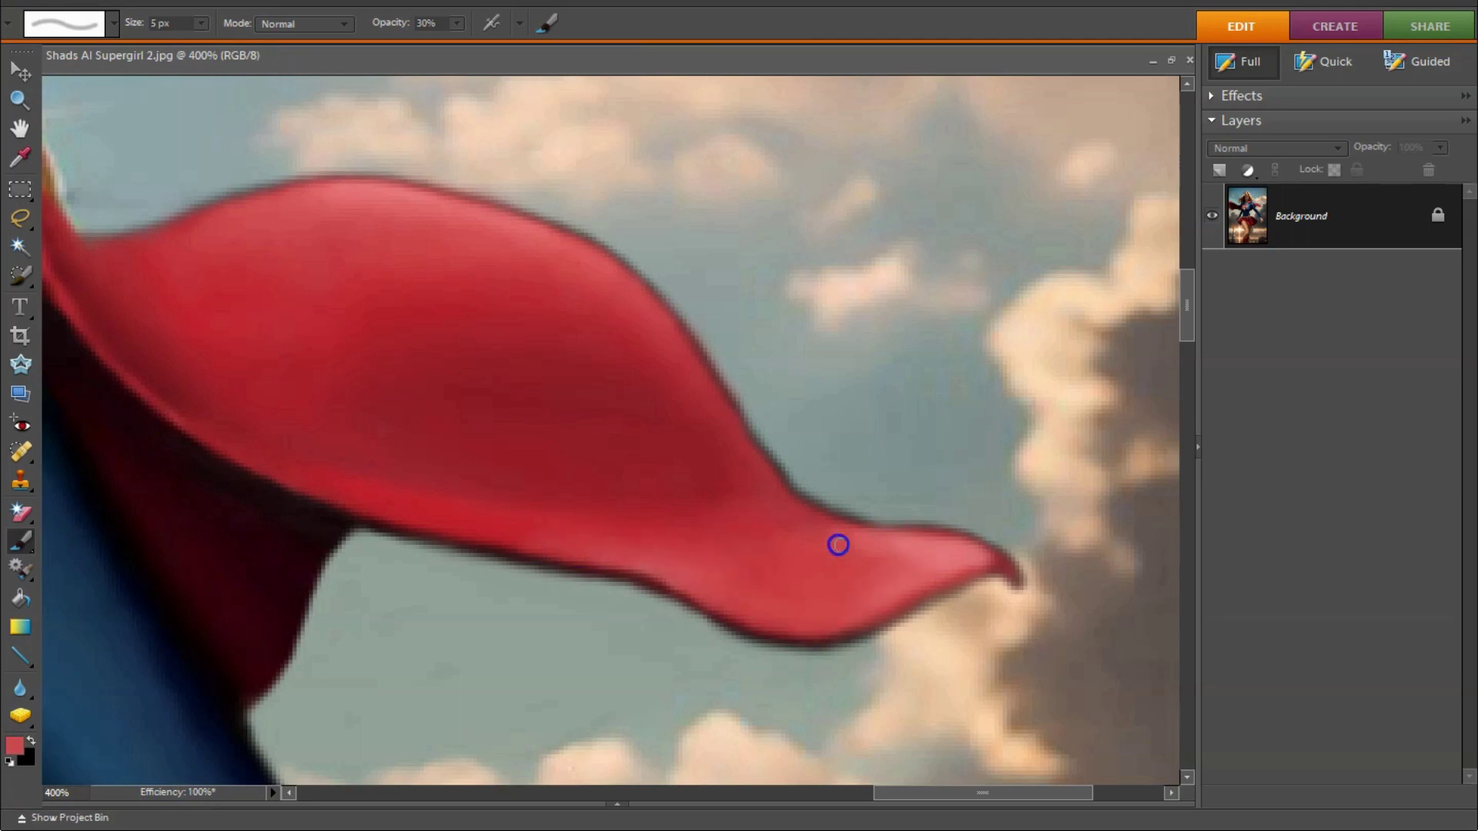
{"action": "key", "text": "bracketleft"}
{"action": "key", "text": "bracketleft"}
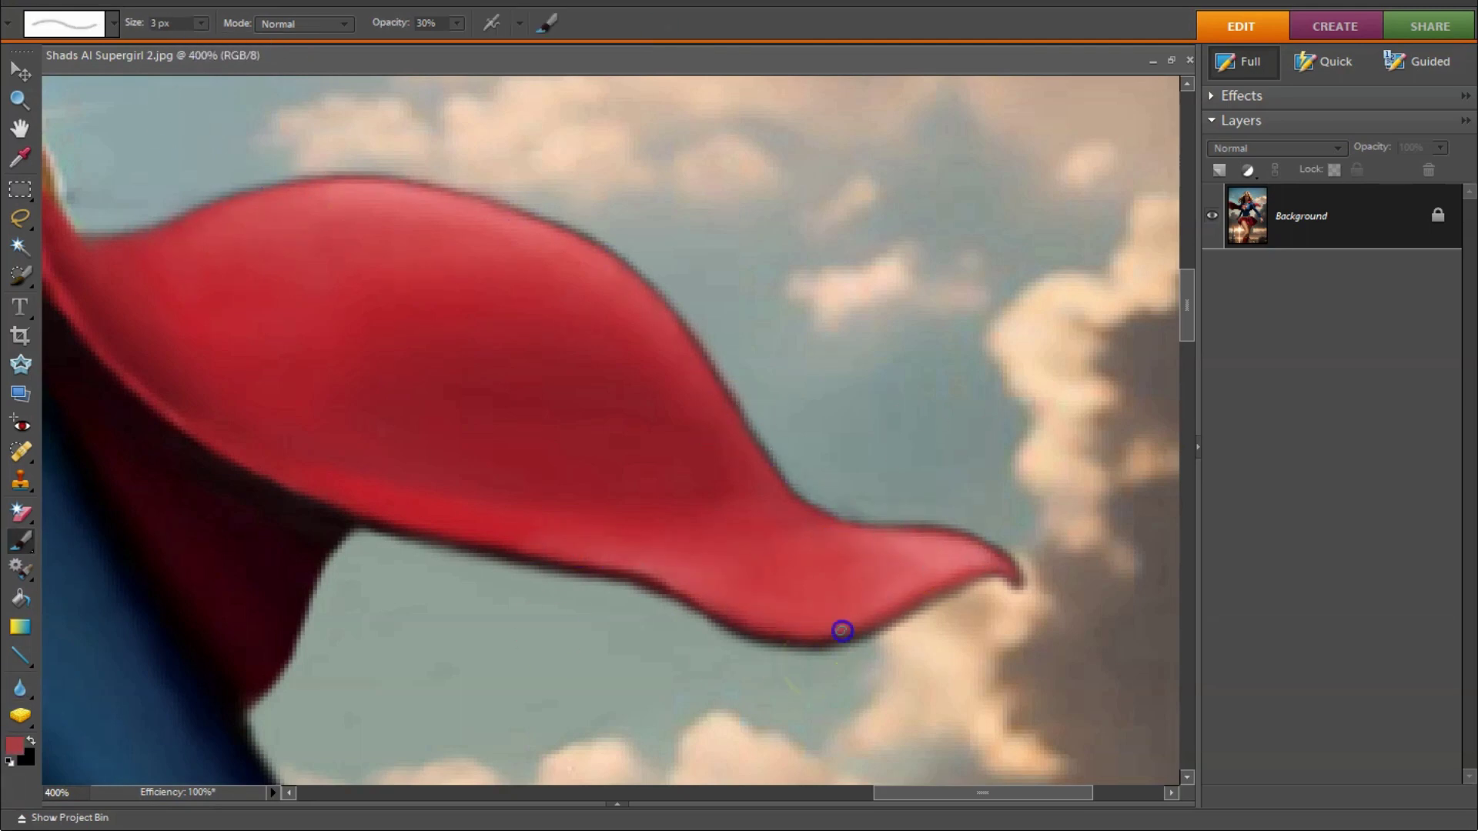
{"action": "left_click_drag", "start_coordinate": [842, 631], "coordinate": [736, 640]}
{"action": "scroll", "coordinate": [667, 495], "scroll_direction": "up", "scroll_amount": 5}
{"action": "scroll", "coordinate": [531, 449], "scroll_direction": "up", "scroll_amount": 3}
Step: Touch up with light blue sampled from the sky using a 5 px brush at 40% opacity
{"action": "key", "text": "bracketright"}
{"action": "key", "text": "4"}
{"action": "left_click", "coordinate": [508, 224], "text": "alt"}
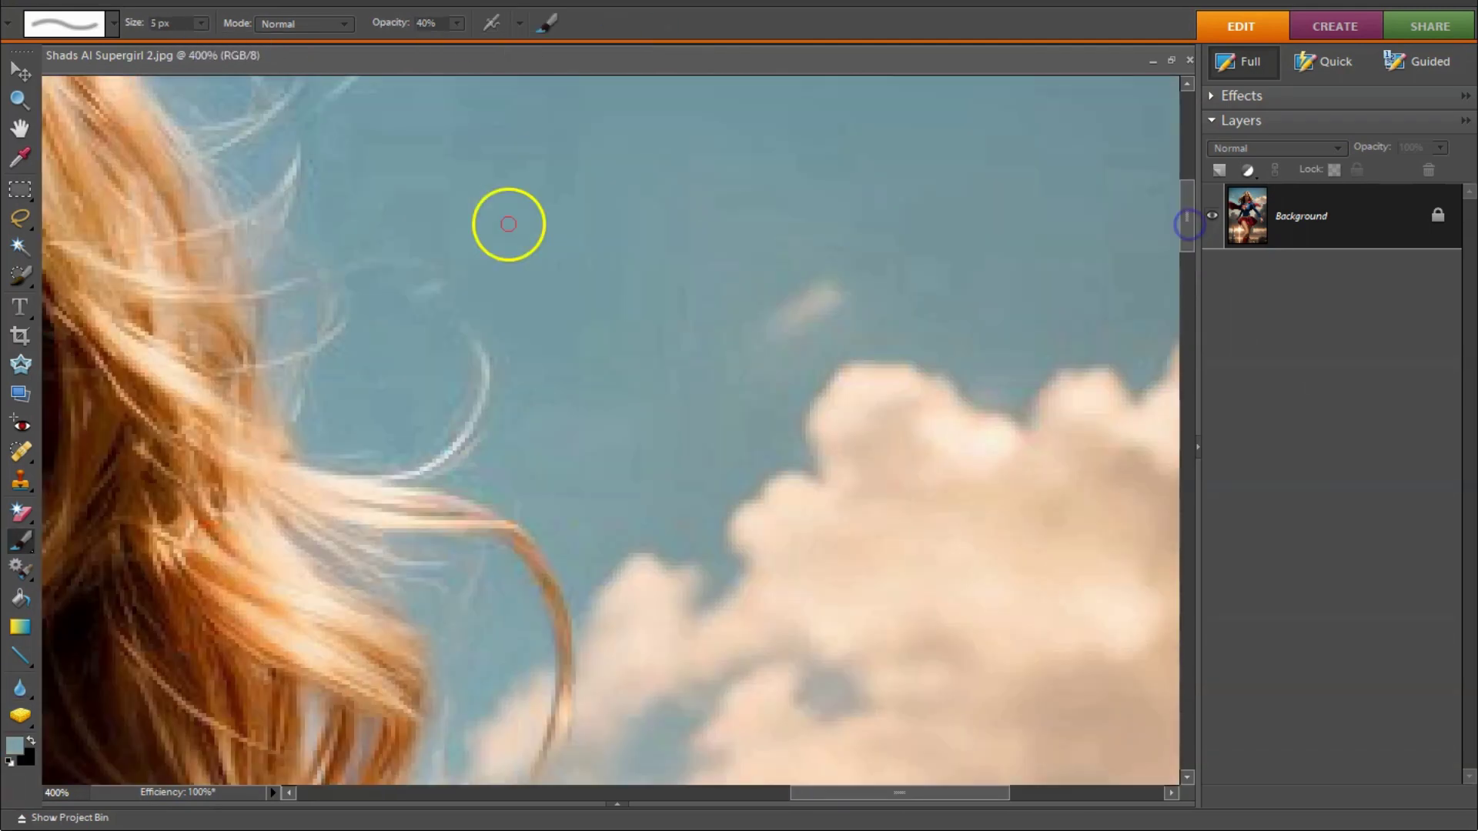
{"action": "left_click_drag", "start_coordinate": [899, 792], "coordinate": [782, 791]}
{"action": "left_click_drag", "start_coordinate": [1187, 297], "coordinate": [1187, 439]}
Step: Paint over the V-shaped belt's dark smudges with gold tones sampled from the belt
{"action": "left_click", "coordinate": [511, 547], "text": "alt"}
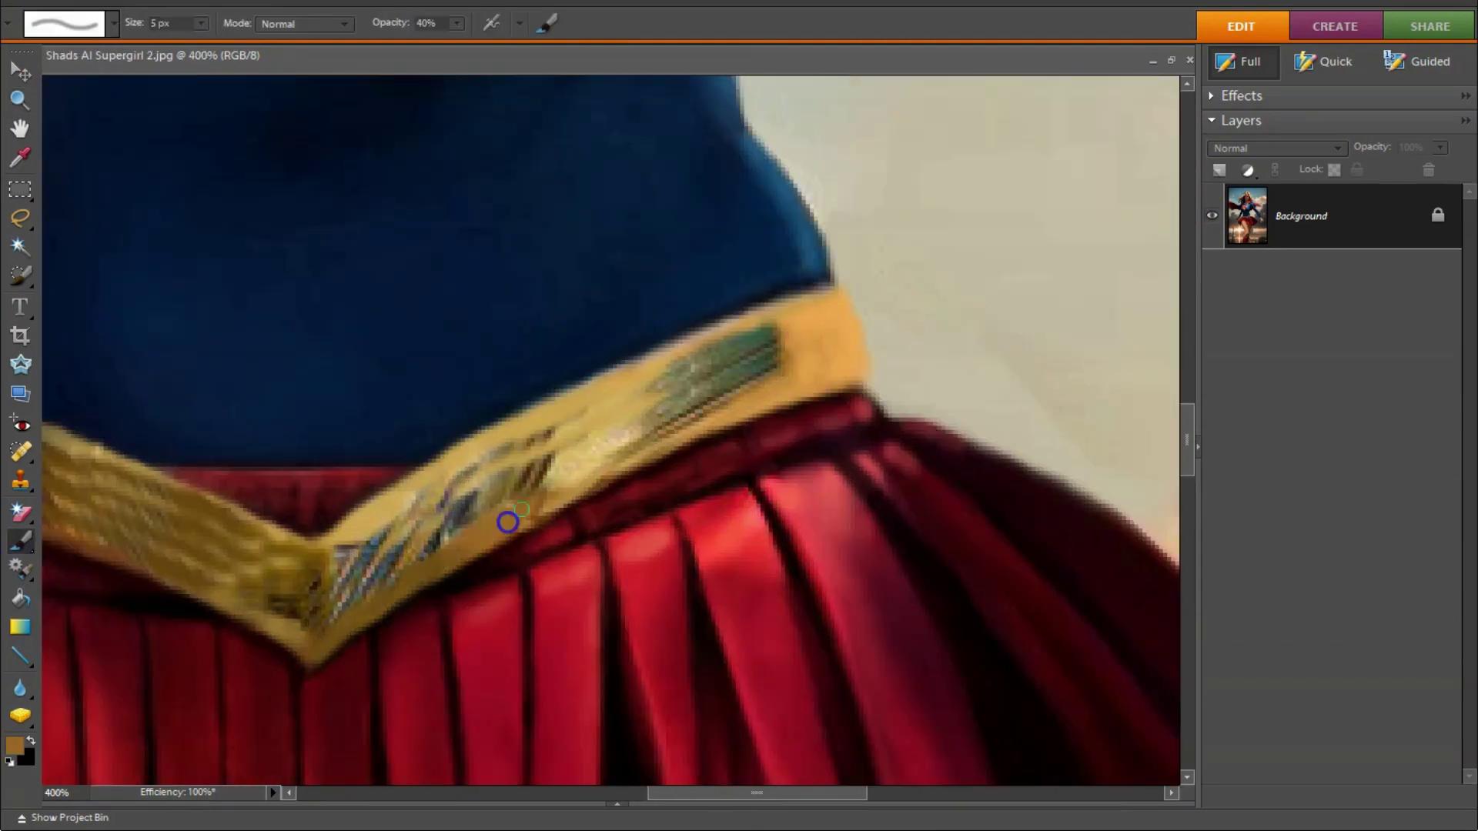
{"action": "key", "text": "bracketleft"}
{"action": "key", "text": "bracketleft"}
{"action": "key", "text": "bracketleft"}
{"action": "left_click", "coordinate": [597, 477], "text": "alt"}
{"action": "key", "text": "bracketright"}
{"action": "key", "text": "bracketright"}
{"action": "key", "text": "bracketright"}
{"action": "mouse_move", "coordinate": [824, 308]}
{"action": "left_mouse_down"}
{"action": "mouse_move", "coordinate": [508, 464]}
{"action": "mouse_move", "coordinate": [377, 578]}
{"action": "left_mouse_up"}
{"action": "left_click", "coordinate": [323, 600], "text": "alt"}
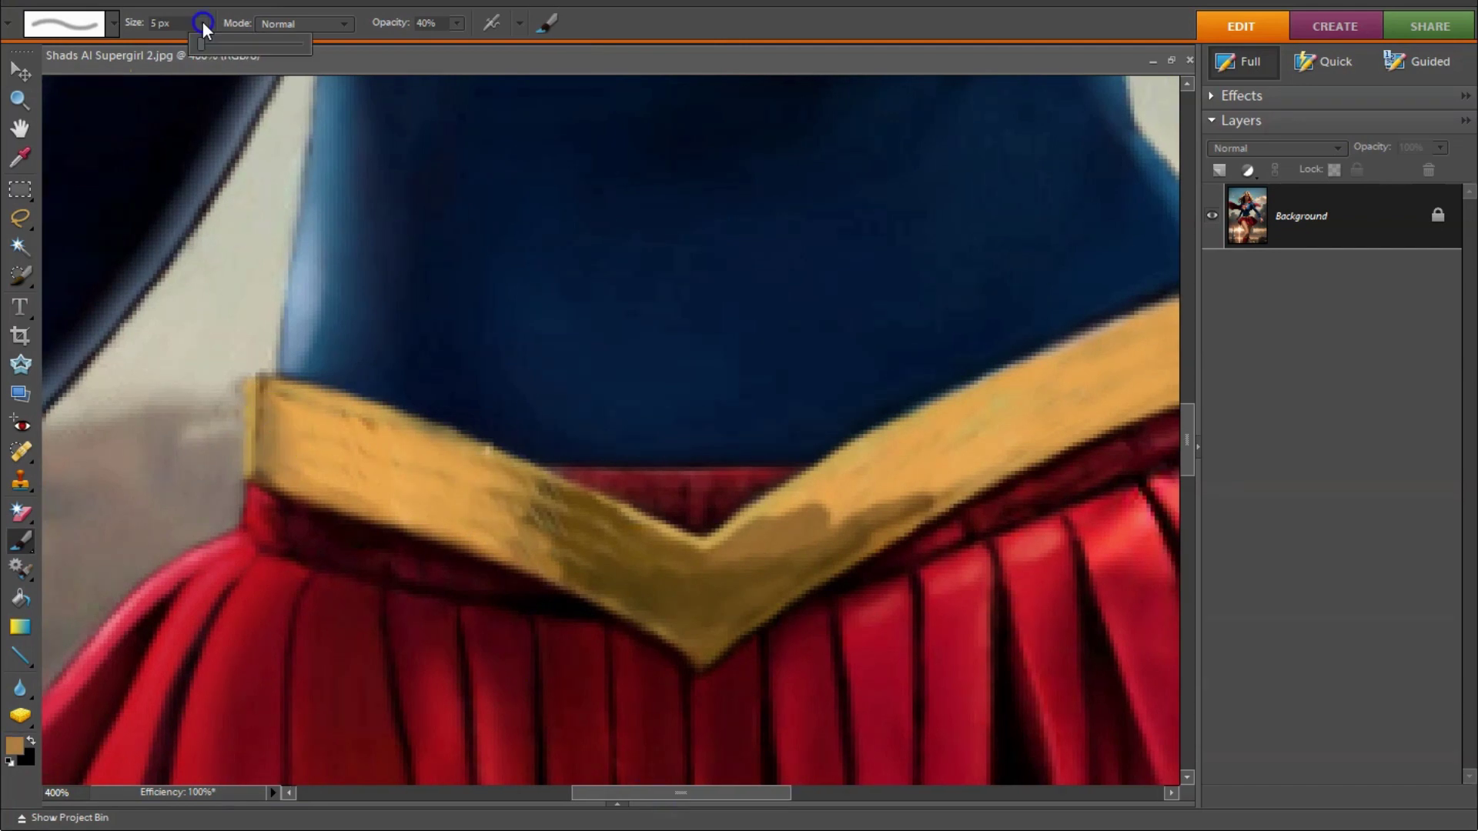
{"action": "left_click", "coordinate": [954, 180]}
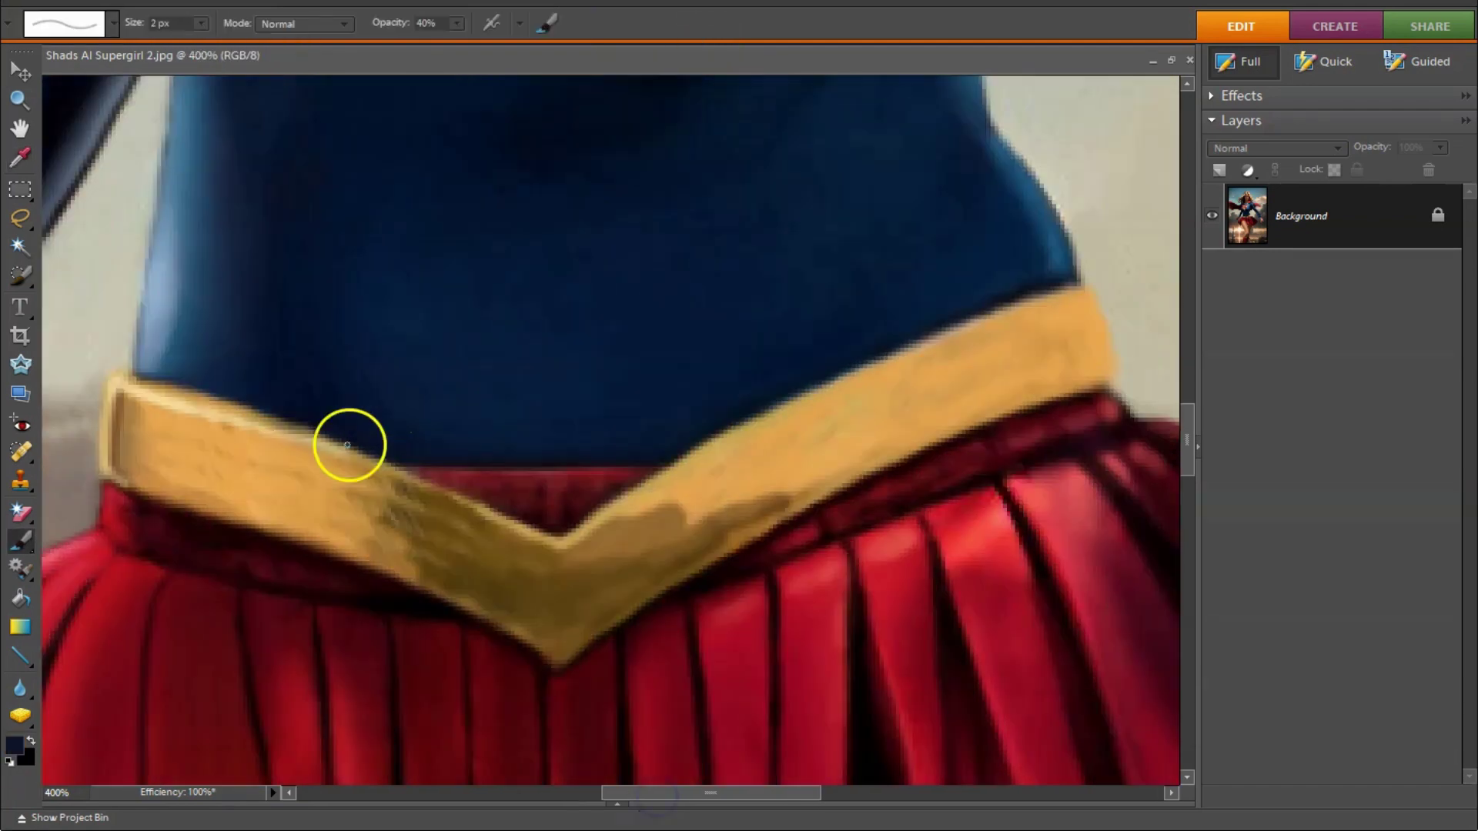
{"action": "left_click", "coordinate": [171, 468]}
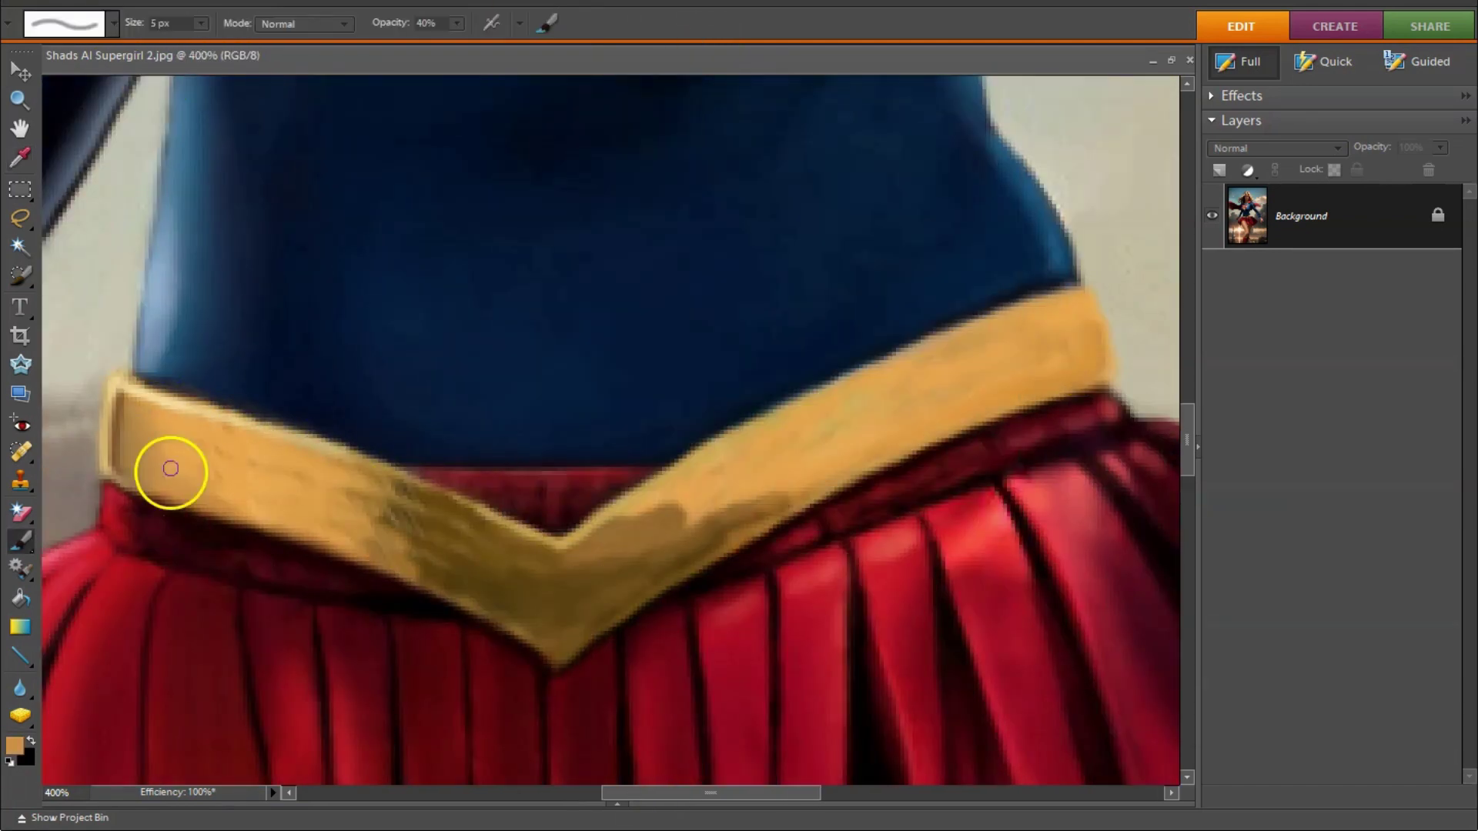
{"action": "mouse_move", "coordinate": [343, 545]}
{"action": "left_mouse_down"}
{"action": "mouse_move", "coordinate": [462, 511]}
{"action": "mouse_move", "coordinate": [418, 518]}
{"action": "mouse_move", "coordinate": [461, 588]}
{"action": "left_mouse_up"}
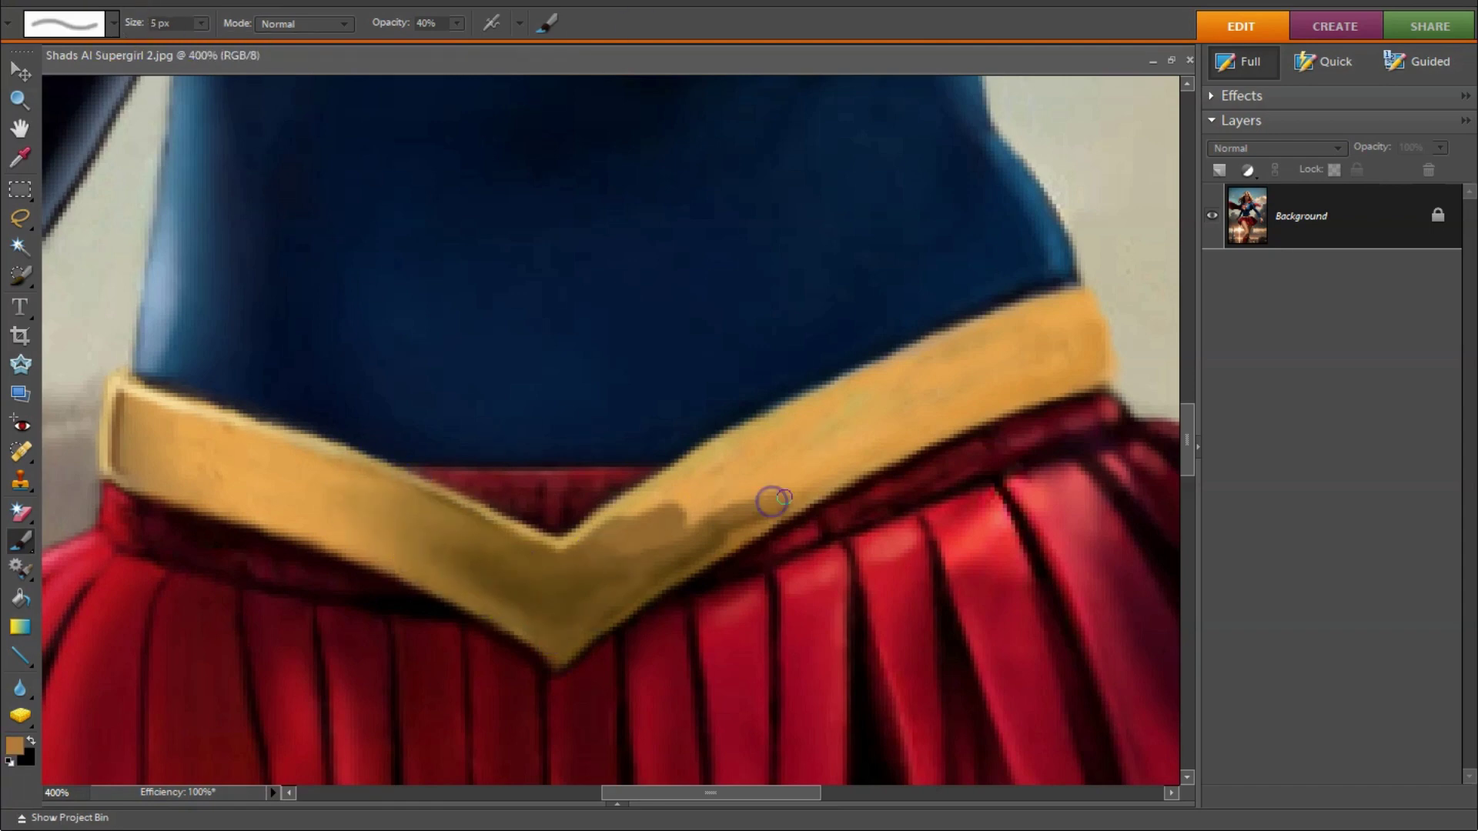
{"action": "left_click_drag", "start_coordinate": [772, 501], "coordinate": [659, 494]}
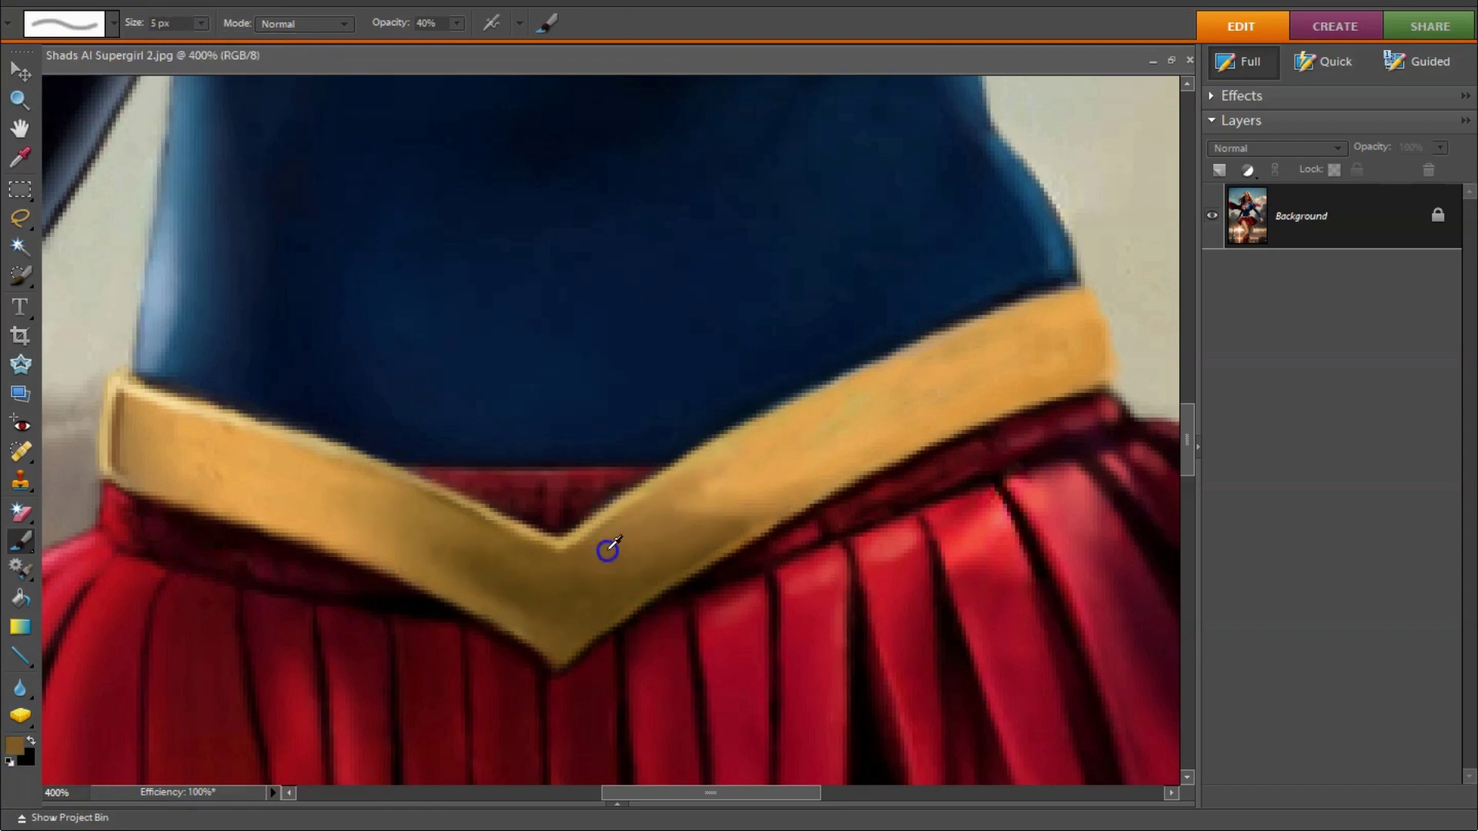
Step: Smooth and lighten the bracelet's left edge with a smaller soft brush
{"action": "key", "text": "s"}
{"action": "scroll", "coordinate": [643, 567], "scroll_direction": "left", "scroll_amount": 10}
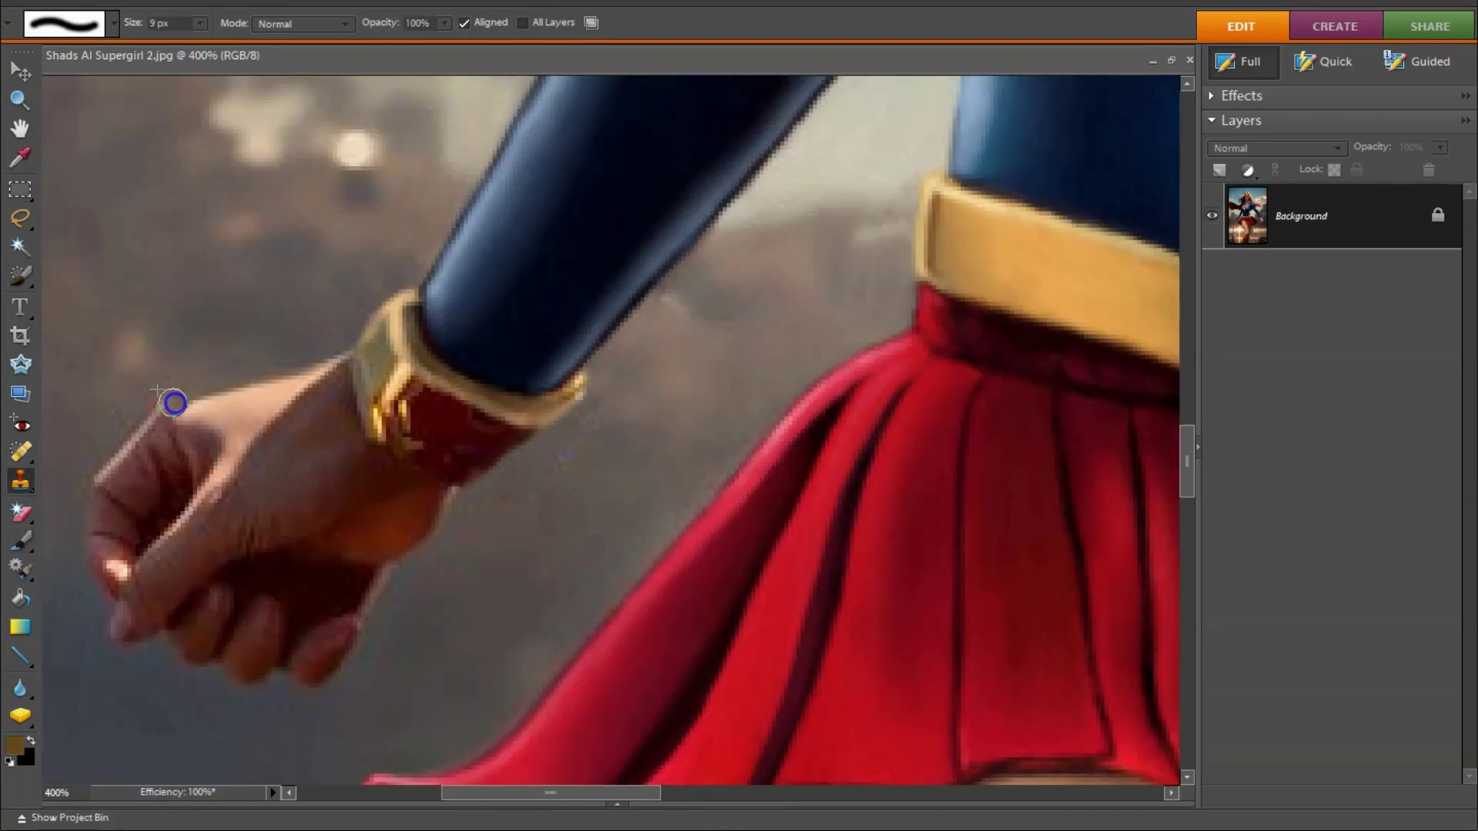
{"action": "key", "text": "b"}
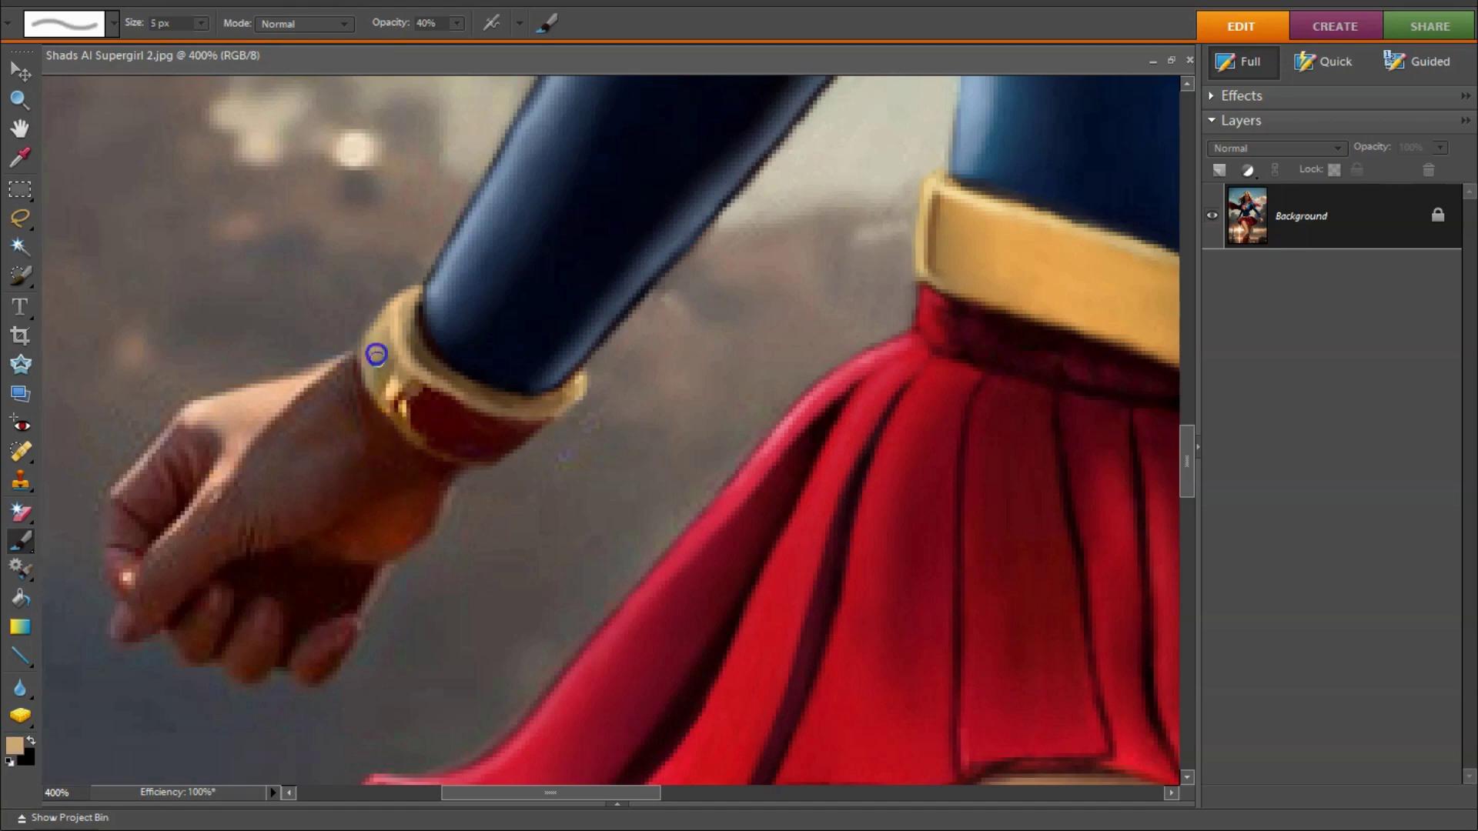
{"action": "key", "text": "bracketleft"}
{"action": "key", "text": "bracketleft"}
{"action": "key", "text": "bracketleft"}
{"action": "mouse_move", "coordinate": [376, 355]}
{"action": "left_mouse_down"}
{"action": "mouse_move", "coordinate": [408, 348]}
{"action": "mouse_move", "coordinate": [495, 439]}
{"action": "left_mouse_up"}
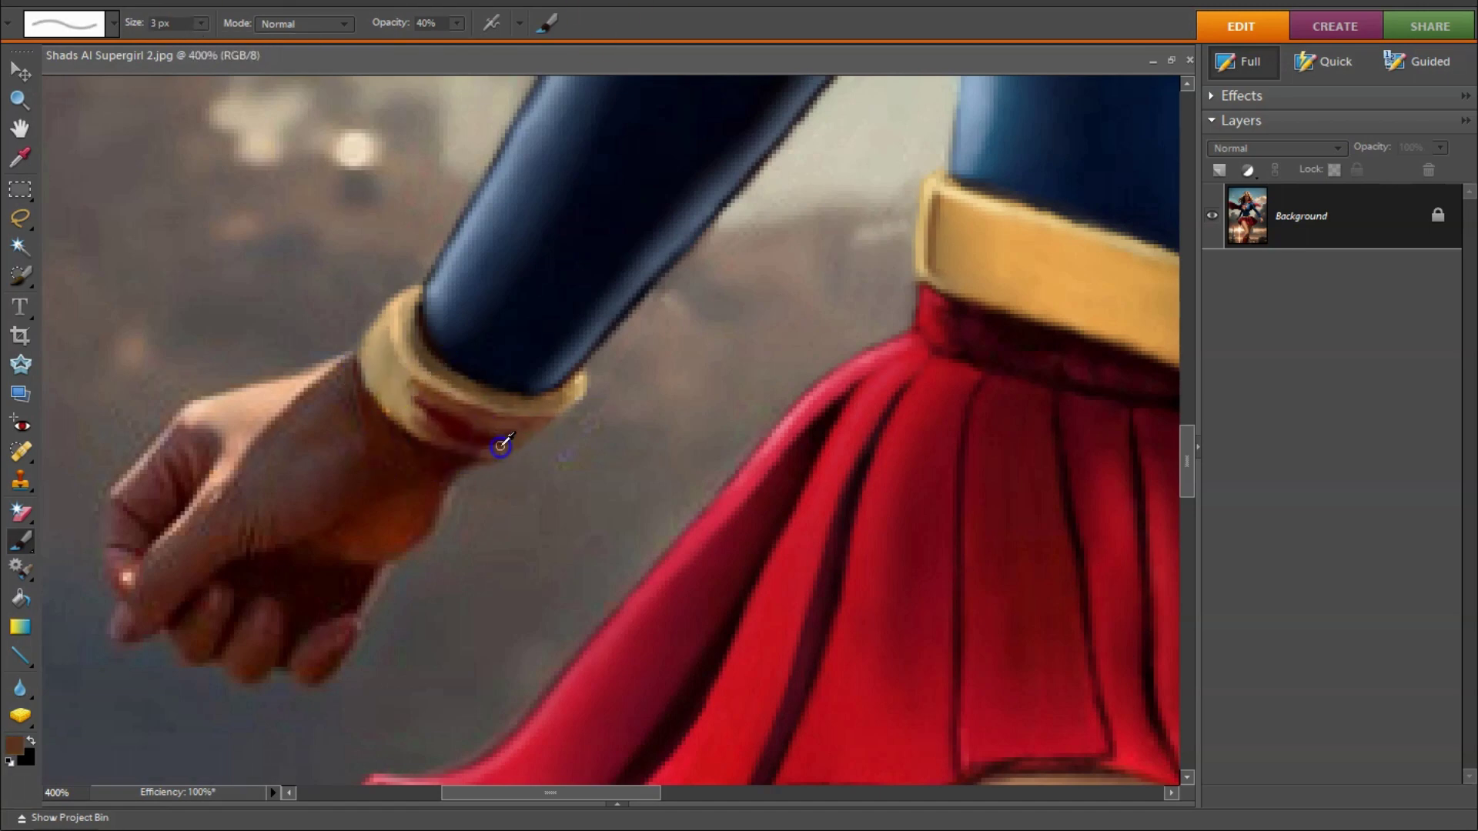
Step: Shade a finger with dark brown, then softly repaint the lower fingers at 20% opacity
{"action": "left_click", "coordinate": [196, 420], "text": "alt"}
{"action": "key", "text": "bracketleft"}
{"action": "left_click_drag", "start_coordinate": [108, 508], "coordinate": [146, 573]}
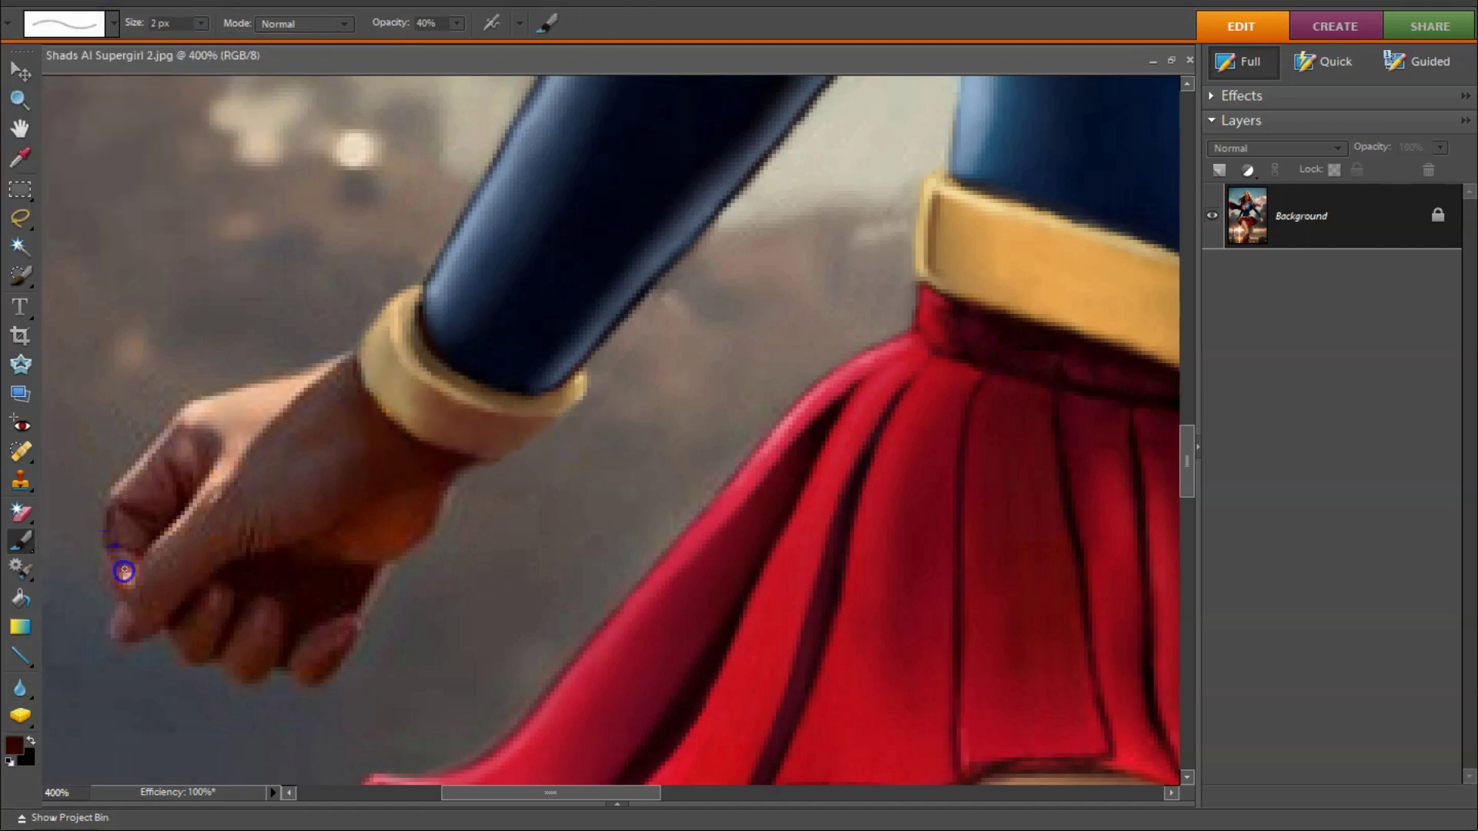
{"action": "left_click_drag", "start_coordinate": [108, 523], "coordinate": [169, 516]}
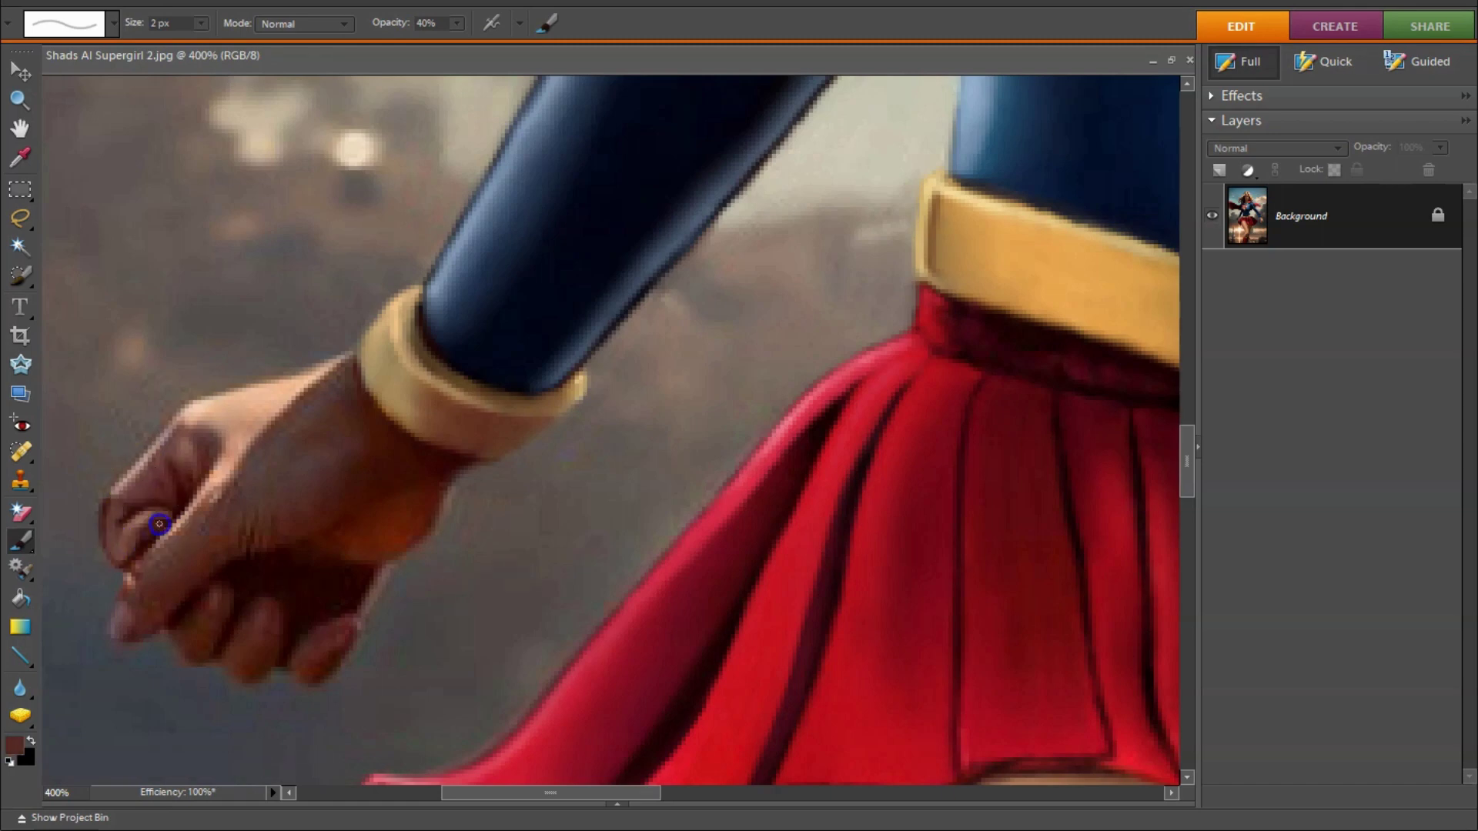
{"action": "key", "text": "2"}
{"action": "left_click_drag", "start_coordinate": [158, 643], "coordinate": [362, 610]}
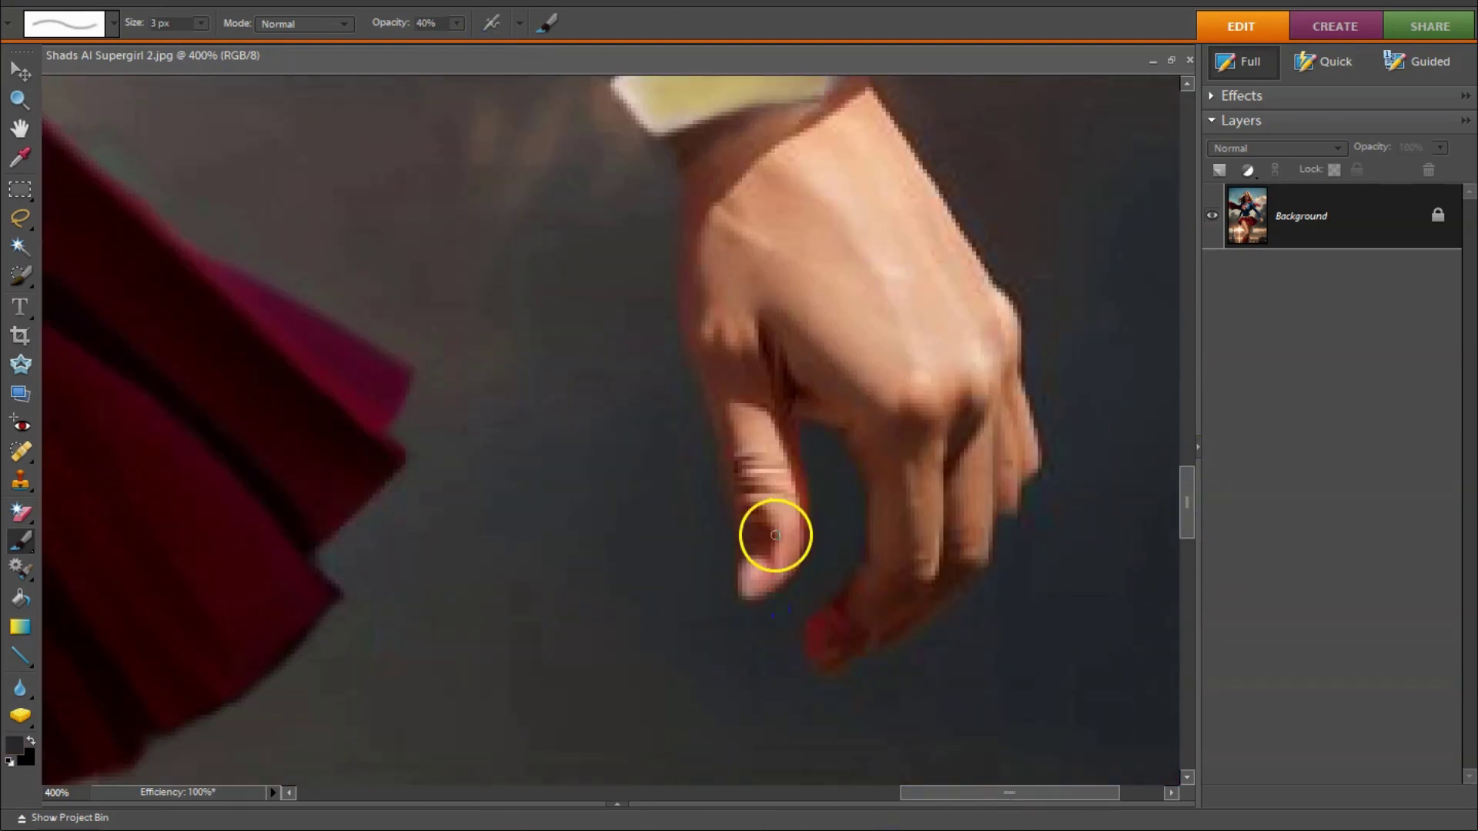
Step: Repaint the finger's edges and stray reddish lines in sampled skin tone
{"action": "left_click", "coordinate": [775, 535], "text": "alt"}
{"action": "left_click_drag", "start_coordinate": [731, 493], "coordinate": [683, 143]}
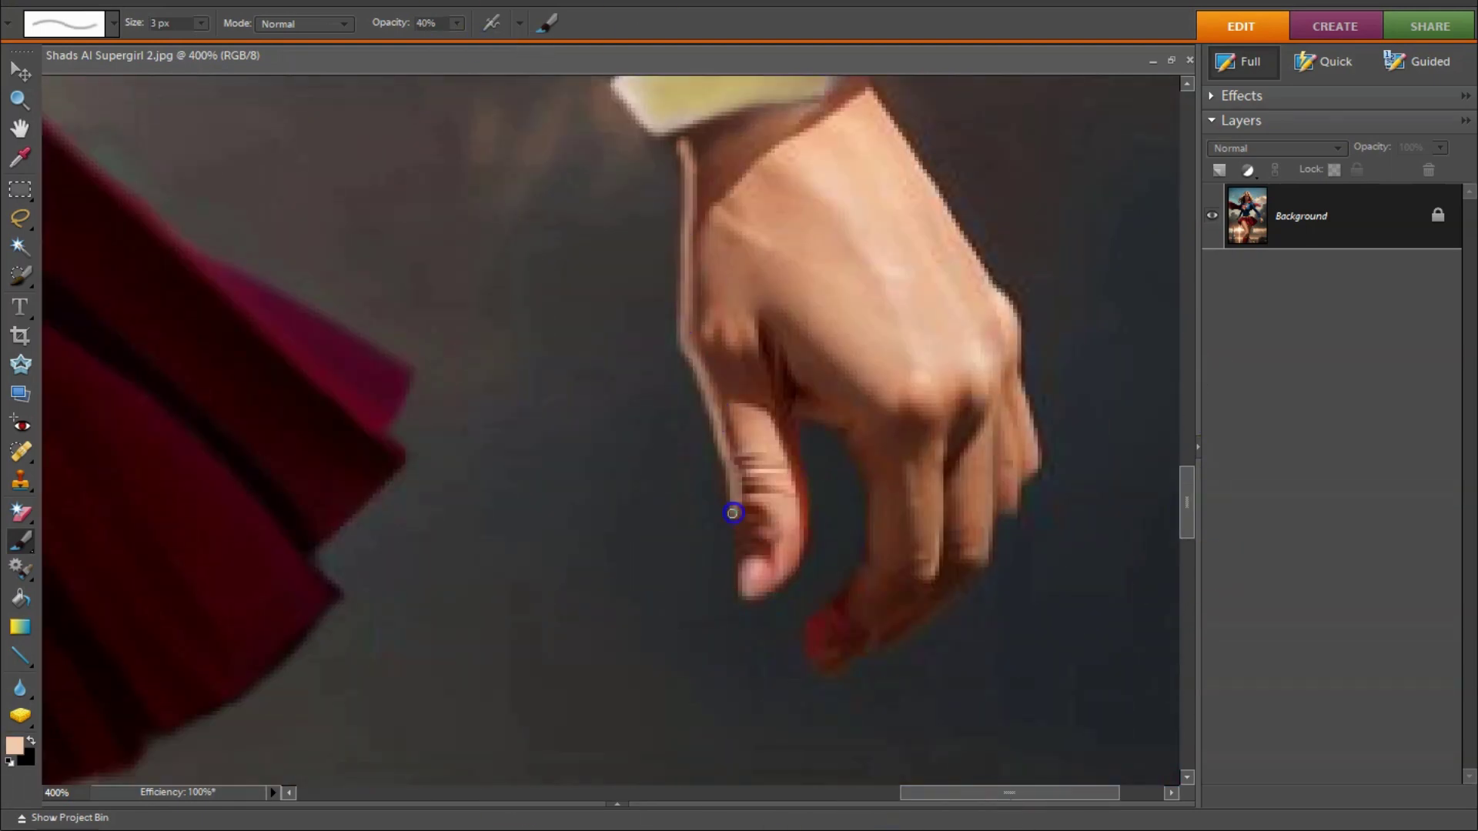
{"action": "mouse_move", "coordinate": [785, 517]}
{"action": "left_mouse_down"}
{"action": "mouse_move", "coordinate": [739, 477]}
{"action": "mouse_move", "coordinate": [792, 538]}
{"action": "left_mouse_up"}
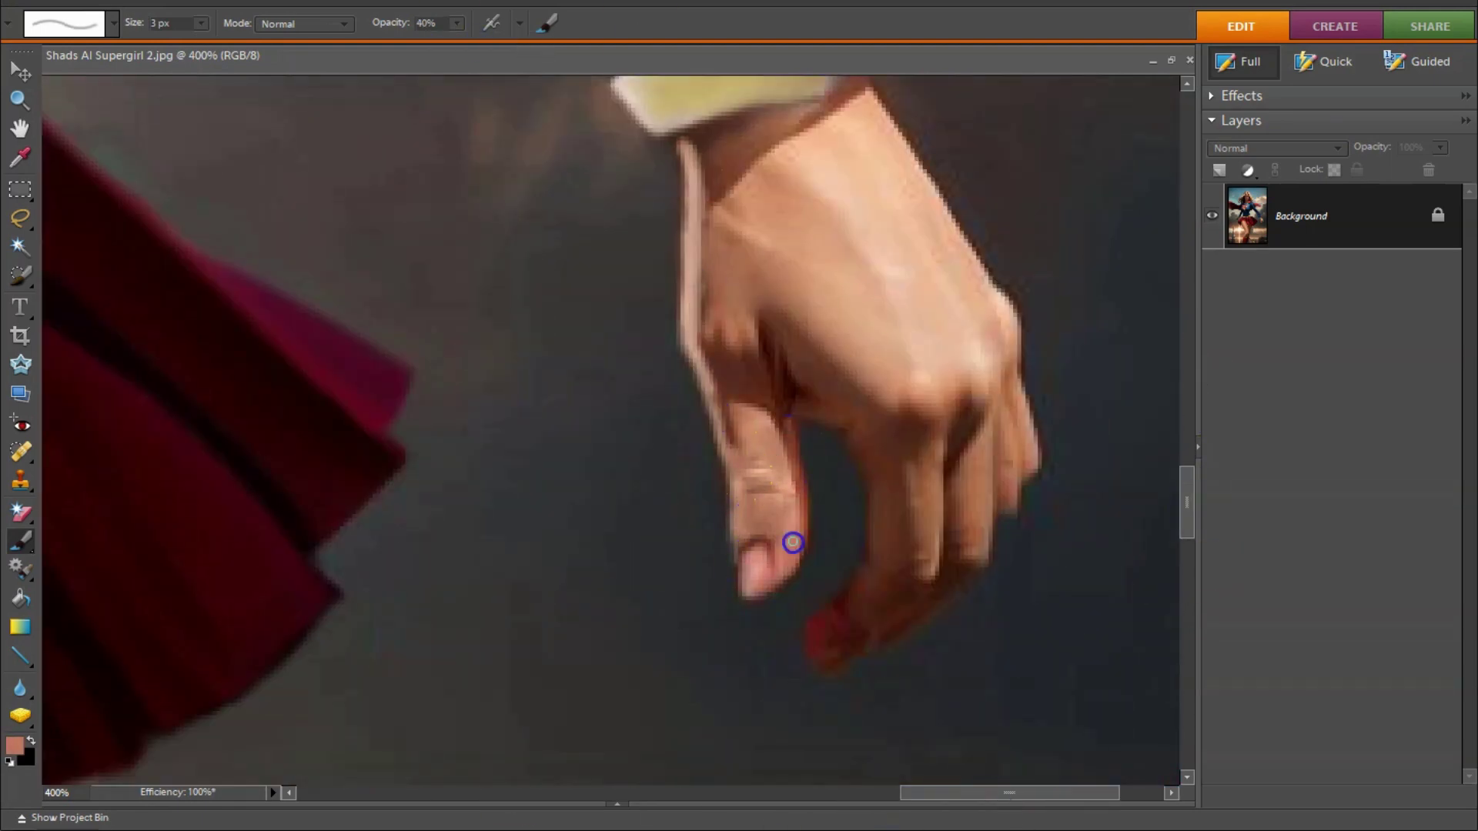
{"action": "left_click", "coordinate": [807, 394], "text": "alt"}
{"action": "left_click_drag", "start_coordinate": [730, 454], "coordinate": [714, 382]}
{"action": "left_click", "coordinate": [714, 383], "text": "alt"}
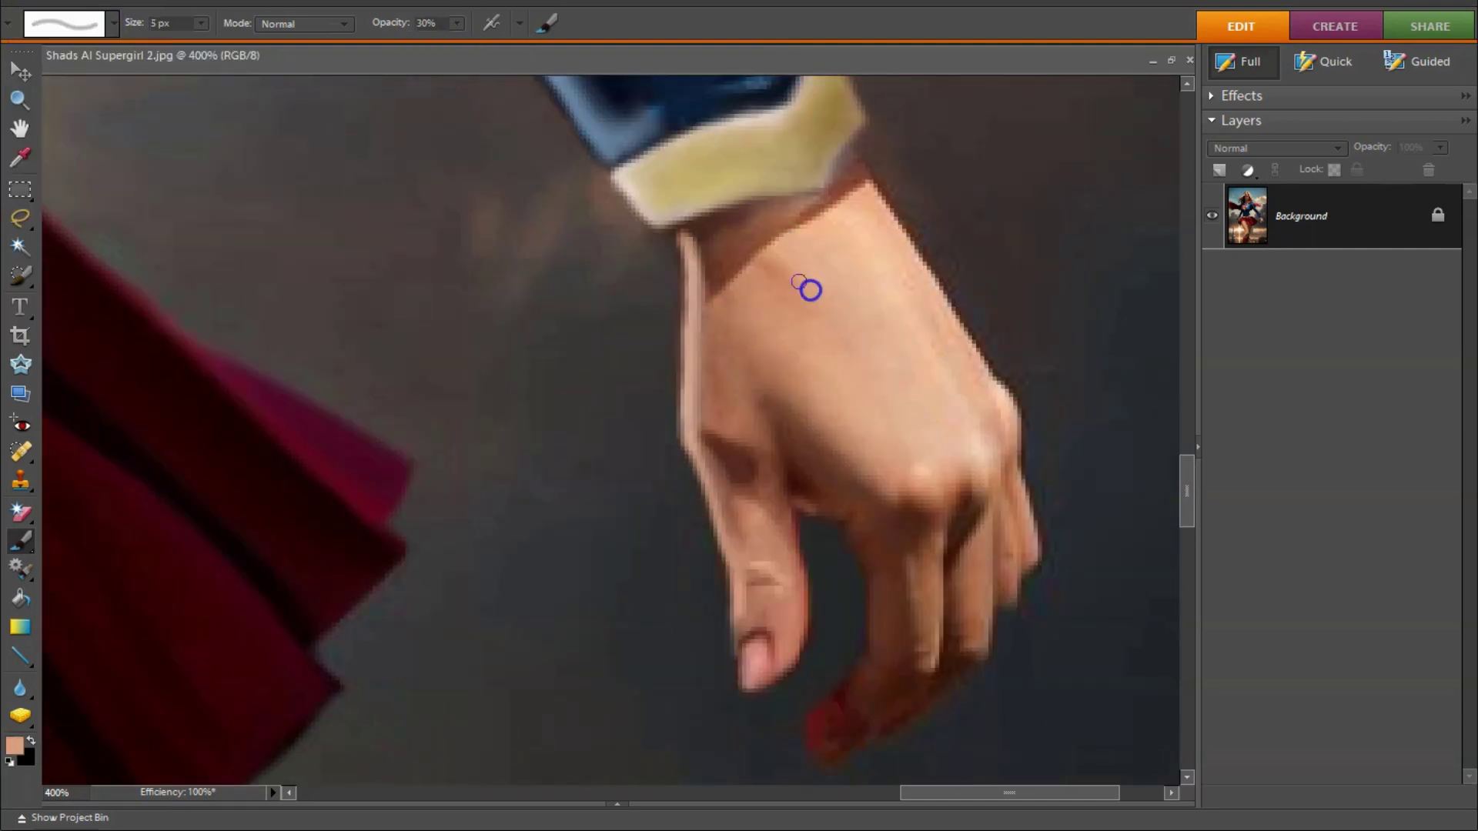
Step: Blend dark brown and light skin tones into the hand, ending at a 5 px brush and 20% opacity
{"action": "key", "text": "bracketleft"}
{"action": "key", "text": "bracketleft"}
{"action": "left_click", "coordinate": [795, 563], "text": "alt"}
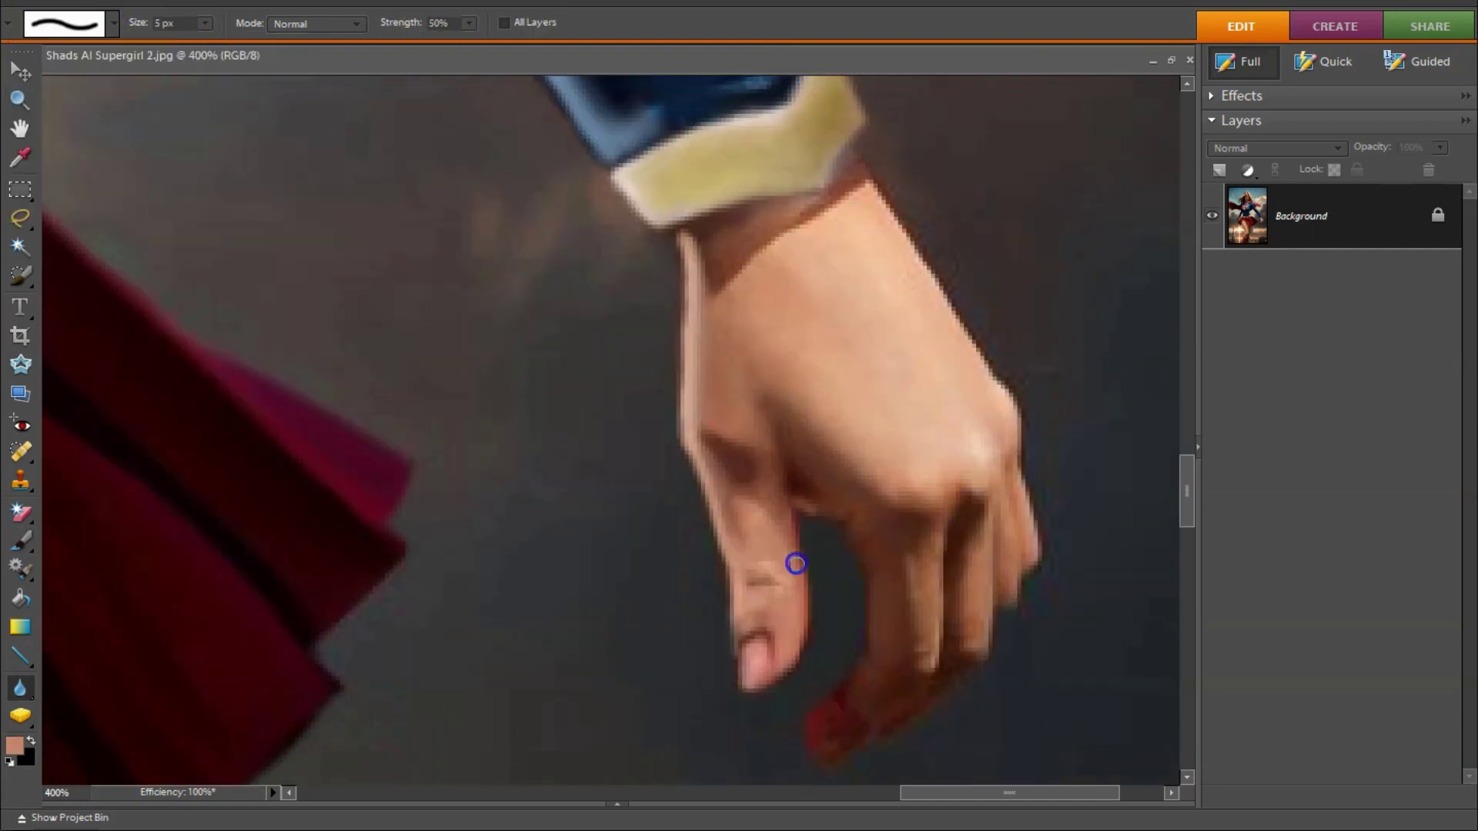
{"action": "scroll", "coordinate": [916, 688], "scroll_direction": "down", "scroll_amount": 1}
{"action": "key", "text": "4"}
{"action": "key", "text": "8"}
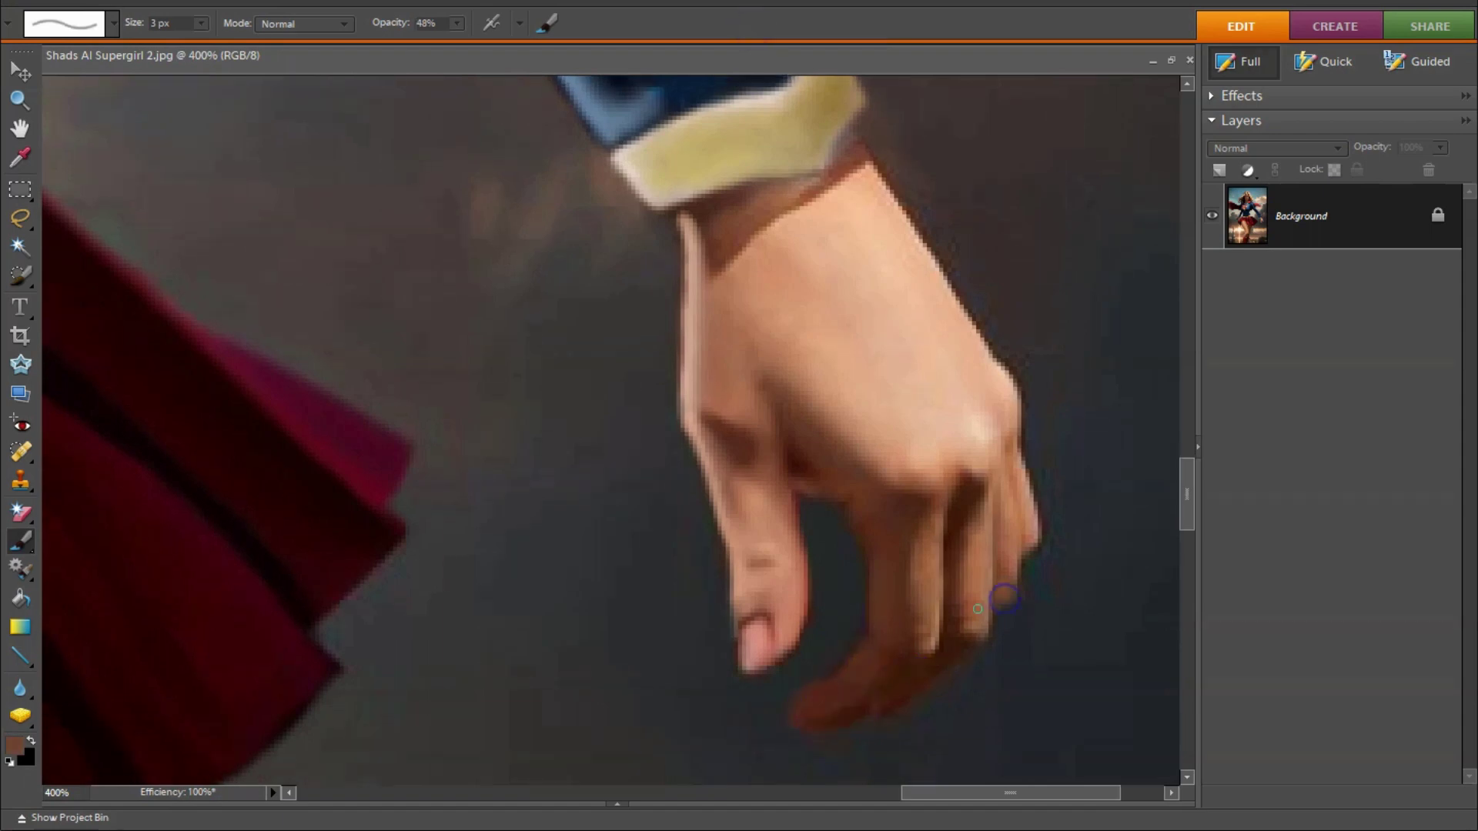
{"action": "left_click", "coordinate": [1004, 402], "text": "alt"}
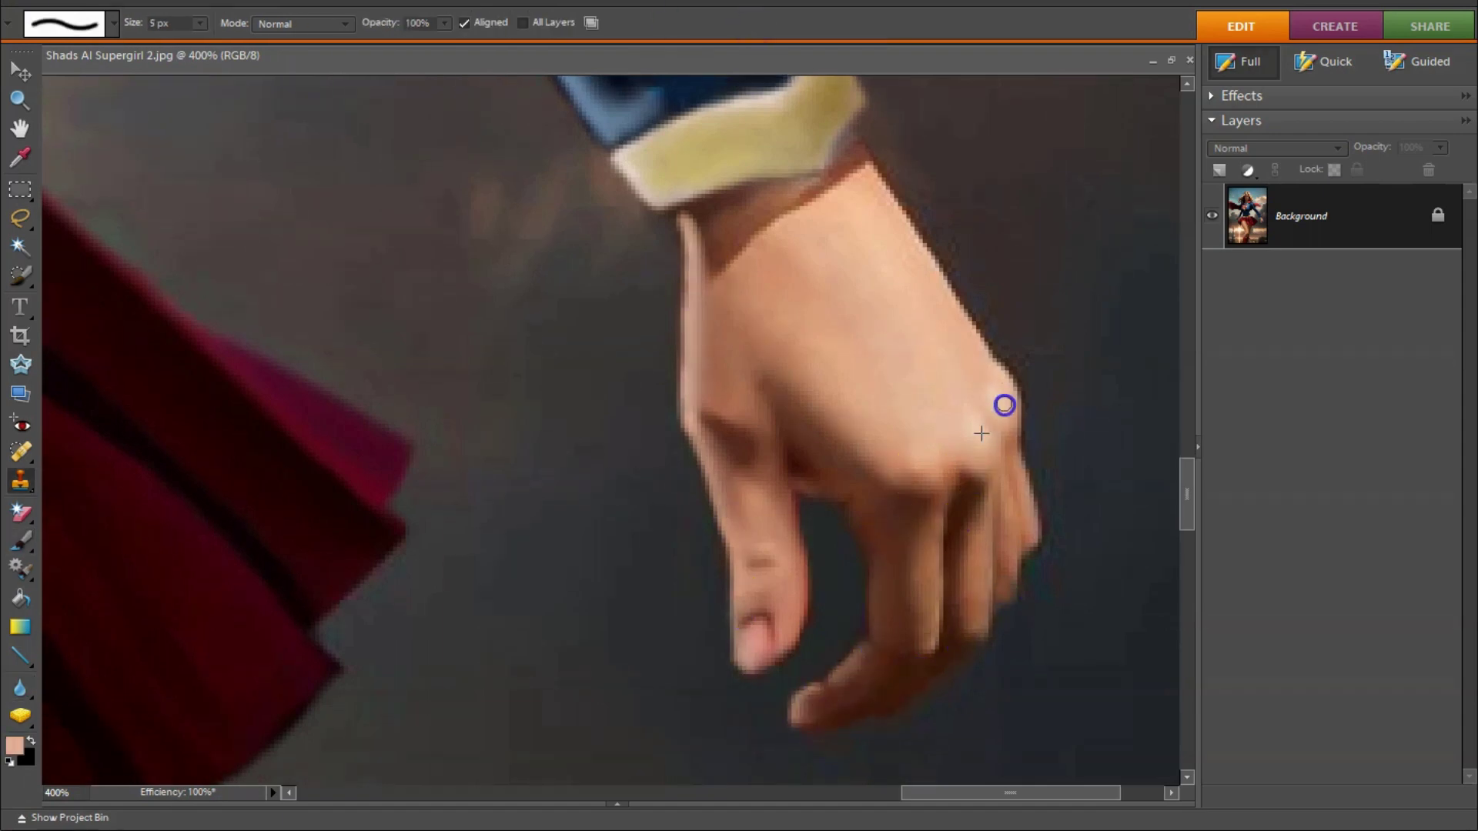
{"action": "key", "text": "3"}
{"action": "scroll", "coordinate": [616, 116], "scroll_direction": "up", "scroll_amount": 5}
{"action": "left_click", "coordinate": [457, 23]}
{"action": "left_click_drag", "start_coordinate": [451, 50], "coordinate": [440, 49]}
{"action": "left_click", "coordinate": [693, 408], "text": "alt"}
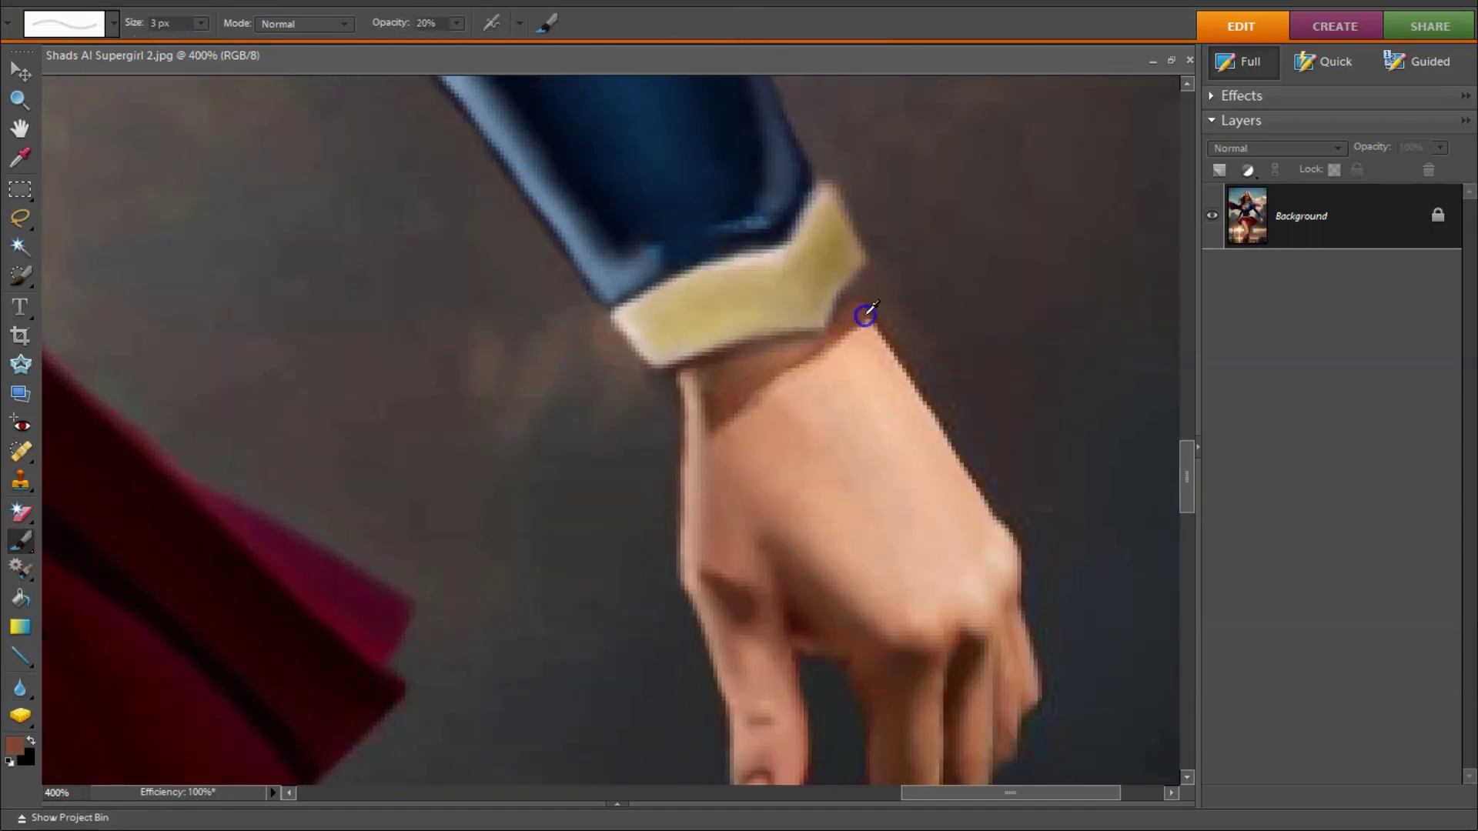
{"action": "key", "text": "bracketright"}
{"action": "key", "text": "bracketright"}
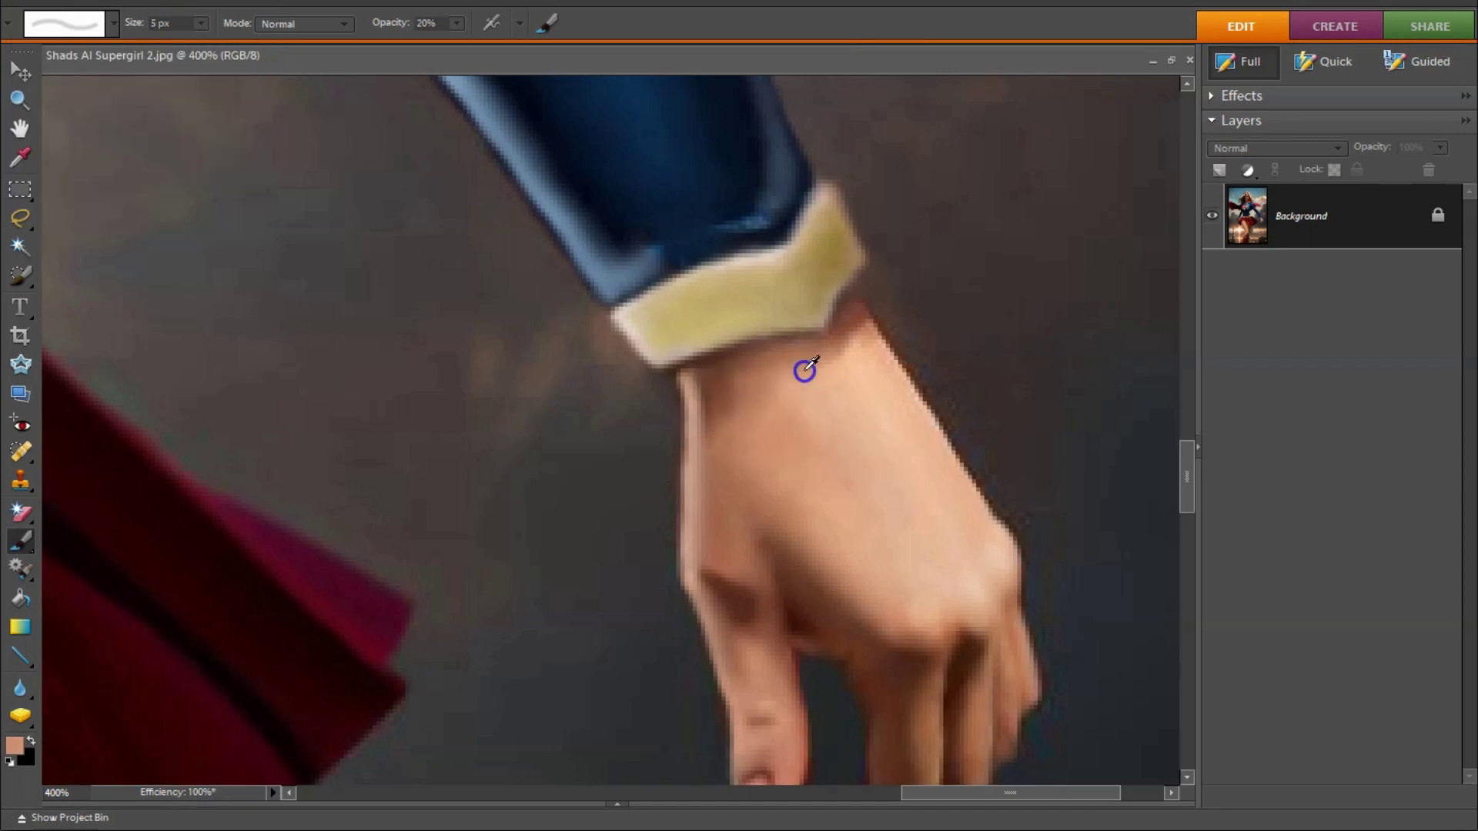
Step: Sample sleeve colours and a dark skirt red with a 13 px brush at 30% opacity
{"action": "scroll", "coordinate": [662, 346], "scroll_direction": "up", "scroll_amount": 5}
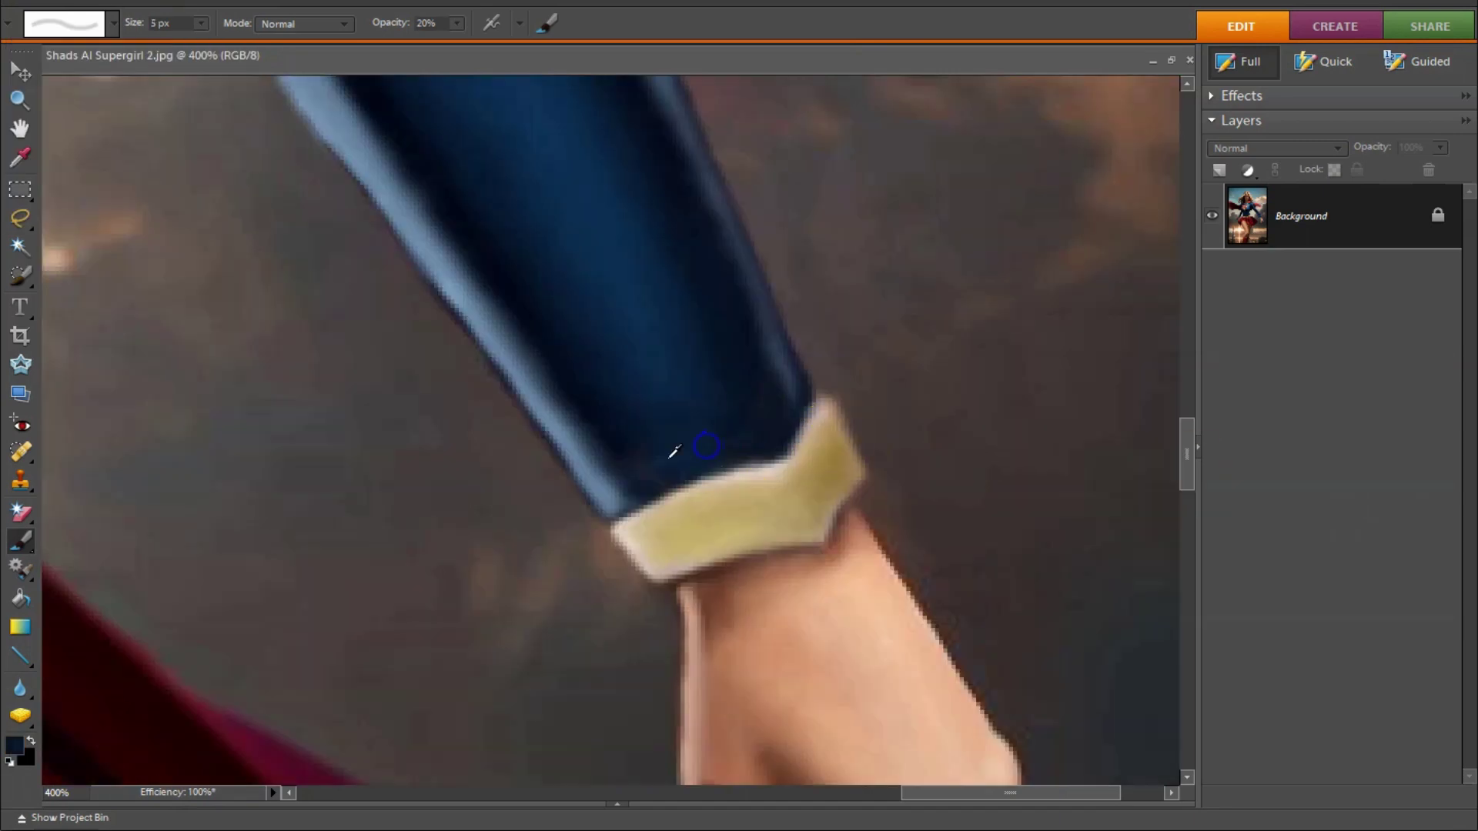
{"action": "left_click", "coordinate": [772, 400], "text": "alt"}
{"action": "scroll", "coordinate": [472, 144], "scroll_direction": "up", "scroll_amount": 15}
{"action": "scroll", "coordinate": [472, 144], "scroll_direction": "up", "scroll_amount": 10}
{"action": "left_click", "coordinate": [656, 422], "text": "alt"}
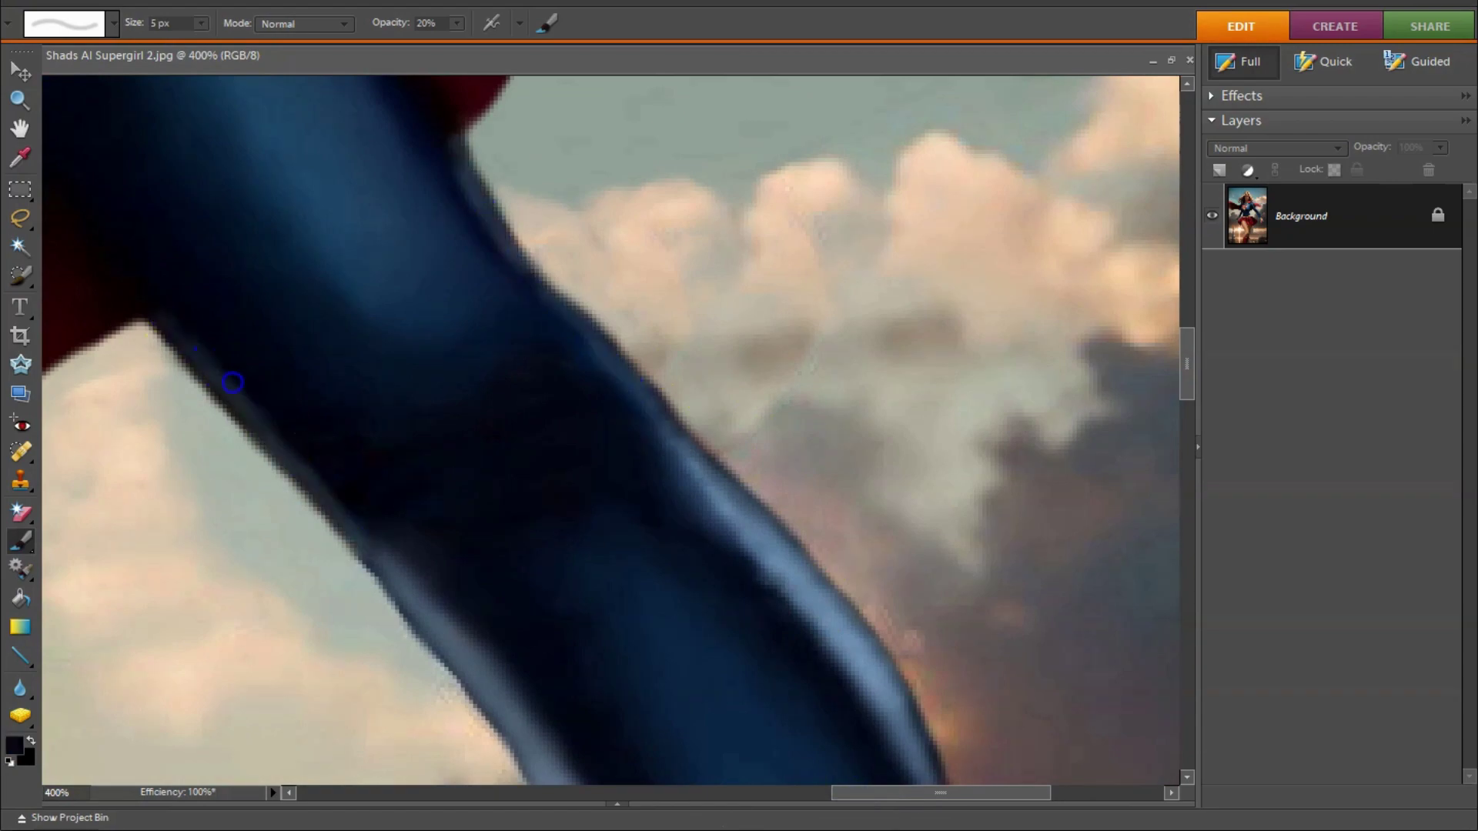
{"action": "key", "text": "3"}
{"action": "scroll", "coordinate": [829, 551], "scroll_direction": "down", "scroll_amount": 10}
{"action": "key", "text": "ctrl+0"}
{"action": "scroll", "coordinate": [578, 492], "scroll_direction": "up", "scroll_amount": 5}
{"action": "key", "text": "bracketright"}
{"action": "key", "text": "bracketright"}
{"action": "key", "text": "bracketright"}
{"action": "left_click", "coordinate": [528, 362], "text": "alt"}
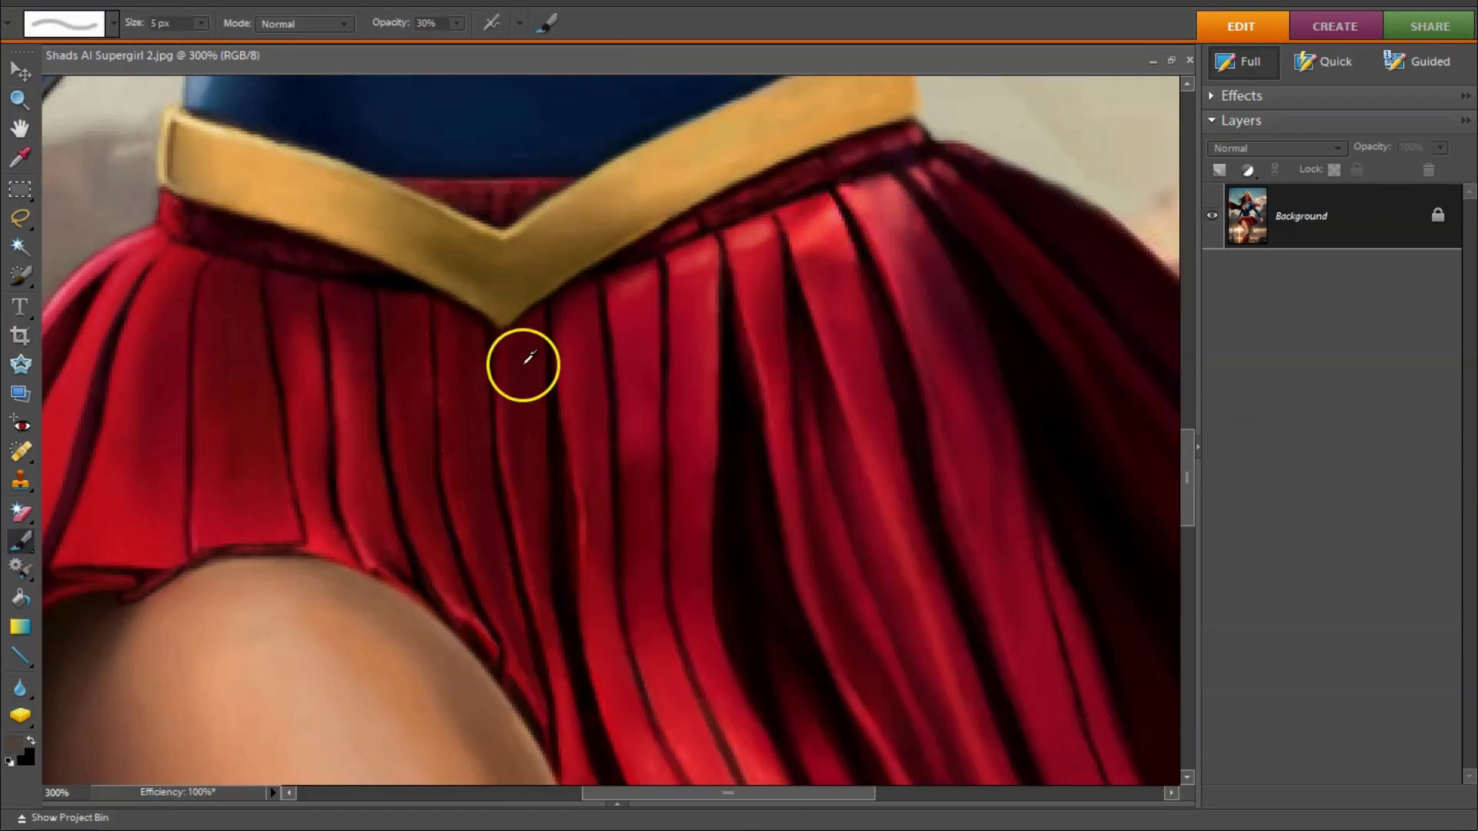
Step: Paint a dark shading stroke down a skirt pleat below the belt
{"action": "left_click_drag", "start_coordinate": [485, 544], "coordinate": [445, 314]}
{"action": "scroll", "coordinate": [538, 331], "scroll_direction": "down", "scroll_amount": 4}
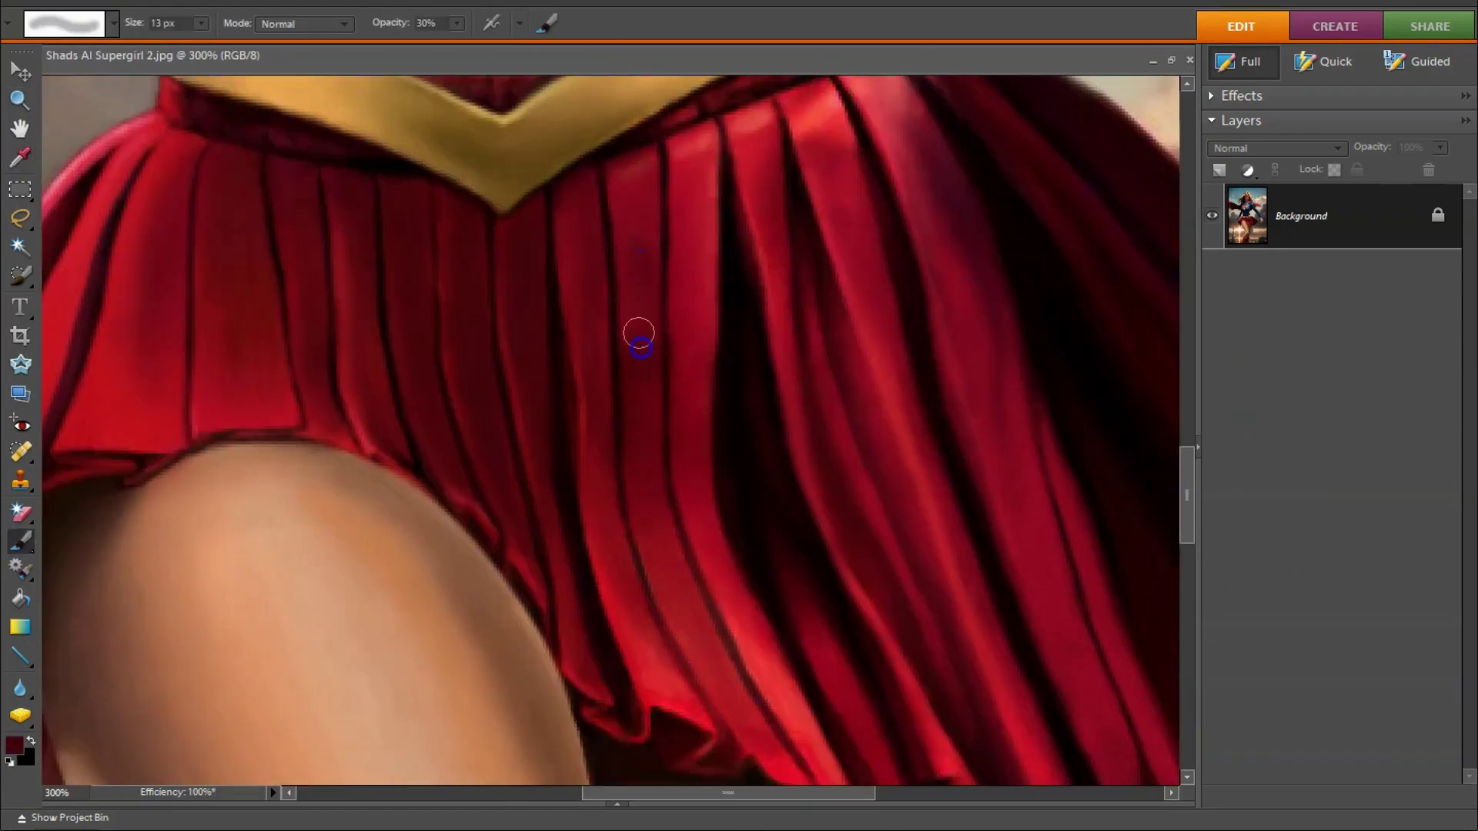
{"action": "scroll", "coordinate": [661, 269], "scroll_direction": "up", "scroll_amount": 1}
{"action": "scroll", "coordinate": [723, 185], "scroll_direction": "up", "scroll_amount": 1}
{"action": "left_click_drag", "start_coordinate": [754, 171], "coordinate": [770, 492]}
{"action": "key", "text": "ctrl+0"}
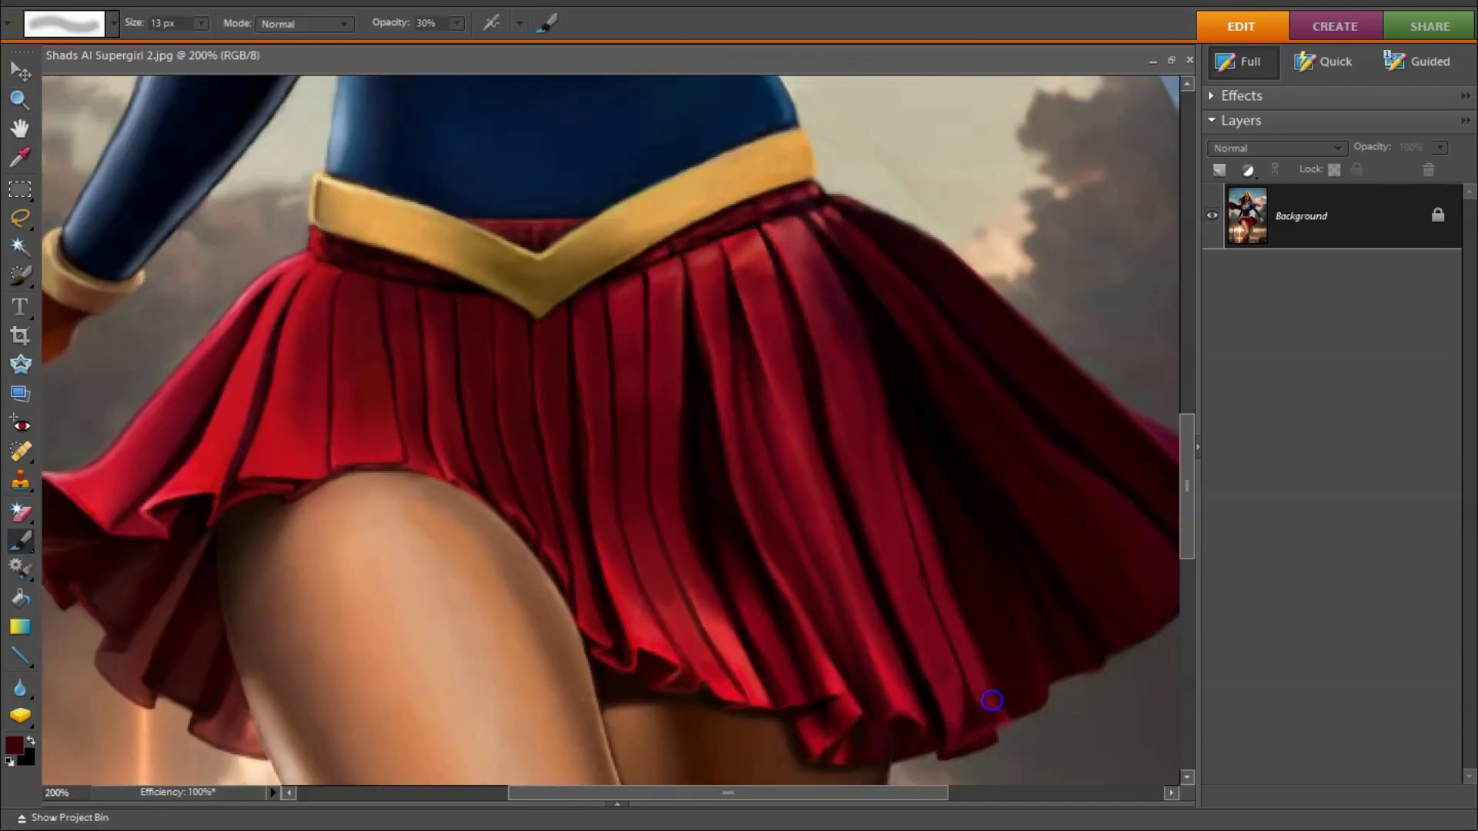
{"action": "scroll", "coordinate": [571, 320], "scroll_direction": "up", "scroll_amount": 6}
Step: Shrink the brush to 2 px and zoom in close on the chest emblem
{"action": "key", "text": "bracketleft"}
{"action": "key", "text": "bracketleft"}
{"action": "key", "text": "bracketleft"}
{"action": "scroll", "coordinate": [1028, 101], "scroll_direction": "up", "scroll_amount": 1}
{"action": "scroll", "coordinate": [241, 554], "scroll_direction": "down", "scroll_amount": 1}
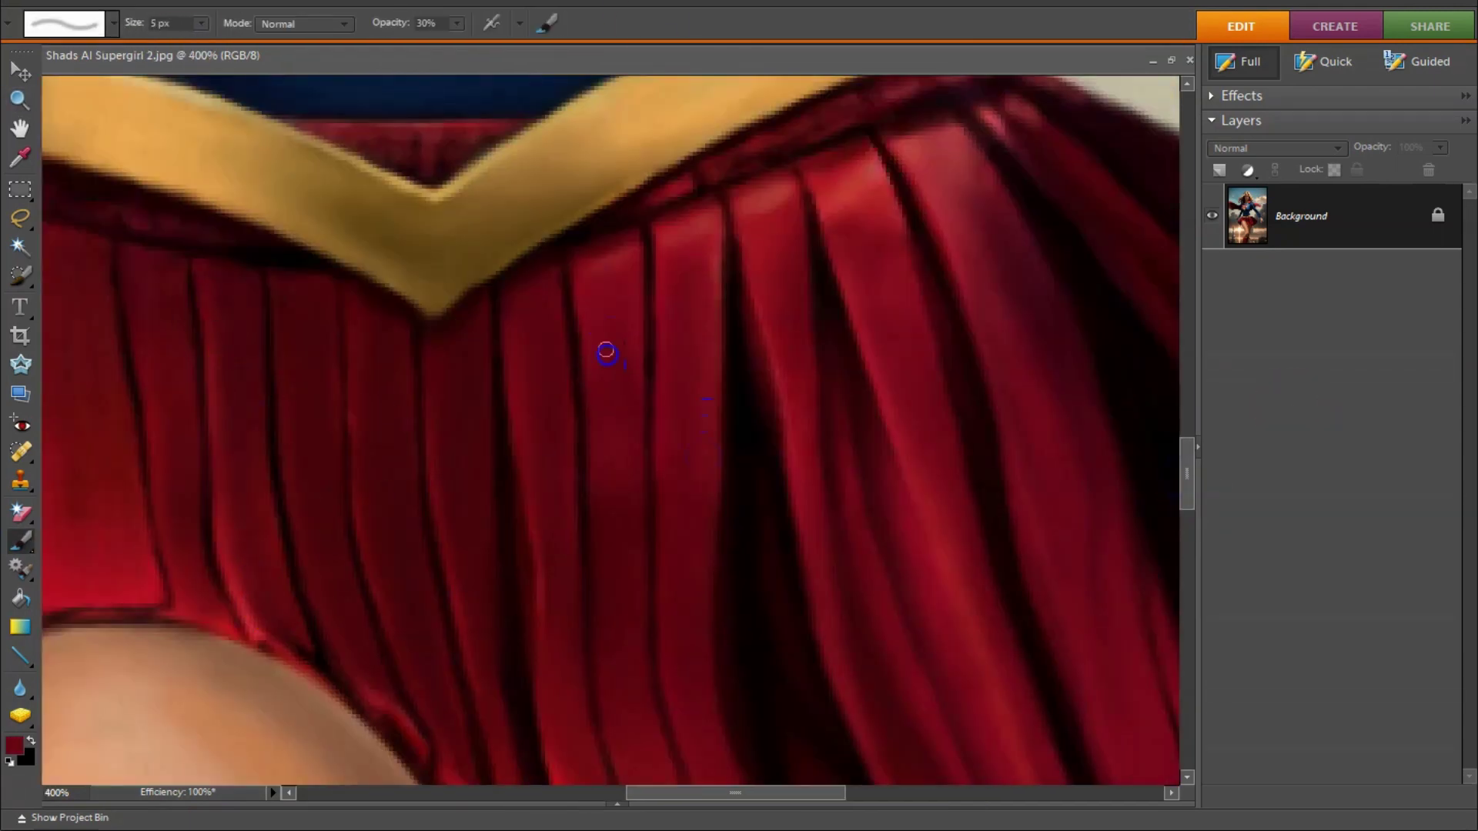
{"action": "scroll", "coordinate": [606, 353], "scroll_direction": "right", "scroll_amount": 2}
{"action": "scroll", "coordinate": [677, 223], "scroll_direction": "down", "scroll_amount": 5}
{"action": "scroll", "coordinate": [1185, 504], "scroll_direction": "up", "scroll_amount": 4}
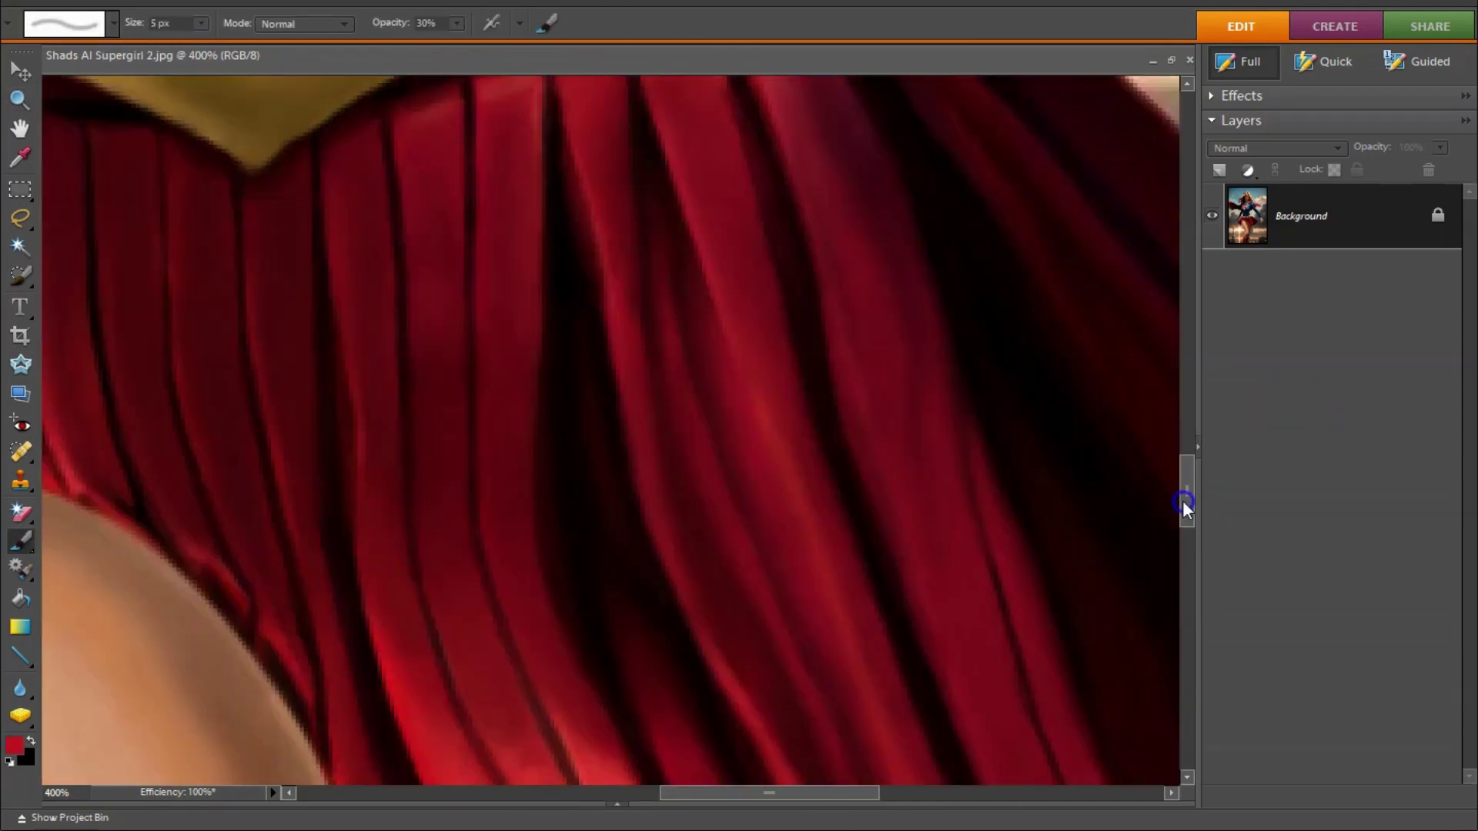
{"action": "scroll", "coordinate": [567, 400], "scroll_direction": "up", "scroll_amount": 5}
{"action": "key", "text": "z"}
{"action": "left_click", "coordinate": [20, 541]}
Step: Sample the emblem rim's light grey and touch up the emblem's red band
{"action": "key", "text": "bracketleft"}
{"action": "key", "text": "bracketleft"}
{"action": "key", "text": "bracketleft"}
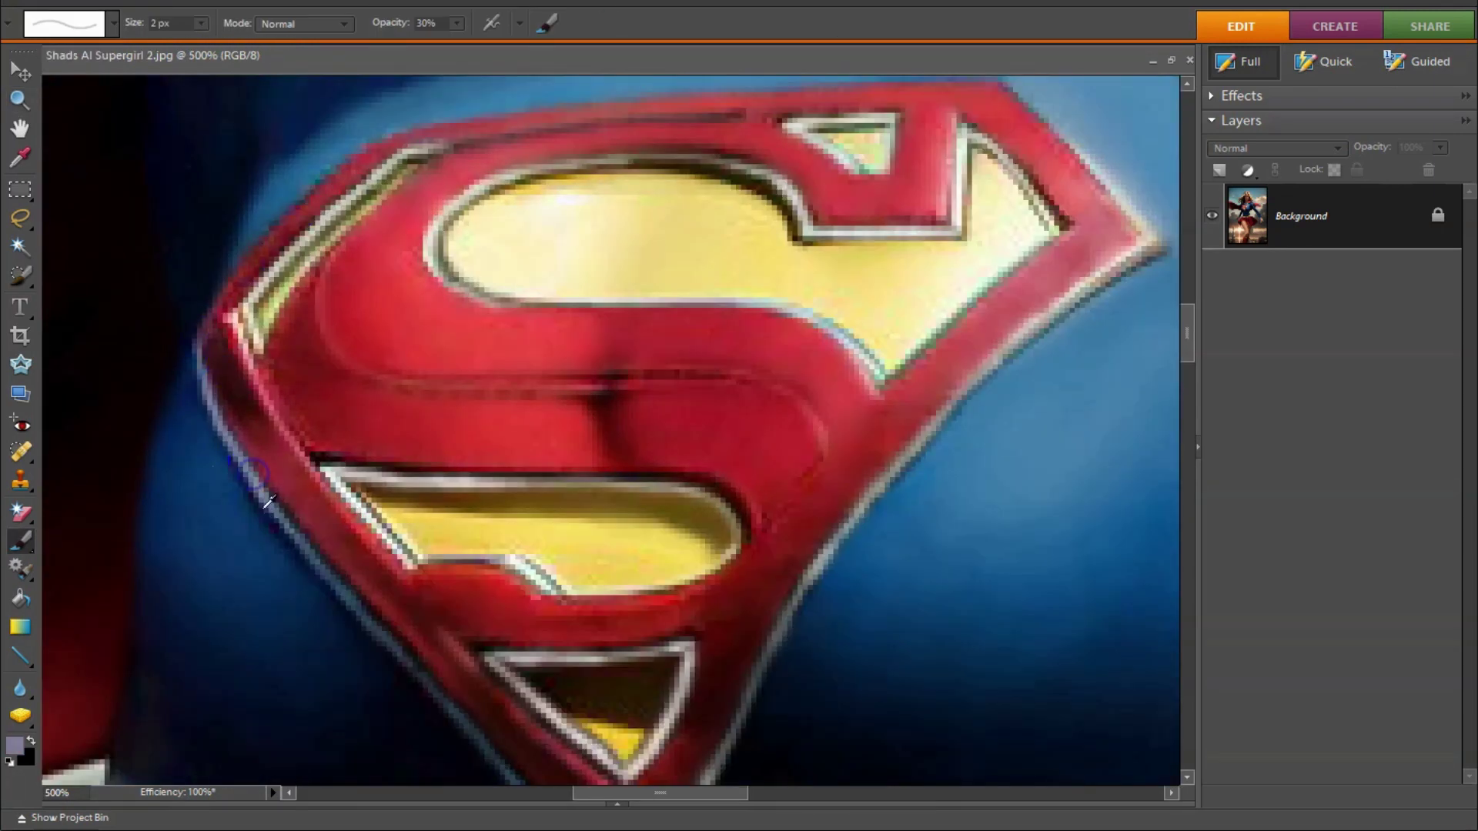
{"action": "left_click", "coordinate": [461, 132], "text": "alt"}
{"action": "left_click", "coordinate": [271, 370], "text": "alt"}
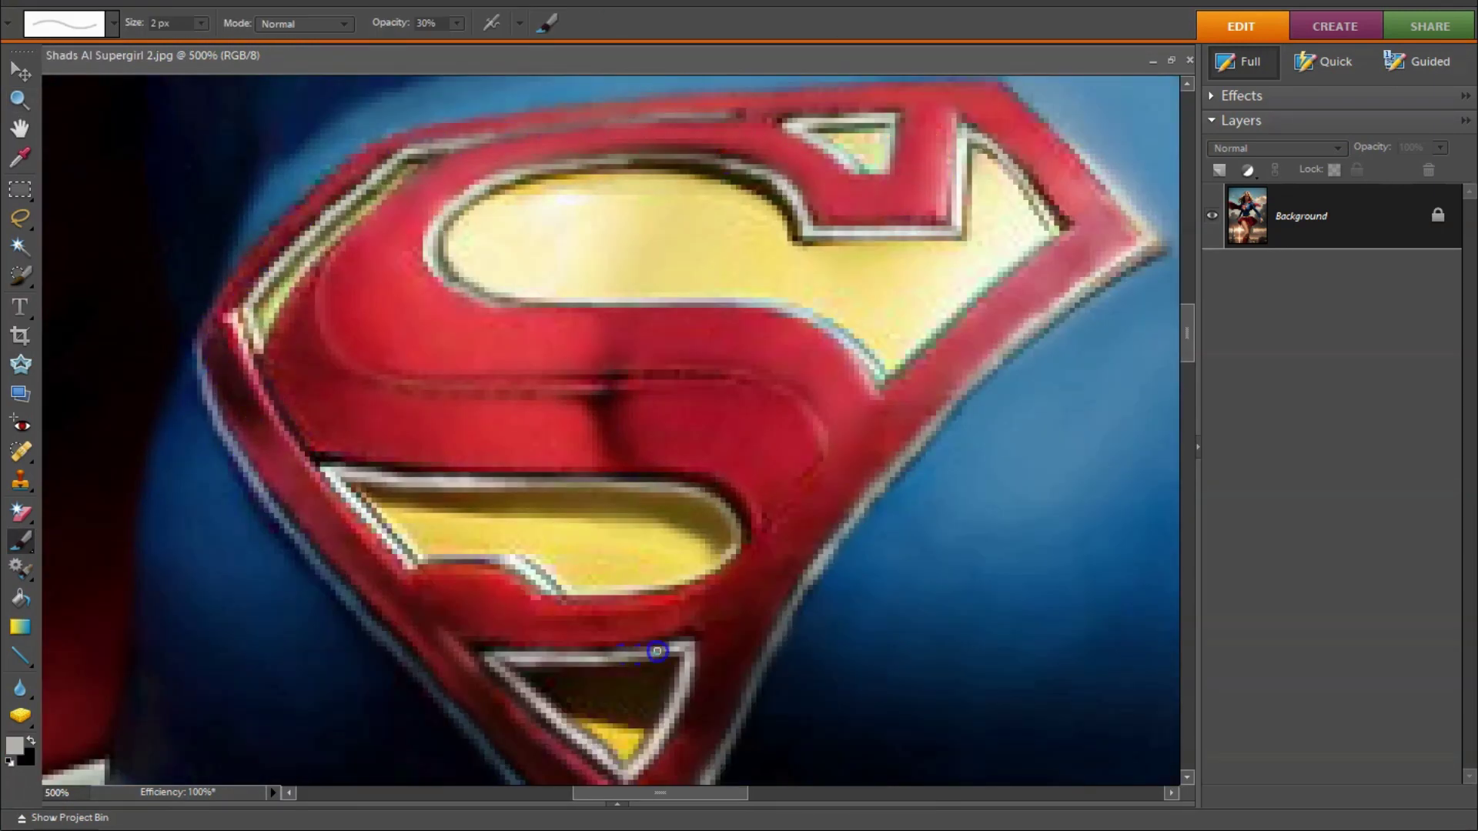
{"action": "scroll", "coordinate": [656, 651], "scroll_direction": "down", "scroll_amount": 3}
{"action": "left_click_drag", "start_coordinate": [685, 691], "coordinate": [732, 362]}
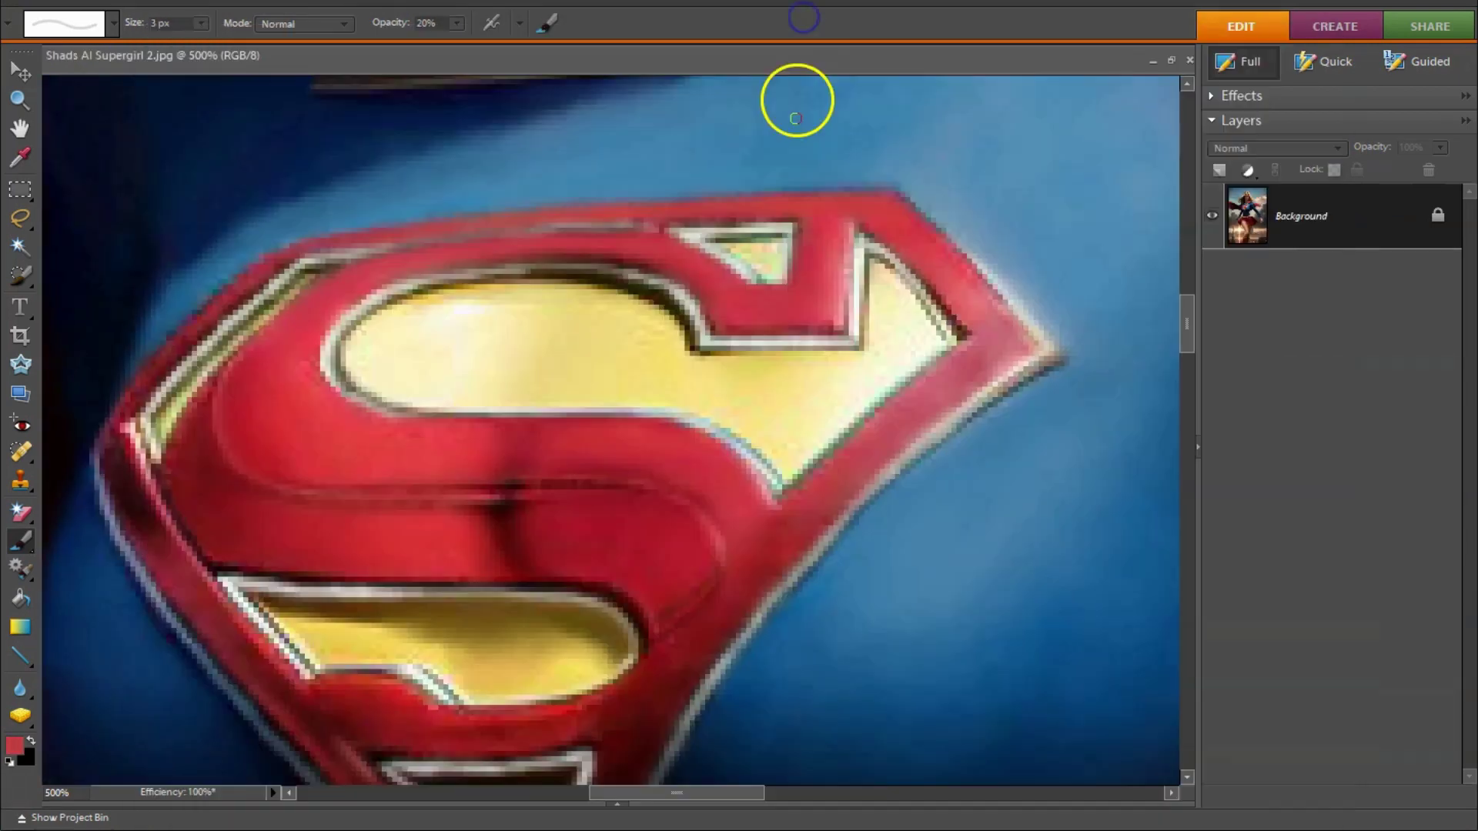
Step: Refine the red band's top and outer edges with a 2–5 px brush, then blend the thigh skin
{"action": "key", "text": "bracketright"}
{"action": "key", "text": "bracketright"}
{"action": "left_click_drag", "start_coordinate": [997, 350], "coordinate": [795, 512]}
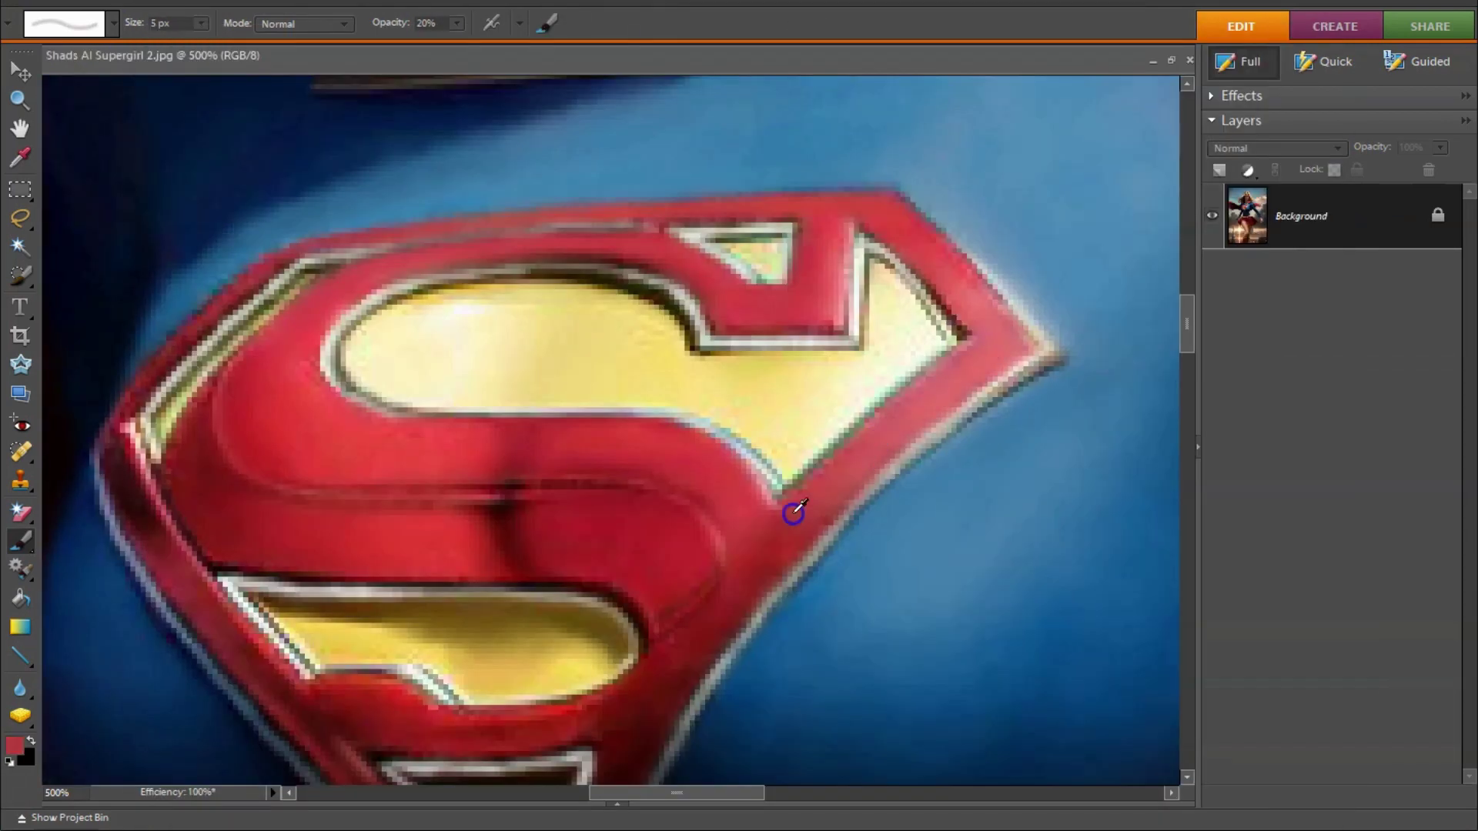
{"action": "left_click_drag", "start_coordinate": [565, 228], "coordinate": [658, 226]}
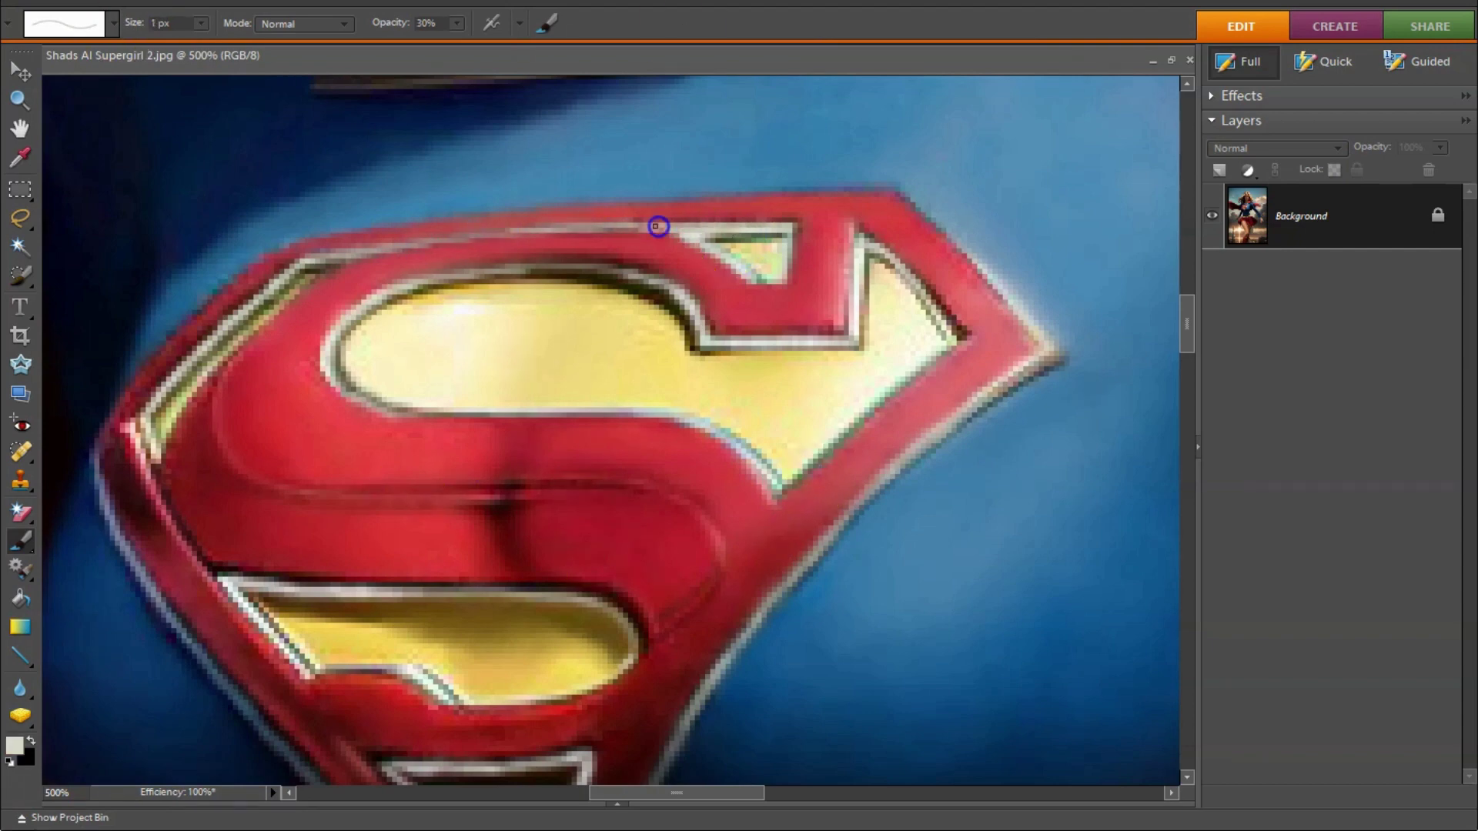
{"action": "key", "text": "bracketright"}
{"action": "left_click_drag", "start_coordinate": [1002, 302], "coordinate": [990, 262]}
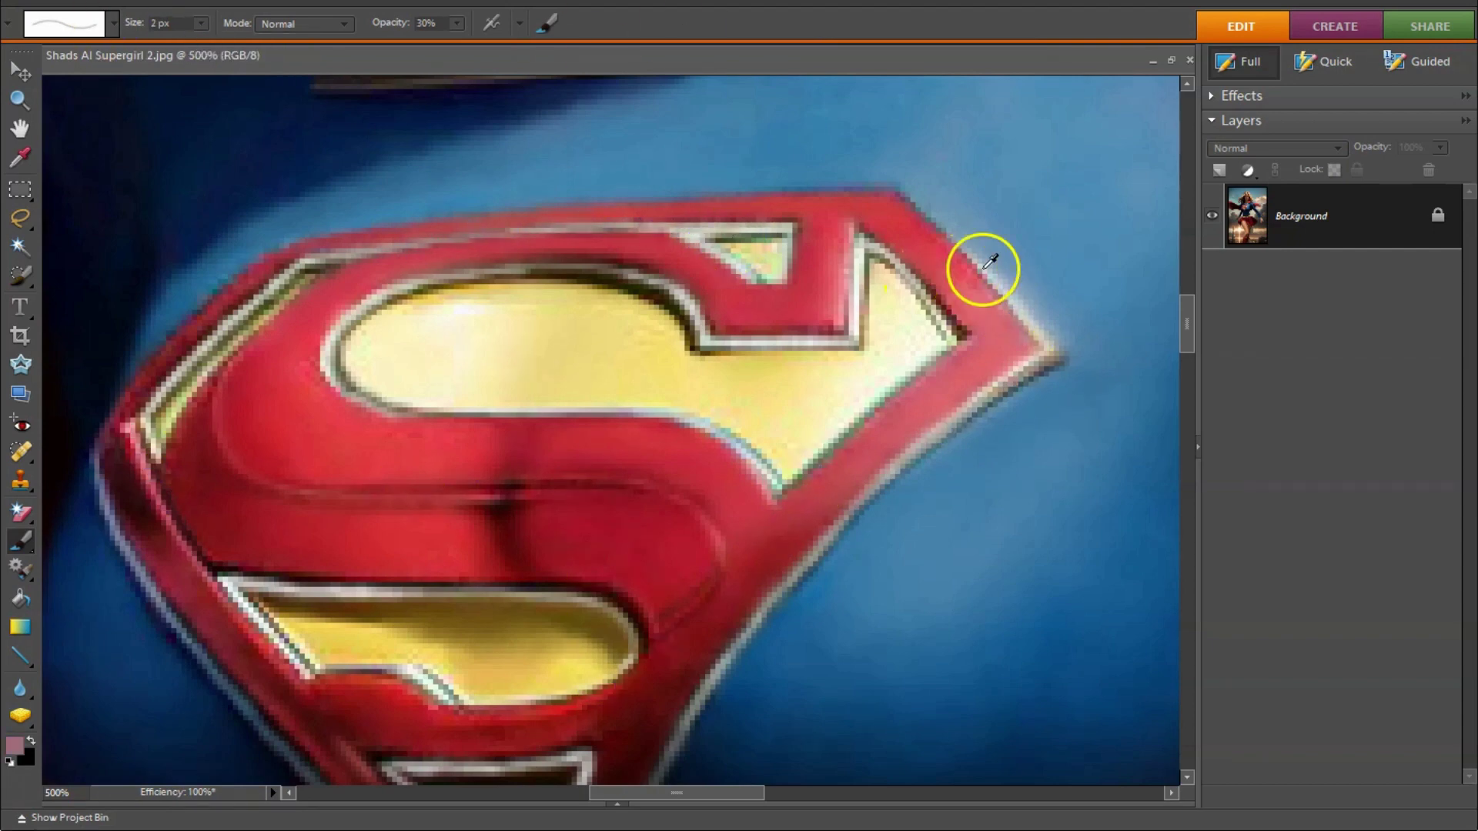
{"action": "scroll", "coordinate": [562, 578], "scroll_direction": "down", "scroll_amount": 5}
{"action": "key", "text": "ctrl+equal"}
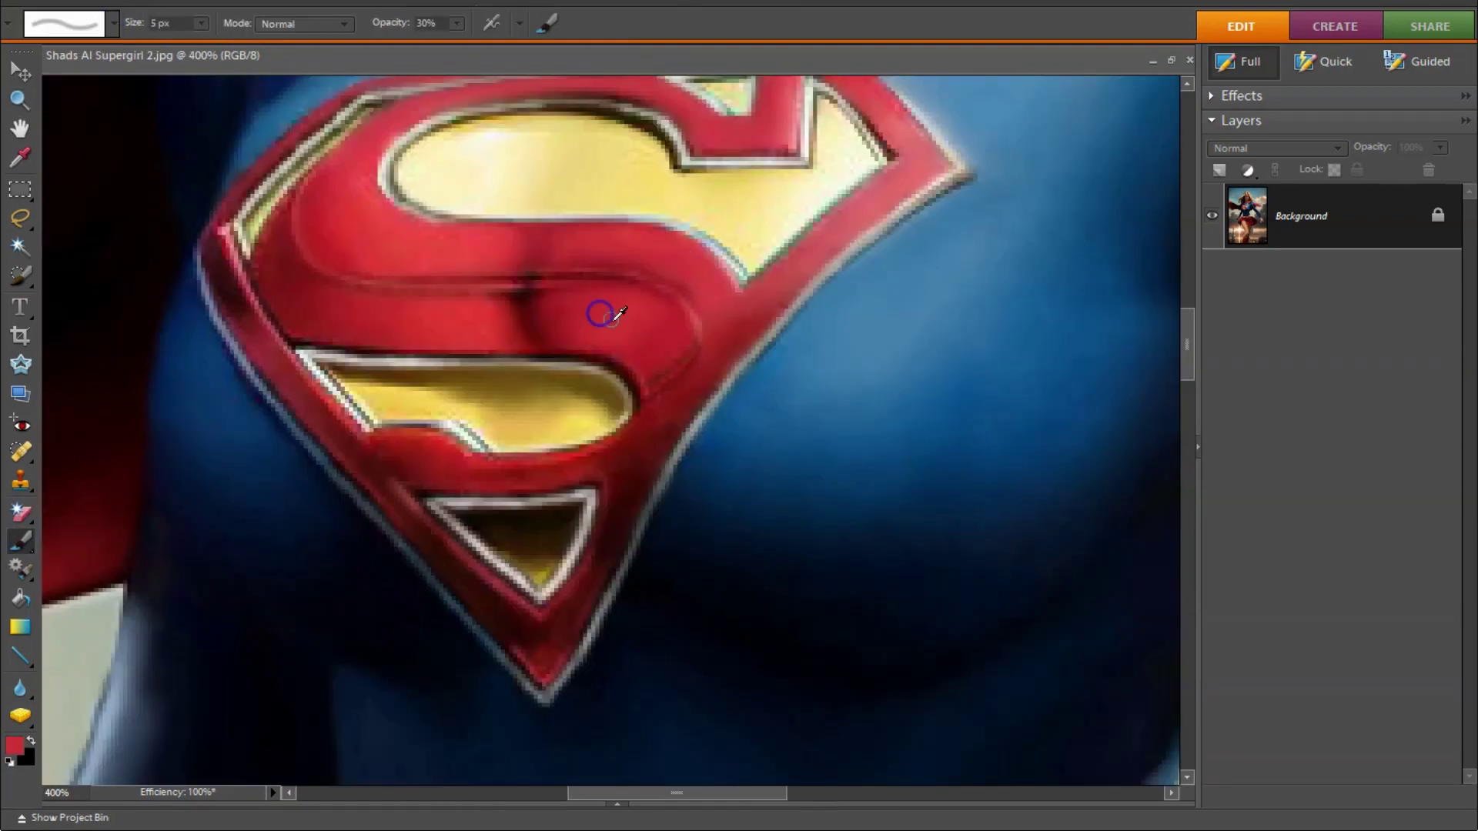
{"action": "scroll", "coordinate": [766, 255], "scroll_direction": "up", "scroll_amount": 3}
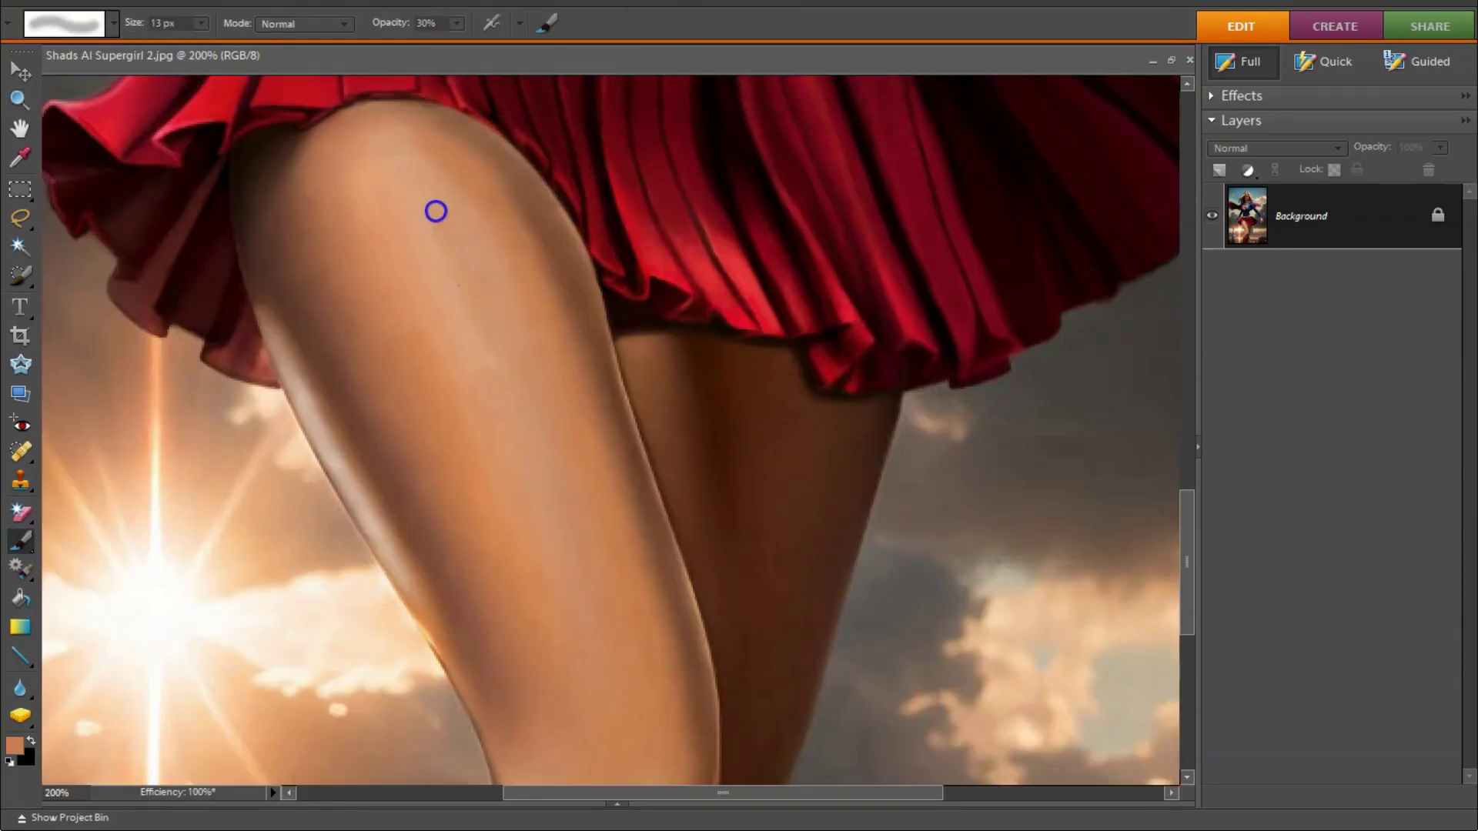
{"action": "left_click", "coordinate": [20, 687]}
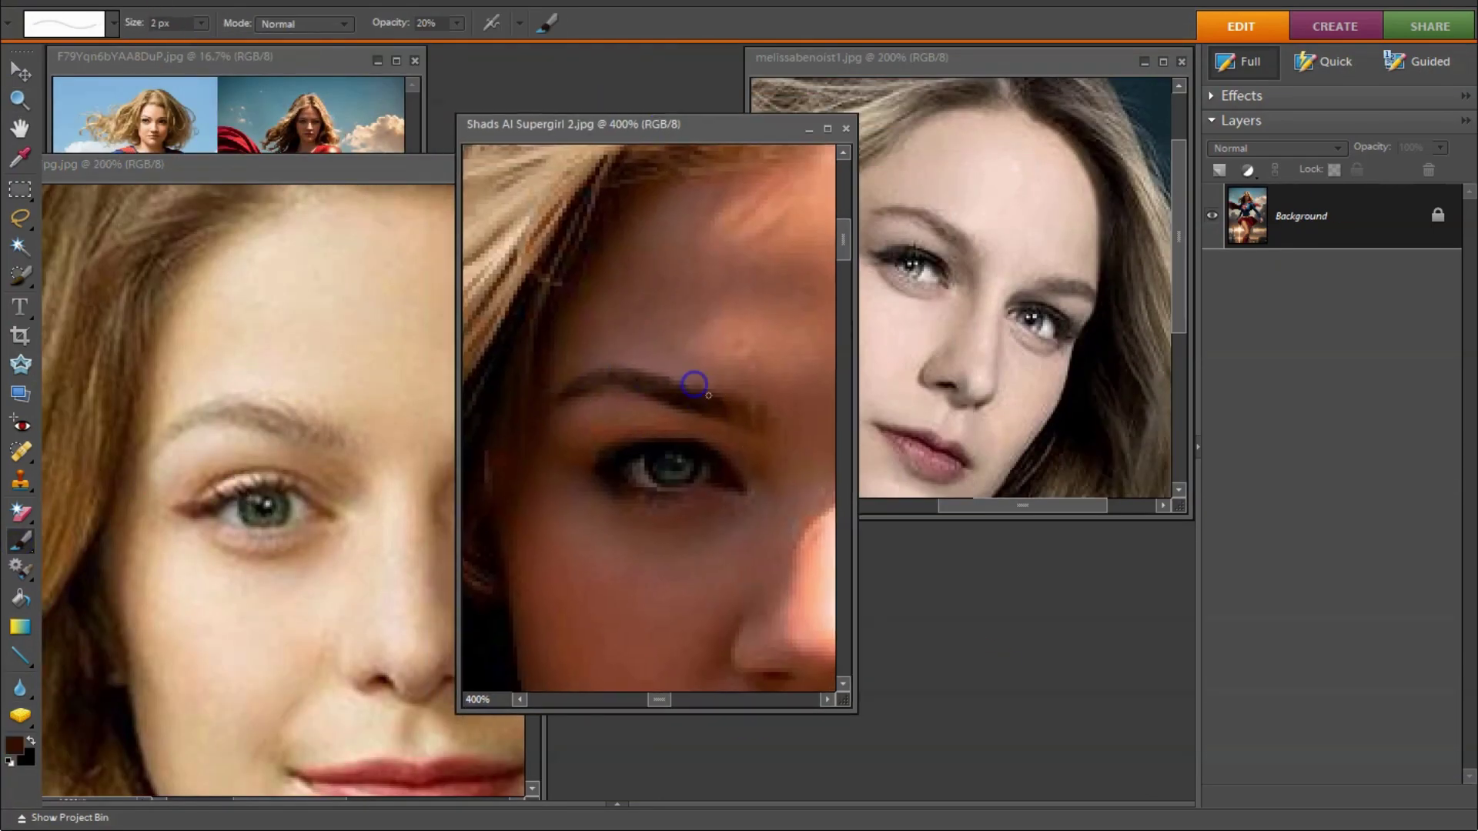
Step: Darken the right eyebrow, highlight the nose bridge, and add a faint darker stroke beside the nose
{"action": "left_click", "coordinate": [673, 502]}
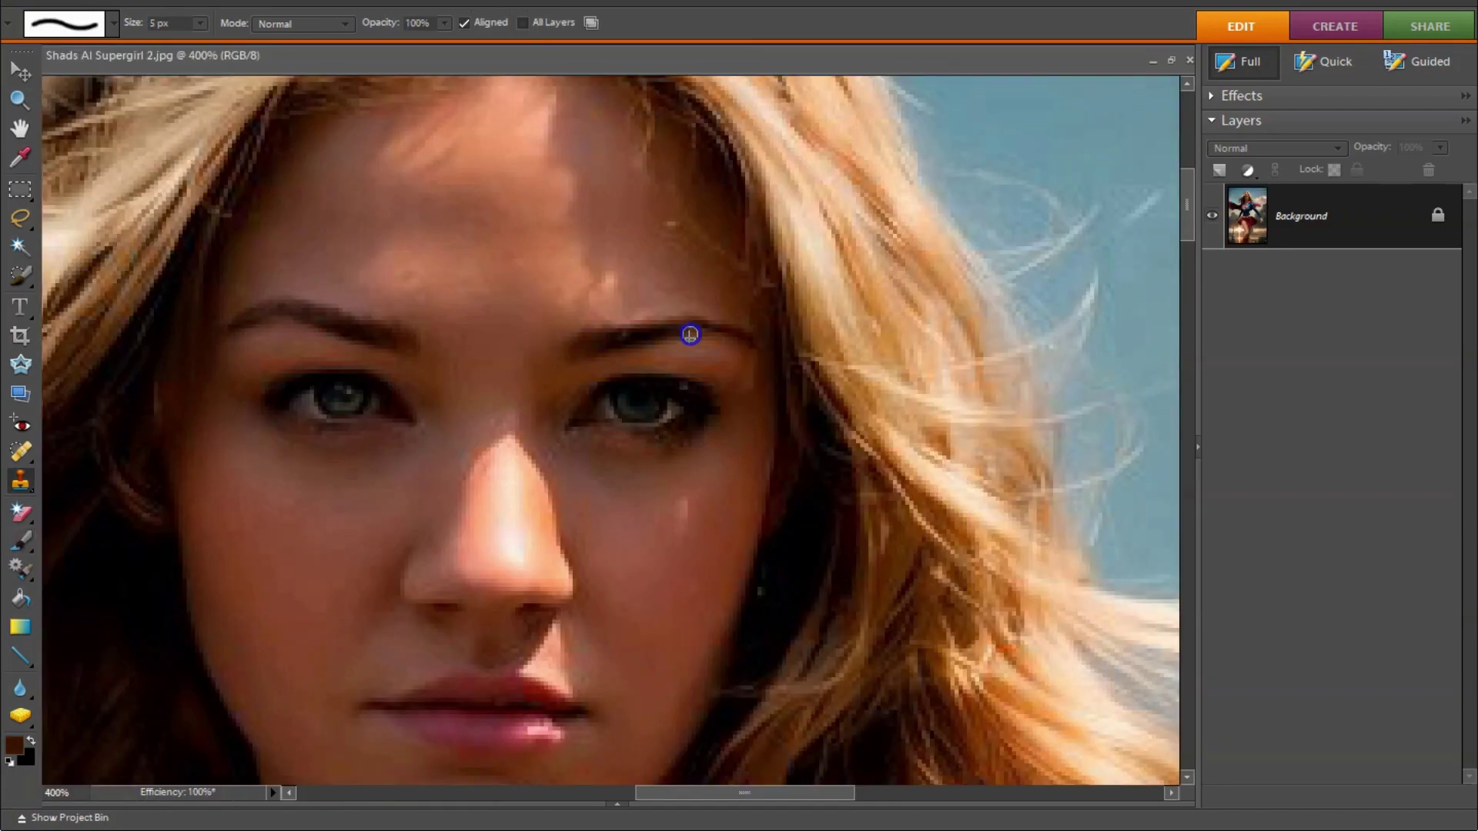
{"action": "left_click_drag", "start_coordinate": [690, 333], "coordinate": [666, 342]}
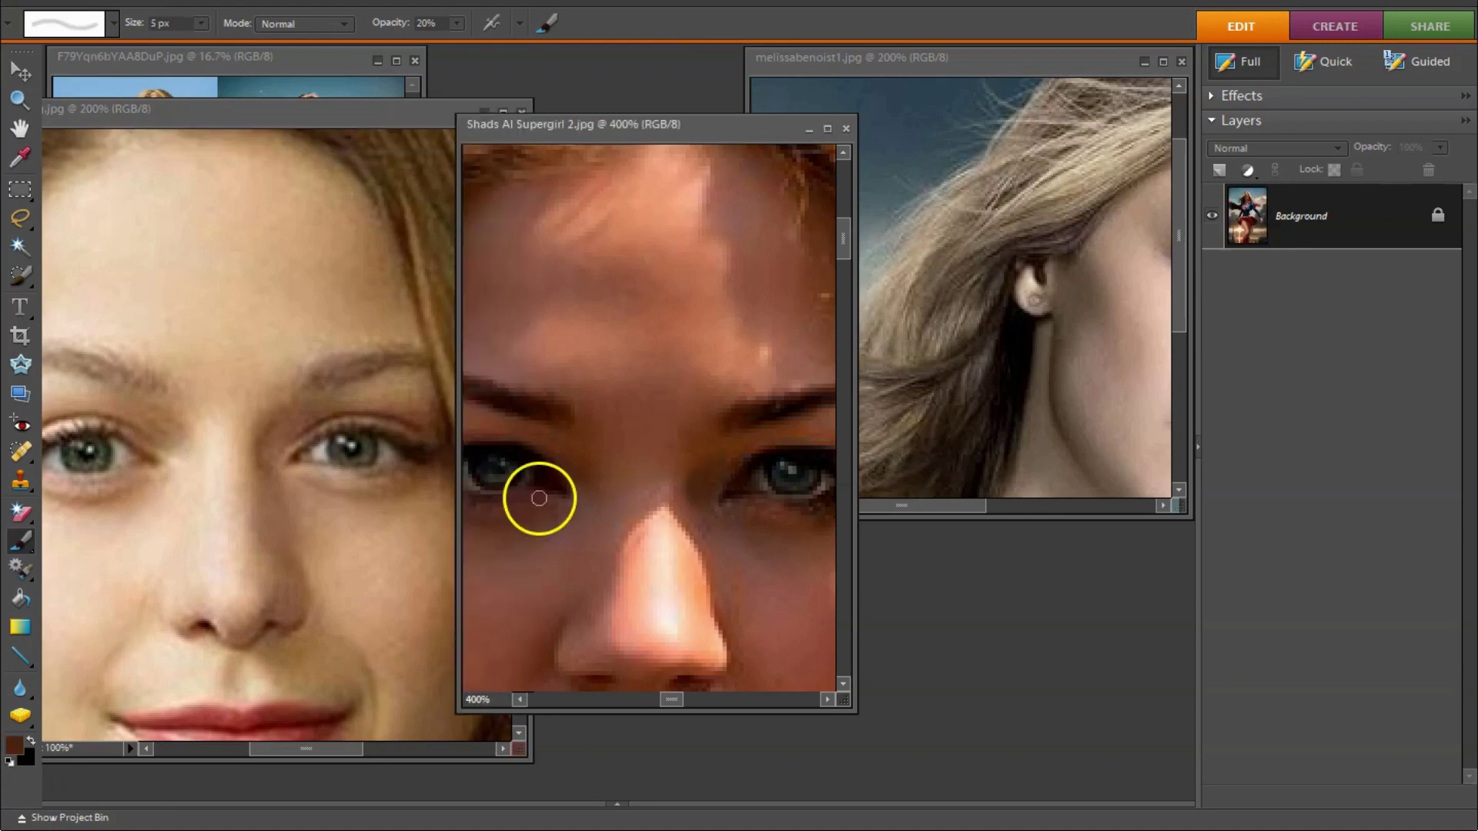
{"action": "left_click_drag", "start_coordinate": [650, 445], "coordinate": [654, 539]}
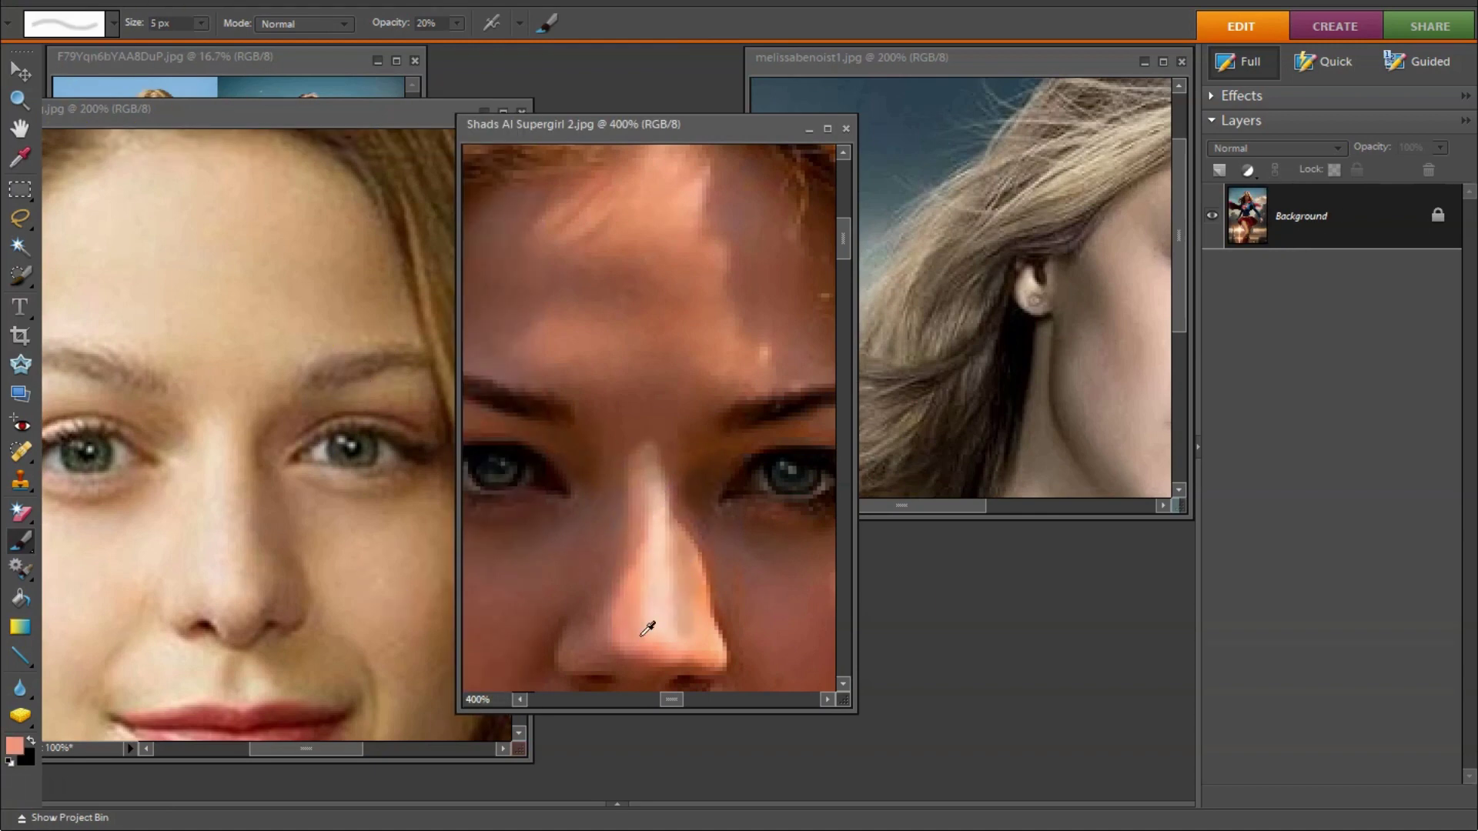
{"action": "scroll", "coordinate": [639, 600], "scroll_direction": "down", "scroll_amount": 3}
{"action": "left_click", "coordinate": [610, 539], "text": "alt"}
{"action": "left_click_drag", "start_coordinate": [689, 431], "coordinate": [701, 492]}
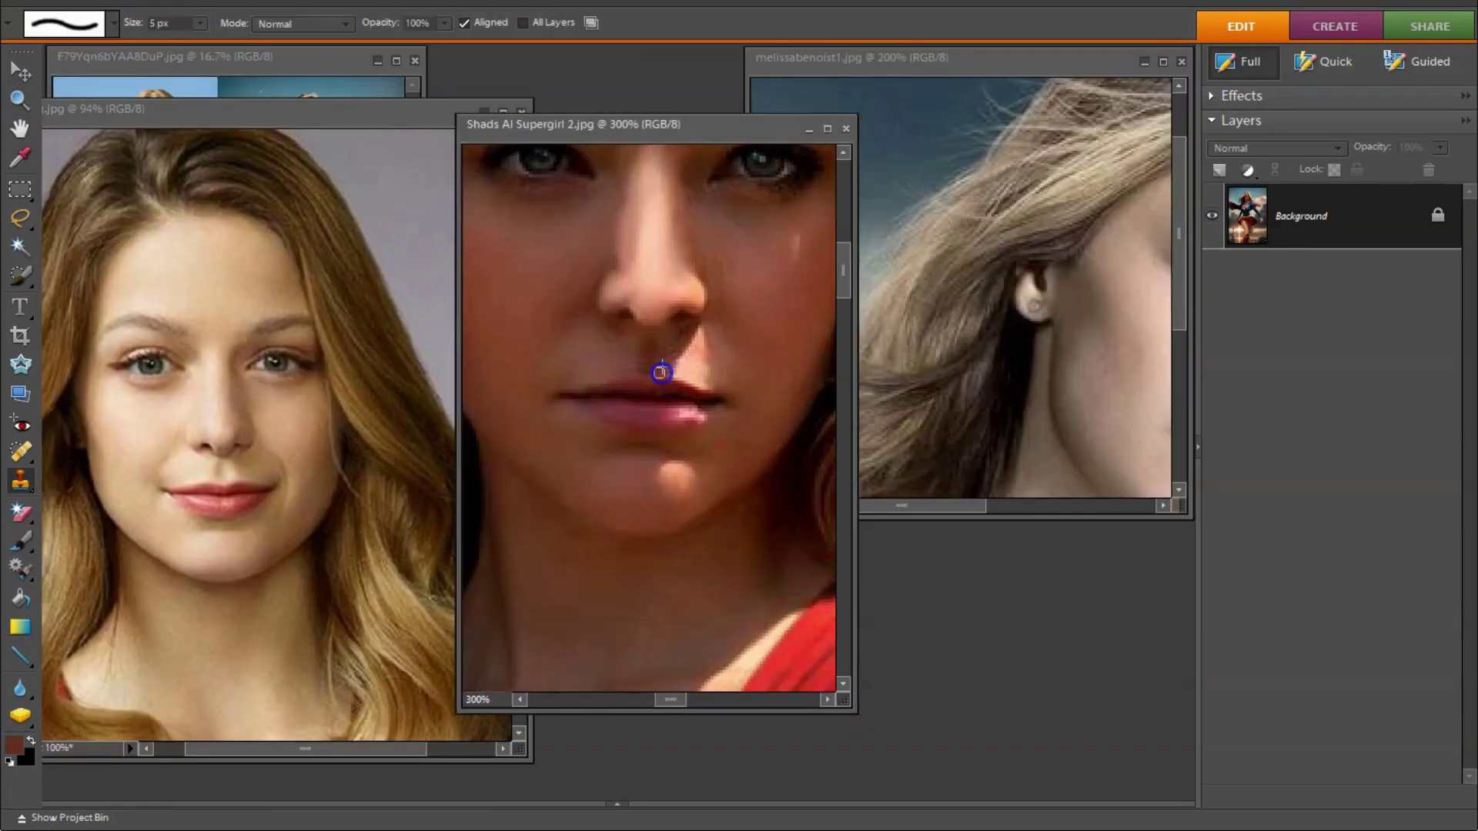
Step: Dab light skin tone on both cheeks with a 5 px brush at 30% opacity
{"action": "key", "text": "b"}
{"action": "left_click", "coordinate": [683, 414], "text": "alt"}
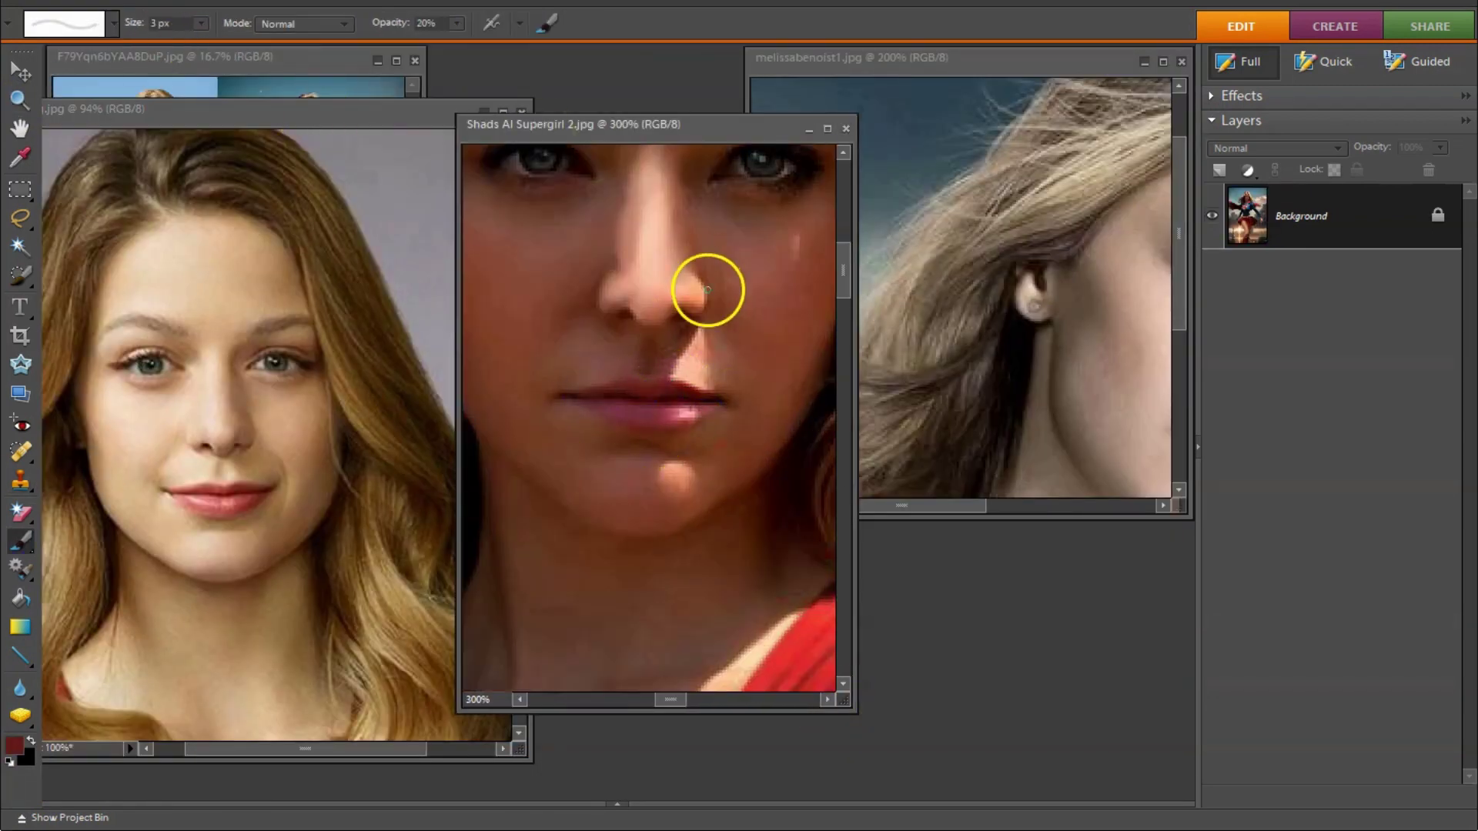
{"action": "key", "text": "bracketright"}
{"action": "scroll", "coordinate": [502, 351], "scroll_direction": "up", "scroll_amount": 3}
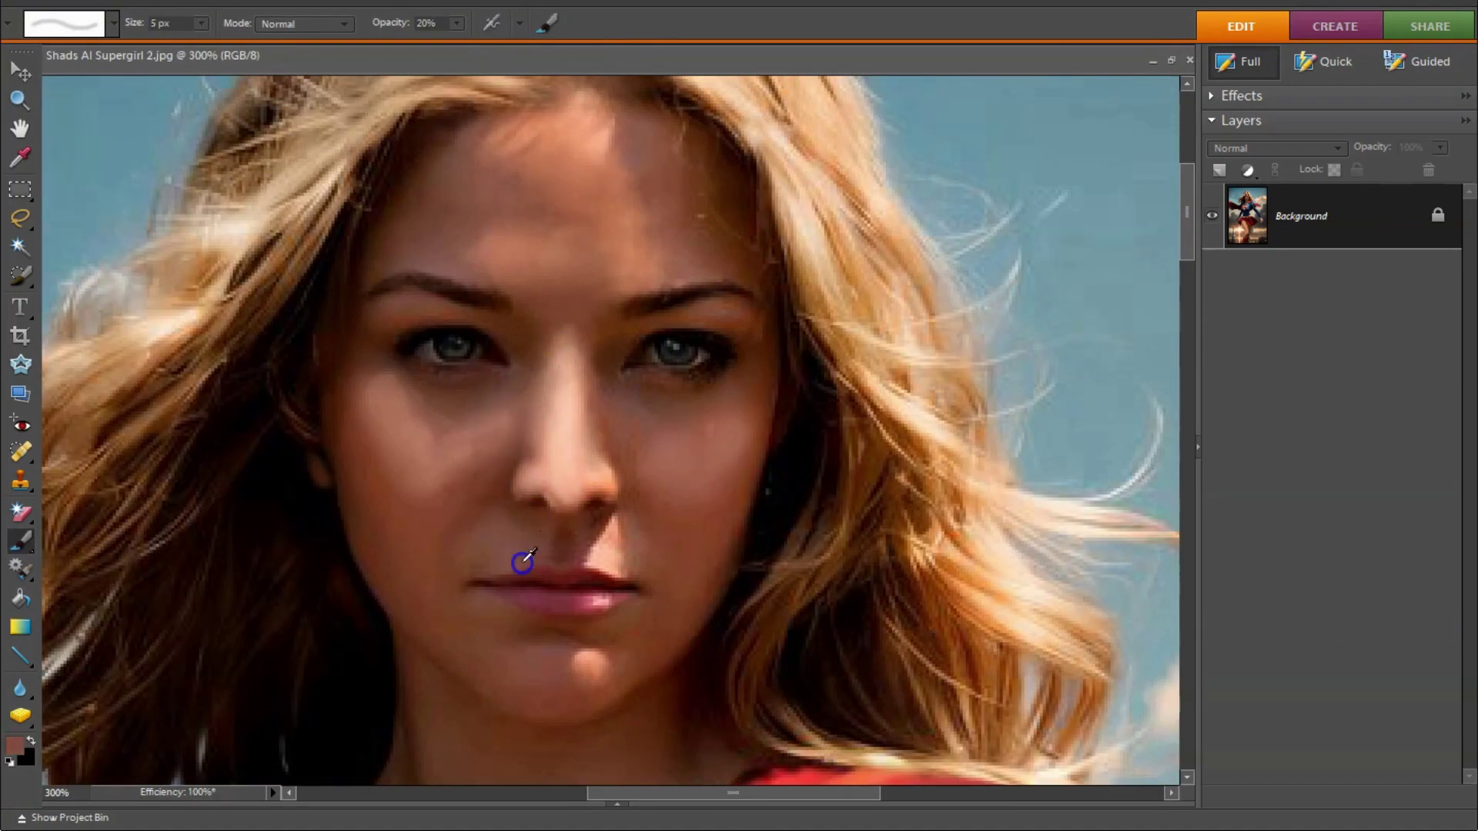
{"action": "left_click", "coordinate": [642, 583], "text": "alt"}
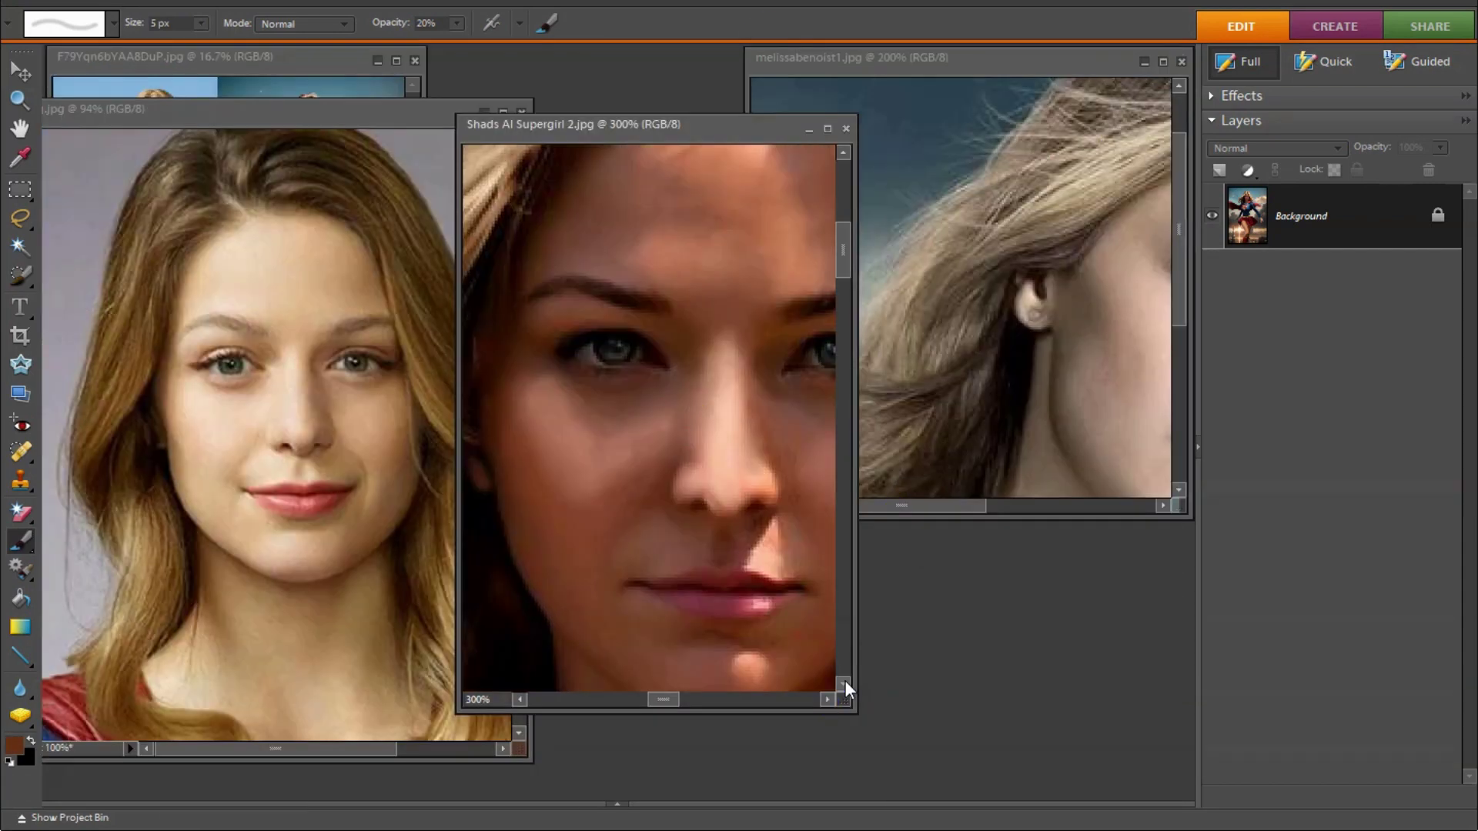
{"action": "key", "text": "3"}
{"action": "left_click", "coordinate": [699, 354], "text": "alt"}
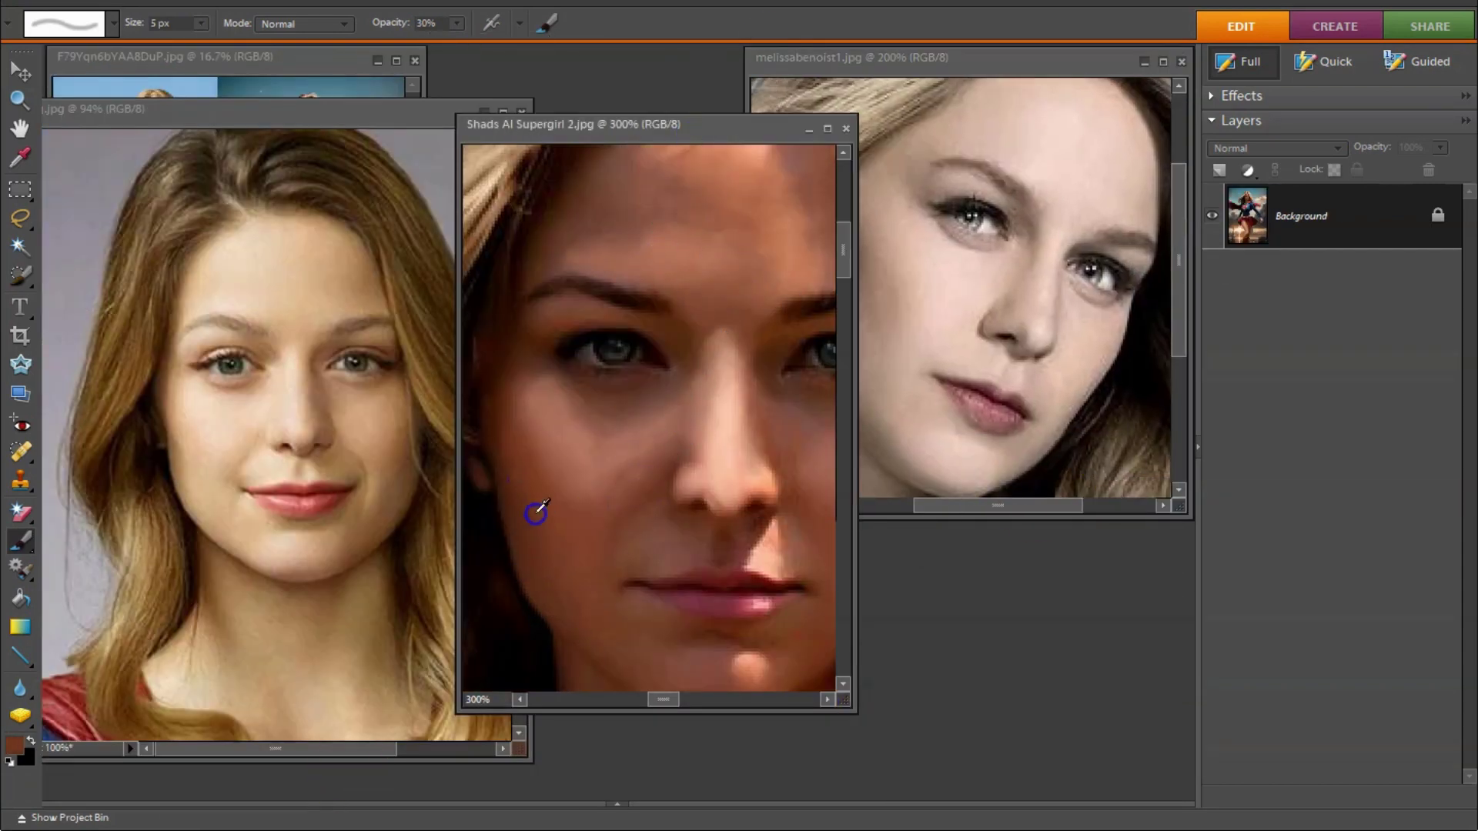
{"action": "left_click", "coordinate": [593, 241], "text": "alt"}
{"action": "scroll", "coordinate": [617, 516], "scroll_direction": "down", "scroll_amount": 3}
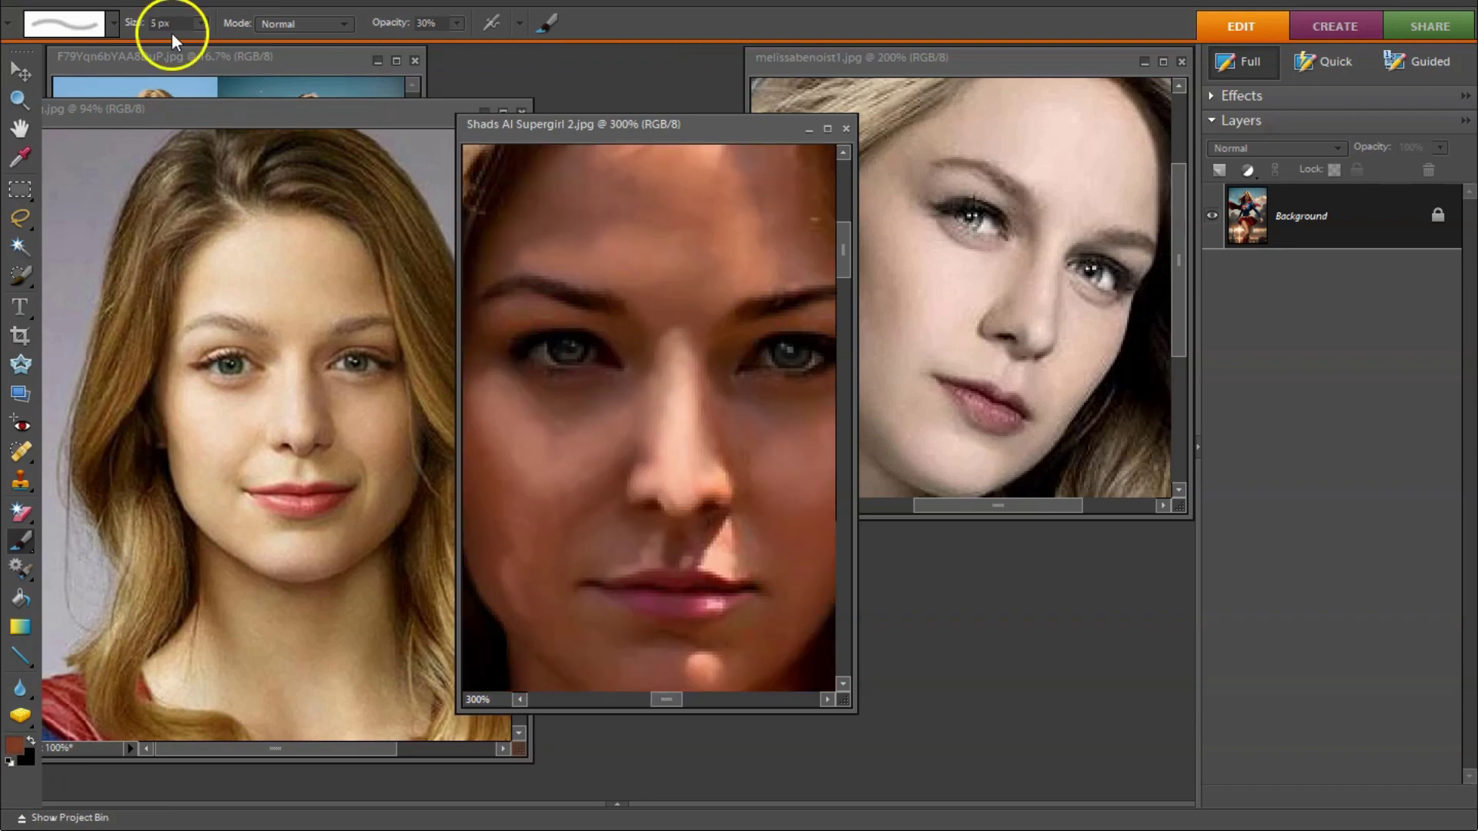
{"action": "left_click", "coordinate": [567, 448]}
{"action": "left_click", "coordinate": [741, 441]}
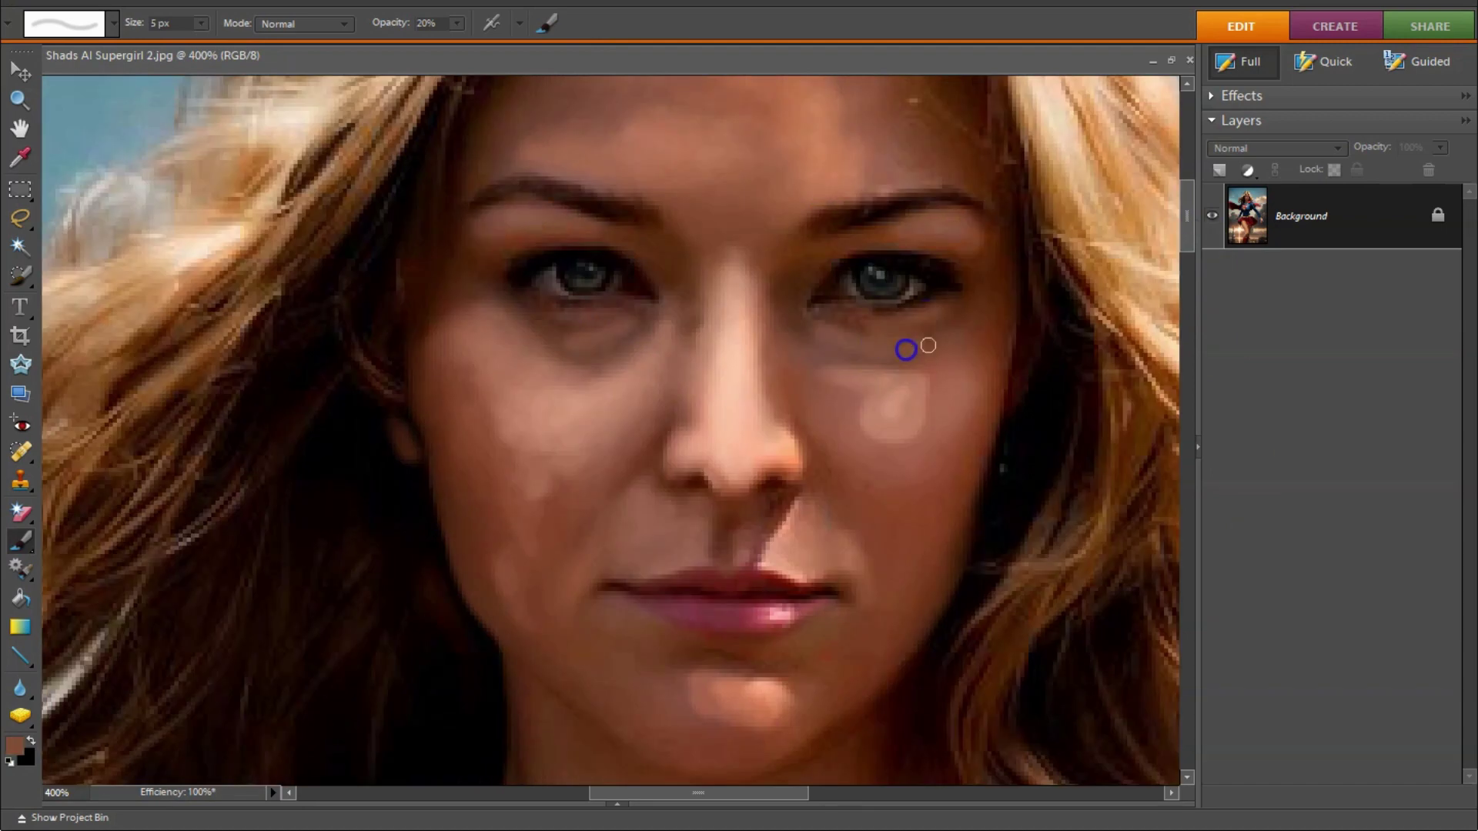
Step: Sample a pinkish skin tone from the Supergirl's cheek beside the reference portrait
{"action": "left_click", "coordinate": [613, 533], "text": "alt"}
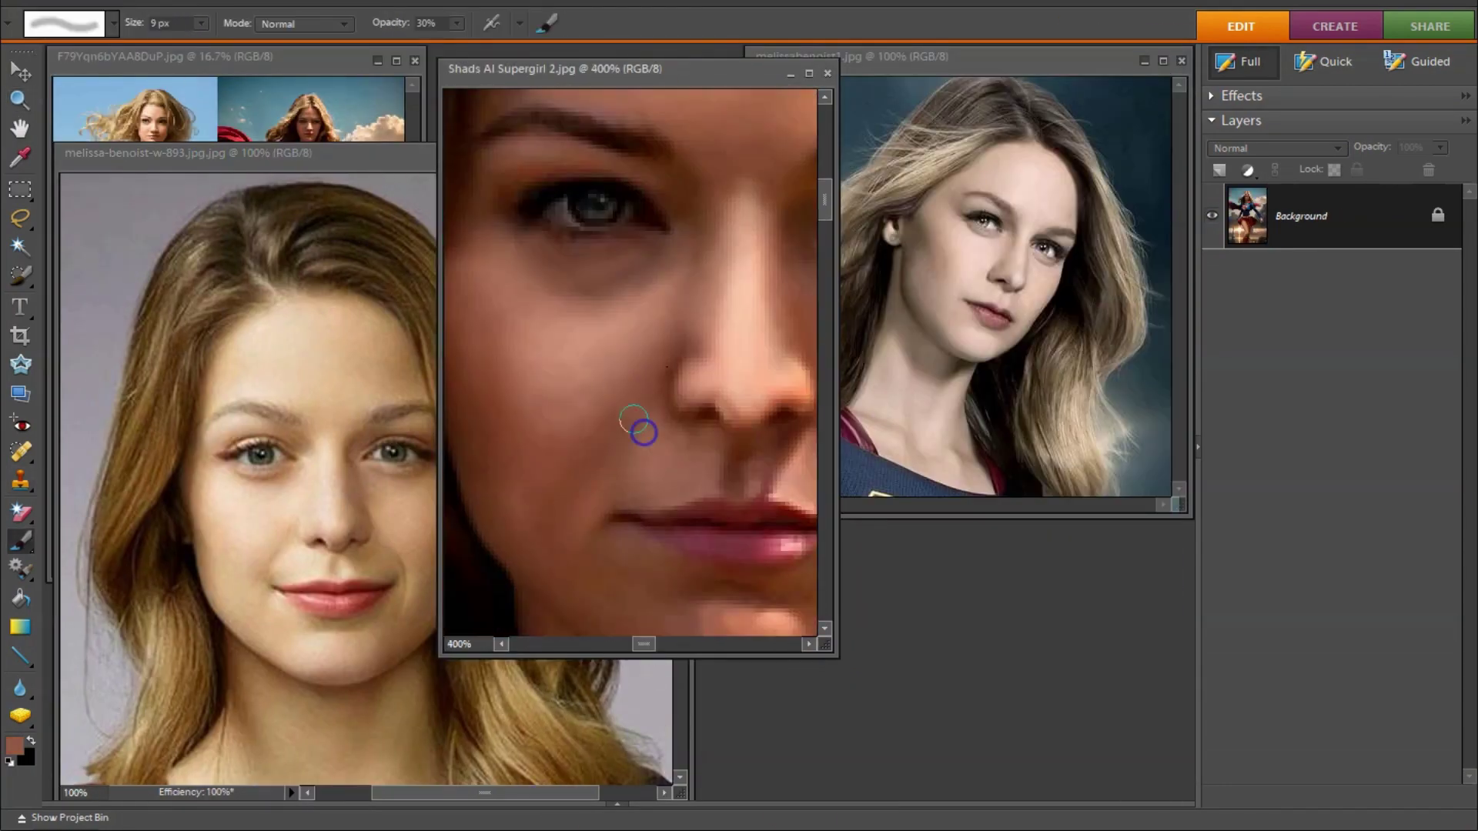
{"action": "left_click", "coordinate": [644, 294], "text": "alt"}
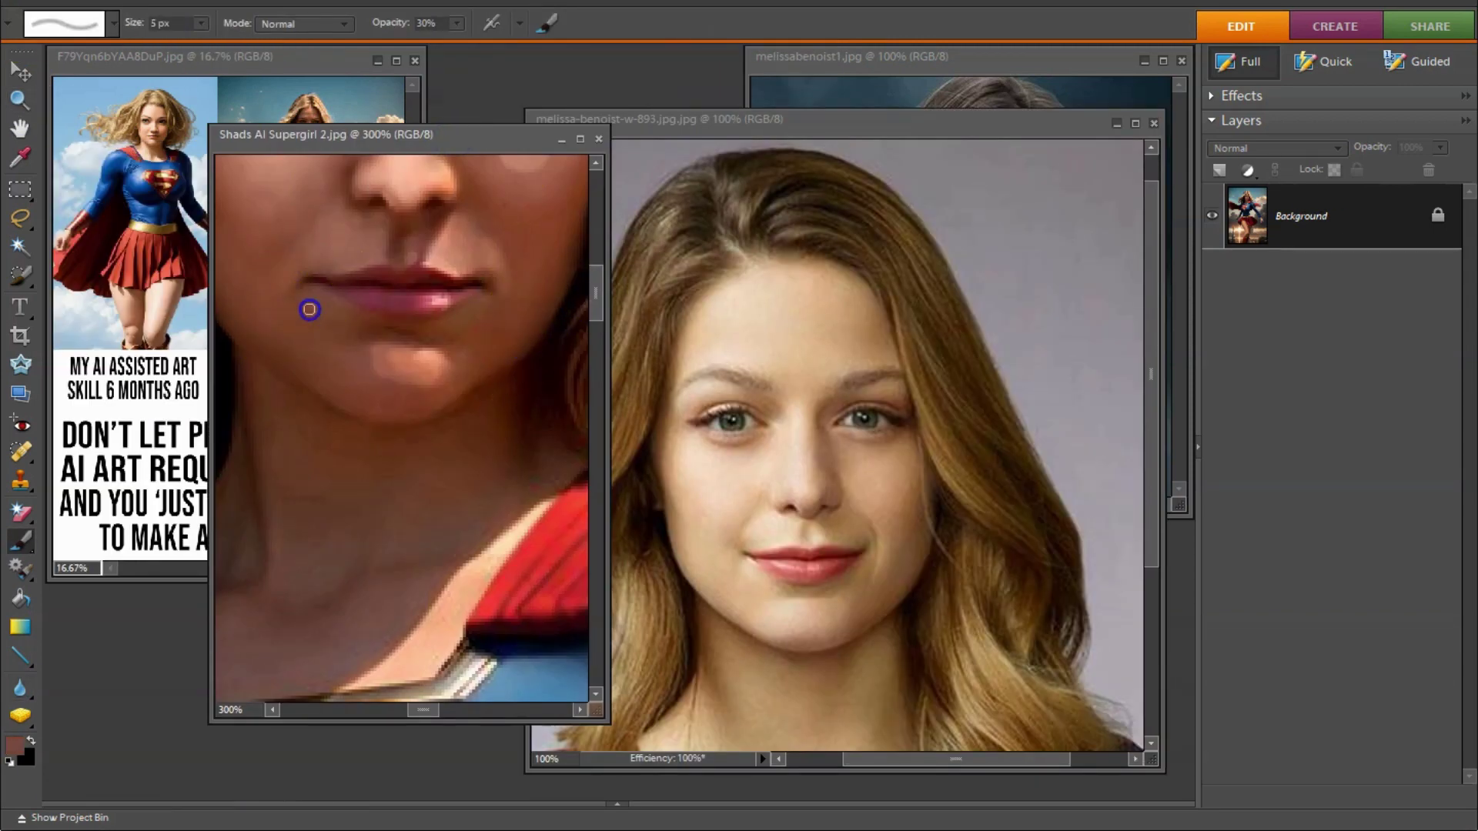
Step: Sample pink and brown tones around the lips and chin, switching the brush between 3 and 5 px
{"action": "left_click", "coordinate": [374, 255], "text": "alt"}
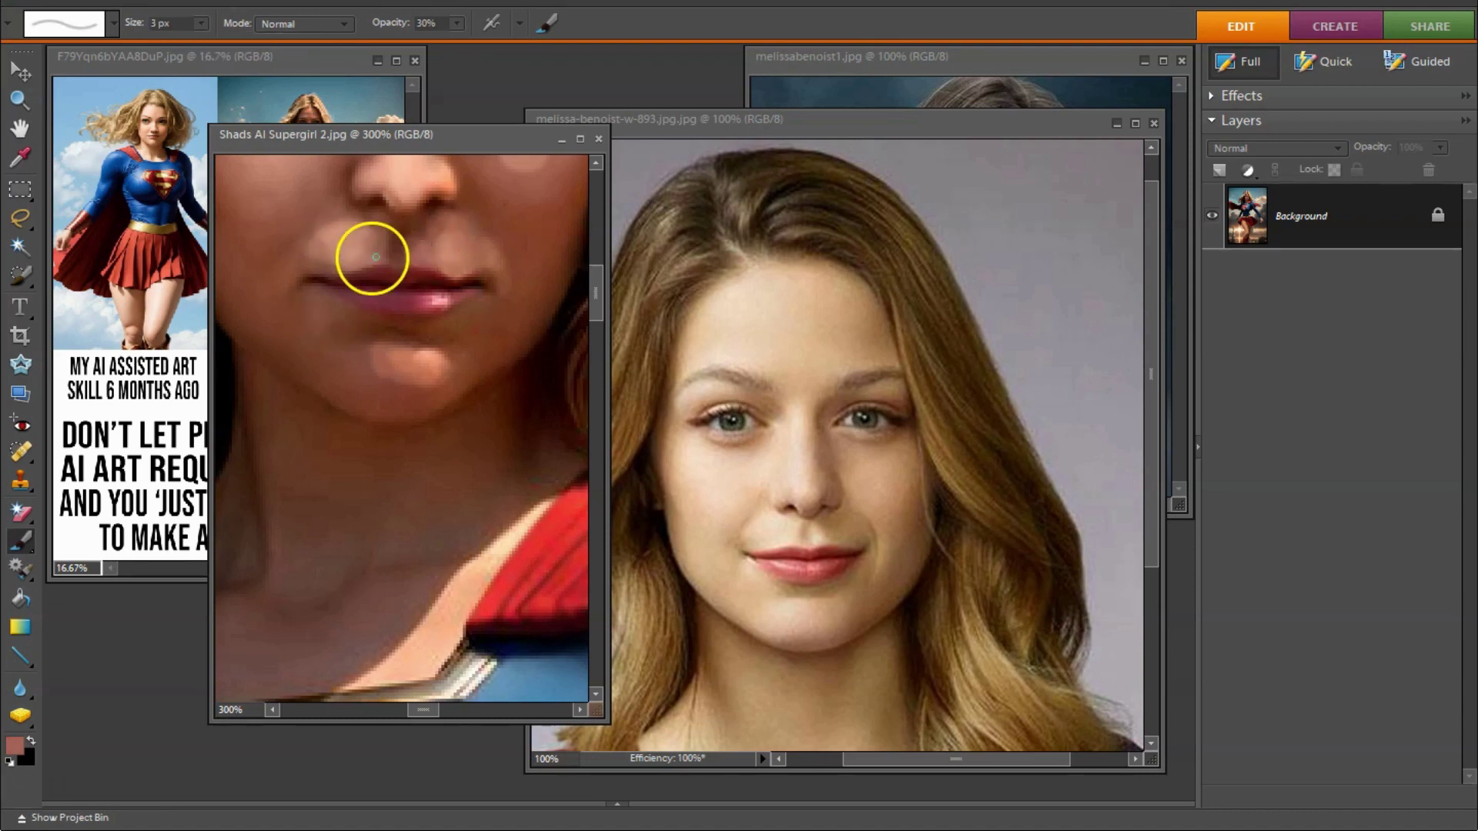
{"action": "key", "text": "bracketleft"}
{"action": "key", "text": "bracketleft"}
{"action": "left_click", "coordinate": [408, 224], "text": "alt"}
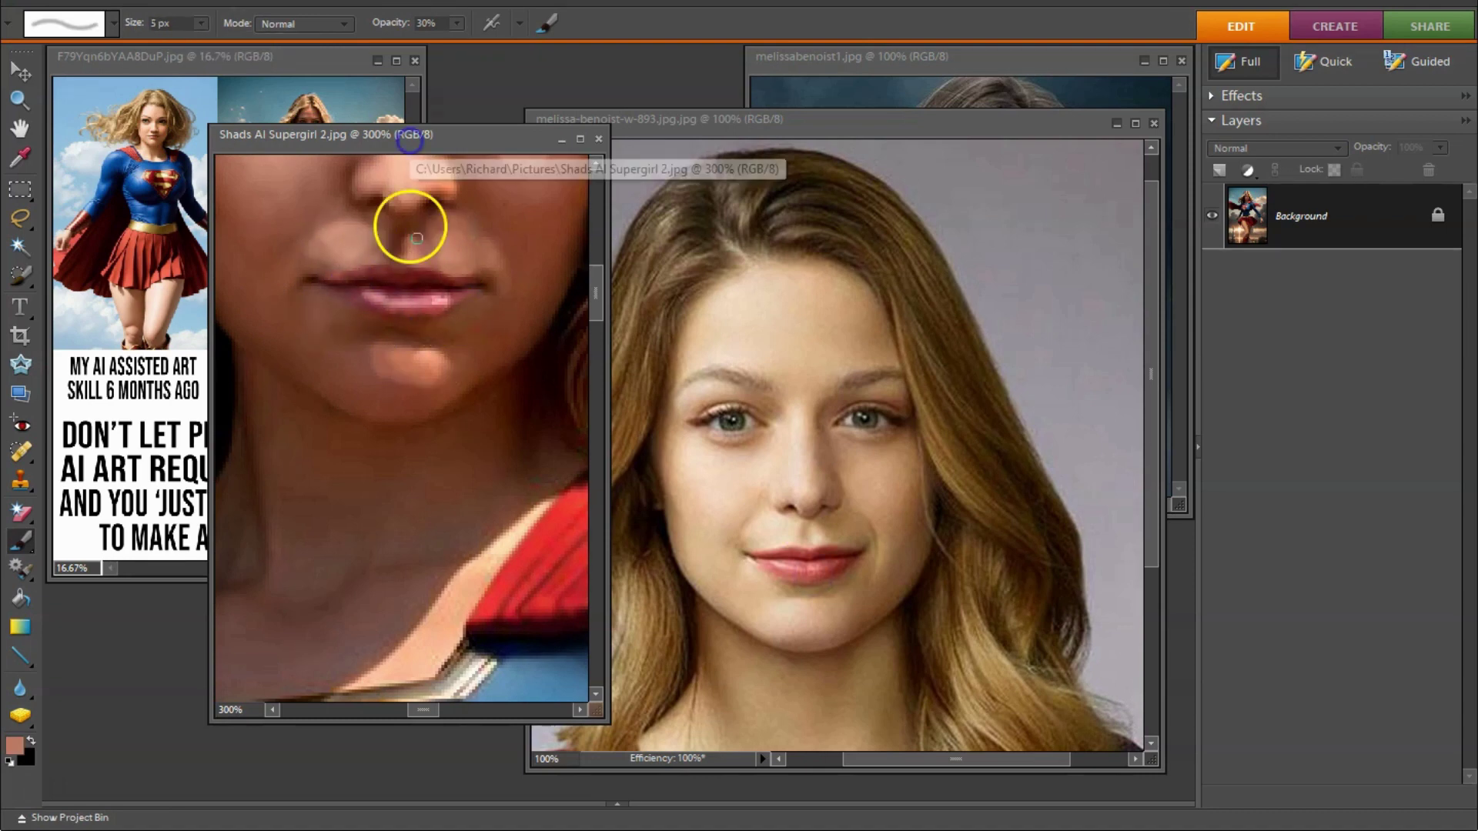
{"action": "left_click", "coordinate": [26, 544]}
{"action": "key", "text": "bracketright"}
{"action": "key", "text": "bracketright"}
{"action": "left_click", "coordinate": [419, 371], "text": "alt"}
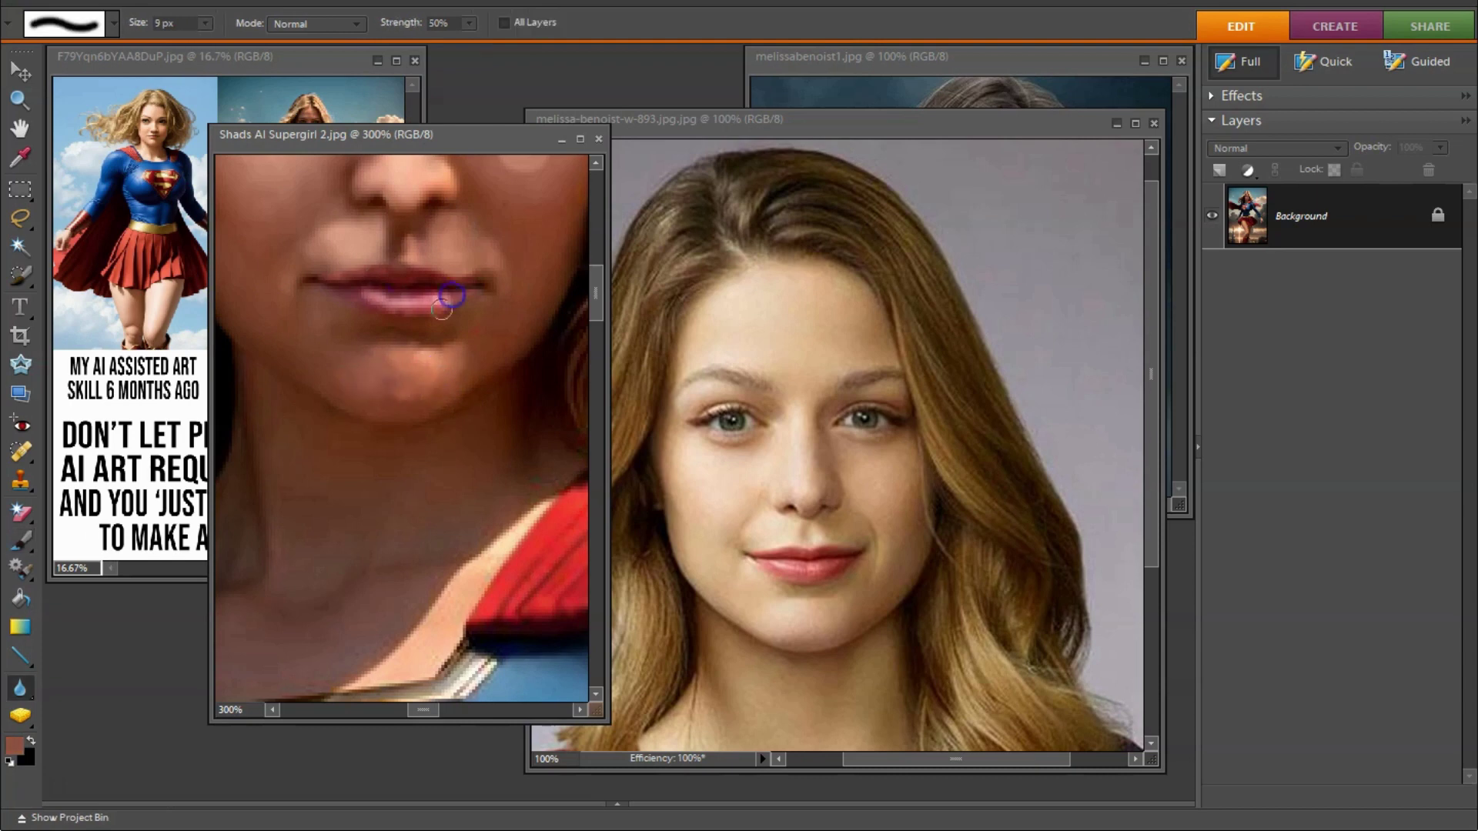
{"action": "left_click", "coordinate": [429, 257], "text": "alt"}
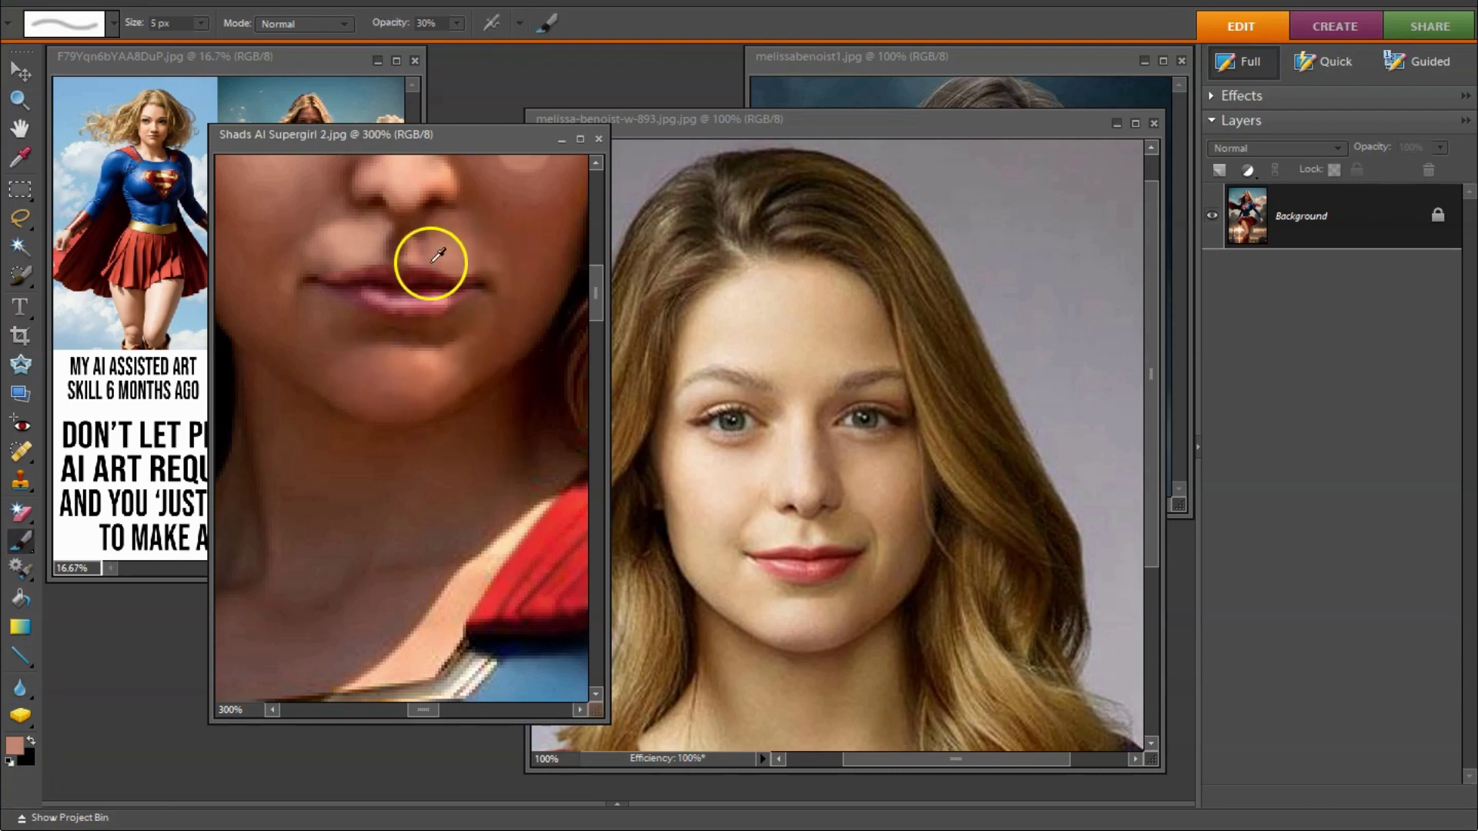
Step: Blend the light cheek patch with a 5 px brush at 20% opacity using peach tones from below the eye
{"action": "scroll", "coordinate": [384, 321], "scroll_direction": "up", "scroll_amount": 2}
{"action": "key", "text": "bracketleft"}
{"action": "key", "text": "bracketleft"}
{"action": "left_click", "coordinate": [396, 247], "text": "alt"}
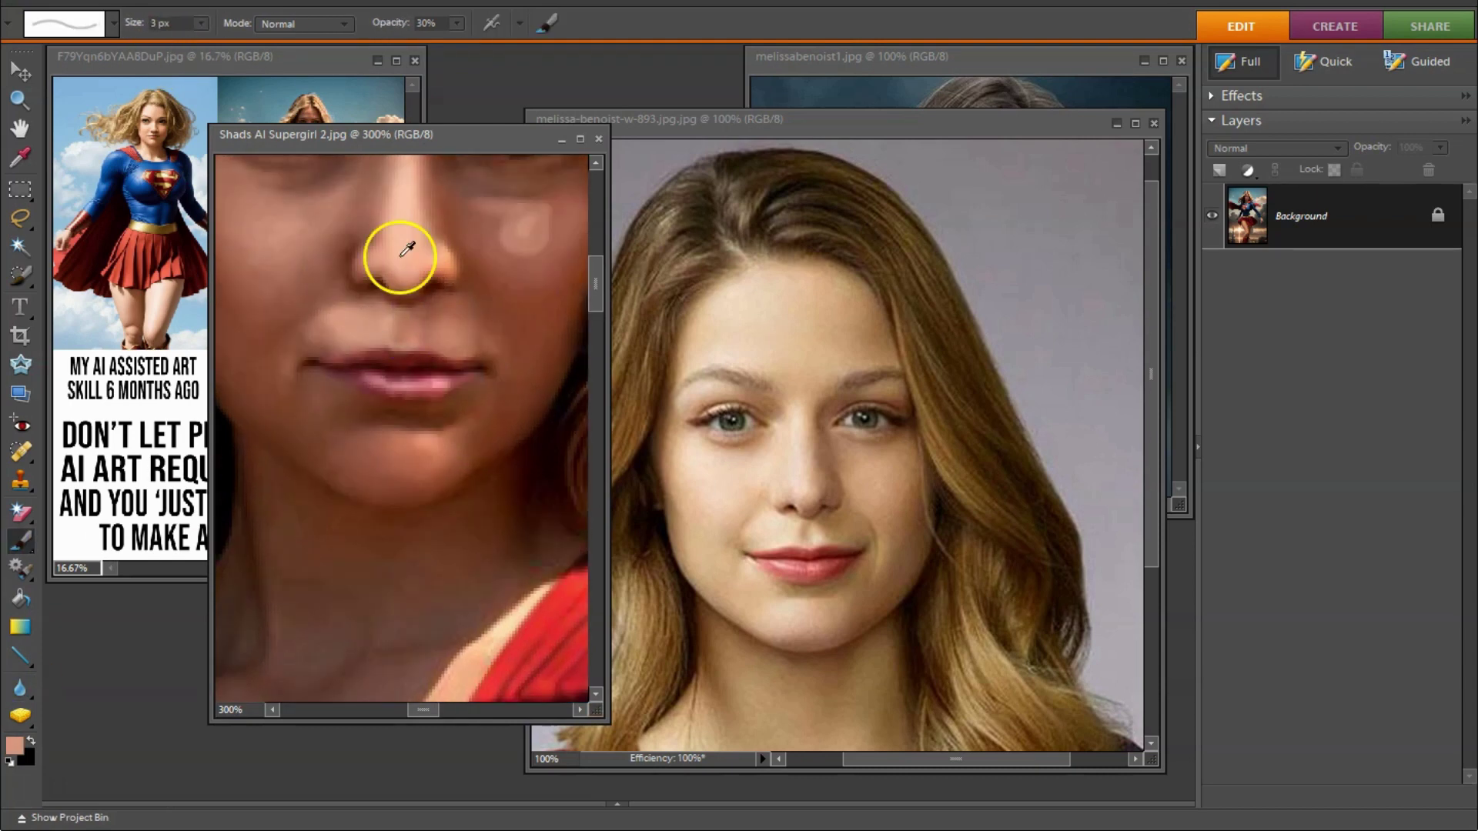
{"action": "key", "text": "bracketright"}
{"action": "key", "text": "bracketright"}
{"action": "key", "text": "2"}
{"action": "left_click", "coordinate": [580, 140]}
{"action": "left_click_drag", "start_coordinate": [1177, 205], "coordinate": [1185, 177]}
{"action": "left_click", "coordinate": [585, 516], "text": "alt"}
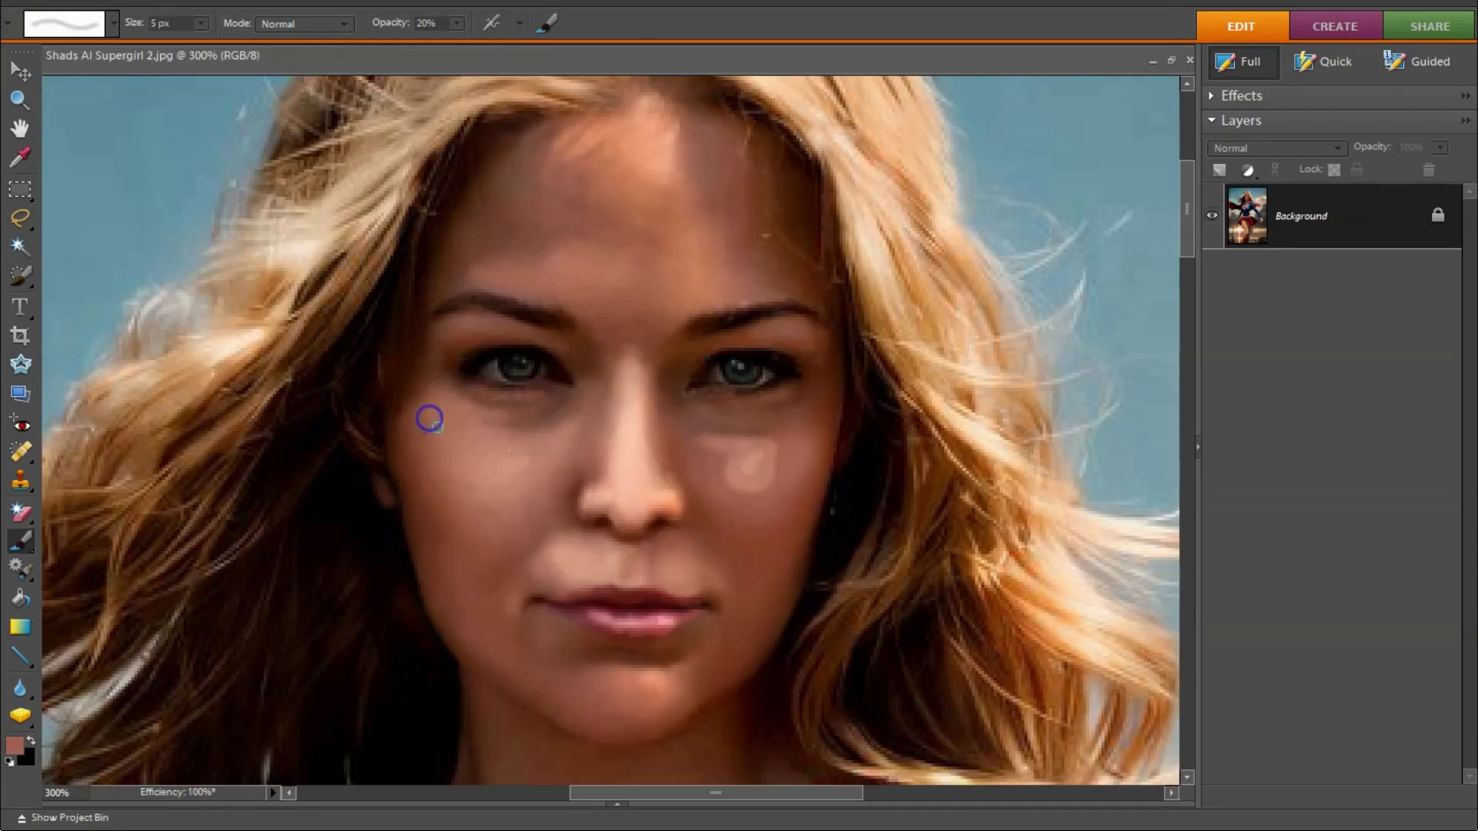
{"action": "left_click", "coordinate": [544, 444], "text": "alt"}
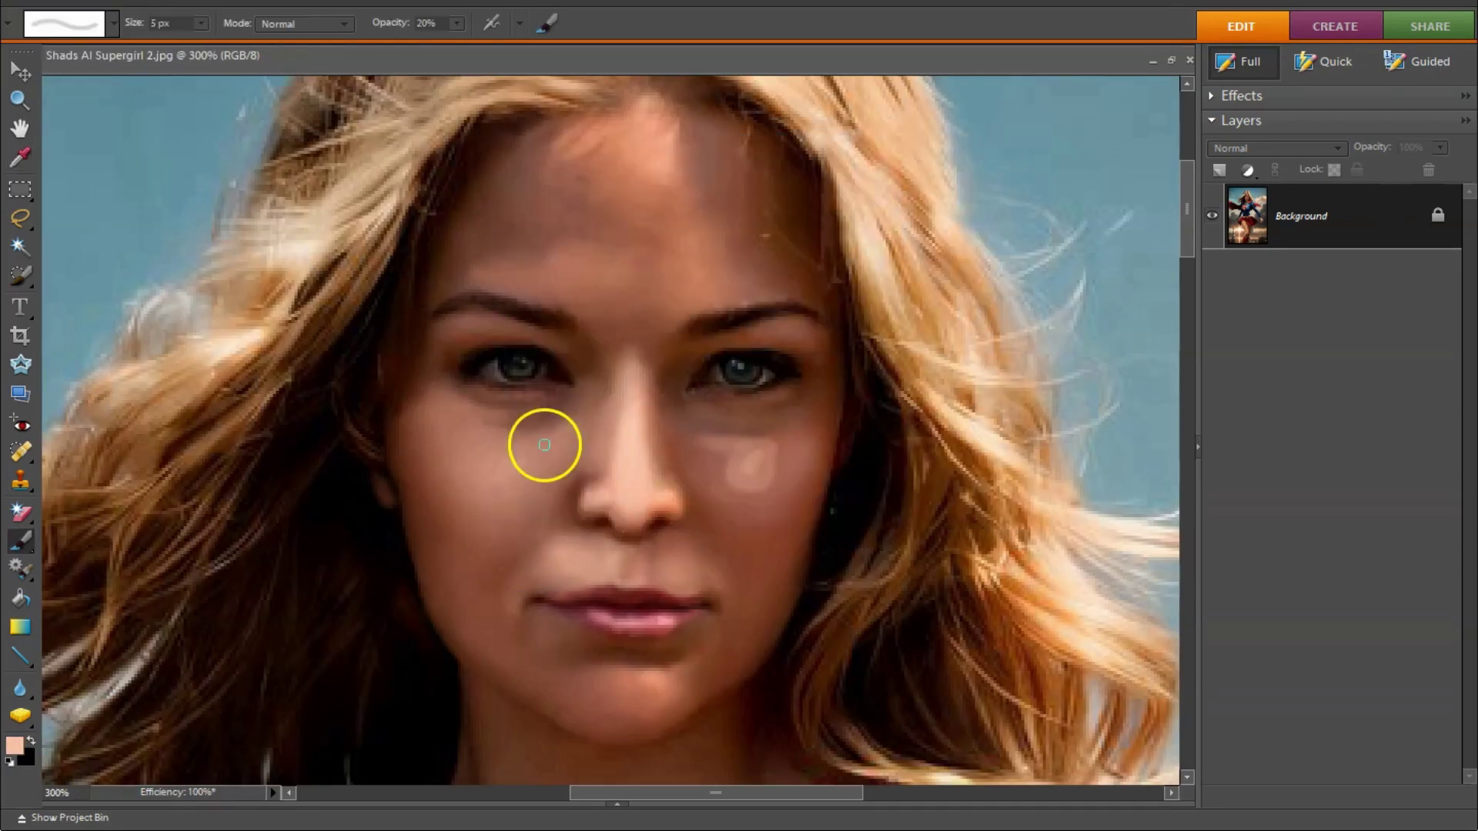
{"action": "left_click", "coordinate": [530, 437], "text": "alt"}
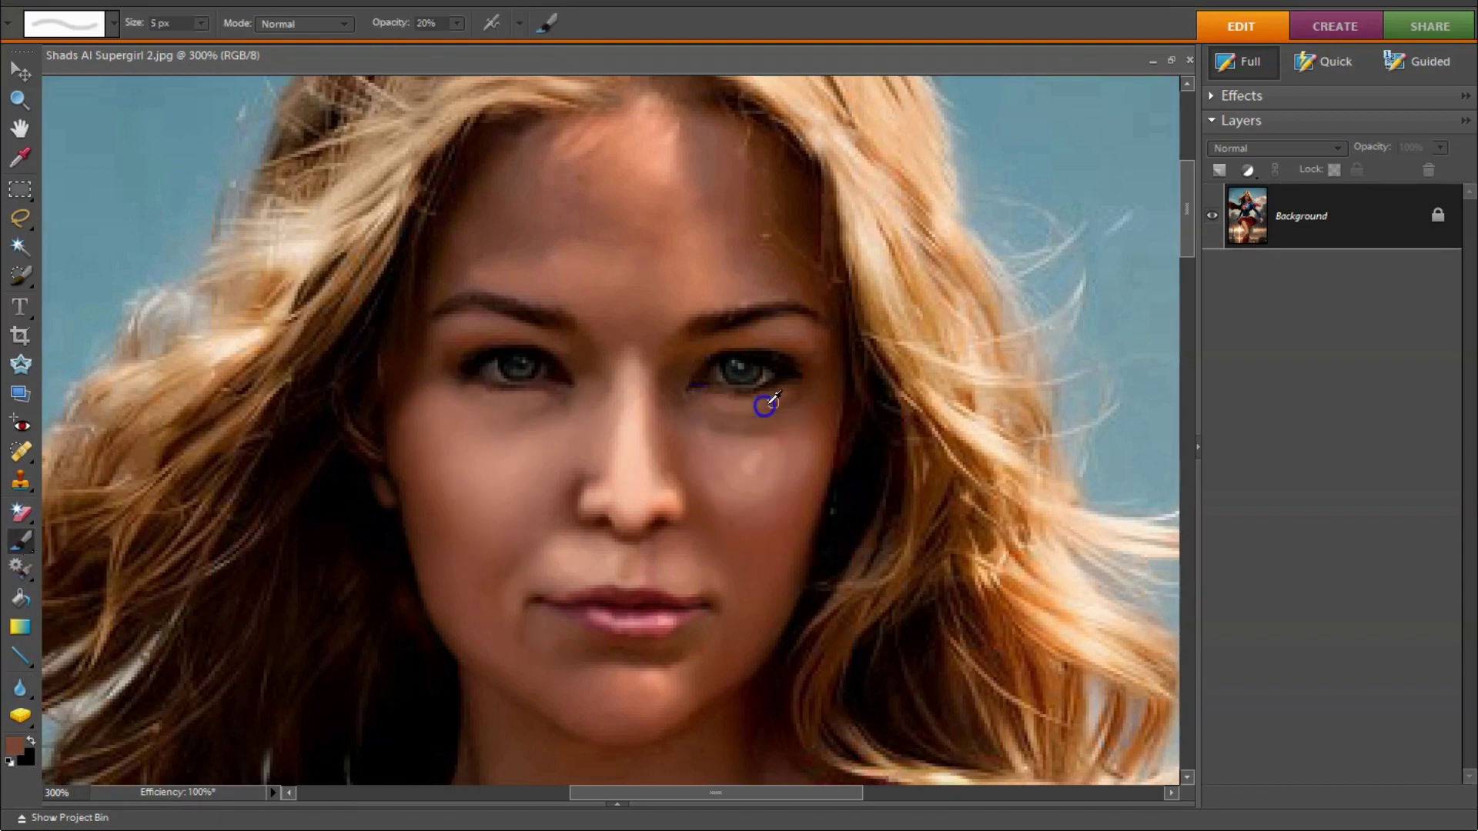
{"action": "left_click", "coordinate": [1170, 60]}
Step: Paint lighter skin tone over the left cheek with a 3 px brush at 30% opacity, filling the workspace
{"action": "key", "text": "bracketleft"}
{"action": "key", "text": "bracketleft"}
{"action": "key", "text": "3"}
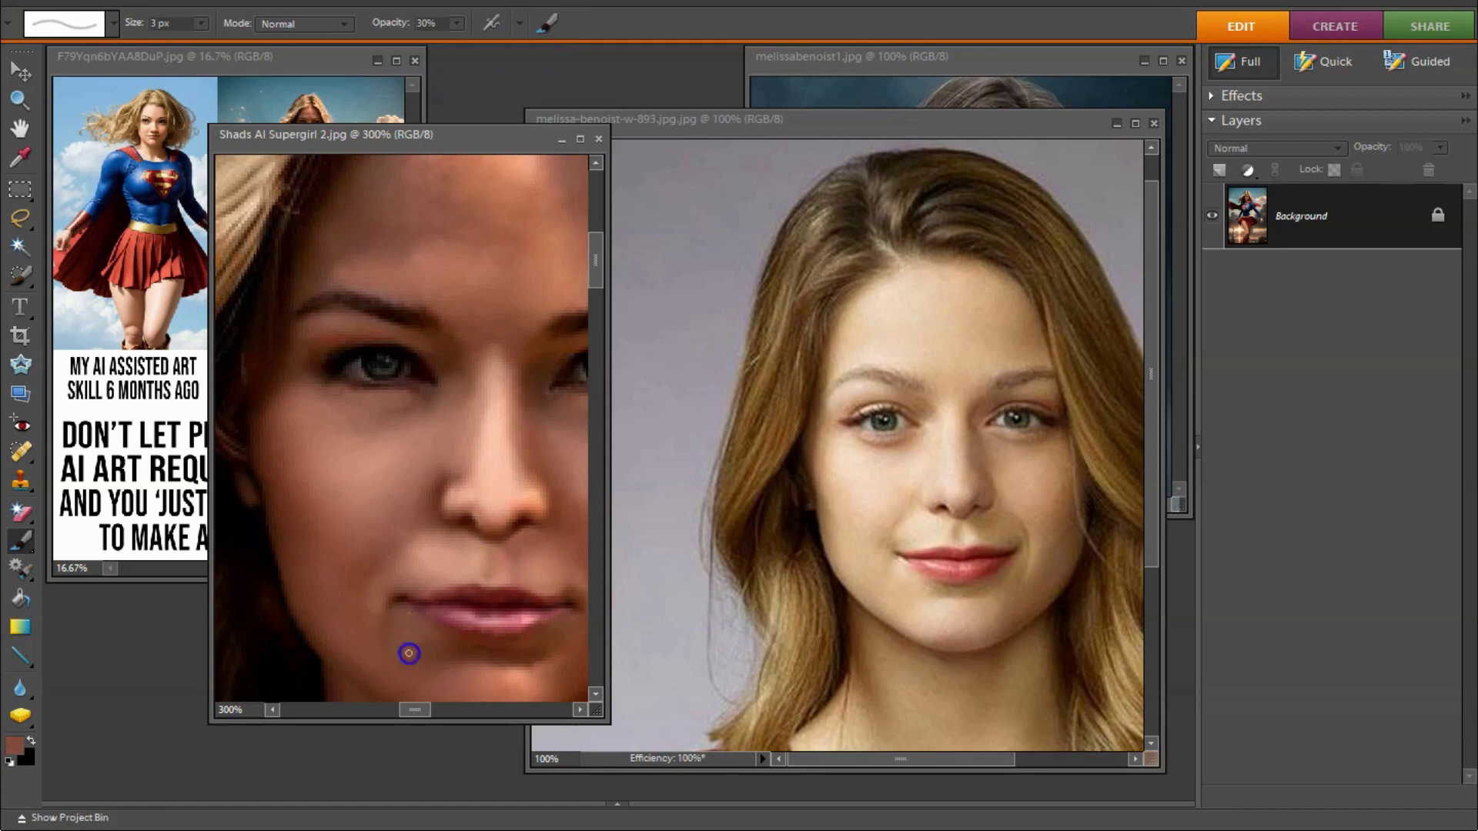
{"action": "scroll", "coordinate": [402, 559], "scroll_direction": "right", "scroll_amount": 3}
{"action": "scroll", "coordinate": [501, 433], "scroll_direction": "left", "scroll_amount": 2}
{"action": "left_click", "coordinate": [460, 375], "text": "alt"}
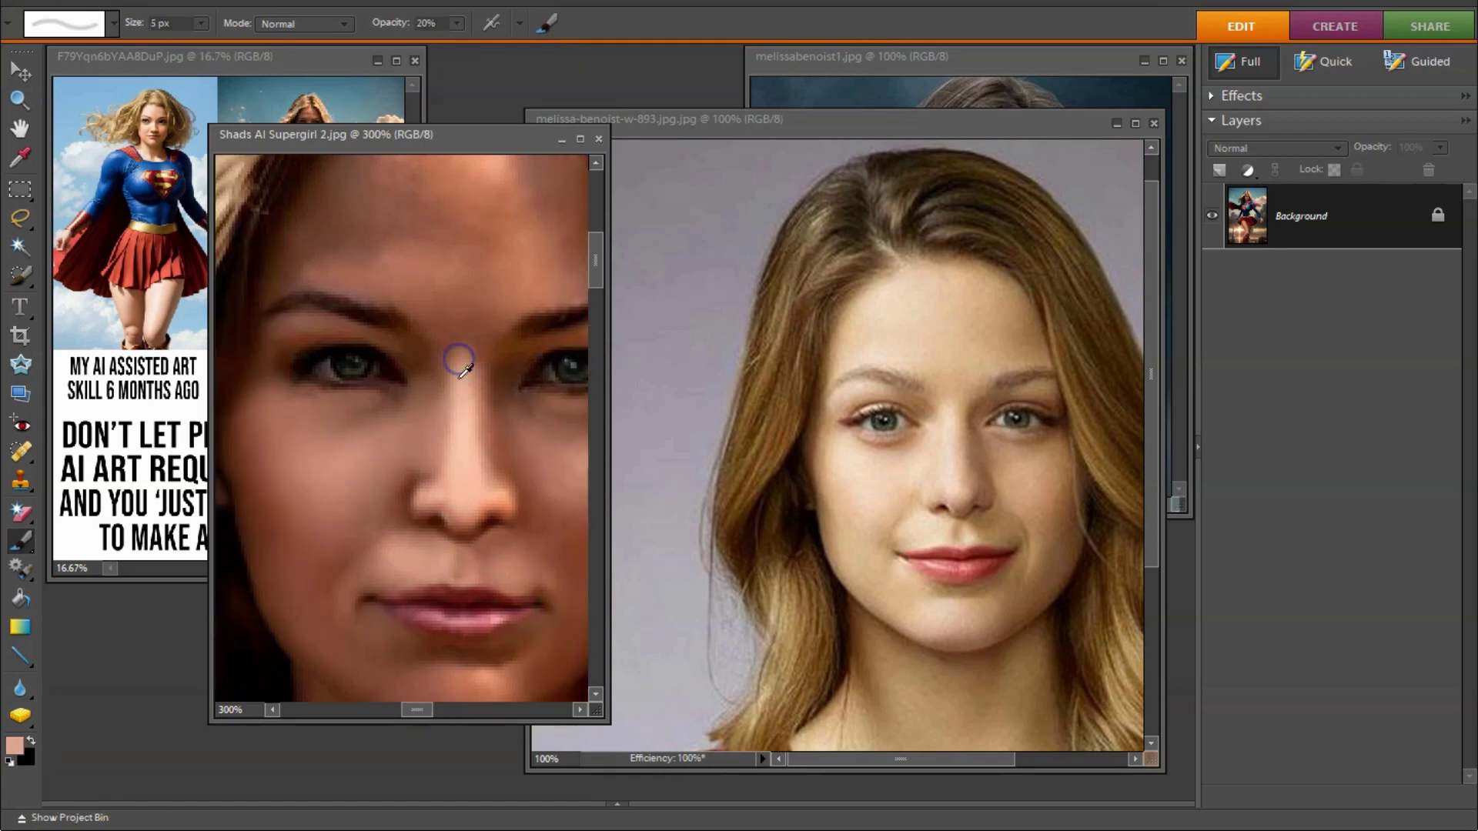
{"action": "left_click", "coordinate": [510, 325], "text": "alt"}
{"action": "scroll", "coordinate": [588, 685], "scroll_direction": "right", "scroll_amount": 1}
{"action": "scroll", "coordinate": [587, 685], "scroll_direction": "down", "scroll_amount": 2}
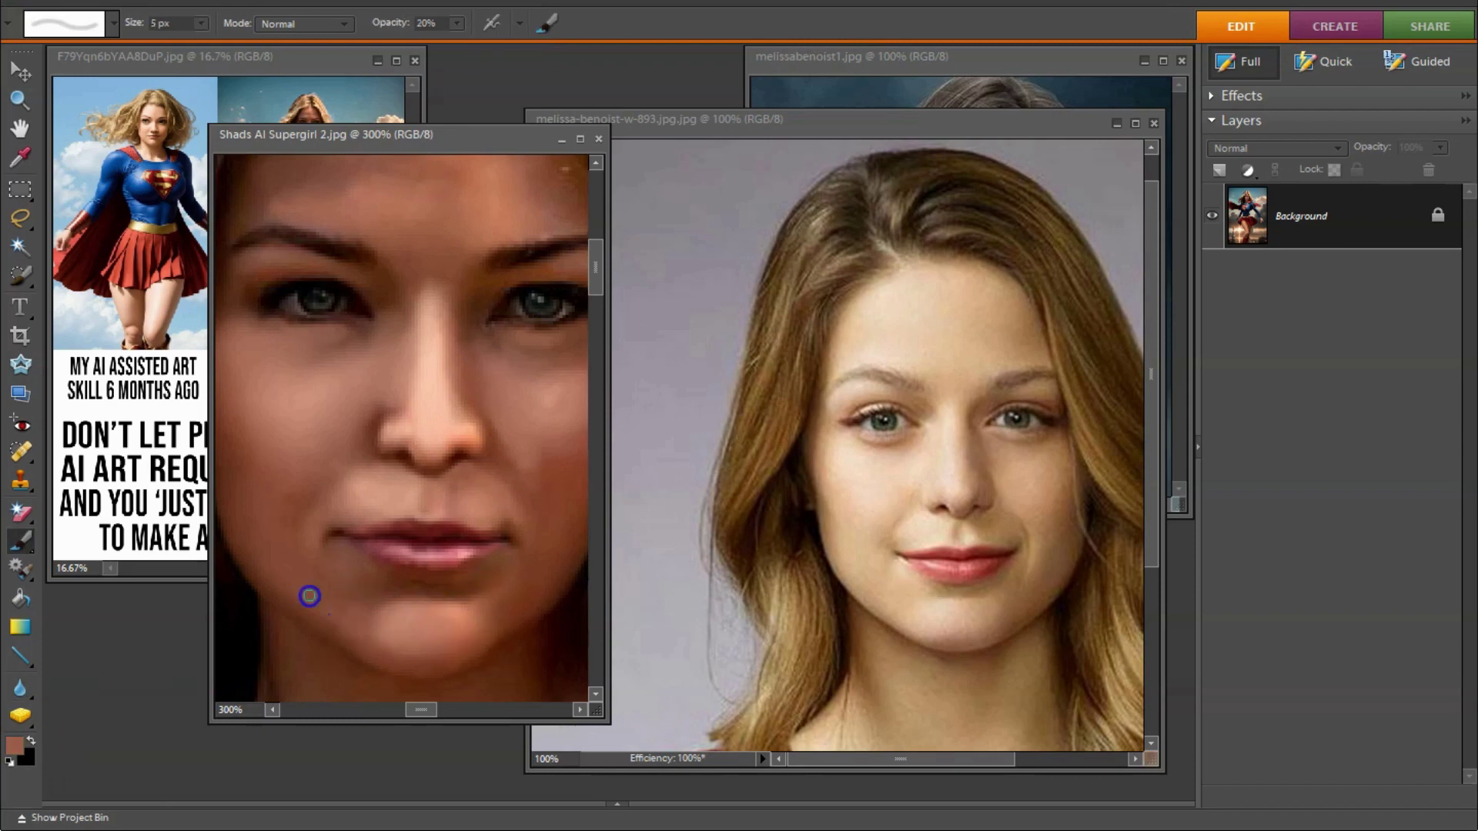
{"action": "left_click", "coordinate": [343, 570], "text": "alt"}
{"action": "scroll", "coordinate": [407, 535], "scroll_direction": "left", "scroll_amount": 1}
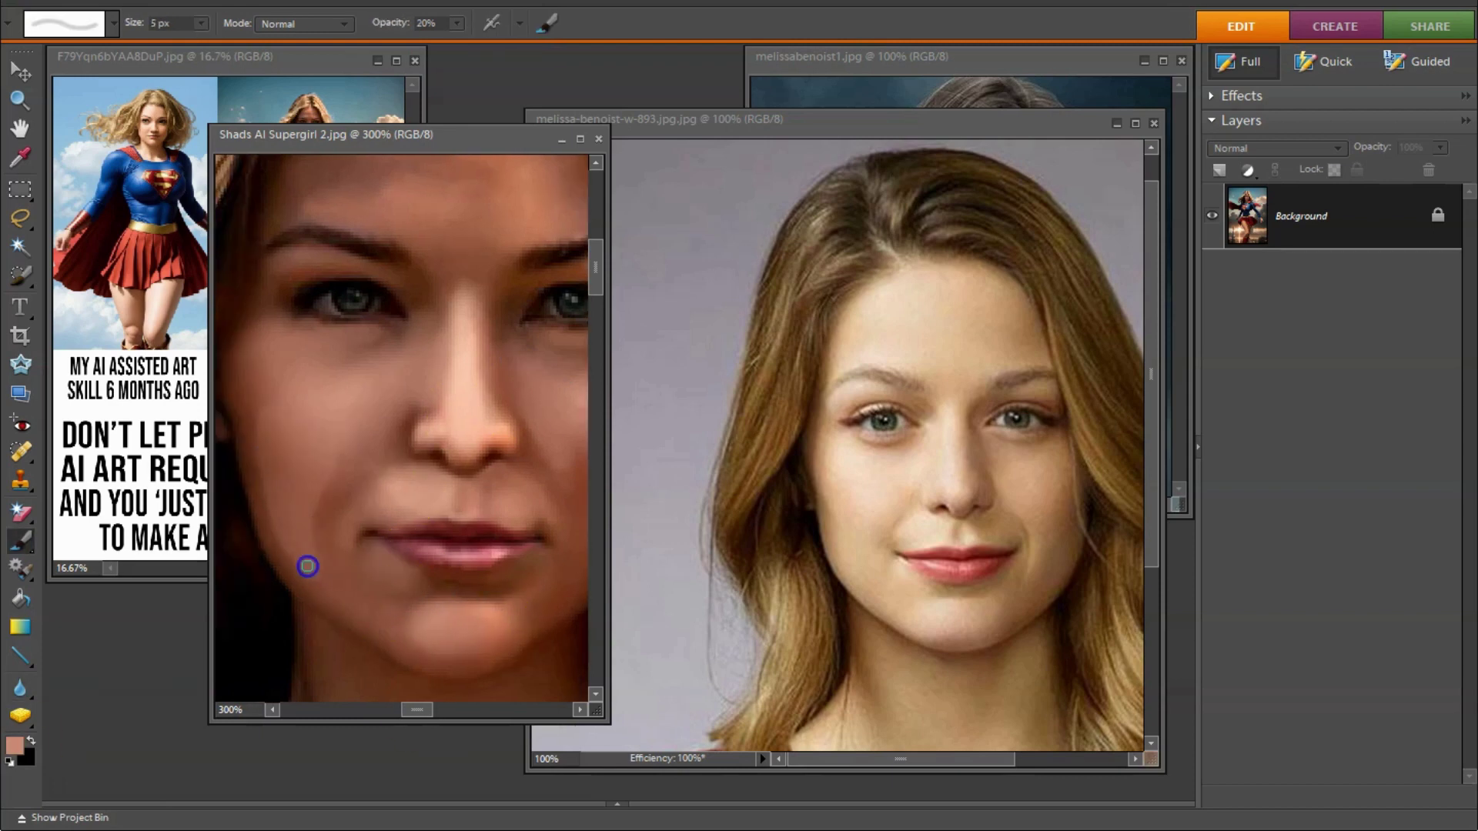
{"action": "left_click", "coordinate": [344, 481], "text": "alt"}
{"action": "mouse_move", "coordinate": [261, 339]}
{"action": "left_mouse_down"}
{"action": "mouse_move", "coordinate": [294, 435]}
{"action": "mouse_move", "coordinate": [362, 412]}
{"action": "left_mouse_up"}
{"action": "left_click", "coordinate": [580, 138]}
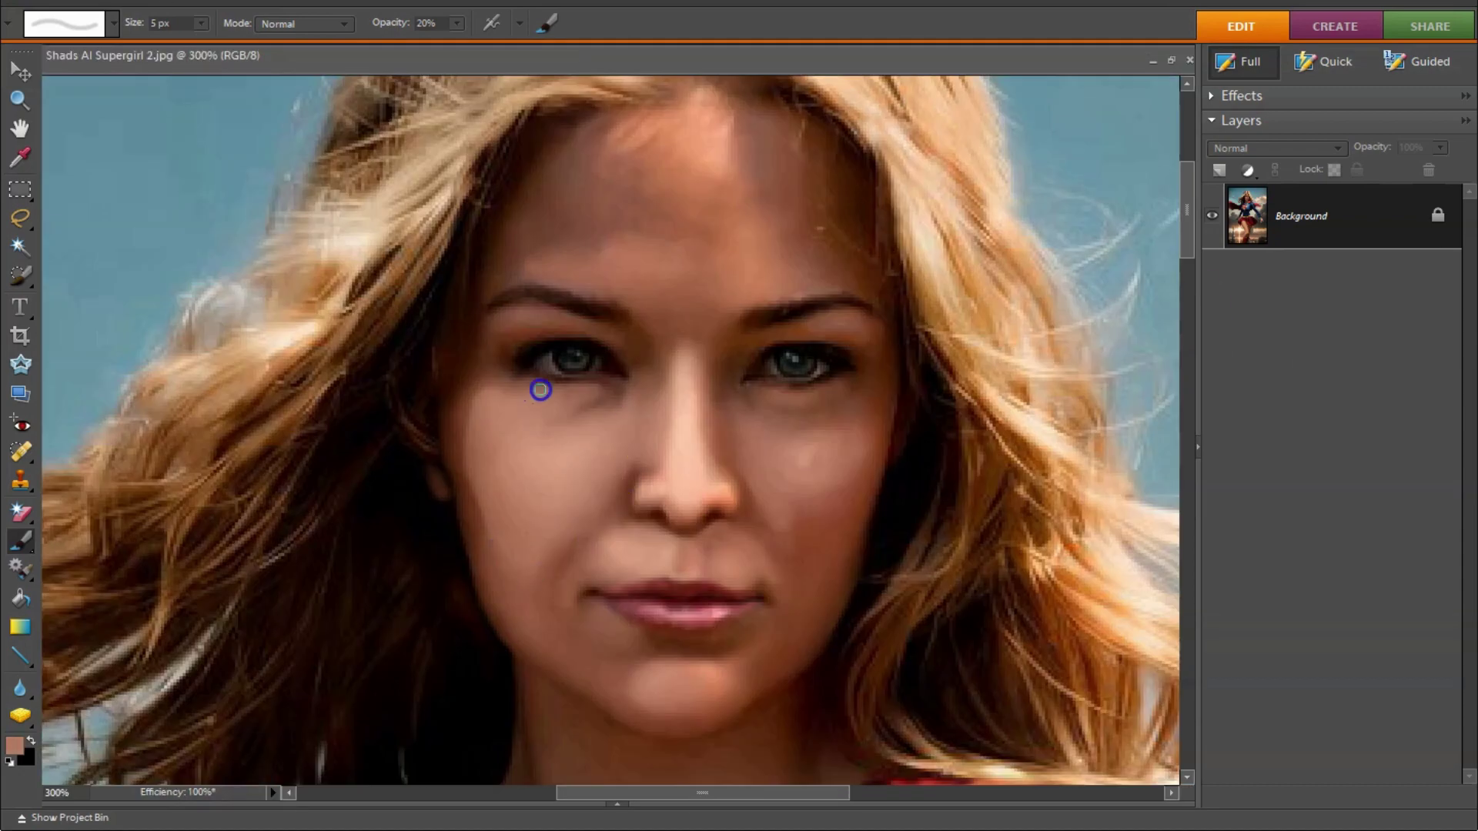
Step: Smooth the skin under the left eye, then lower the painting opacity to 15%
{"action": "left_click", "coordinate": [646, 359], "text": "alt"}
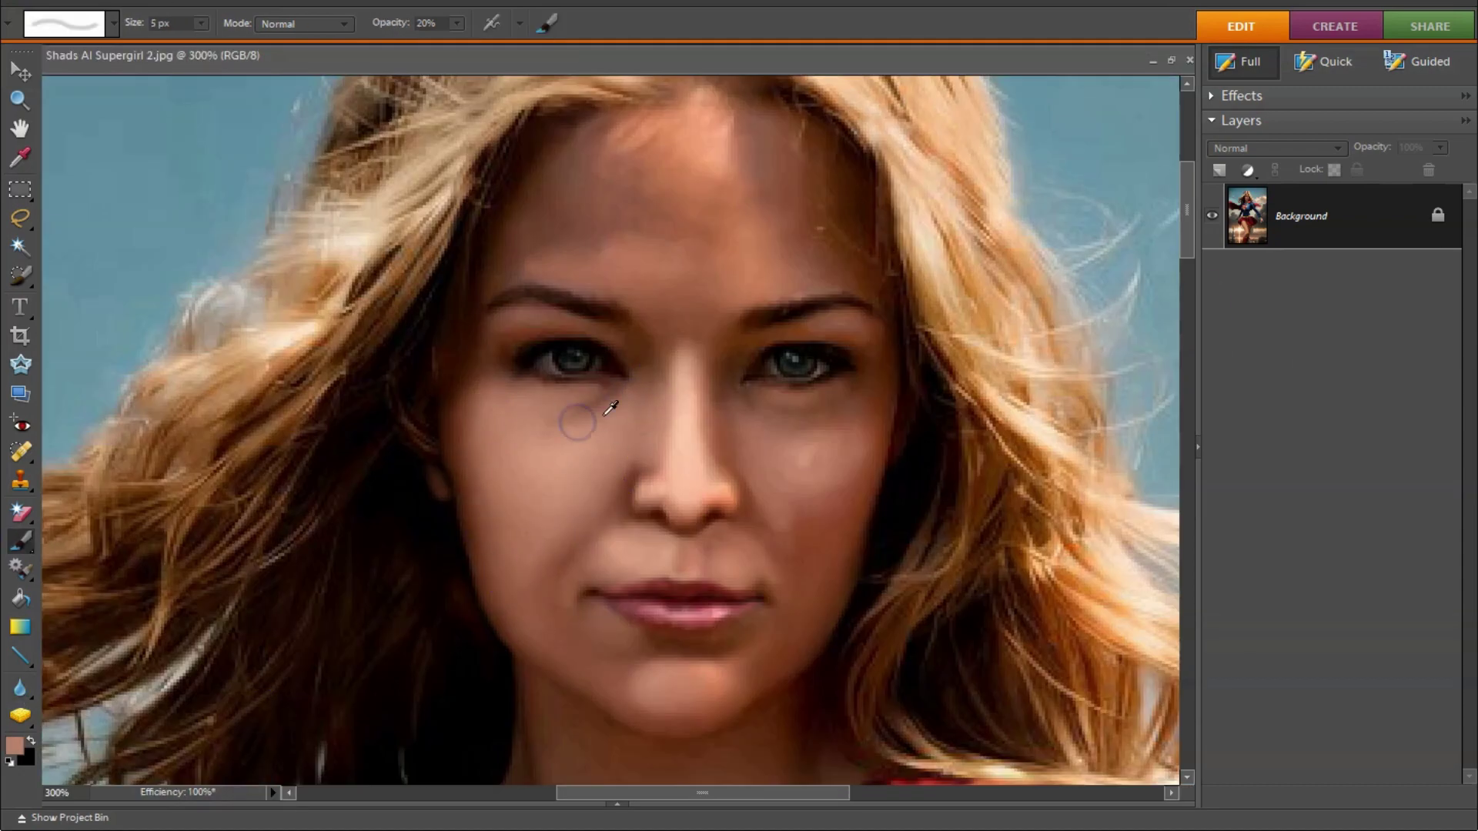
{"action": "left_click_drag", "start_coordinate": [538, 409], "coordinate": [611, 396]}
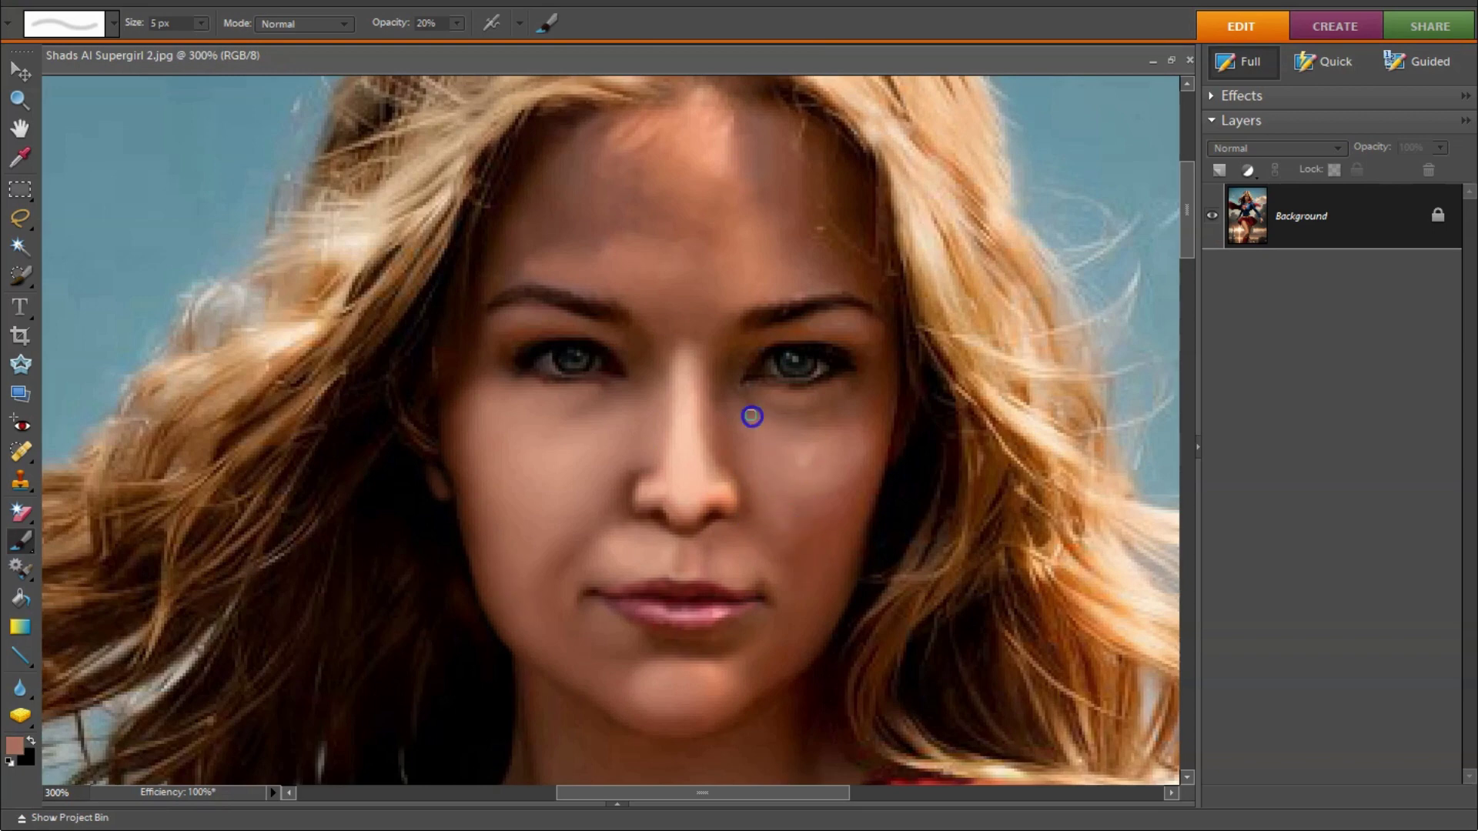
{"action": "key", "text": "bracketright"}
{"action": "key", "text": "bracketright"}
{"action": "key", "text": "bracketright"}
{"action": "key", "text": "1"}
{"action": "key", "text": "5"}
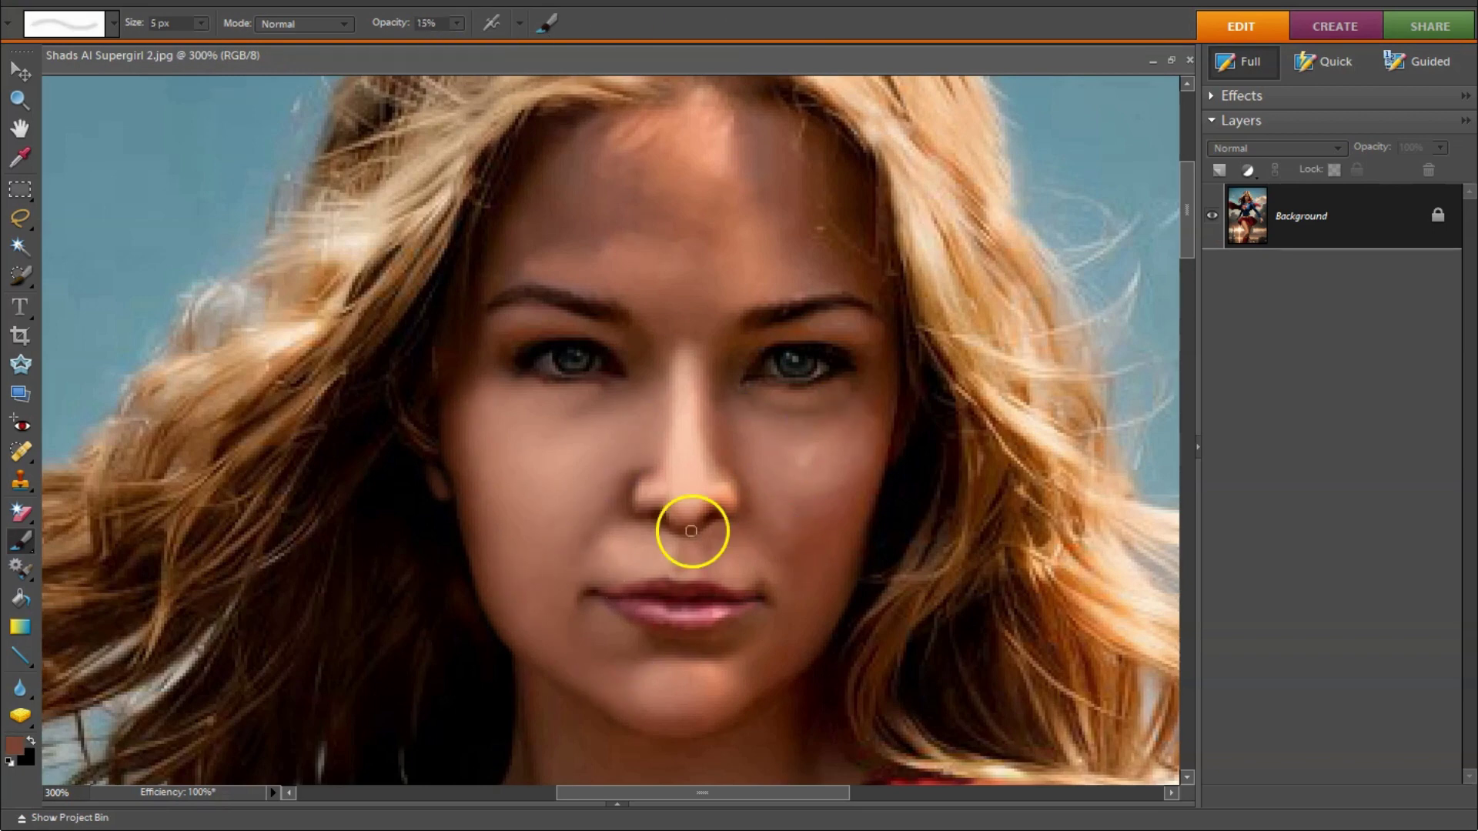
Step: Blend light pink skin tone around the nose base and lip corners
{"action": "left_click", "coordinate": [661, 543], "text": "alt"}
{"action": "left_click_drag", "start_coordinate": [661, 543], "coordinate": [732, 543]}
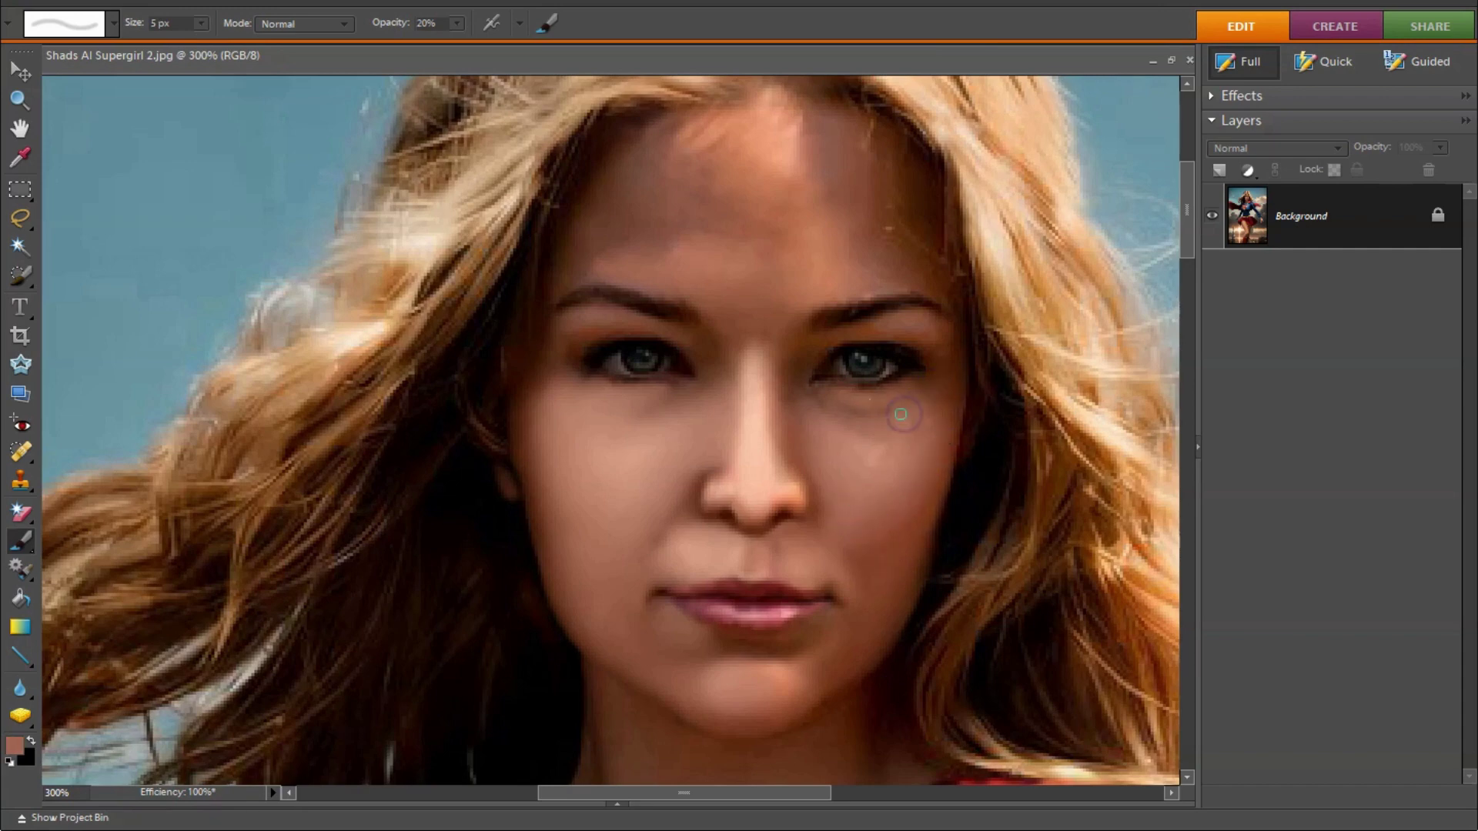
{"action": "left_click", "coordinate": [834, 412], "text": "alt"}
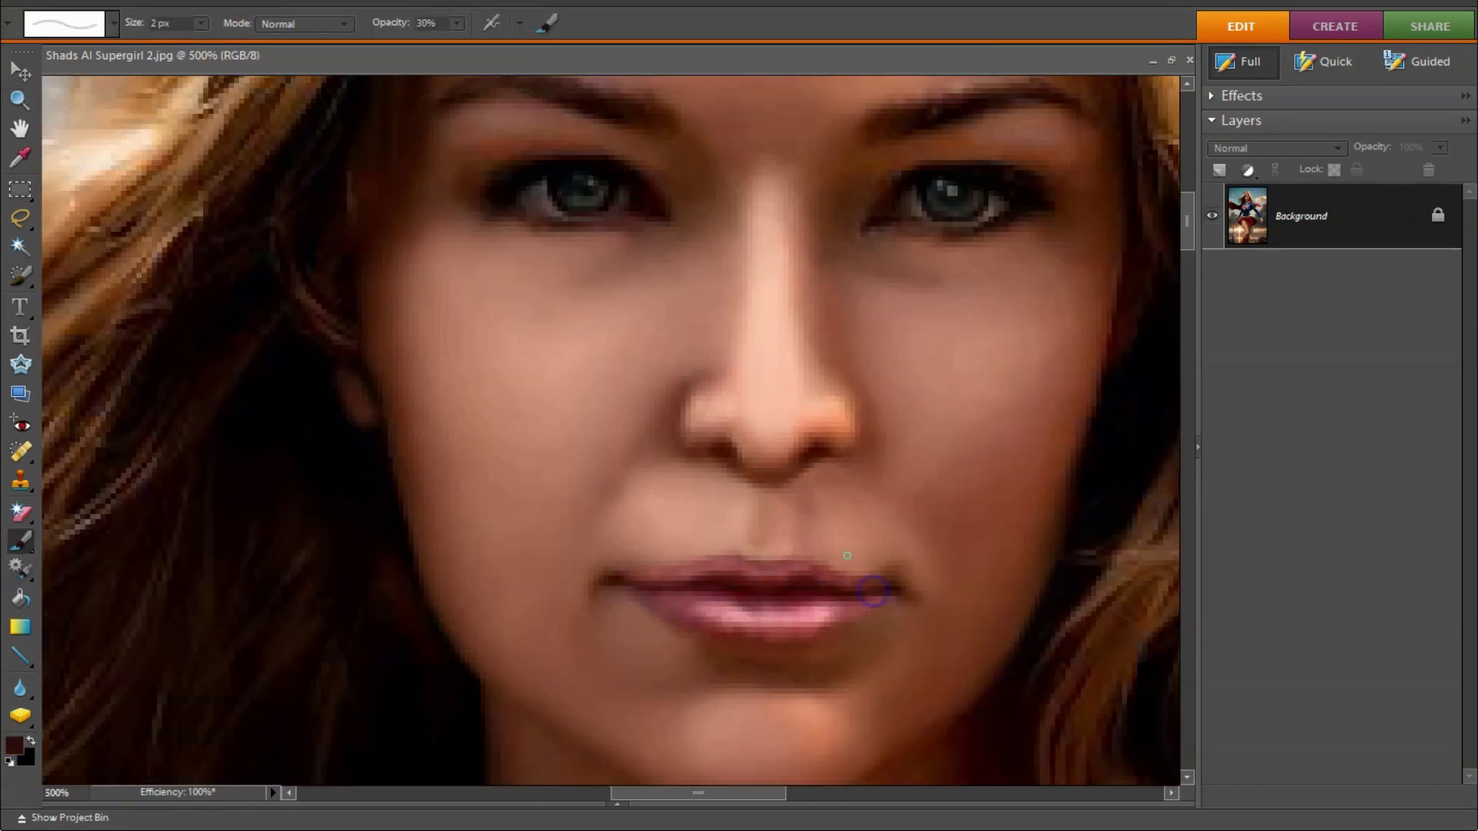
{"action": "left_click", "coordinate": [113, 23]}
{"action": "left_click", "coordinate": [824, 422], "text": "alt"}
{"action": "scroll", "coordinate": [699, 484], "scroll_direction": "up", "scroll_amount": 3}
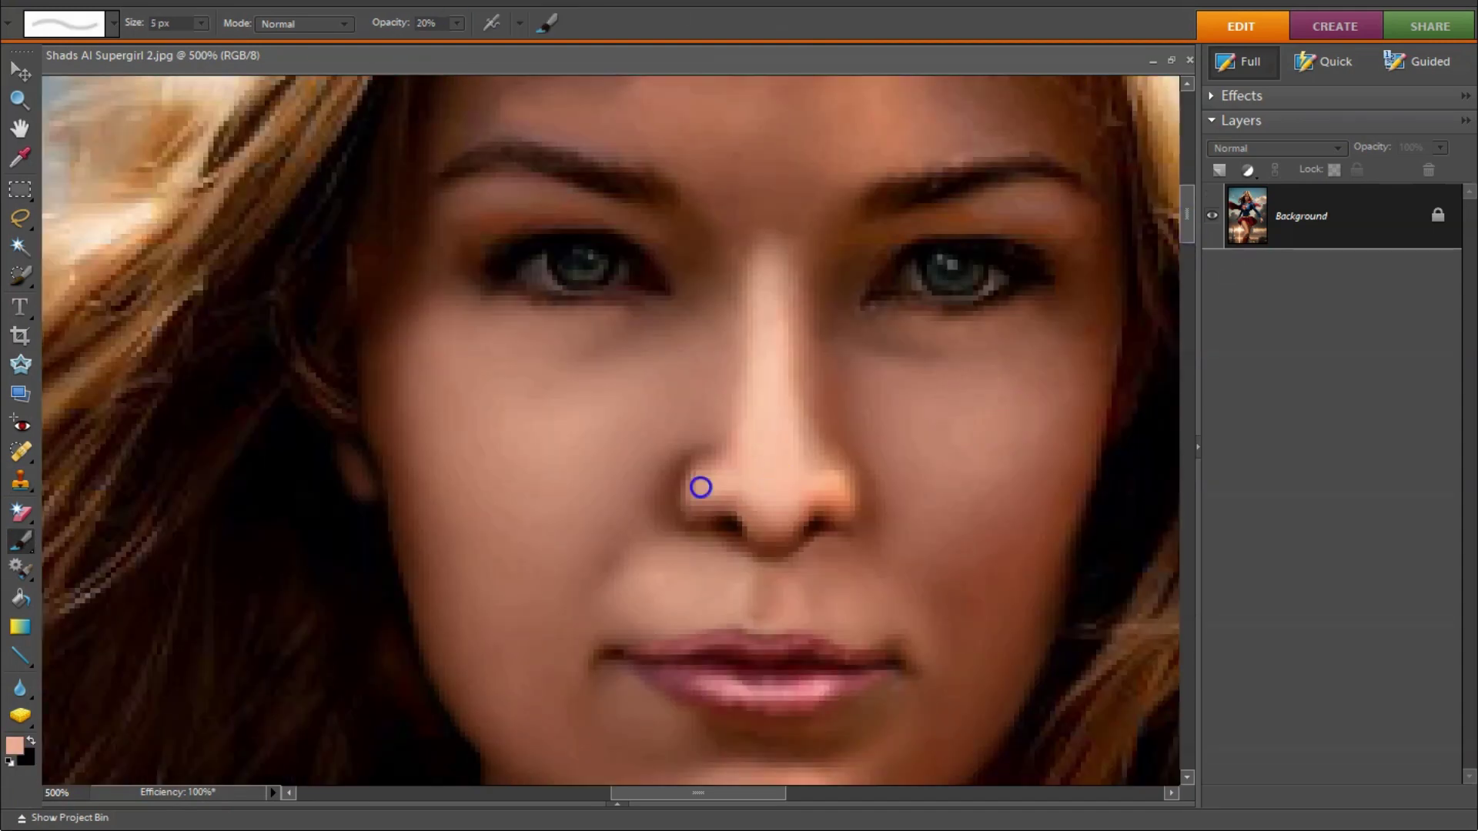
{"action": "scroll", "coordinate": [1006, 452], "scroll_direction": "up", "scroll_amount": 4}
{"action": "scroll", "coordinate": [596, 454], "scroll_direction": "up", "scroll_amount": 2}
{"action": "scroll", "coordinate": [728, 442], "scroll_direction": "down", "scroll_amount": 2}
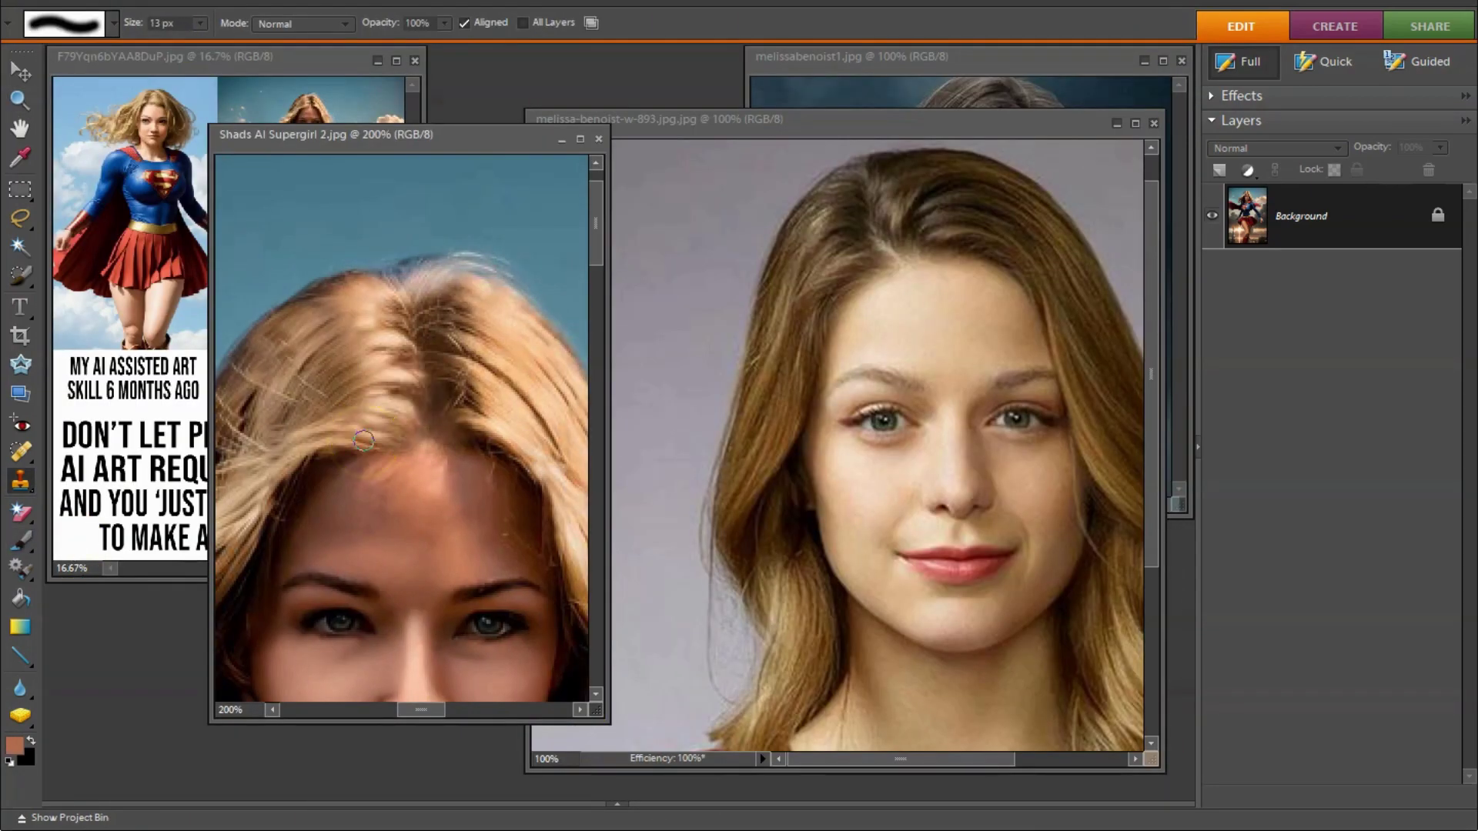
Step: Clone and brush hair texture over the hair part at the top of the head
{"action": "mouse_move", "coordinate": [363, 440]}
{"action": "left_mouse_down"}
{"action": "mouse_move", "coordinate": [356, 403]}
{"action": "mouse_move", "coordinate": [413, 339]}
{"action": "left_mouse_up"}
{"action": "key", "text": "b"}
{"action": "mouse_move", "coordinate": [472, 459]}
{"action": "left_mouse_down"}
{"action": "mouse_move", "coordinate": [363, 390]}
{"action": "mouse_move", "coordinate": [432, 274]}
{"action": "mouse_move", "coordinate": [327, 479]}
{"action": "left_mouse_up"}
Step: Paint the forehead at 30% opacity with sampled skin and brown tones
{"action": "left_click", "coordinate": [322, 348], "text": "alt"}
{"action": "key", "text": "3"}
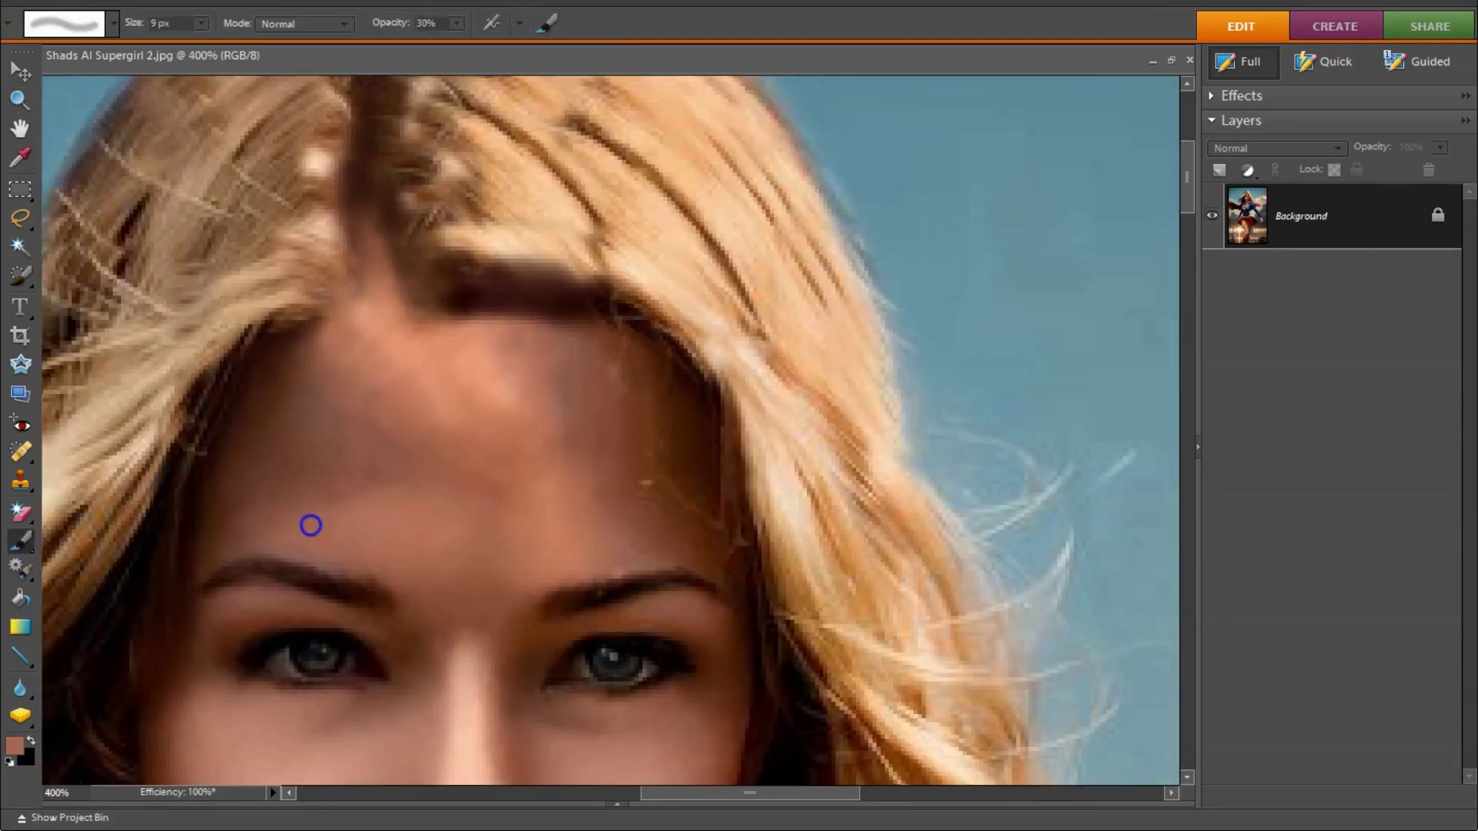
{"action": "left_click", "coordinate": [664, 470], "text": "alt"}
{"action": "left_click_drag", "start_coordinate": [374, 347], "coordinate": [436, 400]}
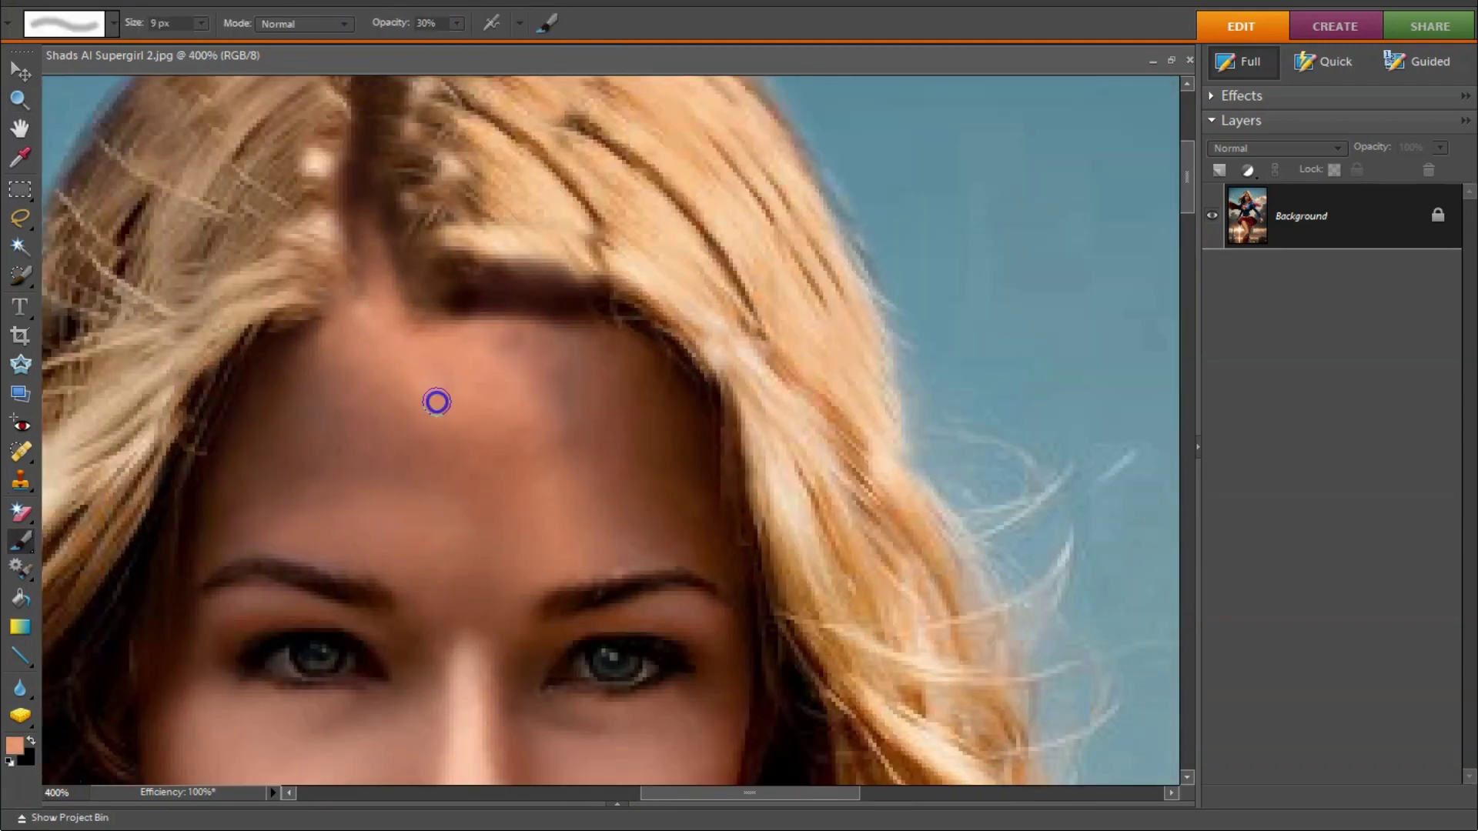
{"action": "left_click", "coordinate": [539, 443], "text": "alt"}
{"action": "left_click", "coordinate": [413, 360], "text": "alt"}
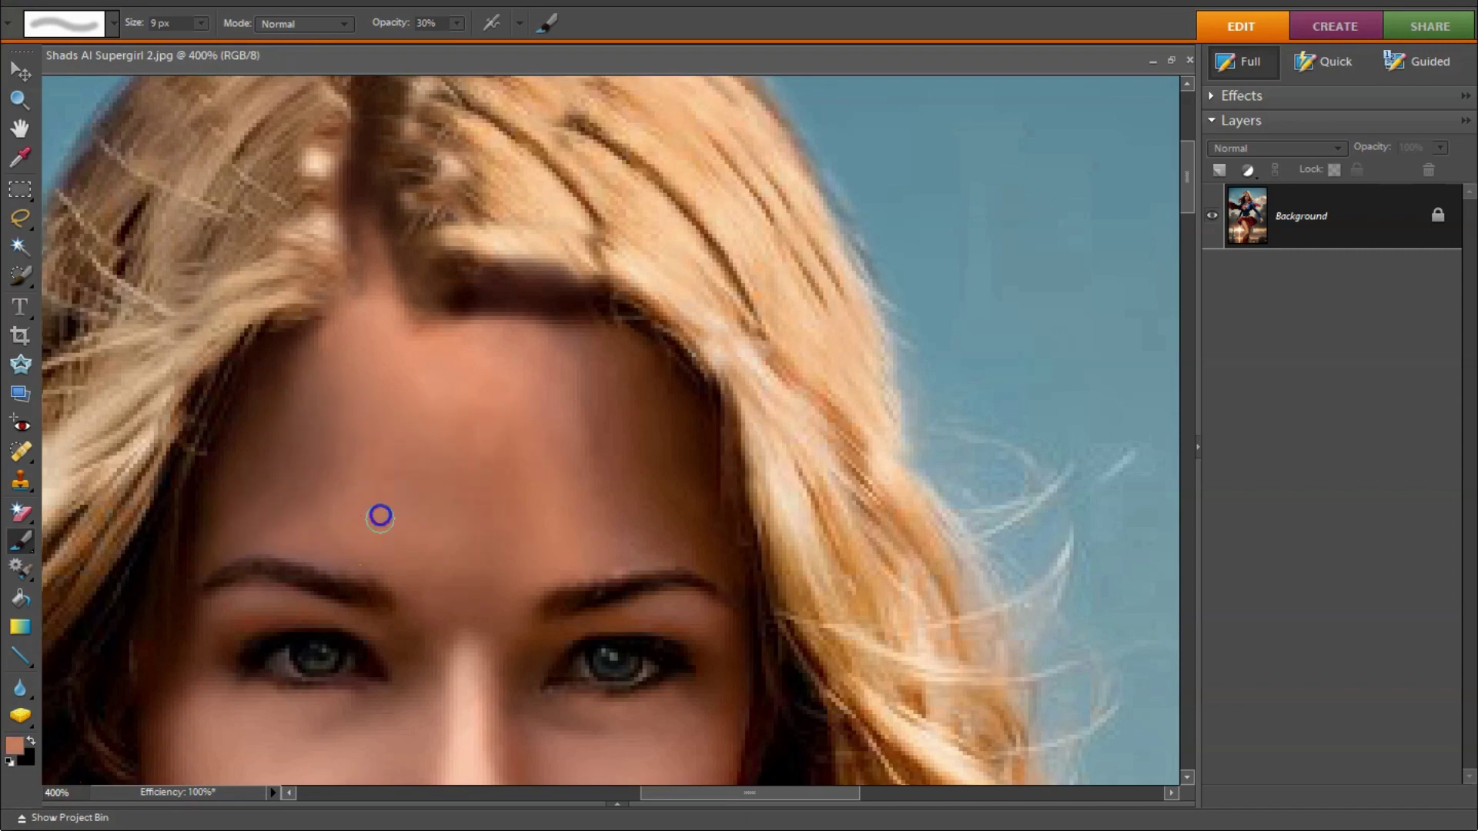
{"action": "scroll", "coordinate": [528, 439], "scroll_direction": "left", "scroll_amount": 3}
{"action": "scroll", "coordinate": [610, 421], "scroll_direction": "left", "scroll_amount": 1}
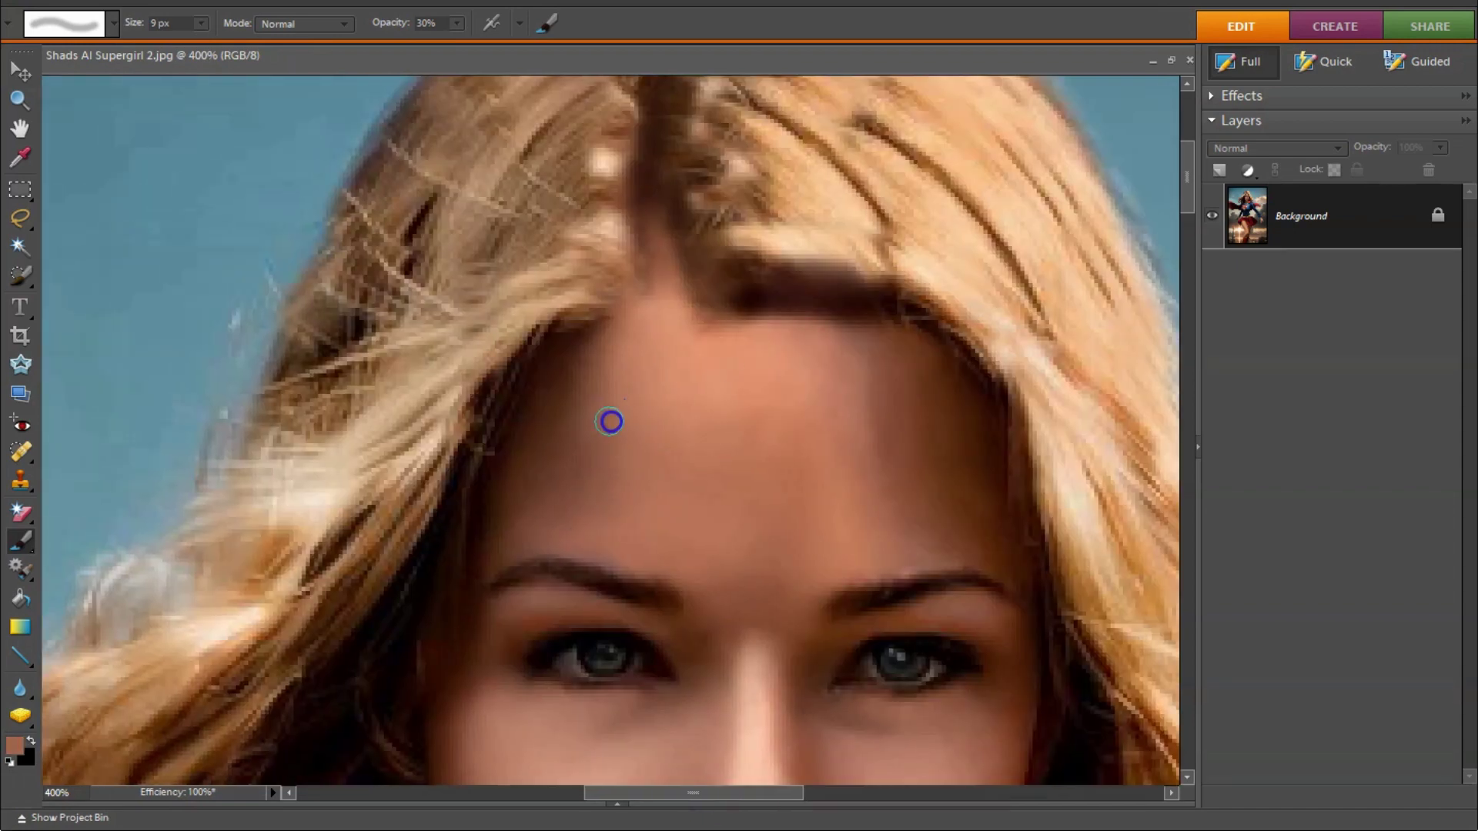
Step: Blur the neck, then paint red along the collar edge with a 3 px brush
{"action": "key", "text": "r"}
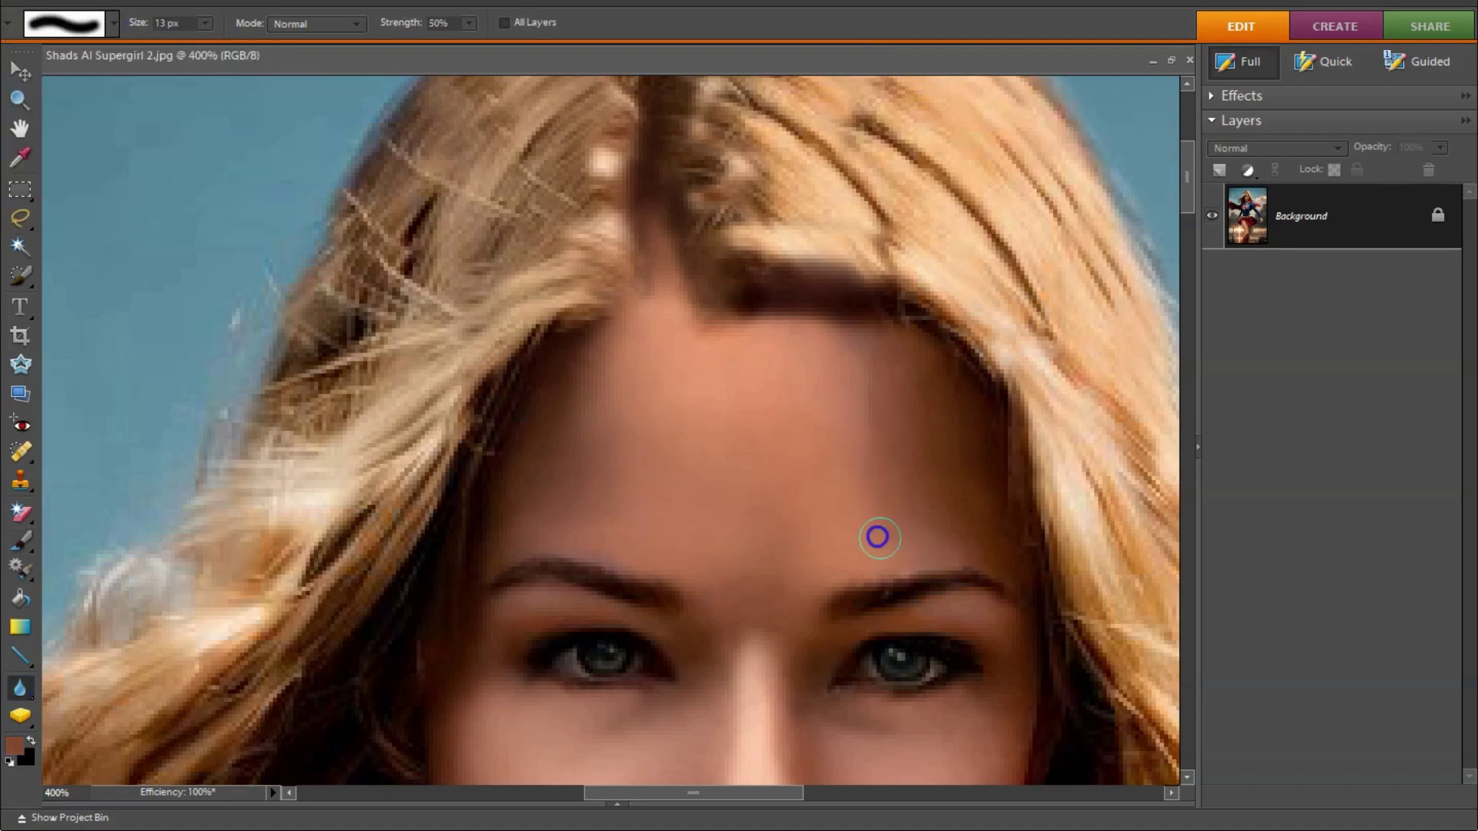
{"action": "scroll", "coordinate": [770, 538], "scroll_direction": "down", "scroll_amount": 2}
{"action": "scroll", "coordinate": [693, 547], "scroll_direction": "down", "scroll_amount": 8}
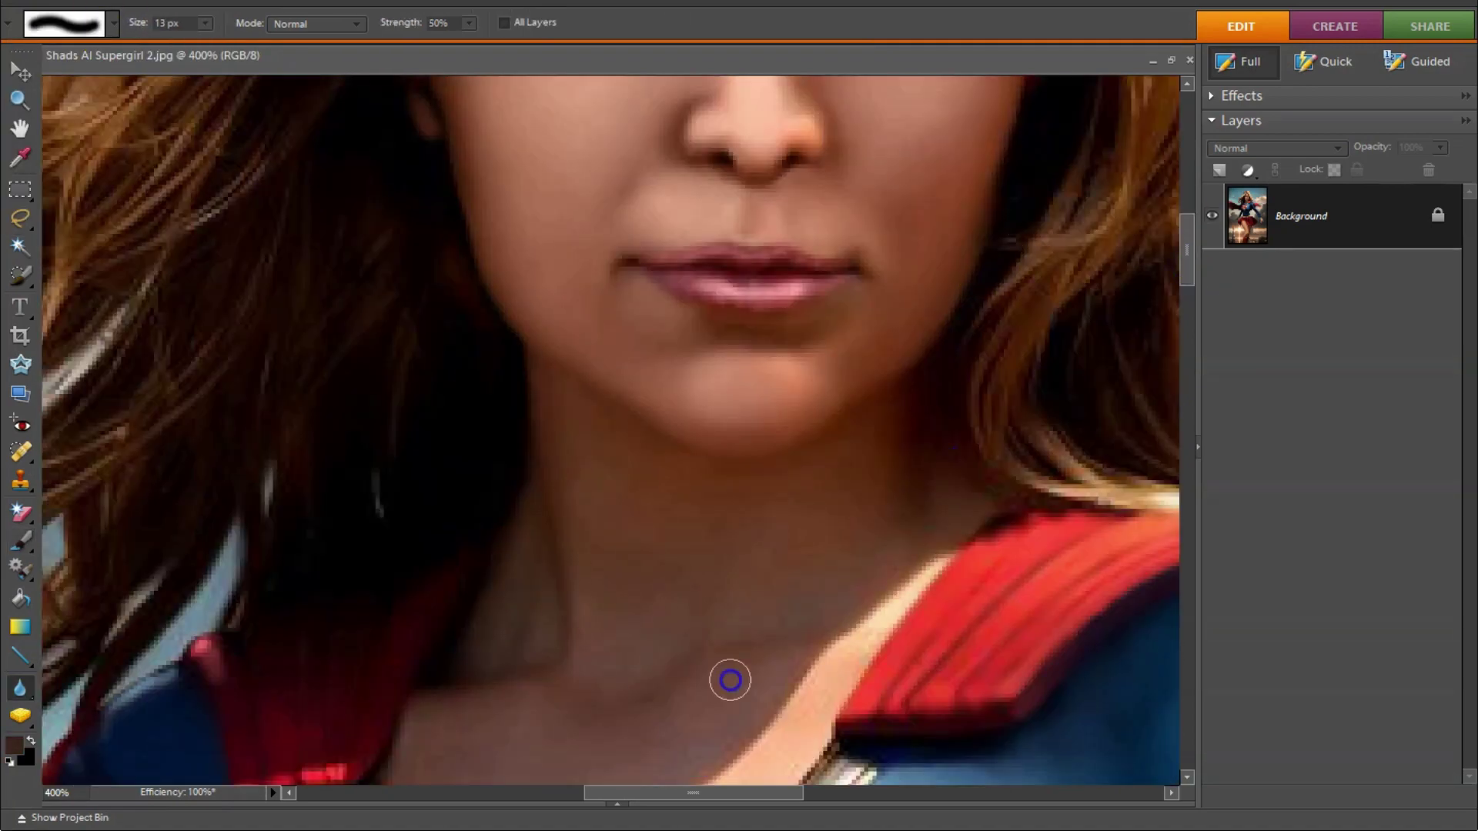
{"action": "scroll", "coordinate": [754, 578], "scroll_direction": "down", "scroll_amount": 2}
{"action": "key", "text": "b"}
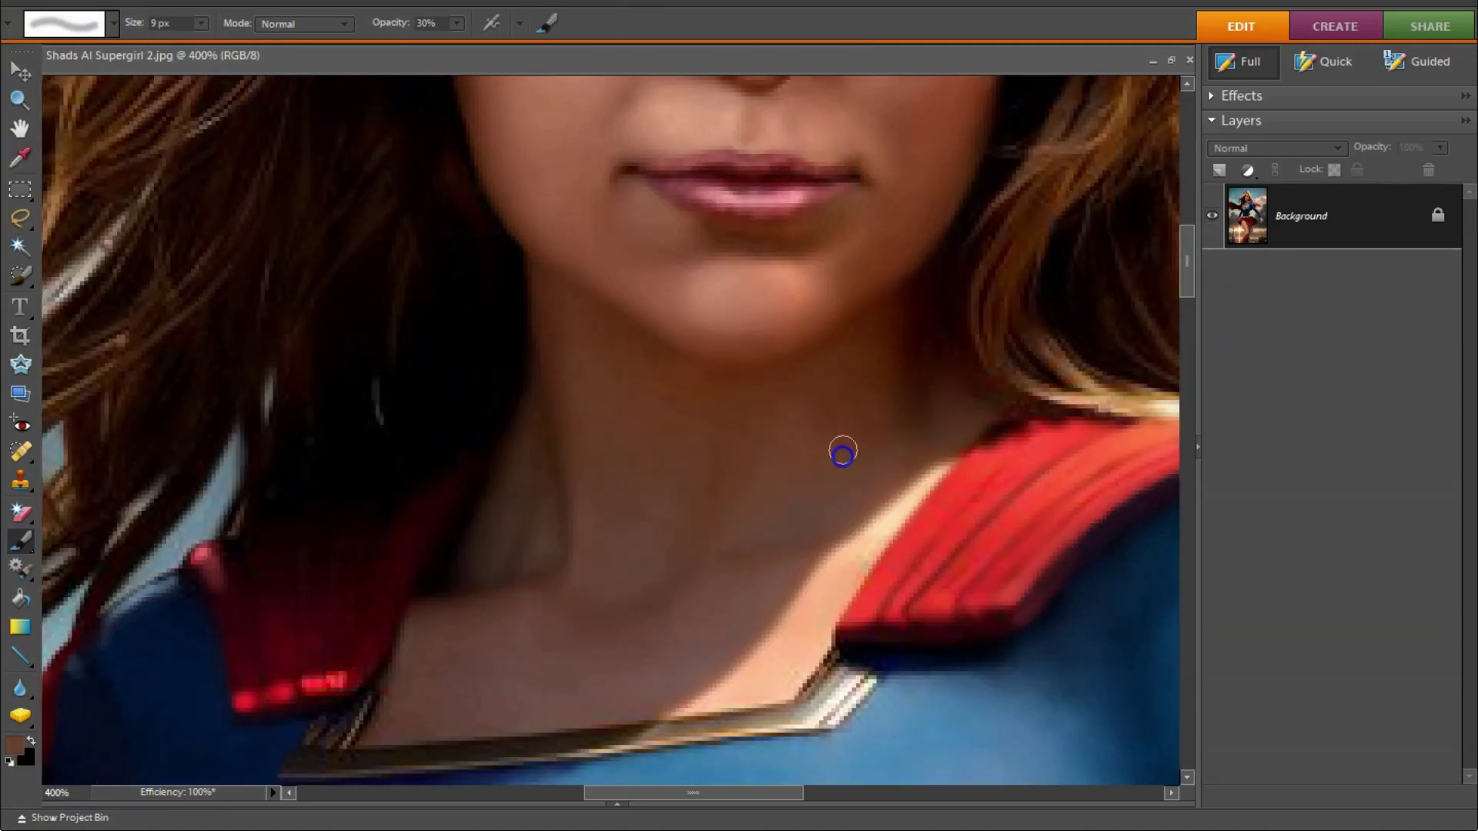
{"action": "key", "text": "bracketleft"}
{"action": "key", "text": "bracketleft"}
{"action": "key", "text": "bracketleft"}
{"action": "scroll", "coordinate": [693, 655], "scroll_direction": "down", "scroll_amount": 3}
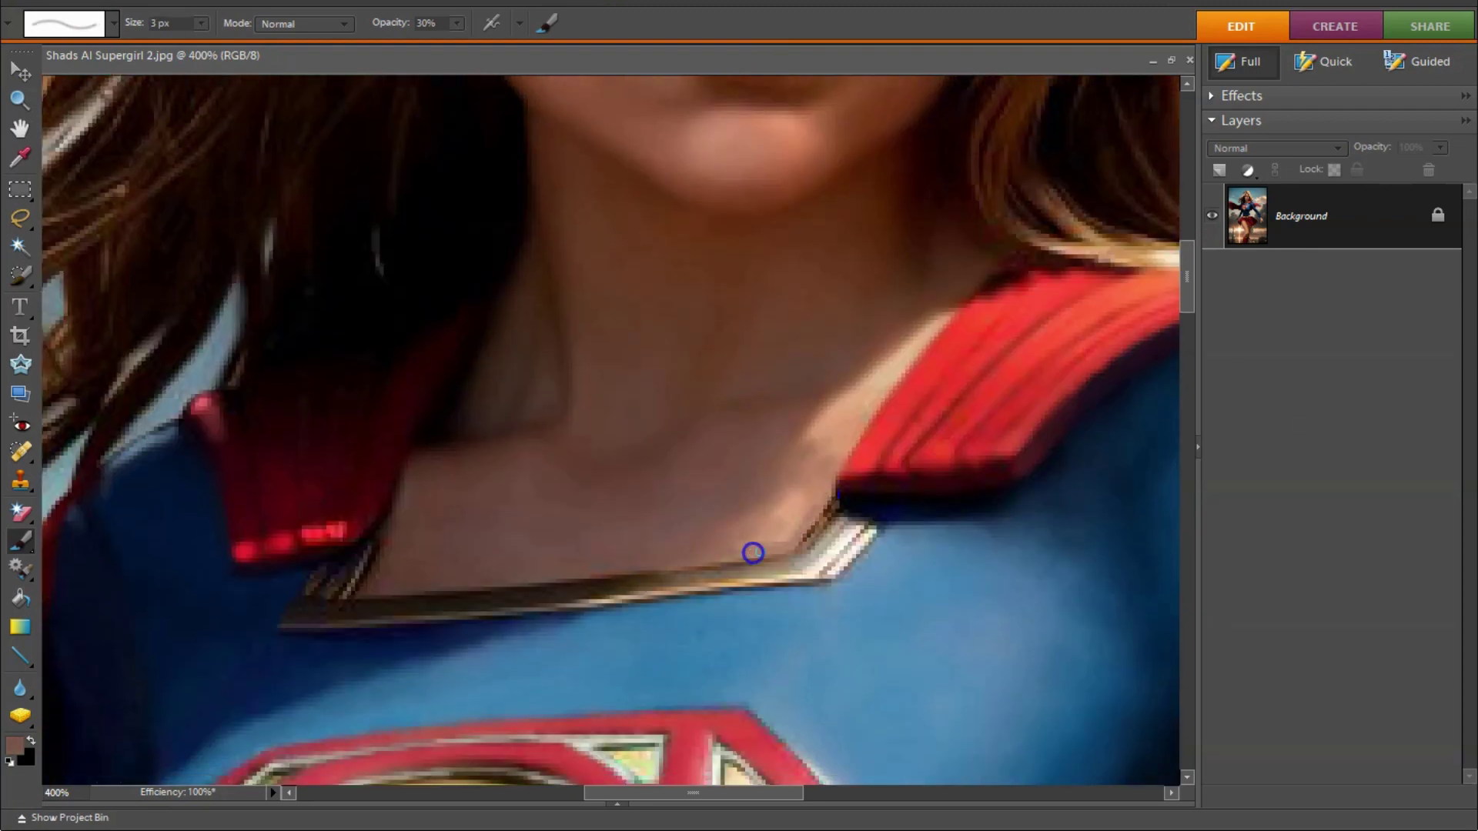
{"action": "left_click", "coordinate": [922, 299], "text": "alt"}
{"action": "scroll", "coordinate": [885, 319], "scroll_direction": "right", "scroll_amount": 2}
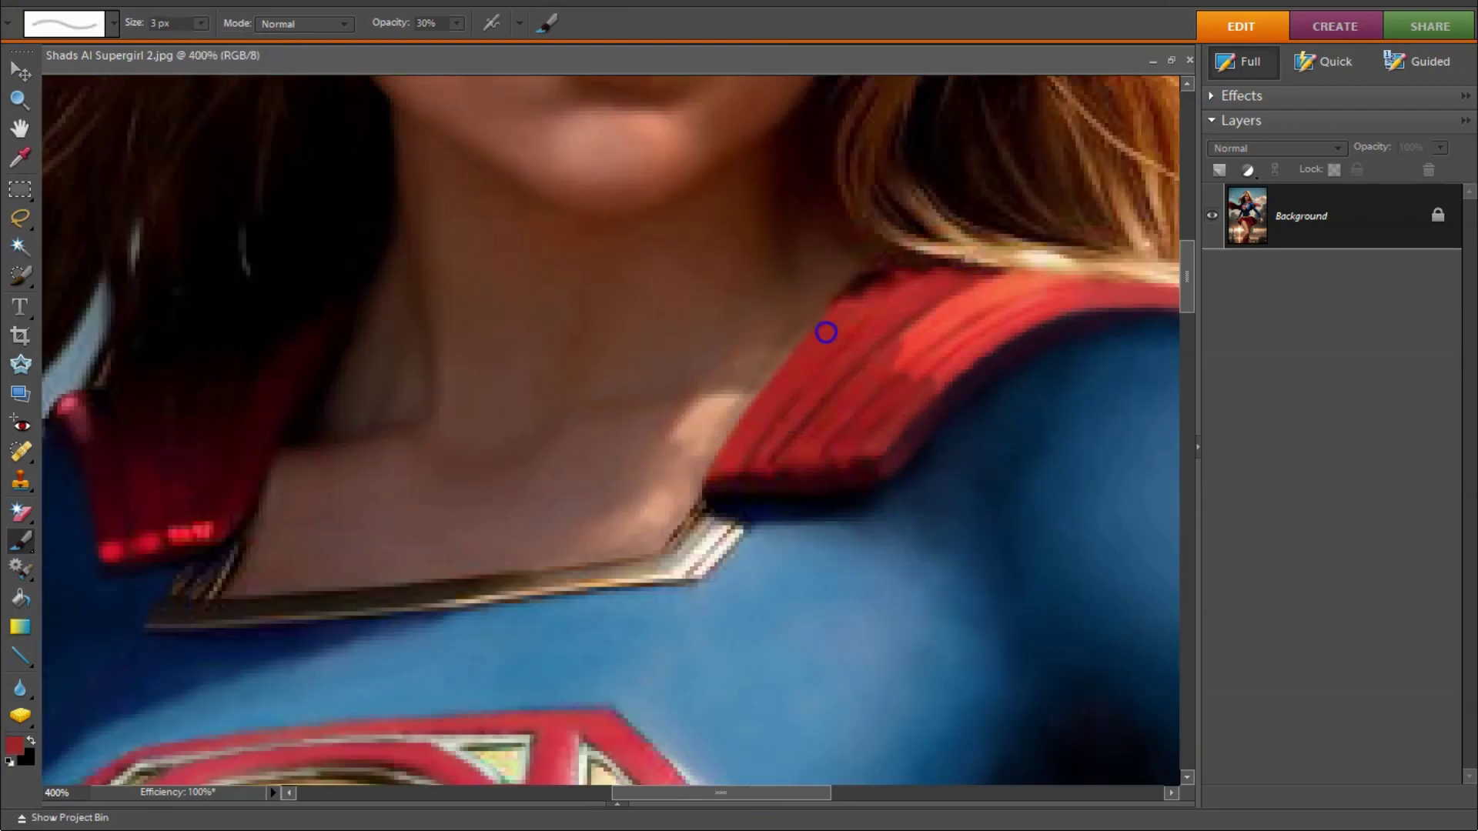
{"action": "left_click_drag", "start_coordinate": [227, 512], "coordinate": [140, 501]}
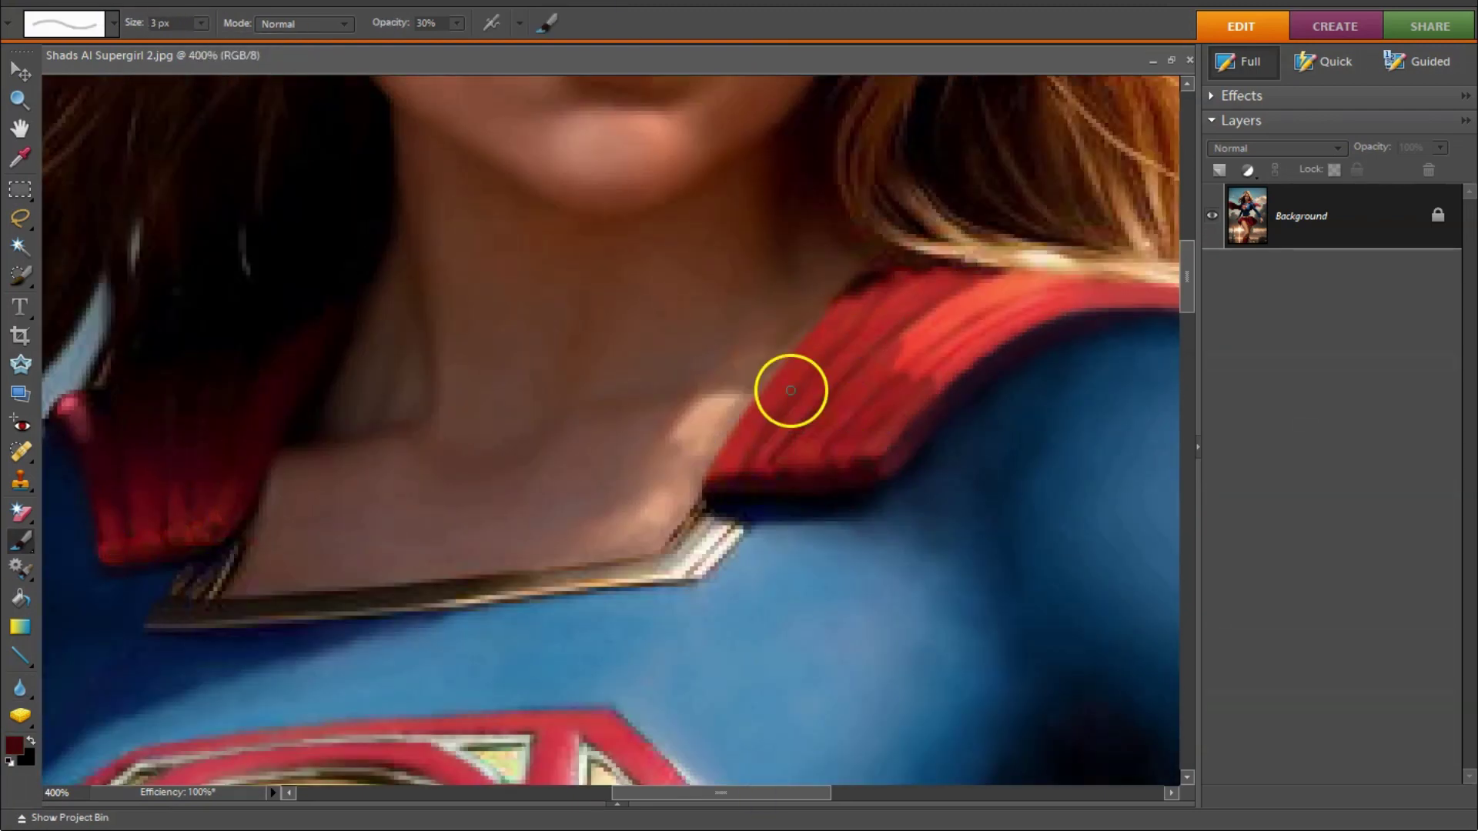
Step: Enlarge the brush to 5 px and sample collar red, neck skin and suit blues
{"action": "left_click", "coordinate": [791, 390], "text": "alt"}
{"action": "key", "text": "bracketright"}
{"action": "key", "text": "bracketright"}
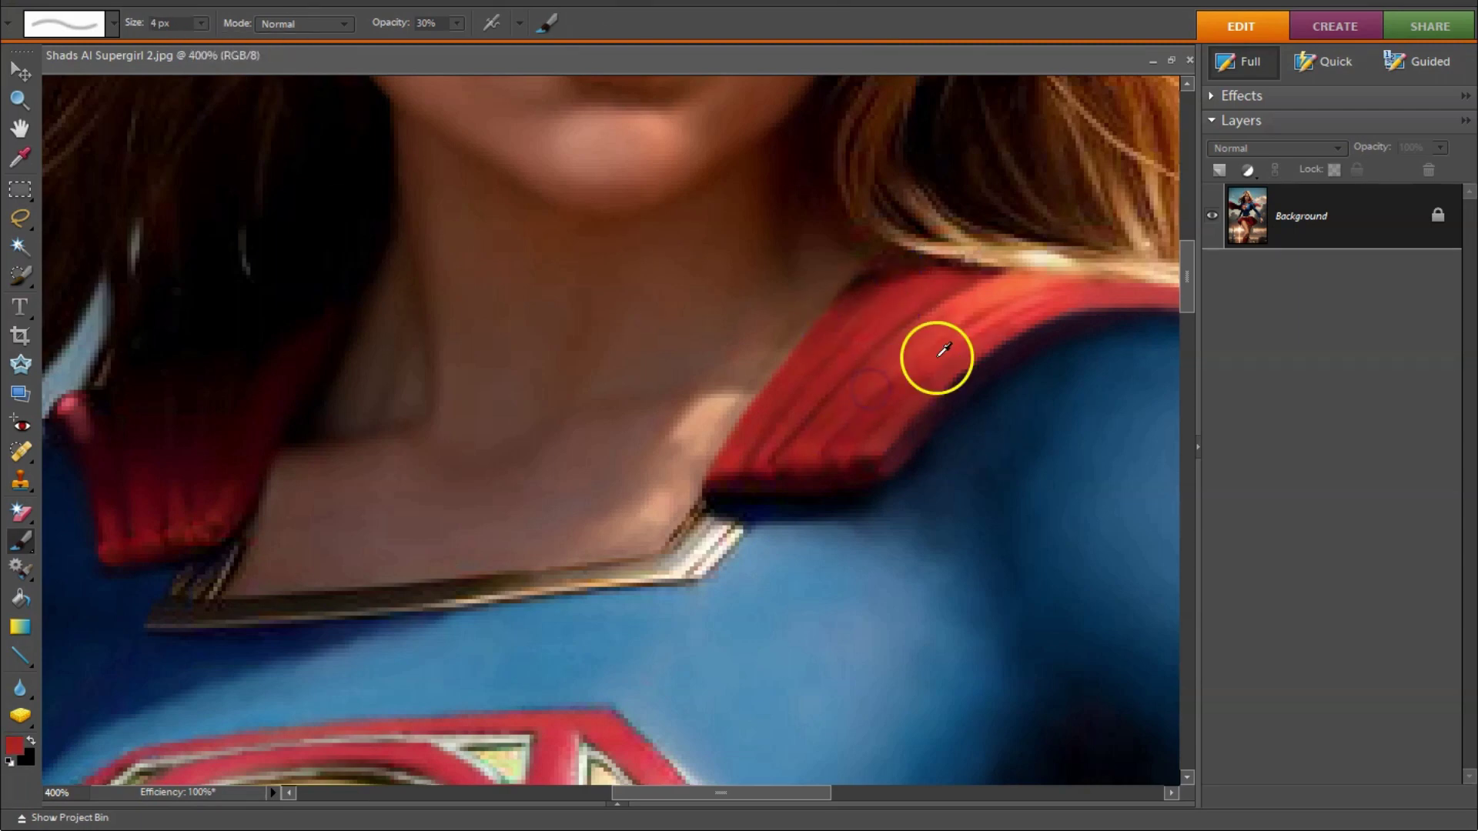
{"action": "scroll", "coordinate": [846, 370], "scroll_direction": "right", "scroll_amount": 2}
{"action": "key", "text": "bracketright"}
{"action": "left_click", "coordinate": [439, 518], "text": "alt"}
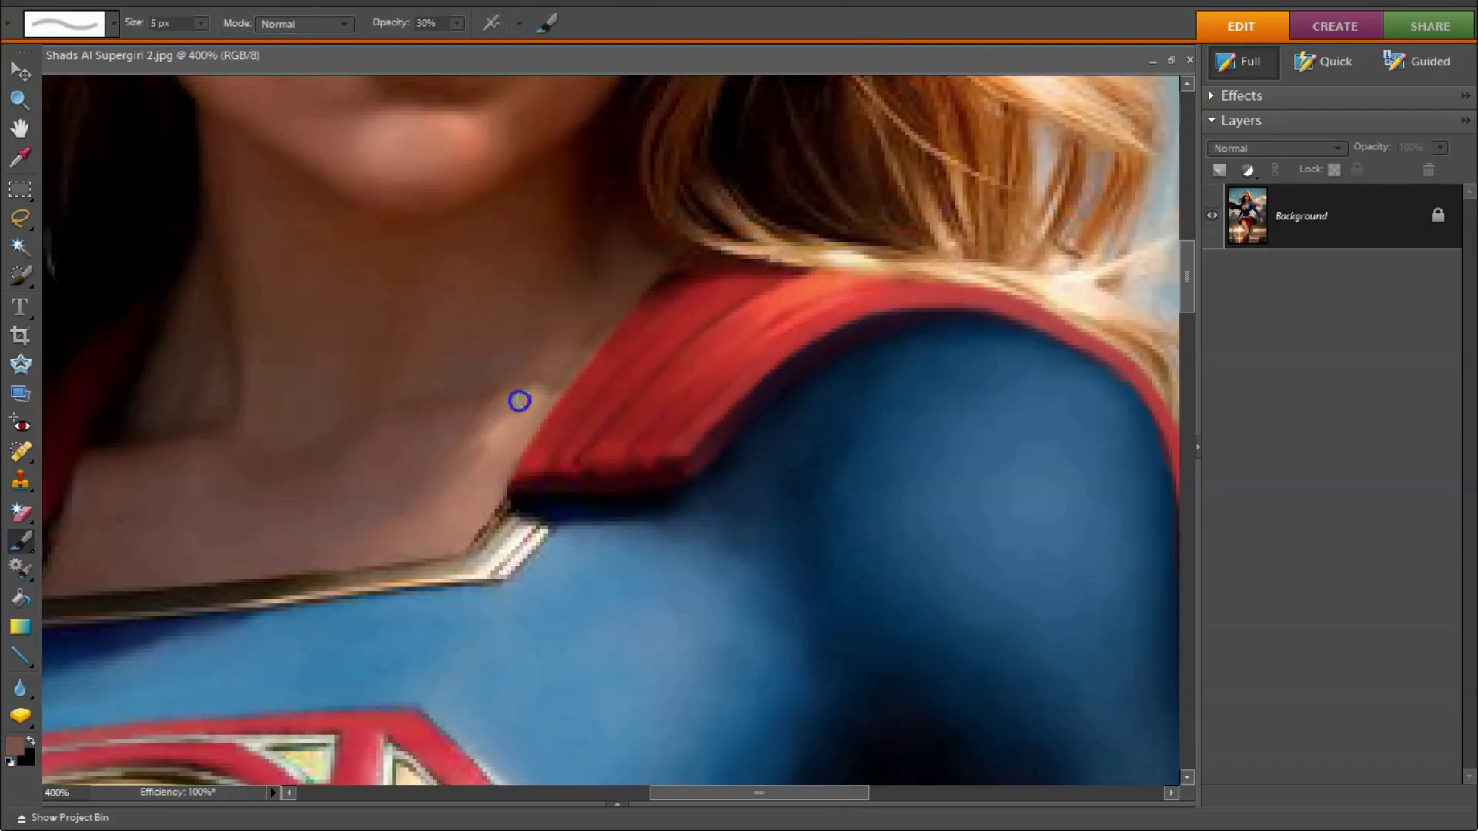
{"action": "scroll", "coordinate": [485, 466], "scroll_direction": "left", "scroll_amount": 5}
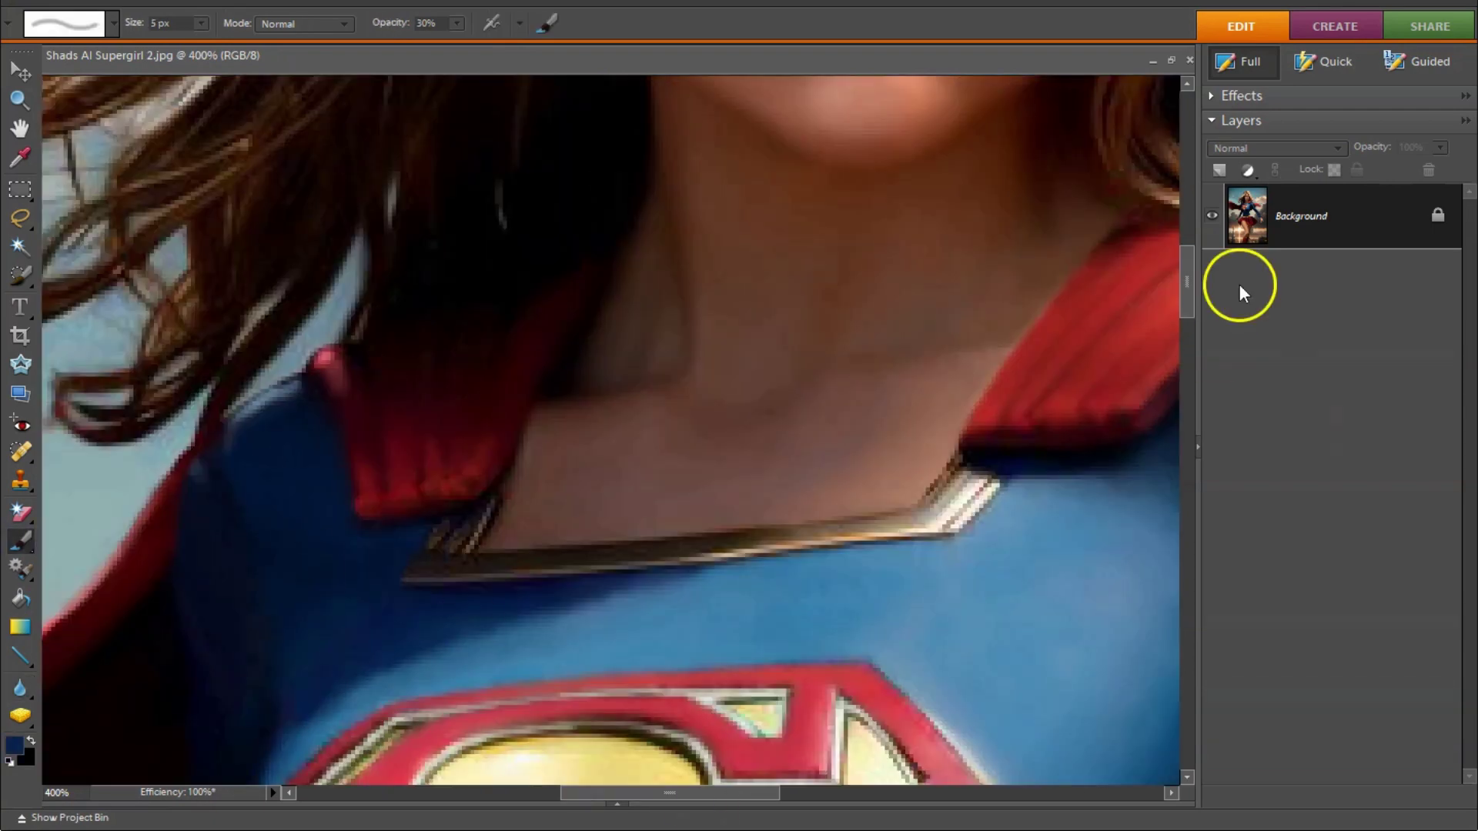
{"action": "scroll", "coordinate": [369, 436], "scroll_direction": "down", "scroll_amount": 3}
{"action": "left_click", "coordinate": [289, 504], "text": "alt"}
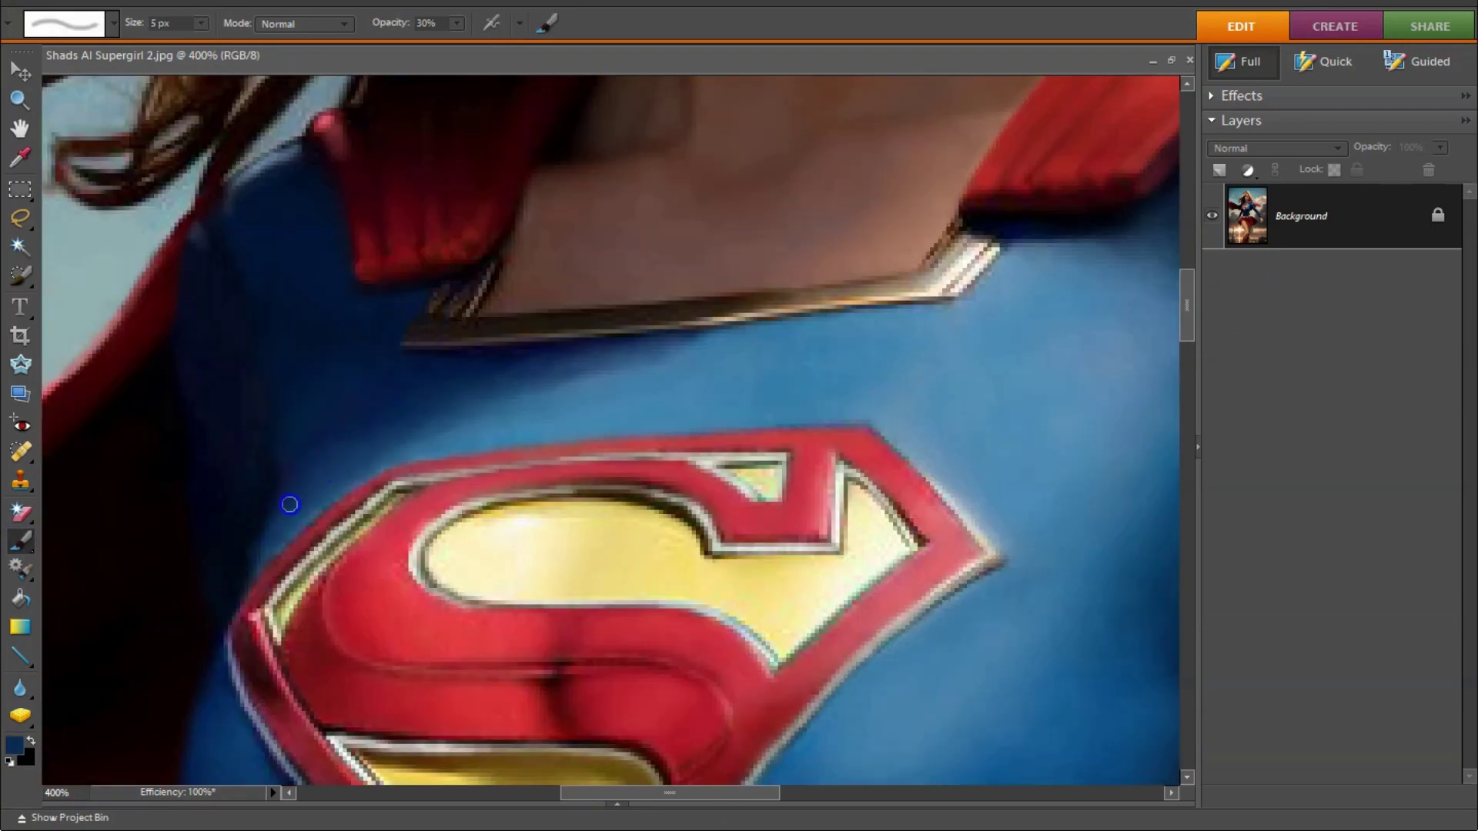
{"action": "left_click", "coordinate": [416, 436], "text": "alt"}
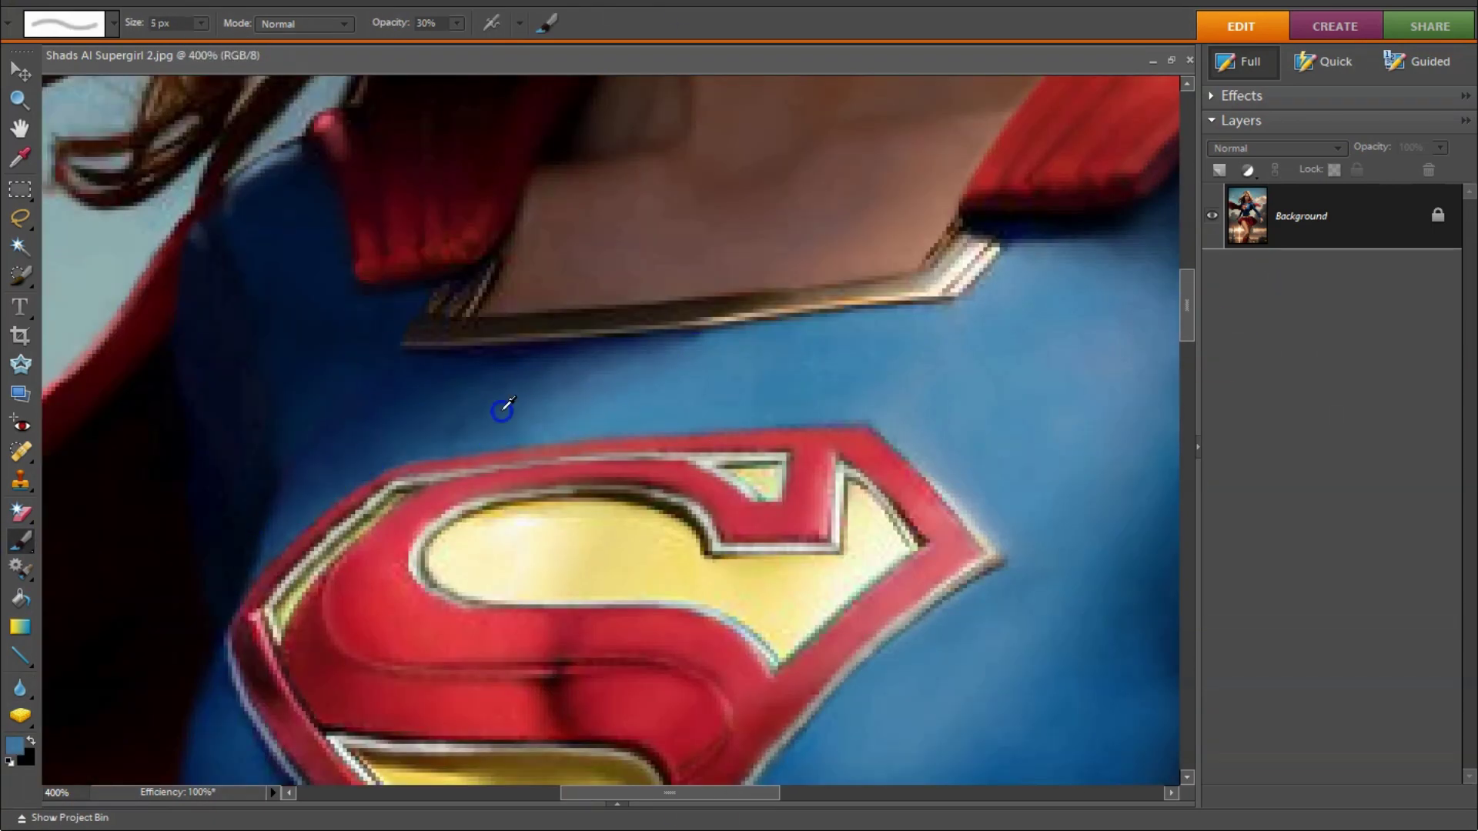
{"action": "left_click", "coordinate": [410, 418], "text": "alt"}
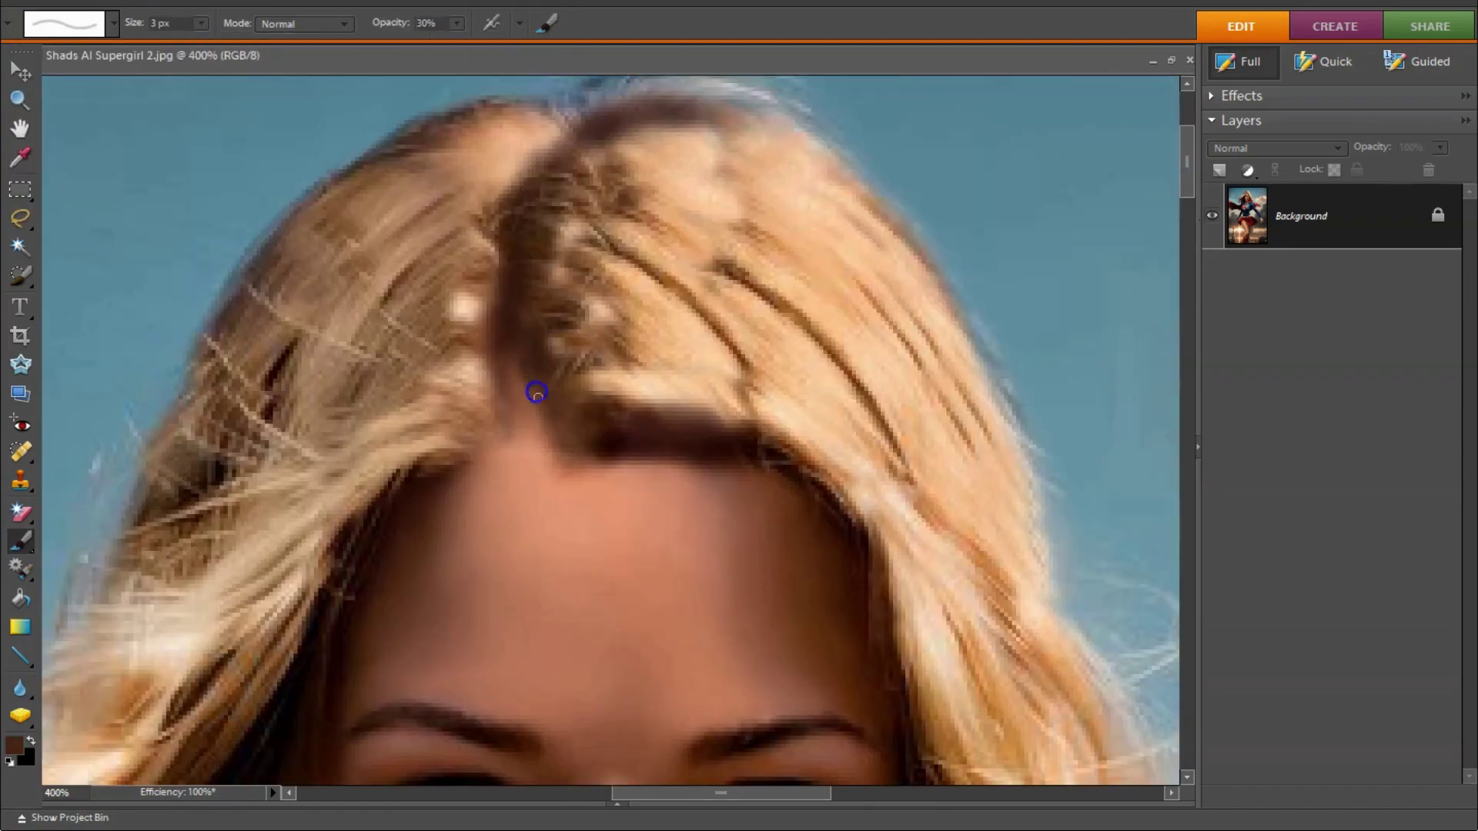
Step: Paint lighter peach strands over the dark hair part with a 1 px brush
{"action": "key", "text": "bracketleft"}
{"action": "key", "text": "bracketleft"}
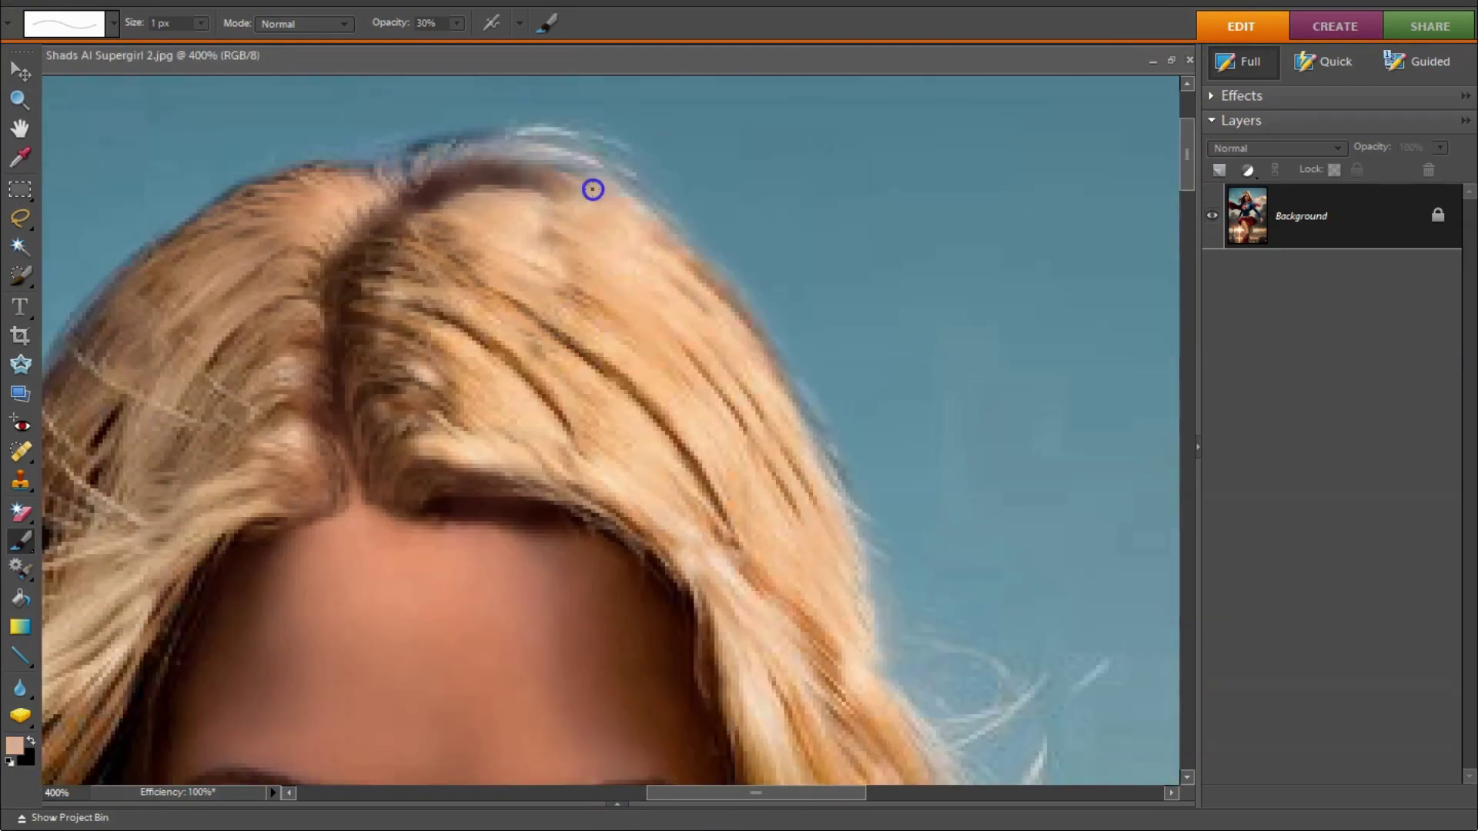
{"action": "left_click_drag", "start_coordinate": [593, 189], "coordinate": [579, 284]}
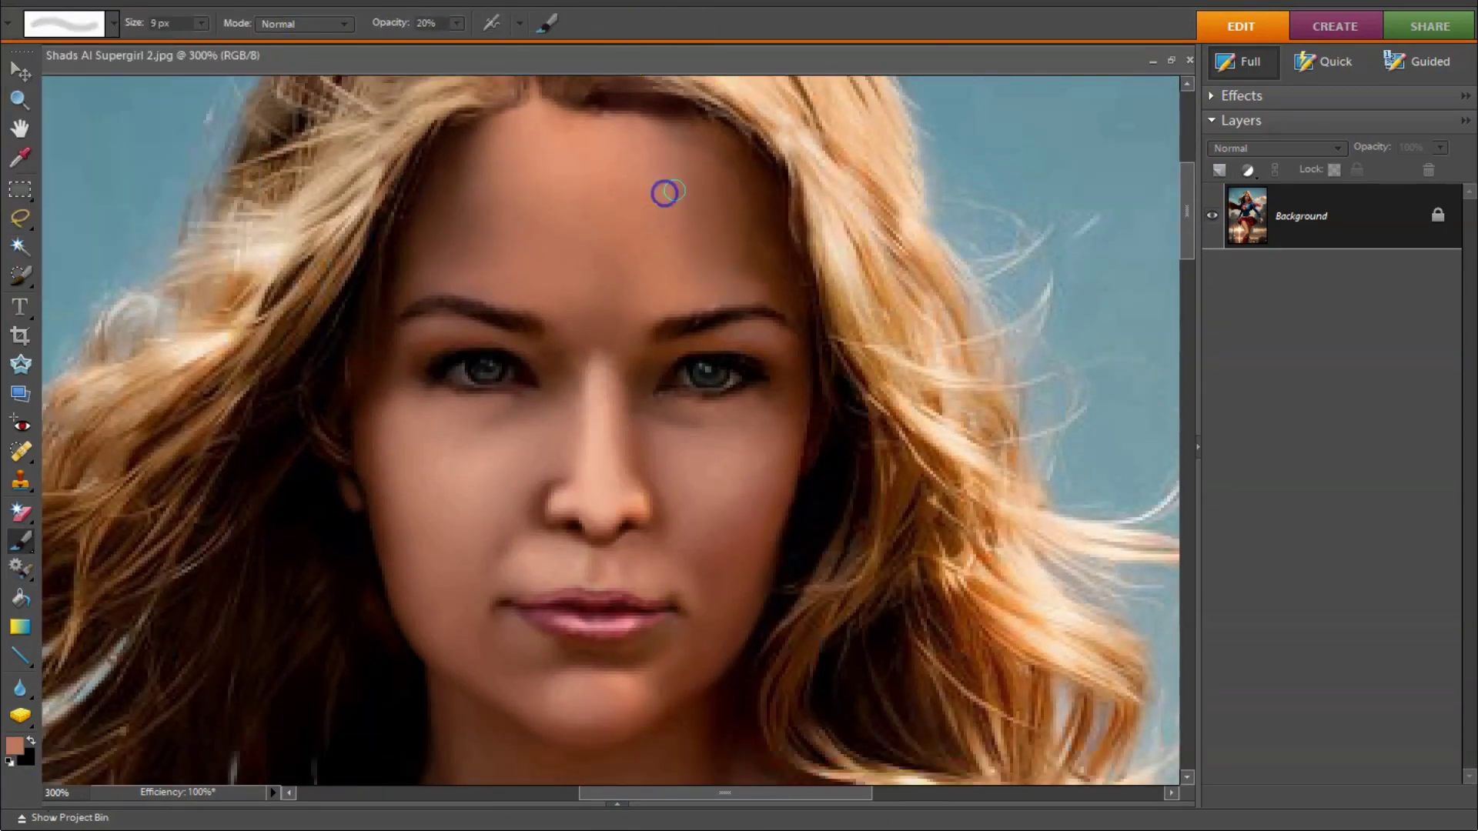
Step: Sample a light forehead skin tone, blur the forehead smoother, then shrink the brush
{"action": "left_click", "coordinate": [484, 269], "text": "alt"}
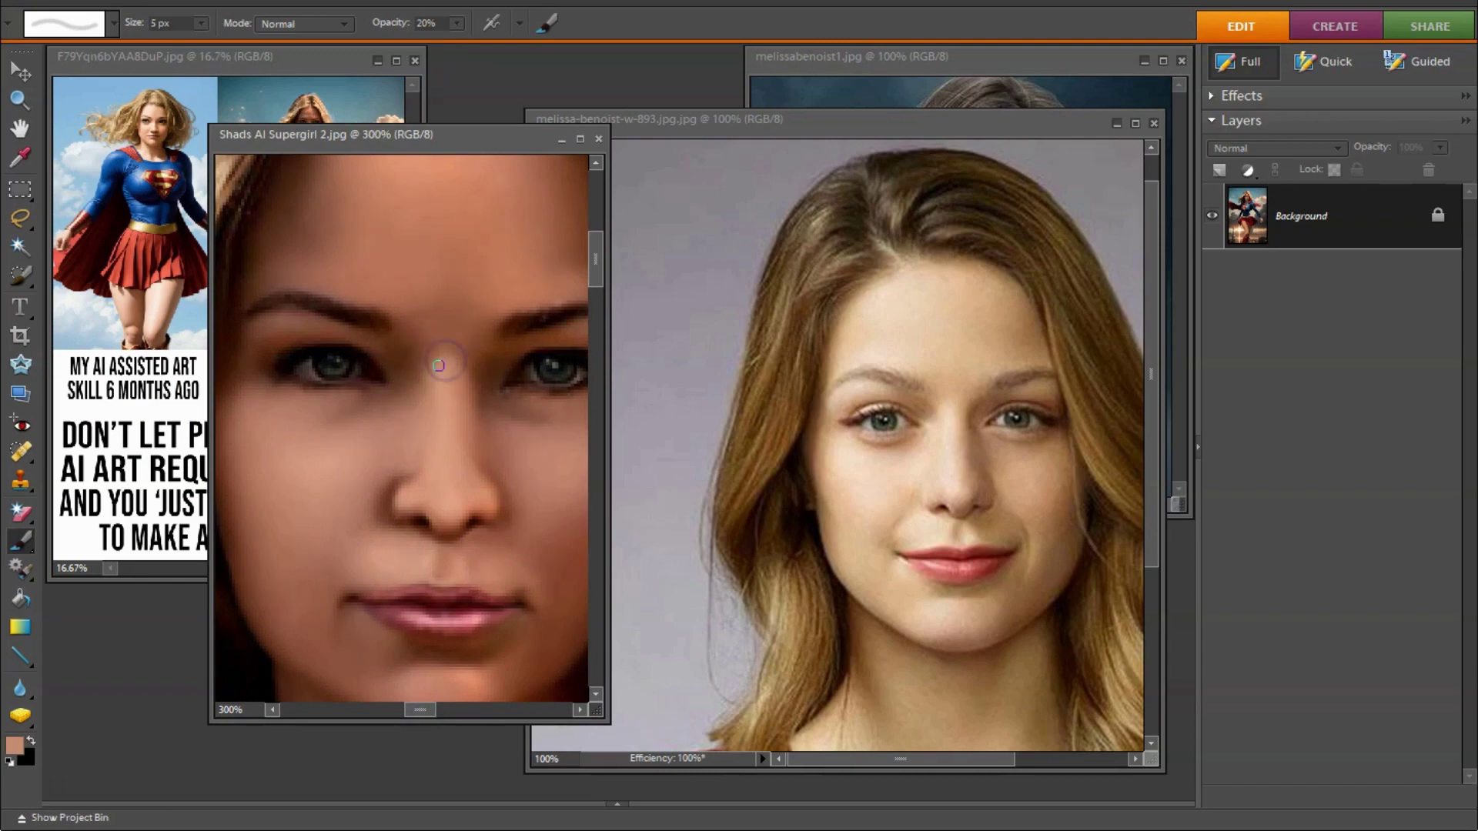
{"action": "key", "text": "r"}
{"action": "scroll", "coordinate": [484, 388], "scroll_direction": "up", "scroll_amount": 3}
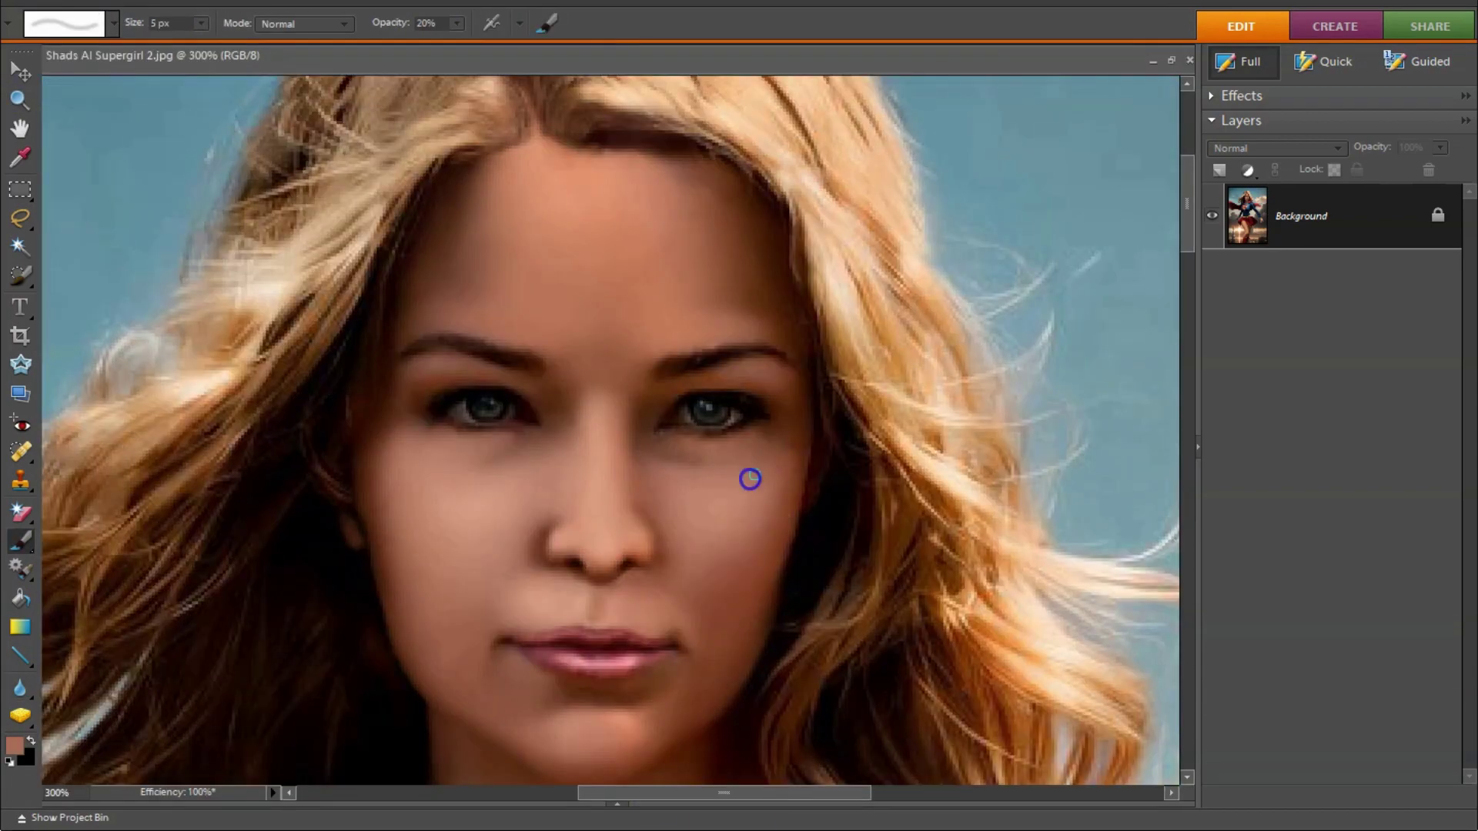
{"action": "left_click_drag", "start_coordinate": [1186, 202], "coordinate": [1186, 207]}
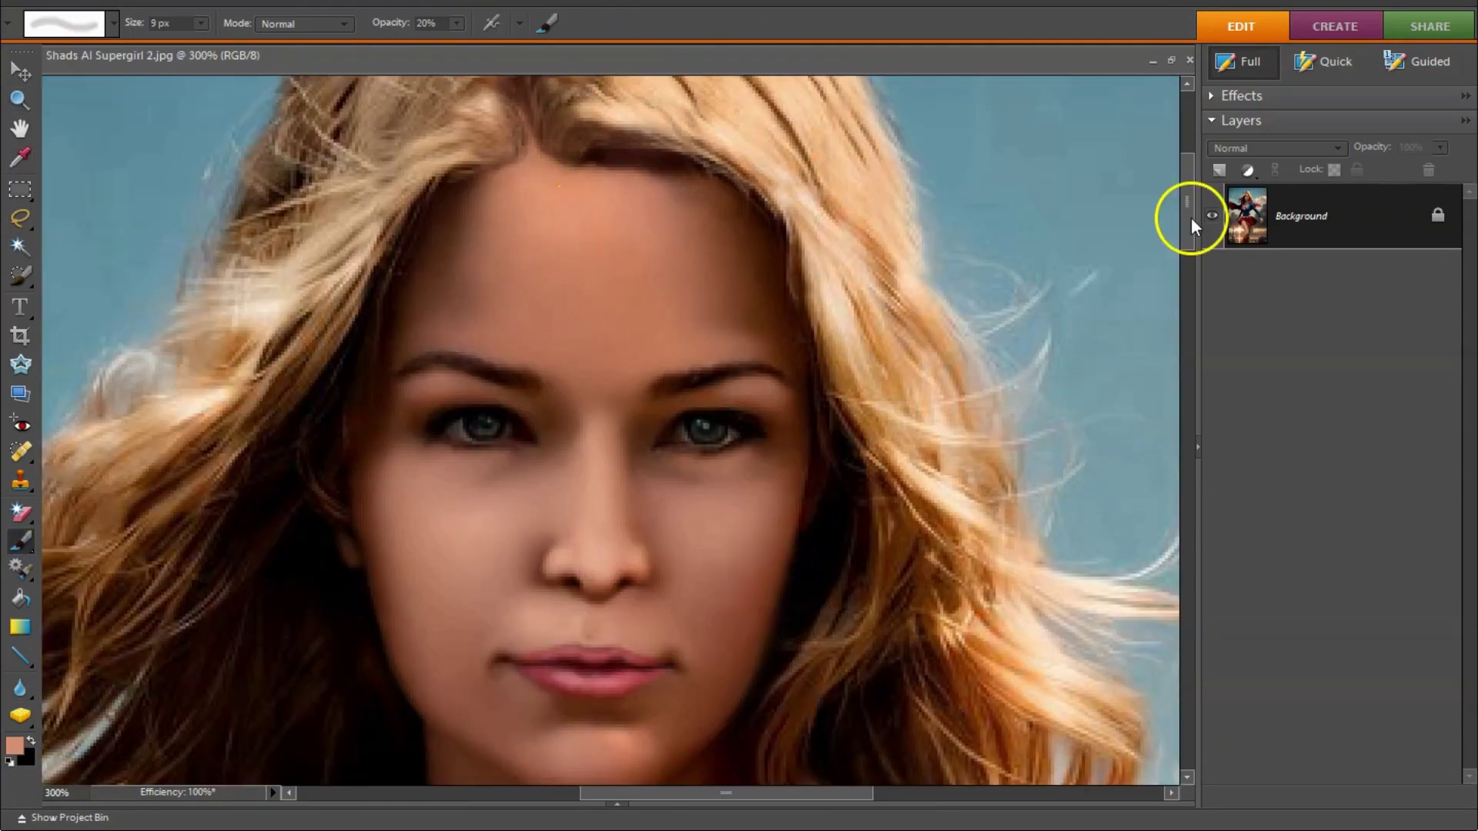
{"action": "key", "text": "bracketleft"}
{"action": "key", "text": "bracketleft"}
{"action": "key", "text": "bracketleft"}
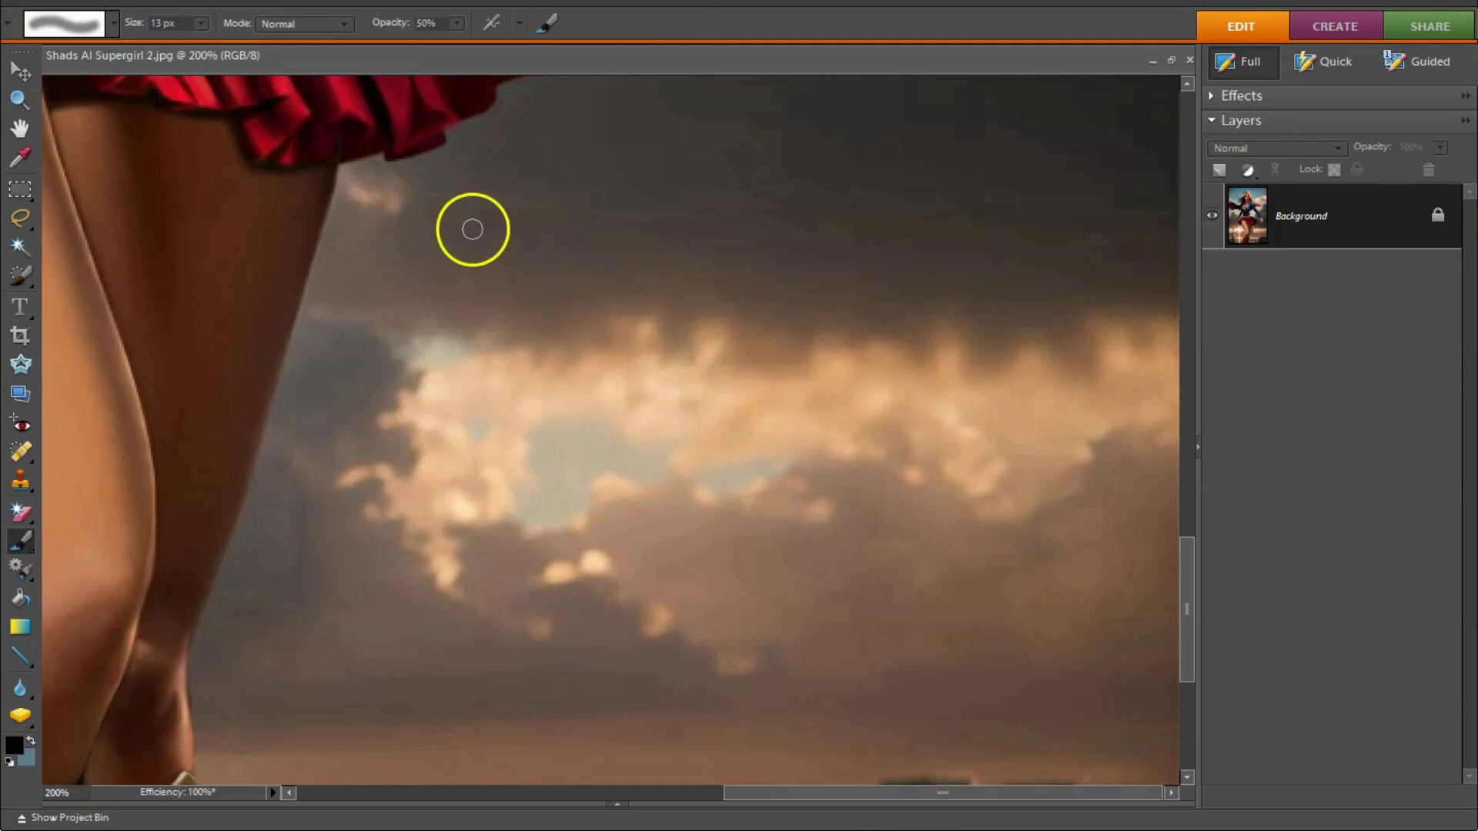
Step: Hand-draw the STILES signature letters in black across the cloudy sky
{"action": "left_click_drag", "start_coordinate": [419, 377], "coordinate": [577, 358]}
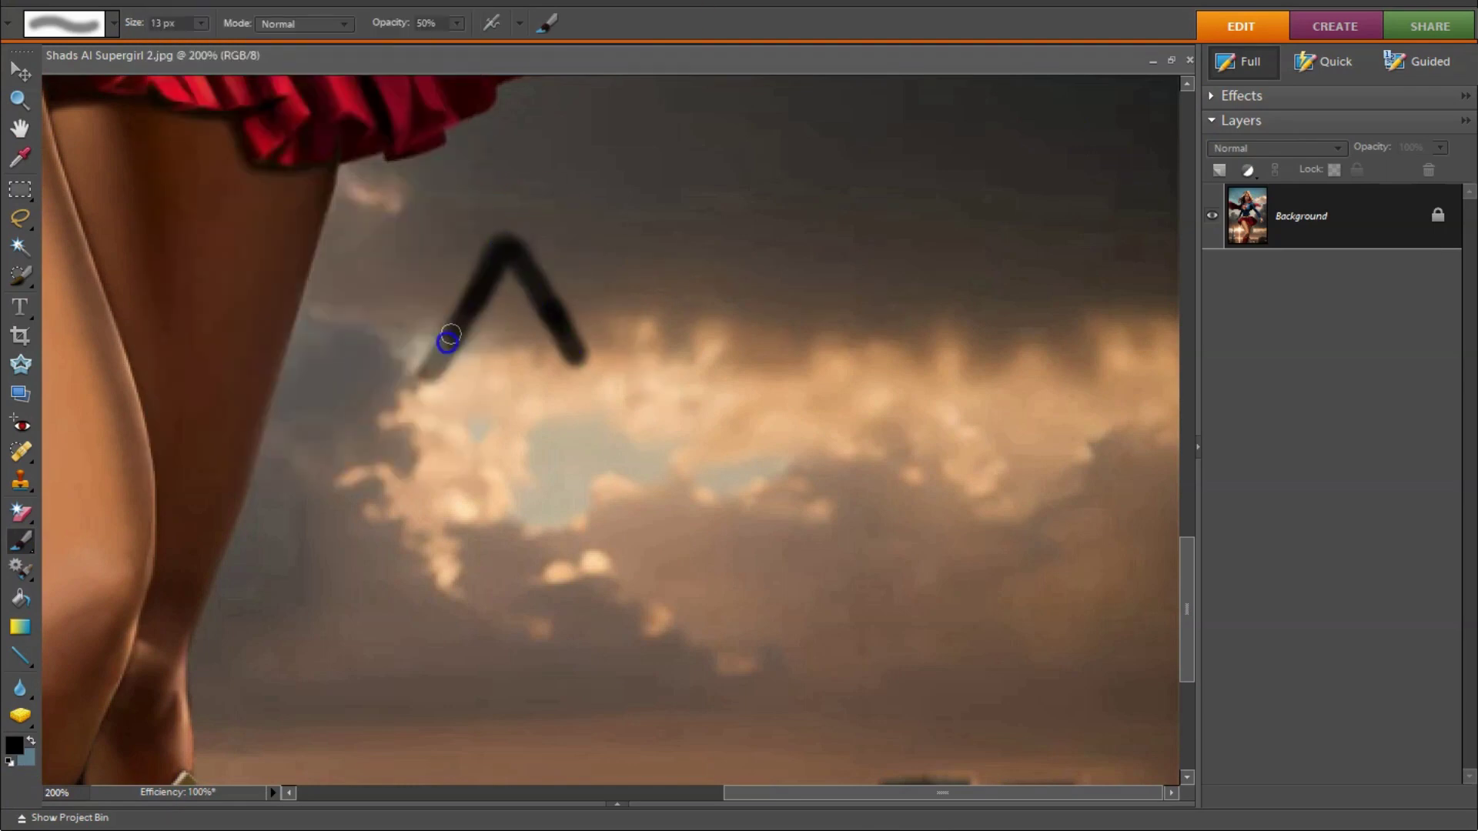
{"action": "left_click_drag", "start_coordinate": [428, 377], "coordinate": [477, 619]}
{"action": "left_click_drag", "start_coordinate": [659, 264], "coordinate": [658, 724]}
{"action": "left_click_drag", "start_coordinate": [558, 431], "coordinate": [742, 437]}
{"action": "left_click_drag", "start_coordinate": [623, 662], "coordinate": [689, 662]}
{"action": "left_click_drag", "start_coordinate": [808, 442], "coordinate": [808, 665]}
{"action": "left_click_drag", "start_coordinate": [1085, 323], "coordinate": [981, 390]}
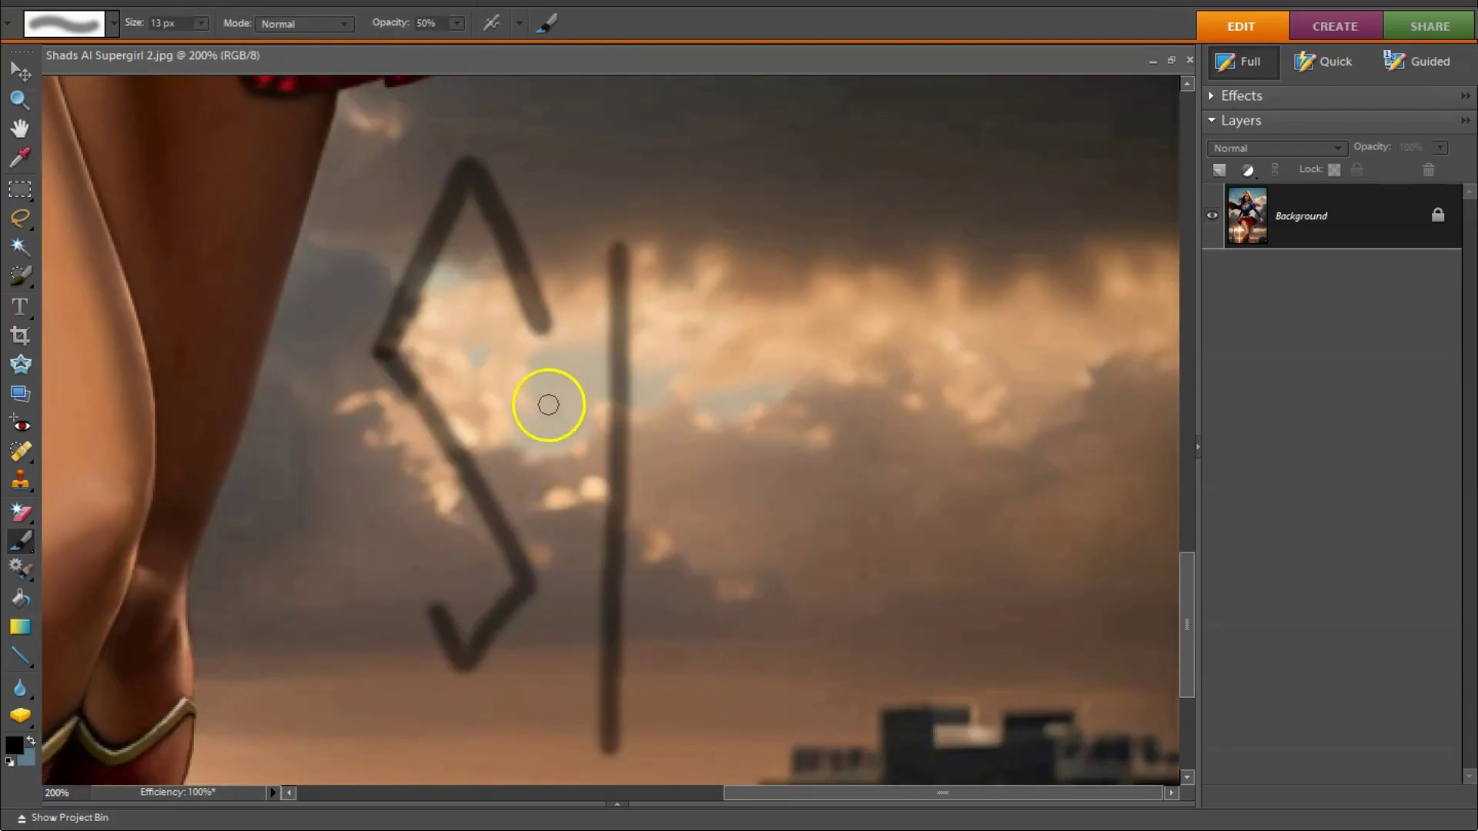
{"action": "left_click_drag", "start_coordinate": [547, 404], "coordinate": [677, 404]}
{"action": "left_click_drag", "start_coordinate": [723, 427], "coordinate": [723, 646]}
{"action": "left_click", "coordinate": [725, 325]}
{"action": "left_click_drag", "start_coordinate": [808, 208], "coordinate": [920, 646]}
{"action": "mouse_move", "coordinate": [1131, 319]}
{"action": "left_mouse_down"}
{"action": "mouse_move", "coordinate": [1096, 240]}
{"action": "mouse_move", "coordinate": [1091, 642]}
{"action": "left_mouse_up"}
{"action": "left_click_drag", "start_coordinate": [846, 454], "coordinate": [966, 456]}
{"action": "left_click_drag", "start_coordinate": [858, 528], "coordinate": [966, 525]}
{"action": "left_click_drag", "start_coordinate": [862, 604], "coordinate": [966, 597]}
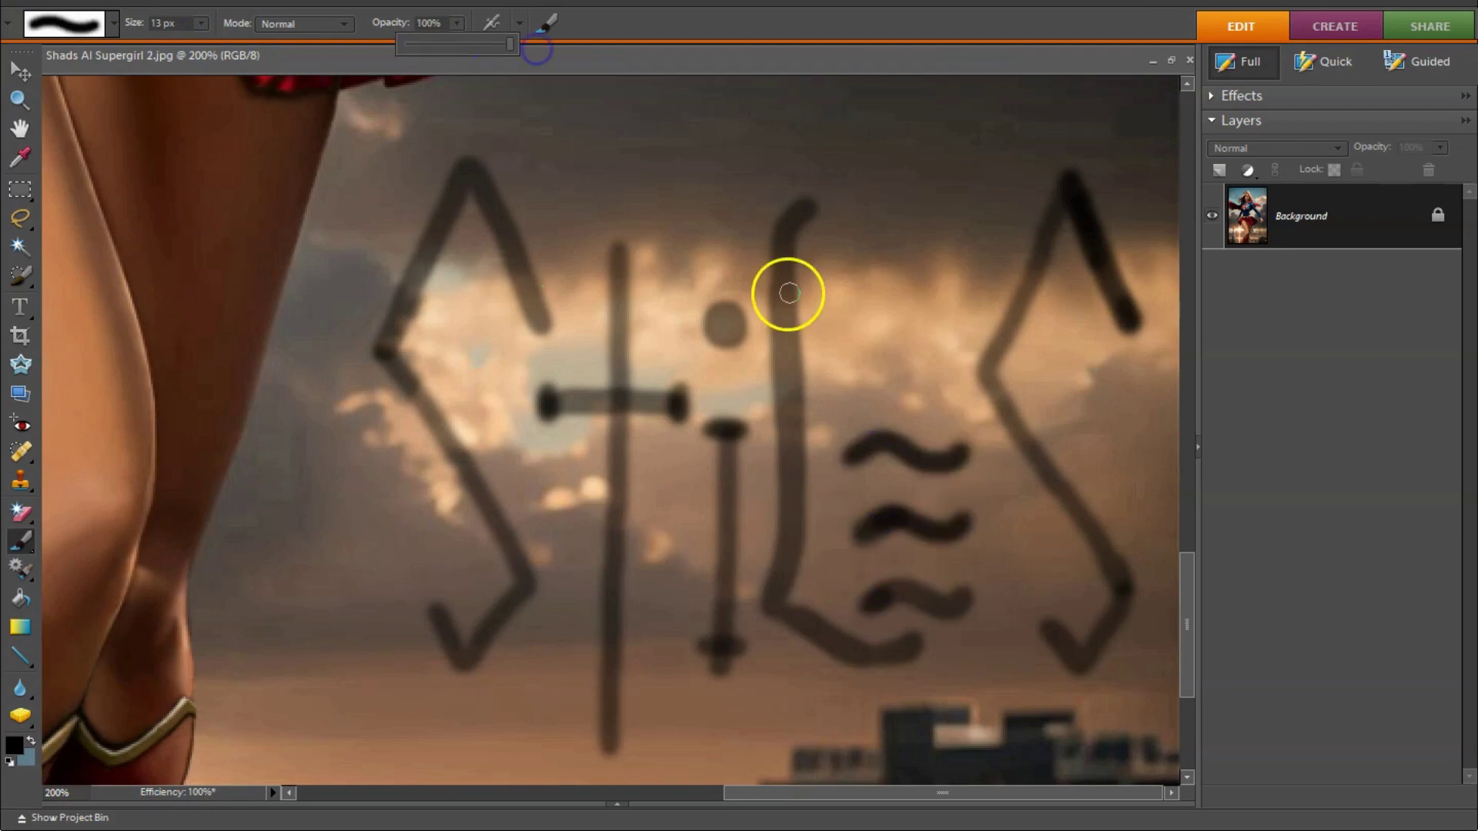
Step: Repaint each STILES letter, from first S to final S, in solid black
{"action": "left_click_drag", "start_coordinate": [474, 150], "coordinate": [438, 596]}
{"action": "left_click_drag", "start_coordinate": [616, 227], "coordinate": [612, 727]}
{"action": "left_click", "coordinate": [727, 309]}
{"action": "mouse_move", "coordinate": [542, 385]}
{"action": "left_mouse_down"}
{"action": "mouse_move", "coordinate": [677, 385]}
{"action": "mouse_move", "coordinate": [709, 626]}
{"action": "left_mouse_up"}
{"action": "left_click_drag", "start_coordinate": [804, 196], "coordinate": [897, 577]}
{"action": "left_click_drag", "start_coordinate": [846, 443], "coordinate": [966, 439]}
{"action": "left_click_drag", "start_coordinate": [850, 512], "coordinate": [966, 508]}
{"action": "left_click_drag", "start_coordinate": [862, 589], "coordinate": [966, 585]}
{"action": "left_click_drag", "start_coordinate": [1069, 158], "coordinate": [1079, 644]}
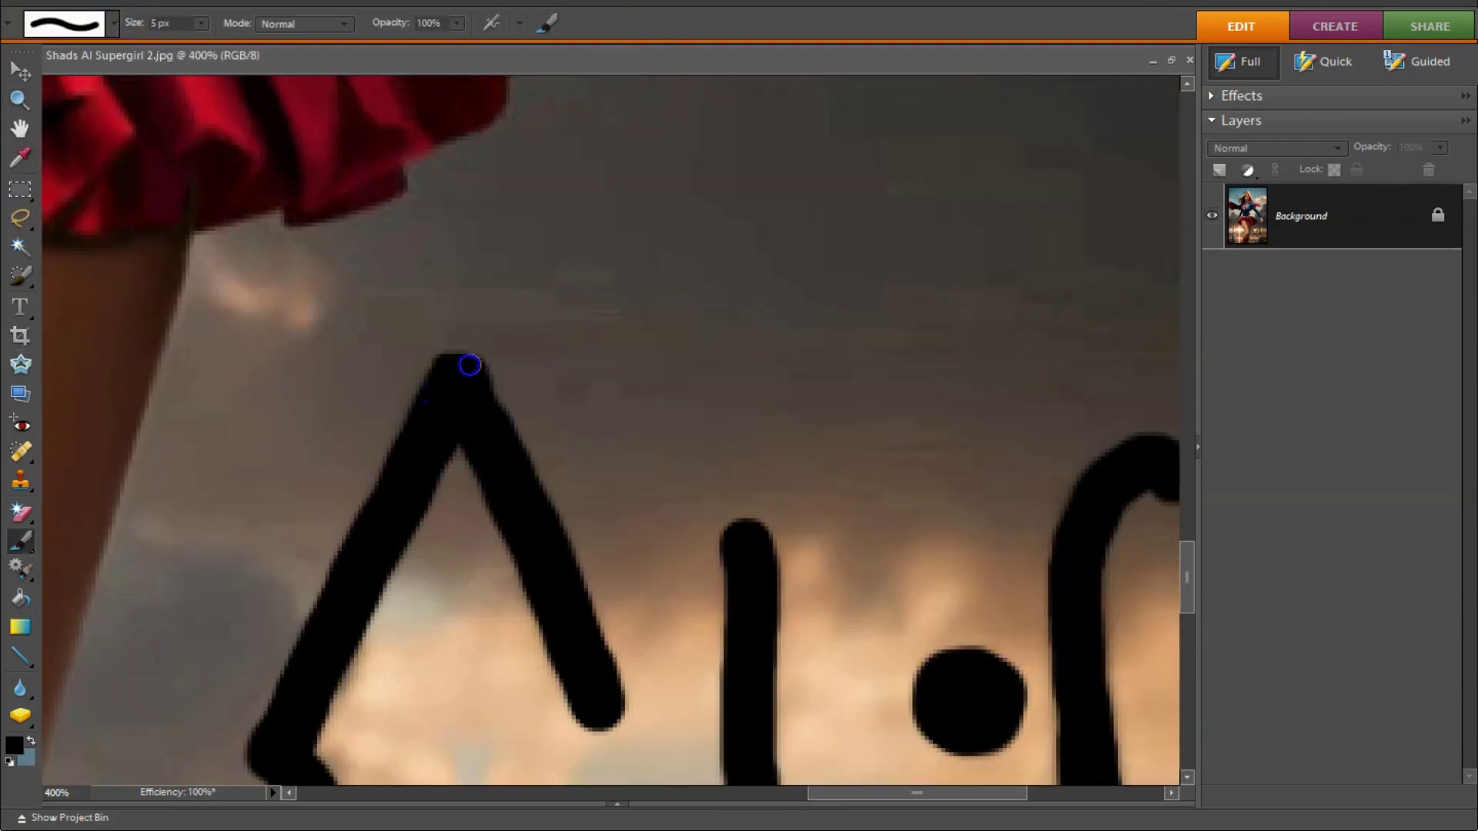
Step: Scroll around the 400% view to inspect the black signature strokes
{"action": "scroll", "coordinate": [469, 365], "scroll_direction": "down", "scroll_amount": 3}
{"action": "scroll", "coordinate": [276, 550], "scroll_direction": "down", "scroll_amount": 4}
{"action": "scroll", "coordinate": [429, 636], "scroll_direction": "down", "scroll_amount": 5}
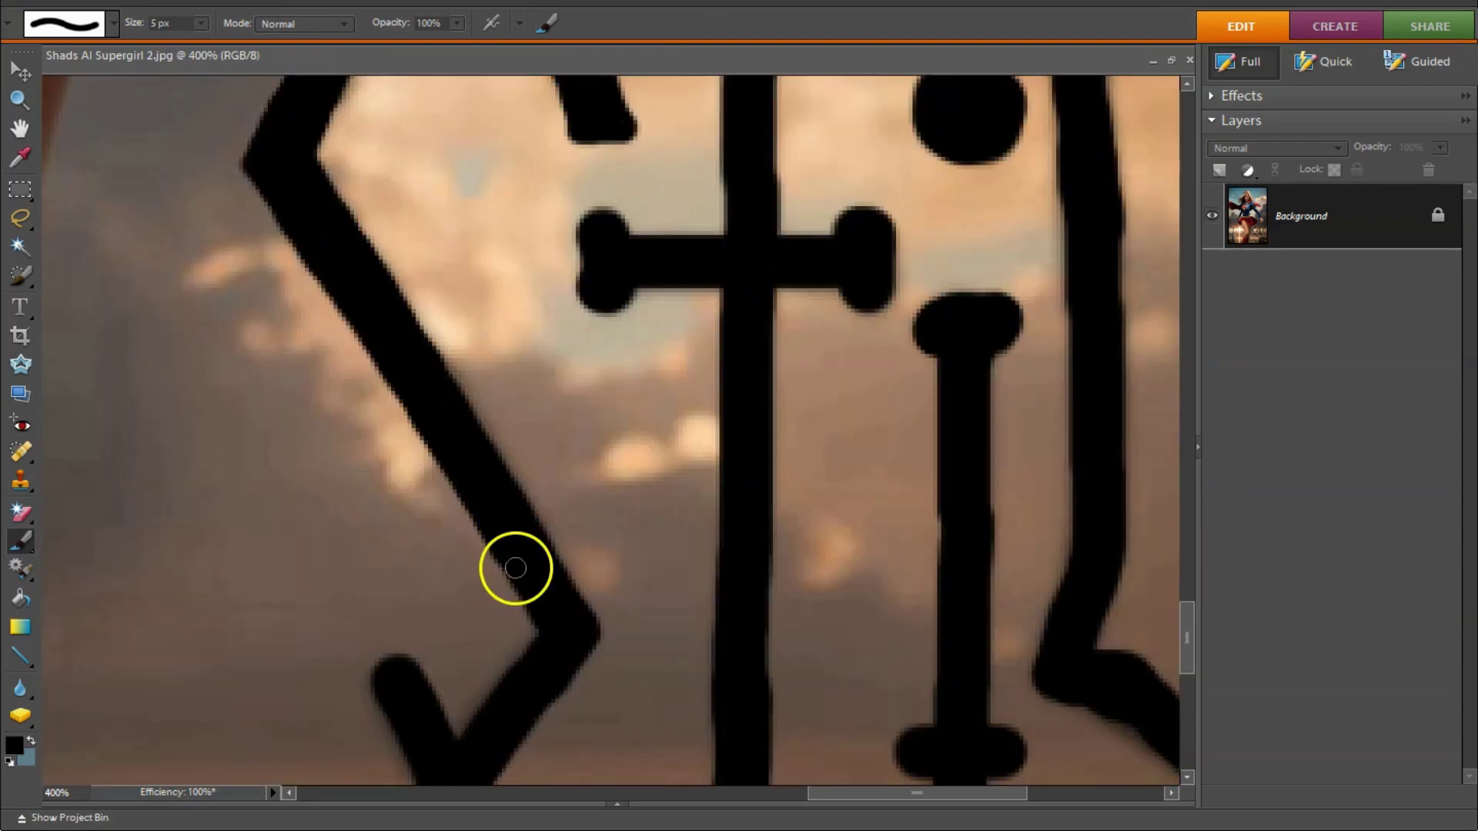
{"action": "scroll", "coordinate": [511, 567], "scroll_direction": "down", "scroll_amount": 3}
{"action": "scroll", "coordinate": [449, 700], "scroll_direction": "down", "scroll_amount": 2}
{"action": "left_click_drag", "start_coordinate": [726, 532], "coordinate": [758, 611]}
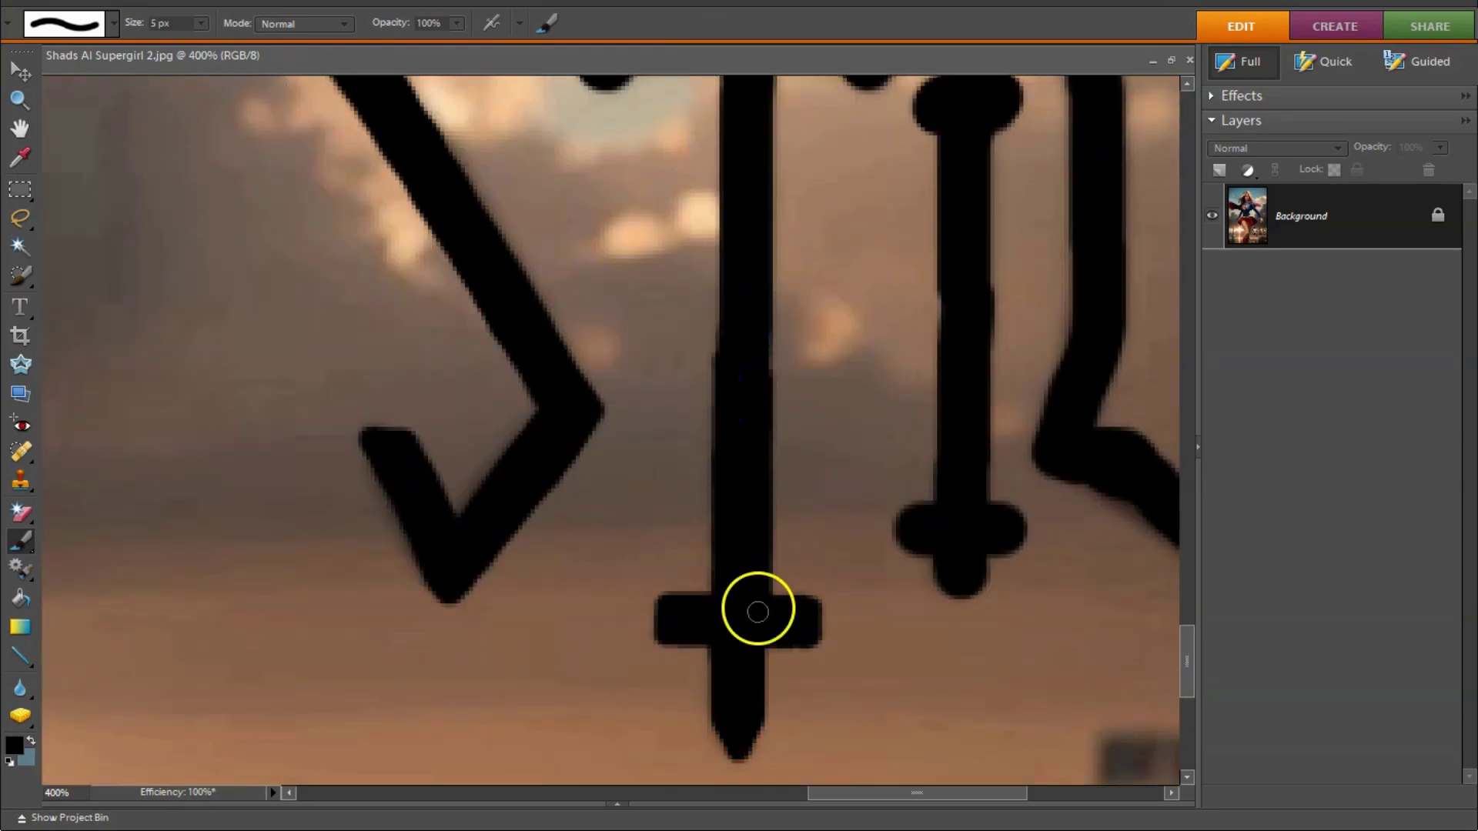
{"action": "scroll", "coordinate": [759, 610], "scroll_direction": "up", "scroll_amount": 2}
{"action": "scroll", "coordinate": [720, 412], "scroll_direction": "up", "scroll_amount": 5}
{"action": "scroll", "coordinate": [758, 195], "scroll_direction": "up", "scroll_amount": 2}
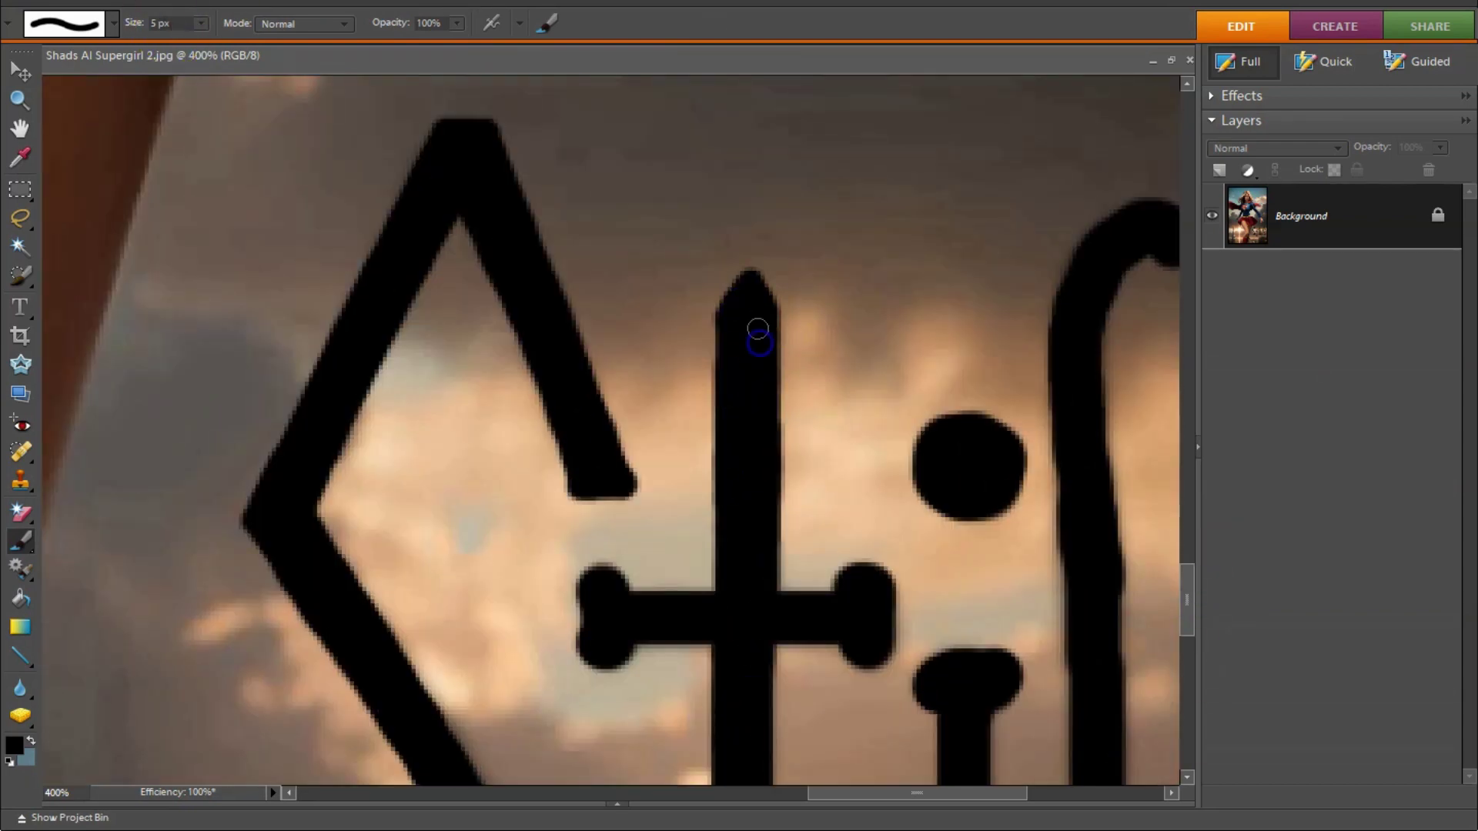
{"action": "scroll", "coordinate": [885, 654], "scroll_direction": "down", "scroll_amount": 5}
{"action": "scroll", "coordinate": [1012, 487], "scroll_direction": "down", "scroll_amount": 3}
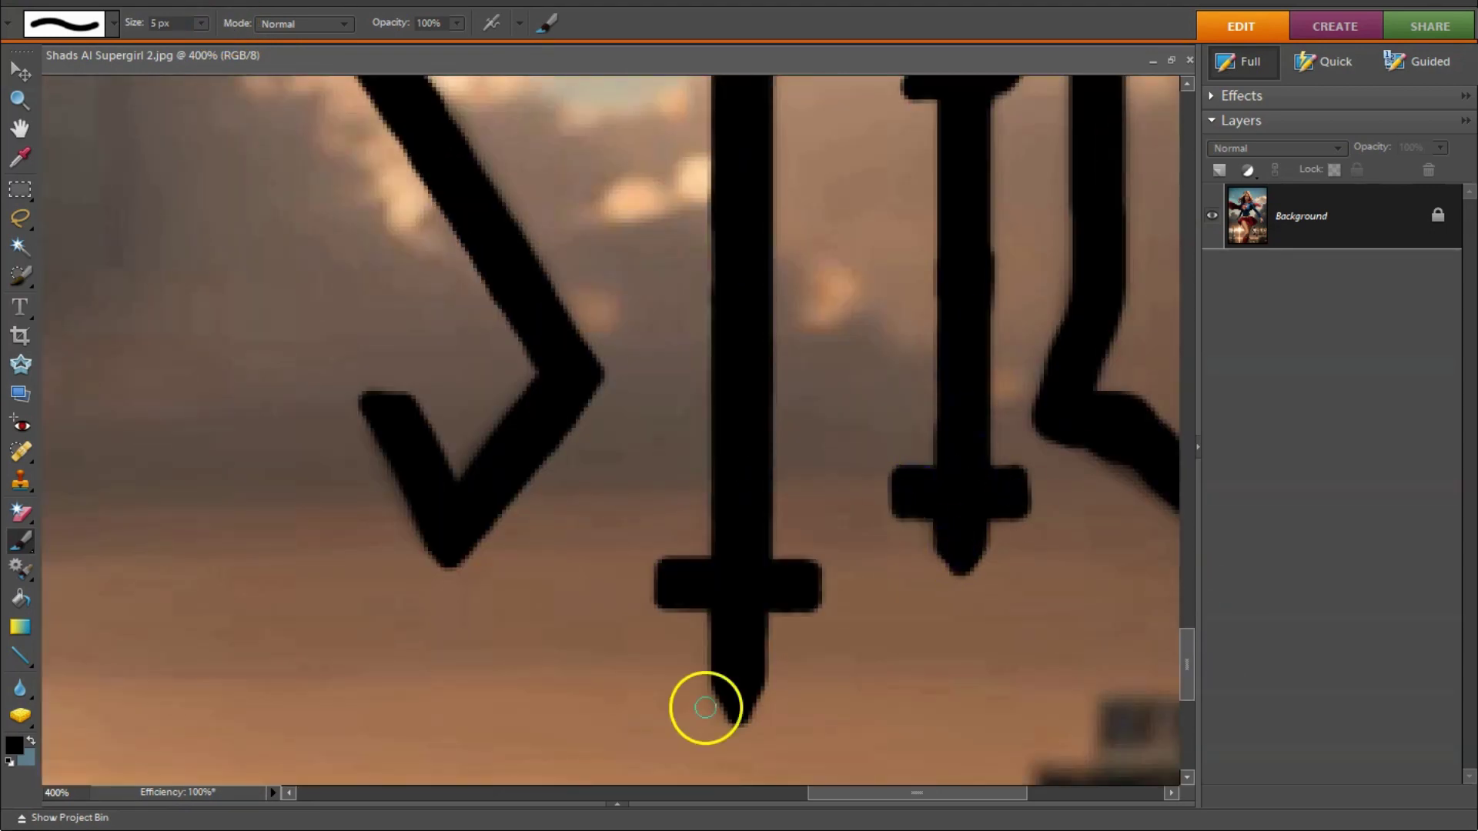
{"action": "scroll", "coordinate": [750, 287], "scroll_direction": "right", "scroll_amount": 3}
{"action": "scroll", "coordinate": [742, 264], "scroll_direction": "up", "scroll_amount": 3}
{"action": "scroll", "coordinate": [758, 275], "scroll_direction": "up", "scroll_amount": 3}
{"action": "scroll", "coordinate": [808, 307], "scroll_direction": "down", "scroll_amount": 3}
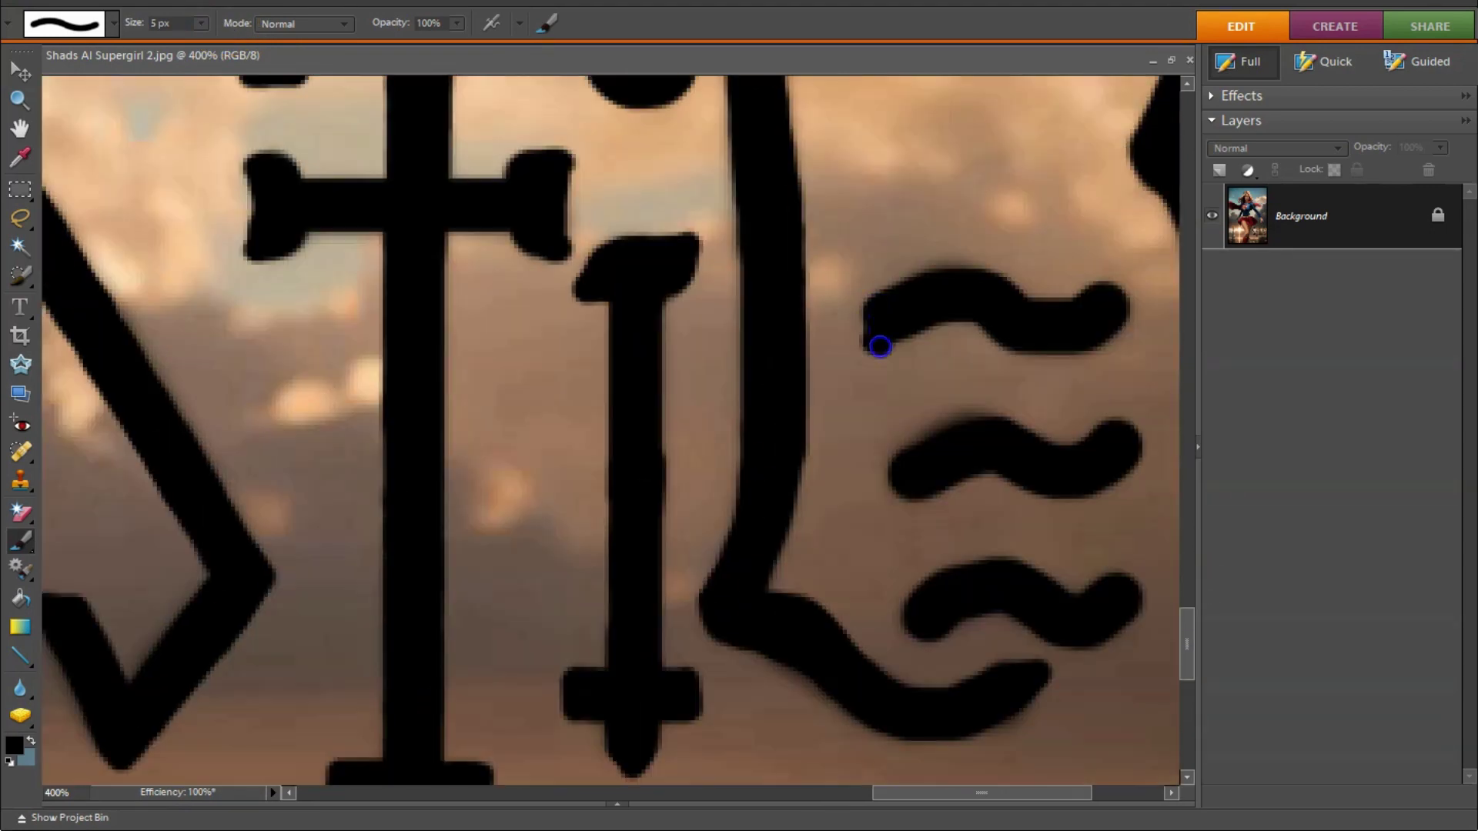
{"action": "scroll", "coordinate": [1001, 500], "scroll_direction": "right", "scroll_amount": 3}
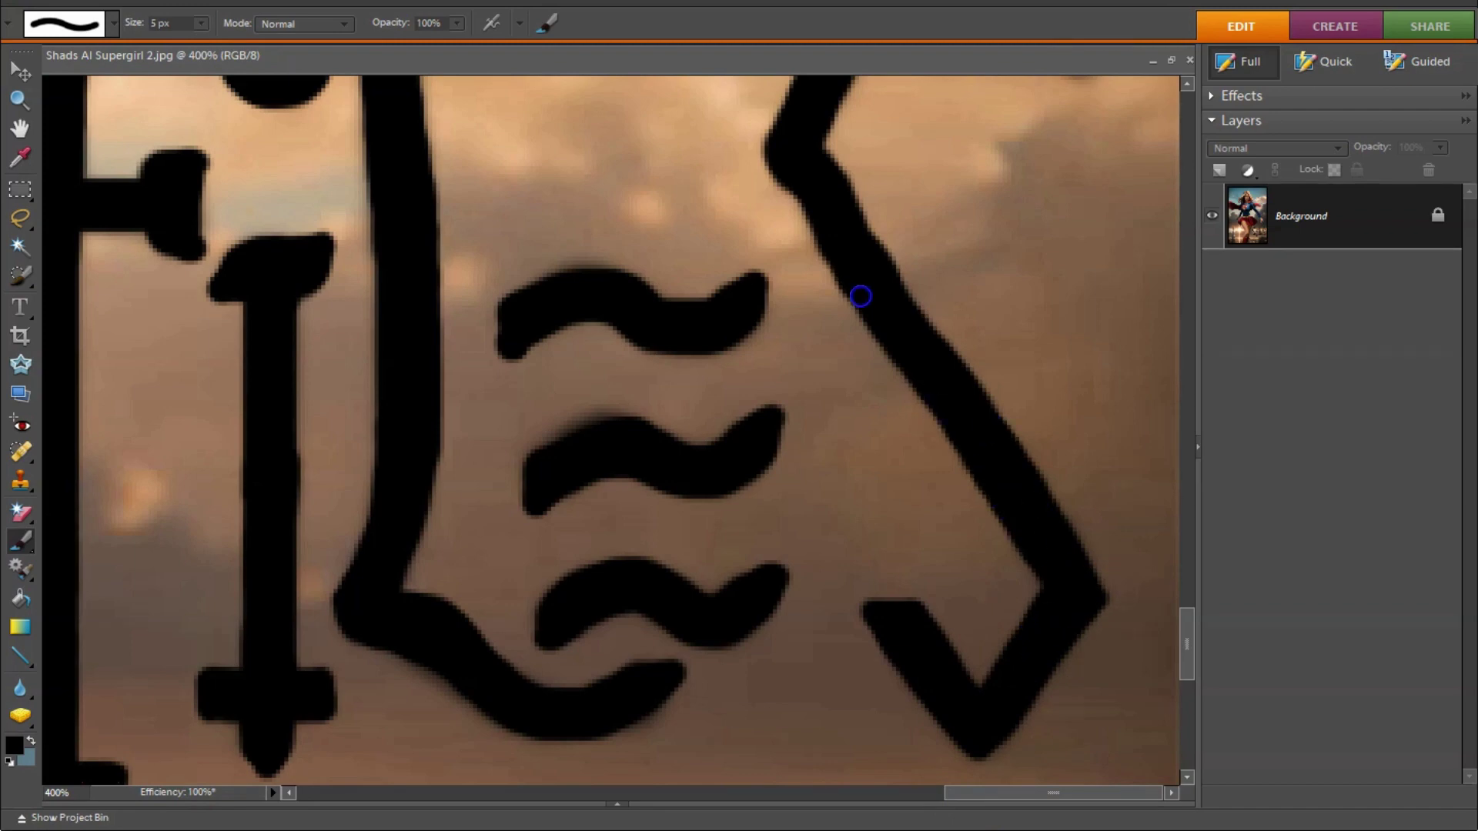
{"action": "scroll", "coordinate": [847, 385], "scroll_direction": "up", "scroll_amount": 3}
{"action": "scroll", "coordinate": [893, 415], "scroll_direction": "up", "scroll_amount": 3}
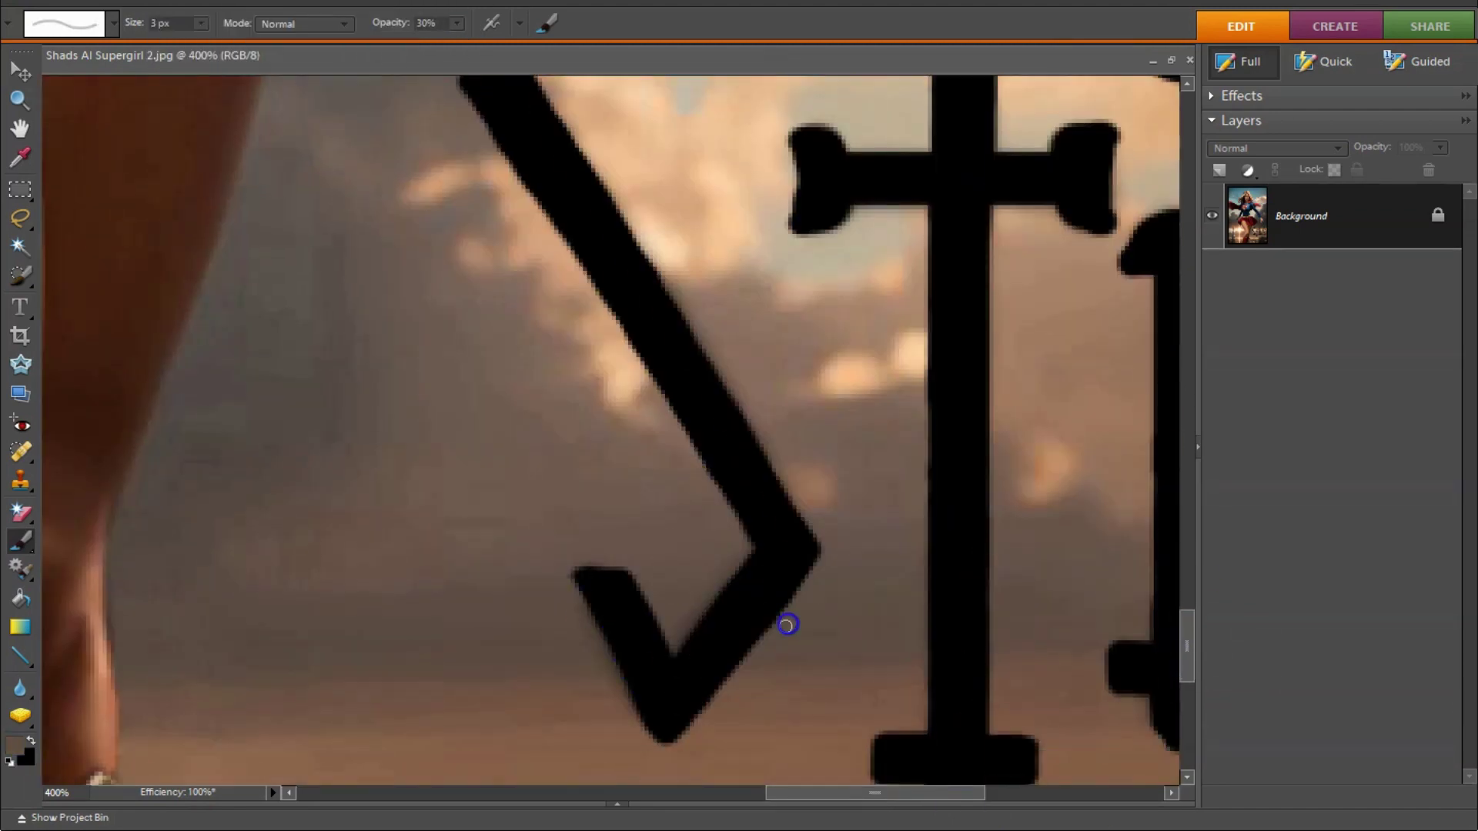
{"action": "scroll", "coordinate": [1098, 313], "scroll_direction": "up", "scroll_amount": 3}
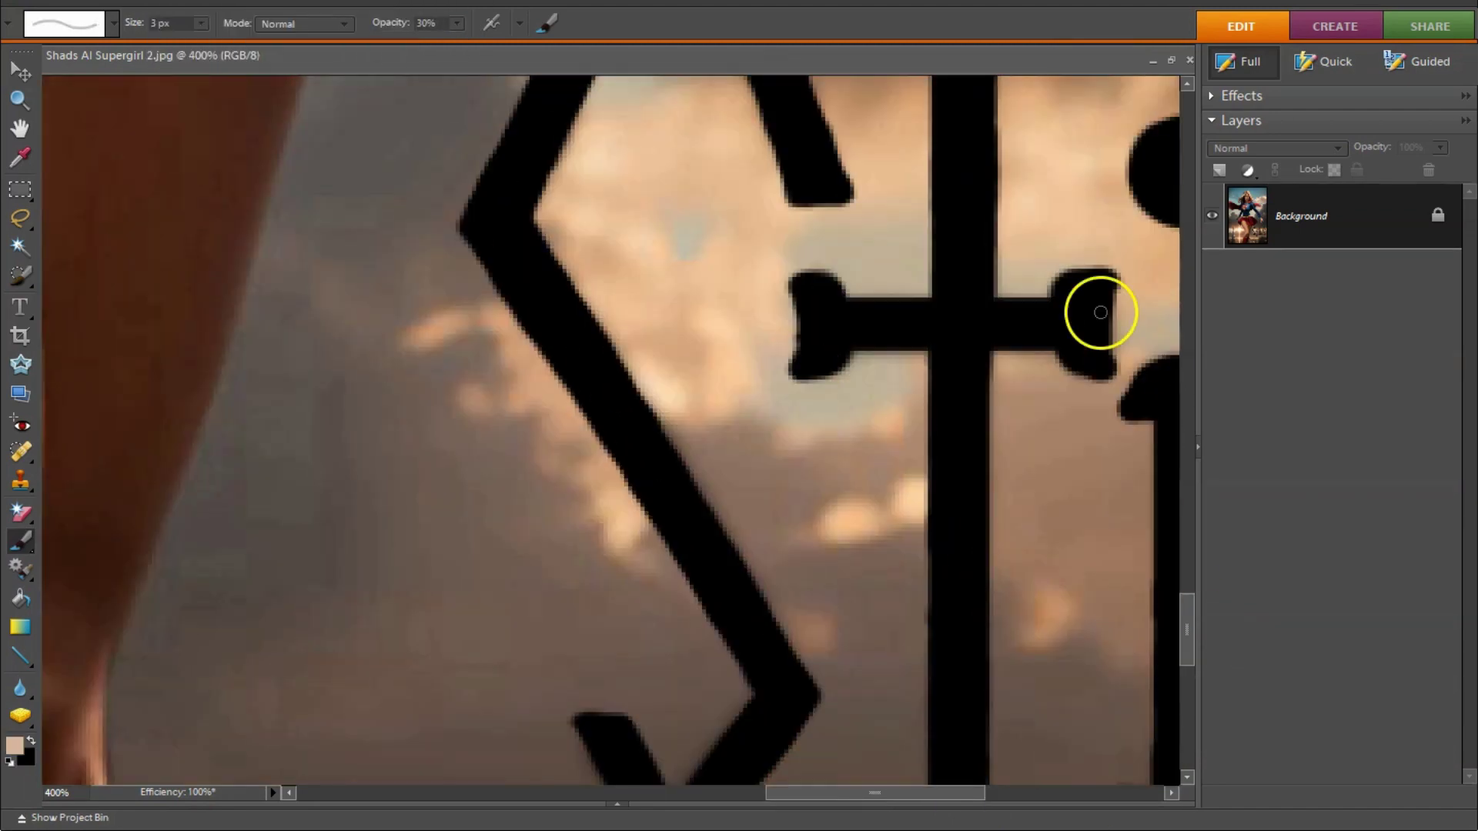
{"action": "scroll", "coordinate": [1055, 512], "scroll_direction": "up", "scroll_amount": 3}
{"action": "scroll", "coordinate": [1000, 792], "scroll_direction": "right", "scroll_amount": 5}
{"action": "scroll", "coordinate": [1186, 627], "scroll_direction": "up", "scroll_amount": 3}
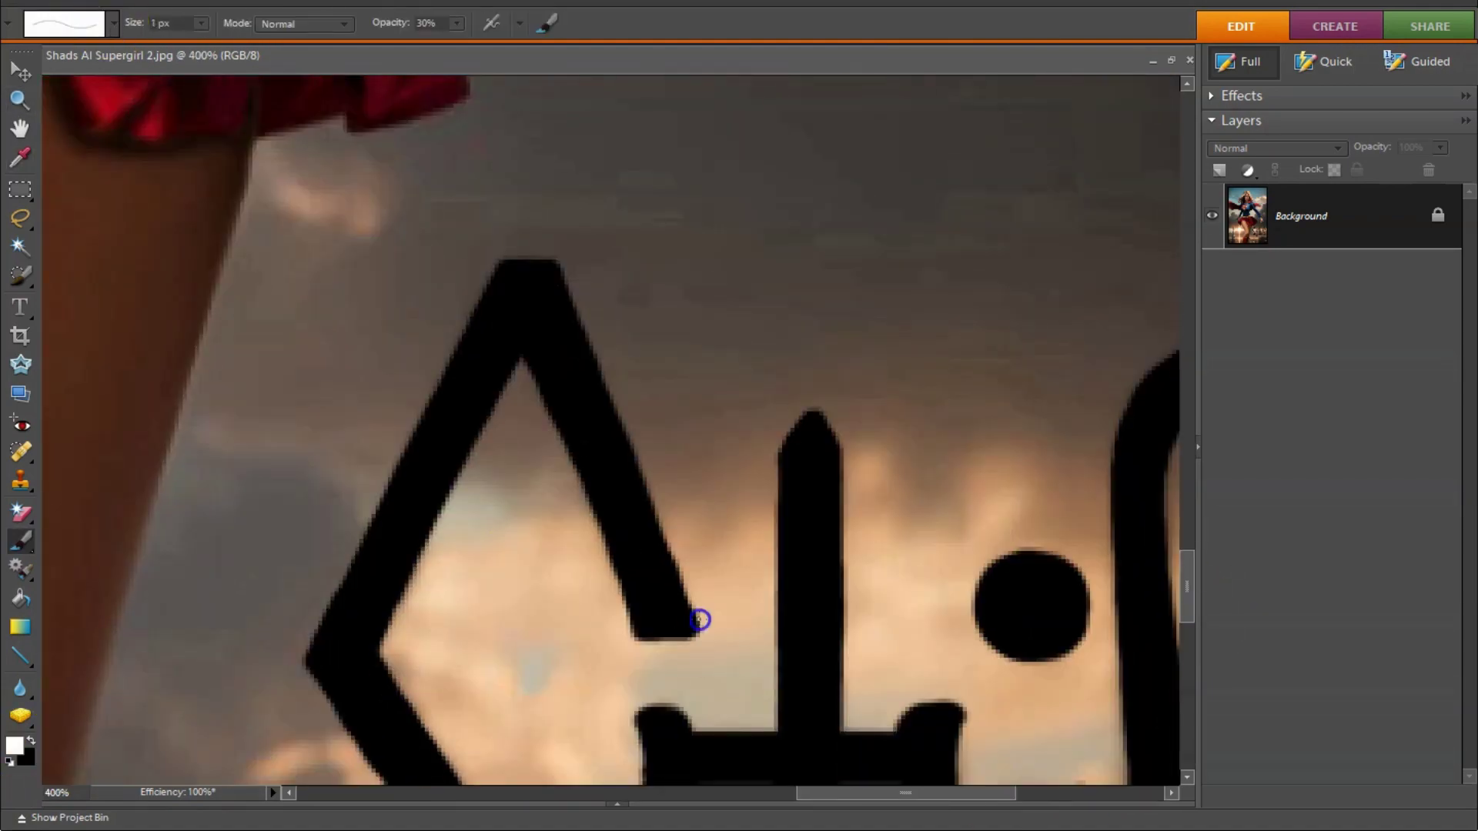
Step: Trace thin light outlines along the edges of the first S
{"action": "mouse_move", "coordinate": [697, 616]}
{"action": "left_mouse_down"}
{"action": "mouse_move", "coordinate": [578, 323]}
{"action": "mouse_move", "coordinate": [534, 395]}
{"action": "mouse_move", "coordinate": [558, 374]}
{"action": "mouse_move", "coordinate": [323, 631]}
{"action": "left_mouse_up"}
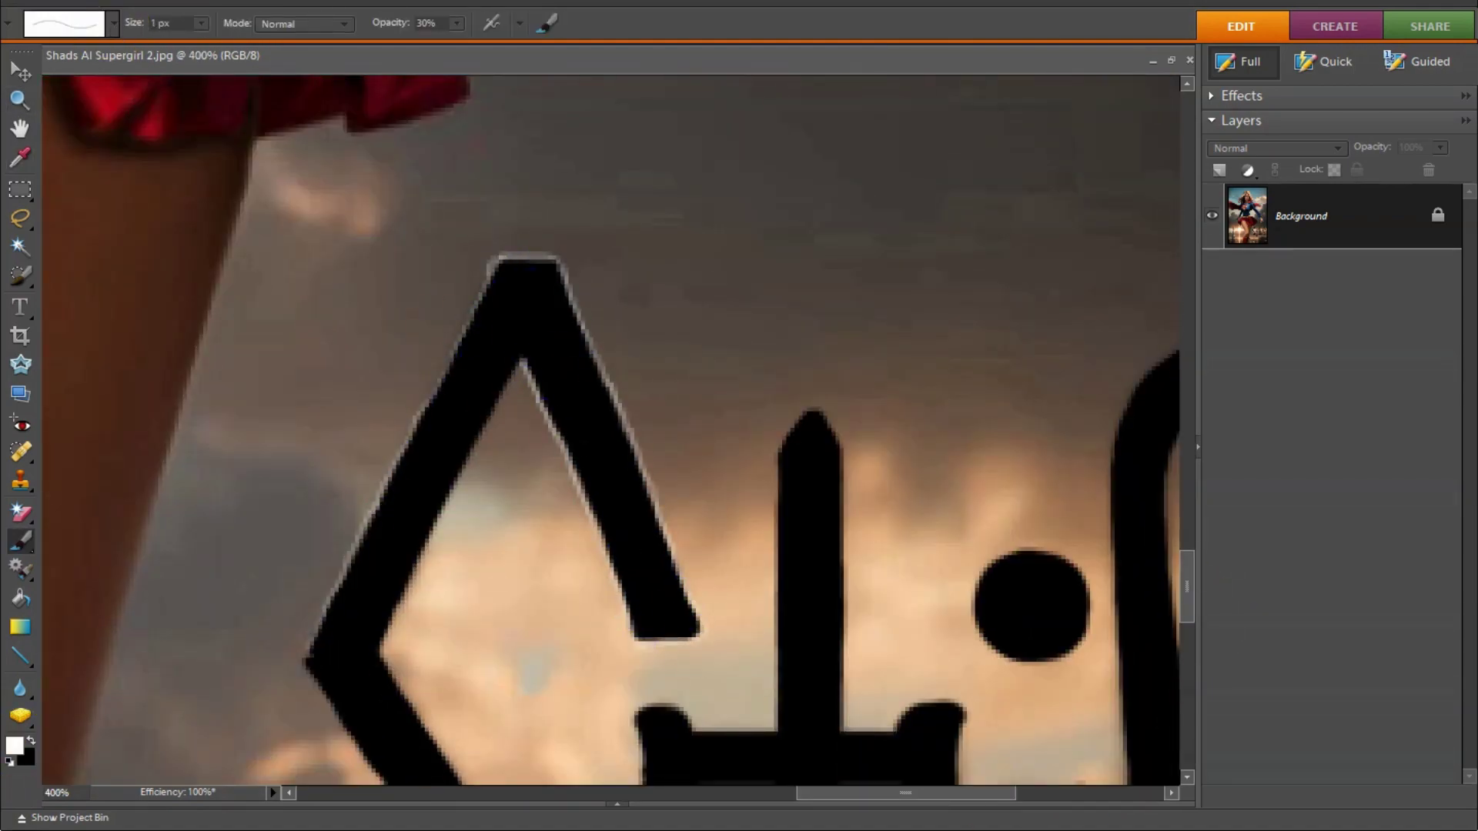
{"action": "scroll", "coordinate": [612, 608], "scroll_direction": "down", "scroll_amount": 5}
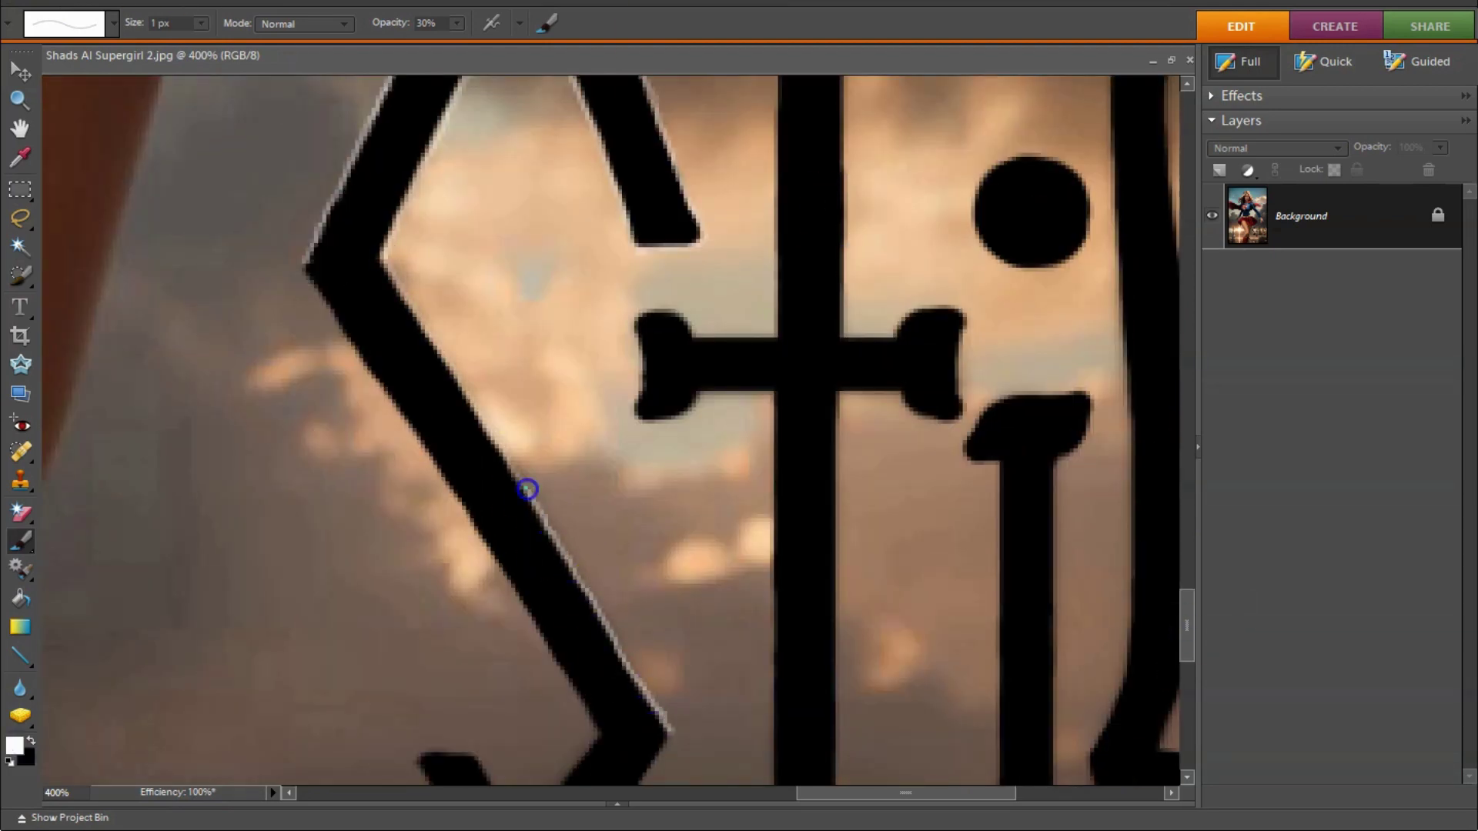
{"action": "left_click_drag", "start_coordinate": [612, 608], "coordinate": [389, 413]}
{"action": "scroll", "coordinate": [587, 542], "scroll_direction": "down", "scroll_amount": 4}
{"action": "mouse_move", "coordinate": [587, 542]}
{"action": "left_mouse_down"}
{"action": "mouse_move", "coordinate": [415, 455]}
{"action": "mouse_move", "coordinate": [485, 462]}
{"action": "mouse_move", "coordinate": [600, 425]}
{"action": "left_mouse_up"}
{"action": "left_click_drag", "start_coordinate": [719, 614], "coordinate": [713, 657]}
{"action": "scroll", "coordinate": [713, 657], "scroll_direction": "down", "scroll_amount": 1}
{"action": "left_click_drag", "start_coordinate": [765, 586], "coordinate": [811, 696]}
{"action": "scroll", "coordinate": [811, 696], "scroll_direction": "up", "scroll_amount": 2}
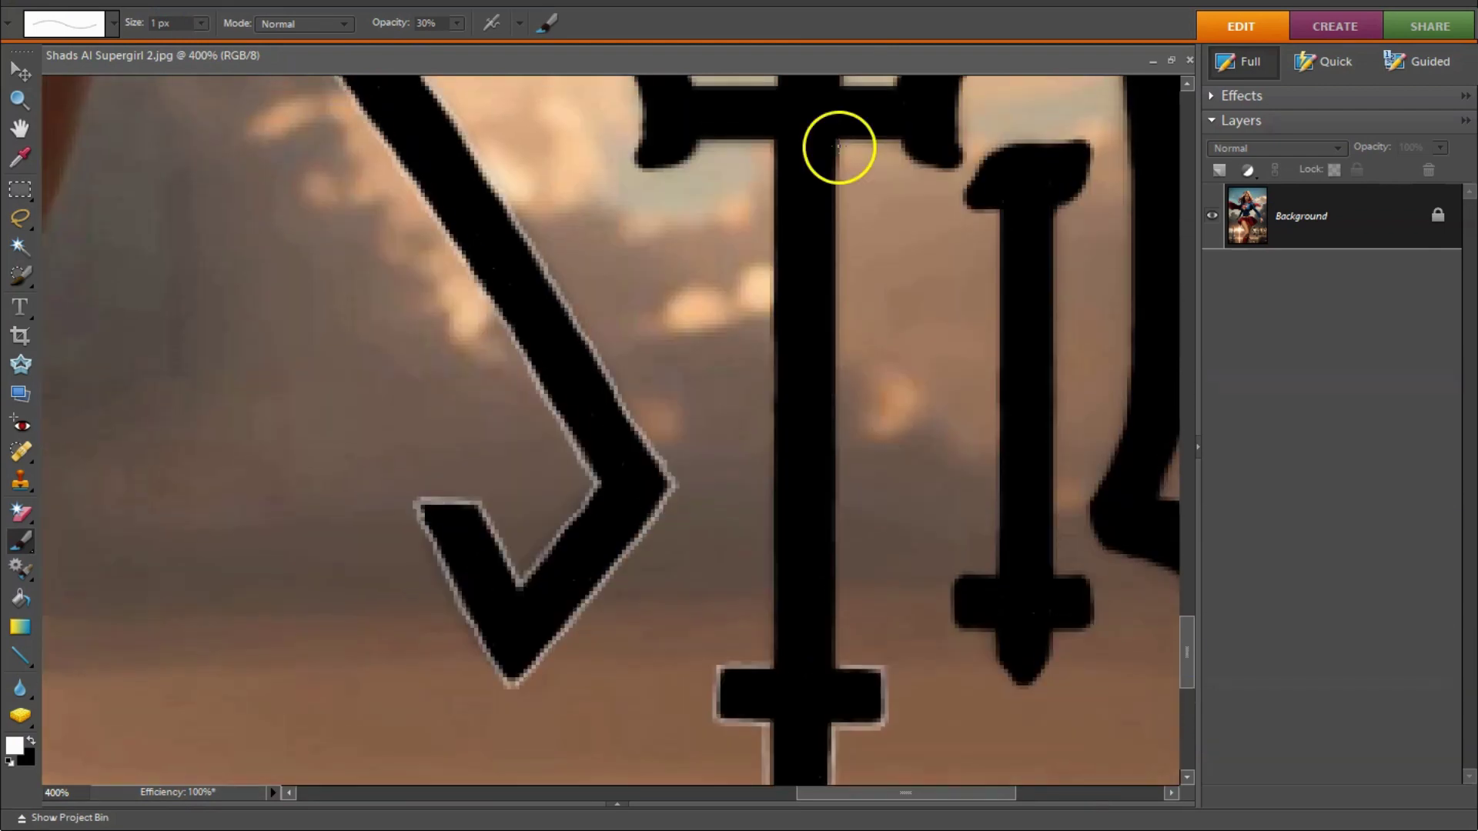
{"action": "left_click_drag", "start_coordinate": [838, 146], "coordinate": [834, 587]}
{"action": "left_click_drag", "start_coordinate": [770, 662], "coordinate": [768, 145]}
{"action": "scroll", "coordinate": [706, 562], "scroll_direction": "up", "scroll_amount": 5}
Step: Outline the t crossbar ends, top and stem edges
{"action": "left_click_drag", "start_coordinate": [706, 562], "coordinate": [841, 554]}
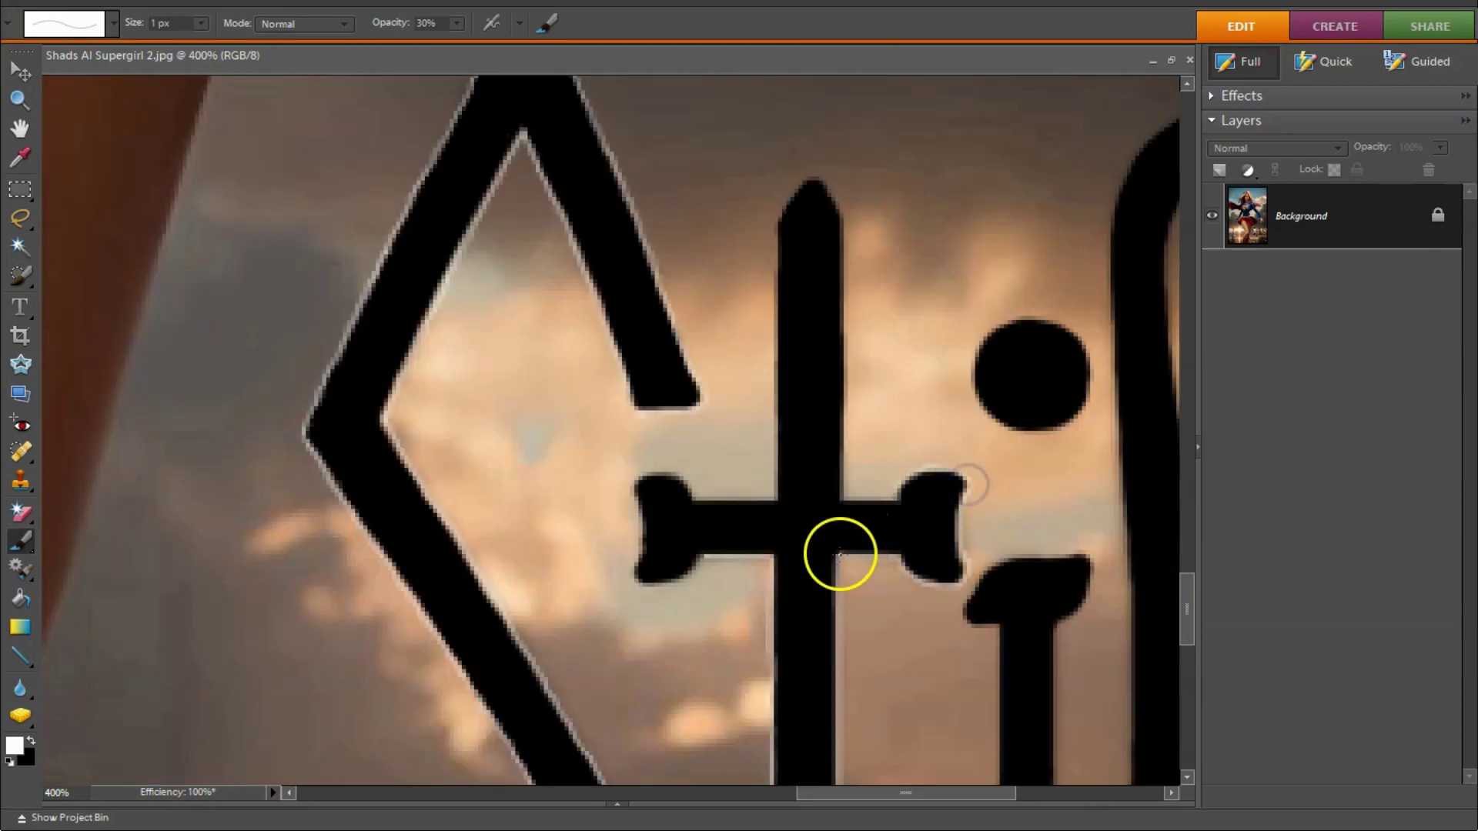
{"action": "left_click_drag", "start_coordinate": [770, 500], "coordinate": [646, 585]}
{"action": "left_click_drag", "start_coordinate": [772, 231], "coordinate": [772, 469]}
{"action": "left_click_drag", "start_coordinate": [845, 287], "coordinate": [777, 223]}
{"action": "scroll", "coordinate": [795, 333], "scroll_direction": "right", "scroll_amount": 2}
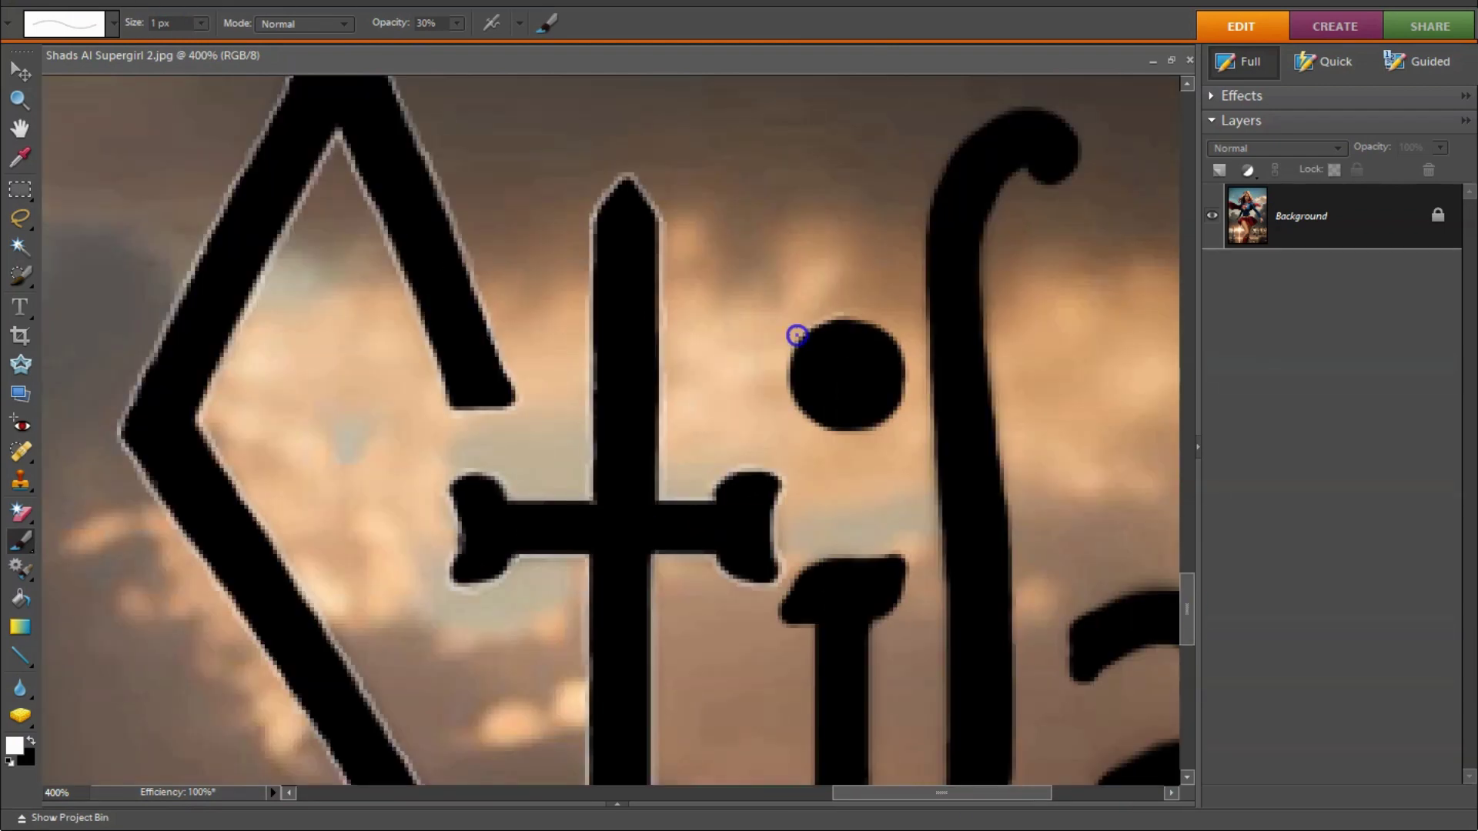
{"action": "left_click_drag", "start_coordinate": [795, 333], "coordinate": [908, 377]}
{"action": "scroll", "coordinate": [1099, 649], "scroll_direction": "down", "scroll_amount": 4}
{"action": "mouse_move", "coordinate": [739, 223]}
{"action": "left_mouse_down"}
{"action": "mouse_move", "coordinate": [698, 211]}
{"action": "mouse_move", "coordinate": [644, 460]}
{"action": "left_mouse_up"}
{"action": "mouse_move", "coordinate": [701, 277]}
{"action": "left_mouse_down"}
{"action": "mouse_move", "coordinate": [699, 458]}
{"action": "mouse_move", "coordinate": [731, 647]}
{"action": "mouse_move", "coordinate": [626, 699]}
{"action": "left_mouse_up"}
{"action": "scroll", "coordinate": [626, 699], "scroll_direction": "right", "scroll_amount": 2}
Step: Outline the edges of the middle signature letters
{"action": "mouse_move", "coordinate": [545, 574]}
{"action": "left_mouse_down"}
{"action": "mouse_move", "coordinate": [789, 720]}
{"action": "mouse_move", "coordinate": [897, 637]}
{"action": "left_mouse_up"}
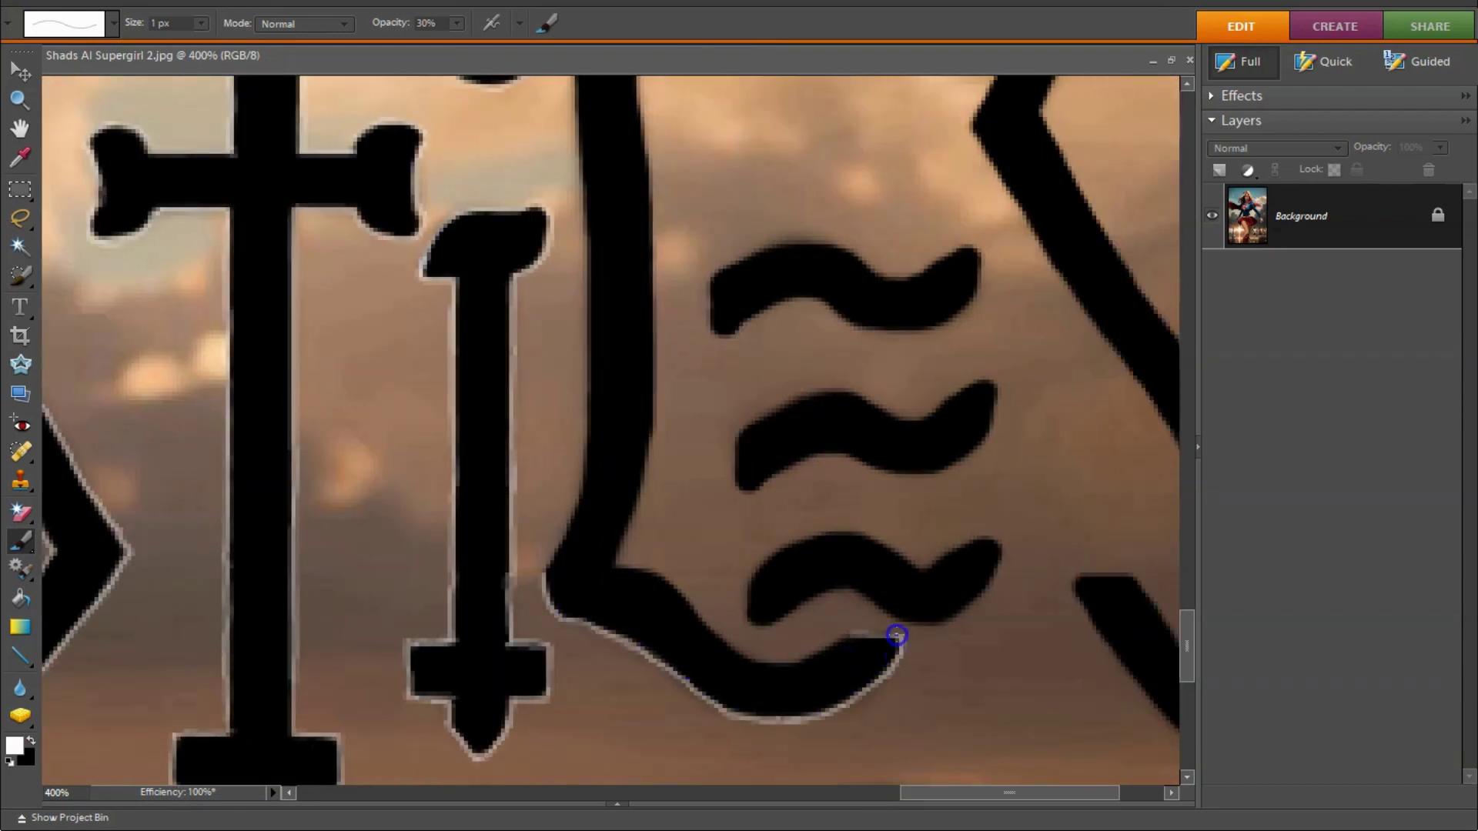
{"action": "left_click_drag", "start_coordinate": [1187, 660], "coordinate": [1188, 643]}
{"action": "left_click_drag", "start_coordinate": [550, 720], "coordinate": [581, 406]}
{"action": "left_click_drag", "start_coordinate": [654, 323], "coordinate": [652, 568]}
{"action": "scroll", "coordinate": [651, 568], "scroll_direction": "up", "scroll_amount": 3}
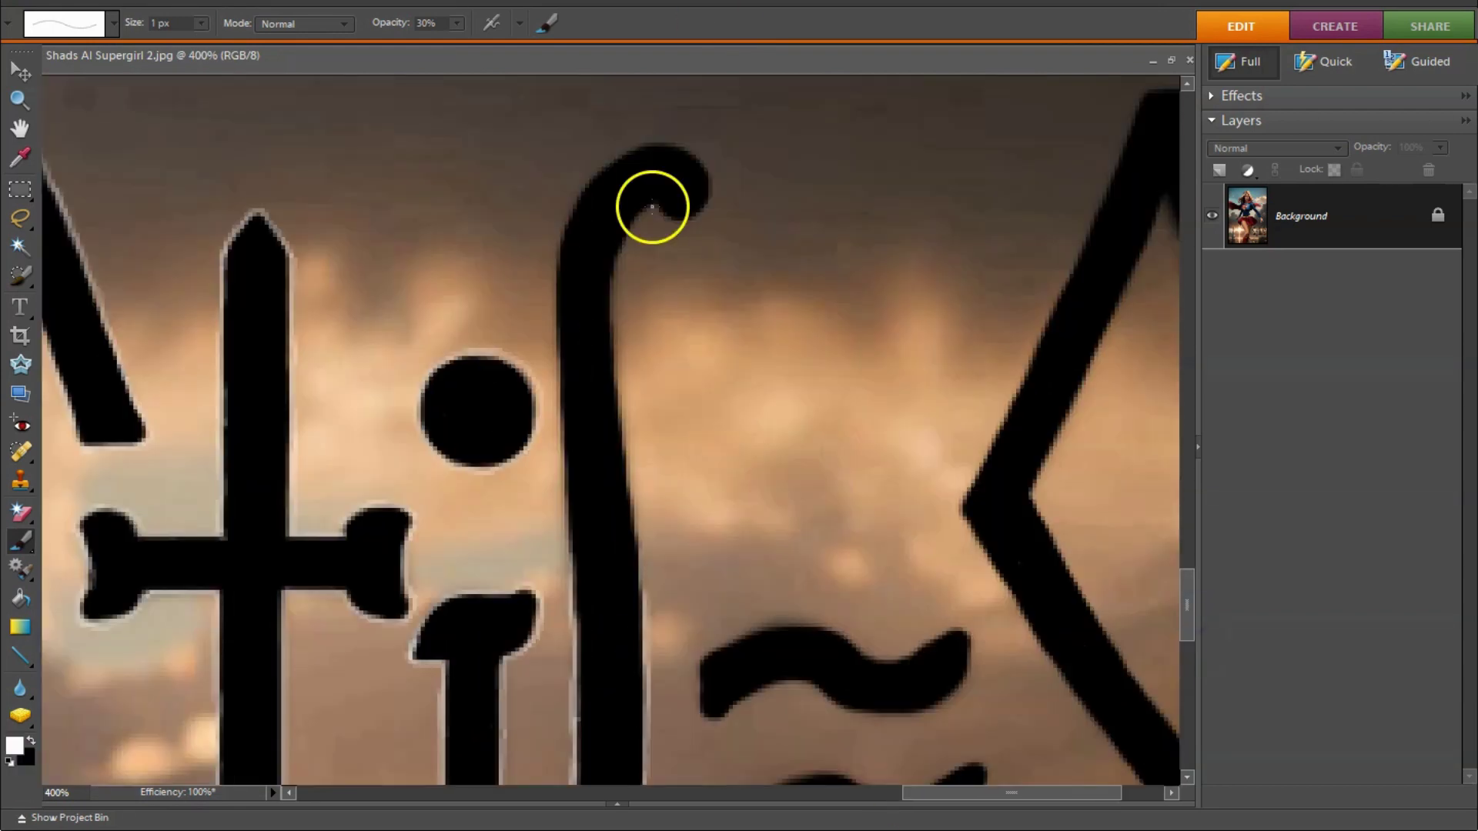
{"action": "left_click_drag", "start_coordinate": [649, 205], "coordinate": [654, 585]}
{"action": "mouse_move", "coordinate": [570, 555]}
{"action": "left_mouse_down"}
{"action": "mouse_move", "coordinate": [554, 248]}
{"action": "mouse_move", "coordinate": [716, 154]}
{"action": "left_mouse_up"}
{"action": "scroll", "coordinate": [965, 815], "scroll_direction": "down", "scroll_amount": 3}
{"action": "scroll", "coordinate": [966, 815], "scroll_direction": "right", "scroll_amount": 2}
Step: Outline the E's wavy strokes and final letter, then start saving from the File menu
{"action": "mouse_move", "coordinate": [500, 397]}
{"action": "left_mouse_down"}
{"action": "mouse_move", "coordinate": [590, 307]}
{"action": "mouse_move", "coordinate": [567, 366]}
{"action": "left_mouse_up"}
{"action": "mouse_move", "coordinate": [523, 551]}
{"action": "left_mouse_down"}
{"action": "mouse_move", "coordinate": [782, 475]}
{"action": "mouse_move", "coordinate": [705, 487]}
{"action": "left_mouse_up"}
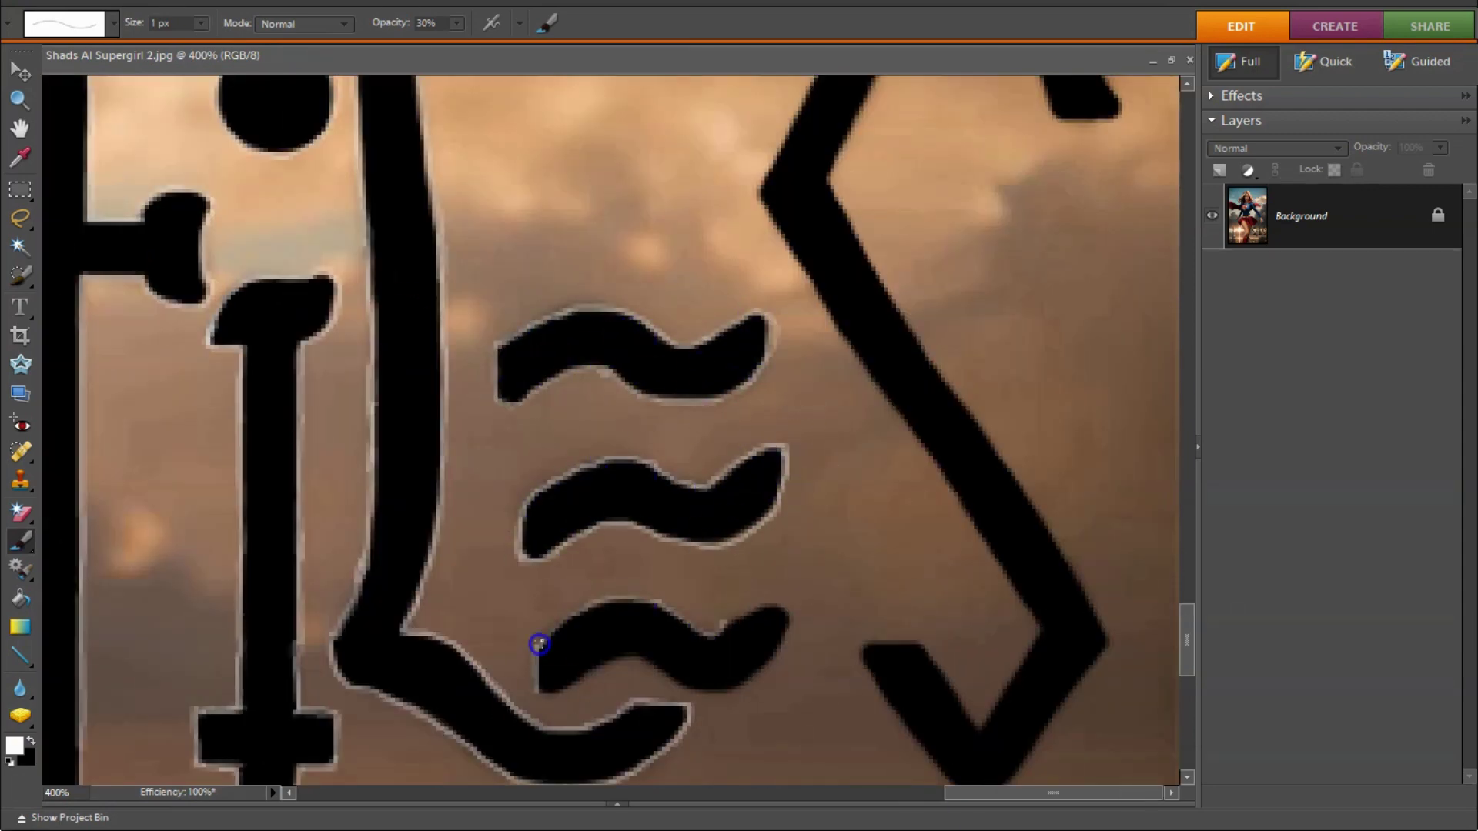
{"action": "mouse_move", "coordinate": [537, 643]}
{"action": "left_mouse_down"}
{"action": "mouse_move", "coordinate": [722, 619]}
{"action": "mouse_move", "coordinate": [759, 672]}
{"action": "left_mouse_up"}
{"action": "scroll", "coordinate": [759, 673], "scroll_direction": "down", "scroll_amount": 3}
{"action": "left_click_drag", "start_coordinate": [855, 521], "coordinate": [1022, 626]}
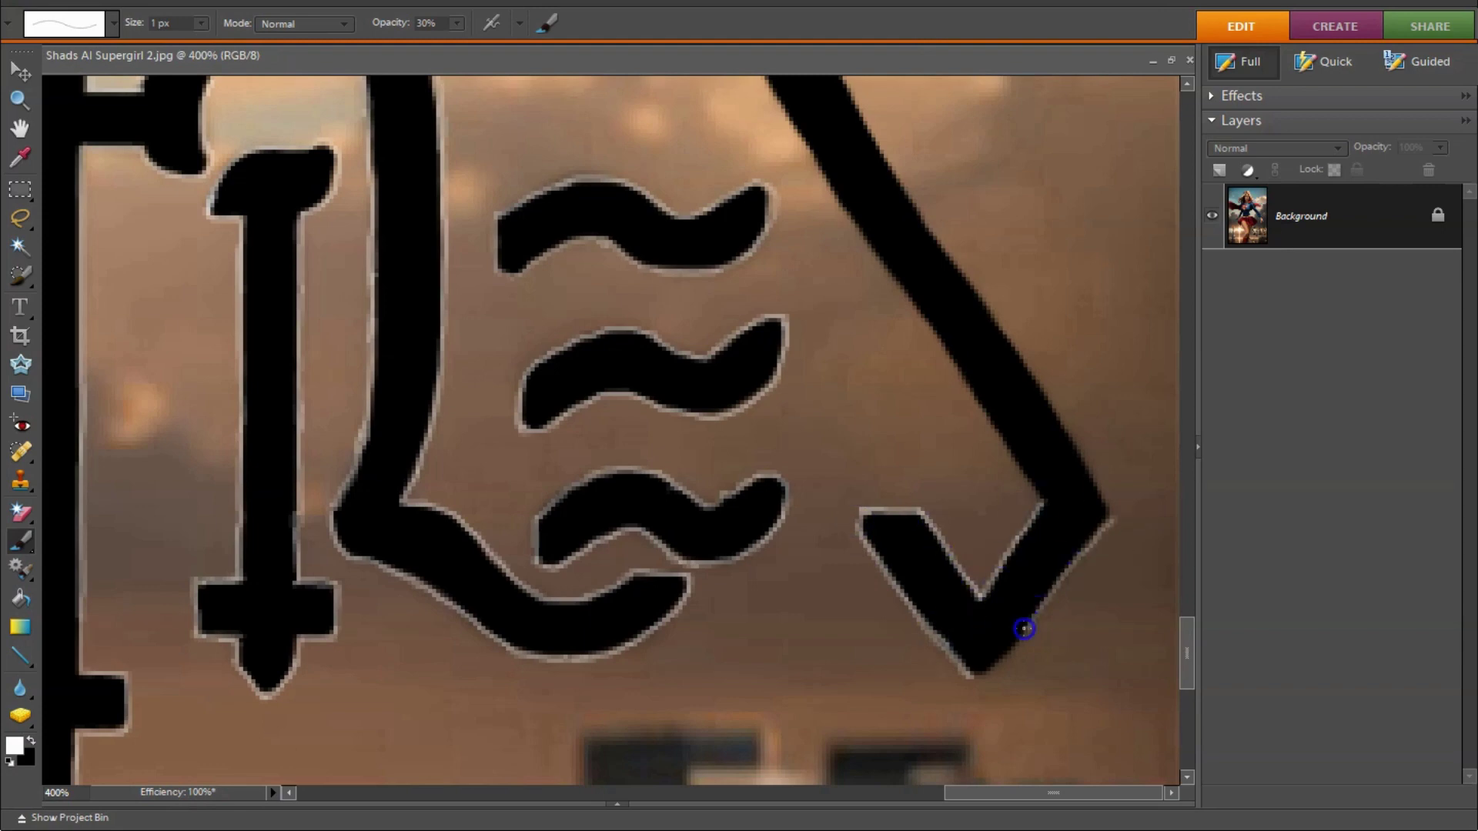
{"action": "scroll", "coordinate": [782, 290], "scroll_direction": "up", "scroll_amount": 4}
{"action": "mouse_move", "coordinate": [782, 290]}
{"action": "left_mouse_down"}
{"action": "mouse_move", "coordinate": [1019, 646]}
{"action": "mouse_move", "coordinate": [1037, 544]}
{"action": "mouse_move", "coordinate": [897, 422]}
{"action": "mouse_move", "coordinate": [808, 465]}
{"action": "mouse_move", "coordinate": [1121, 587]}
{"action": "left_mouse_up"}
{"action": "scroll", "coordinate": [1037, 545], "scroll_direction": "up", "scroll_amount": 3}
{"action": "scroll", "coordinate": [808, 465], "scroll_direction": "up", "scroll_amount": 2}
{"action": "key", "text": "alt+f"}
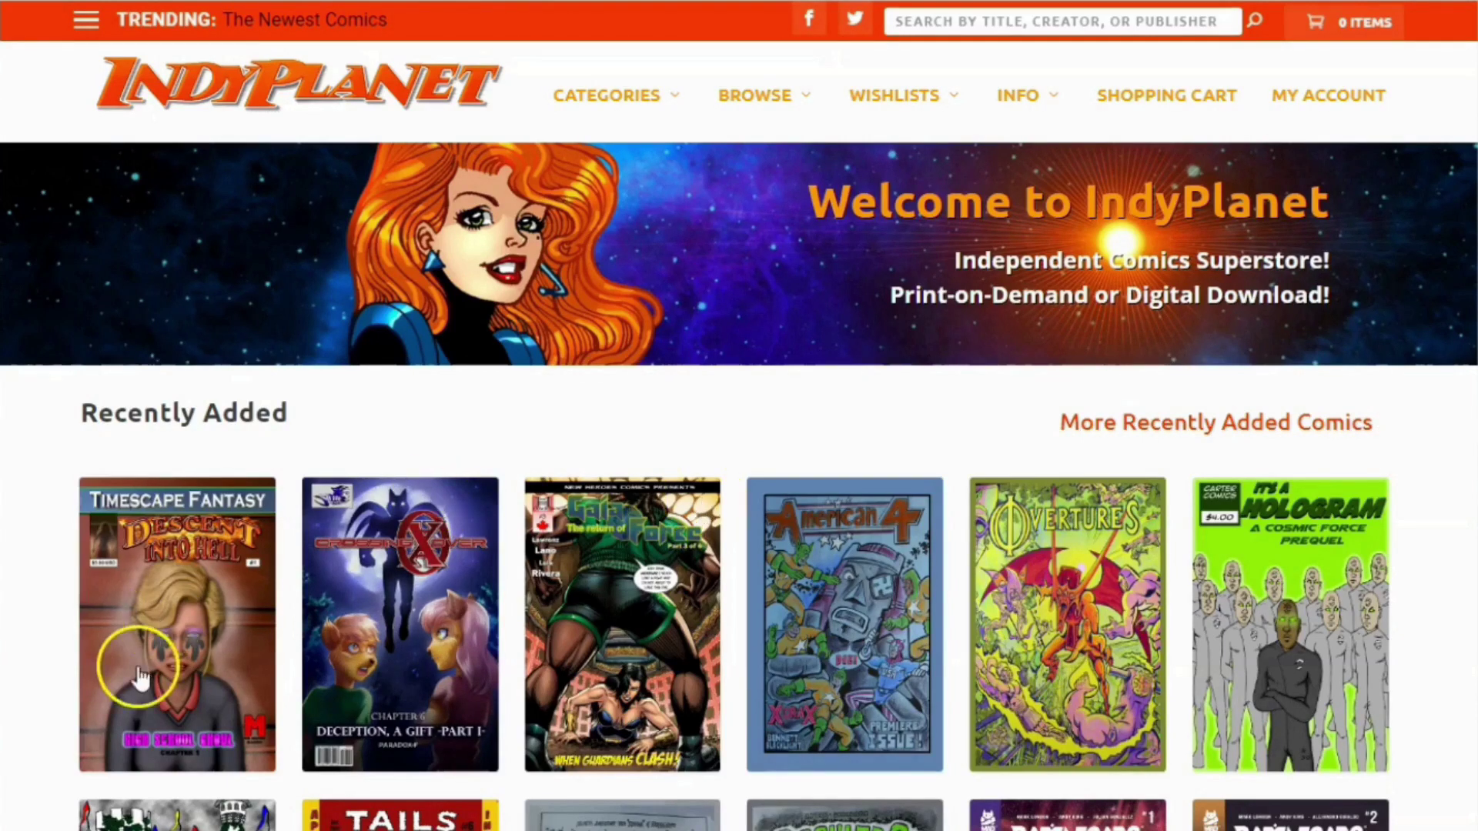
Step: Open the Descent Into Hell #1 product page and scroll to its description
{"action": "left_click", "coordinate": [171, 671]}
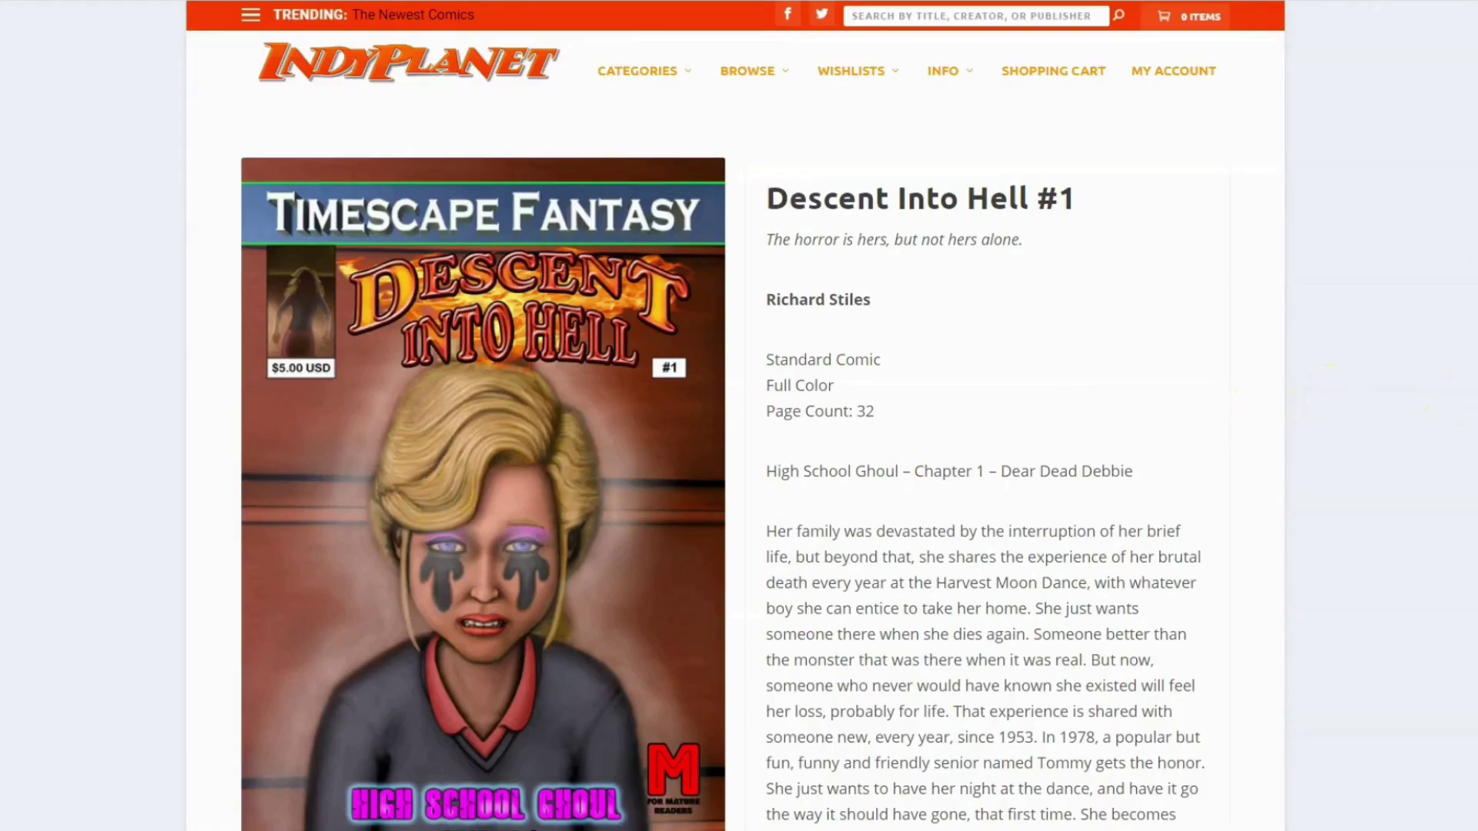
{"action": "scroll", "coordinate": [735, 416], "scroll_direction": "down", "scroll_amount": 1}
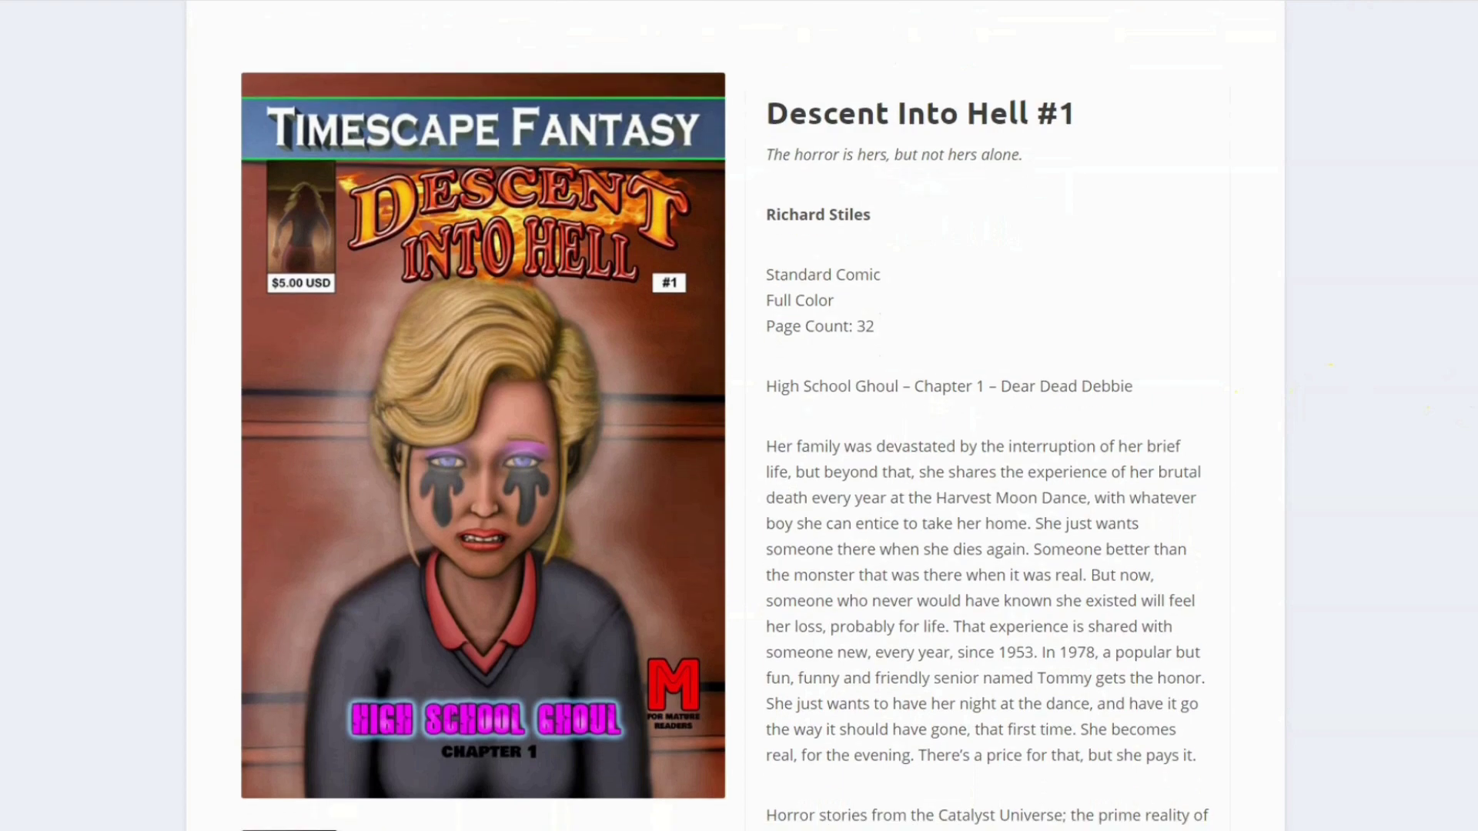